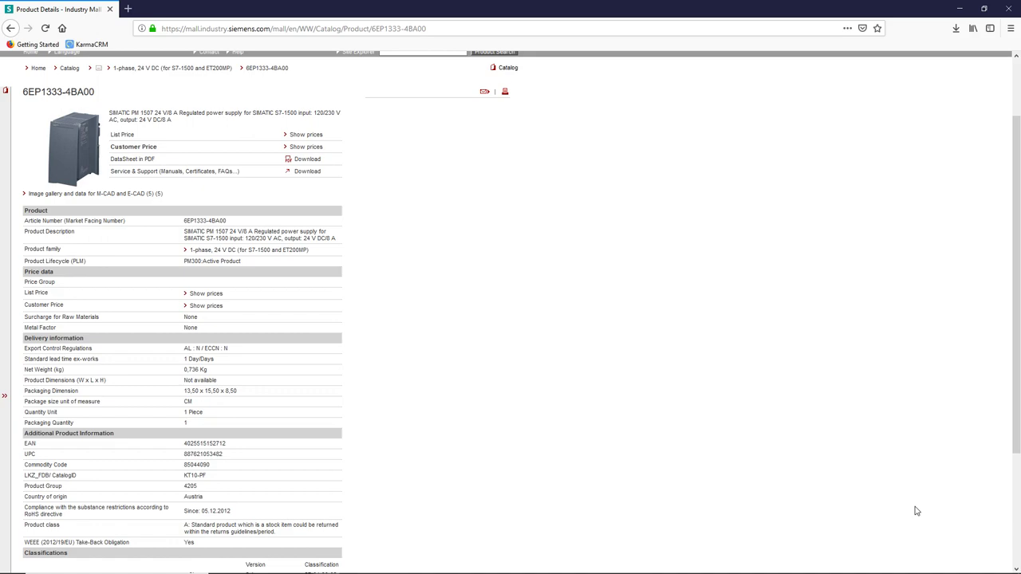
- Review the 6EP1333-4BA00 power supply's product page, and switch to the E³.dbe database editor
{"action": "scroll", "coordinate": [346, 455], "scroll_direction": "up", "scroll_amount": 2}
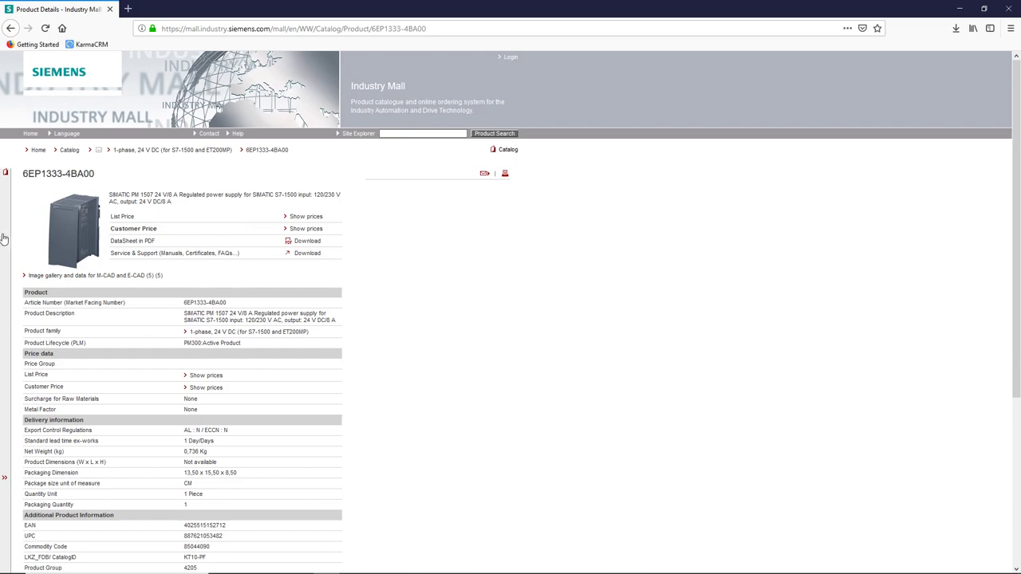
{"action": "scroll", "coordinate": [4, 237], "scroll_direction": "down", "scroll_amount": 1}
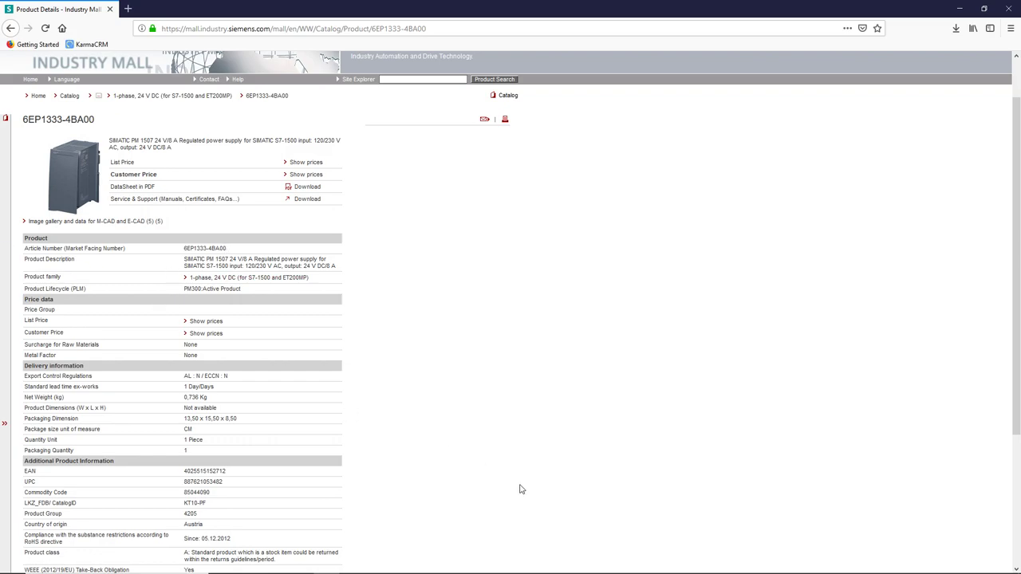
{"action": "mouse_move", "coordinate": [492, 573]}
{"action": "left_click", "coordinate": [404, 564]}
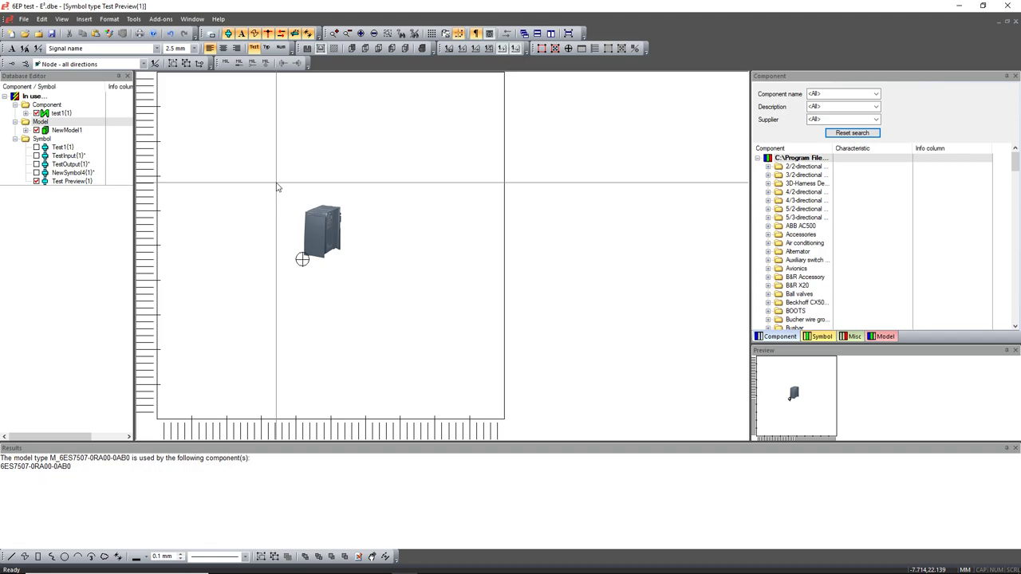
- Open the NewSymbol4, TestOutput, TestInput and Test1 symbols one by one to examine their graphics and pins
{"action": "double_click", "coordinate": [65, 174]}
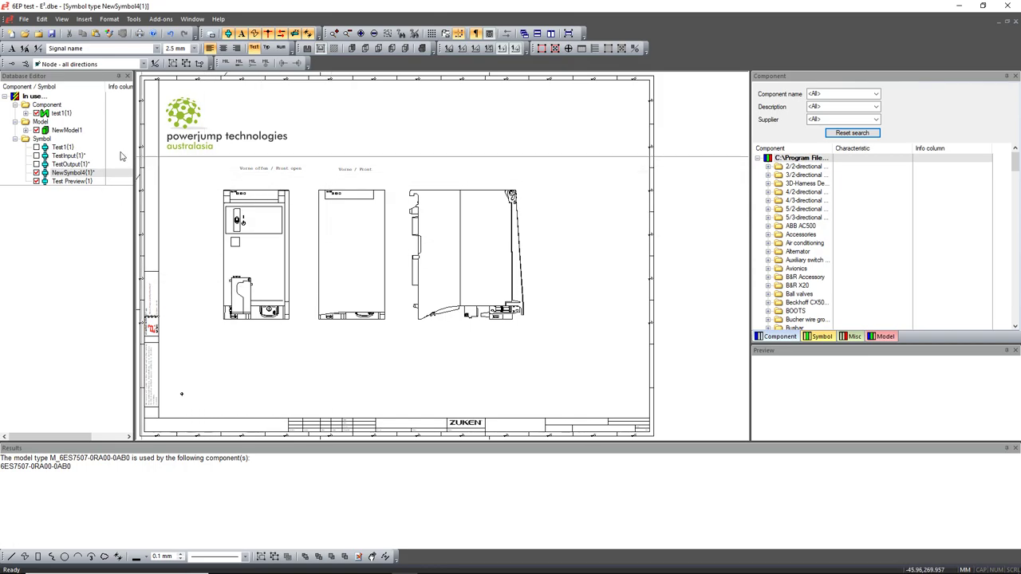
{"action": "left_click", "coordinate": [68, 165]}
{"action": "double_click", "coordinate": [69, 165]}
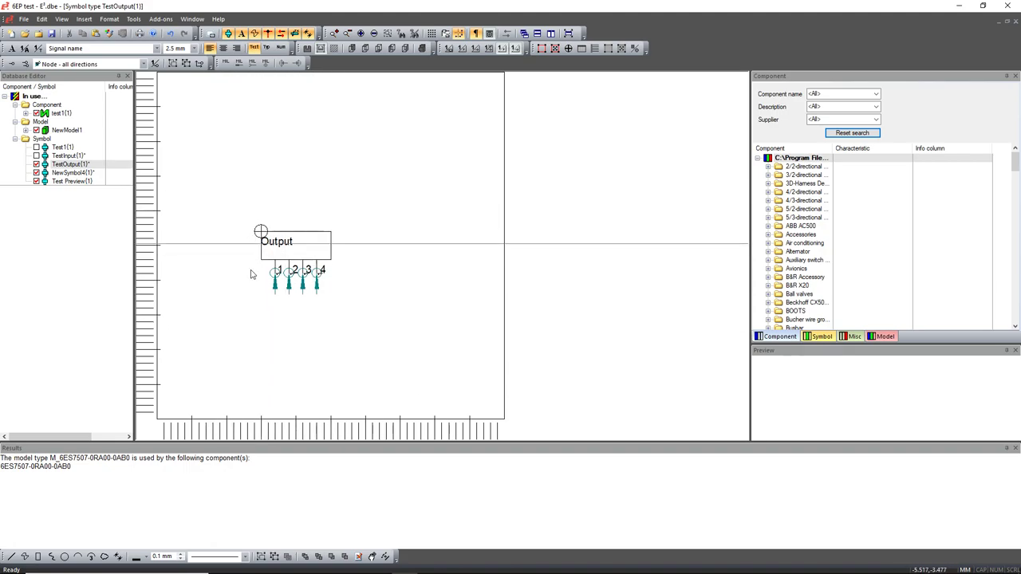
{"action": "double_click", "coordinate": [70, 157]}
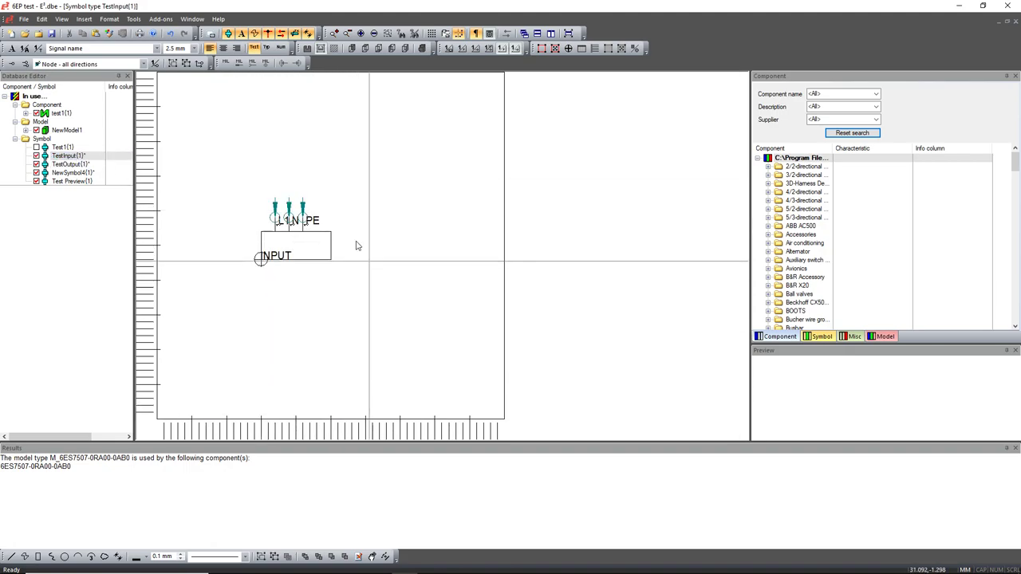
{"action": "double_click", "coordinate": [63, 148]}
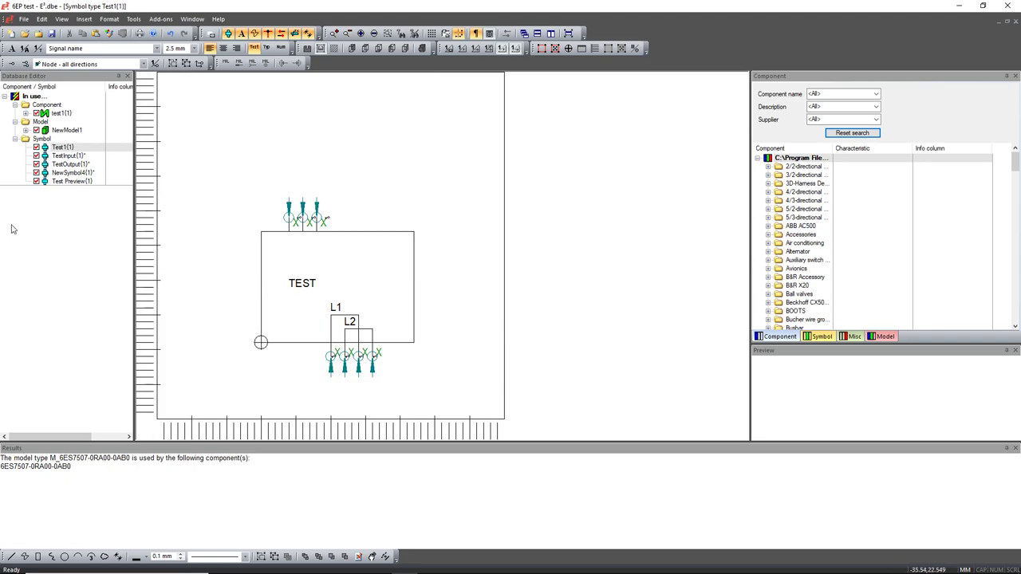
- Examine NewModel1's front and side views and its STEP model shape, then return to the model drawing
{"action": "left_click", "coordinate": [67, 131]}
{"action": "left_click", "coordinate": [26, 130]}
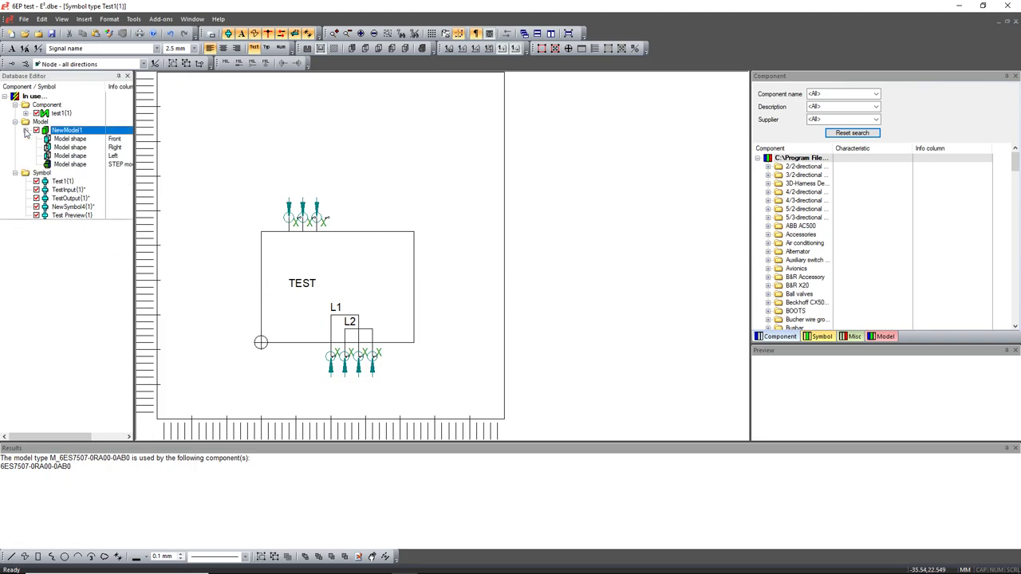
{"action": "double_click", "coordinate": [81, 131]}
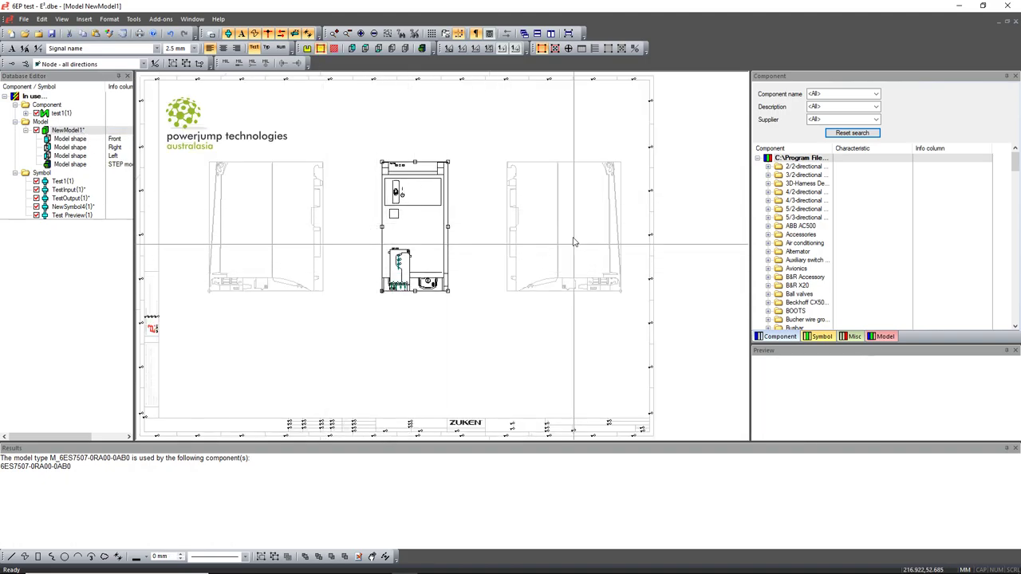
{"action": "left_click", "coordinate": [79, 164]}
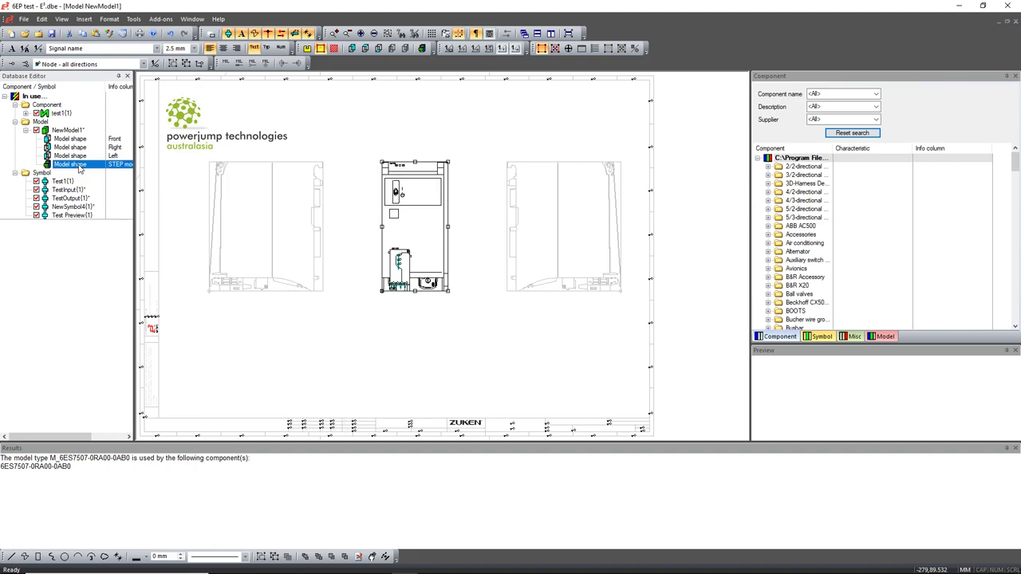
{"action": "double_click", "coordinate": [79, 165]}
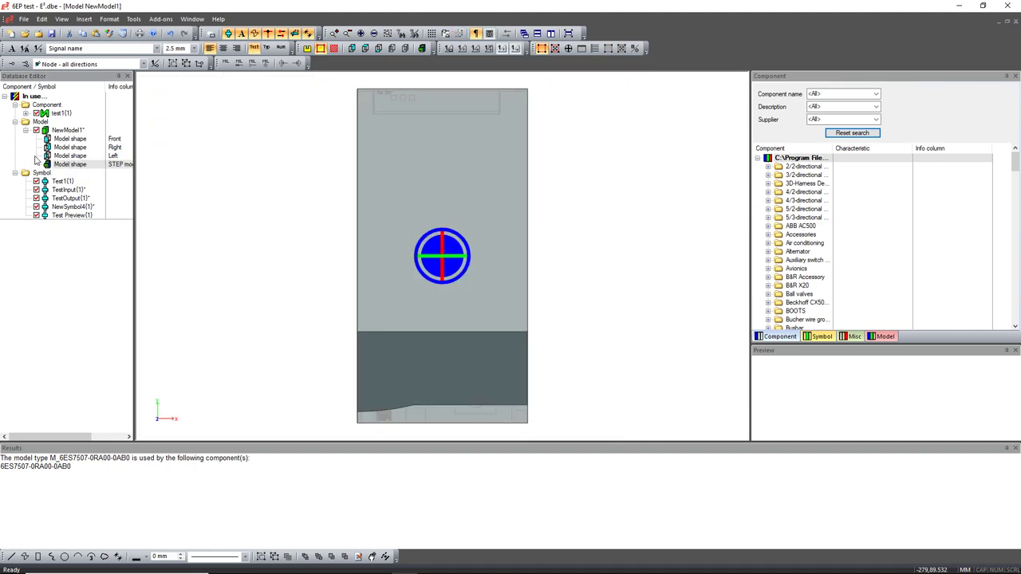
{"action": "double_click", "coordinate": [67, 130]}
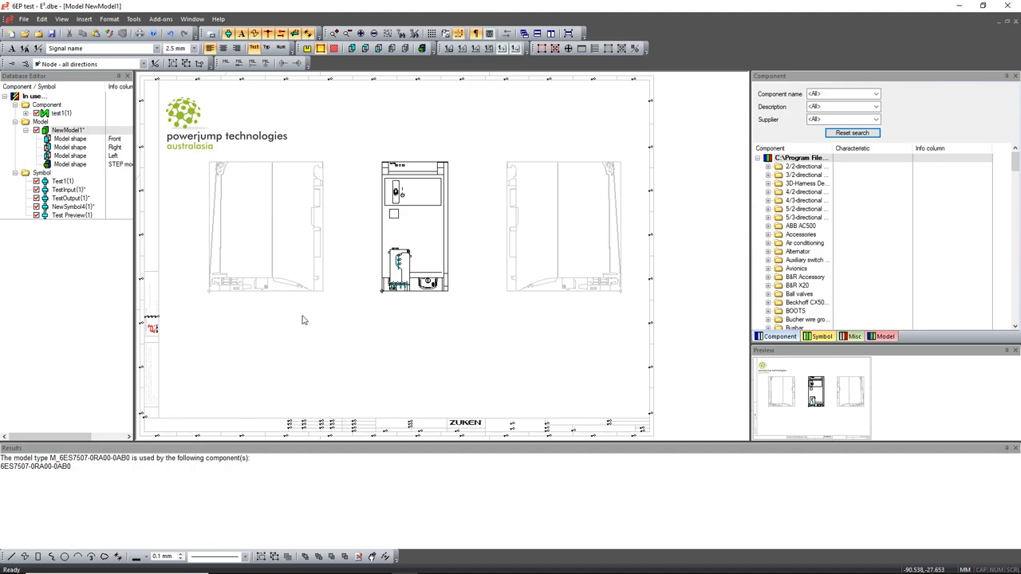
- Open the test1 component and examine the pin links between its model and the three symbols
{"action": "double_click", "coordinate": [53, 114]}
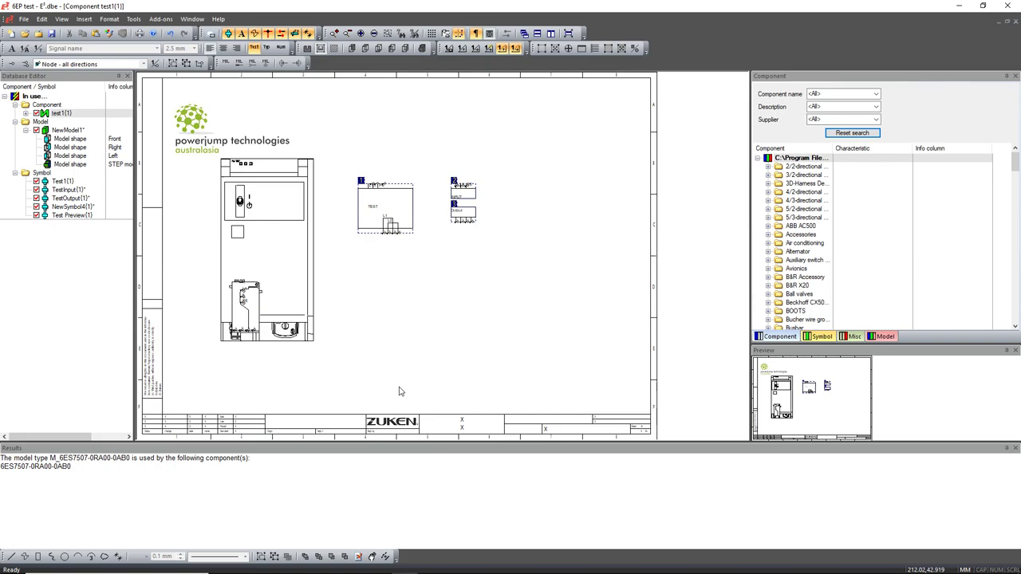
{"action": "left_click", "coordinate": [272, 295]}
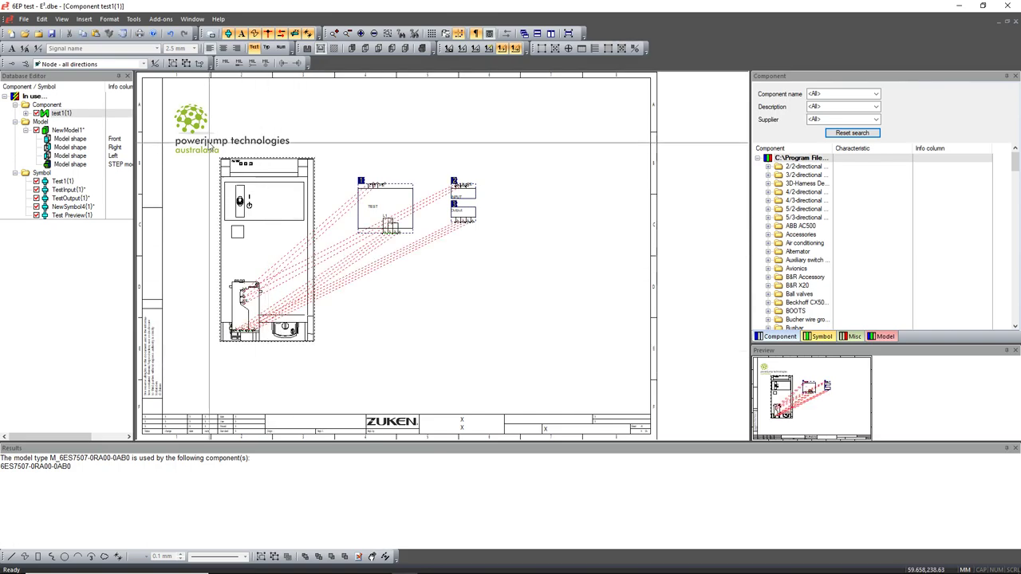
{"action": "middle_click_drag", "start_coordinate": [208, 142], "coordinate": [637, 312]}
{"action": "middle_click_drag", "start_coordinate": [304, 145], "coordinate": [592, 313]}
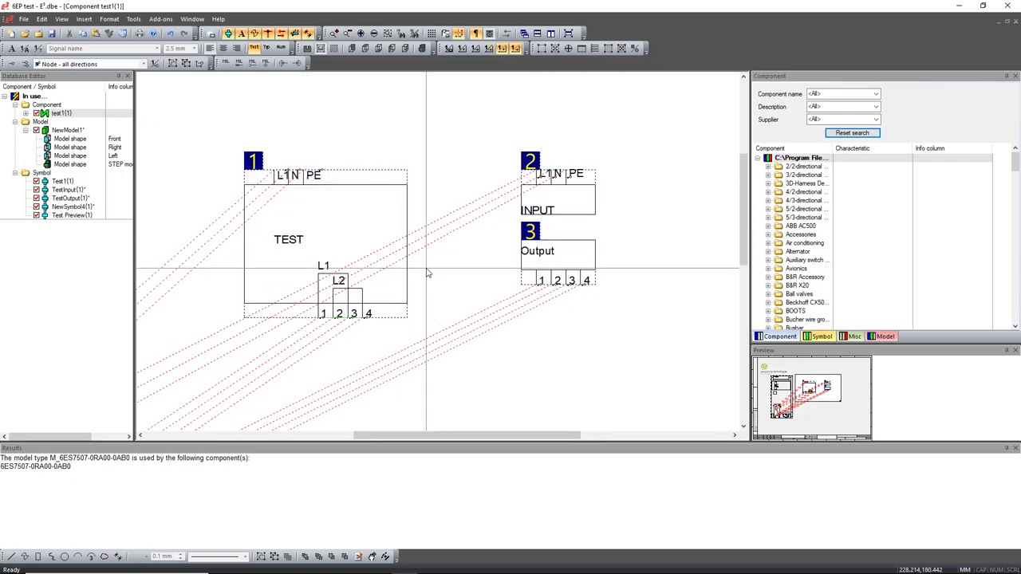
{"action": "scroll", "coordinate": [427, 273], "scroll_direction": "down", "scroll_amount": 3}
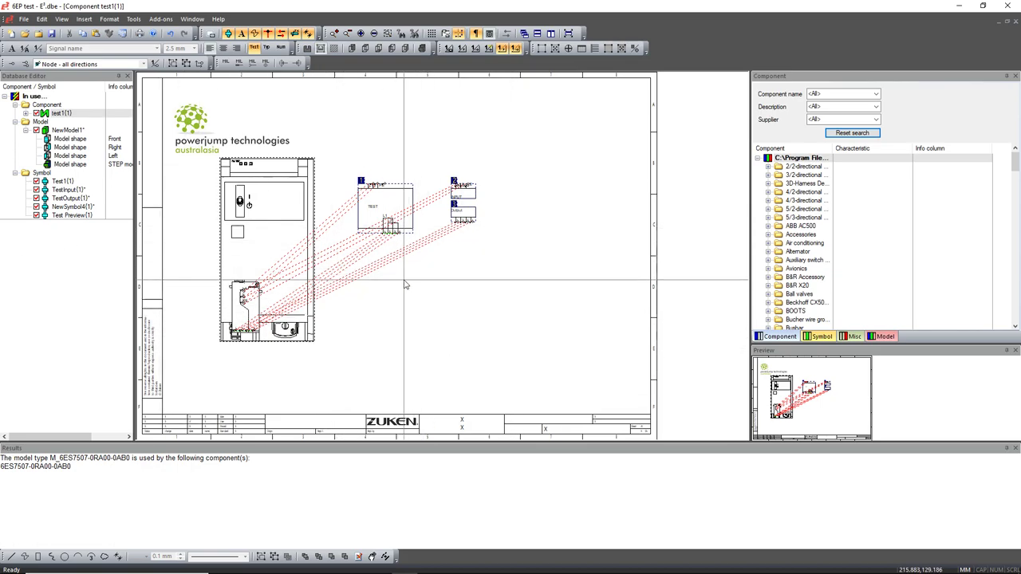
- Create a new symbol and name it 6EP1333-4BA00 preview
{"action": "left_click", "coordinate": [793, 252]}
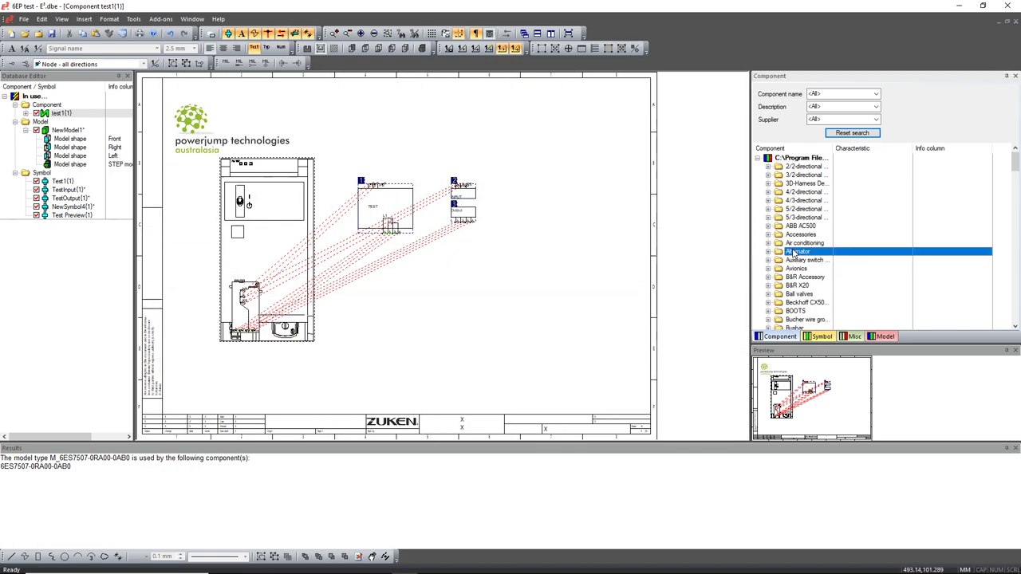
{"action": "right_click", "coordinate": [794, 252]}
{"action": "left_click", "coordinate": [836, 338]}
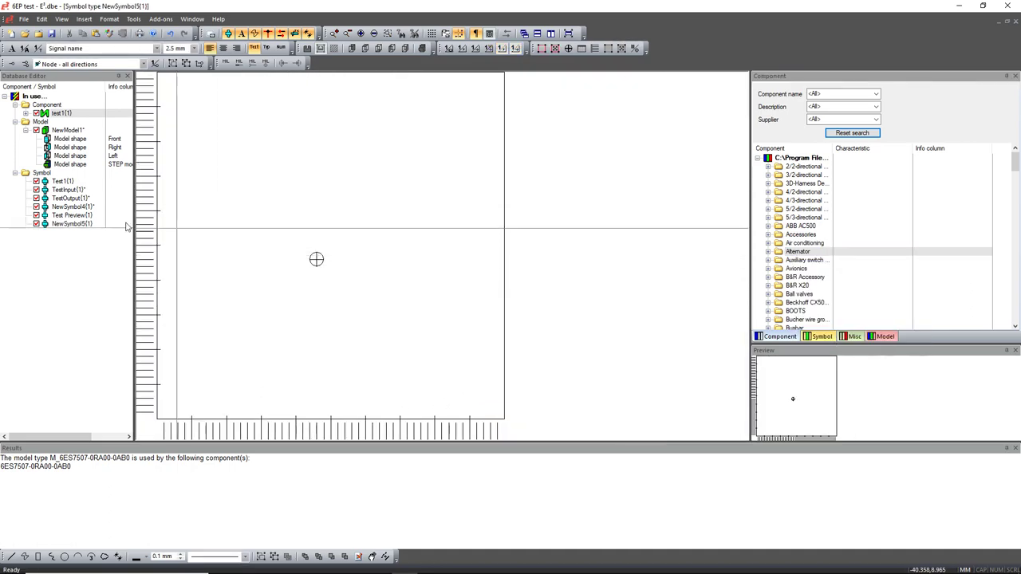
{"action": "left_click", "coordinate": [69, 224]}
{"action": "left_click", "coordinate": [71, 226]}
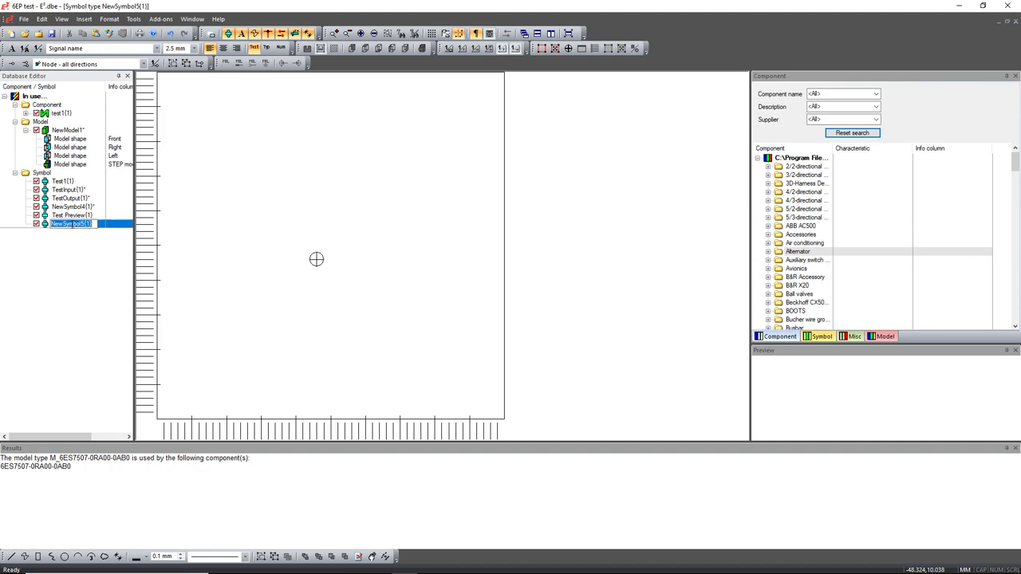
{"action": "type", "text": "6EP1333-4BA00"}
{"action": "type", "text": "pREview"}
{"action": "key", "text": "Return"}
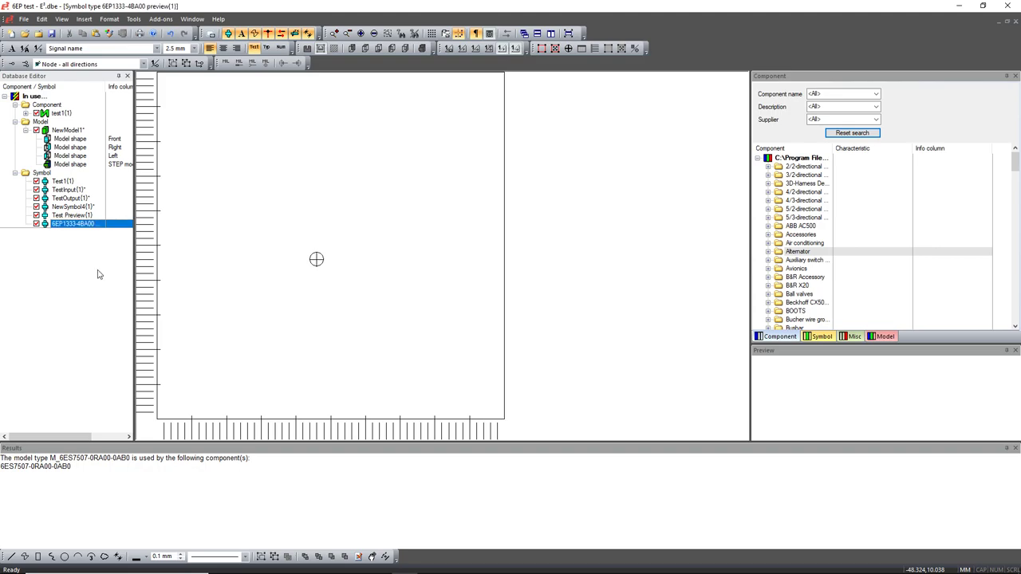
- Import the 6EP1333-4BA00 product image with the Resize Image option, sizing it up from the symbol origin
{"action": "left_click", "coordinate": [26, 19]}
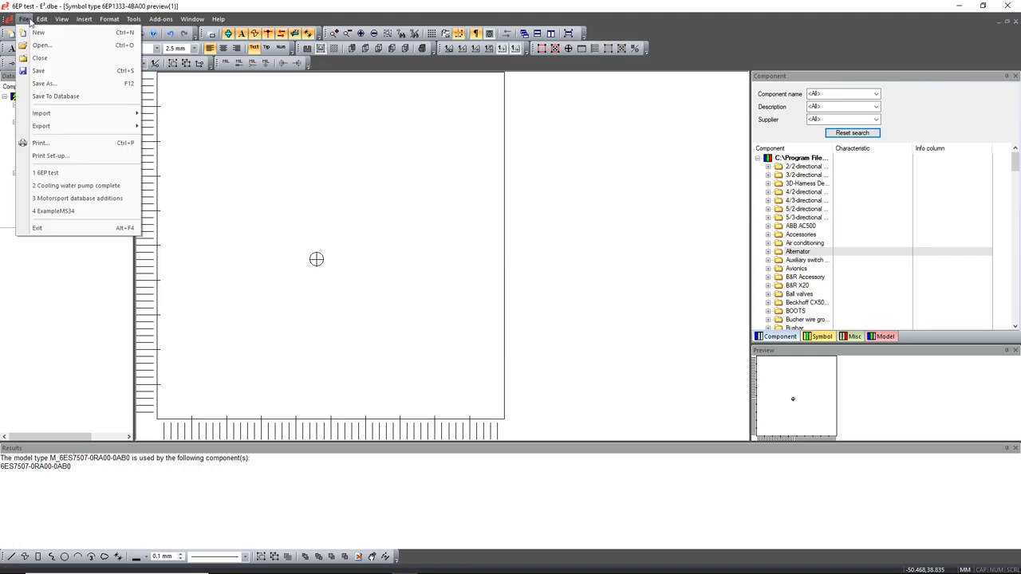
{"action": "mouse_move", "coordinate": [136, 114]}
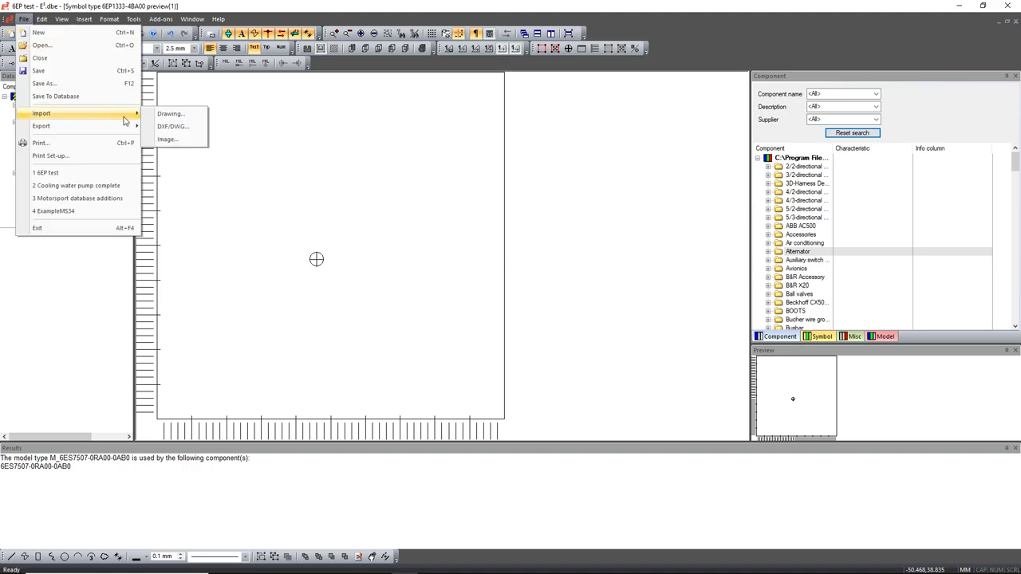
{"action": "left_click", "coordinate": [188, 139]}
{"action": "left_click", "coordinate": [493, 168]}
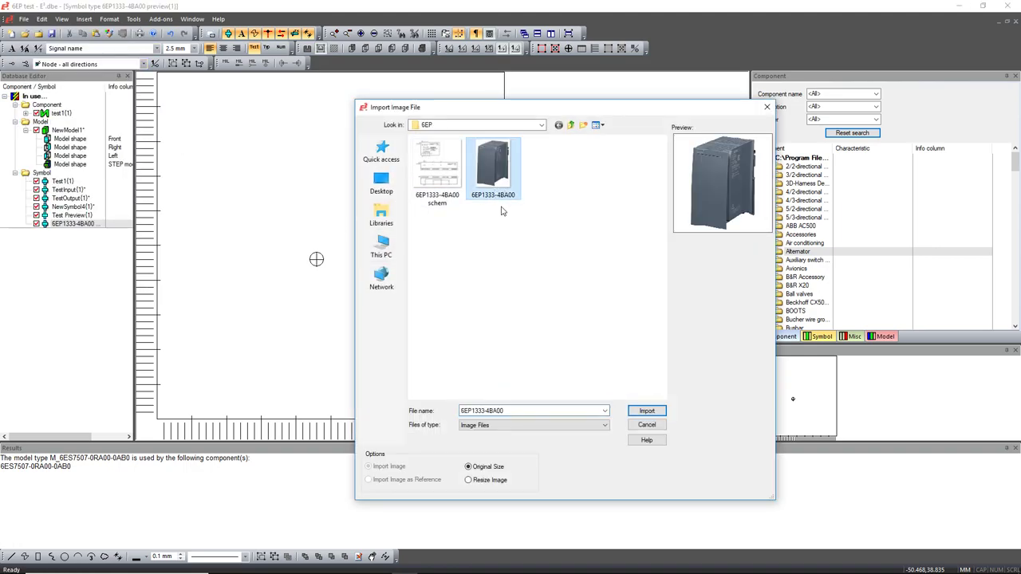
{"action": "left_click", "coordinate": [469, 480]}
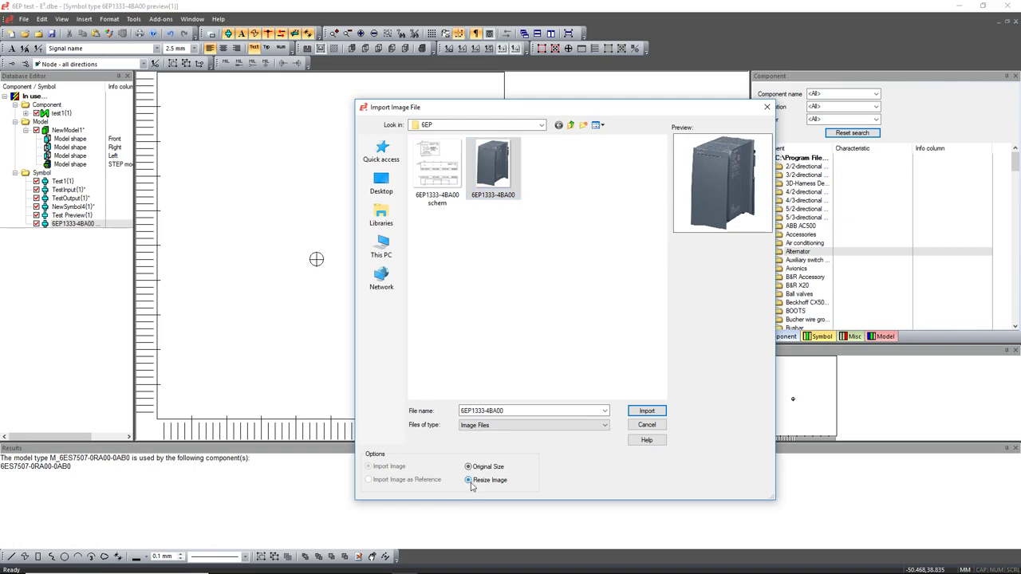
{"action": "left_click", "coordinate": [647, 411]}
{"action": "left_click_drag", "start_coordinate": [317, 259], "coordinate": [401, 141]}
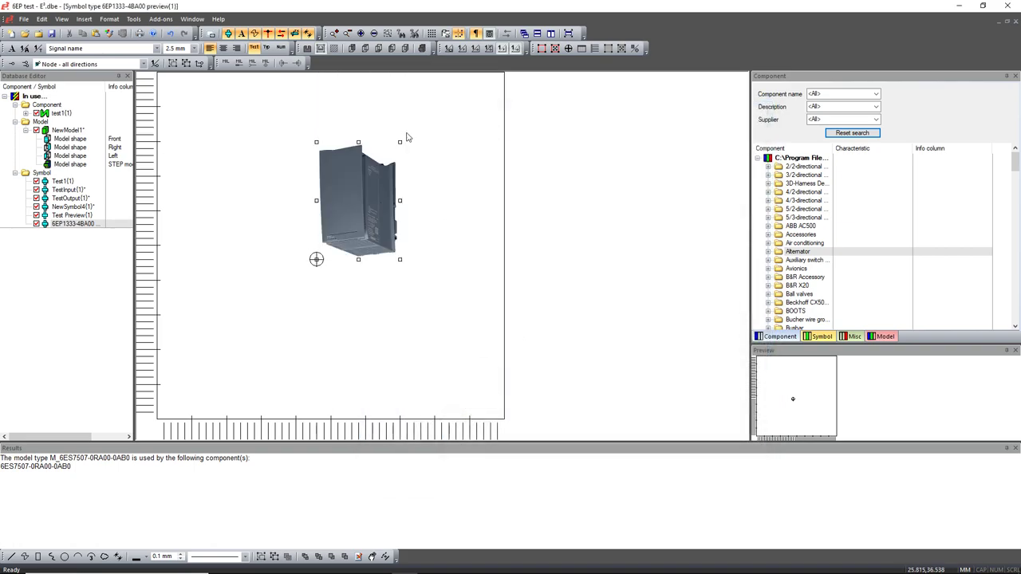
- Align the image's lower-left corner with the symbol origin and generate the symbol outline around it
{"action": "left_click_drag", "start_coordinate": [354, 248], "coordinate": [355, 221]}
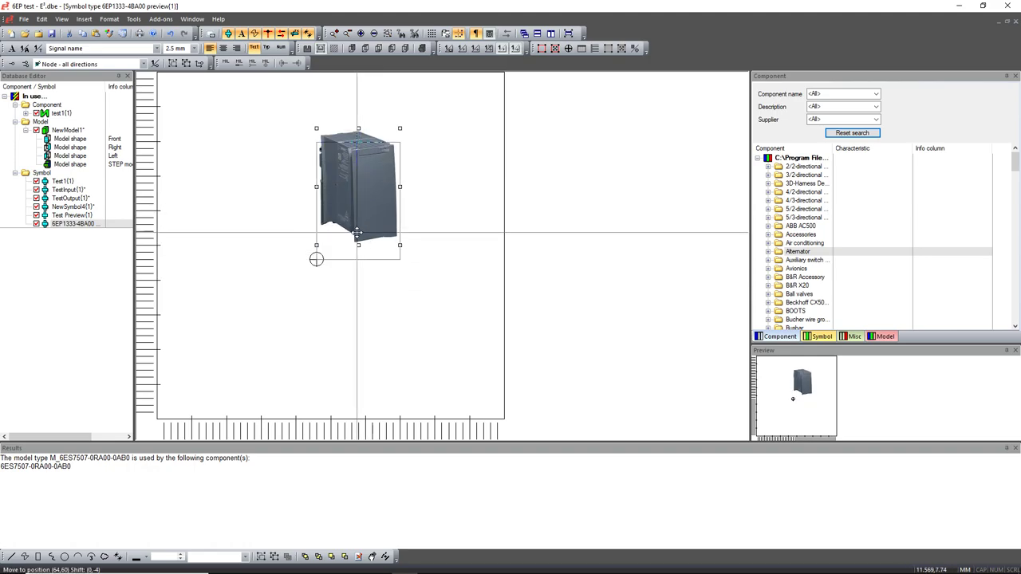
{"action": "left_click", "coordinate": [382, 371]}
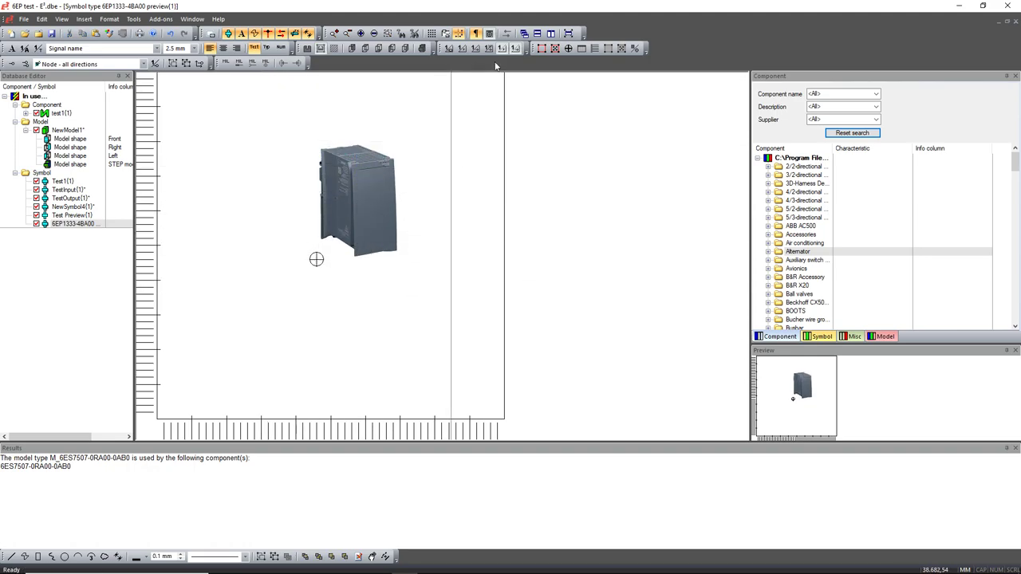
{"action": "left_click", "coordinate": [553, 52]}
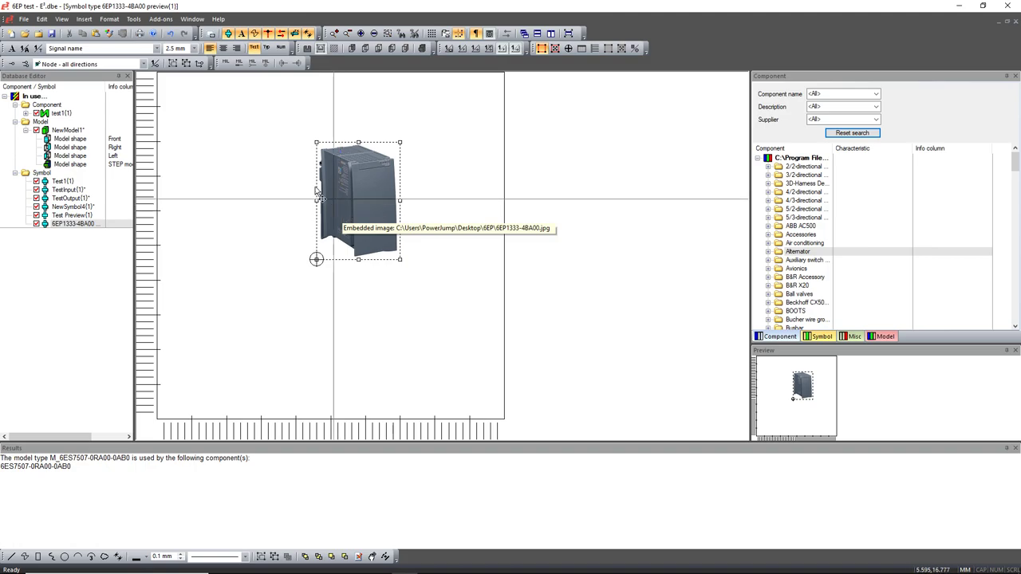
- Set the preview symbol's Class property to a new class named Created Symbols
{"action": "right_click", "coordinate": [247, 184]}
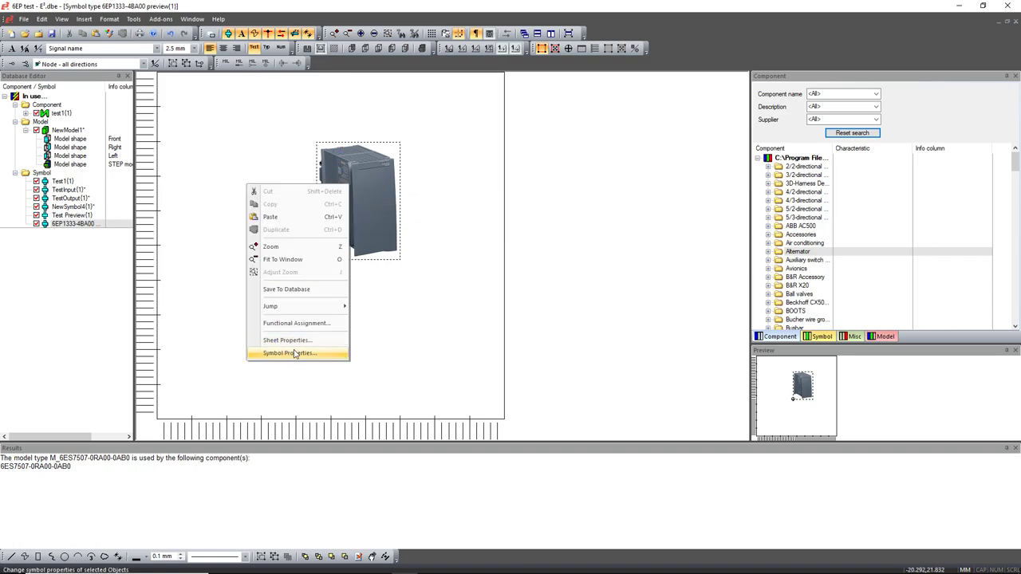
{"action": "left_click", "coordinate": [292, 354]}
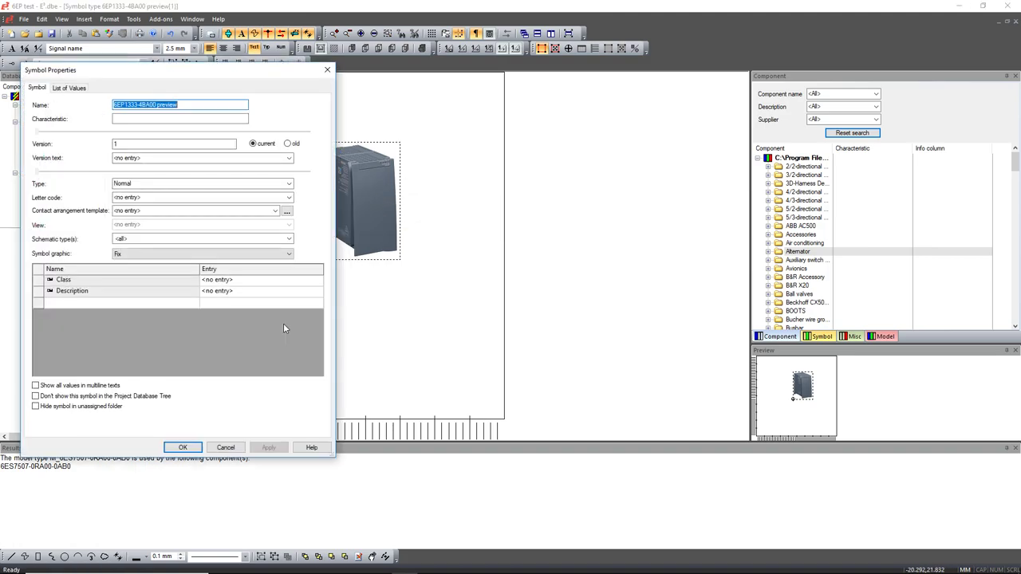
{"action": "left_click", "coordinate": [265, 280]}
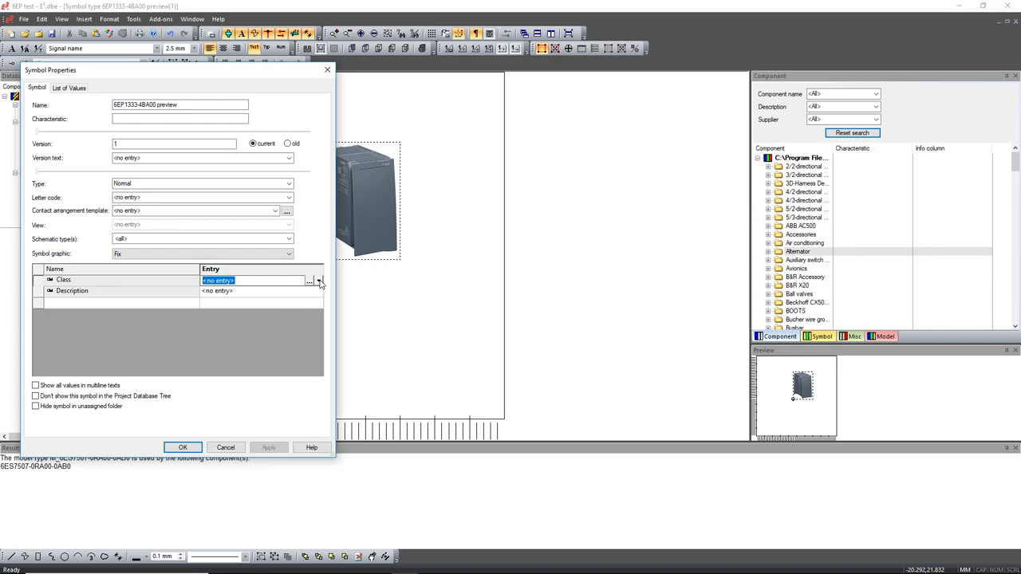
{"action": "left_click", "coordinate": [319, 281]}
{"action": "scroll", "coordinate": [293, 363], "scroll_direction": "down", "scroll_amount": 12}
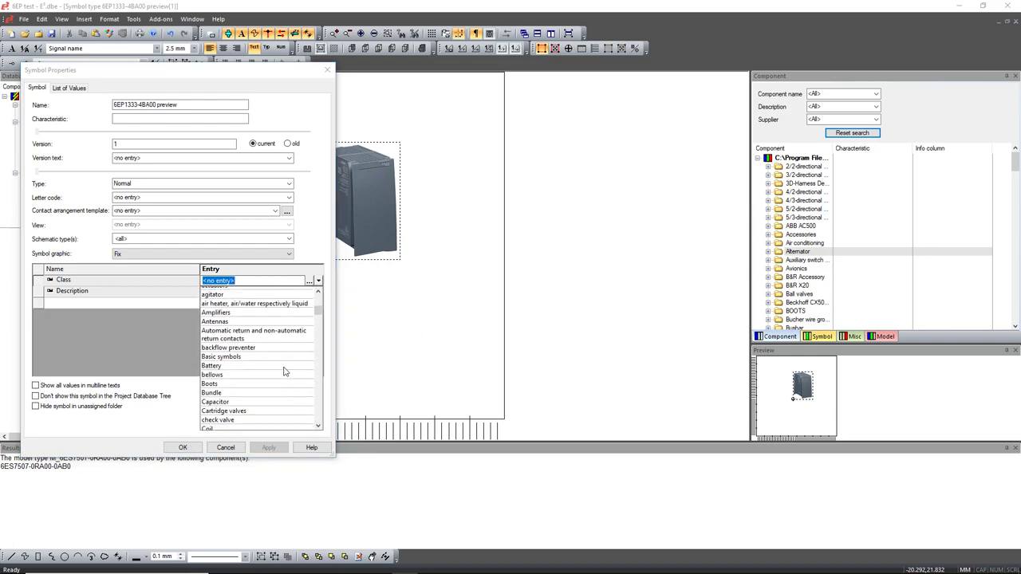
{"action": "scroll", "coordinate": [284, 373], "scroll_direction": "down", "scroll_amount": 15}
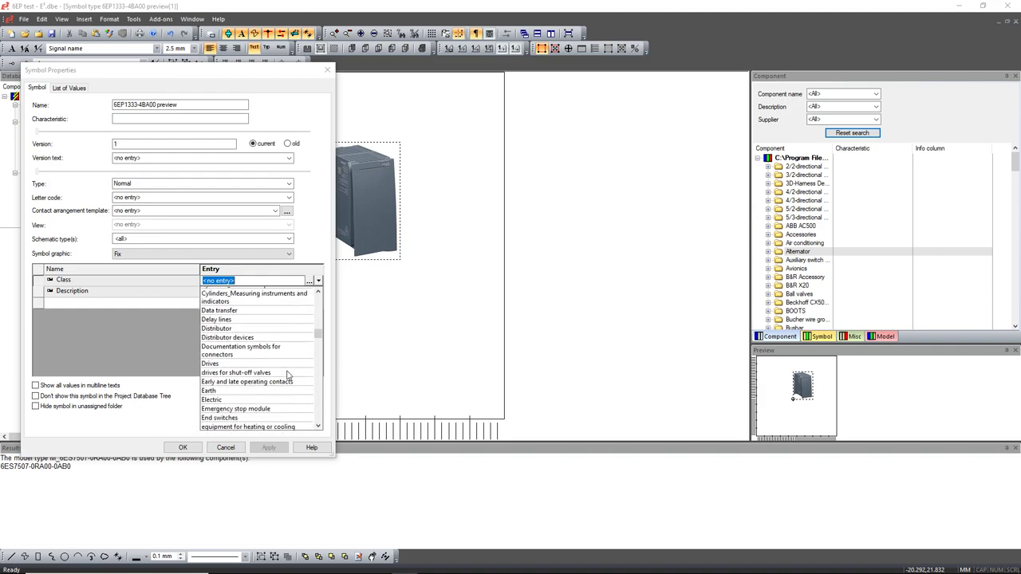
{"action": "scroll", "coordinate": [288, 375], "scroll_direction": "down", "scroll_amount": 15}
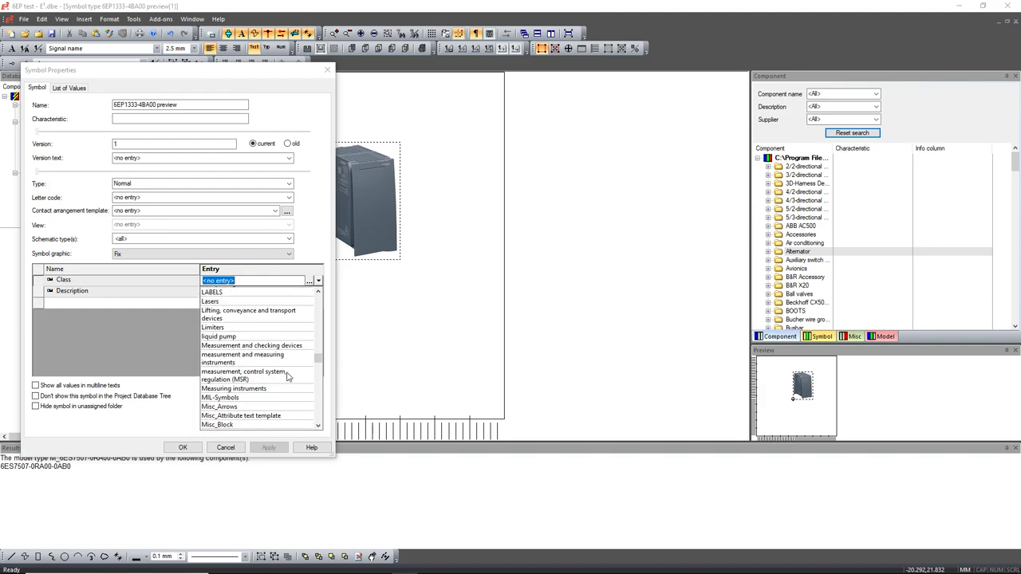
{"action": "scroll", "coordinate": [288, 377], "scroll_direction": "down", "scroll_amount": 15}
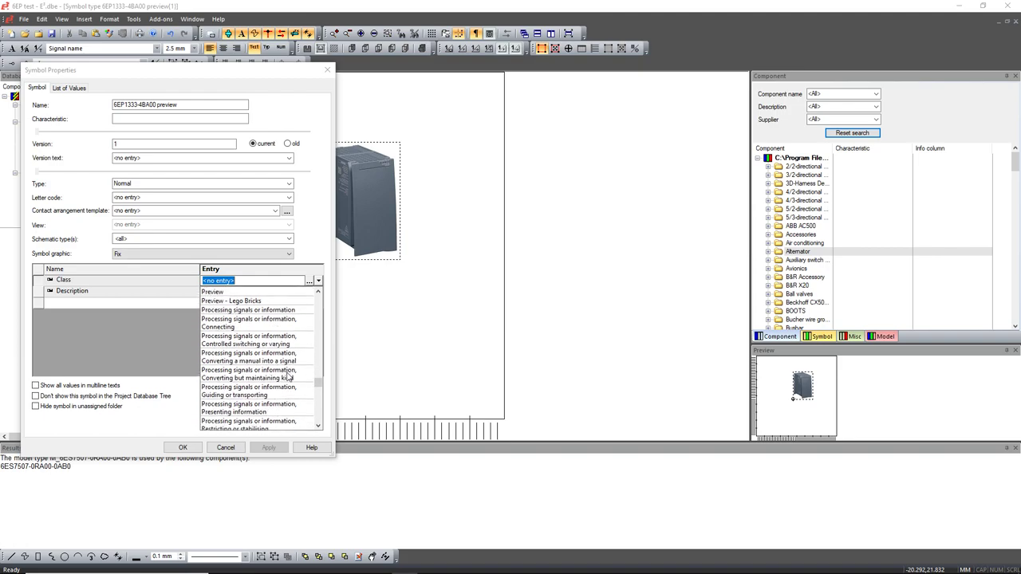
{"action": "scroll", "coordinate": [288, 376], "scroll_direction": "down", "scroll_amount": 15}
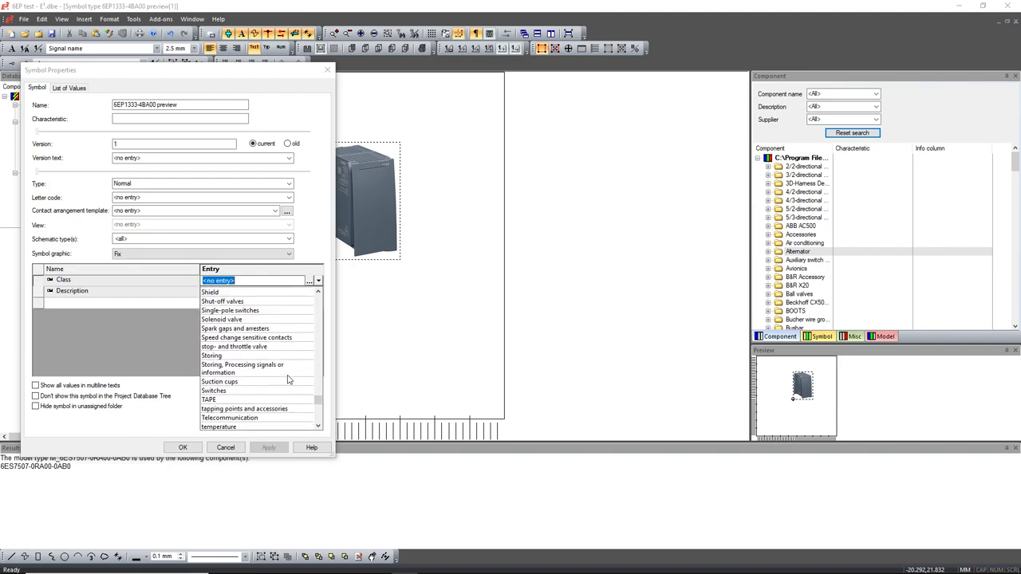
{"action": "scroll", "coordinate": [288, 380], "scroll_direction": "up", "scroll_amount": 20}
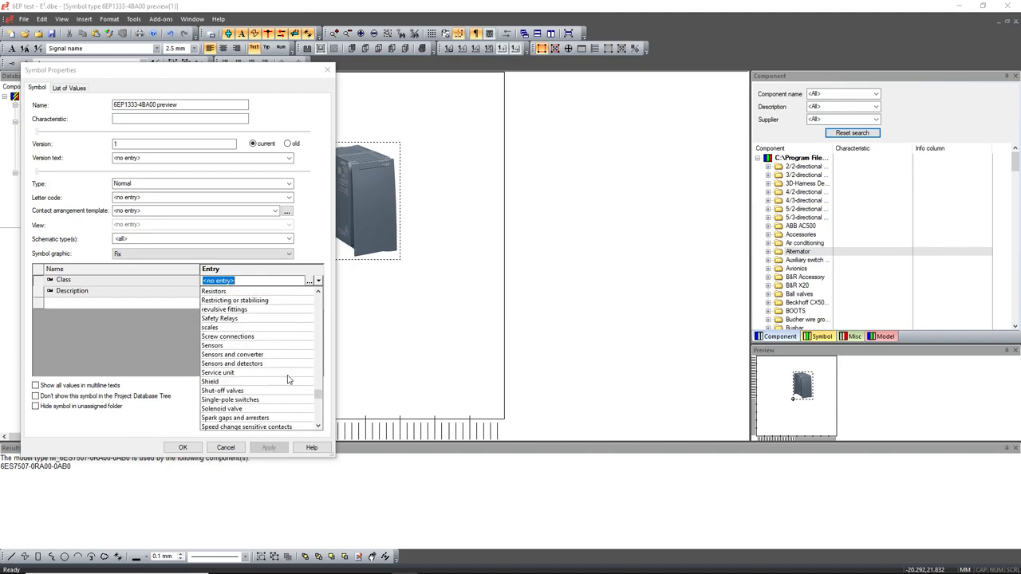
{"action": "left_click", "coordinate": [238, 282]}
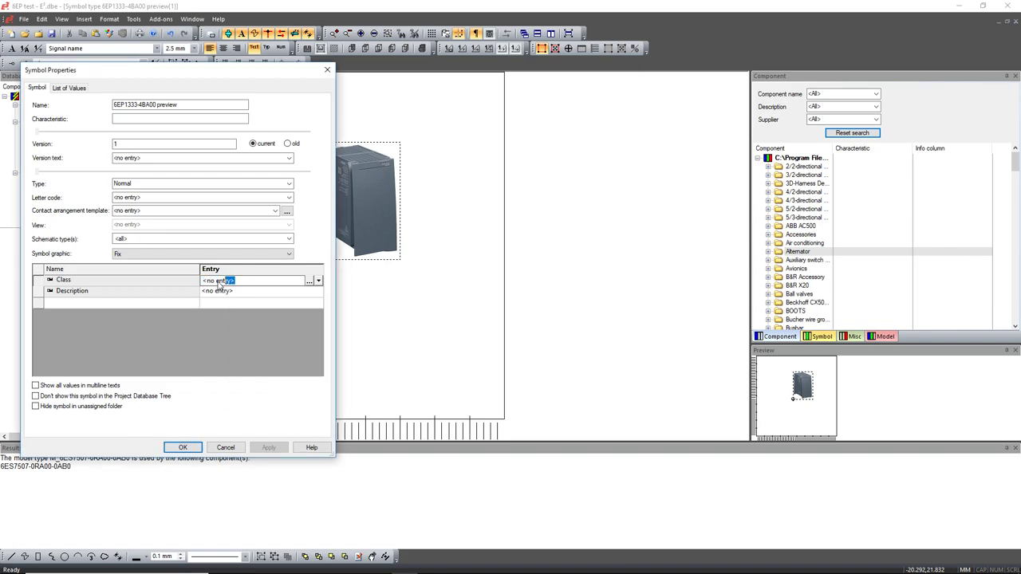
{"action": "type", "text": "Created Symbols"}
- Set the symbol's description to "6EP1333-4BA00 Preview image" and its symbol graphic to Dynamic, and accept the properties
{"action": "left_click", "coordinate": [247, 291]}
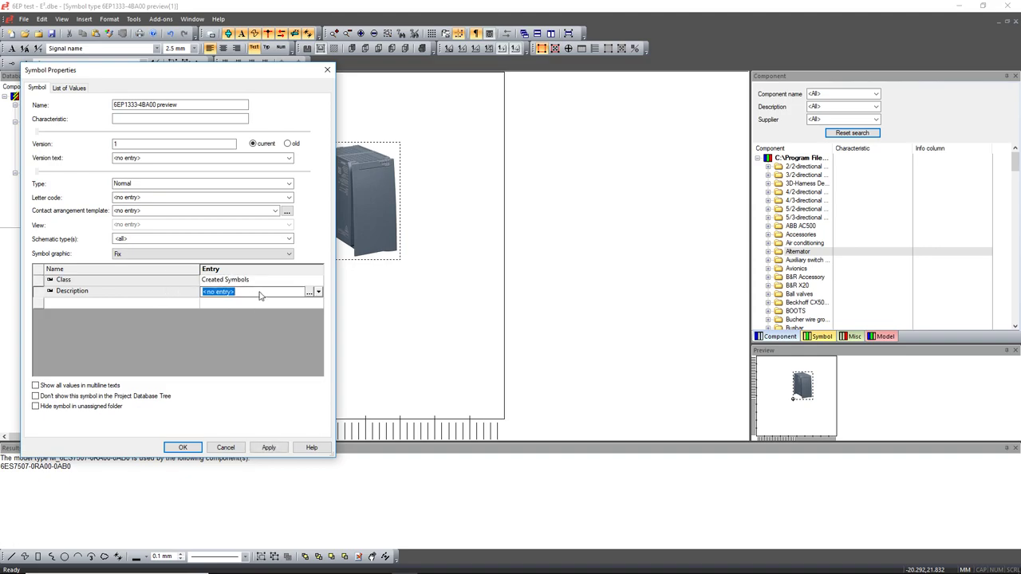
{"action": "type", "text": "6EP1333-4BA00"}
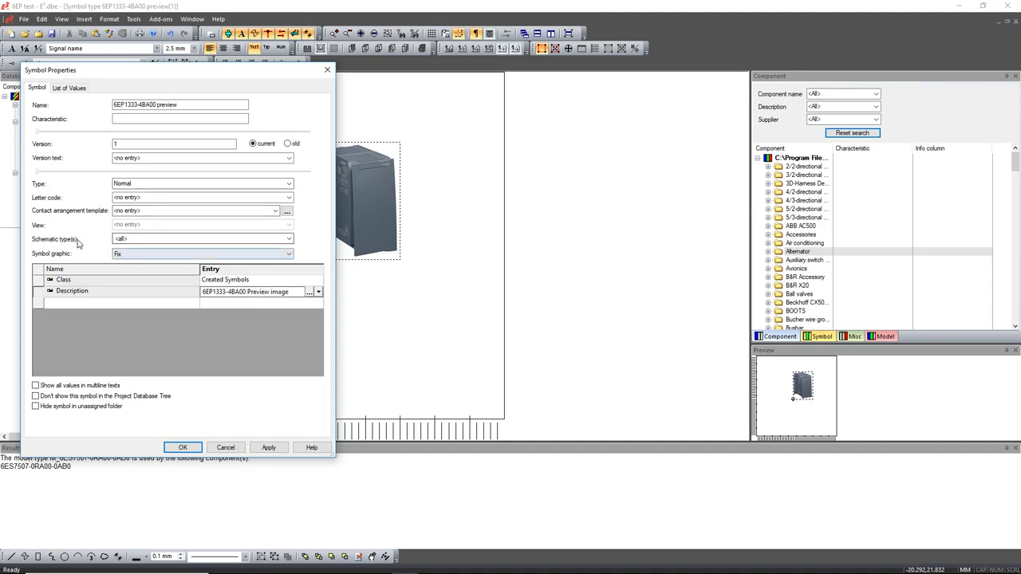
{"action": "left_click", "coordinate": [140, 256]}
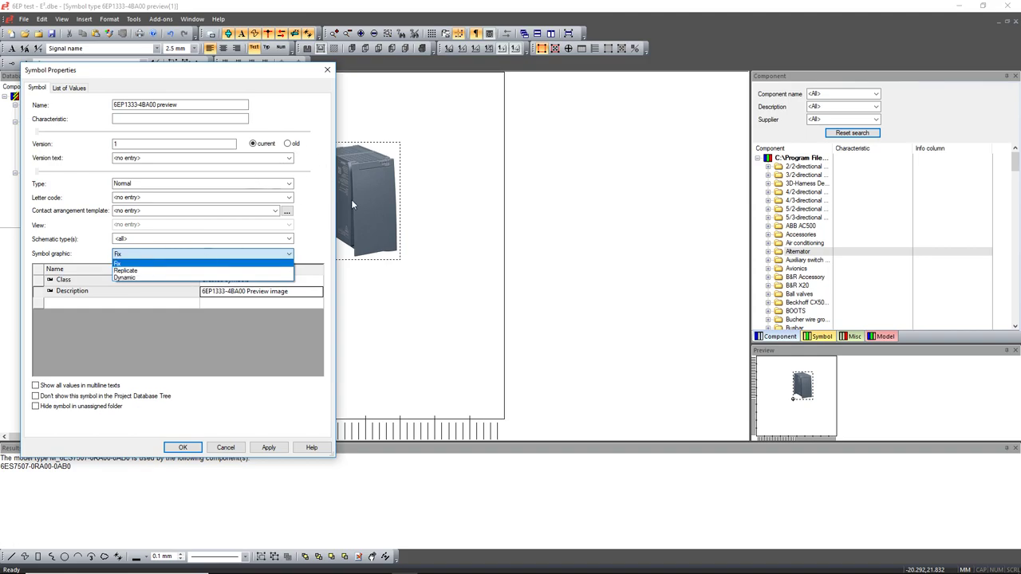
{"action": "left_click", "coordinate": [149, 278]}
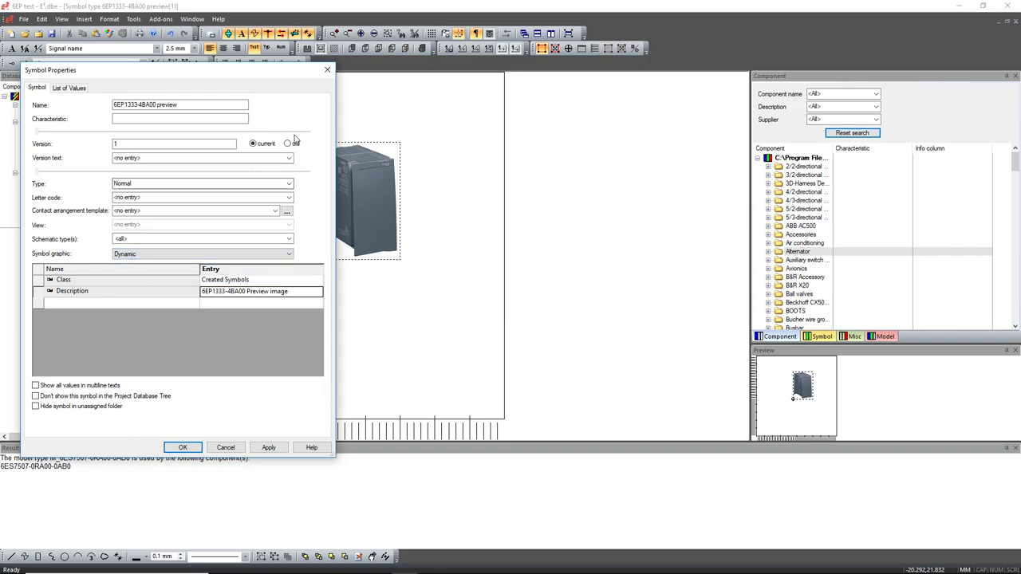
{"action": "left_click", "coordinate": [182, 447]}
- Save the 6EP1333-4BA00 preview symbol to the database
{"action": "right_click", "coordinate": [251, 271]}
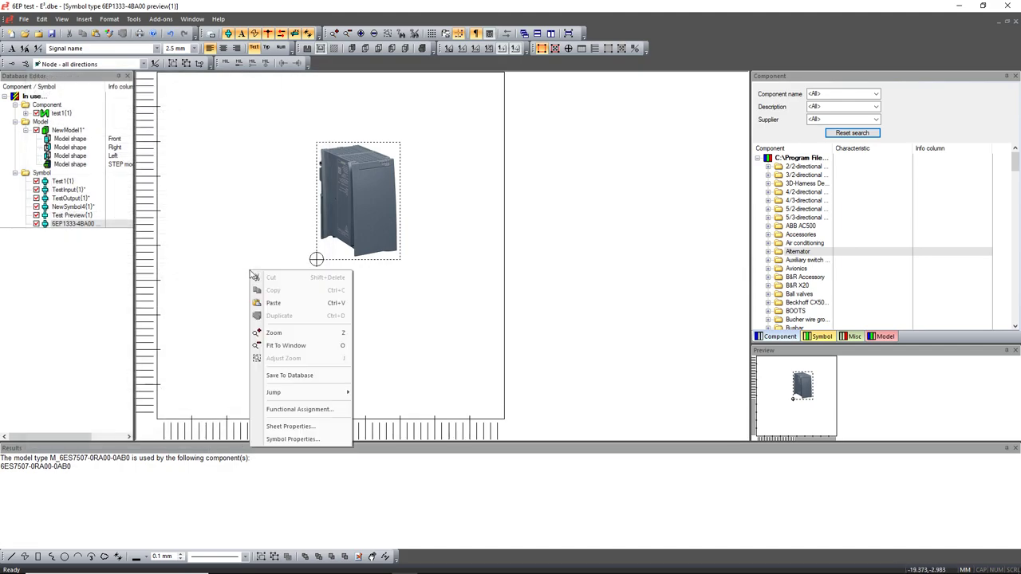
{"action": "left_click", "coordinate": [327, 375]}
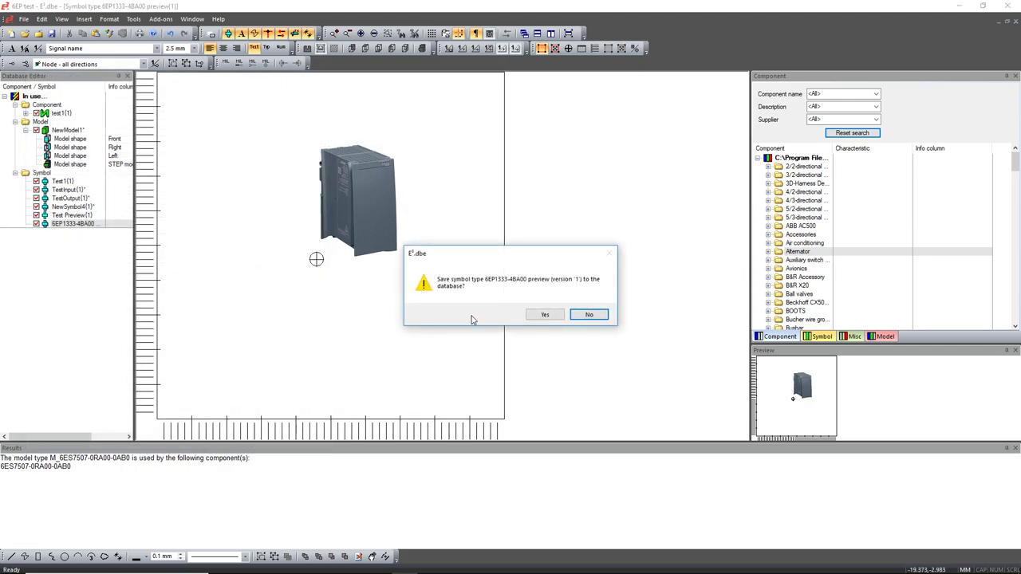
{"action": "left_click", "coordinate": [545, 315]}
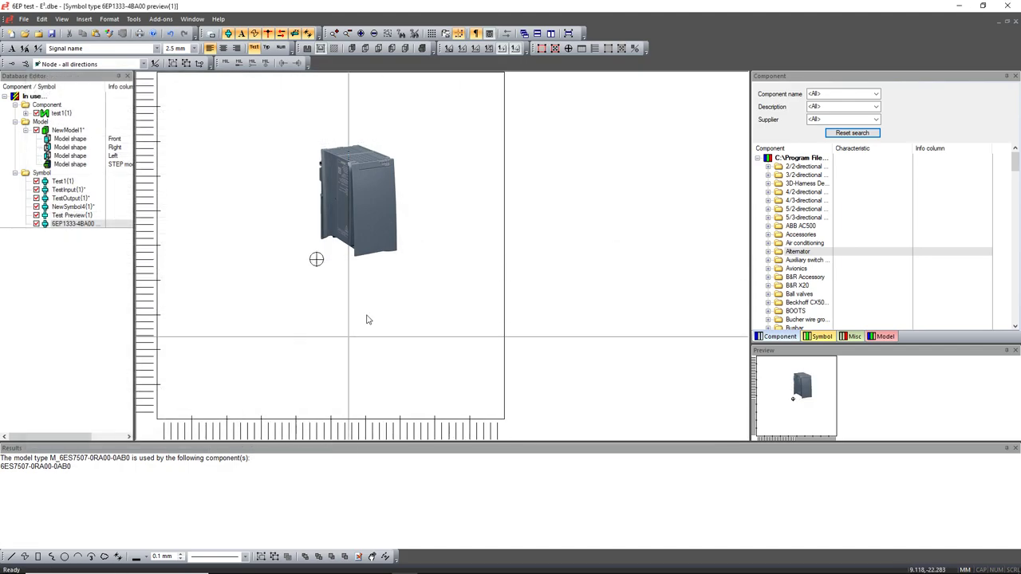
- Reset the symbol database search and locate the 6EP1333-4BA00 preview symbol in the Created Symbols class
{"action": "left_click", "coordinate": [823, 337]}
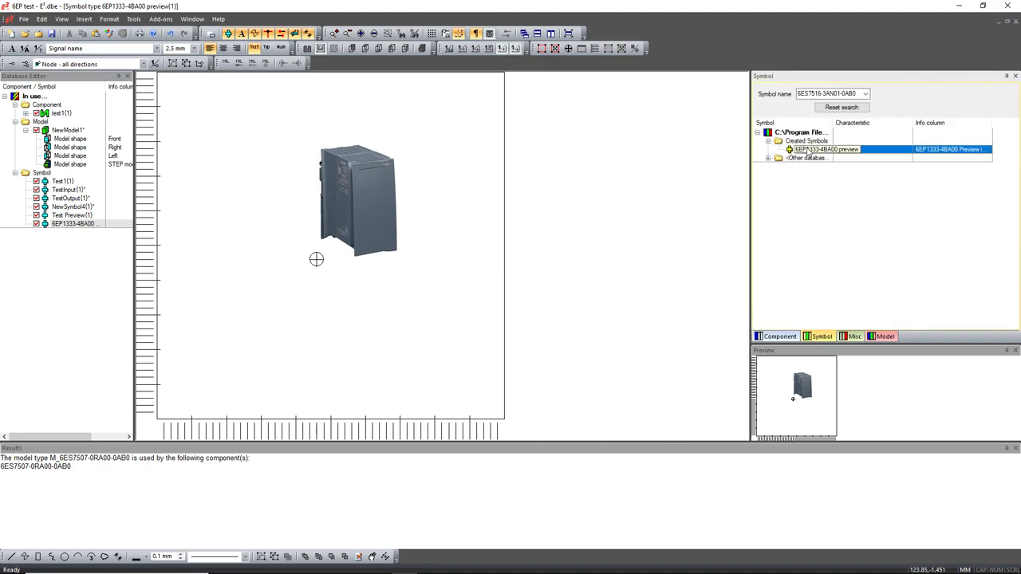
{"action": "left_click", "coordinate": [842, 108]}
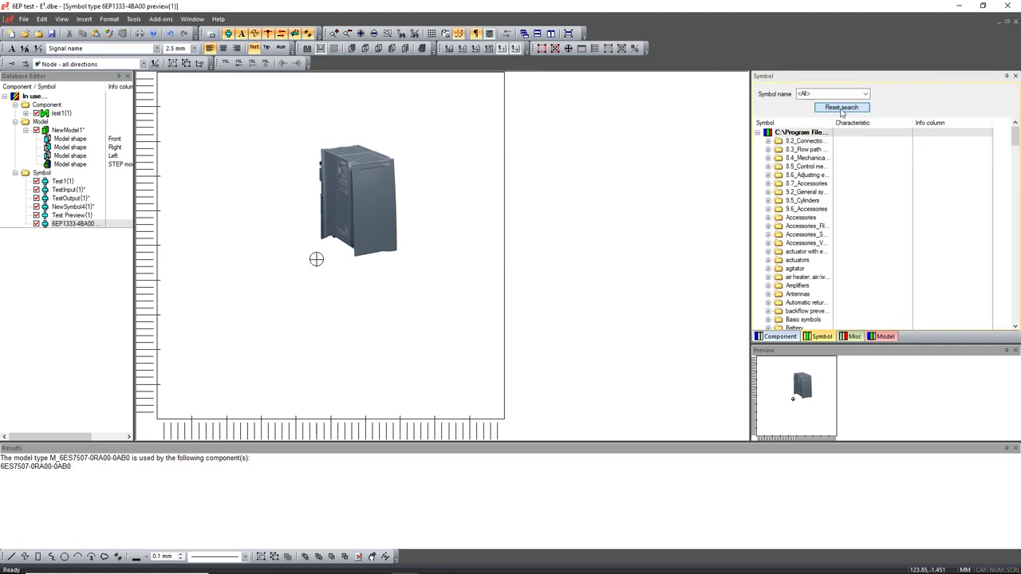
{"action": "left_click", "coordinate": [811, 295]}
{"action": "key", "text": "c"}
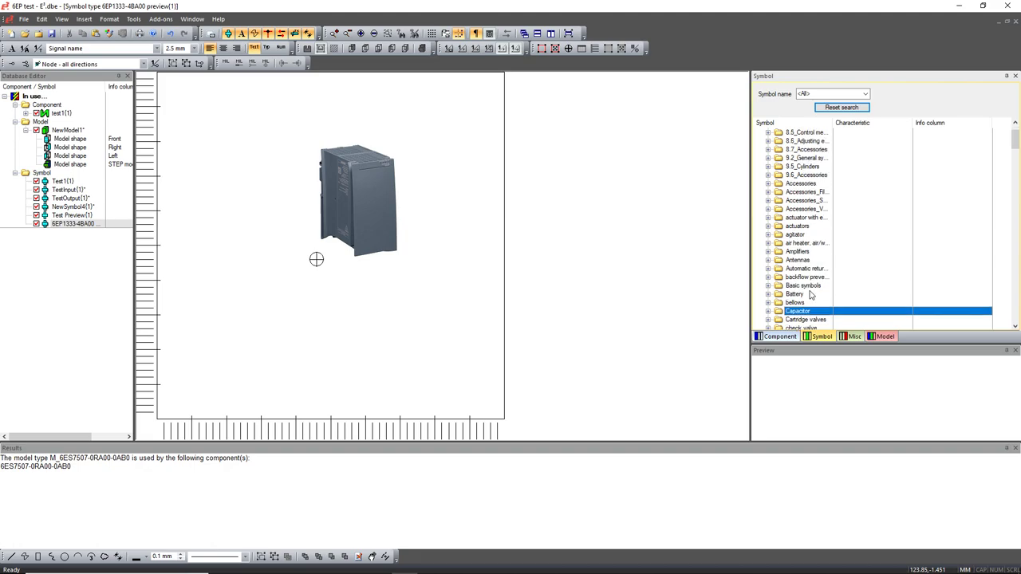
{"action": "scroll", "coordinate": [810, 296], "scroll_direction": "down", "scroll_amount": 1}
{"action": "scroll", "coordinate": [803, 313], "scroll_direction": "down", "scroll_amount": 5}
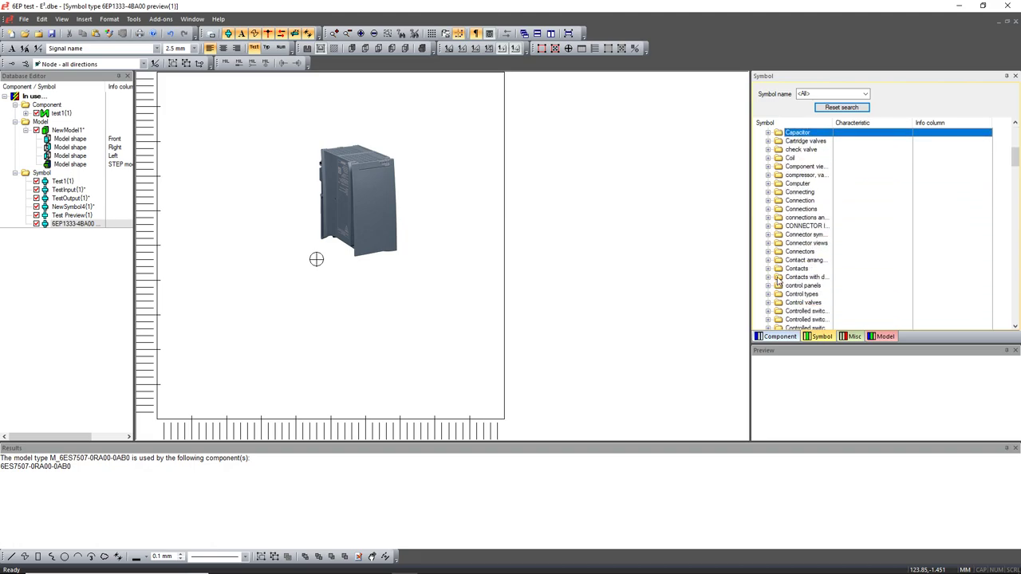
{"action": "scroll", "coordinate": [783, 273], "scroll_direction": "down", "scroll_amount": 3}
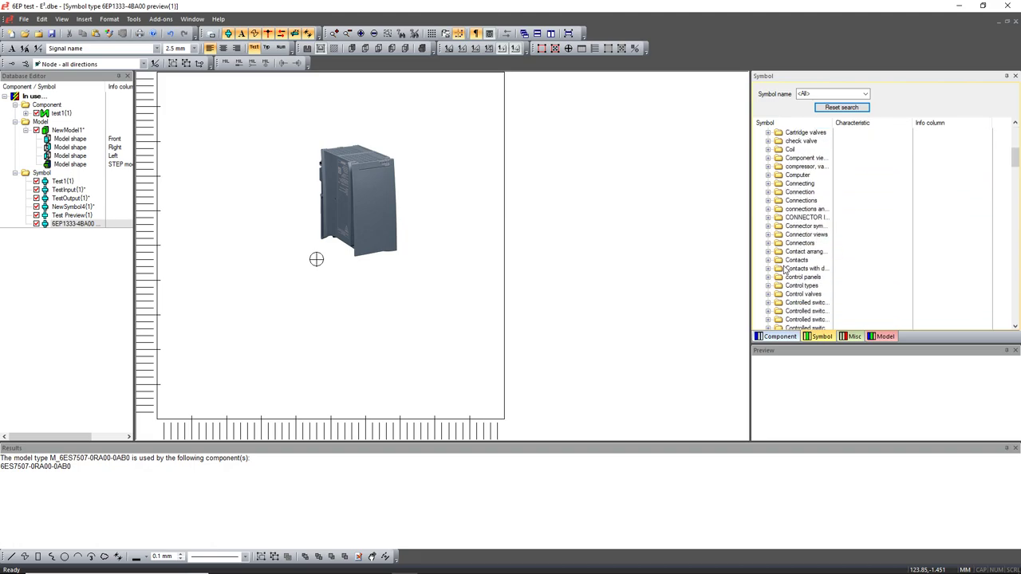
{"action": "scroll", "coordinate": [780, 274], "scroll_direction": "down", "scroll_amount": 4}
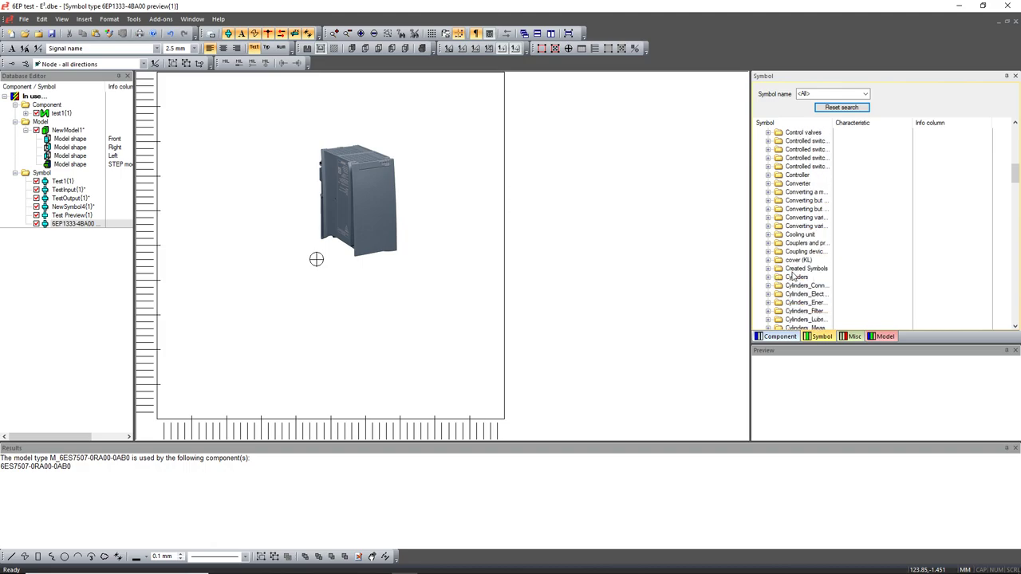
{"action": "double_click", "coordinate": [796, 271]}
{"action": "left_click", "coordinate": [815, 278]}
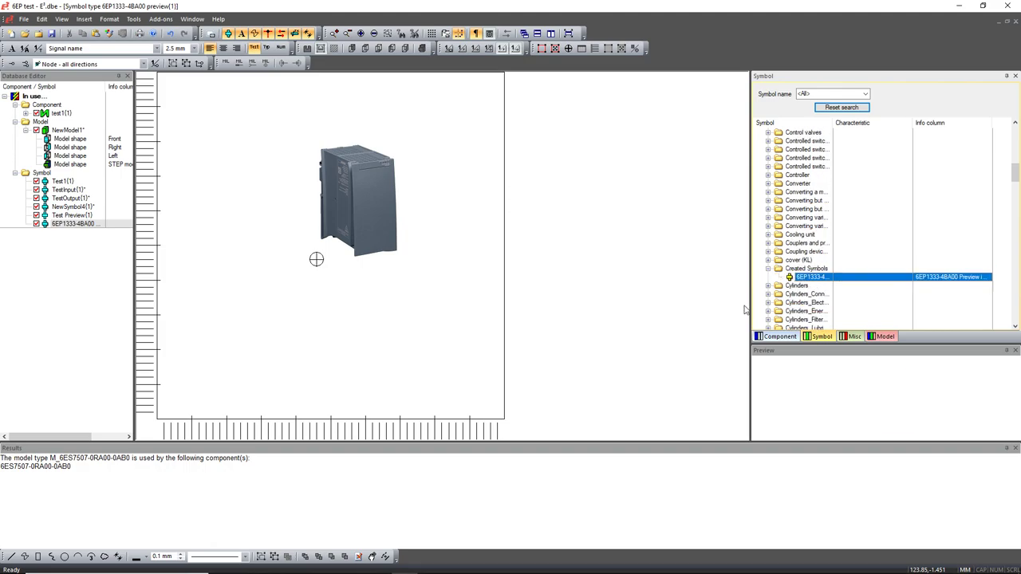
- Hide the Characteristic column in the symbol database tree and widen the Symbol column to fit the full names
{"action": "right_click", "coordinate": [870, 136]}
{"action": "left_click", "coordinate": [863, 139]}
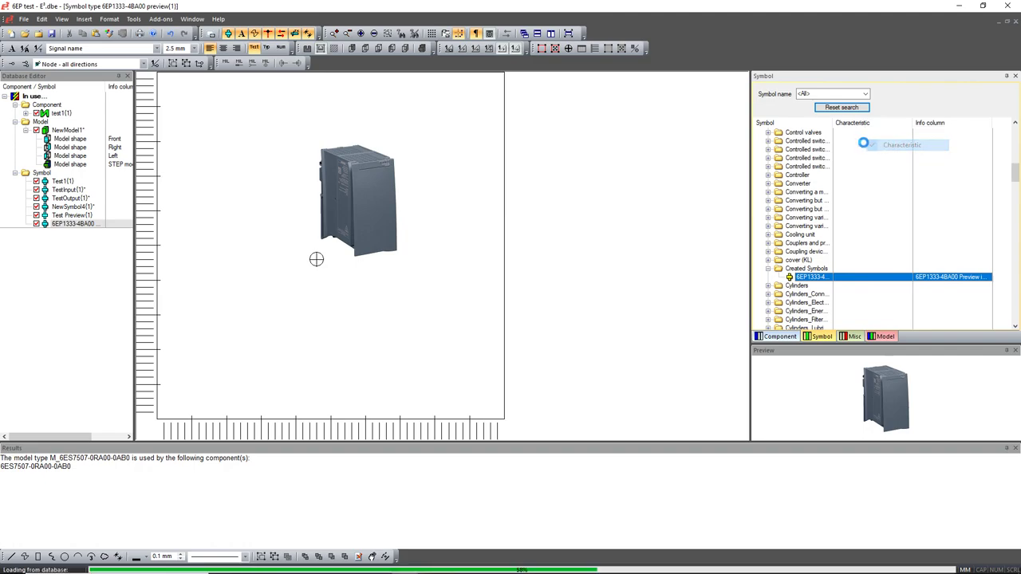
{"action": "left_click_drag", "start_coordinate": [831, 123], "coordinate": [890, 134]}
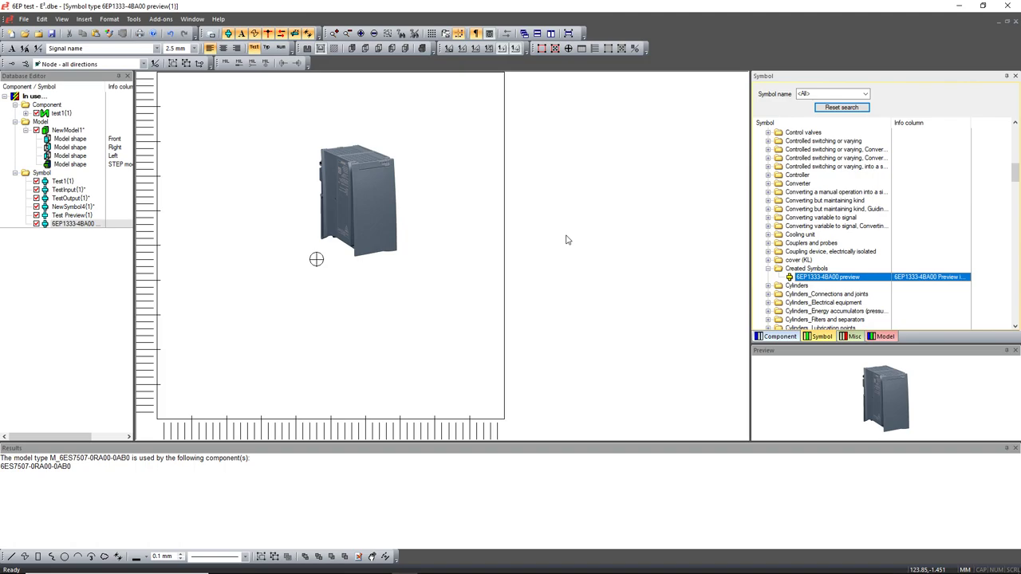
- Create another new symbol and move its origin toward the lower-left corner of the sheet
{"action": "right_click", "coordinate": [813, 271]}
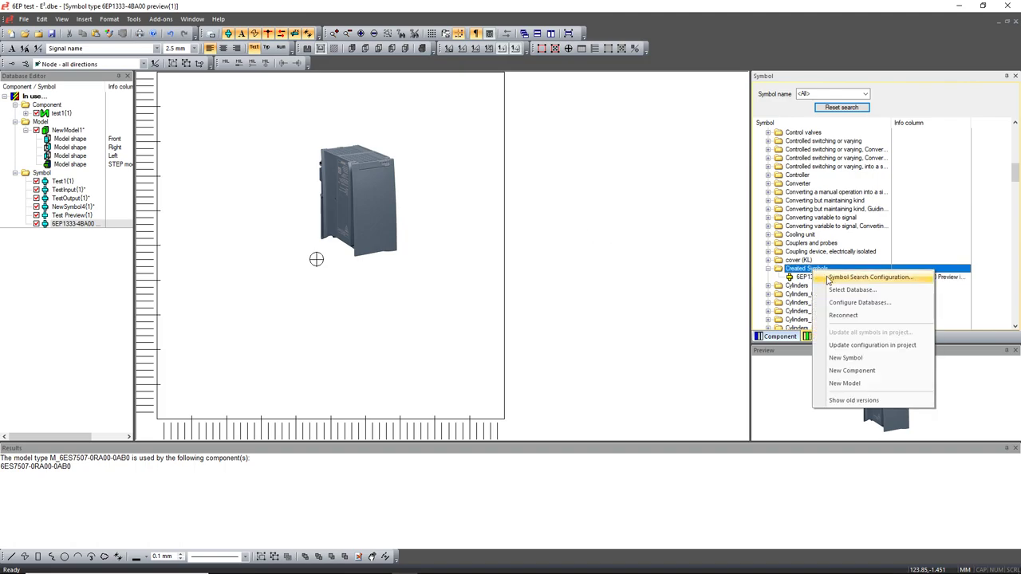
{"action": "left_click", "coordinate": [849, 363]}
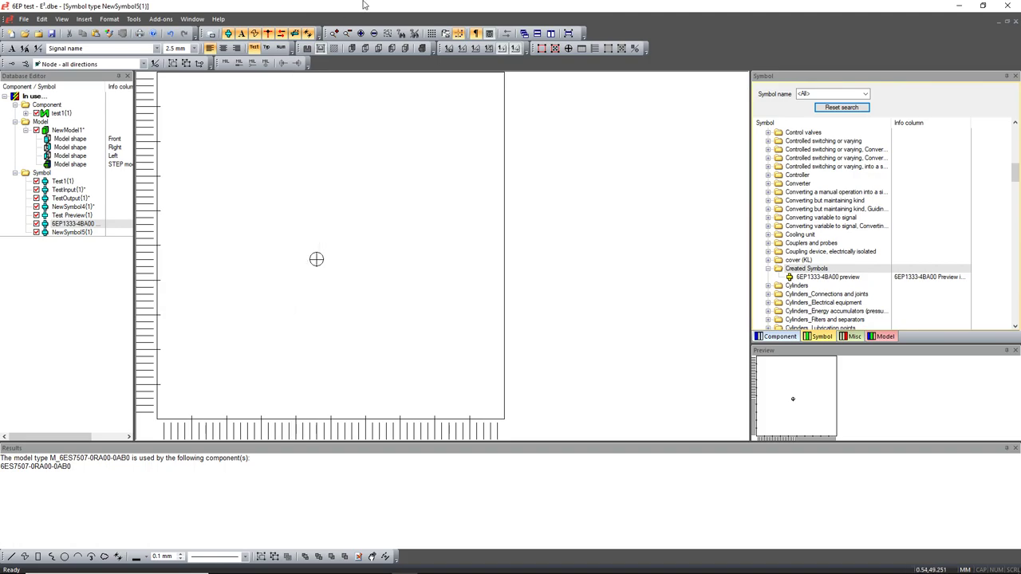
{"action": "left_click", "coordinate": [568, 48]}
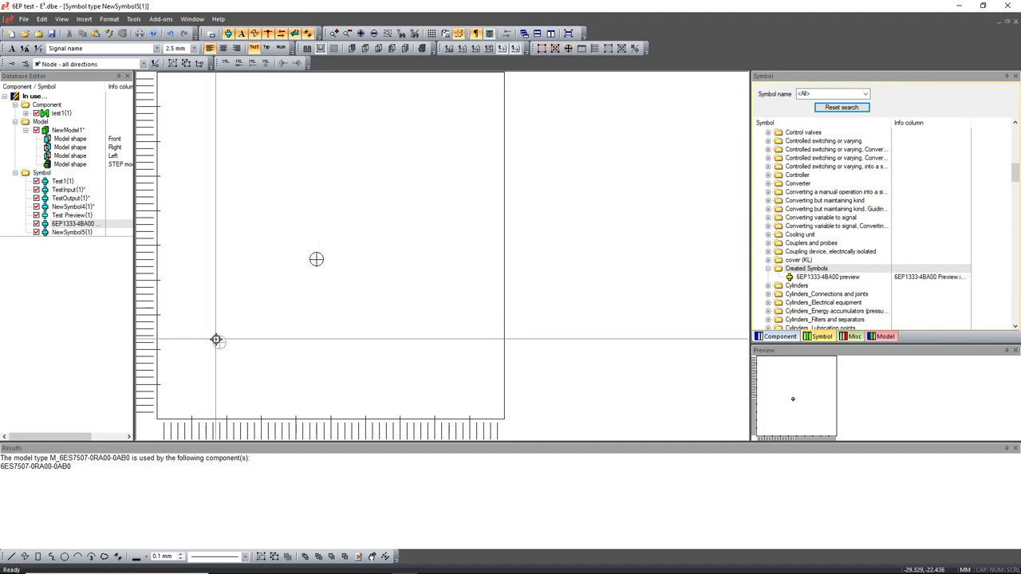
{"action": "left_click", "coordinate": [219, 342]}
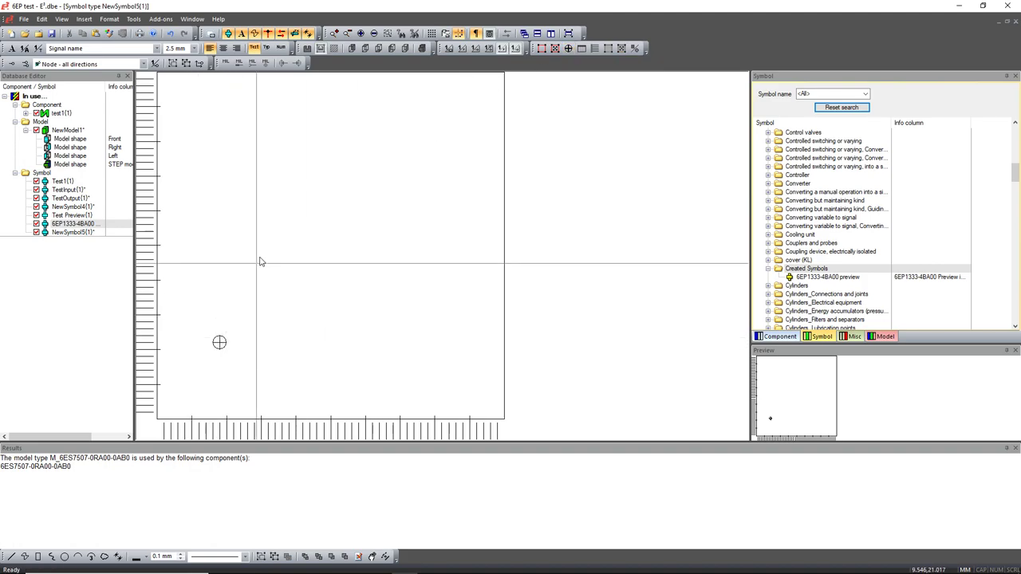
- Draw a rectangle about 36 mm wide and 28 mm high above and right of the symbol origin, and display the grid
{"action": "left_click", "coordinate": [38, 556]}
{"action": "left_click", "coordinate": [276, 189]}
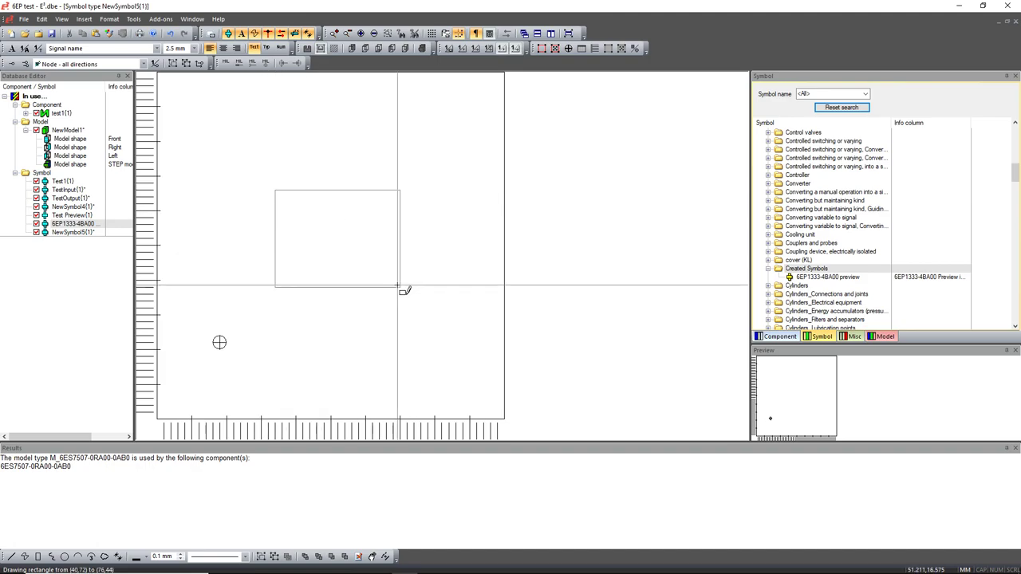
{"action": "left_click", "coordinate": [400, 288]}
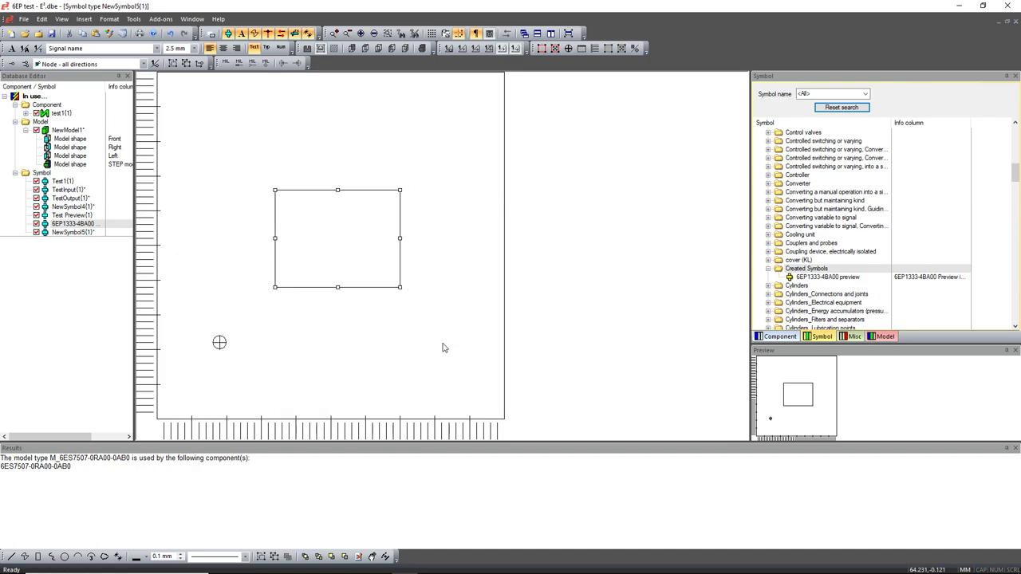
{"action": "left_click", "coordinate": [431, 33]}
{"action": "middle_click_drag", "start_coordinate": [183, 146], "coordinate": [513, 351]}
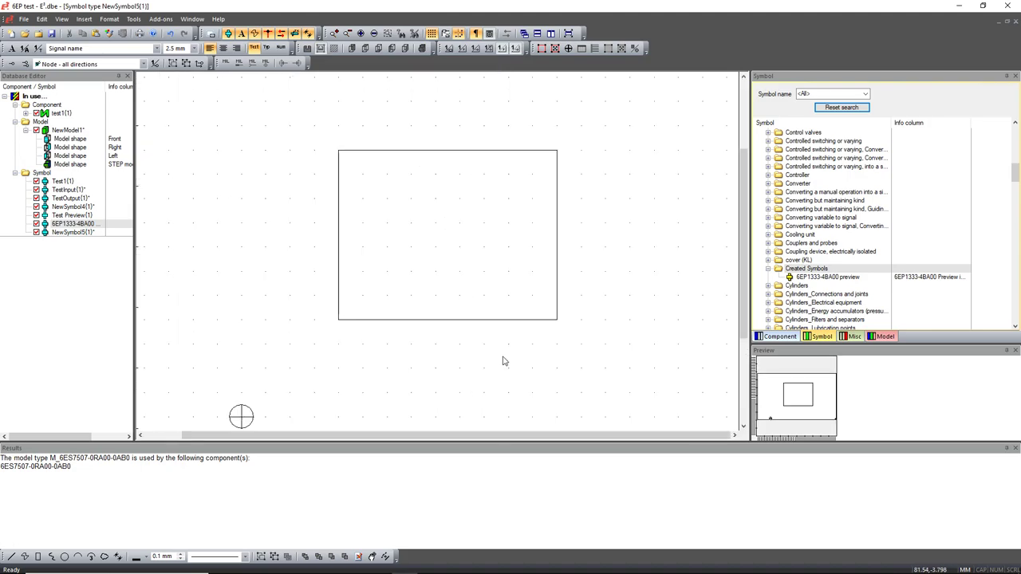
- Close the Results window and set the Database Editor to auto-hide to enlarge the drawing area
{"action": "left_click", "coordinate": [1015, 449]}
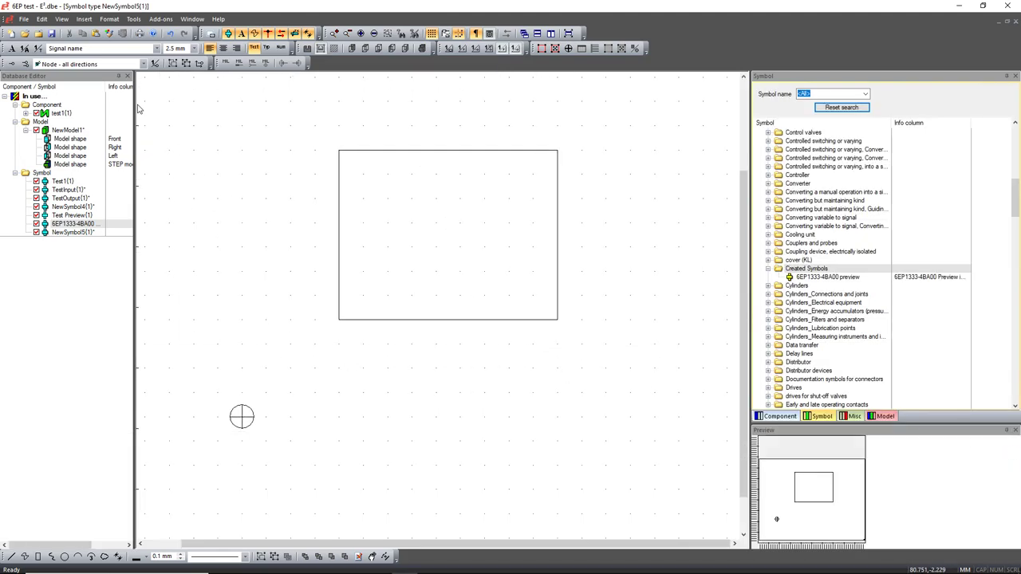
{"action": "right_click", "coordinate": [59, 76]}
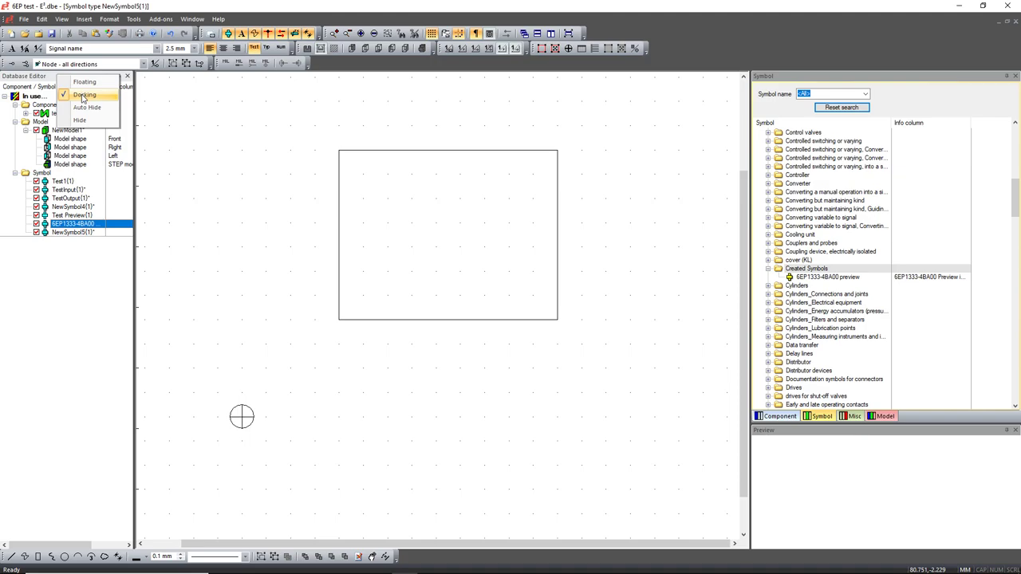
{"action": "left_click", "coordinate": [86, 107]}
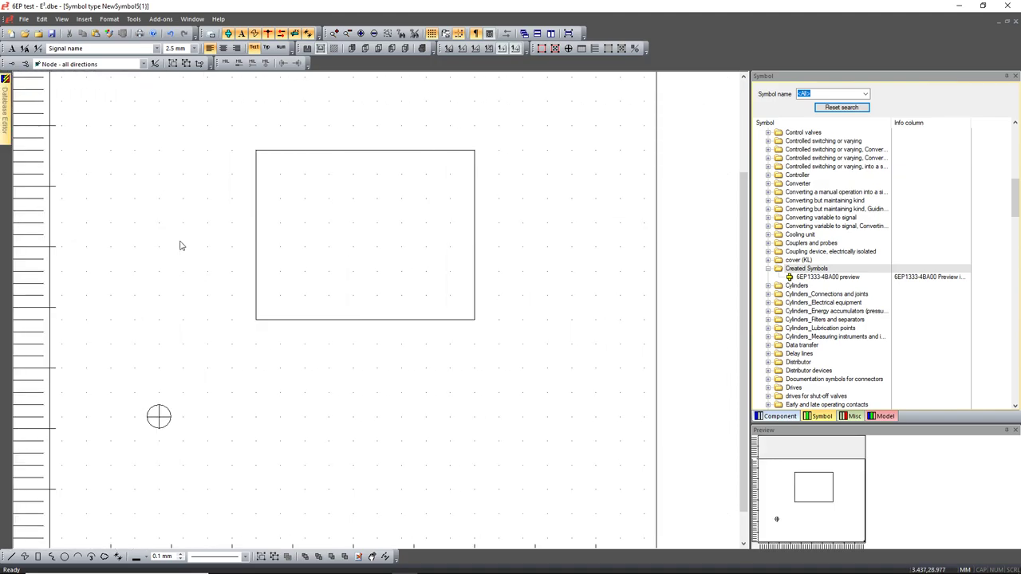
- Check the Database Editor's symbol settings for working grid, snap size and grid points, and apply them
{"action": "middle_click_drag", "start_coordinate": [157, 128], "coordinate": [588, 451]}
{"action": "left_click", "coordinate": [591, 456]}
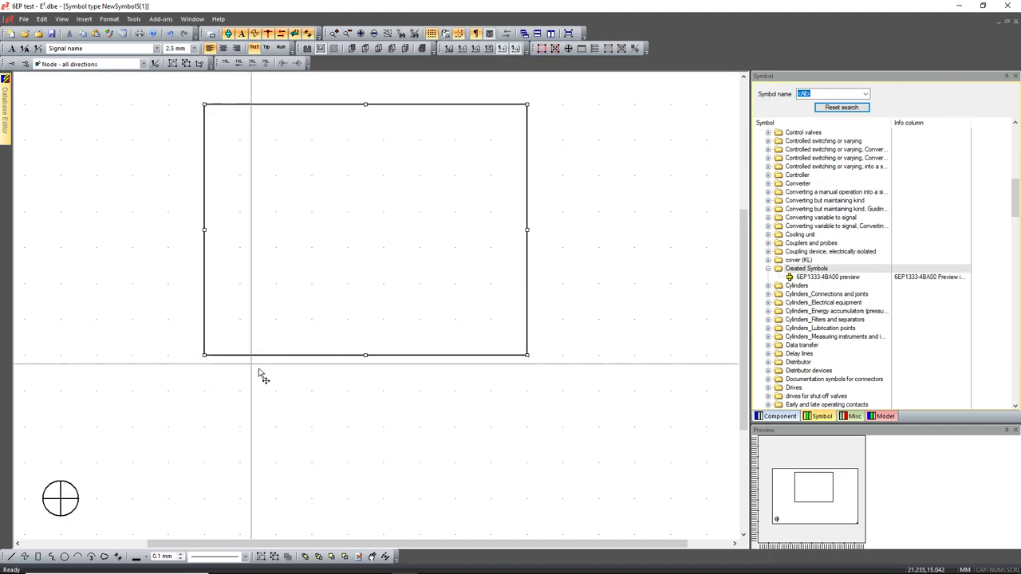
{"action": "double_click", "coordinate": [318, 264]}
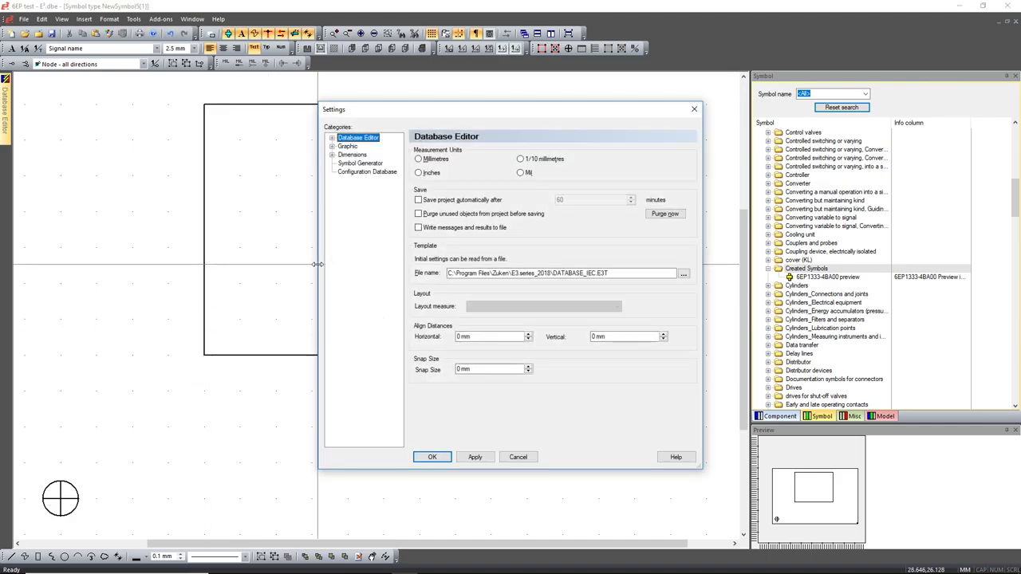
{"action": "double_click", "coordinate": [351, 139]}
{"action": "left_click", "coordinate": [358, 172]}
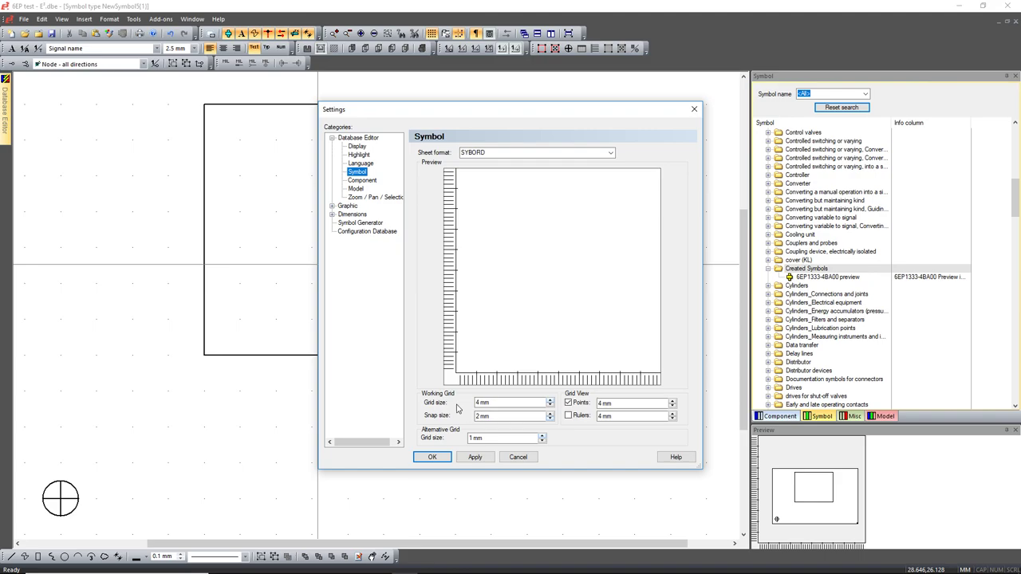
{"action": "left_click", "coordinate": [479, 461]}
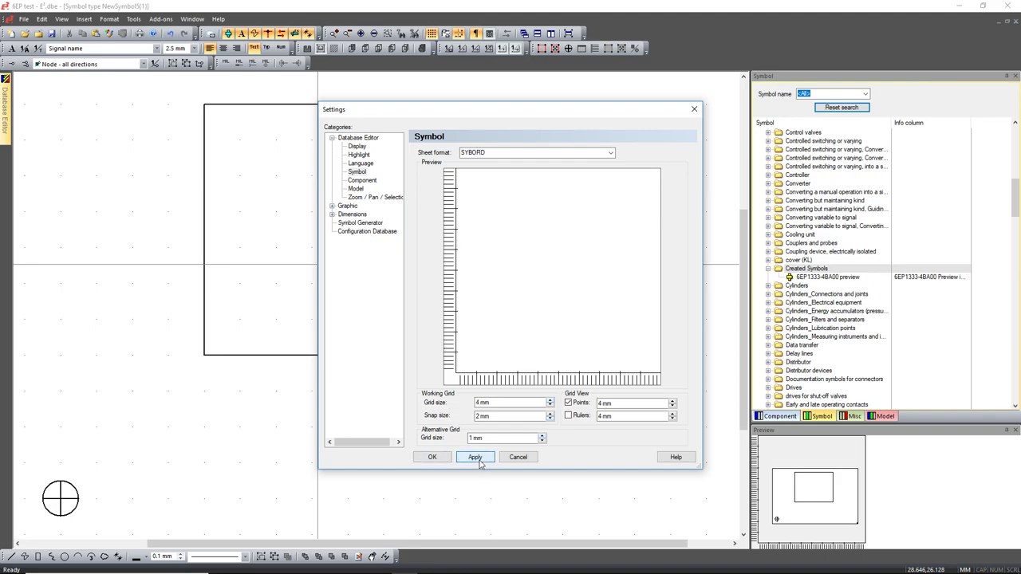
{"action": "left_click", "coordinate": [449, 458]}
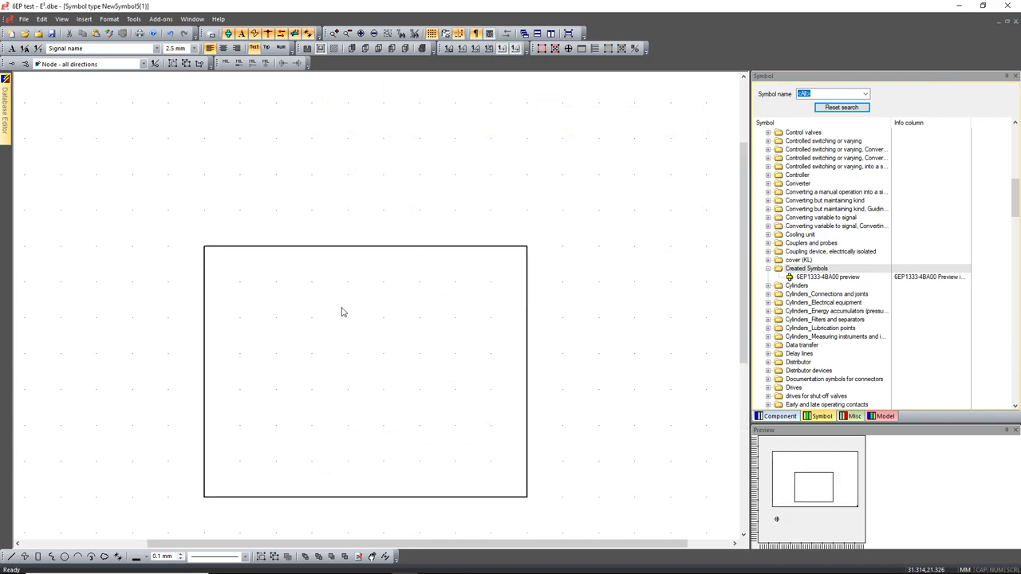
- Place a horizontal row of three "Node - from top" nodes, 4 mm apart, on the rectangle's upper edge, starting 4 mm from its left corner
{"action": "scroll", "coordinate": [341, 312], "scroll_direction": "down", "scroll_amount": 1}
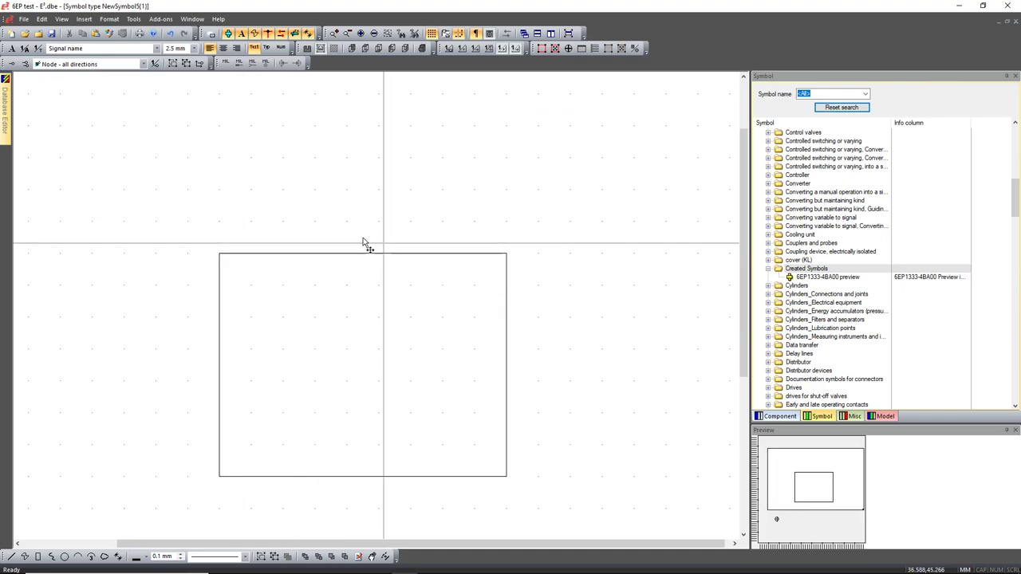
{"action": "left_click", "coordinate": [143, 63]}
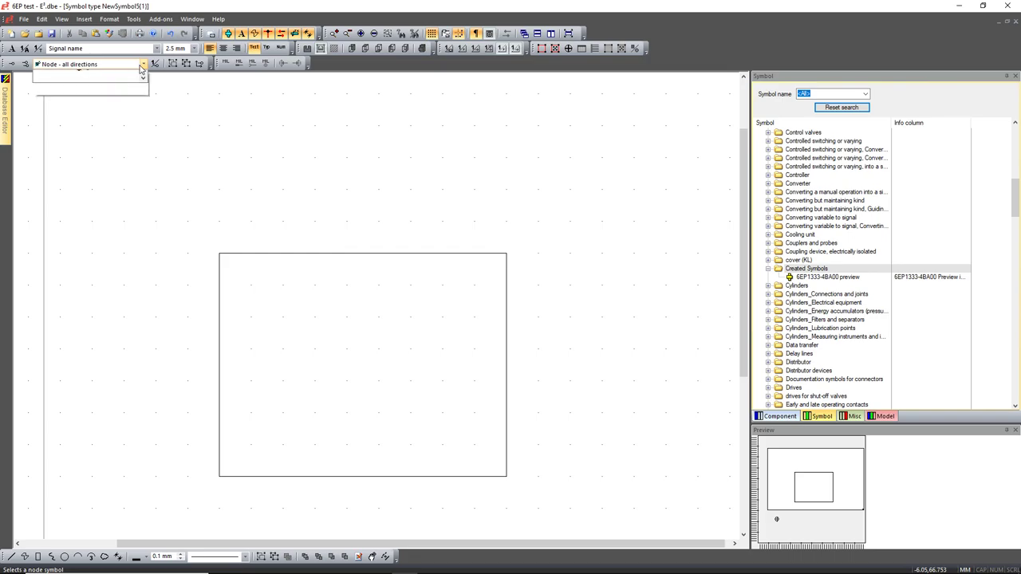
{"action": "scroll", "coordinate": [124, 161], "scroll_direction": "down", "scroll_amount": 5}
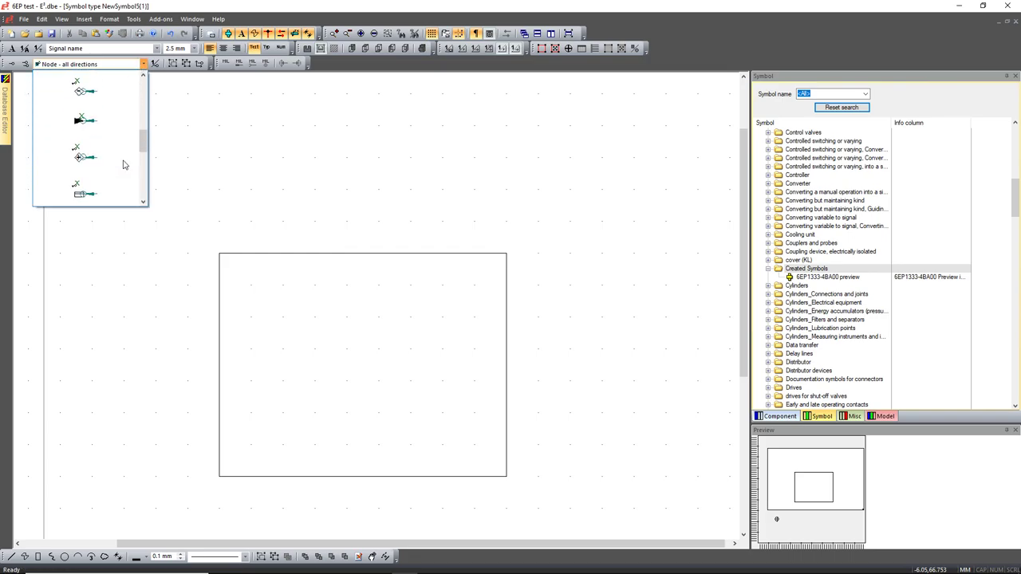
{"action": "scroll", "coordinate": [124, 165], "scroll_direction": "down", "scroll_amount": 3}
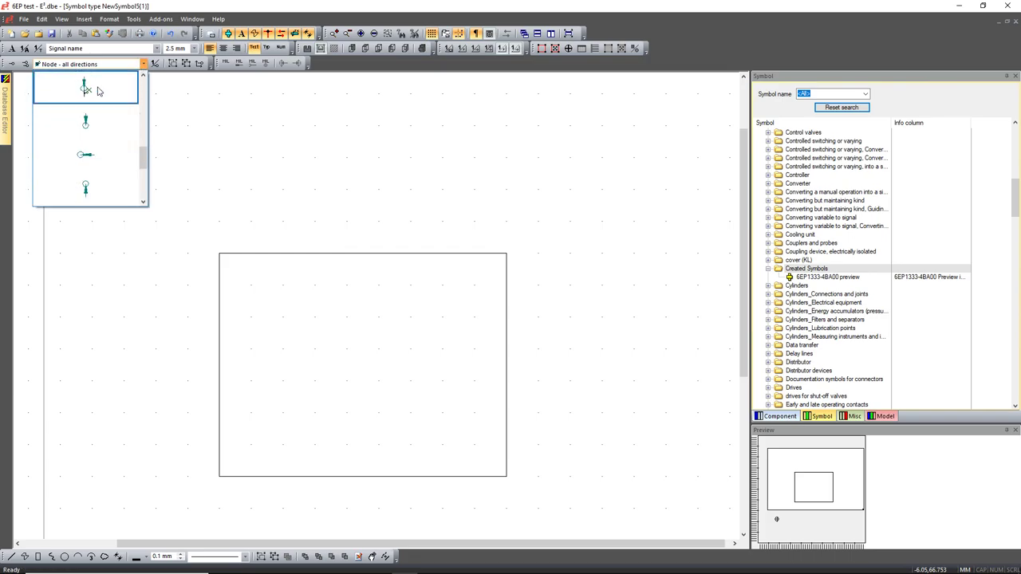
{"action": "left_click", "coordinate": [98, 91]}
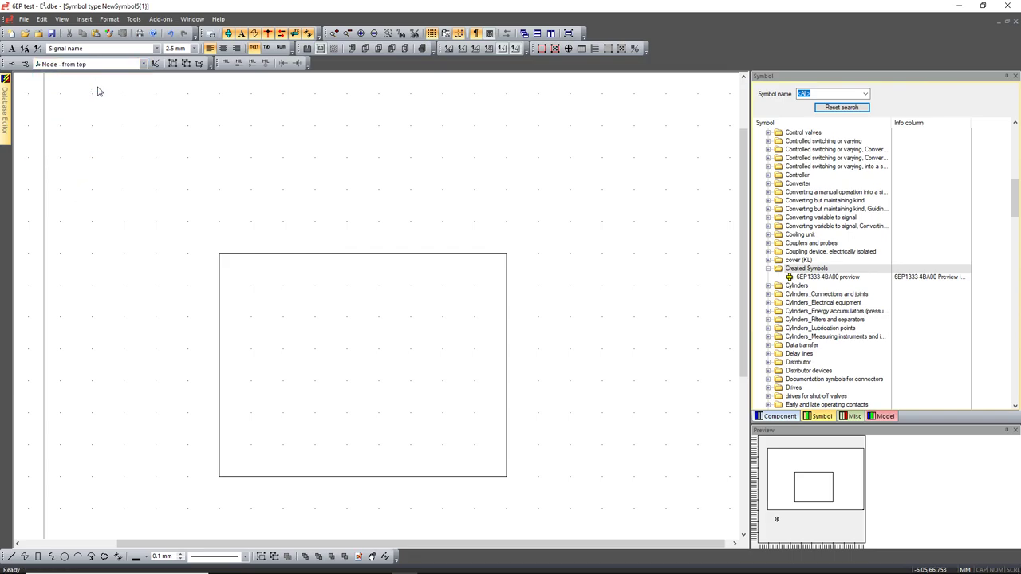
{"action": "left_click", "coordinate": [25, 64]}
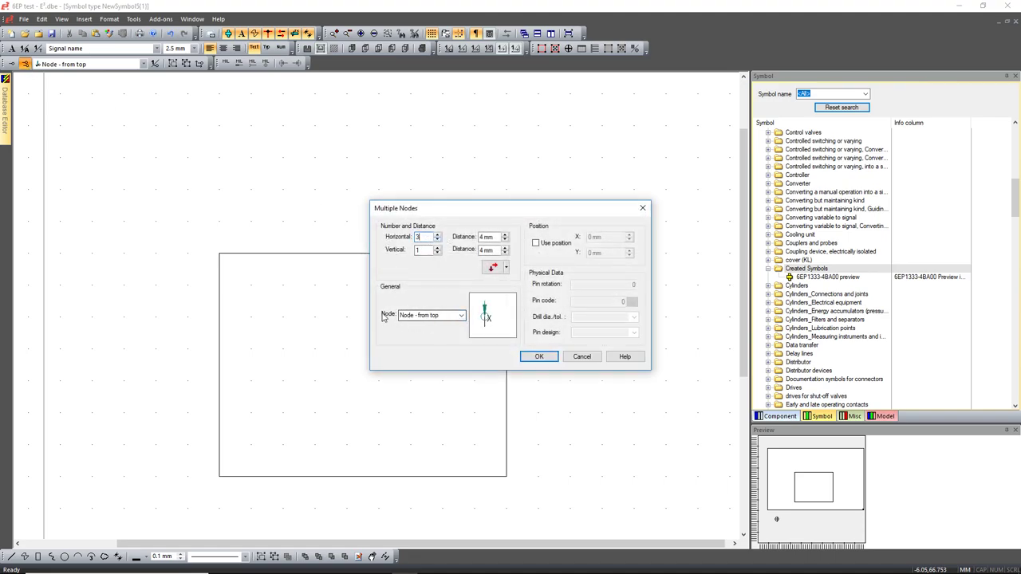
{"action": "left_click", "coordinate": [539, 357]}
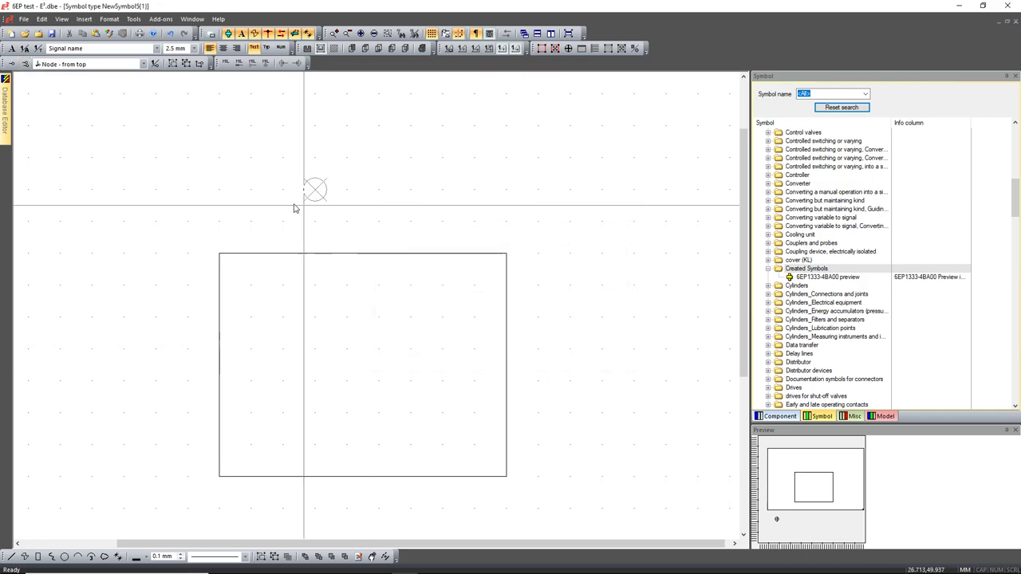
{"action": "left_click", "coordinate": [267, 236]}
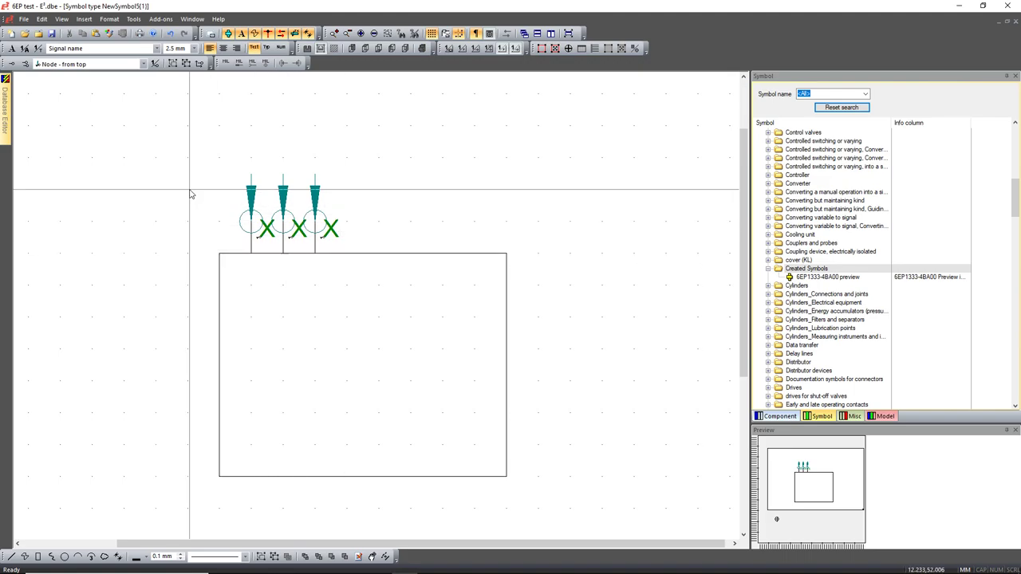
- Place a horizontal row of four "Node - from bottom" nodes, 4 mm apart, along the right half of the rectangle's lower edge
{"action": "scroll", "coordinate": [196, 198], "scroll_direction": "down", "scroll_amount": 3}
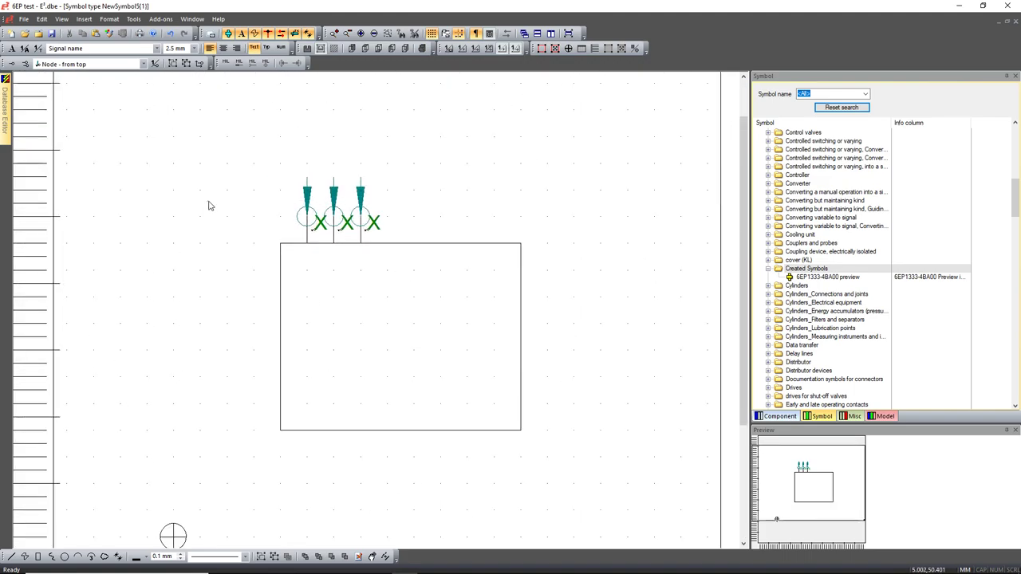
{"action": "left_click", "coordinate": [25, 64]}
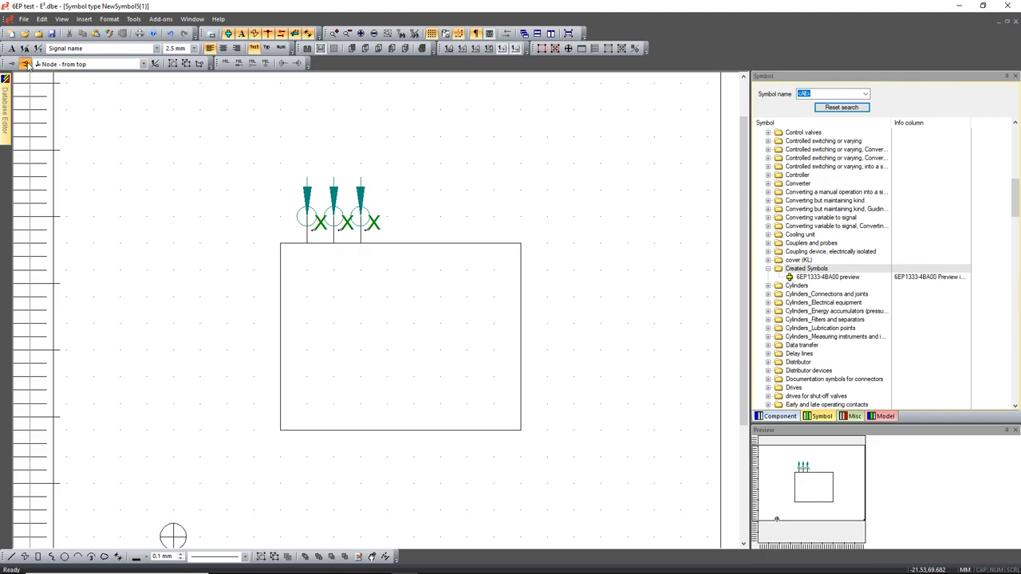
{"action": "left_click", "coordinate": [443, 314]}
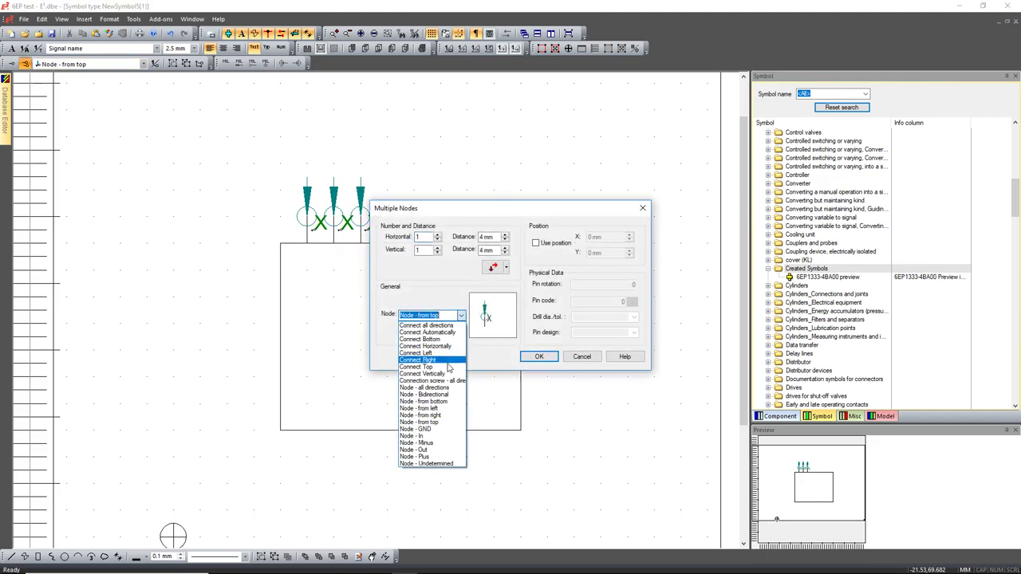
{"action": "left_click", "coordinate": [447, 401]}
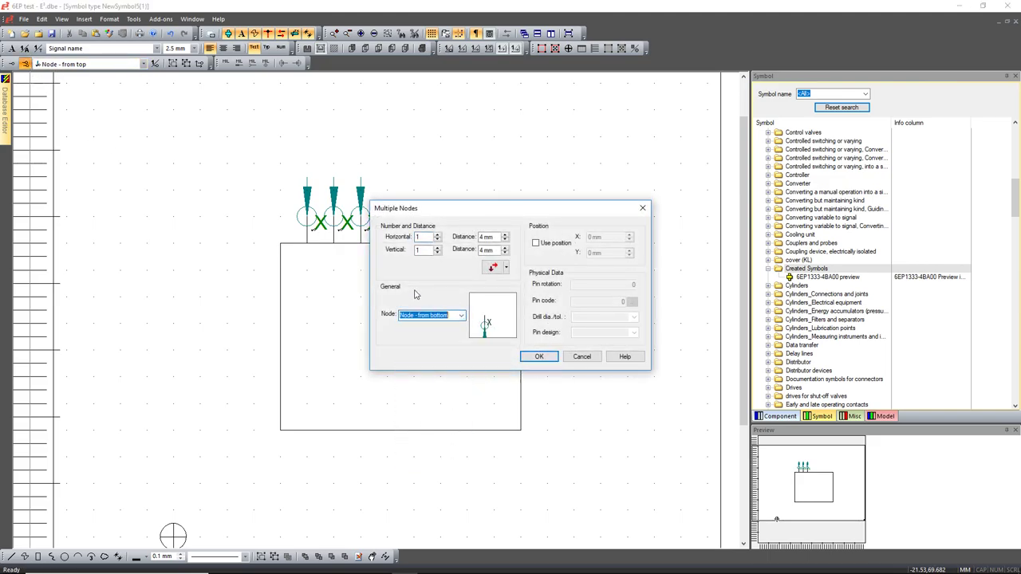
{"action": "double_click", "coordinate": [414, 236]}
{"action": "left_click", "coordinate": [540, 358]}
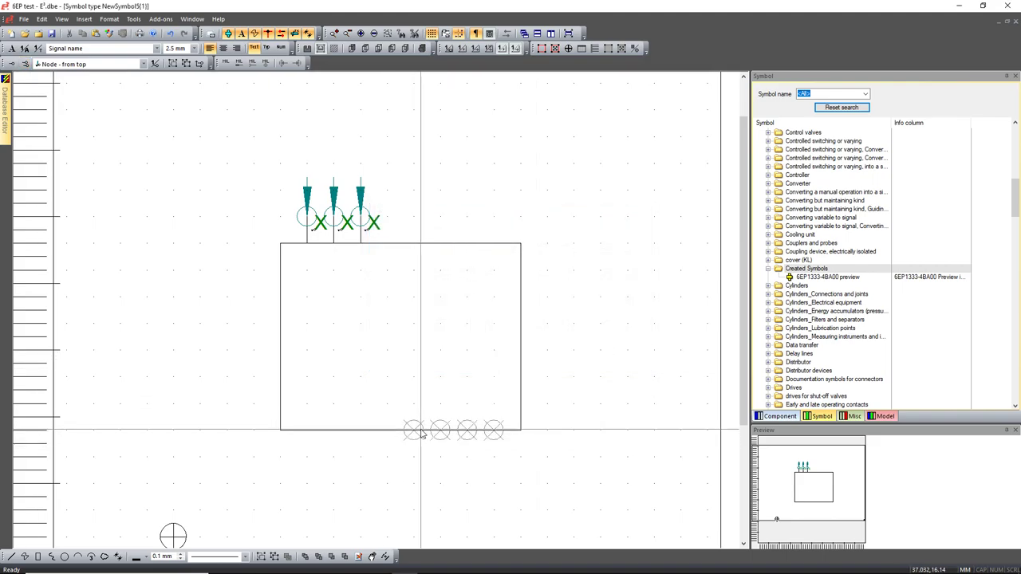
{"action": "left_click", "coordinate": [414, 431]}
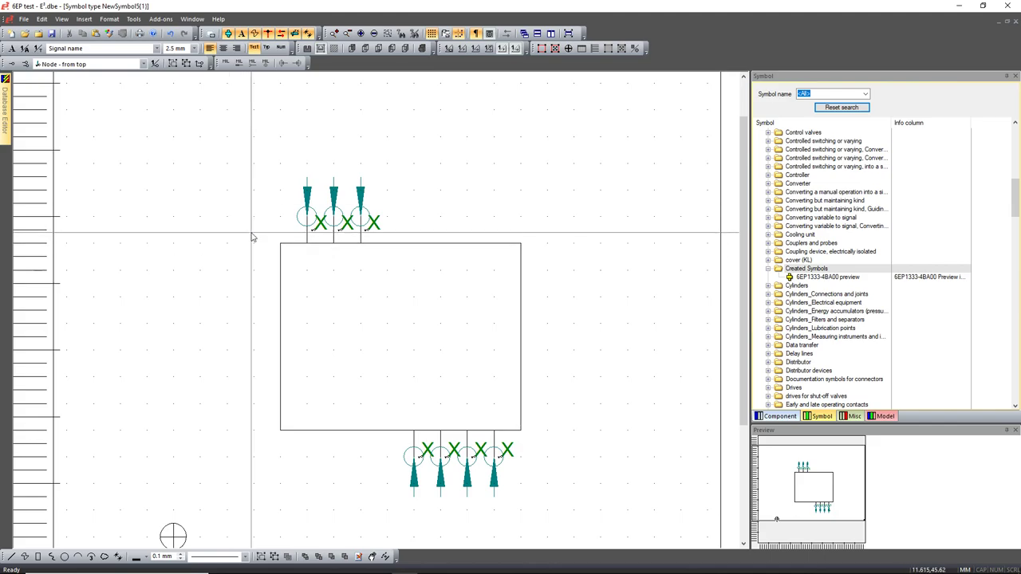
- Shift the four bottom nodes 4 mm left and narrow the rectangle to 32 mm by moving its right side inward
{"action": "left_click_drag", "start_coordinate": [364, 382], "coordinate": [528, 497]}
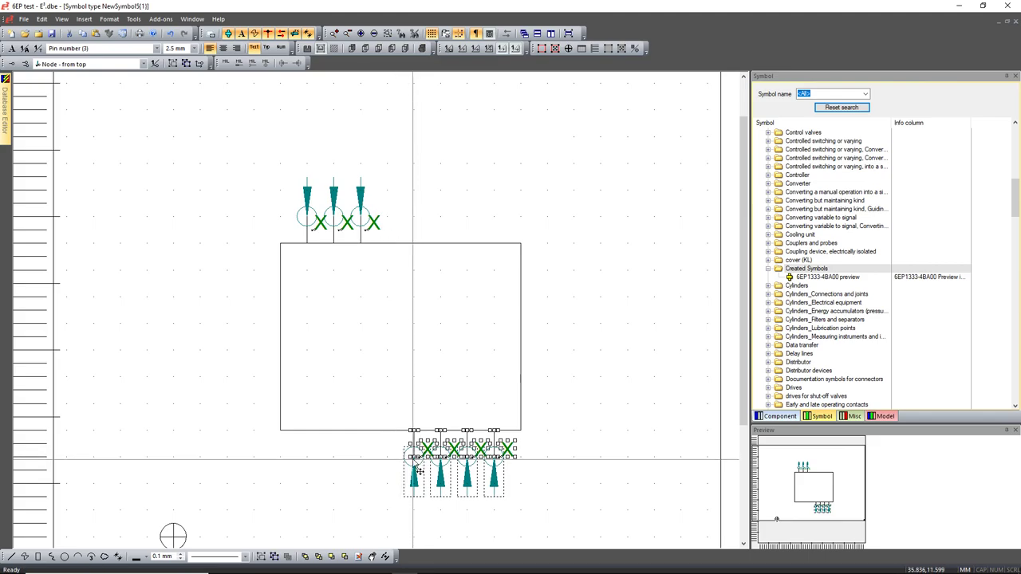
{"action": "left_click_drag", "start_coordinate": [420, 470], "coordinate": [394, 471]}
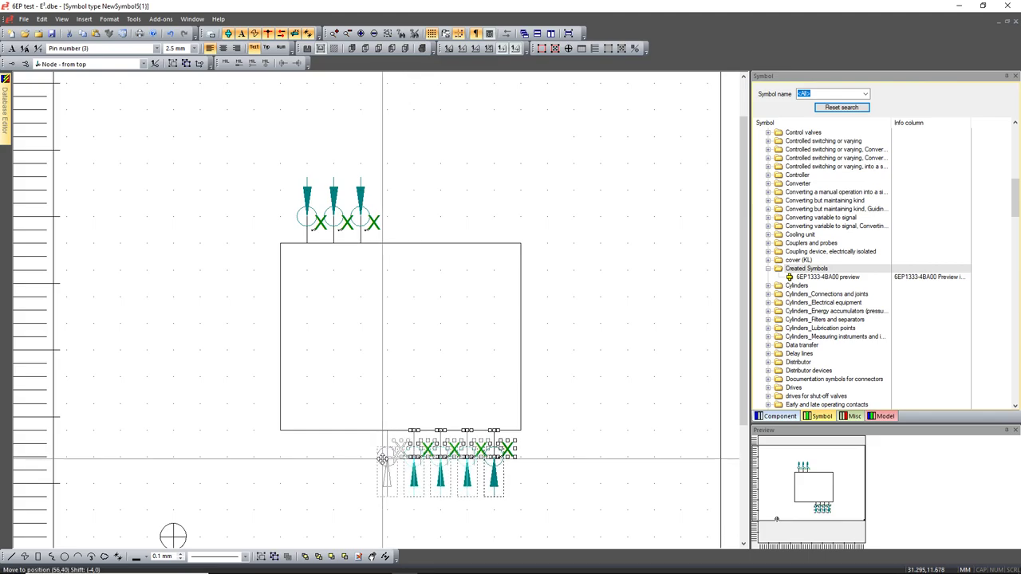
{"action": "left_click", "coordinate": [279, 484]}
{"action": "left_click", "coordinate": [521, 339]}
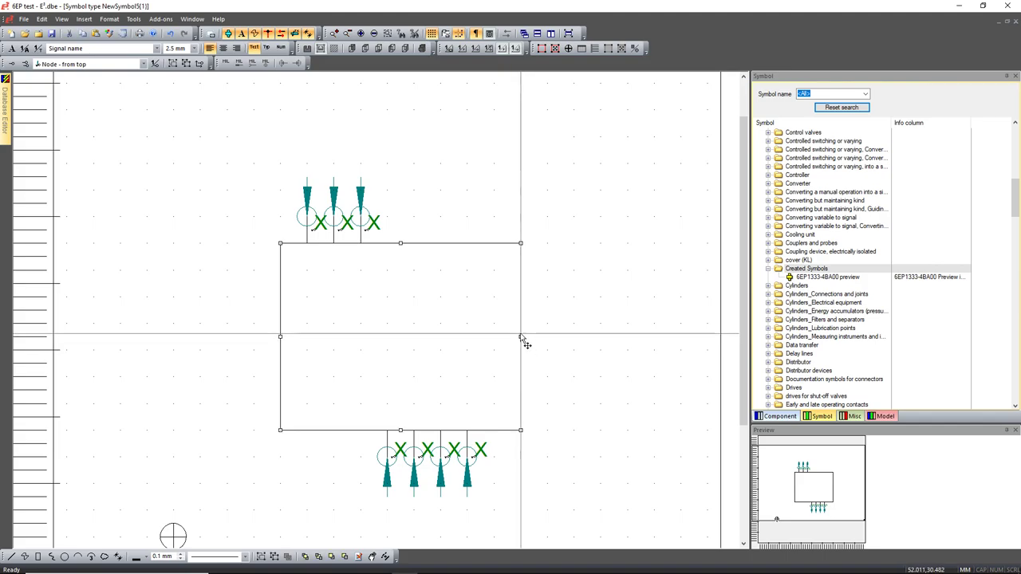
{"action": "left_click_drag", "start_coordinate": [520, 337], "coordinate": [493, 338]}
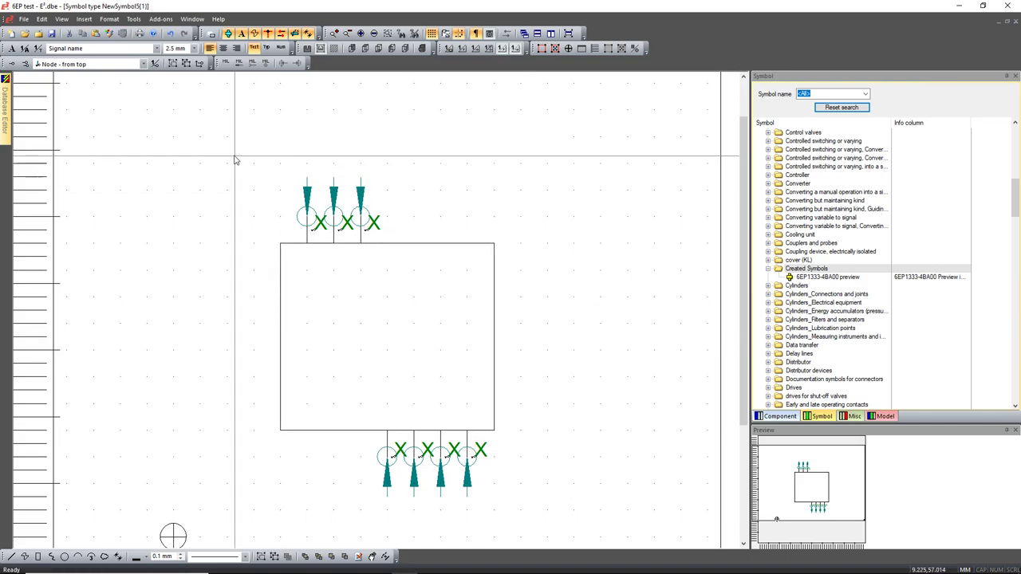
- Move the three top nodes 4 mm down and lower the rectangle's upper edge to match, making it 24 mm high
{"action": "left_click_drag", "start_coordinate": [224, 150], "coordinate": [479, 289]}
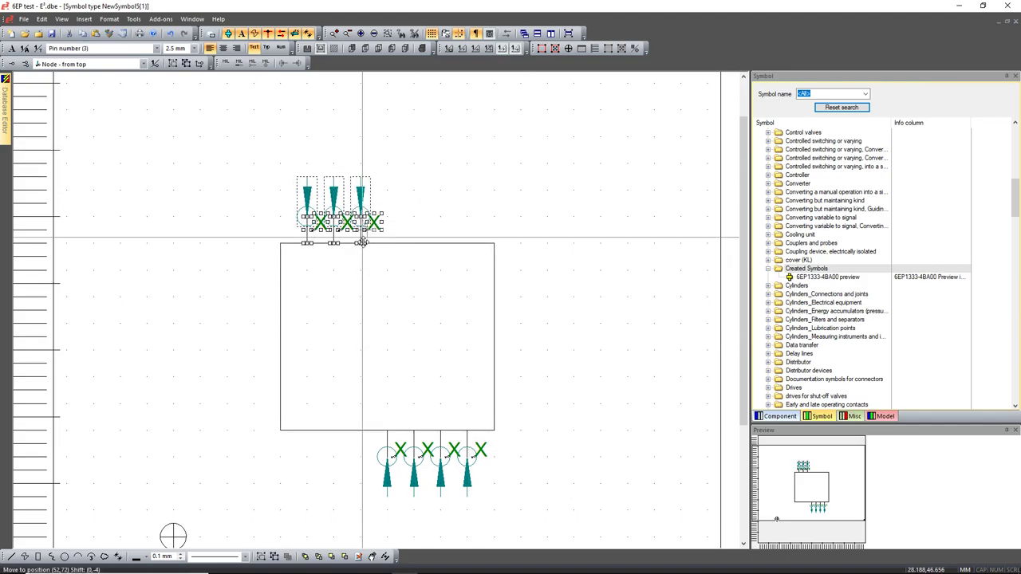
{"action": "left_click_drag", "start_coordinate": [369, 228], "coordinate": [388, 270]}
{"action": "left_click", "coordinate": [420, 257]}
{"action": "left_click", "coordinate": [387, 245]}
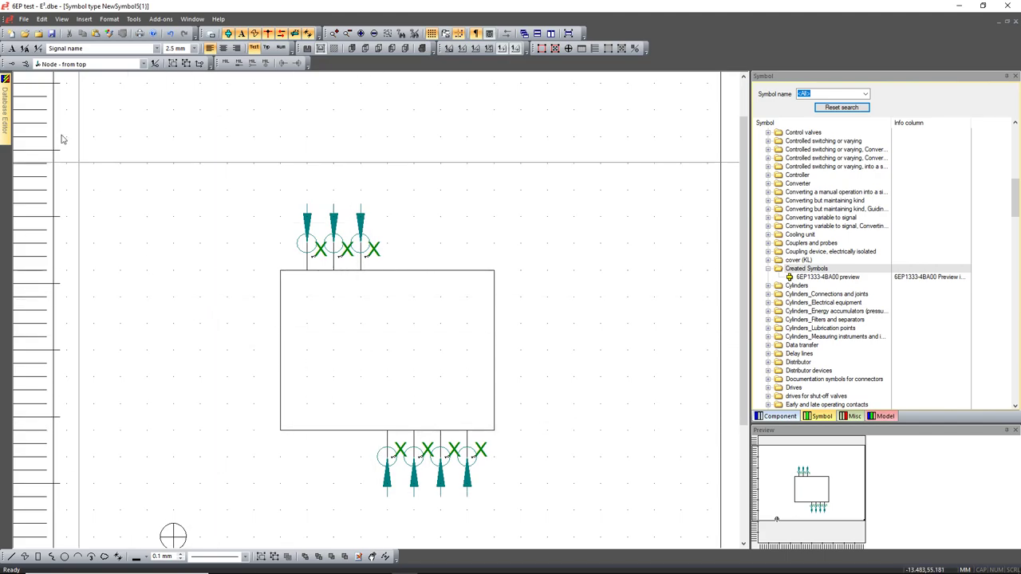
- Draw bridge lines inside the rectangle joining the first and third bottom nodes 8 mm above the edge, and the second and fourth 4 mm above
{"action": "left_click", "coordinate": [12, 557]}
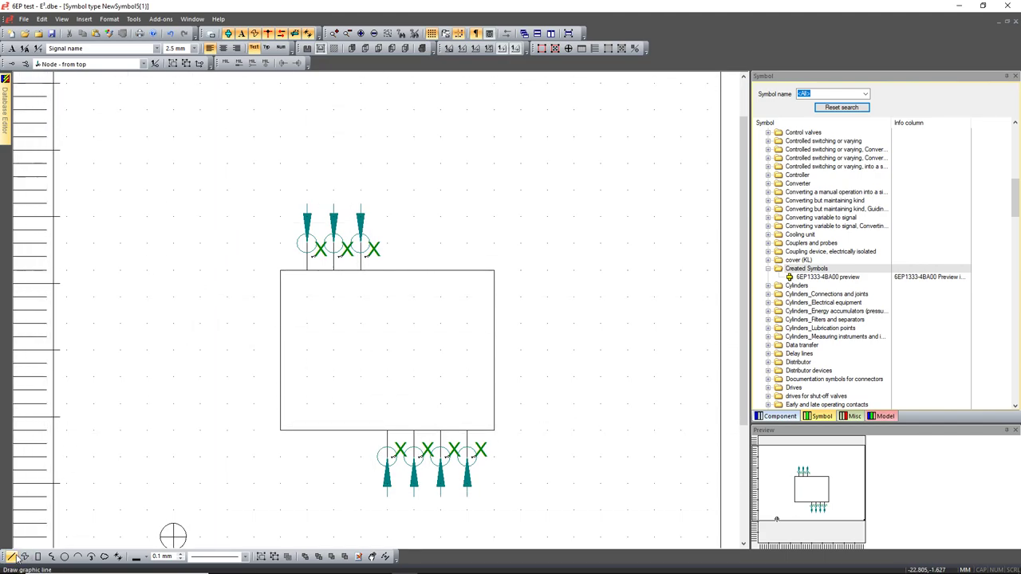
{"action": "left_click", "coordinate": [387, 430]}
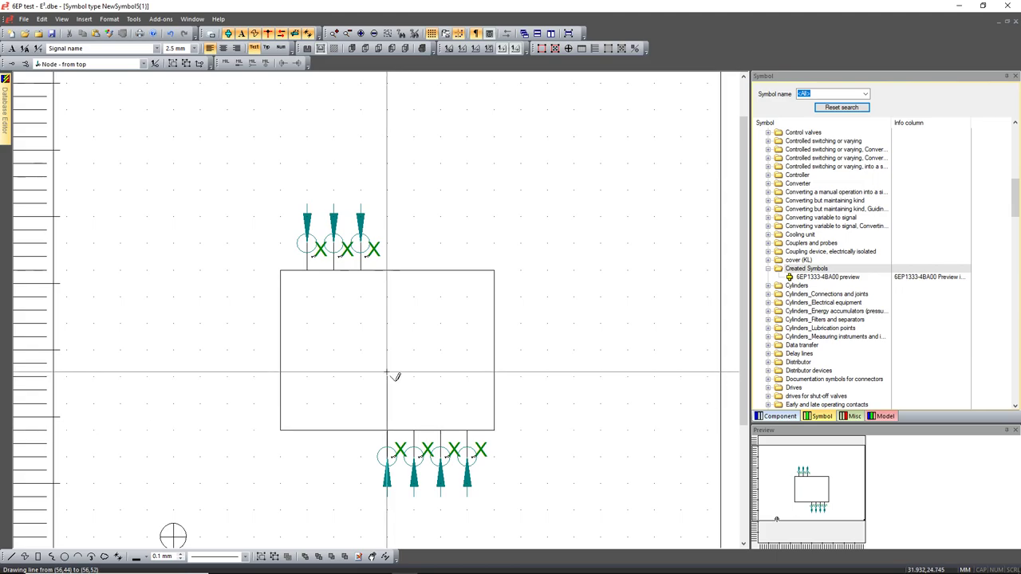
{"action": "left_click", "coordinate": [387, 374]}
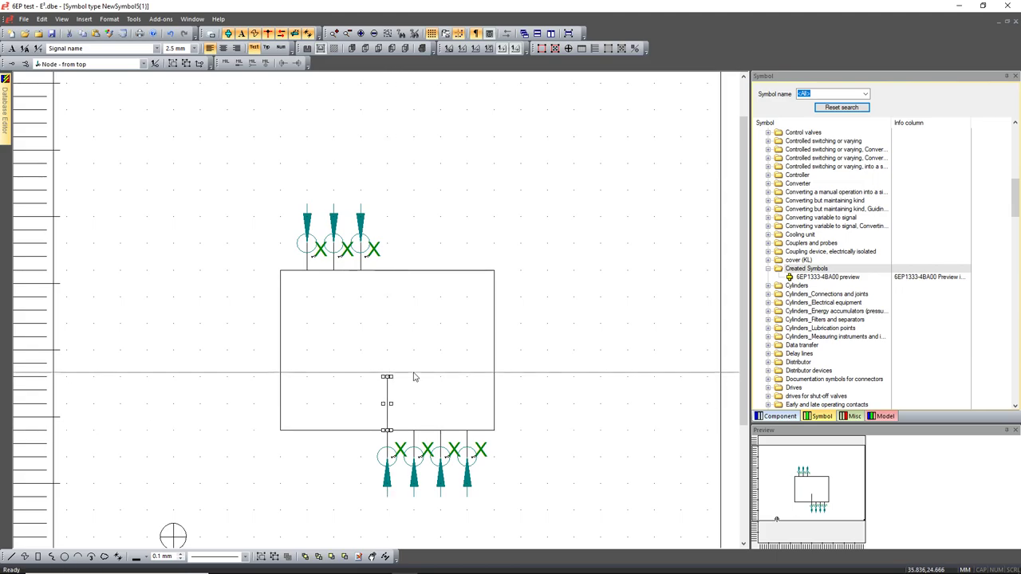
{"action": "left_click", "coordinate": [13, 556]}
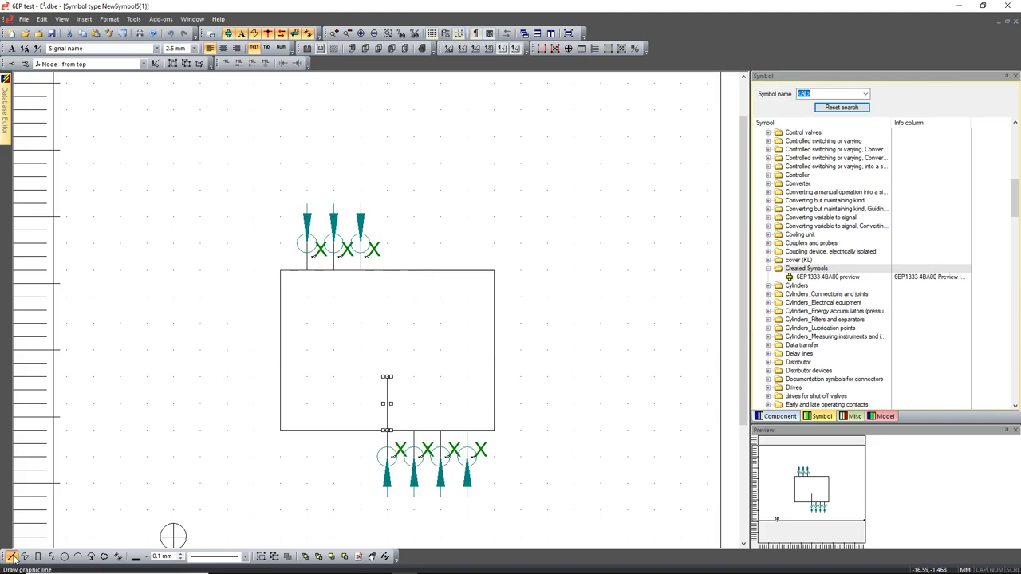
{"action": "left_click", "coordinate": [386, 377]}
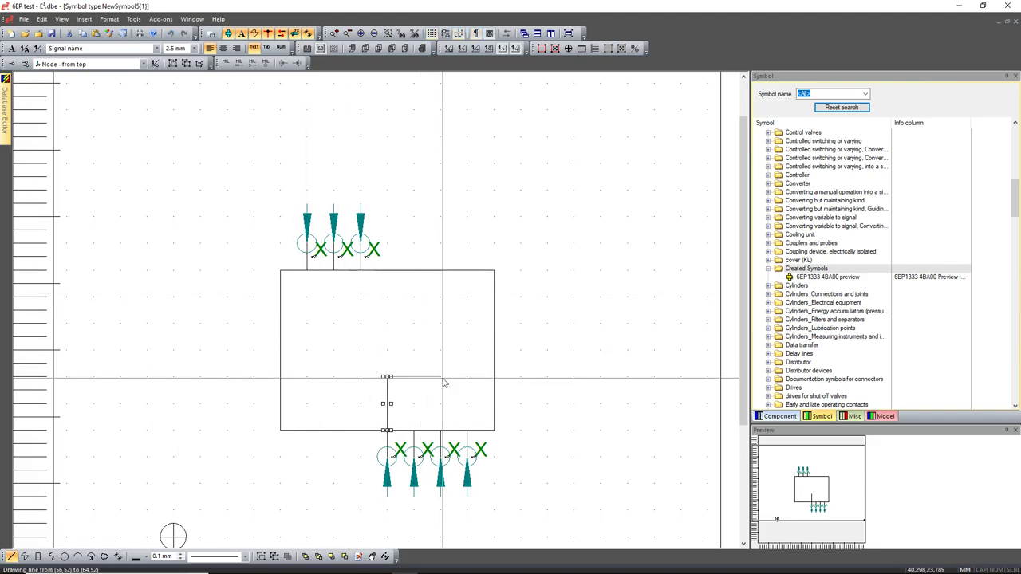
{"action": "left_click", "coordinate": [441, 377]}
{"action": "left_click", "coordinate": [440, 431]}
{"action": "mouse_move", "coordinate": [414, 432]}
{"action": "left_mouse_down"}
{"action": "mouse_move", "coordinate": [414, 403]}
{"action": "mouse_move", "coordinate": [469, 402]}
{"action": "left_mouse_up"}
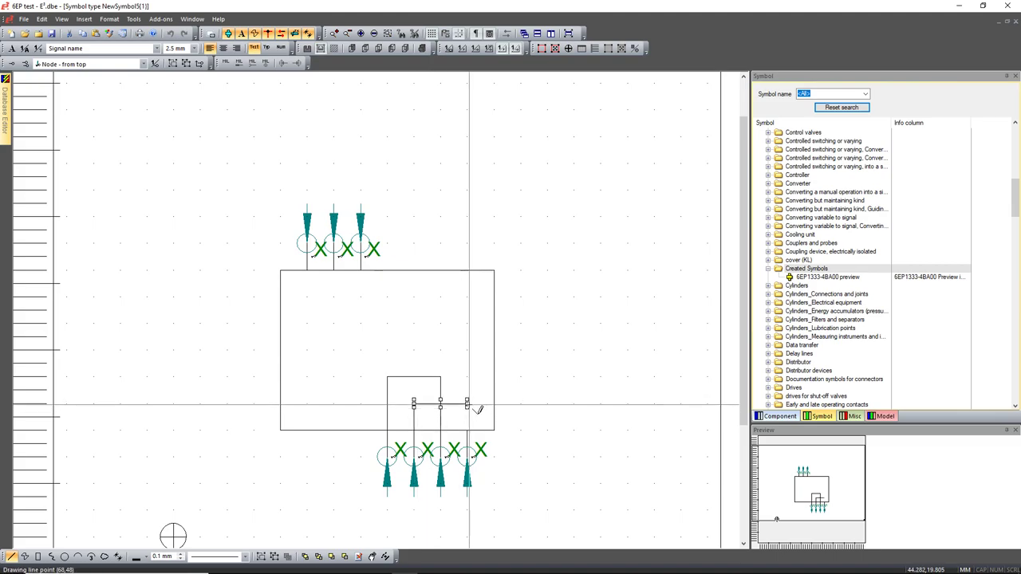
{"action": "left_click", "coordinate": [467, 431]}
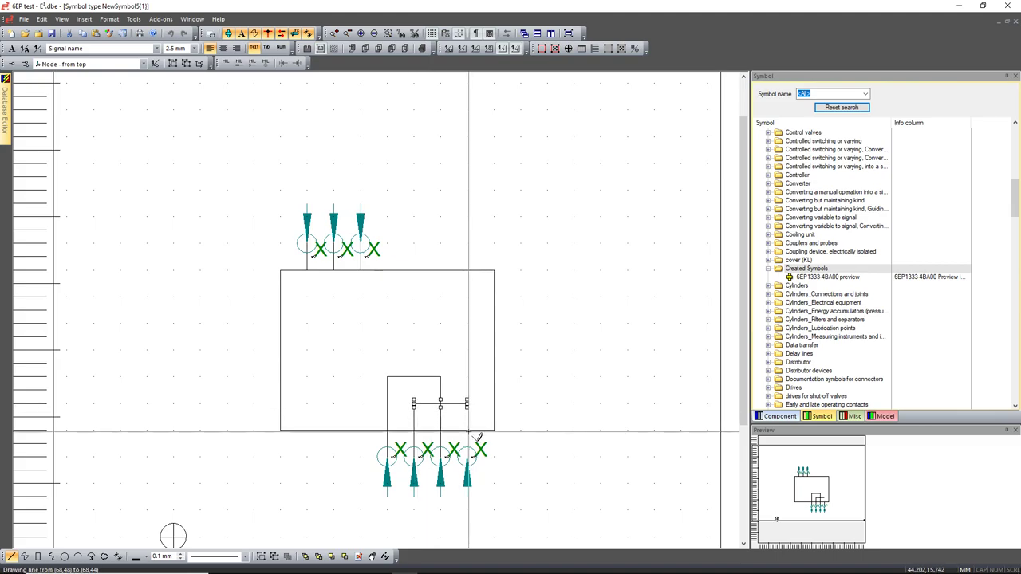
- Place a "Text fix" text reading "L+" at the start of the upper bridge line, above the first bottom node
{"action": "left_click", "coordinate": [541, 403]}
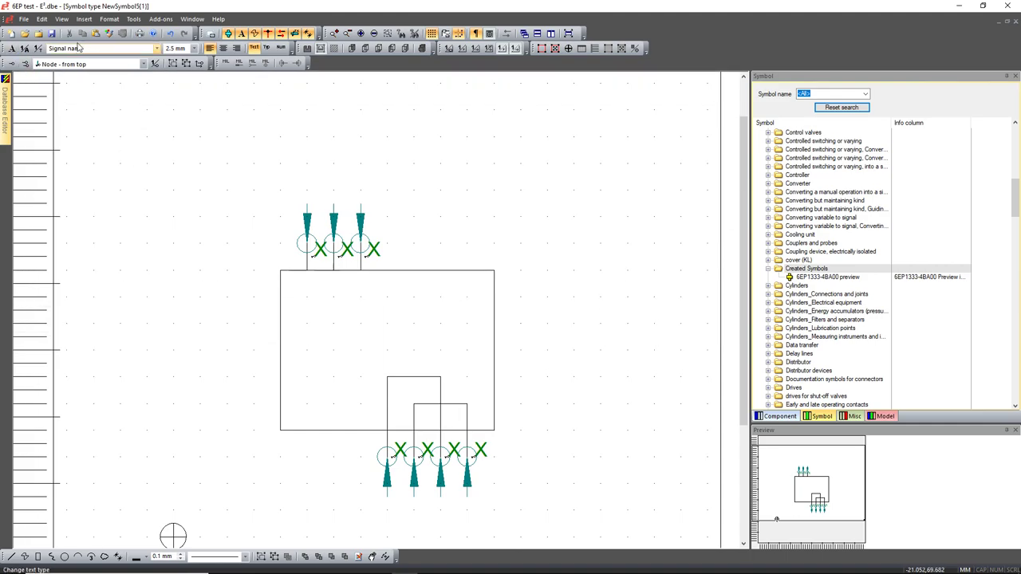
{"action": "left_click", "coordinate": [157, 49]}
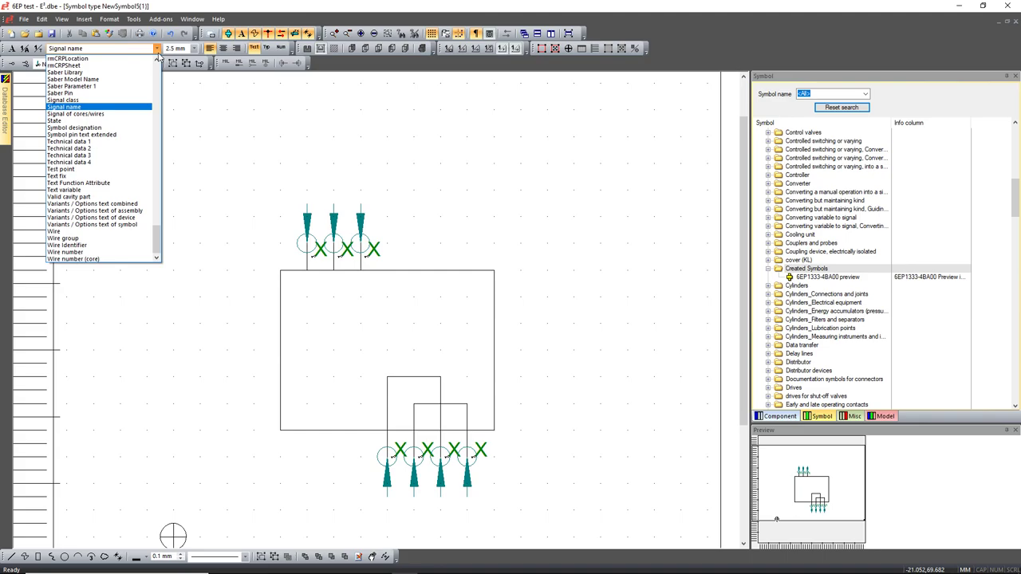
{"action": "left_click", "coordinate": [108, 175]}
{"action": "left_click", "coordinate": [12, 49]}
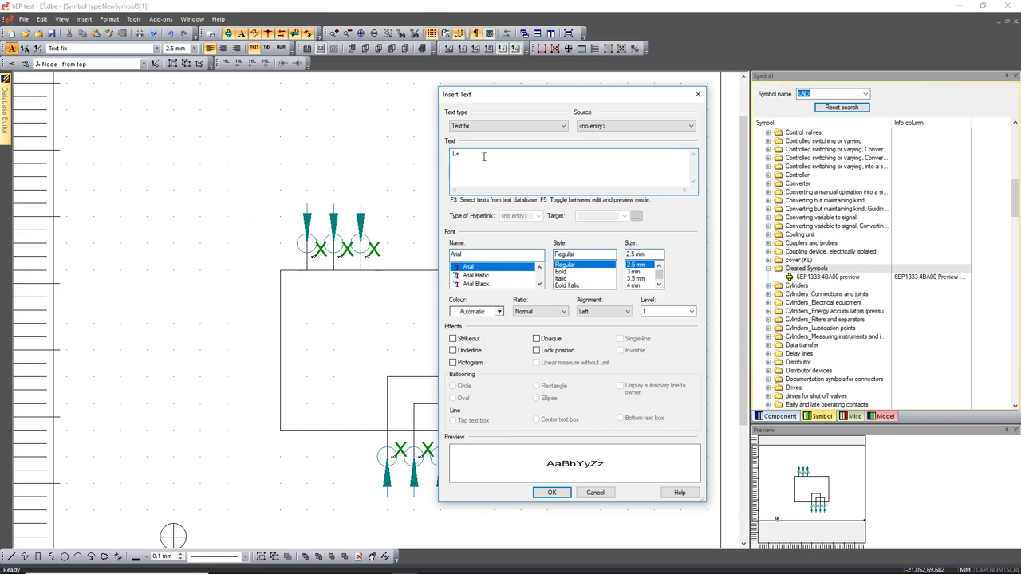
{"action": "left_click", "coordinate": [552, 493]}
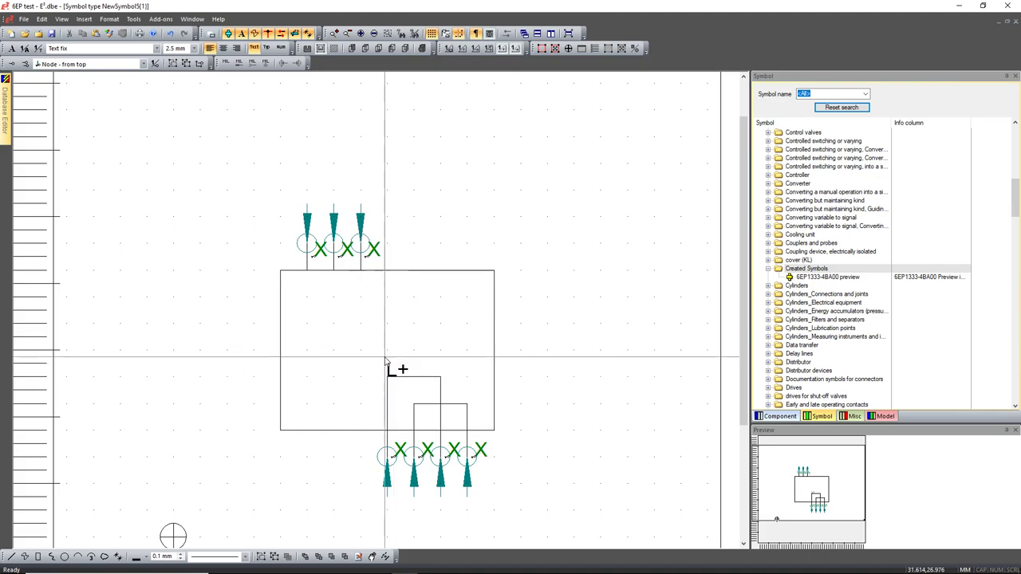
{"action": "left_click", "coordinate": [391, 370]}
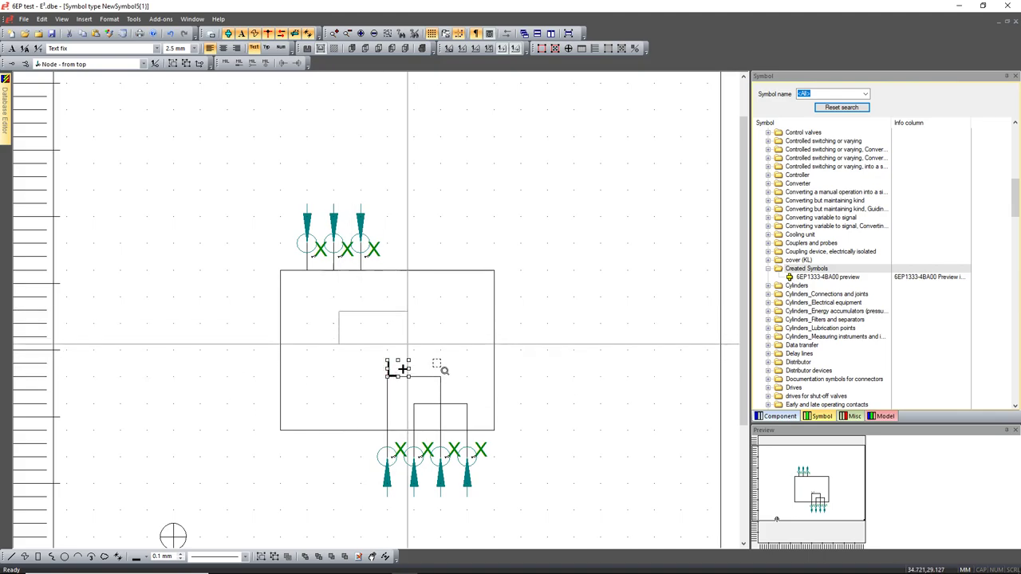
- Move the L+ text about 1 mm up so it clears the upper bridge line
{"action": "scroll", "coordinate": [461, 381], "scroll_direction": "up", "scroll_amount": 3}
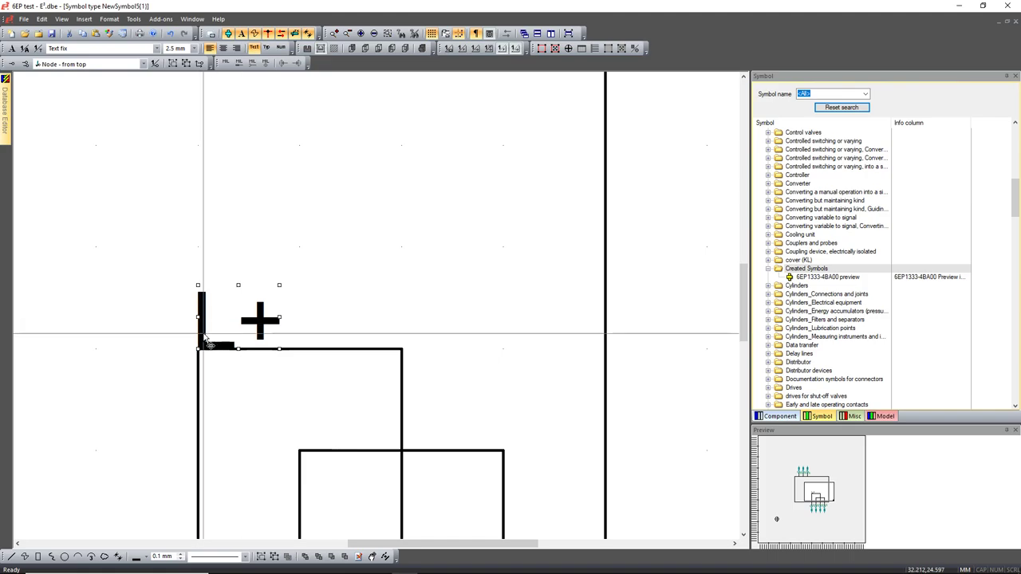
{"action": "mouse_move", "coordinate": [202, 325]}
{"action": "left_mouse_down"}
{"action": "mouse_move", "coordinate": [203, 335]}
{"action": "mouse_move", "coordinate": [202, 303]}
{"action": "mouse_move", "coordinate": [200, 333]}
{"action": "left_mouse_up"}
{"action": "left_click", "coordinate": [138, 341]}
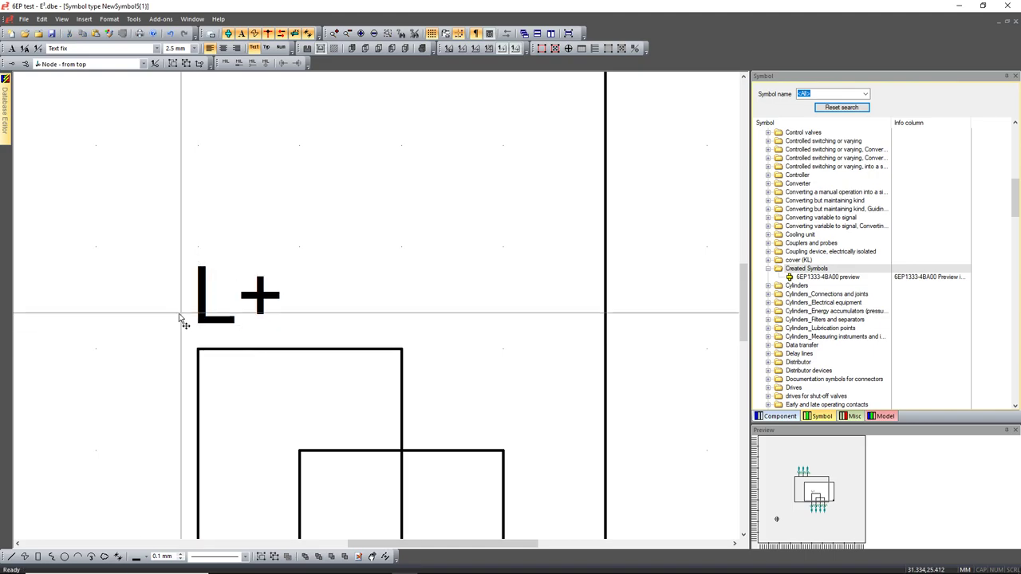
{"action": "scroll", "coordinate": [150, 335], "scroll_direction": "down", "scroll_amount": 5}
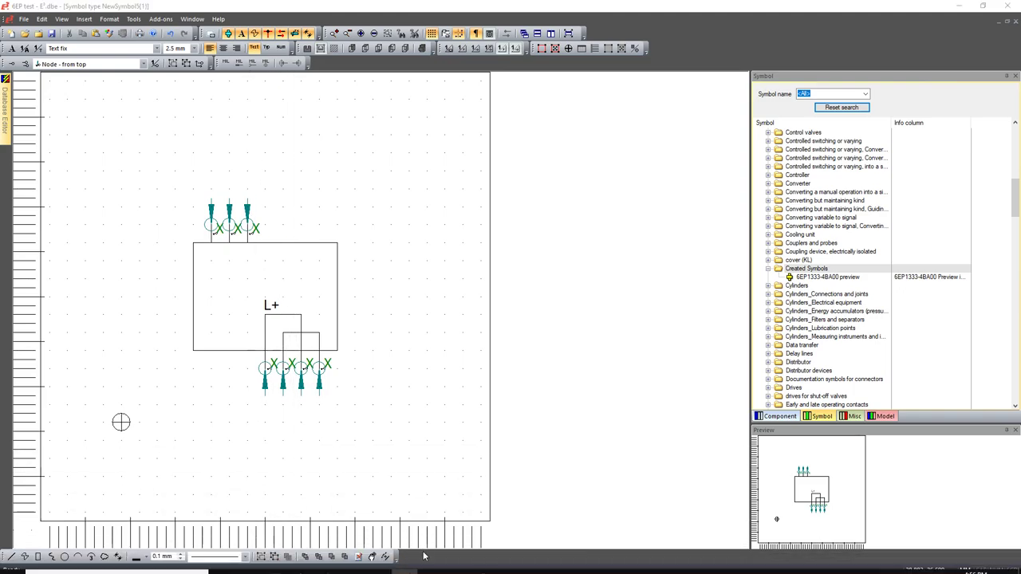
- Check the terminal labels and texts in the reference image 6EP1333-4BA00 schem.jpg, then return to the symbol drawing
{"action": "left_click", "coordinate": [462, 564]}
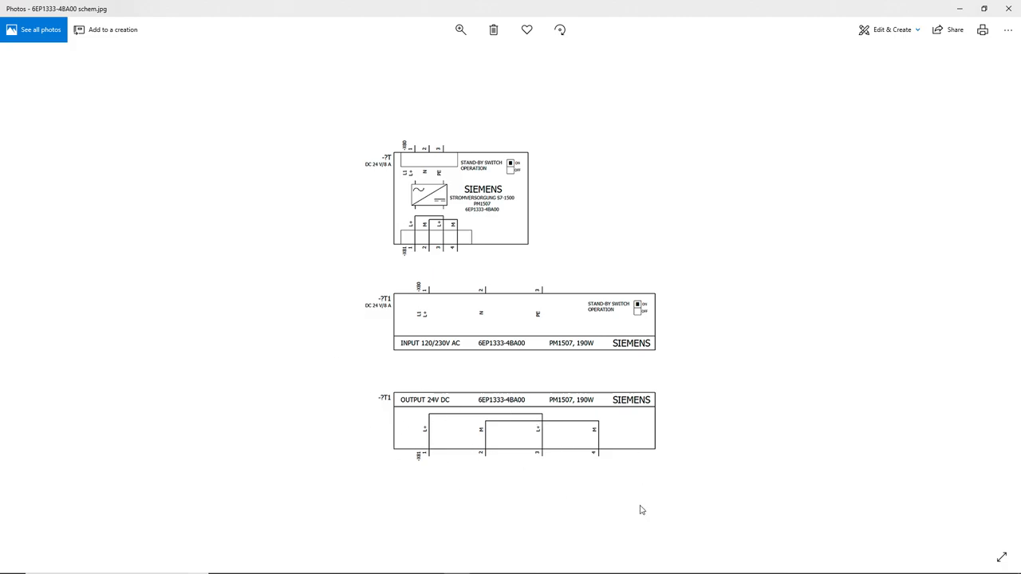
{"action": "left_click", "coordinate": [961, 9]}
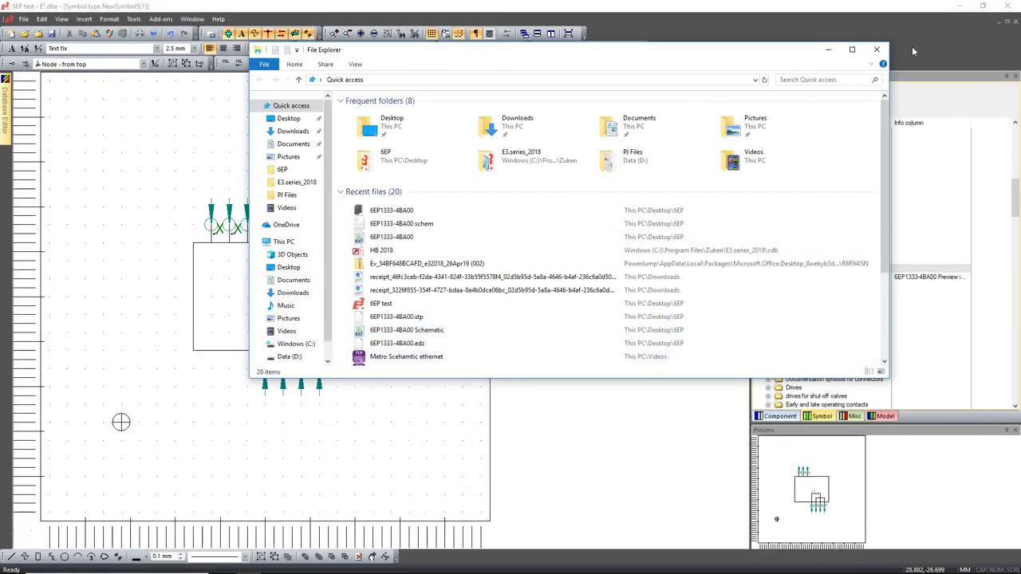
{"action": "left_click", "coordinate": [881, 49]}
- Copy the L+ text to above the lower bridge line, just past the third bottom node, and change the copy's text to "M"
{"action": "left_click", "coordinate": [272, 305]}
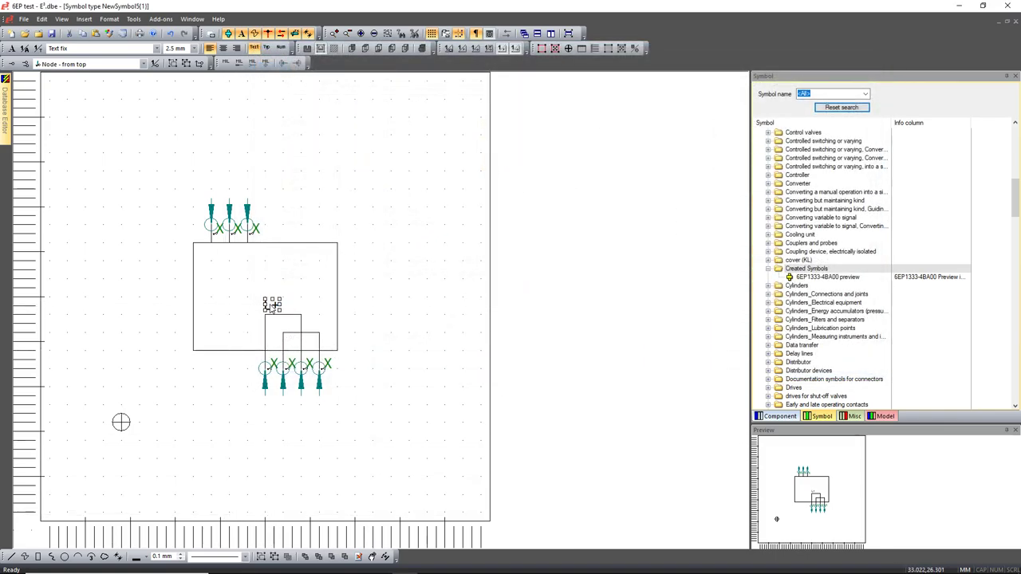
{"action": "mouse_move", "coordinate": [314, 330]}
{"action": "left_mouse_down"}
{"action": "mouse_move", "coordinate": [276, 309]}
{"action": "mouse_move", "coordinate": [243, 270]}
{"action": "left_mouse_up"}
{"action": "middle_click_drag", "start_coordinate": [157, 229], "coordinate": [293, 373]}
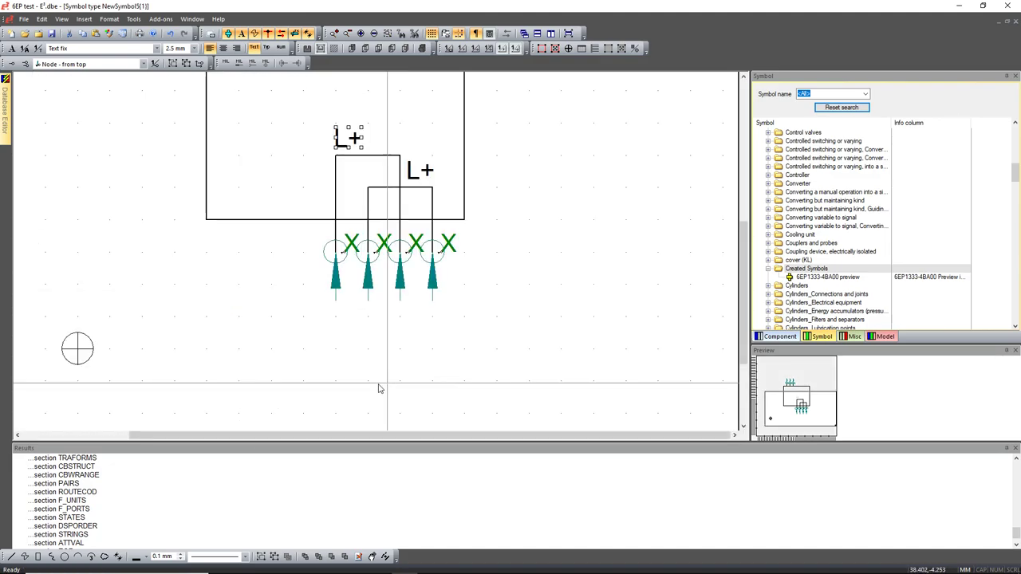
{"action": "double_click", "coordinate": [417, 171]}
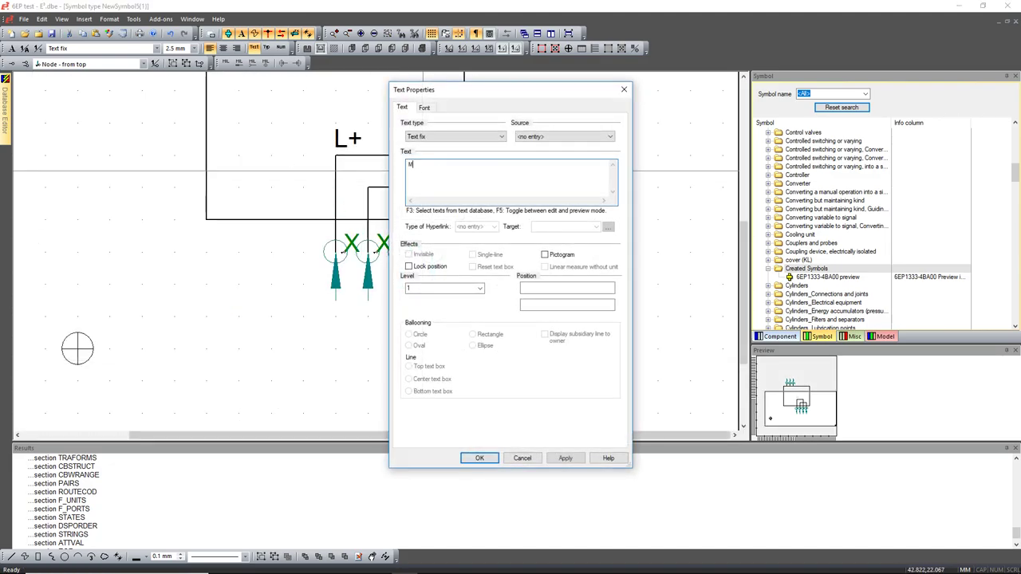
{"action": "left_click", "coordinate": [564, 457]}
{"action": "left_click", "coordinate": [480, 458]}
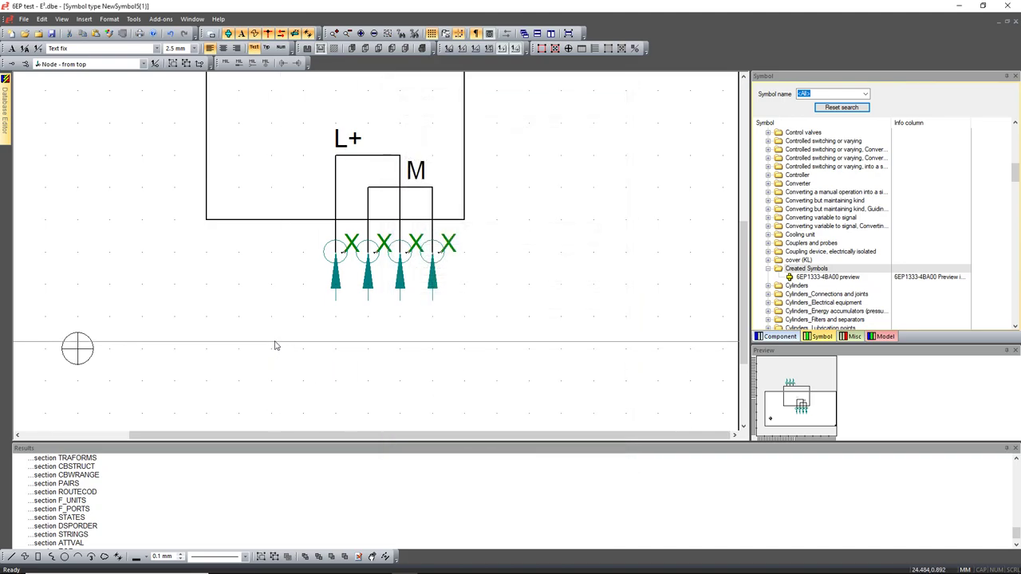
{"action": "scroll", "coordinate": [272, 344], "scroll_direction": "down", "scroll_amount": 3}
{"action": "scroll", "coordinate": [413, 387], "scroll_direction": "up", "scroll_amount": 1}
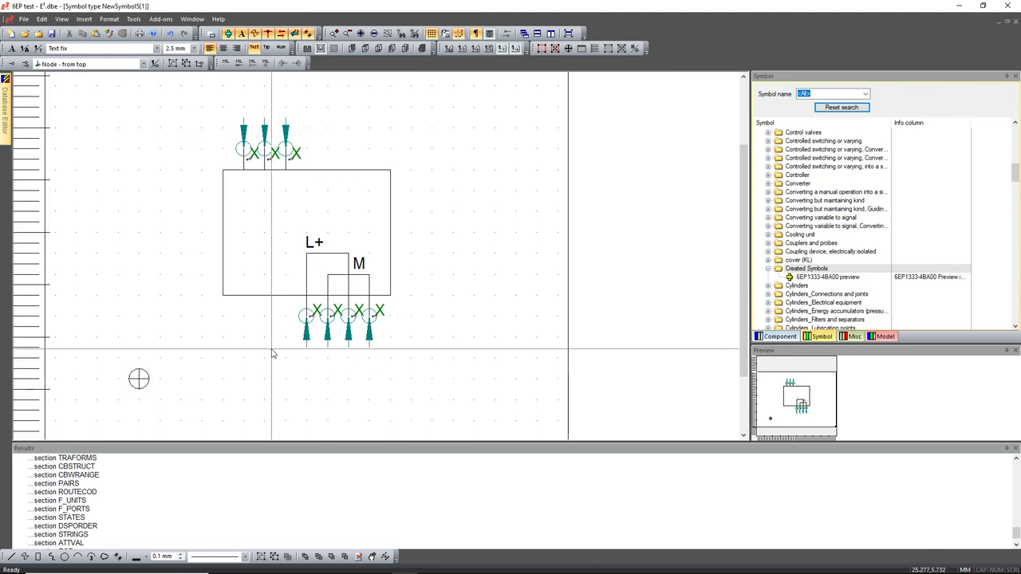
- Place a "Device designation" text, 2.5 mm high, inside the rectangle's upper left corner
{"action": "left_click", "coordinate": [157, 48]}
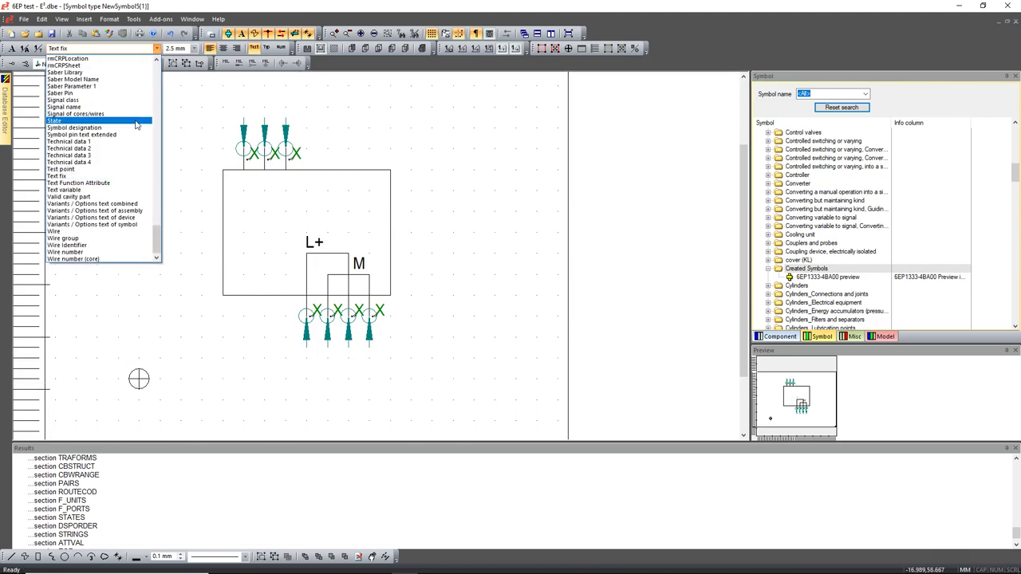
{"action": "scroll", "coordinate": [124, 126], "scroll_direction": "up", "scroll_amount": 9}
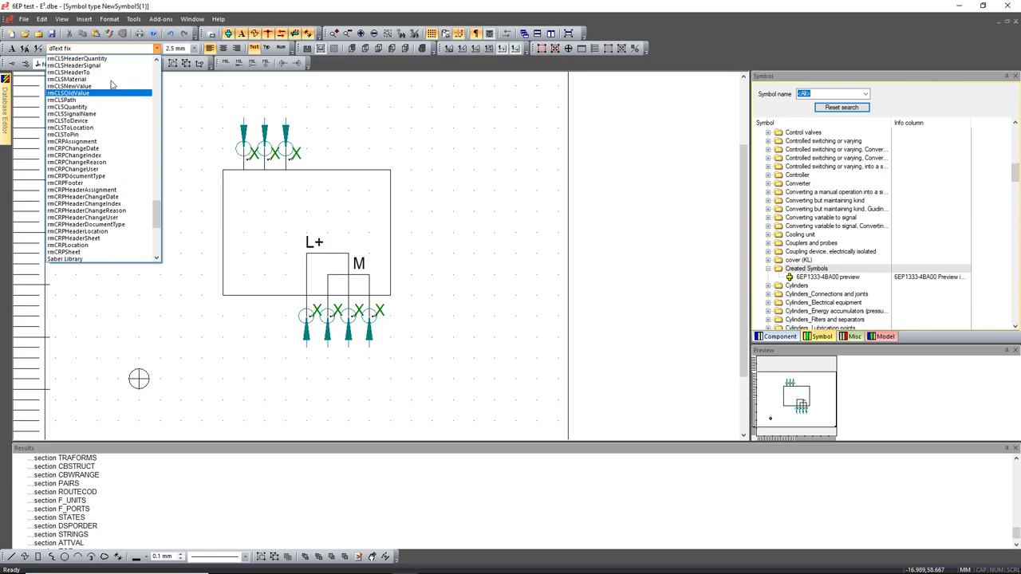
{"action": "left_click_drag", "start_coordinate": [78, 48], "coordinate": [20, 45]}
{"action": "type", "text": "d"}
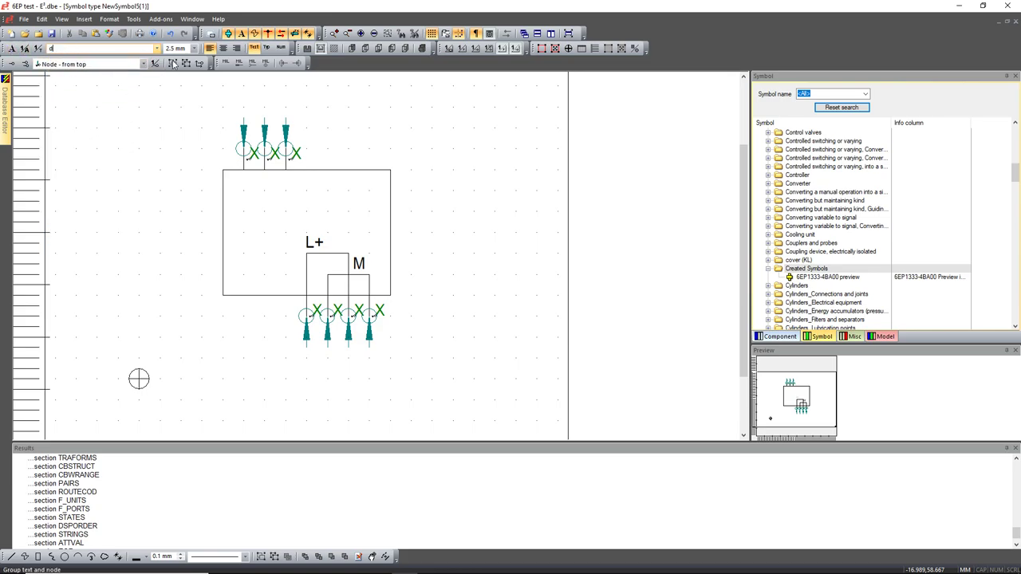
{"action": "left_click", "coordinate": [157, 49]}
{"action": "scroll", "coordinate": [122, 154], "scroll_direction": "up", "scroll_amount": 6}
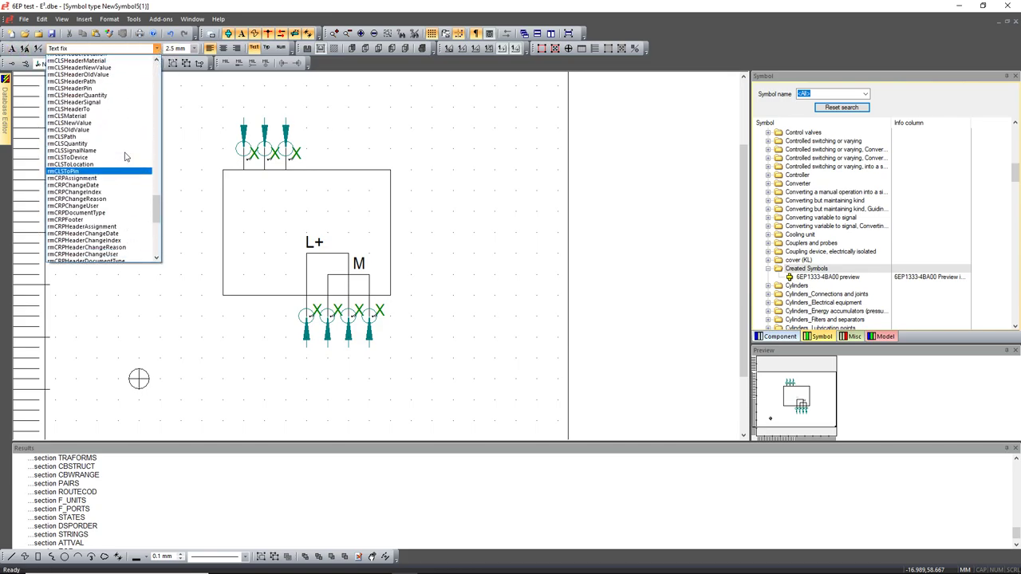
{"action": "scroll", "coordinate": [122, 153], "scroll_direction": "up", "scroll_amount": 14}
{"action": "left_click_drag", "start_coordinate": [157, 117], "coordinate": [158, 100]}
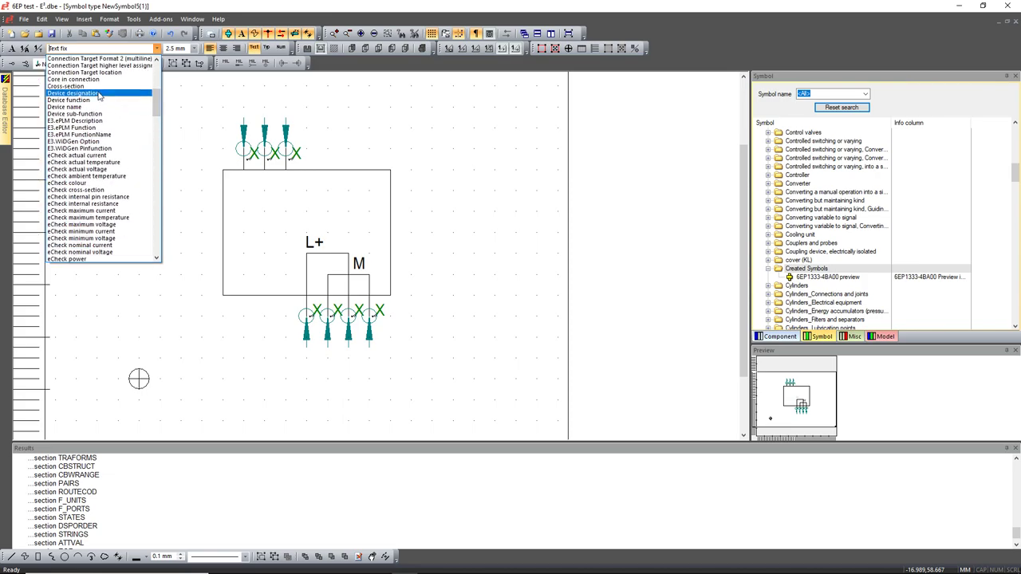
{"action": "left_click", "coordinate": [98, 94]}
{"action": "left_click", "coordinate": [11, 49]}
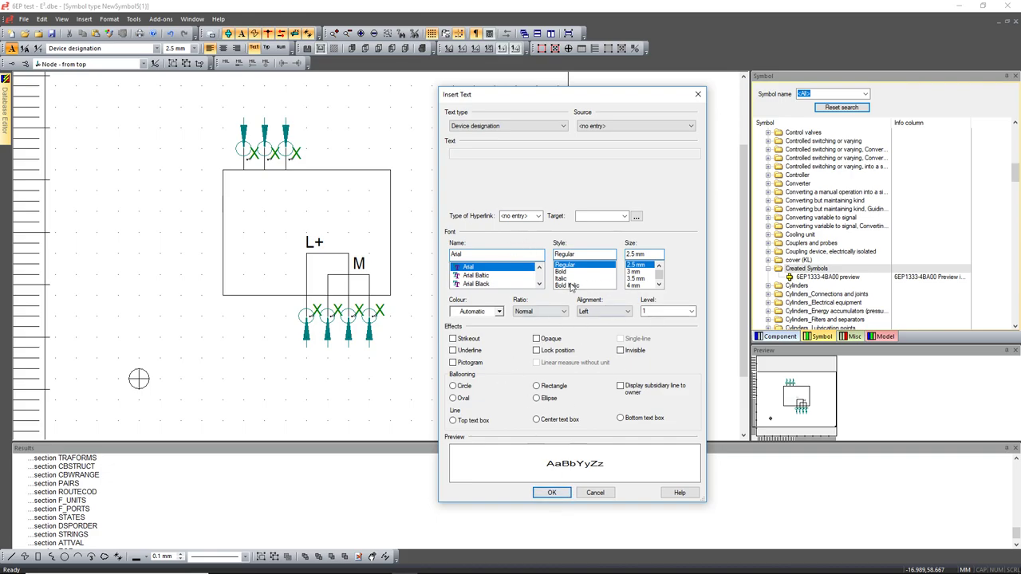
{"action": "left_click", "coordinate": [551, 493]}
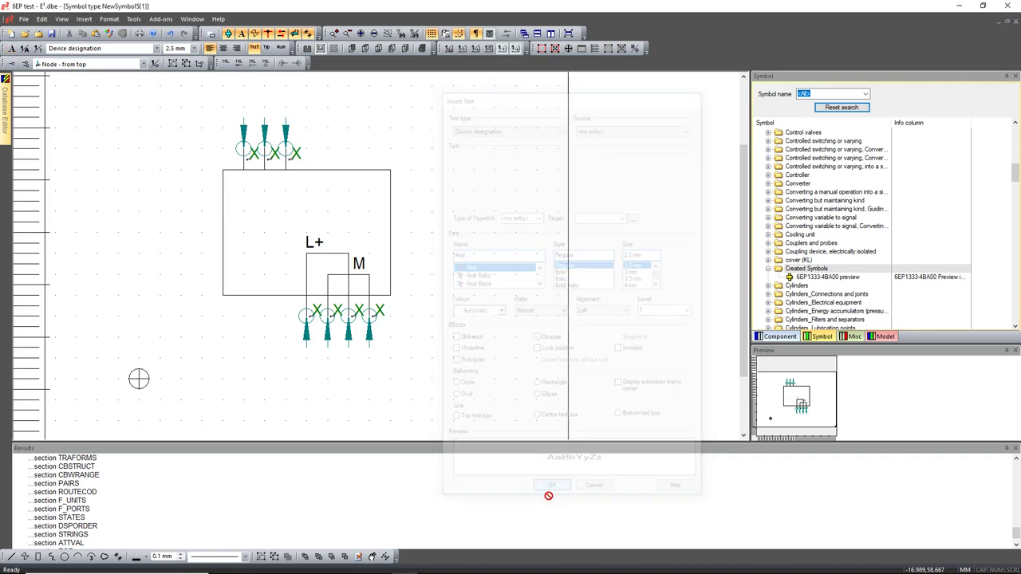
{"action": "left_click", "coordinate": [227, 201]}
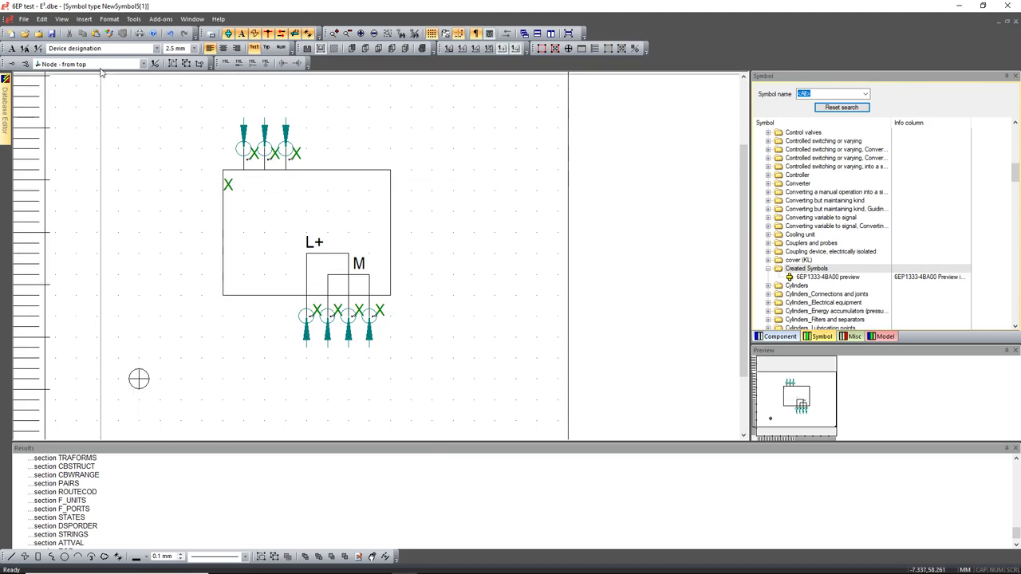
- Place a "Component code" text 4 mm below the device designation text inside the rectangle
{"action": "left_click", "coordinate": [158, 49]}
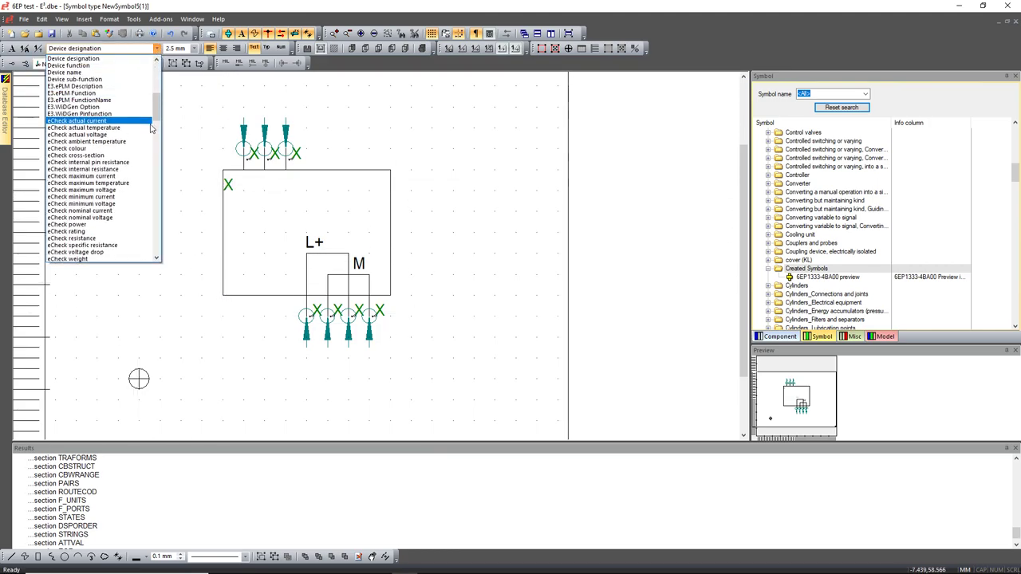
{"action": "scroll", "coordinate": [120, 161], "scroll_direction": "down", "scroll_amount": 8}
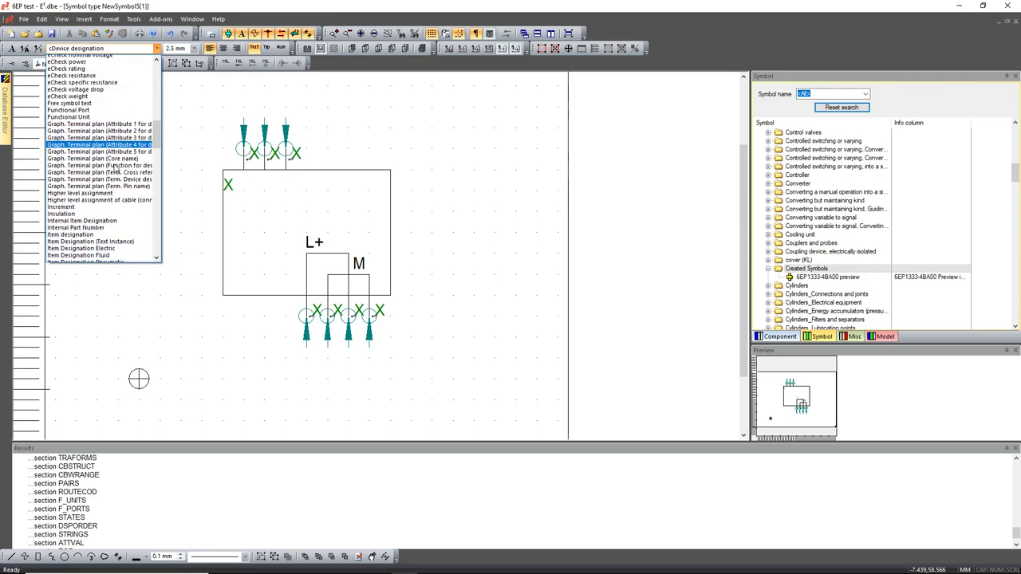
{"action": "scroll", "coordinate": [113, 166], "scroll_direction": "up", "scroll_amount": 17}
{"action": "scroll", "coordinate": [110, 166], "scroll_direction": "up", "scroll_amount": 2}
{"action": "scroll", "coordinate": [88, 148], "scroll_direction": "down", "scroll_amount": 4}
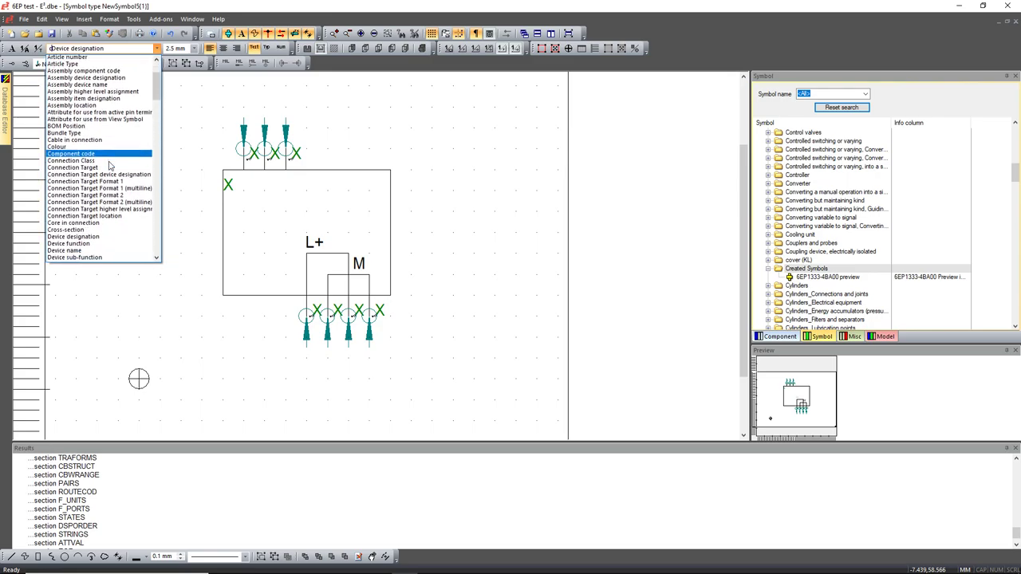
{"action": "left_click", "coordinate": [83, 136]}
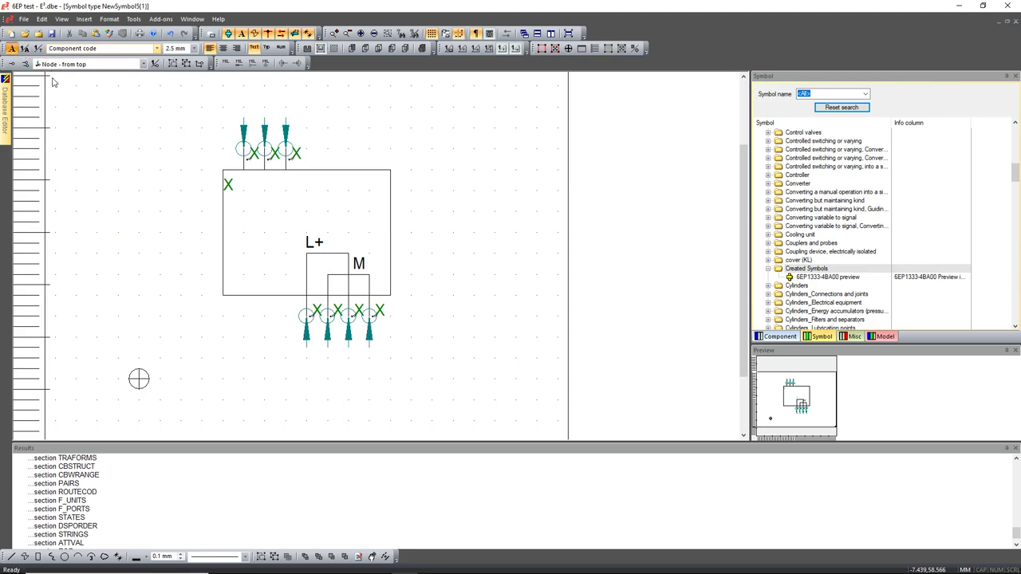
{"action": "left_click", "coordinate": [291, 261]}
{"action": "left_click", "coordinate": [533, 494]}
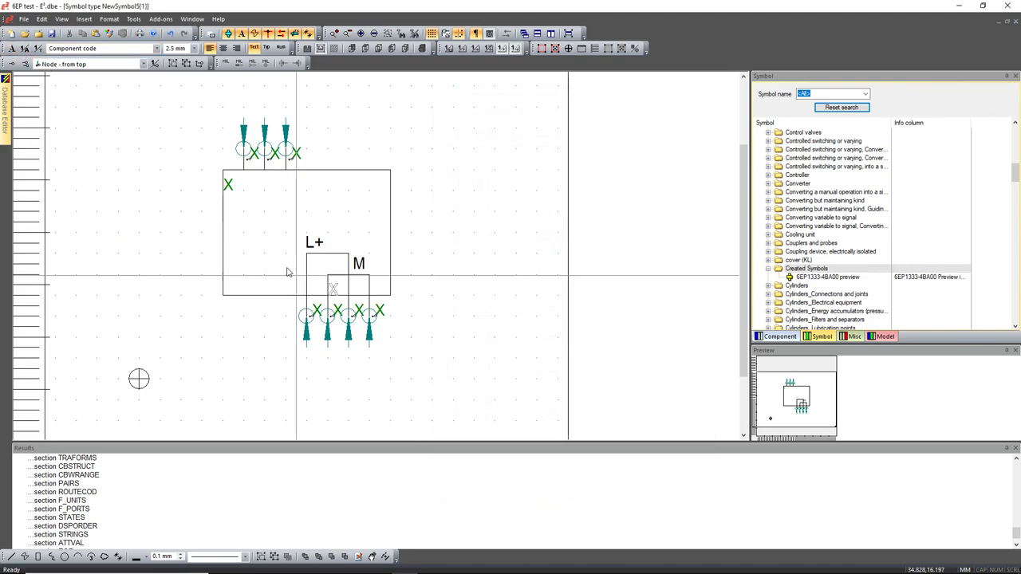
{"action": "left_click", "coordinate": [227, 207]}
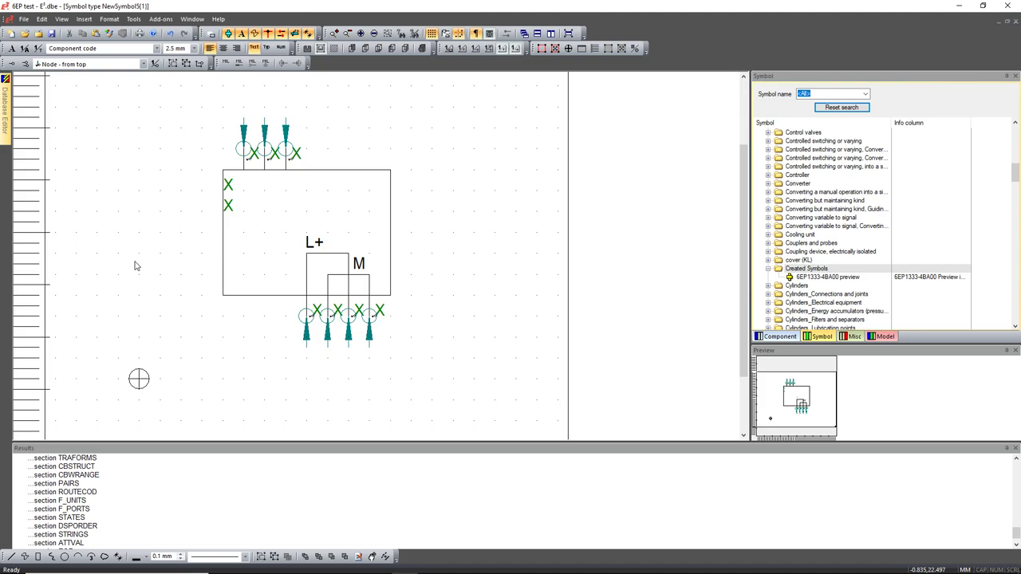
- Place a "Technical data 1" text 4 mm below the component code text inside the rectangle
{"action": "left_click", "coordinate": [156, 48]}
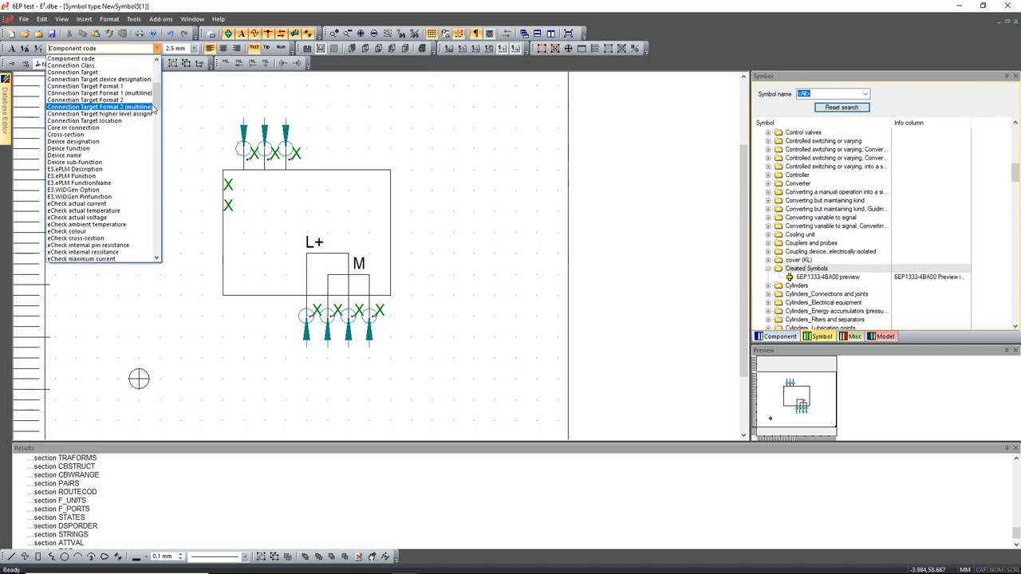
{"action": "left_click_drag", "start_coordinate": [157, 106], "coordinate": [163, 270]}
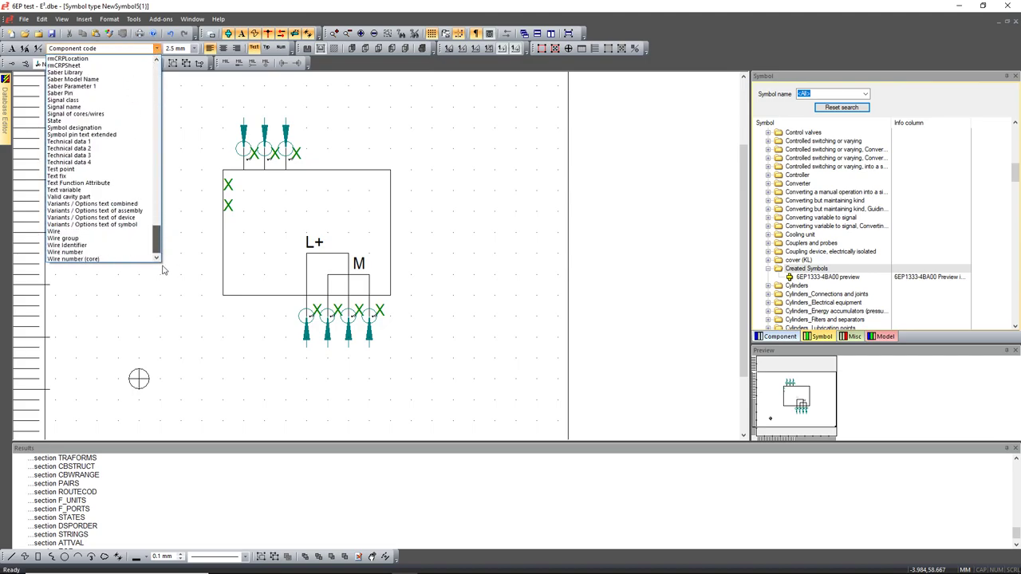
{"action": "left_click", "coordinate": [97, 143]}
{"action": "left_click", "coordinate": [12, 47]}
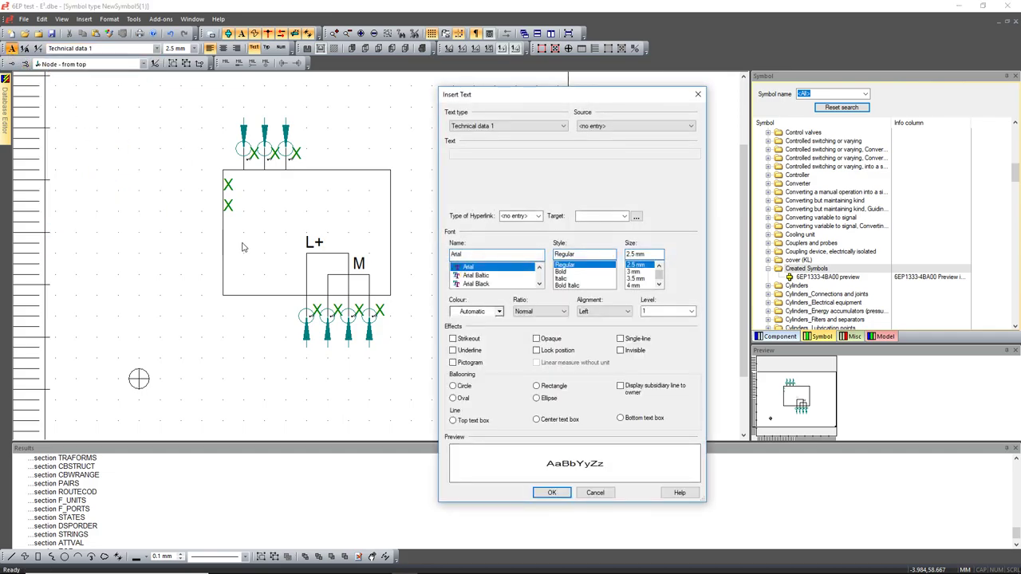
{"action": "left_click", "coordinate": [560, 497]}
{"action": "left_click", "coordinate": [228, 227]}
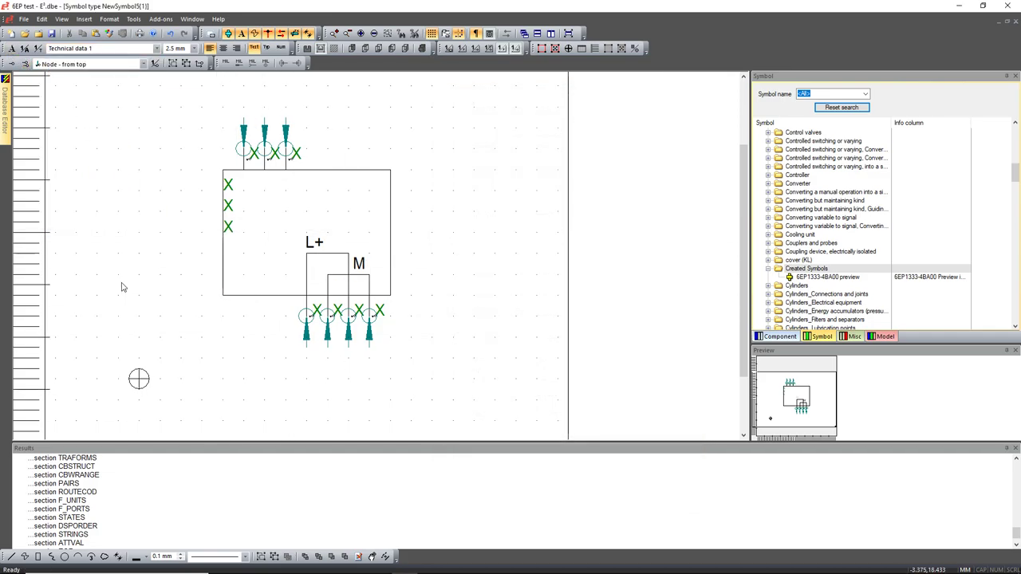
{"action": "scroll", "coordinate": [220, 214], "scroll_direction": "up", "scroll_amount": 3}
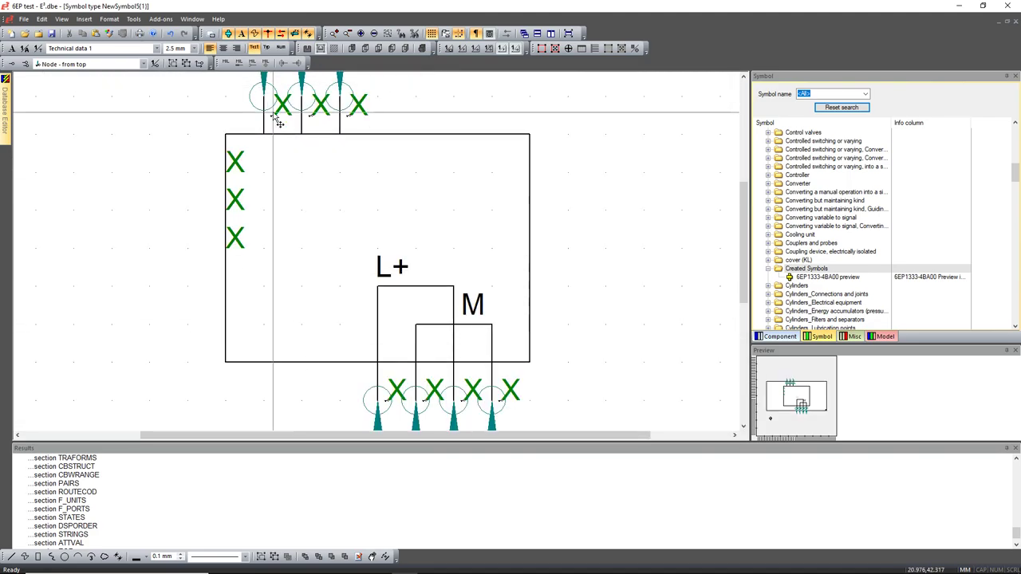
{"action": "scroll", "coordinate": [267, 249], "scroll_direction": "up", "scroll_amount": 3}
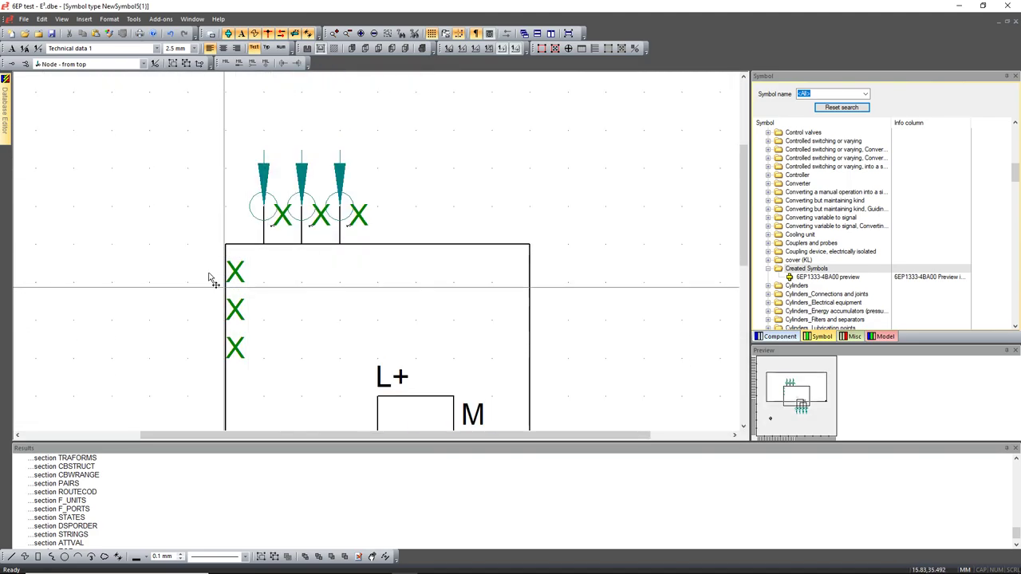
- Move the component code text up 1 mm and the technical data 1 text up 2 mm, spacing the three attribute texts about 3 mm apart
{"action": "left_click", "coordinate": [267, 49]}
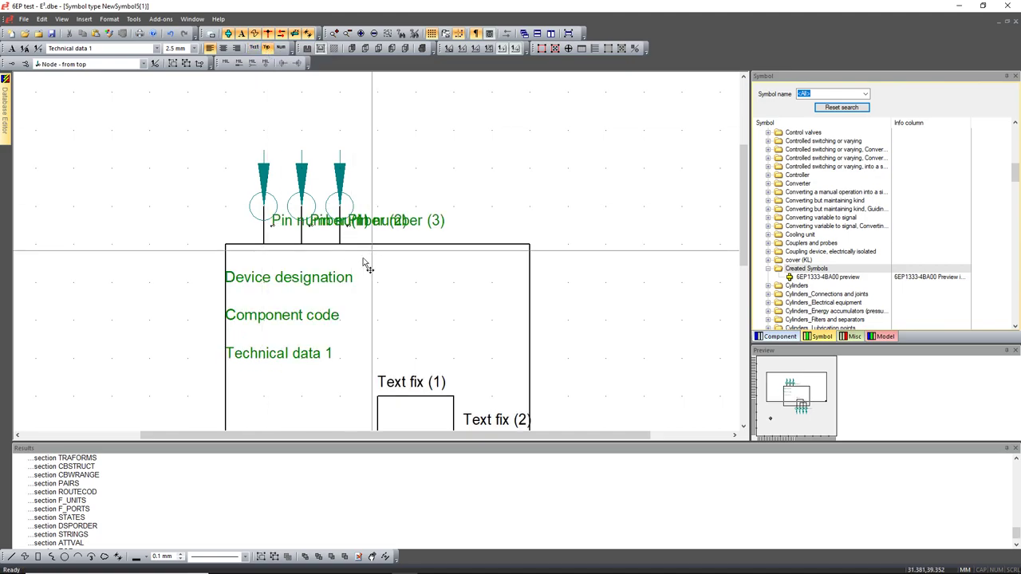
{"action": "scroll", "coordinate": [184, 296], "scroll_direction": "down", "scroll_amount": 3}
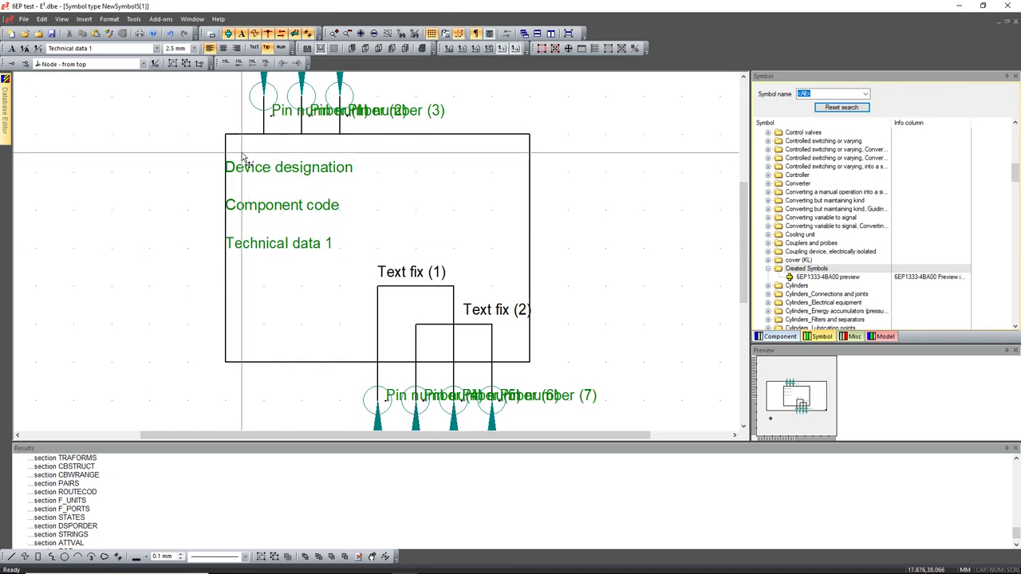
{"action": "left_click", "coordinate": [255, 49]}
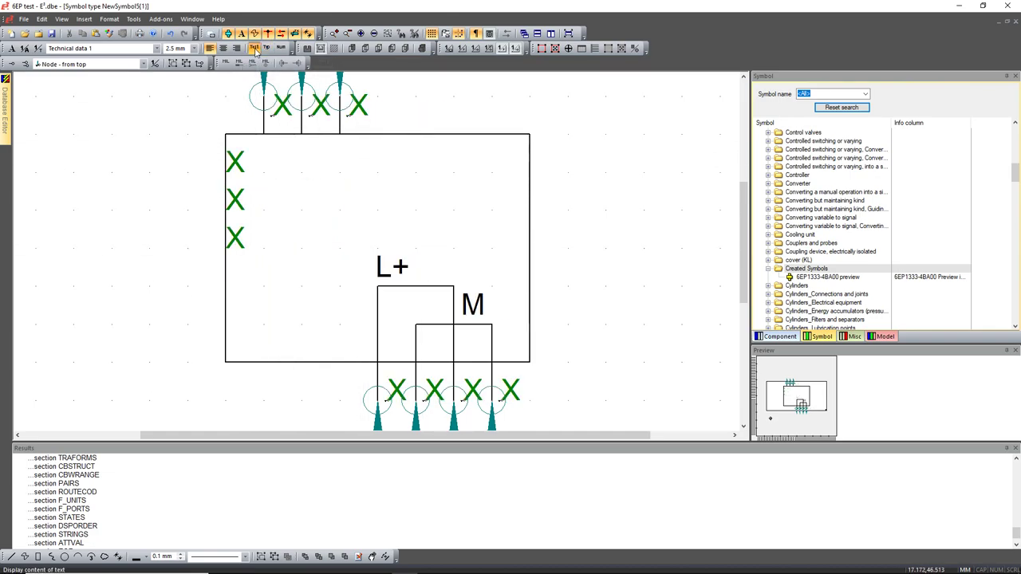
{"action": "left_click", "coordinate": [240, 201]}
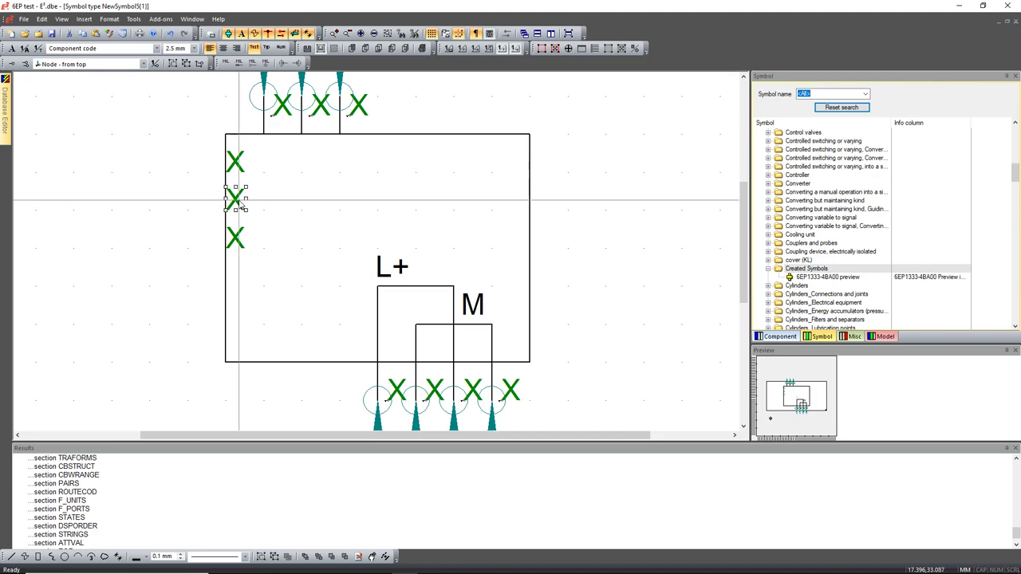
{"action": "mouse_move", "coordinate": [240, 201]}
{"action": "left_mouse_down"}
{"action": "mouse_move", "coordinate": [230, 190]}
{"action": "mouse_move", "coordinate": [232, 214]}
{"action": "mouse_move", "coordinate": [229, 202]}
{"action": "left_mouse_up"}
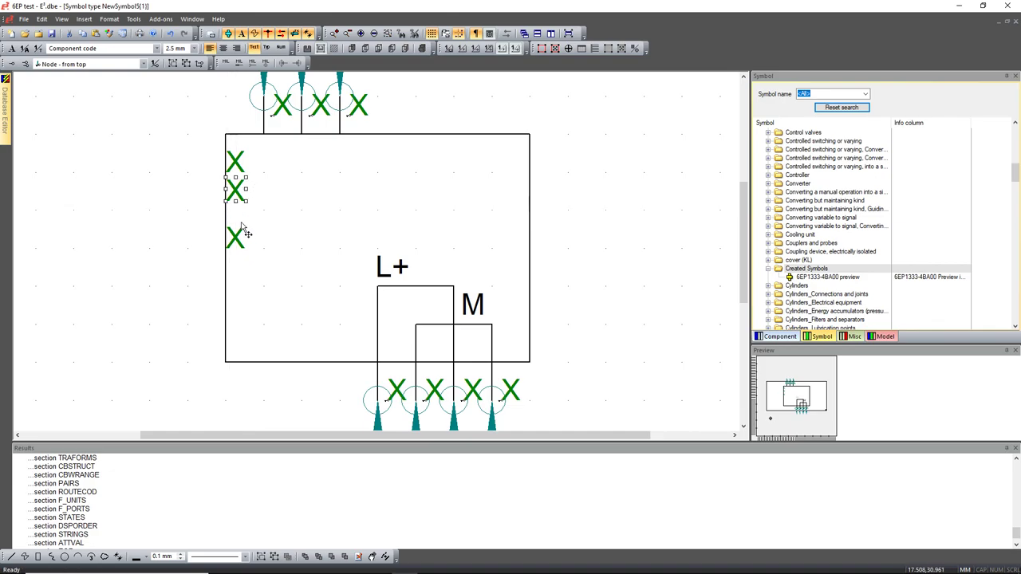
{"action": "left_click", "coordinate": [235, 237]}
{"action": "mouse_move", "coordinate": [235, 237]}
{"action": "left_mouse_down"}
{"action": "mouse_move", "coordinate": [236, 220]}
{"action": "mouse_move", "coordinate": [231, 227]}
{"action": "left_mouse_up"}
{"action": "left_click", "coordinate": [177, 240]}
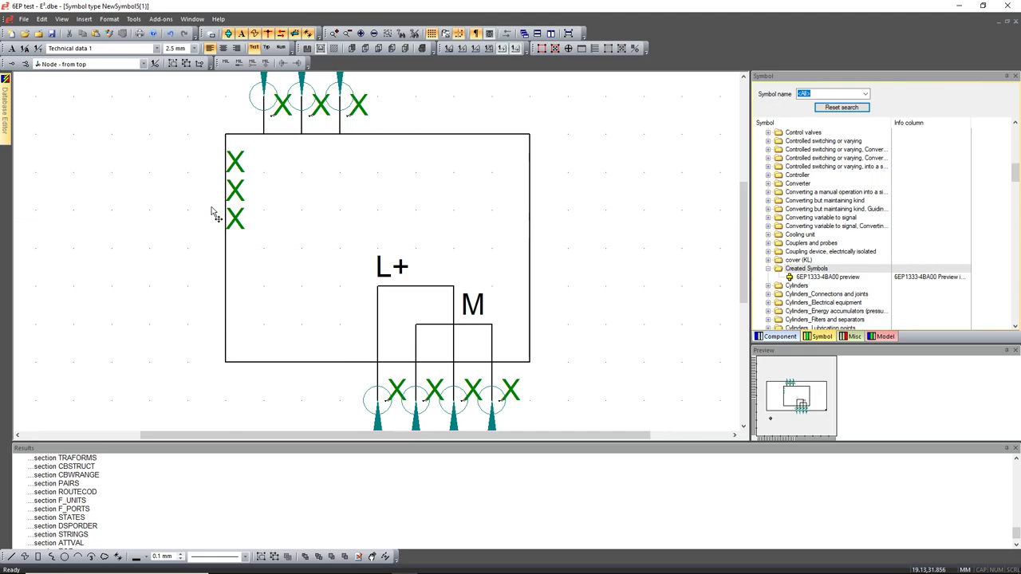
- Set the device designation text's font size to 3 mm and check the text types of the symbol's placed texts
{"action": "scroll", "coordinate": [90, 204], "scroll_direction": "down", "scroll_amount": 3}
{"action": "left_click_drag", "start_coordinate": [96, 200], "coordinate": [353, 360]}
{"action": "right_click", "coordinate": [226, 112]}
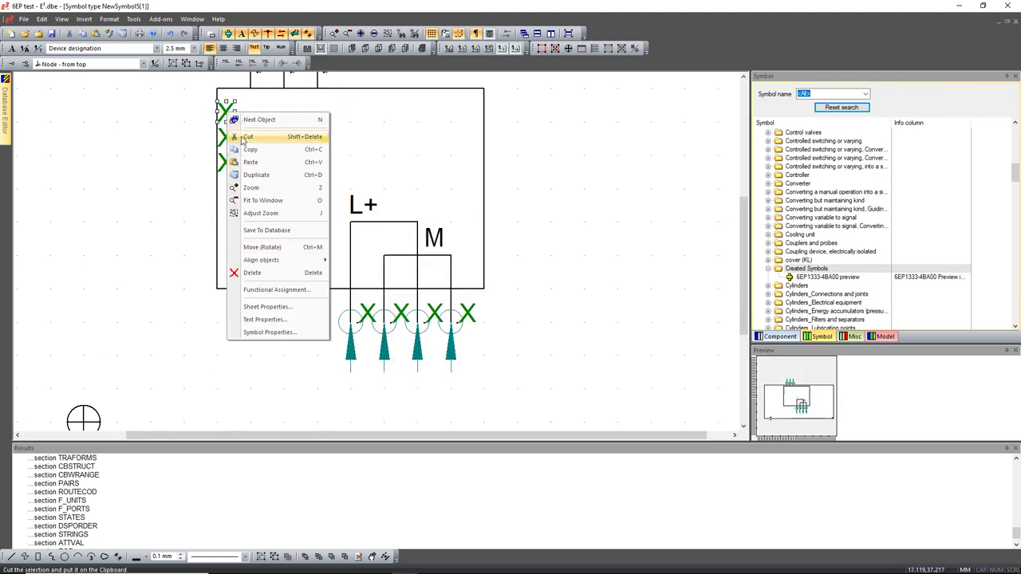
{"action": "double_click", "coordinate": [223, 111]}
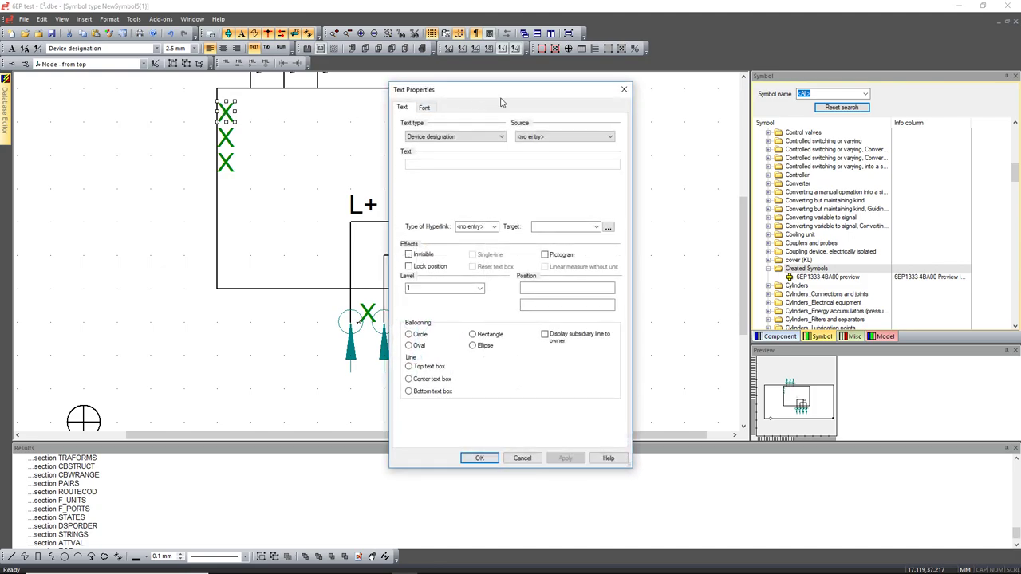
{"action": "left_click", "coordinate": [424, 107]}
{"action": "left_click", "coordinate": [590, 150]}
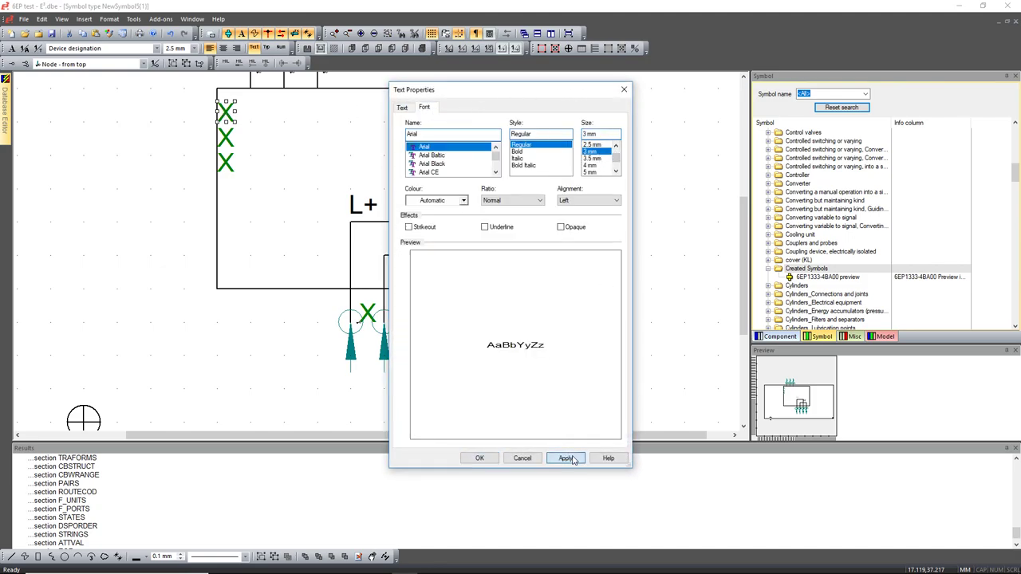
{"action": "left_click", "coordinate": [566, 458]}
{"action": "left_click", "coordinate": [479, 458]}
{"action": "left_click", "coordinate": [146, 245]}
{"action": "left_click", "coordinate": [268, 48]}
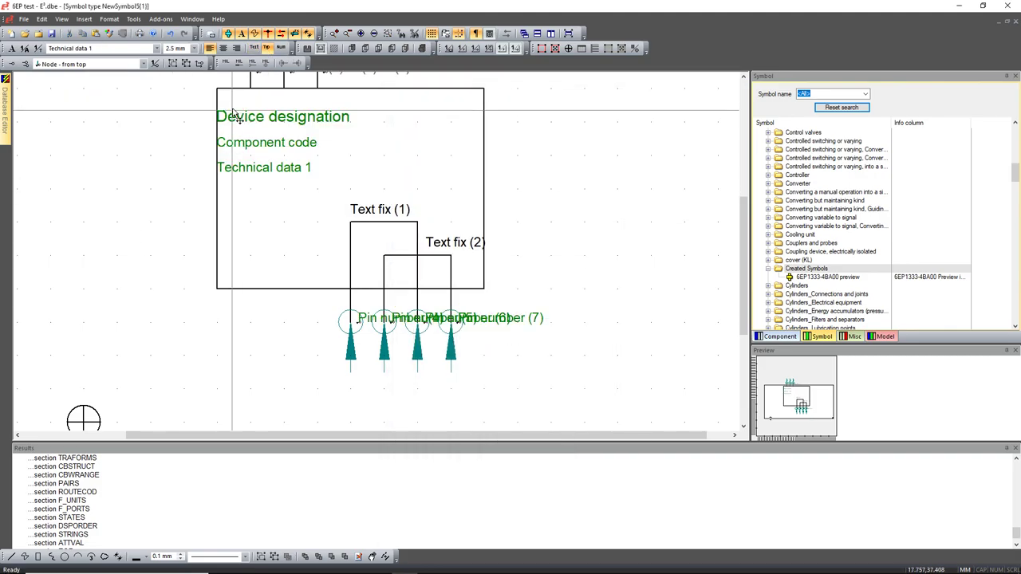
{"action": "left_click", "coordinate": [255, 48]}
{"action": "scroll", "coordinate": [129, 252], "scroll_direction": "up", "scroll_amount": 3}
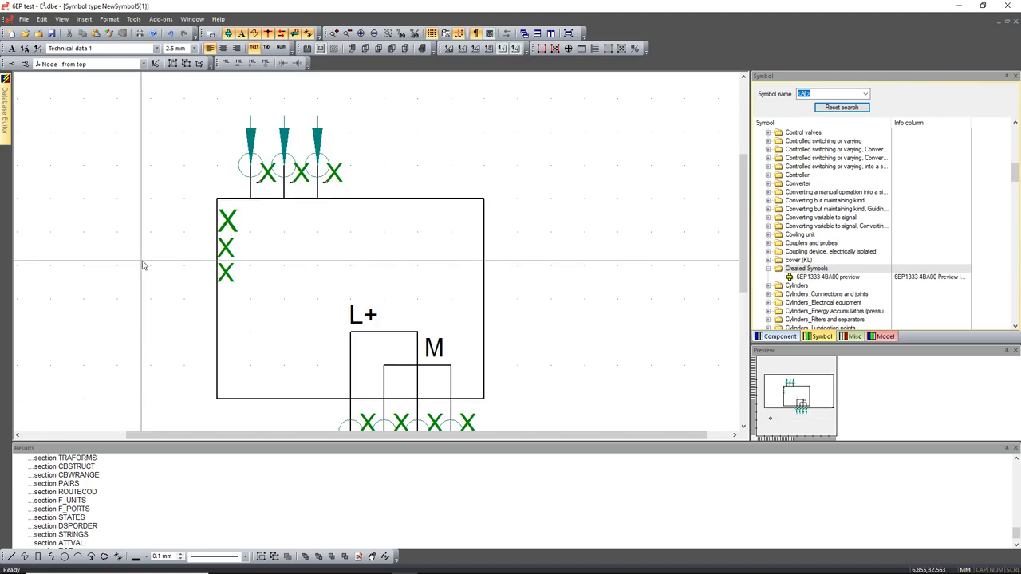
- Close the Results window and assign the symbol to the class "Created Symbols" in its properties
{"action": "scroll", "coordinate": [144, 265], "scroll_direction": "down", "scroll_amount": 3, "text": "ctrl"}
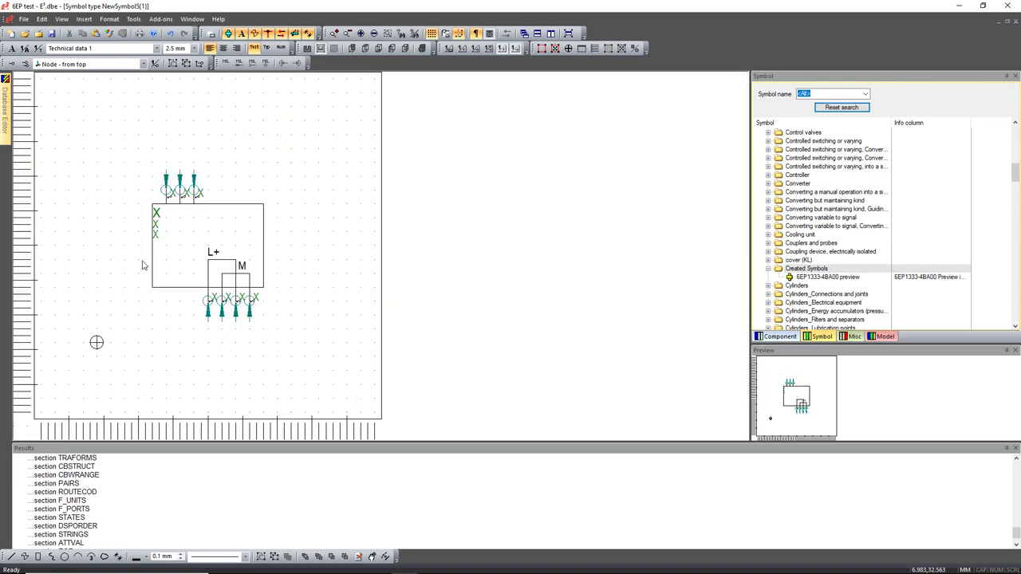
{"action": "left_click", "coordinate": [1015, 449]}
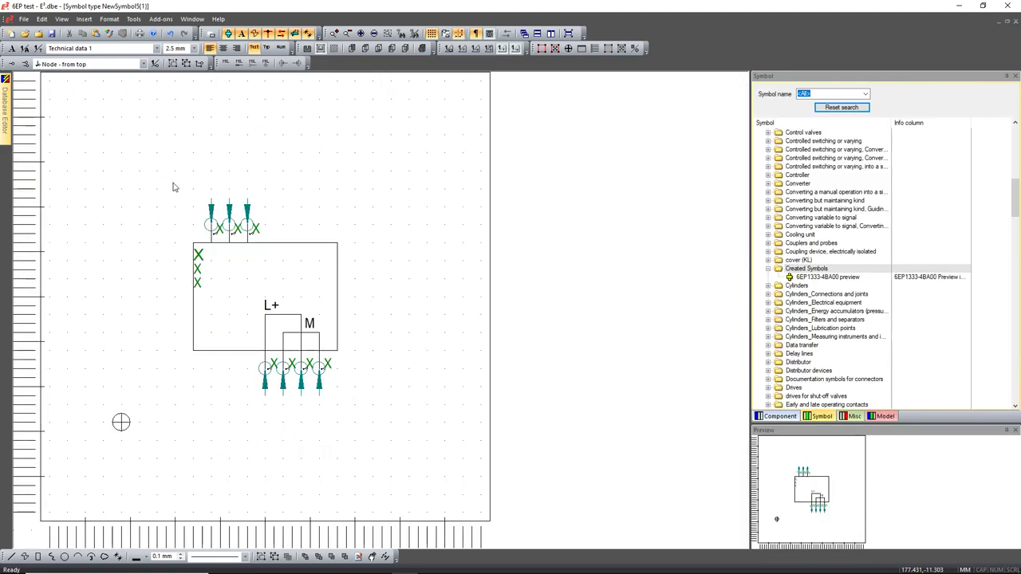
{"action": "scroll", "coordinate": [447, 391], "scroll_direction": "up", "scroll_amount": 2, "text": "ctrl"}
{"action": "right_click", "coordinate": [300, 355]}
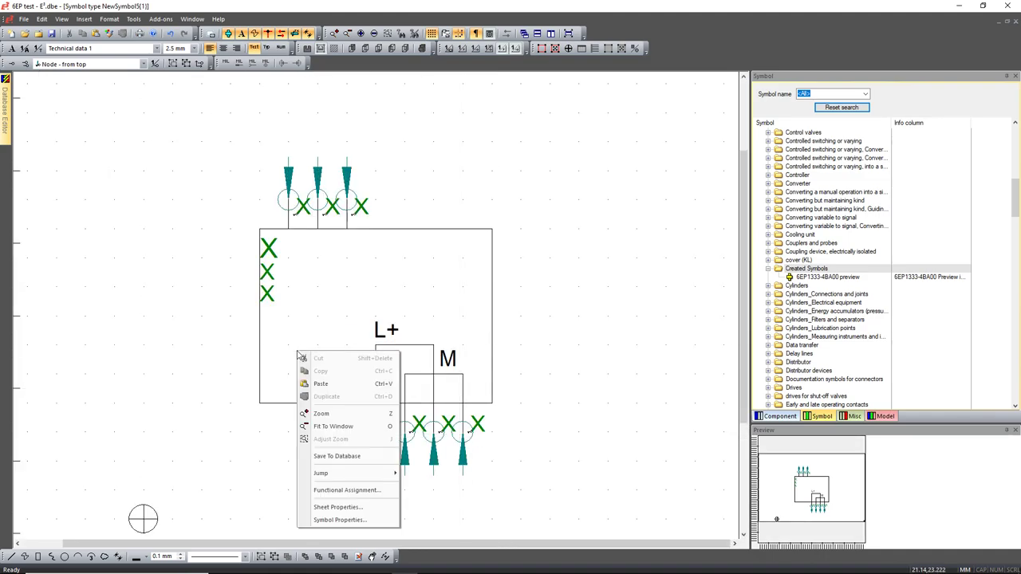
{"action": "left_click", "coordinate": [343, 520]}
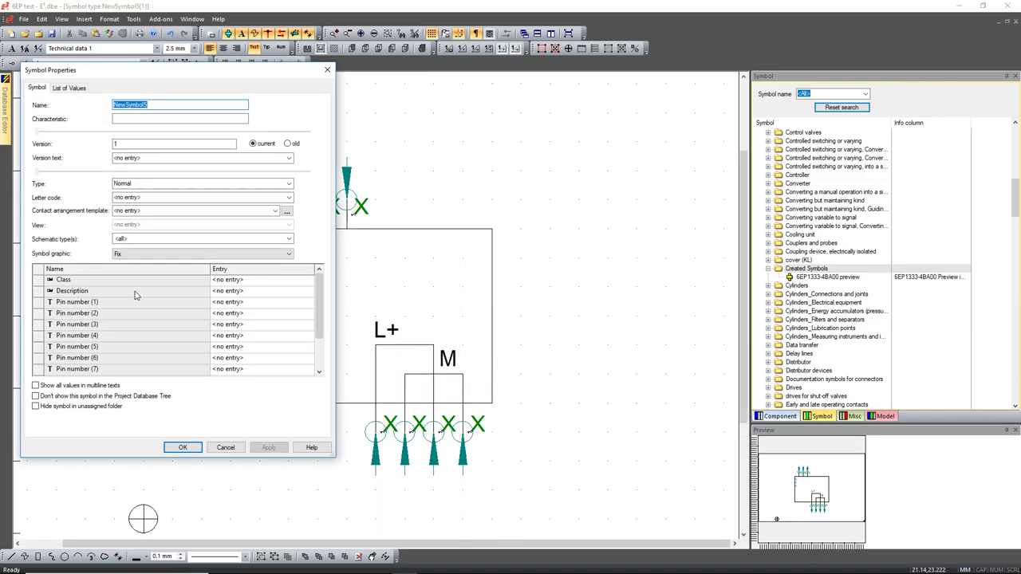
{"action": "left_click", "coordinate": [257, 280]}
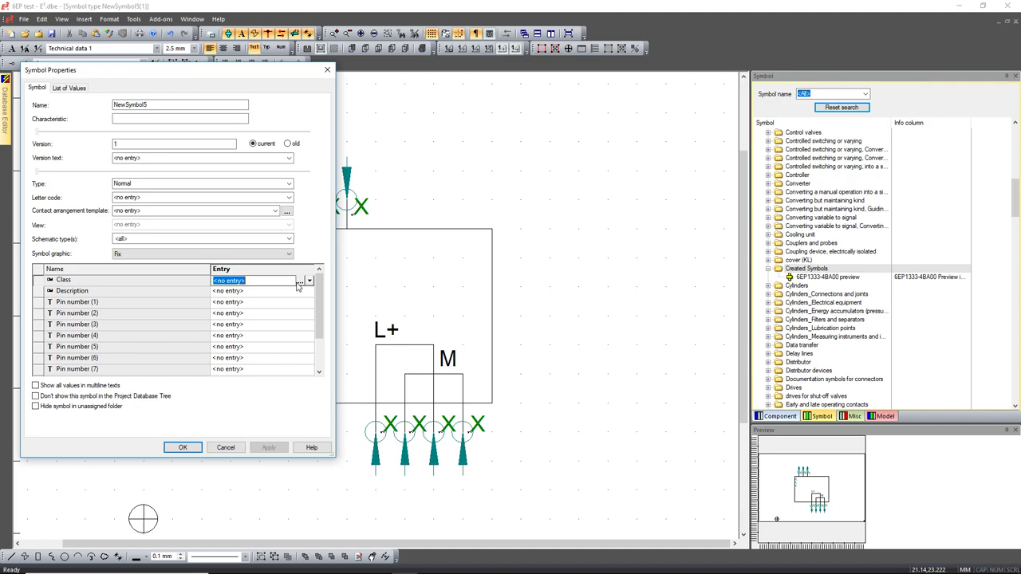
{"action": "left_click", "coordinate": [310, 283]}
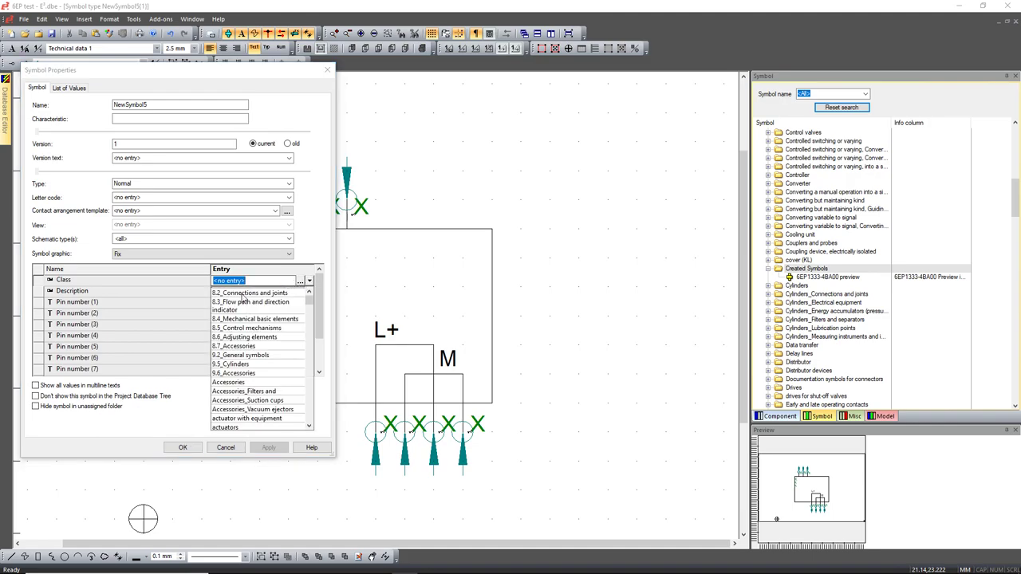
{"action": "left_click", "coordinate": [254, 284]}
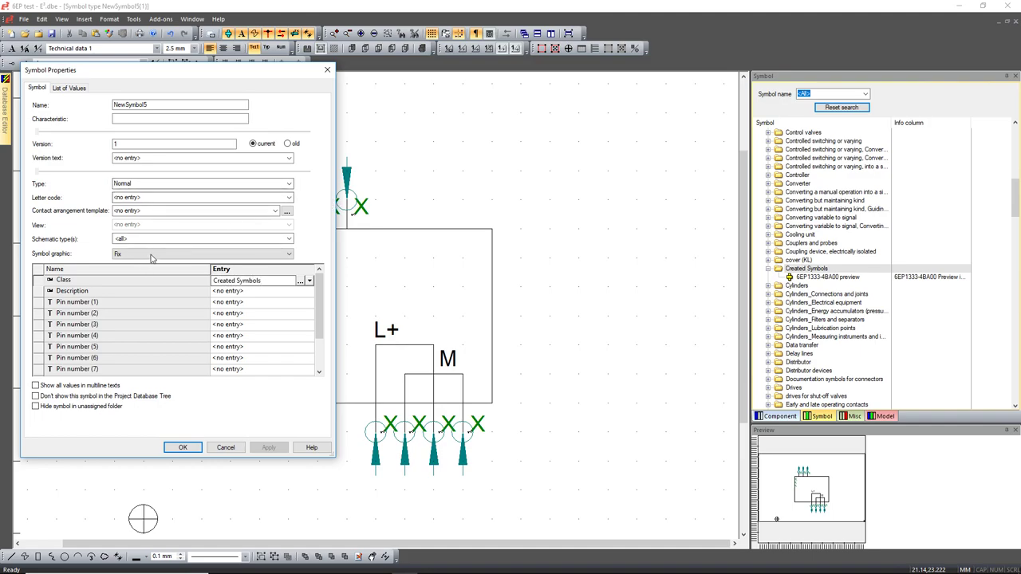
- Enter L1, N and PE as pin numbers (1) to (3) in the symbol properties and apply them
{"action": "left_click", "coordinate": [254, 292]}
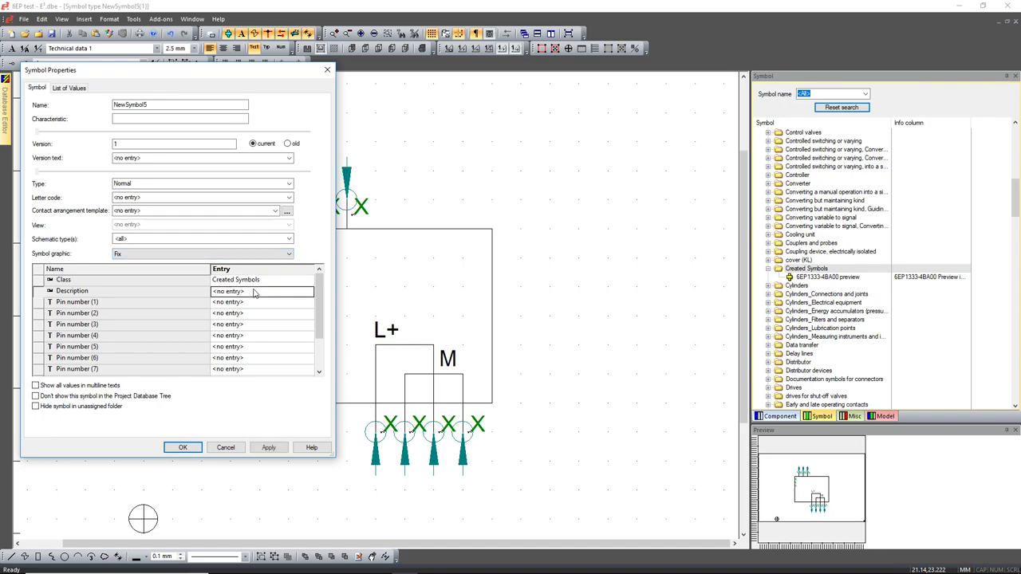
{"action": "left_click", "coordinate": [250, 305]}
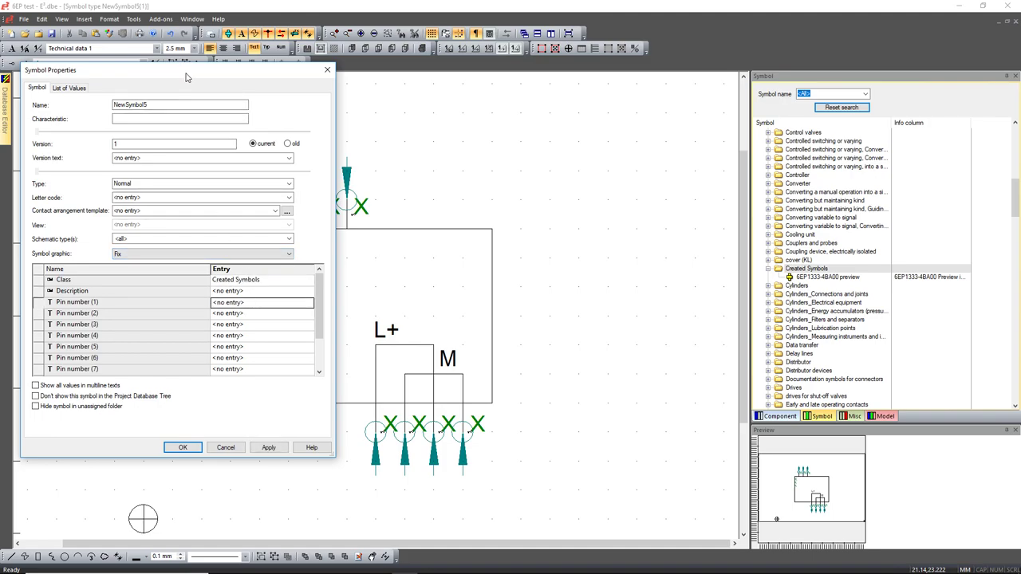
{"action": "left_click_drag", "start_coordinate": [186, 78], "coordinate": [716, 91]}
{"action": "left_click", "coordinate": [754, 317]}
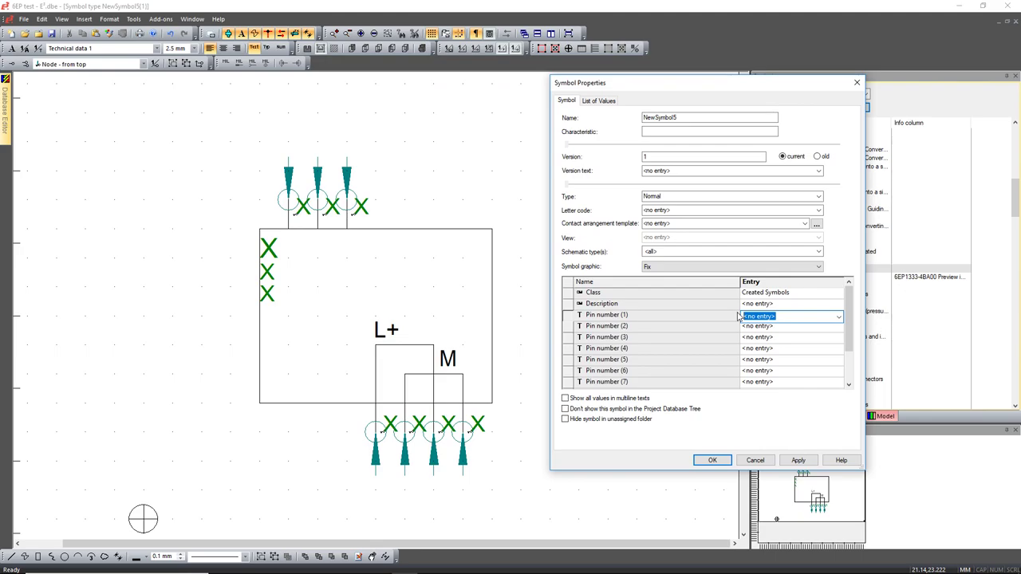
{"action": "key", "text": "Return"}
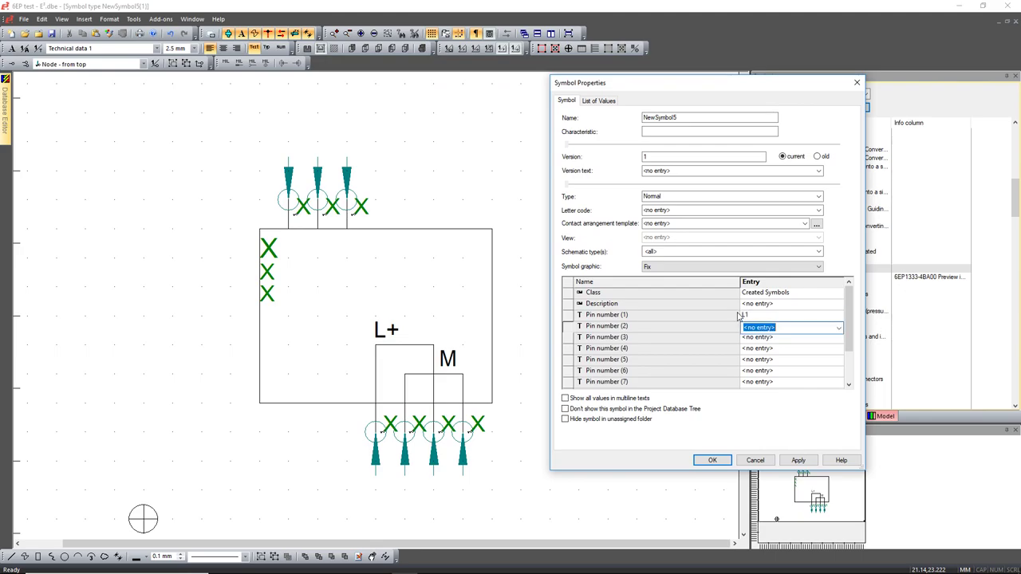
{"action": "key", "text": "Return"}
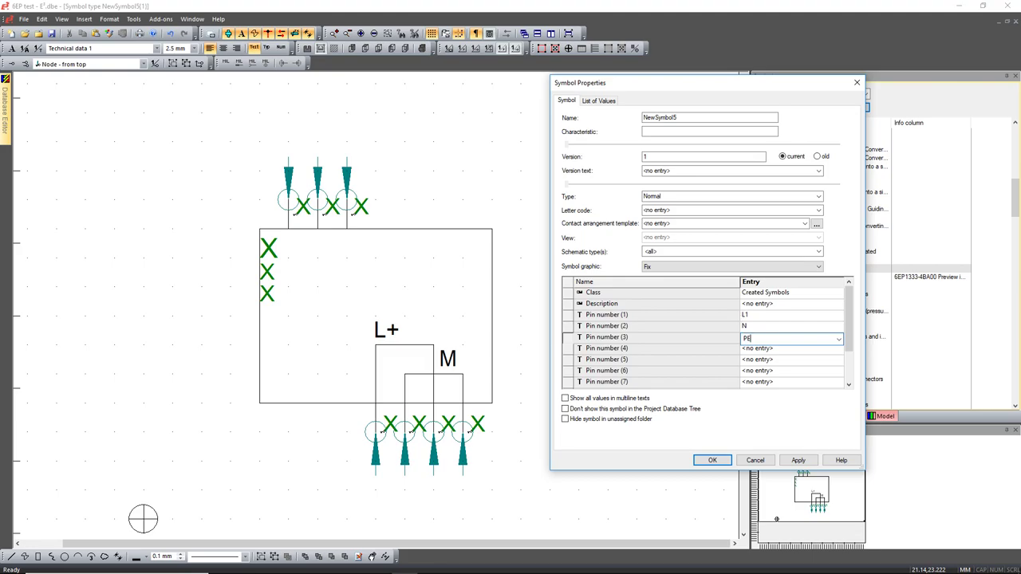
{"action": "left_click", "coordinate": [798, 461]}
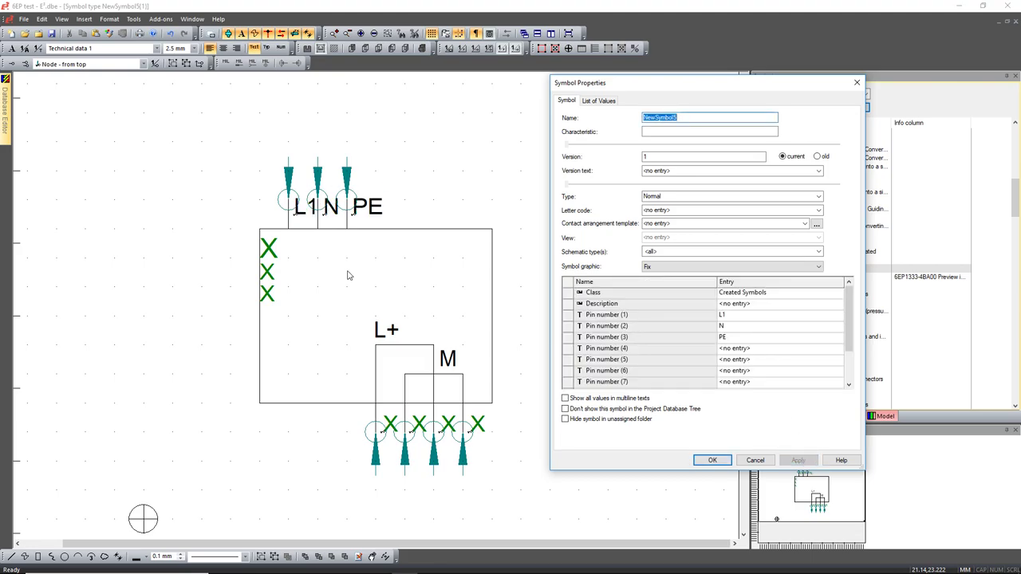
- Enter 1, 2, 3 and 4 as pin numbers (4) to (7) and confirm the symbol properties
{"action": "left_click", "coordinate": [728, 349]}
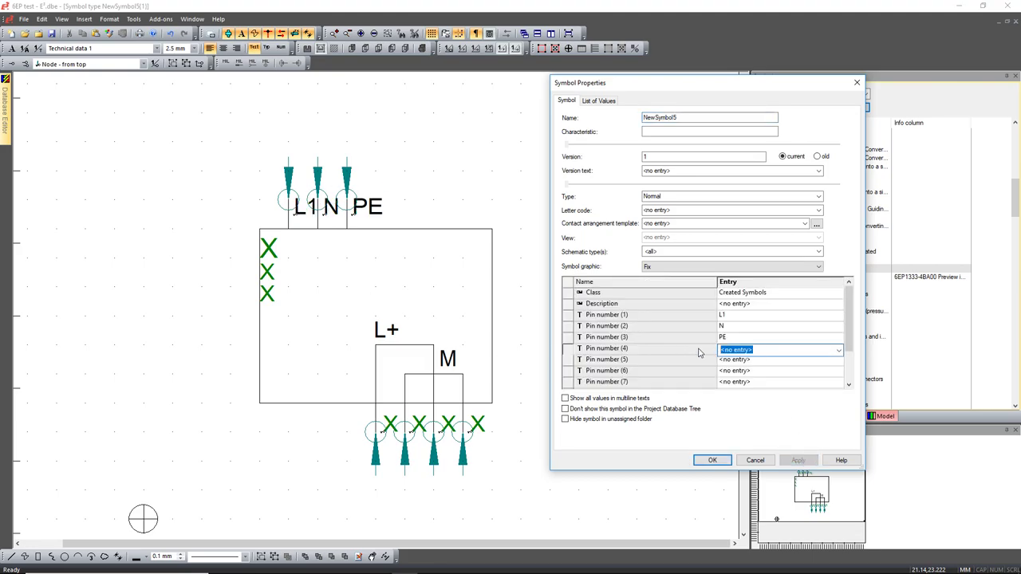
{"action": "type", "text": "1"}
{"action": "key", "text": "Return"}
{"action": "type", "text": "2"}
{"action": "key", "text": "Return"}
{"action": "type", "text": "3"}
{"action": "key", "text": "Return"}
{"action": "type", "text": "4"}
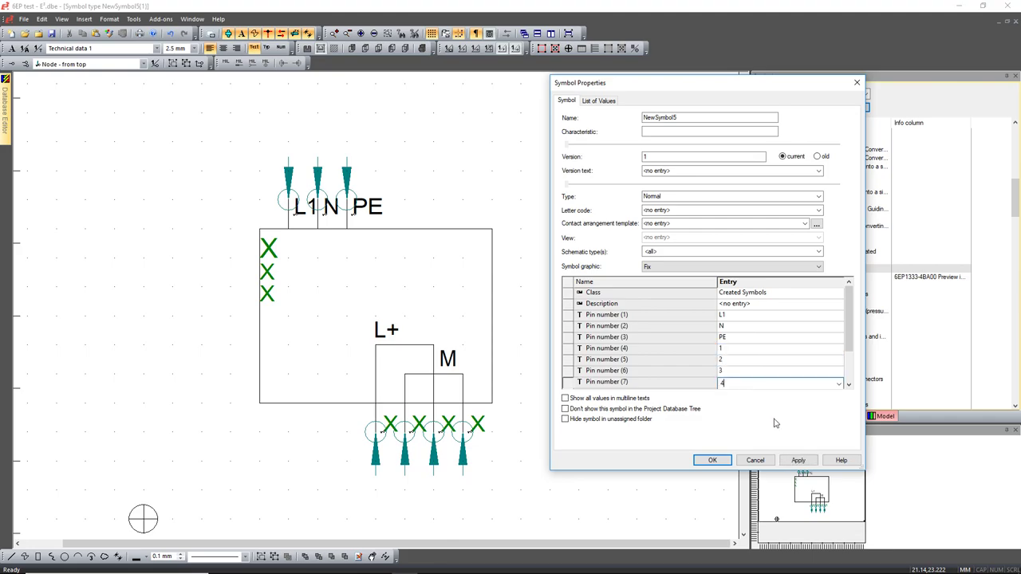
{"action": "left_click", "coordinate": [799, 461]}
{"action": "scroll", "coordinate": [707, 380], "scroll_direction": "down", "scroll_amount": 2}
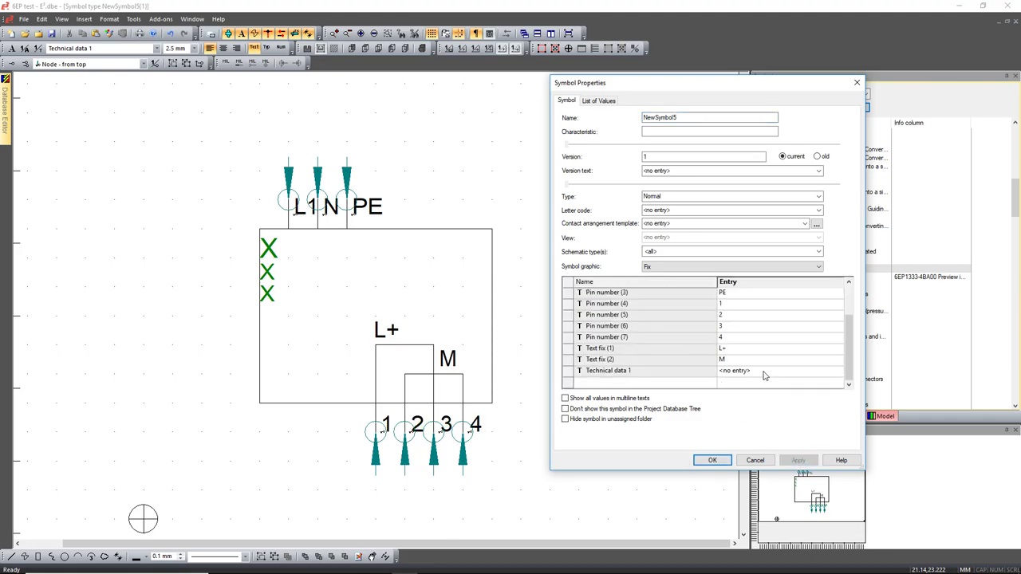
{"action": "left_click", "coordinate": [760, 373]}
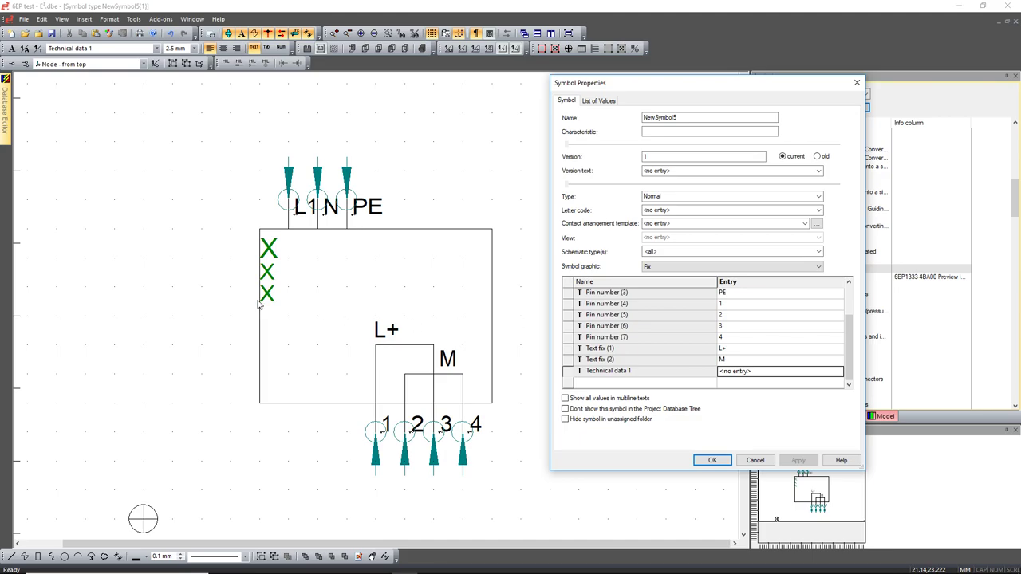
{"action": "left_click", "coordinate": [712, 461]}
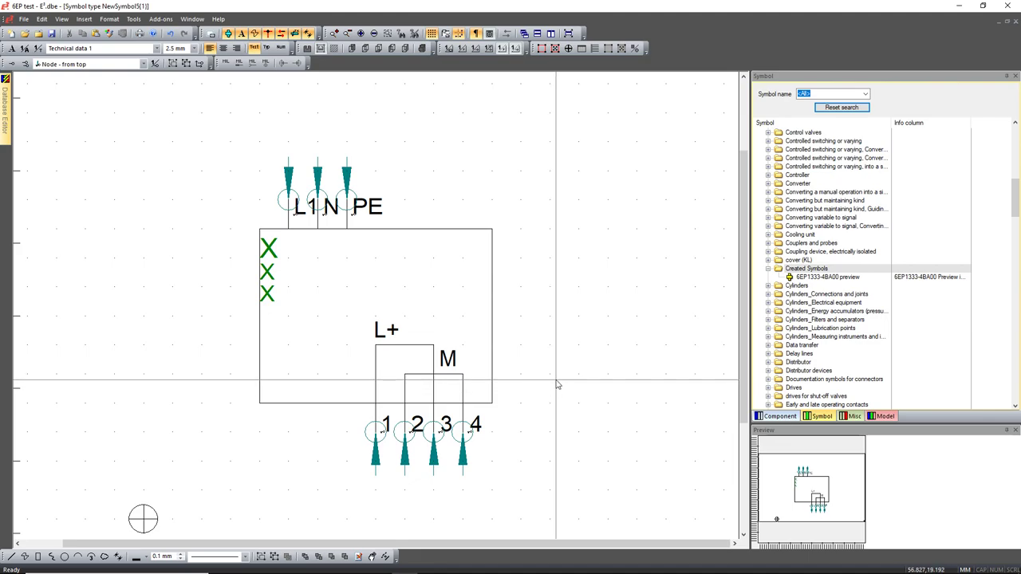
- Move the symbol's origin to the lower left corner of the rectangle
{"action": "scroll", "coordinate": [556, 381], "scroll_direction": "down", "scroll_amount": 2}
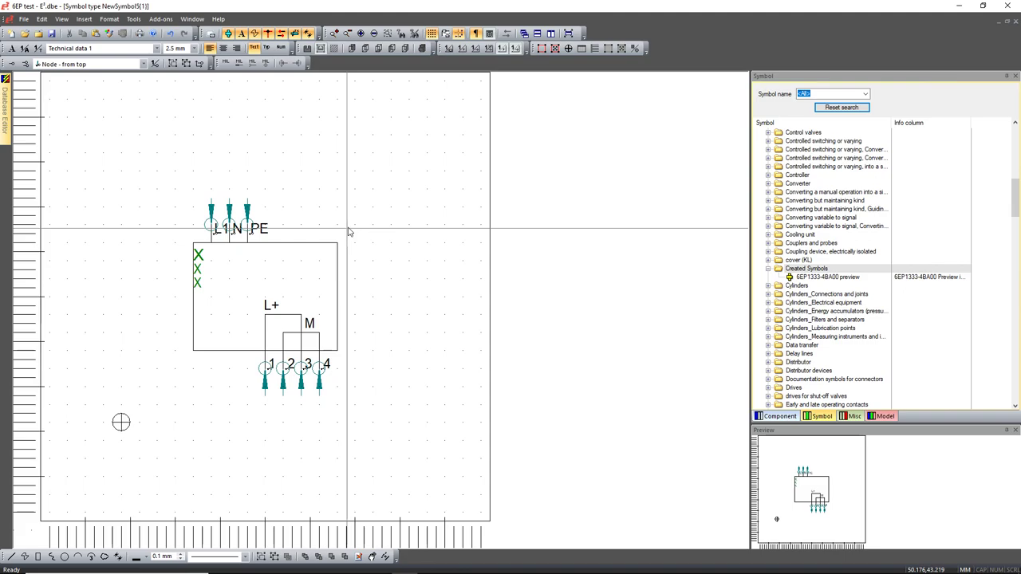
{"action": "left_click", "coordinate": [571, 52]}
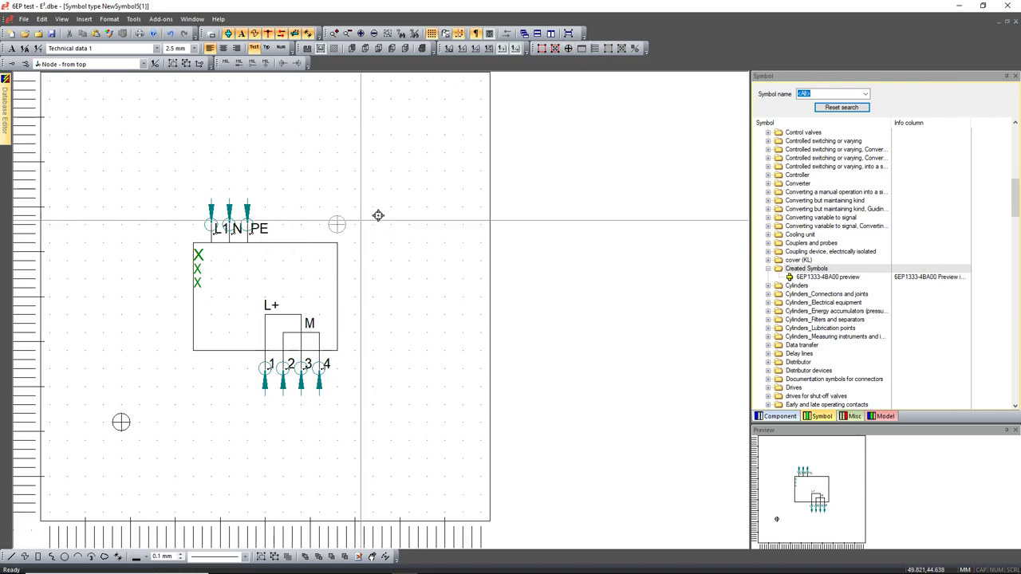
{"action": "left_click", "coordinate": [191, 351]}
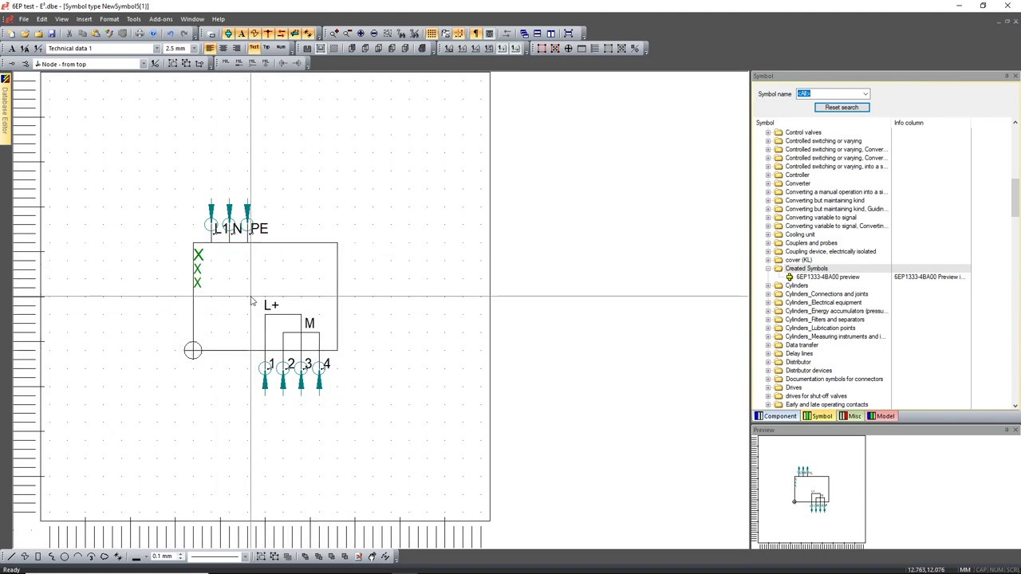
- Add a dashed outline around the symbol, as wide as the rectangle and reaching from the upper to the lower nodes
{"action": "left_click", "coordinate": [564, 49]}
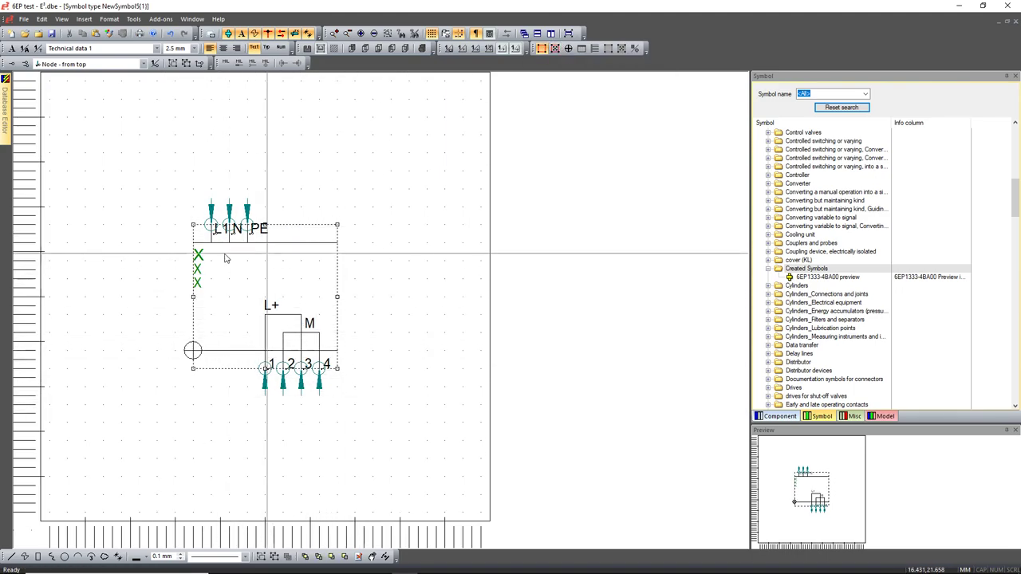
{"action": "left_click", "coordinate": [156, 326]}
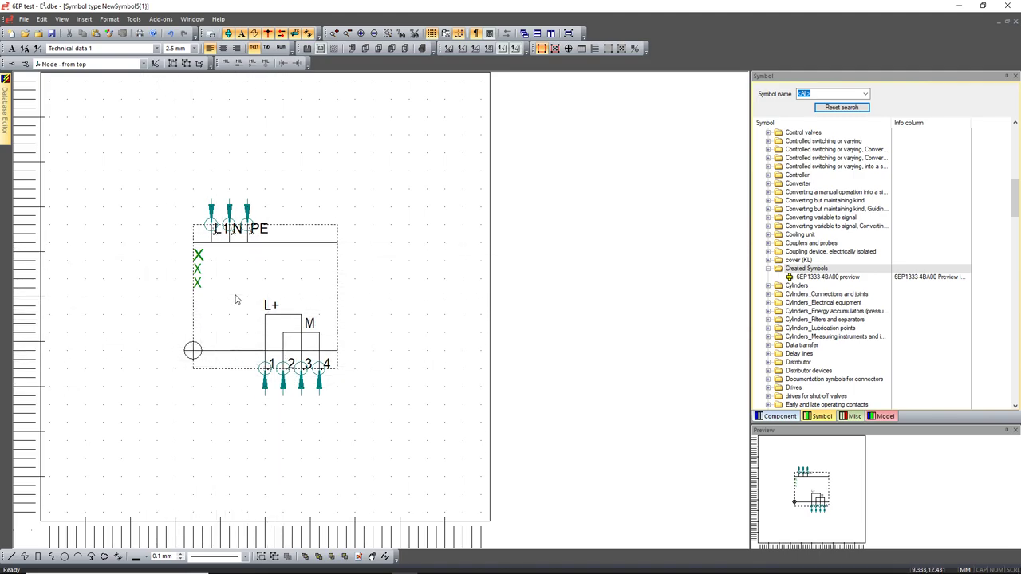
{"action": "left_click", "coordinate": [248, 239]}
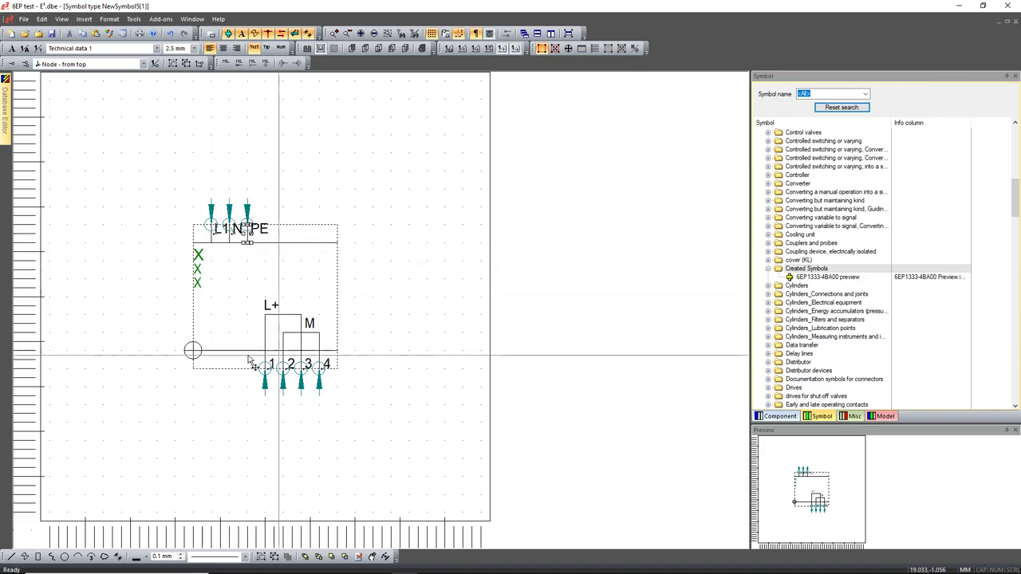
- Save the symbol type NewSymbol5 to the database
{"action": "right_click", "coordinate": [103, 252]}
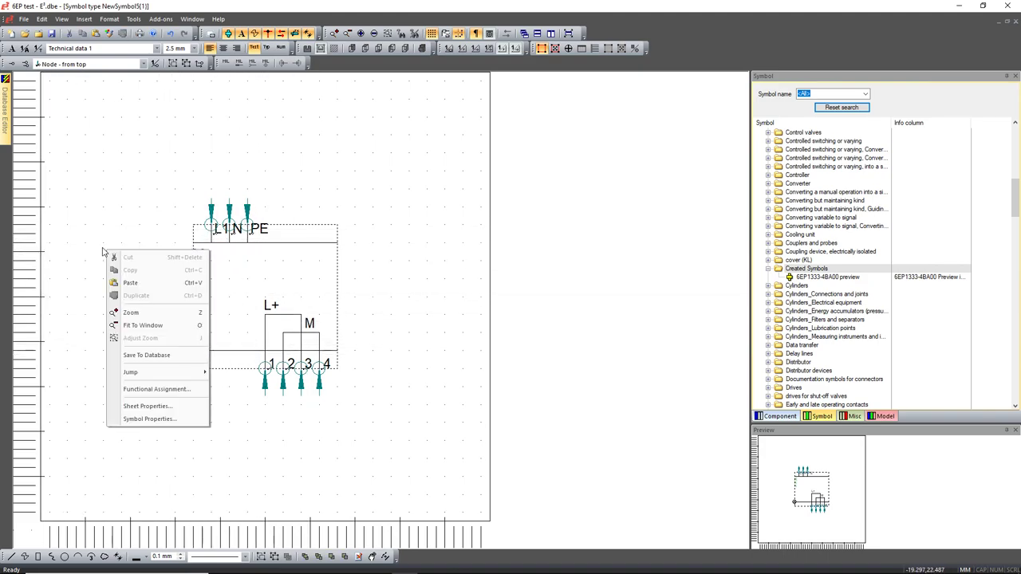
{"action": "left_click", "coordinate": [147, 355]}
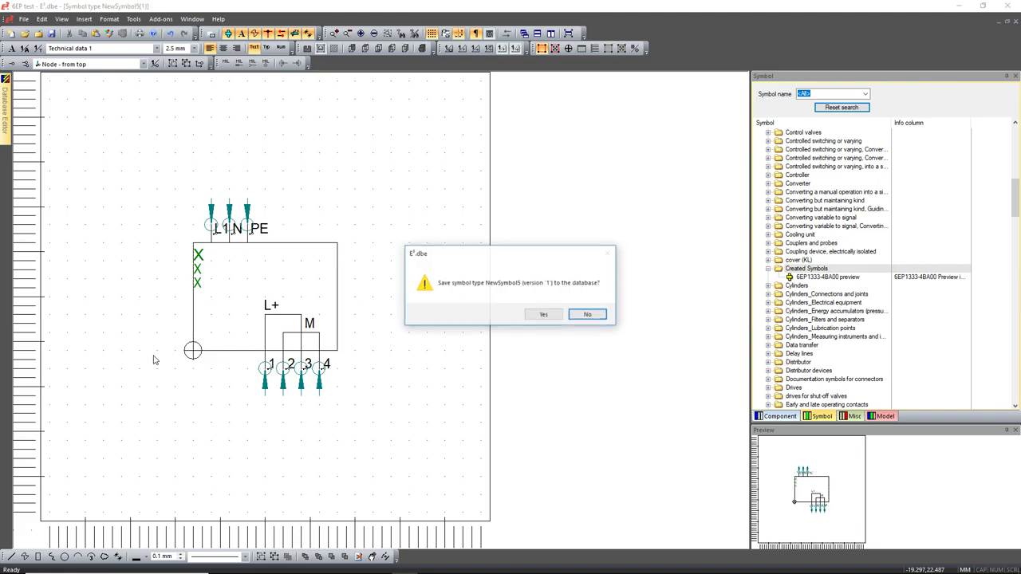
{"action": "left_click", "coordinate": [546, 316]}
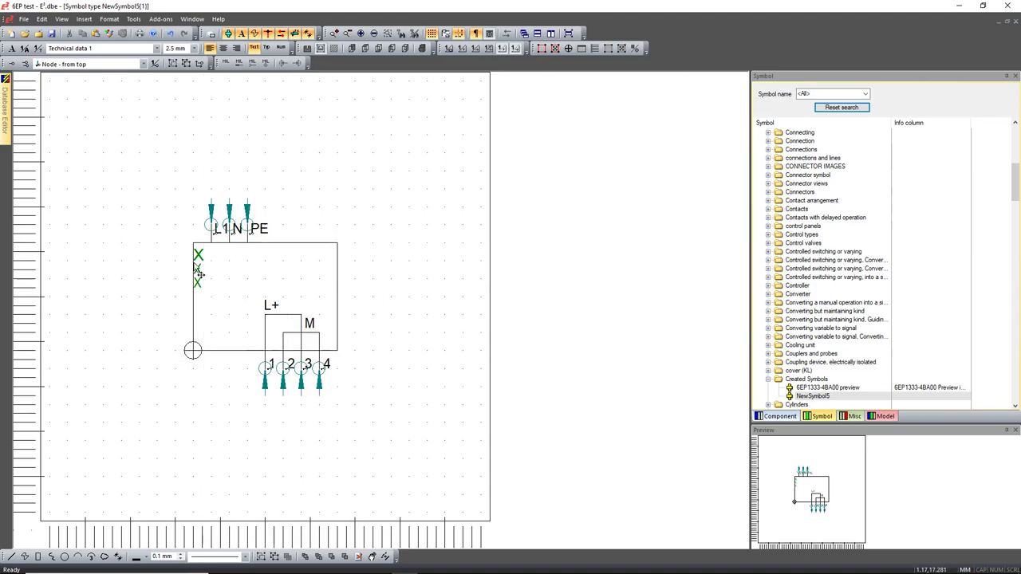
- Create a new symbol based on NewSymbol5 and rename it 6EP1333-4BA00 Main Schem
{"action": "right_click", "coordinate": [812, 397]}
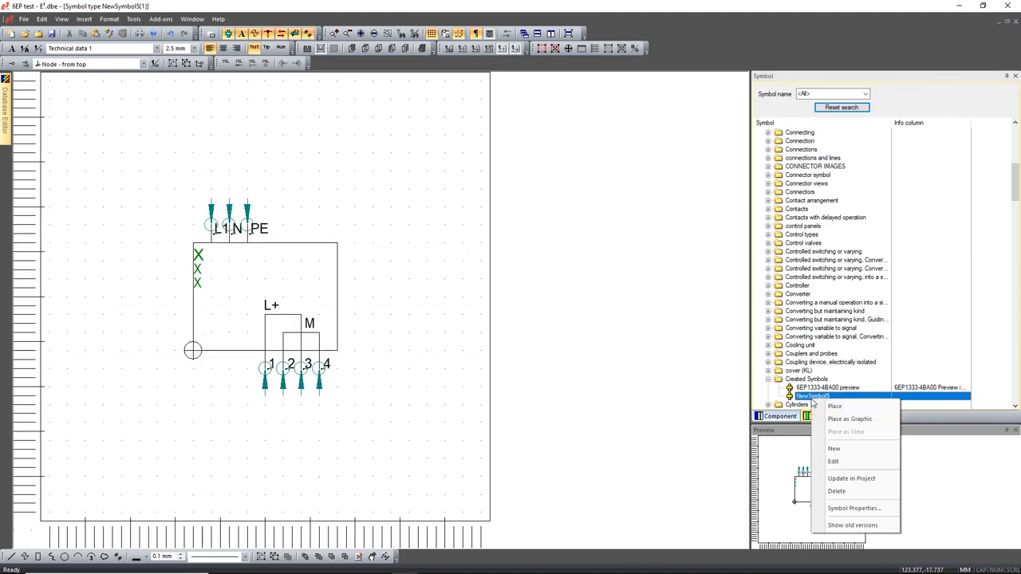
{"action": "left_click", "coordinate": [845, 456]}
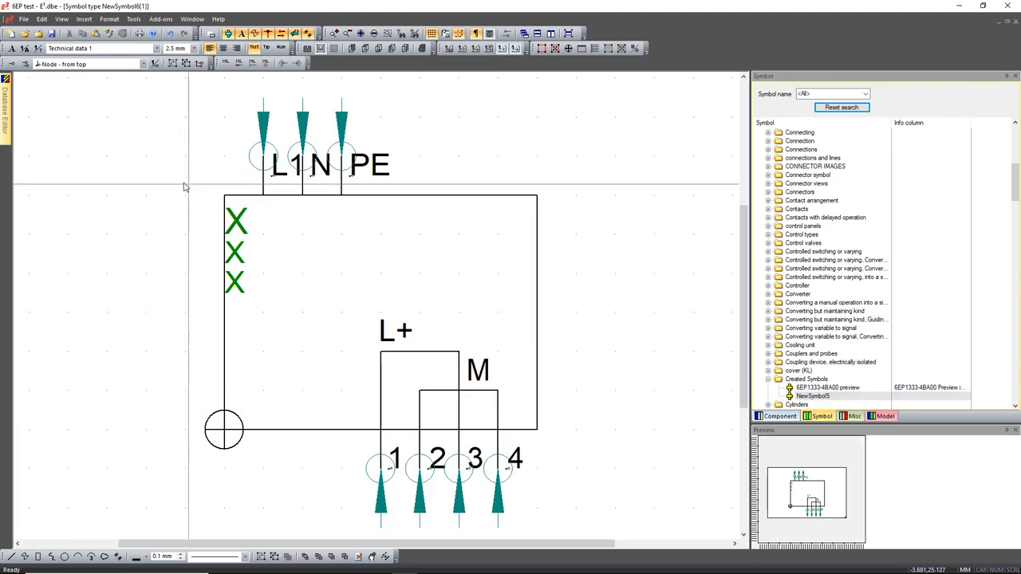
{"action": "mouse_move", "coordinate": [6, 111]}
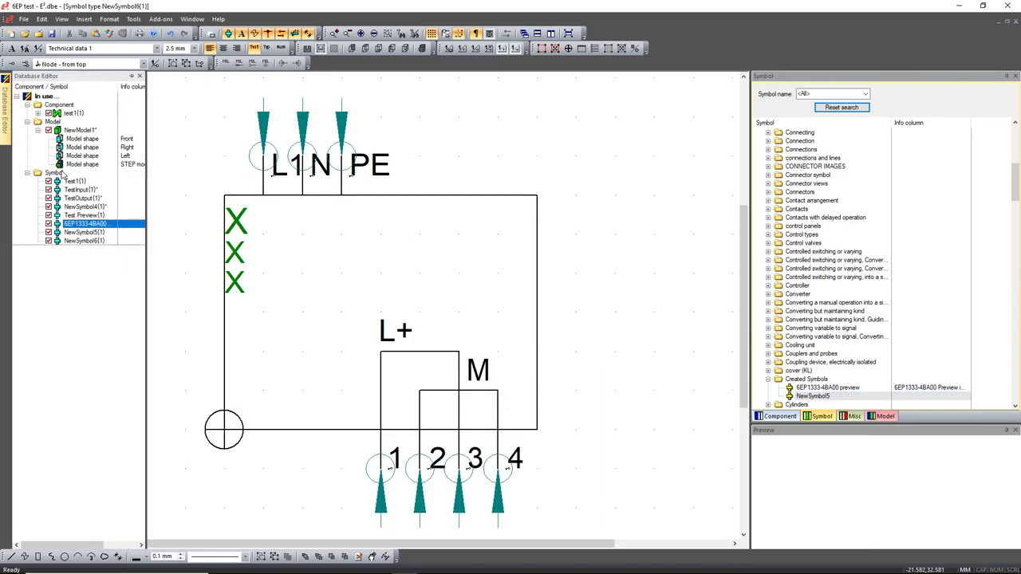
{"action": "left_click", "coordinate": [88, 240]}
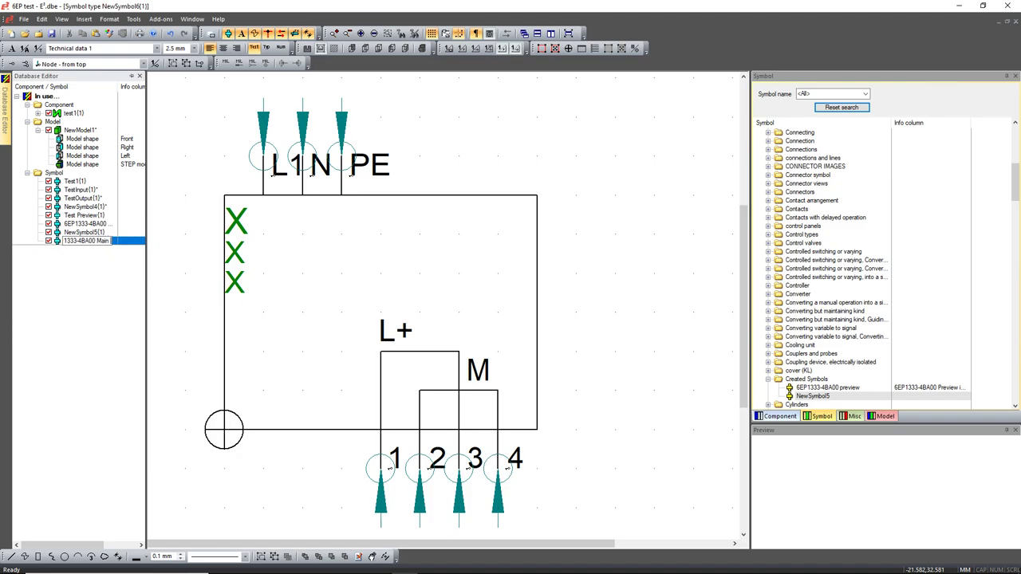
{"action": "key", "text": "Return"}
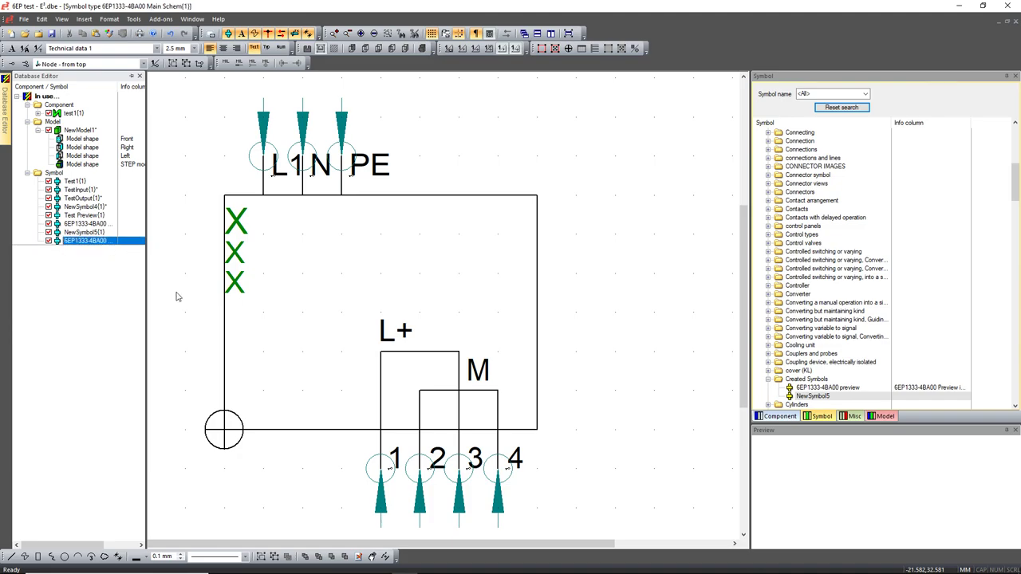
- Save the 6EP1333-4BA00 Main Schem symbol to the database
{"action": "right_click", "coordinate": [179, 250]}
{"action": "left_click", "coordinate": [219, 351]}
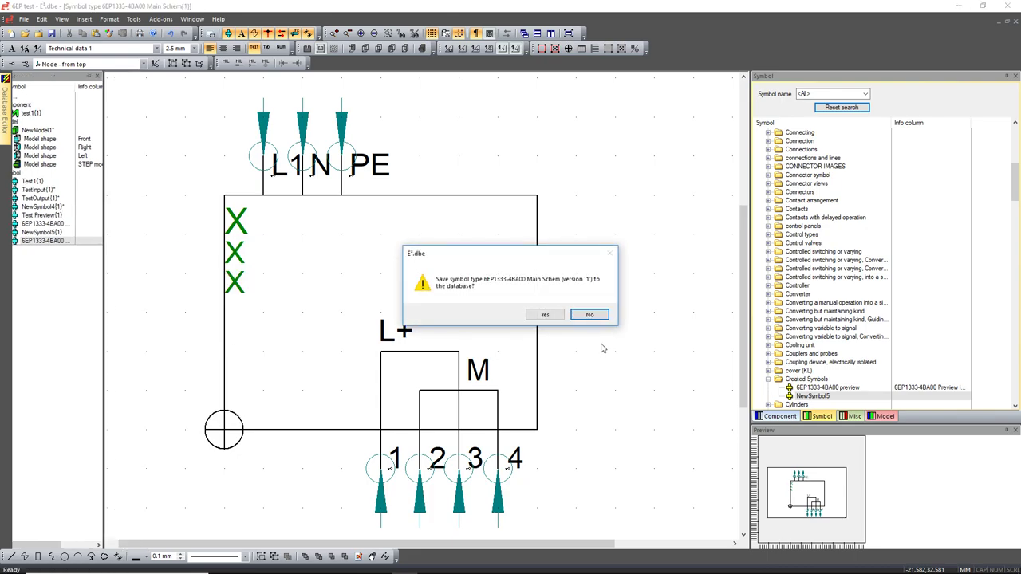
{"action": "left_click", "coordinate": [561, 317]}
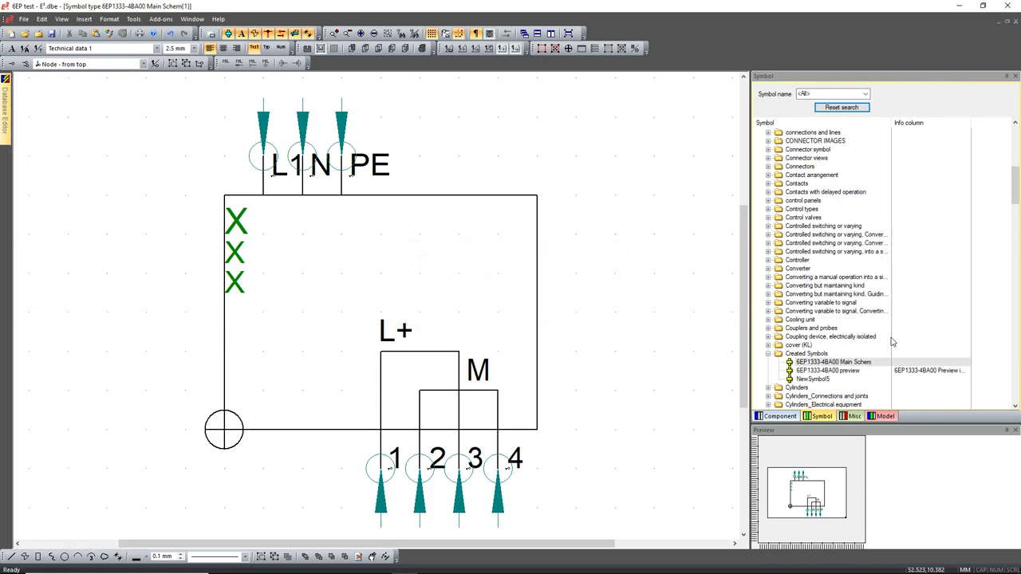
- Permanently delete the symbol NewSymbol5 from the Created Symbols class in the database
{"action": "left_click", "coordinate": [811, 353]}
{"action": "right_click", "coordinate": [811, 353]}
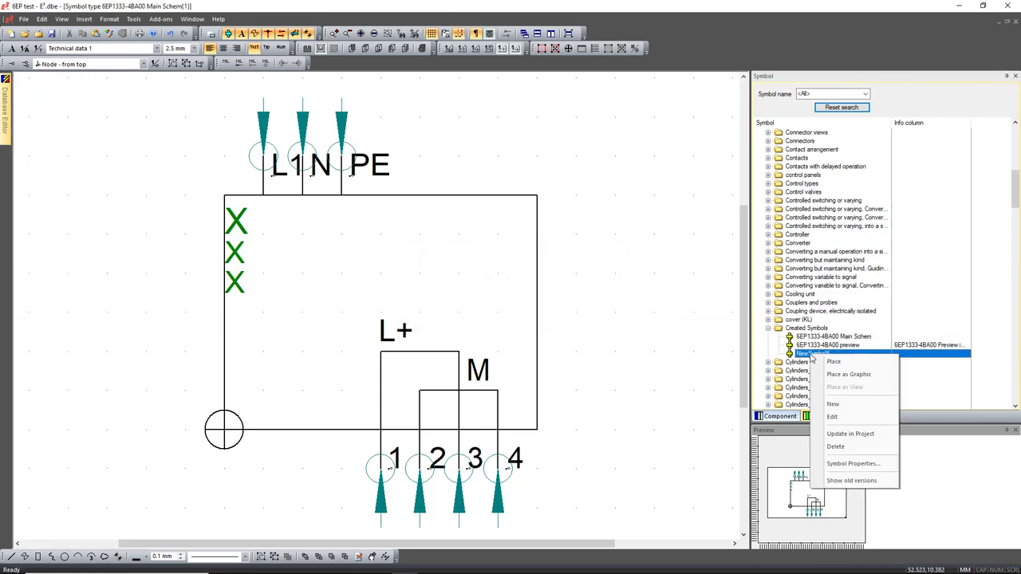
{"action": "left_click", "coordinate": [859, 447]}
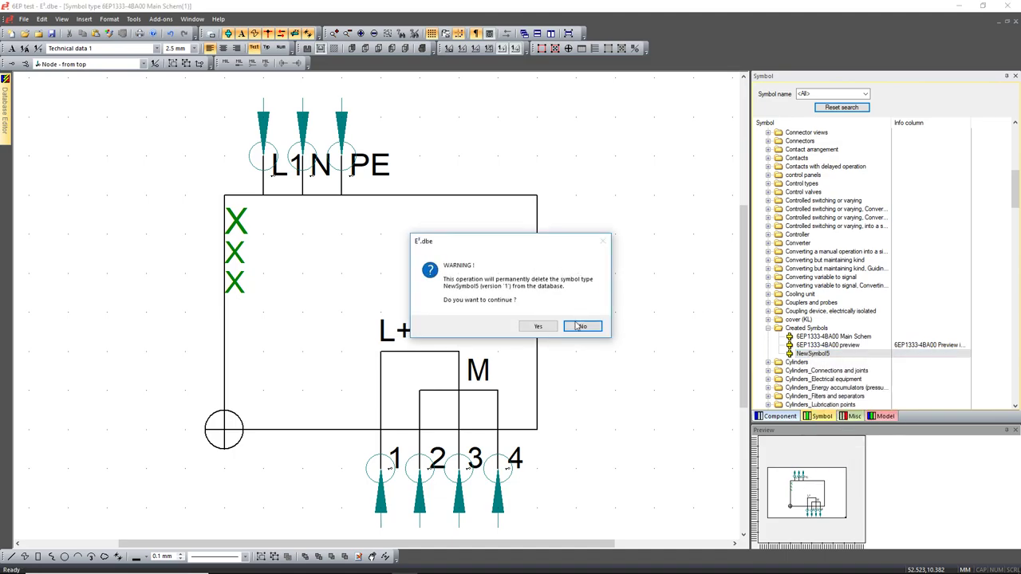
{"action": "left_click", "coordinate": [551, 326]}
{"action": "left_click", "coordinate": [541, 323]}
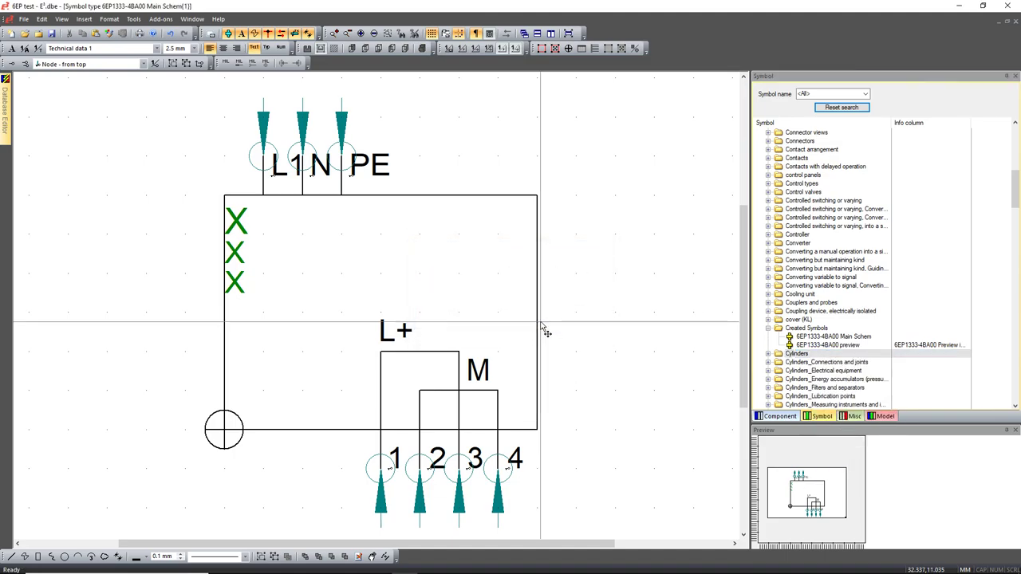
- Delete the leftover NewSymbol5 entry from the symbols in use in the Database Editor
{"action": "mouse_move", "coordinate": [3, 122]}
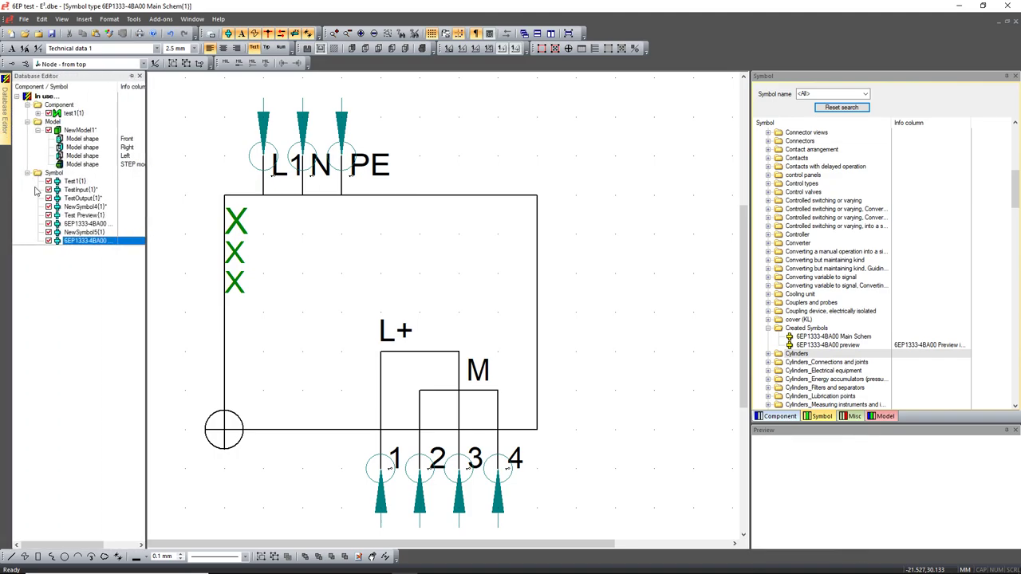
{"action": "right_click", "coordinate": [79, 238]}
{"action": "left_click", "coordinate": [113, 271]}
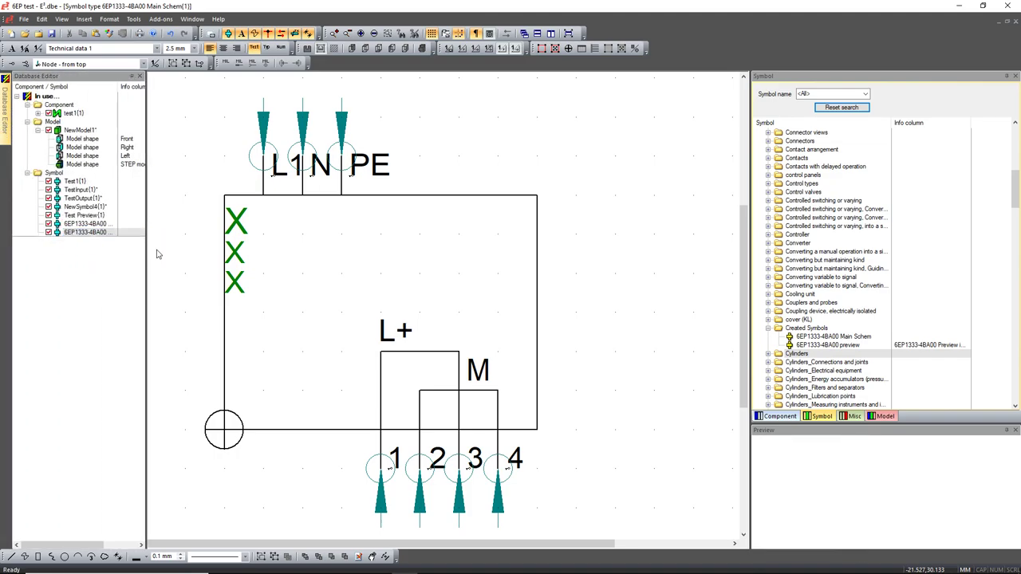
- Create new symbols based on 6EP1333-4BA00 preview and on 6EP1333-4BA00 Main Schem
{"action": "scroll", "coordinate": [186, 249], "scroll_direction": "down", "scroll_amount": 3}
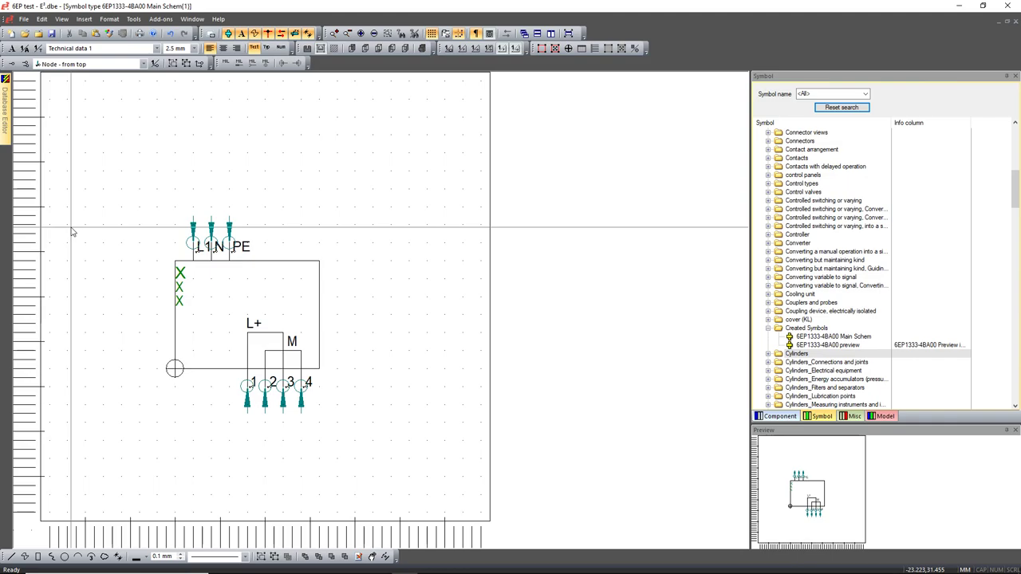
{"action": "right_click", "coordinate": [817, 345]}
{"action": "left_click", "coordinate": [855, 397]}
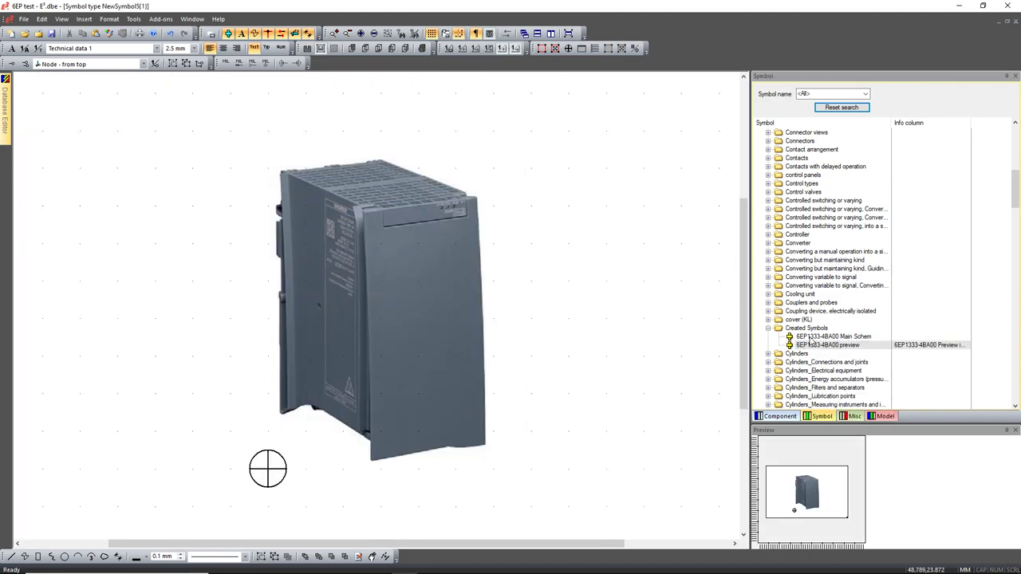
{"action": "right_click", "coordinate": [810, 338]}
{"action": "left_click", "coordinate": [849, 388]}
- Delete the unneeded copy of the preview symbol, NewSymbol5, from the symbols in use
{"action": "mouse_move", "coordinate": [8, 131]}
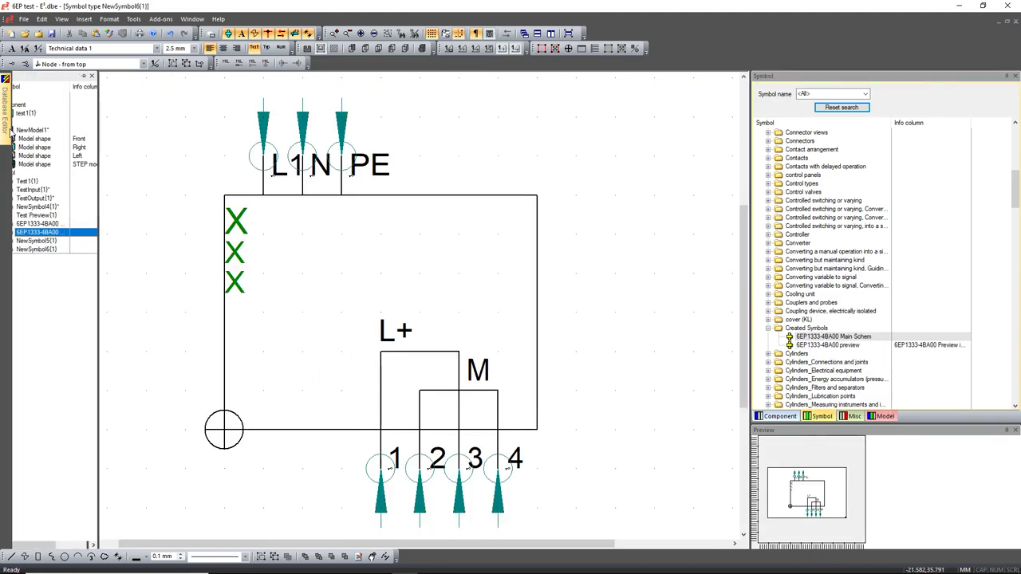
{"action": "right_click", "coordinate": [76, 241]}
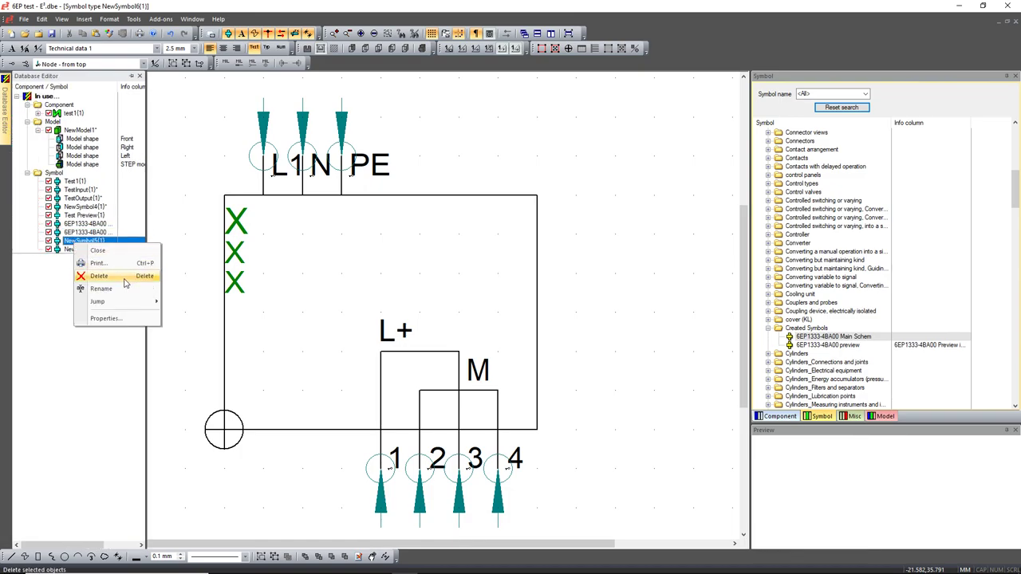
{"action": "left_click", "coordinate": [124, 278]}
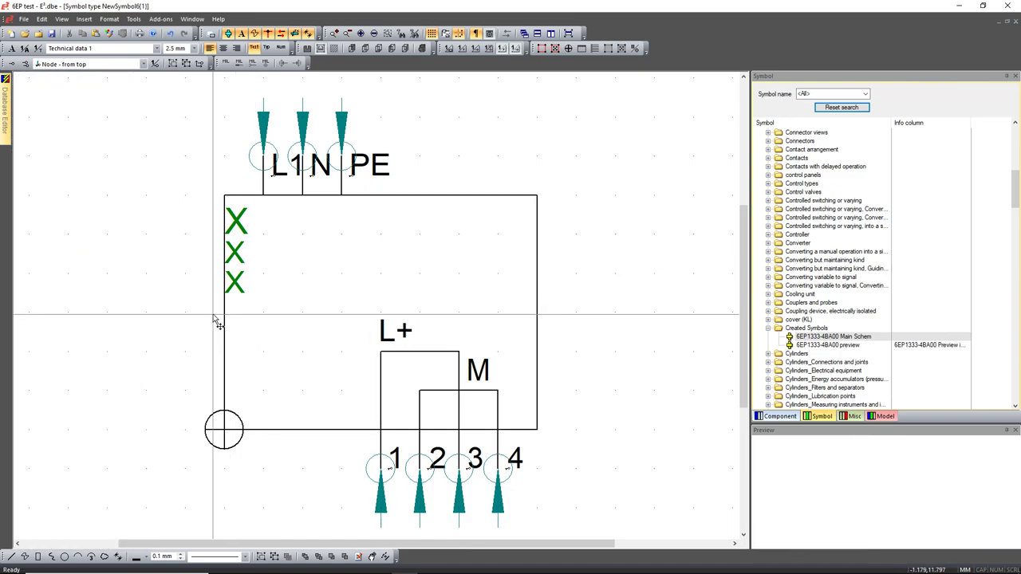
- Examine the class, pin numbers and fixed texts in the properties of NewSymbol6, and close them without changes
{"action": "scroll", "coordinate": [211, 315], "scroll_direction": "down", "scroll_amount": 3}
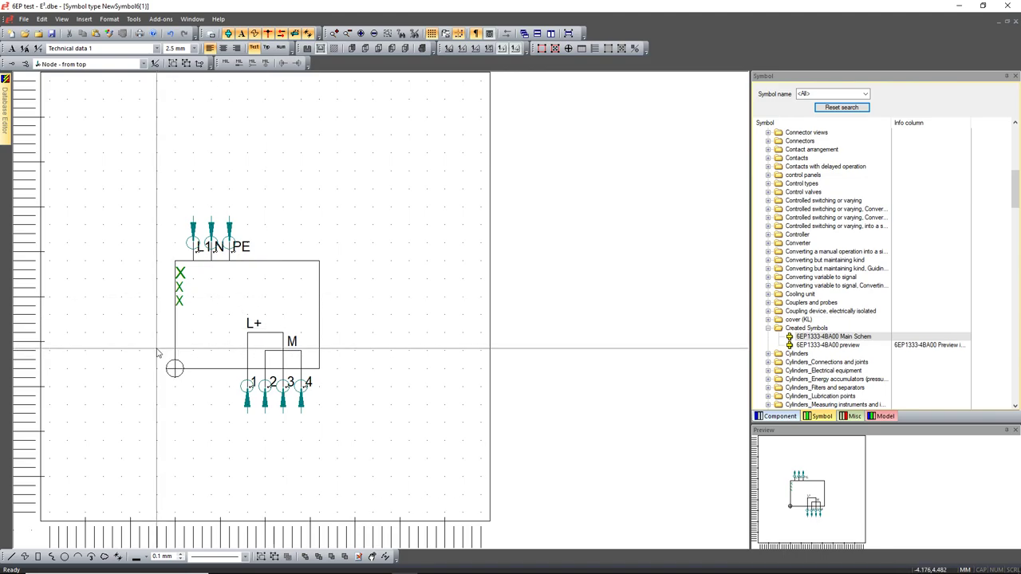
{"action": "right_click", "coordinate": [105, 268]}
{"action": "left_click", "coordinate": [166, 441]}
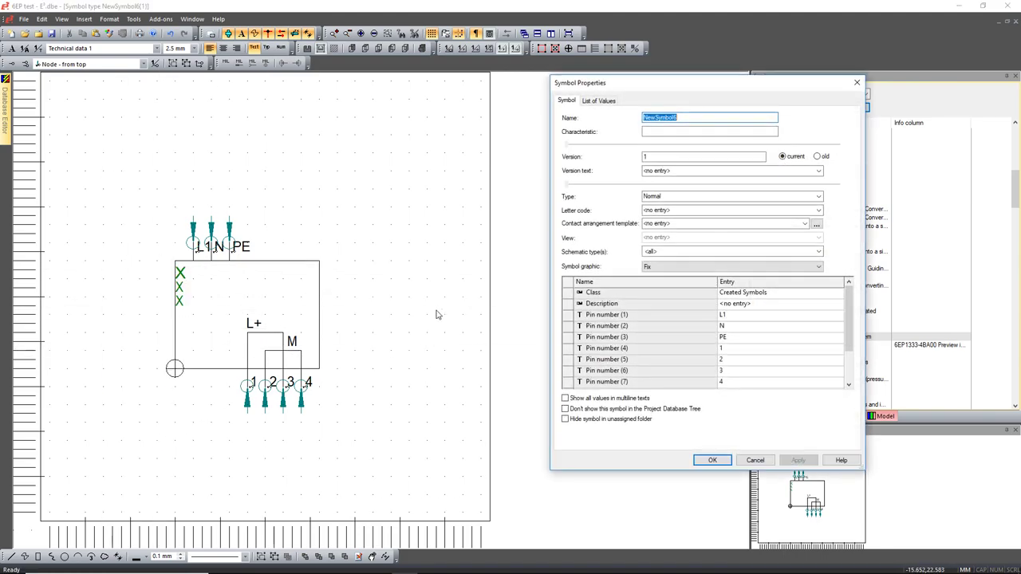
{"action": "scroll", "coordinate": [710, 363], "scroll_direction": "down", "scroll_amount": 3}
{"action": "scroll", "coordinate": [734, 335], "scroll_direction": "up", "scroll_amount": 3}
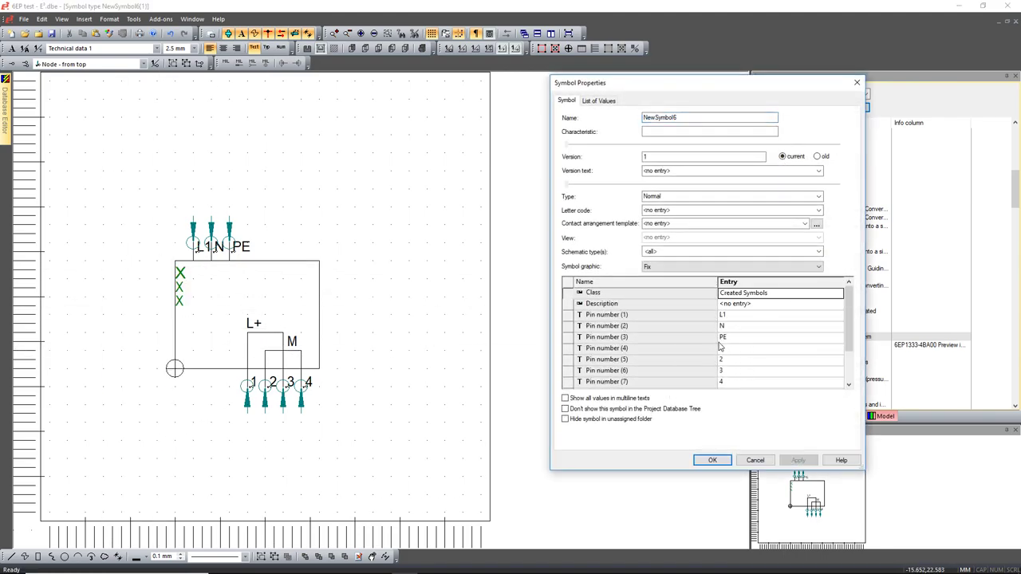
{"action": "scroll", "coordinate": [760, 293], "scroll_direction": "down", "scroll_amount": 3}
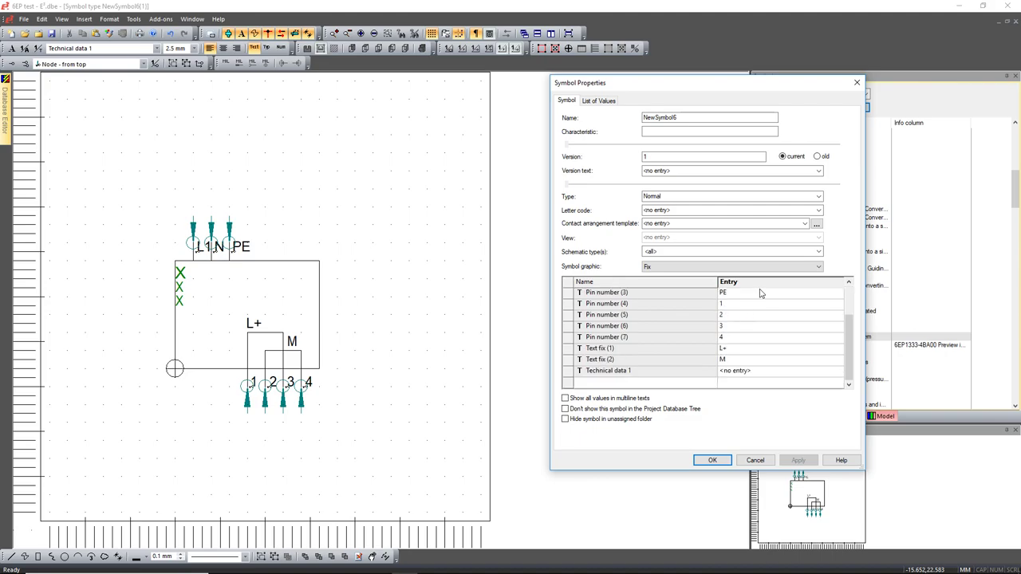
{"action": "left_click", "coordinate": [856, 84]}
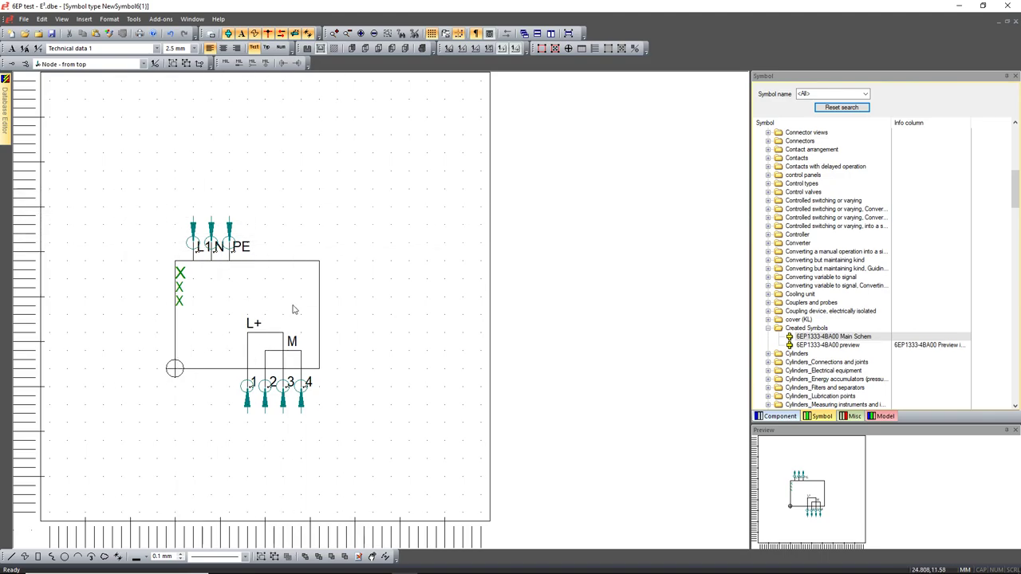
- Delete output nodes 1 to 4 with their lines and the L+ and M texts, and shorten the rectangle to just below the X texts
{"action": "left_click_drag", "start_coordinate": [128, 321], "coordinate": [413, 456]}
{"action": "key", "text": "Delete"}
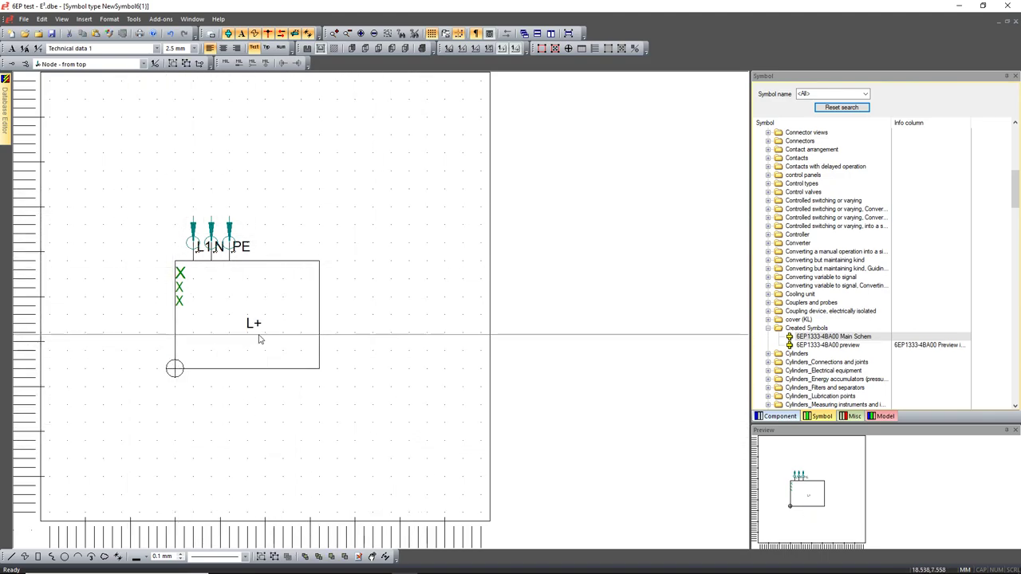
{"action": "left_click", "coordinate": [250, 369]}
{"action": "left_click_drag", "start_coordinate": [247, 369], "coordinate": [246, 314]}
{"action": "left_click", "coordinate": [275, 397]}
- Insert the text INPUT as Text fix, Arial 2.5 mm, in the upper right corner of the rectangle
{"action": "key", "text": "z"}
{"action": "left_click_drag", "start_coordinate": [93, 174], "coordinate": [464, 372]}
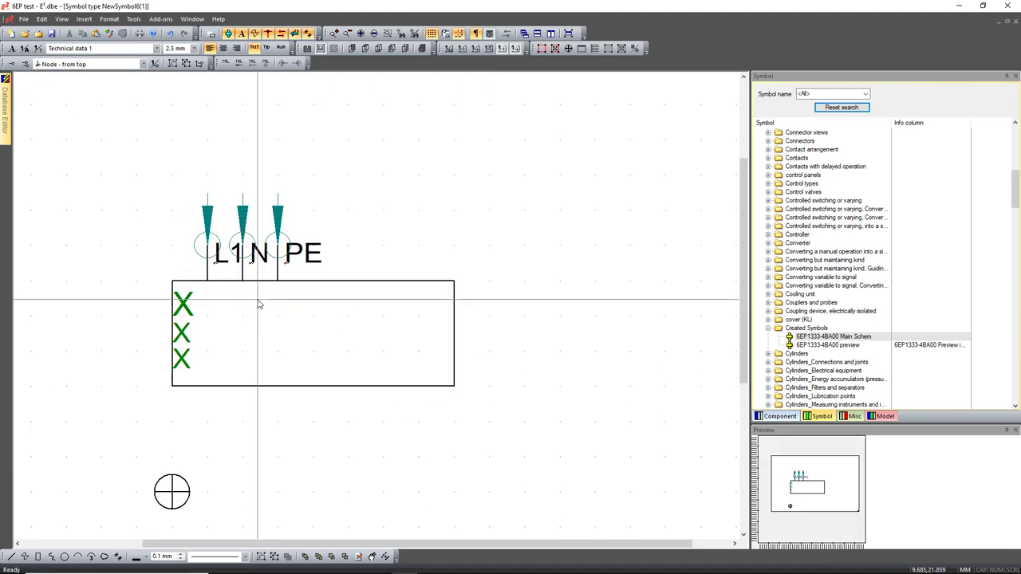
{"action": "left_click", "coordinate": [152, 174]}
{"action": "left_click", "coordinate": [554, 125]}
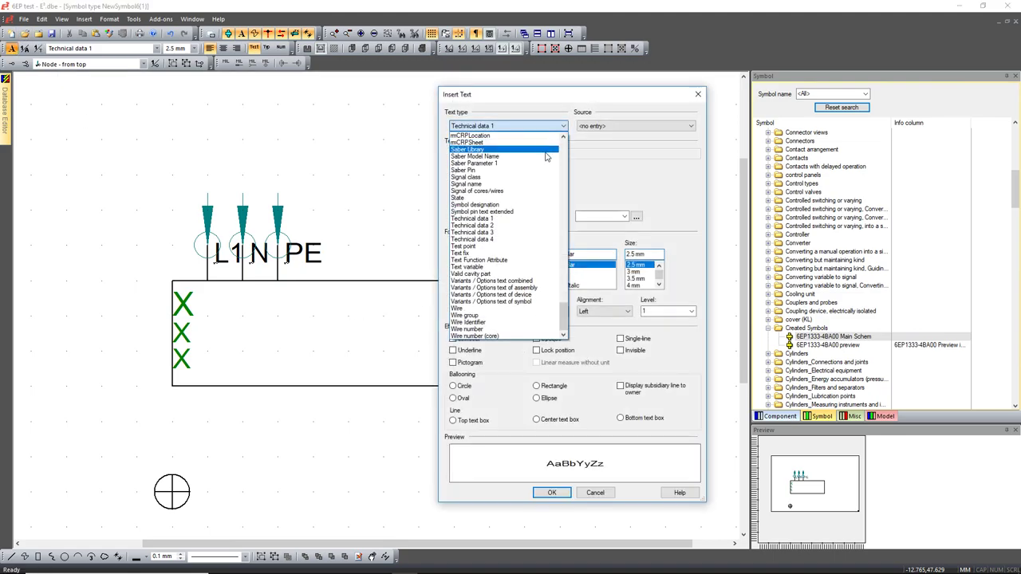
{"action": "left_click", "coordinate": [478, 252]}
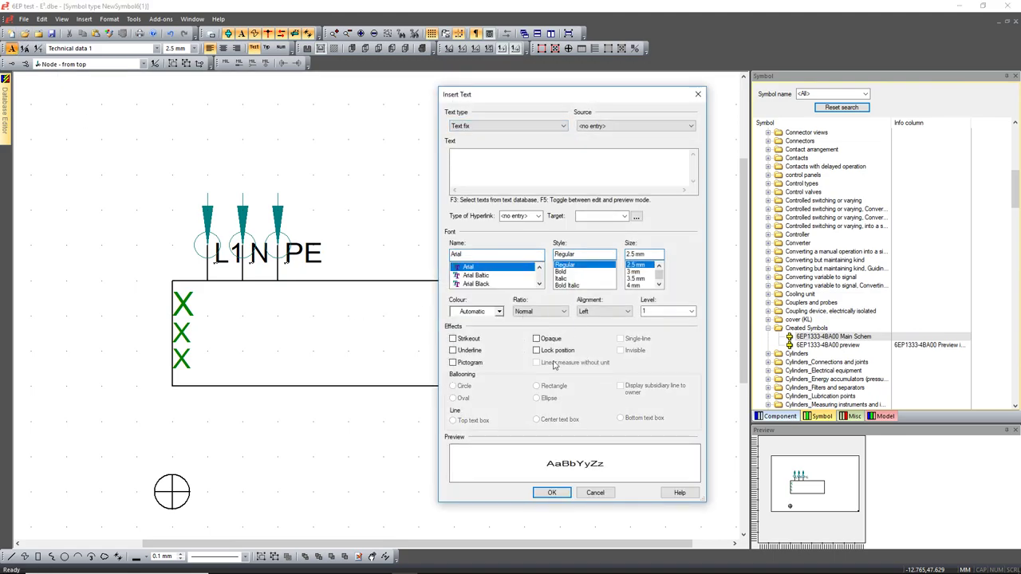
{"action": "left_click", "coordinate": [514, 189]}
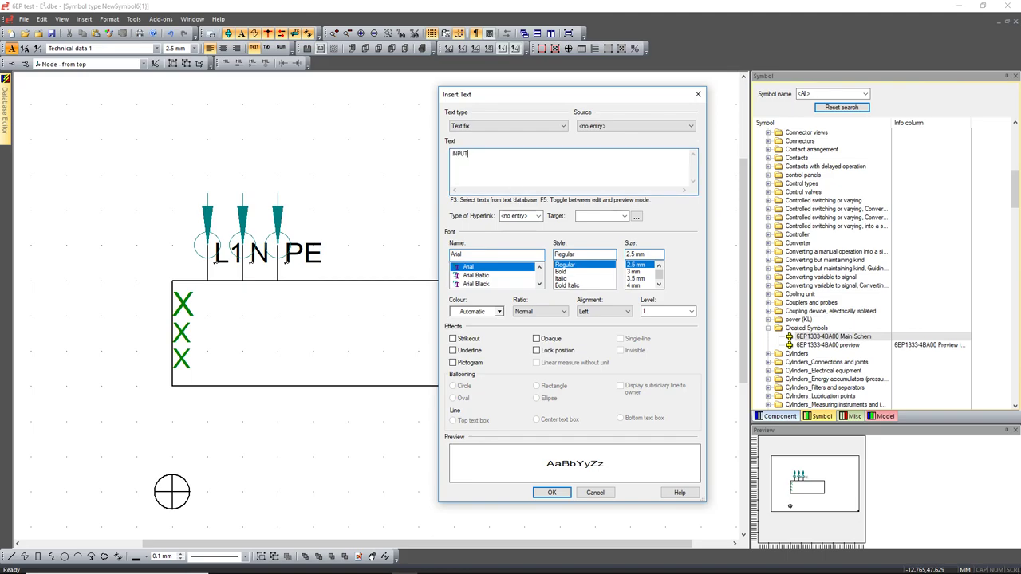
{"action": "left_click", "coordinate": [564, 494]}
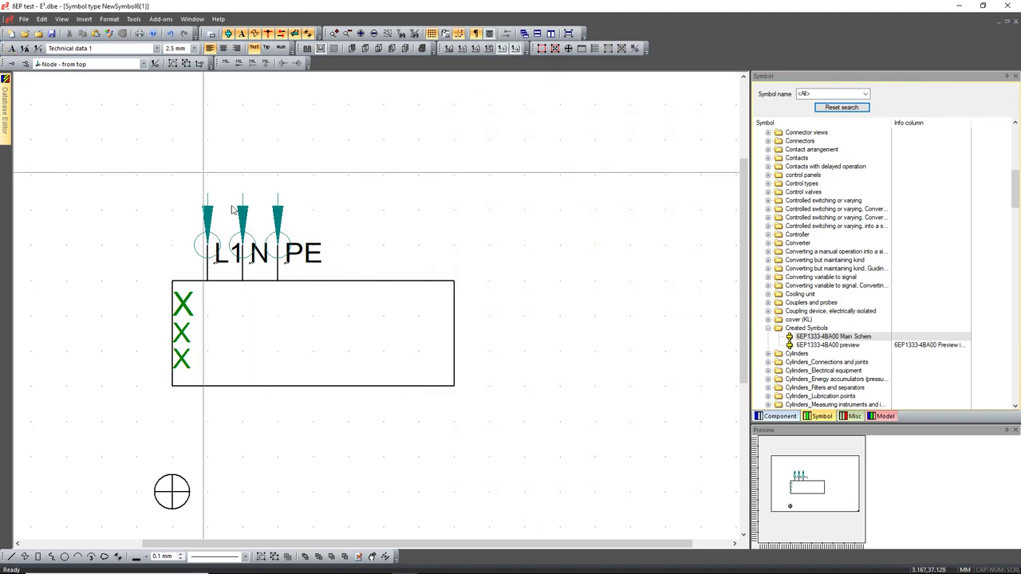
{"action": "left_click", "coordinate": [366, 305]}
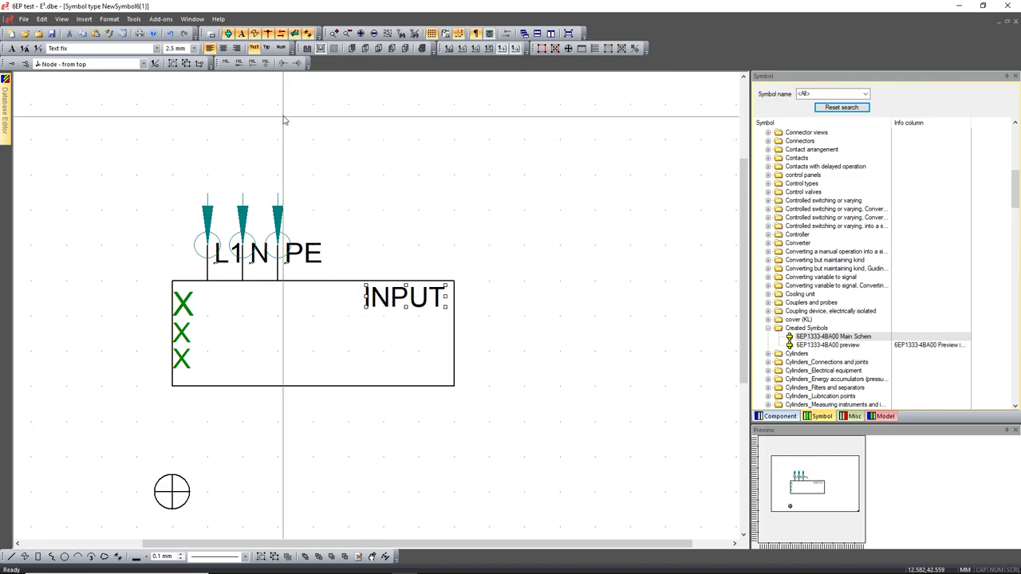
- Check the text types of the symbol's texts and switch back to displaying their contents
{"action": "left_click", "coordinate": [267, 48]}
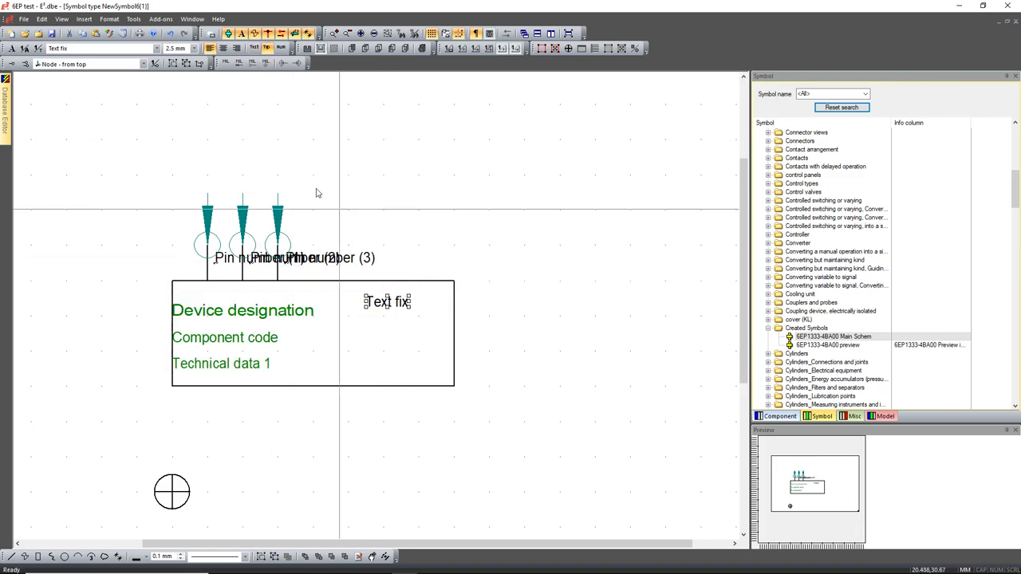
{"action": "left_click", "coordinate": [254, 48]}
{"action": "mouse_move", "coordinate": [404, 301]}
{"action": "left_mouse_down"}
{"action": "mouse_move", "coordinate": [396, 299]}
{"action": "mouse_move", "coordinate": [399, 309]}
{"action": "mouse_move", "coordinate": [415, 286]}
{"action": "mouse_move", "coordinate": [397, 310]}
{"action": "mouse_move", "coordinate": [407, 308]}
{"action": "left_mouse_up"}
{"action": "left_click", "coordinate": [5, 111]}
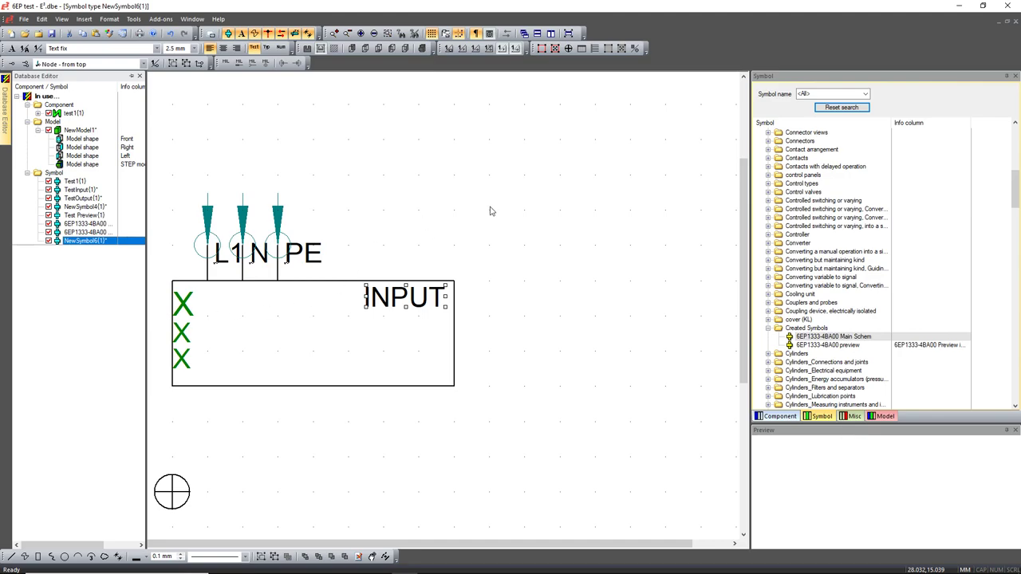
- Check the text properties of the middle and lowest X texts in the rectangle and close them without changes
{"action": "left_click", "coordinate": [187, 360]}
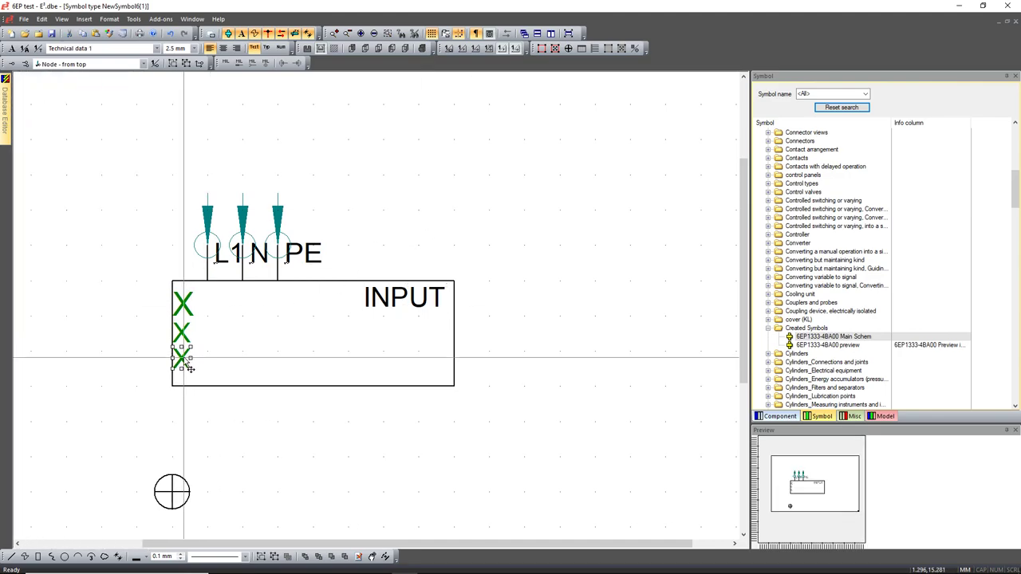
{"action": "left_click", "coordinate": [185, 335]}
{"action": "double_click", "coordinate": [185, 335]}
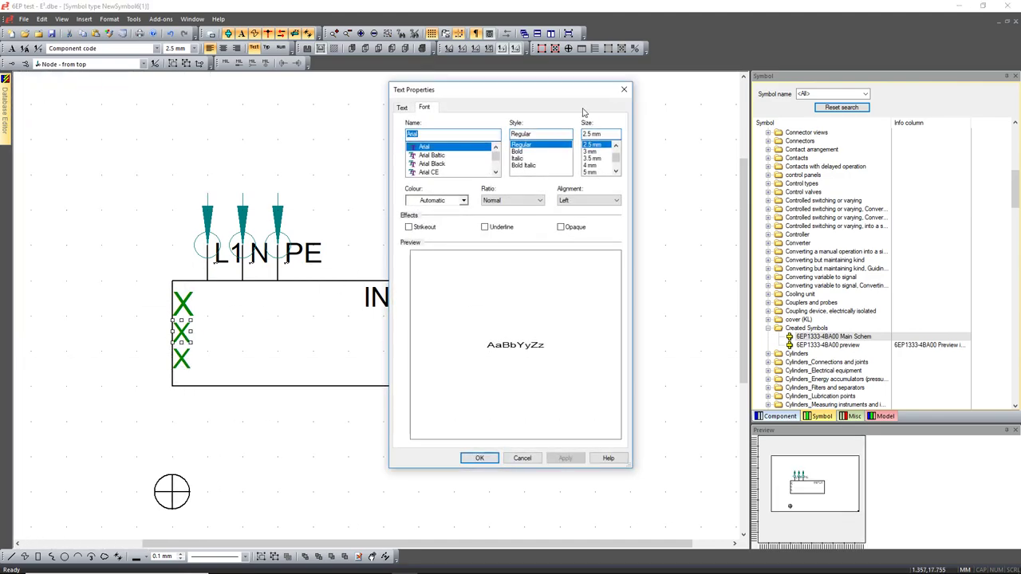
{"action": "left_click", "coordinate": [407, 110]}
{"action": "left_click", "coordinate": [623, 90]}
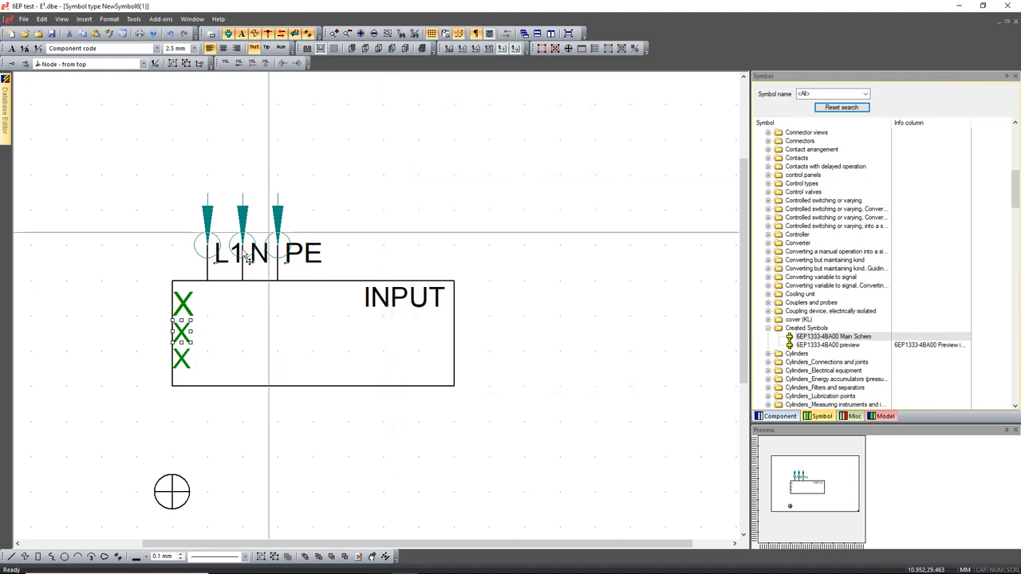
{"action": "double_click", "coordinate": [183, 357]}
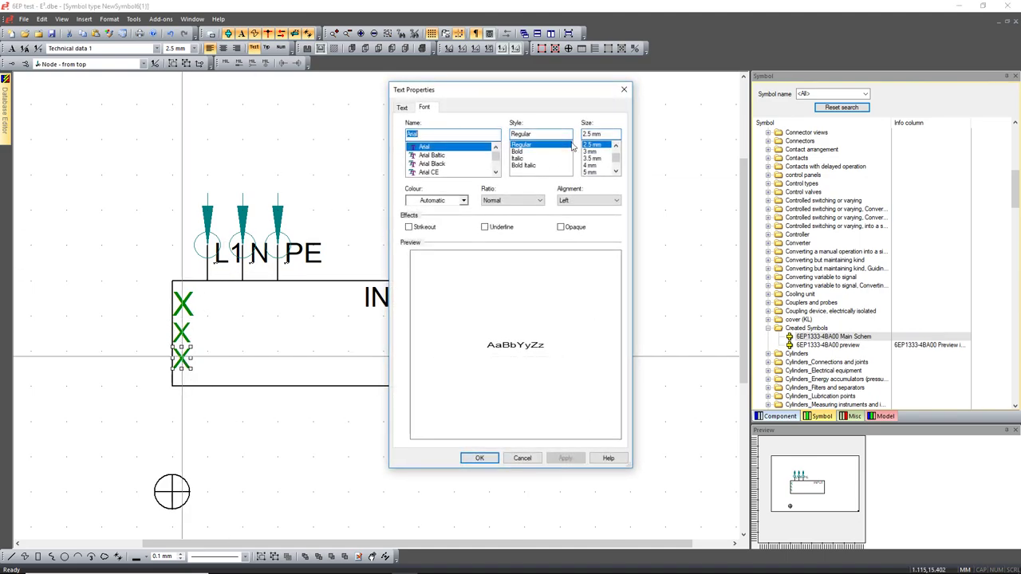
{"action": "left_click", "coordinate": [624, 89]}
- Move the Technical data 1 text to the rectangle's right edge below INPUT and set its alignment to Right
{"action": "left_click_drag", "start_coordinate": [182, 358], "coordinate": [437, 333]}
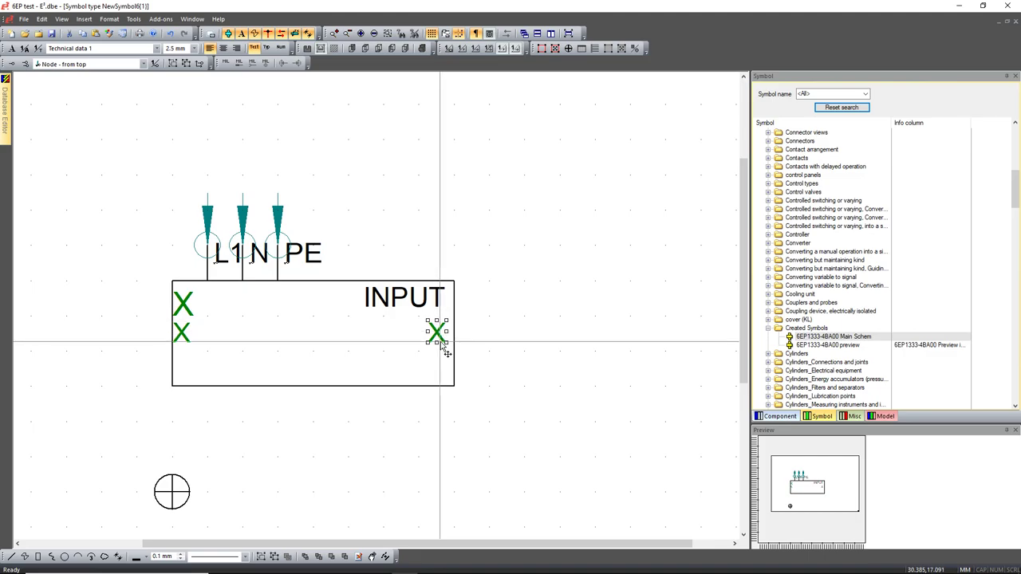
{"action": "left_click", "coordinate": [479, 345]}
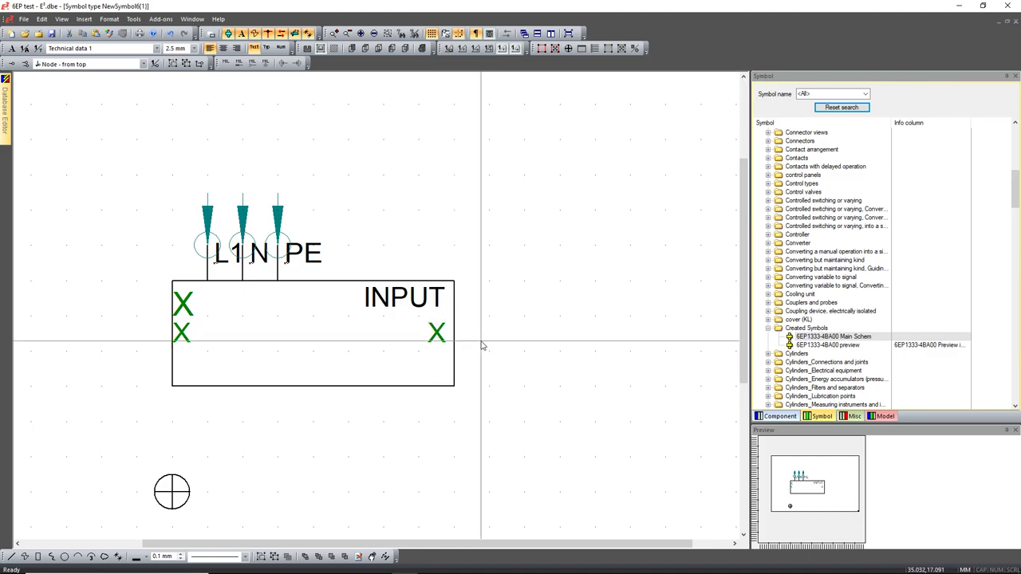
{"action": "double_click", "coordinate": [436, 332]}
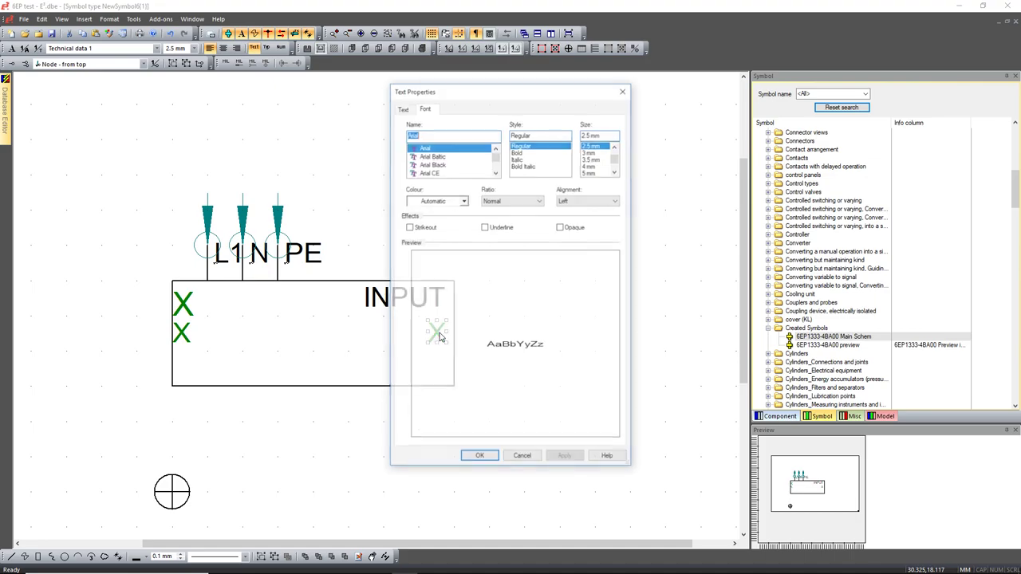
{"action": "left_click", "coordinate": [563, 201]}
{"action": "left_click", "coordinate": [572, 226]}
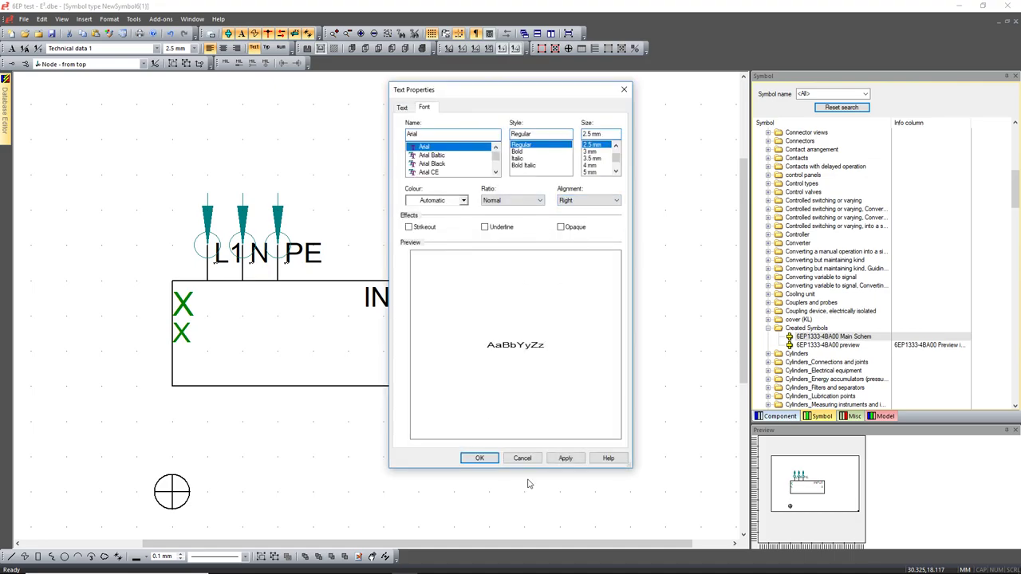
{"action": "left_click", "coordinate": [495, 460]}
{"action": "left_click_drag", "start_coordinate": [421, 335], "coordinate": [449, 301]}
{"action": "left_click_drag", "start_coordinate": [451, 304], "coordinate": [452, 305]}
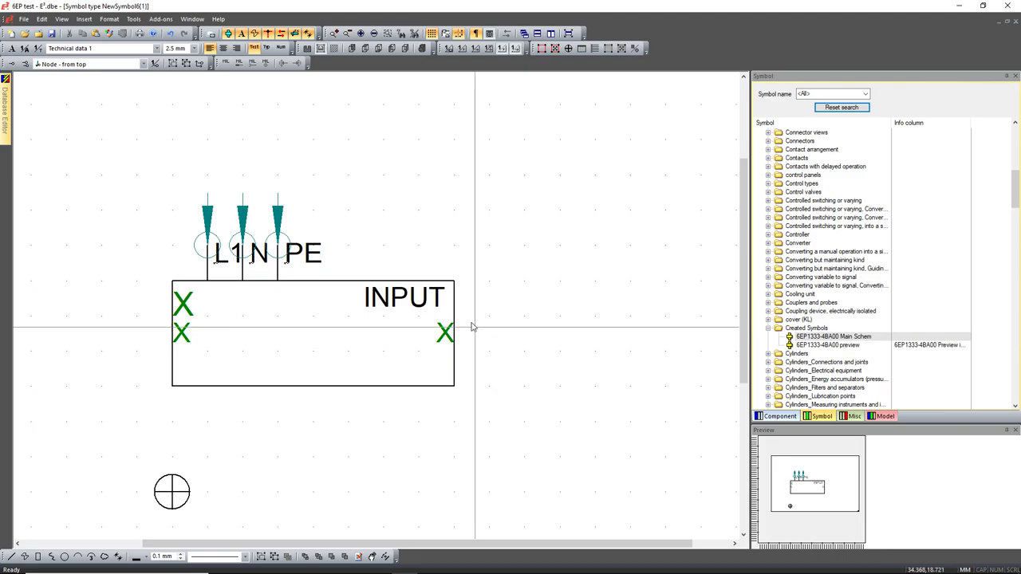
- Shift the INPUT text slightly down and left, and raise the rectangle's lower edge to just below the X texts
{"action": "left_click", "coordinate": [409, 292]}
{"action": "left_click_drag", "start_coordinate": [409, 290], "coordinate": [397, 299]}
{"action": "left_click", "coordinate": [603, 287]}
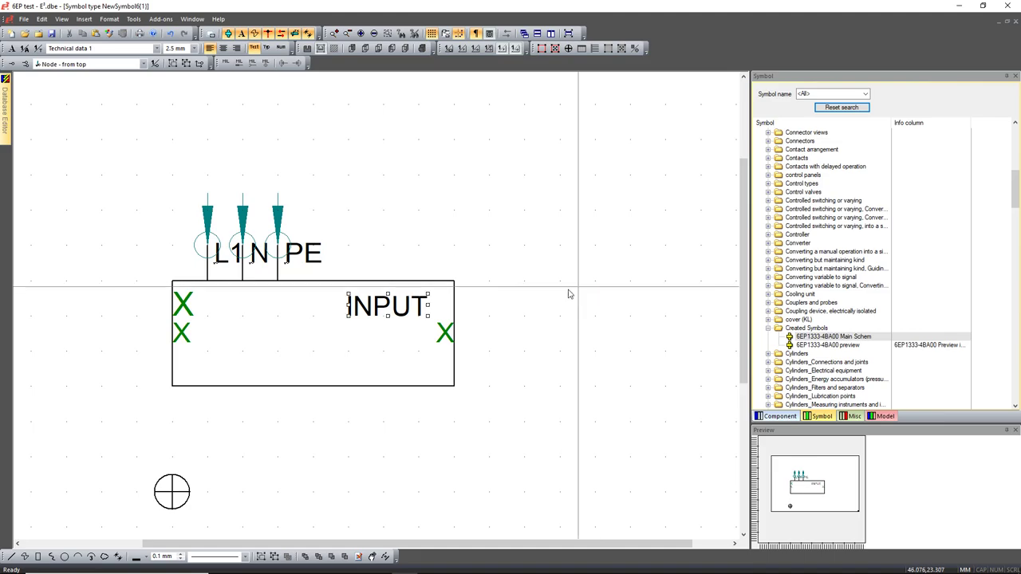
{"action": "left_click", "coordinate": [314, 385]}
{"action": "left_click_drag", "start_coordinate": [314, 386], "coordinate": [312, 353]}
{"action": "left_click", "coordinate": [256, 424]}
{"action": "middle_click_drag", "start_coordinate": [128, 147], "coordinate": [552, 409]}
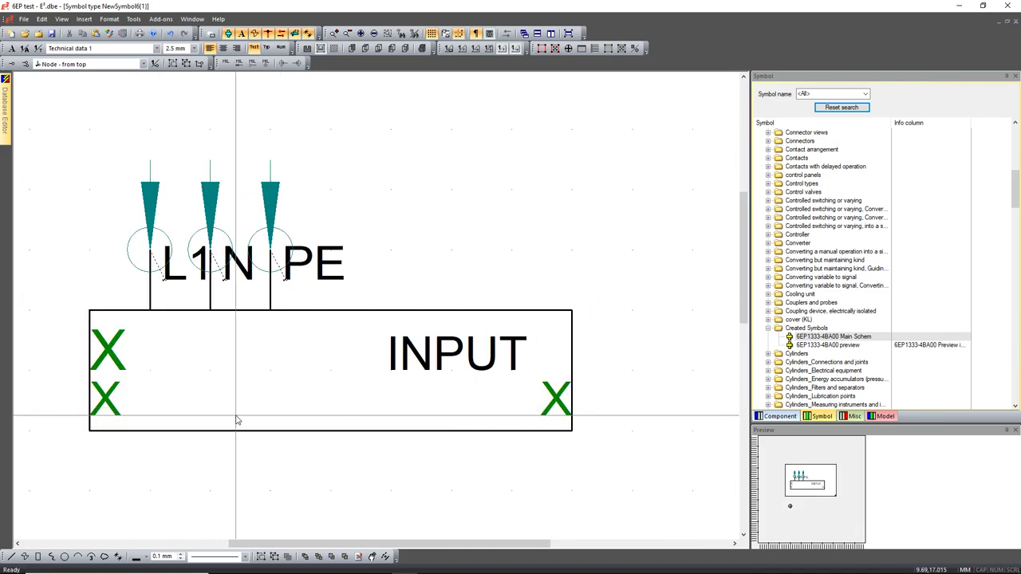
- Move the symbol's origin to the rectangle's lower left corner and create the symbol outline
{"action": "middle_click", "coordinate": [235, 416]}
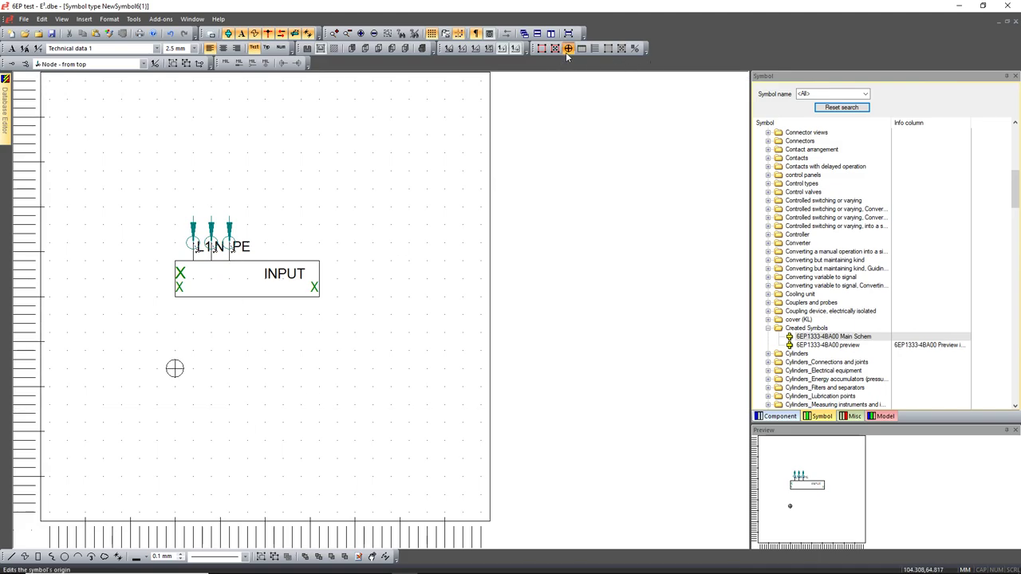
{"action": "left_click_drag", "start_coordinate": [178, 296], "coordinate": [177, 297]}
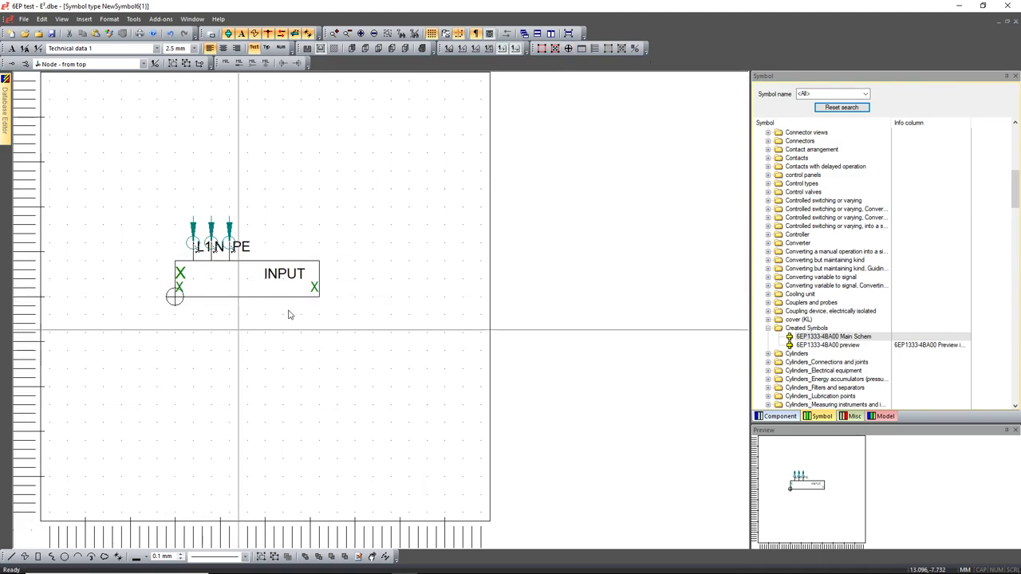
{"action": "left_click", "coordinate": [542, 50]}
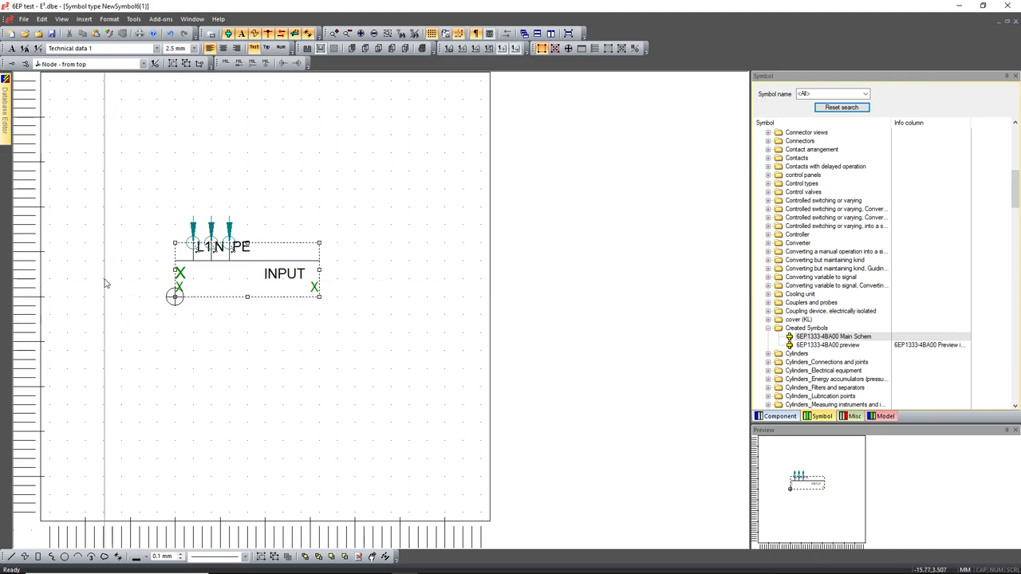
- Rename NewSymbol6 as 6EP1333-4BA00 IP Schem and save it to the database
{"action": "mouse_move", "coordinate": [6, 128]}
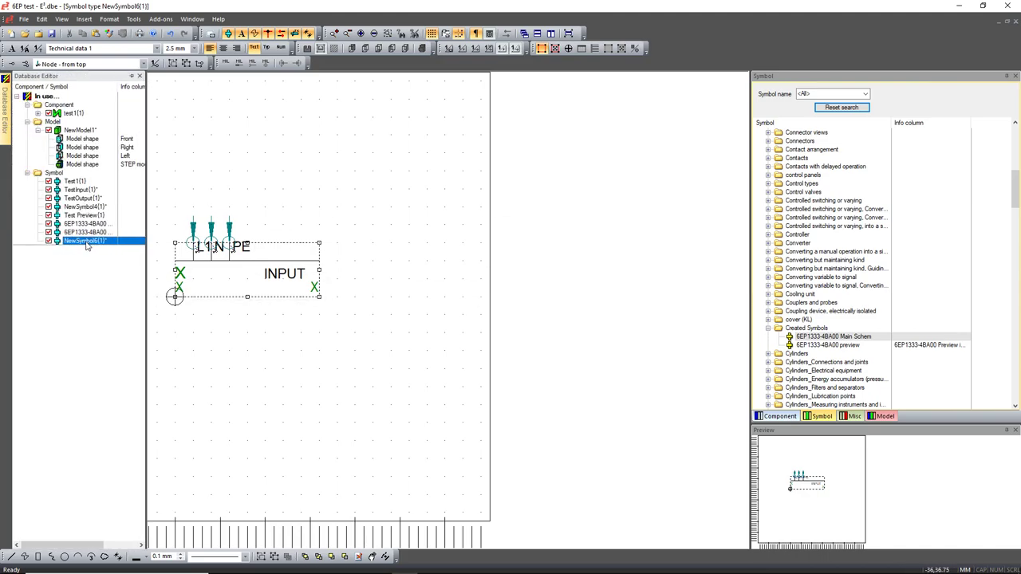
{"action": "left_click", "coordinate": [86, 241]}
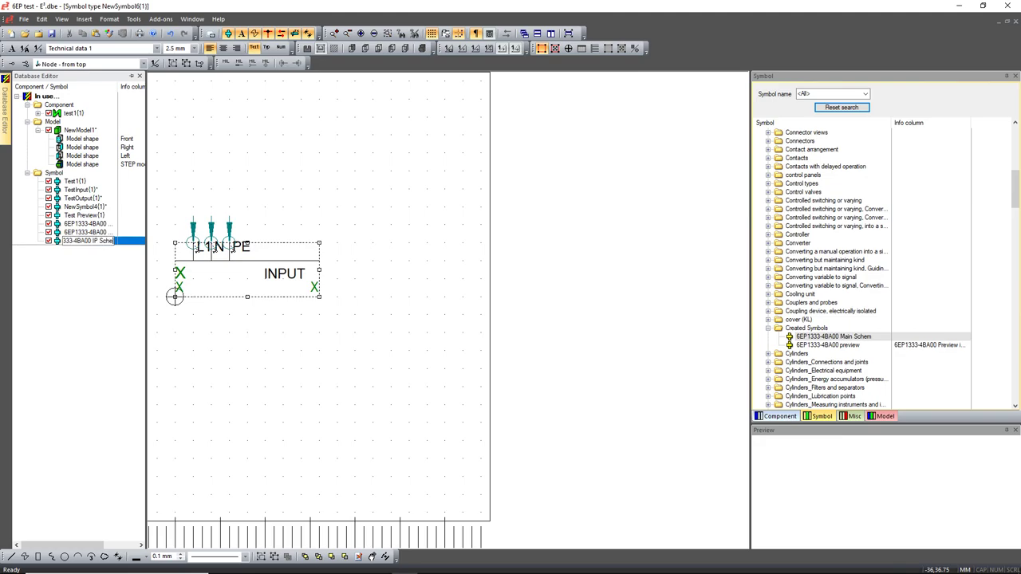
{"action": "right_click", "coordinate": [354, 224]}
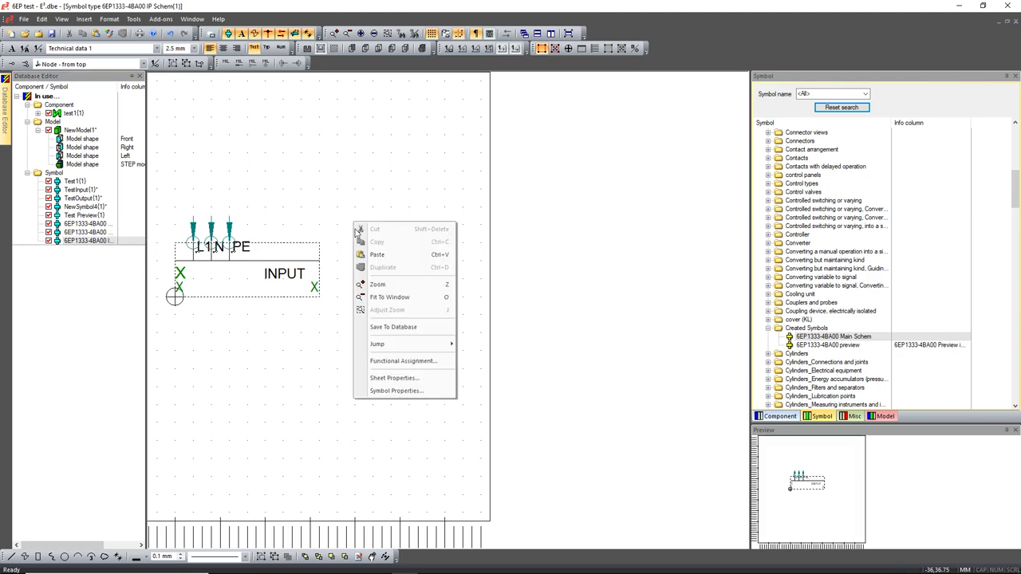
{"action": "left_click", "coordinate": [407, 326]}
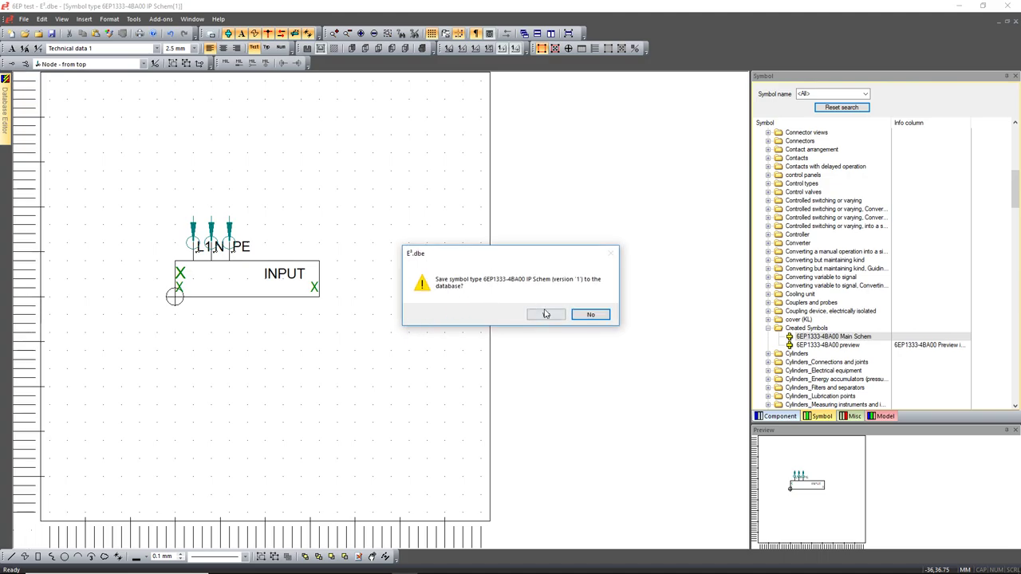
{"action": "left_click", "coordinate": [546, 314]}
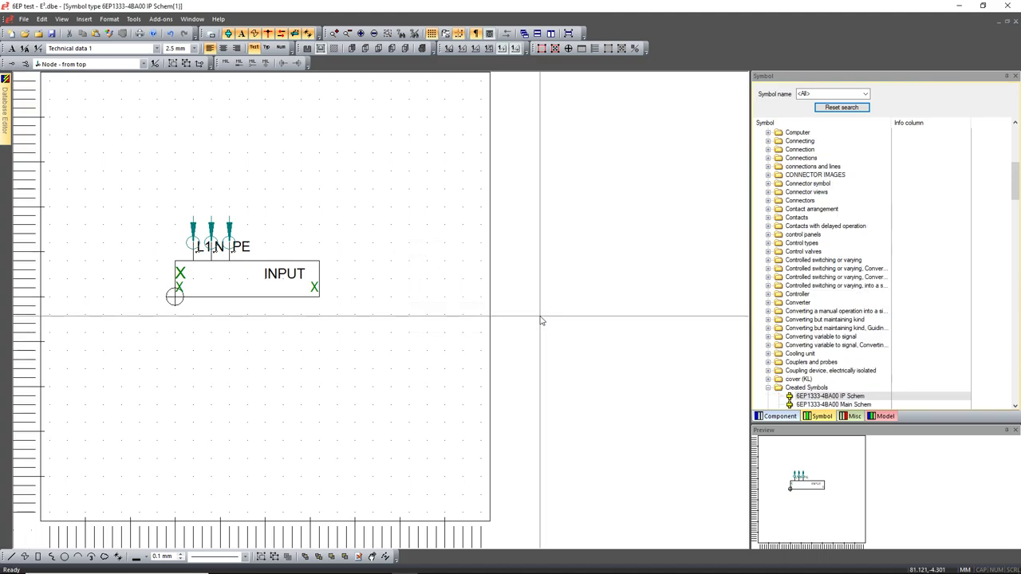
- Create a new symbol based on 6EP1333-4BA00 Main Schem from the Created Symbols folder
{"action": "scroll", "coordinate": [824, 370], "scroll_direction": "down", "scroll_amount": 2}
{"action": "right_click", "coordinate": [828, 356]}
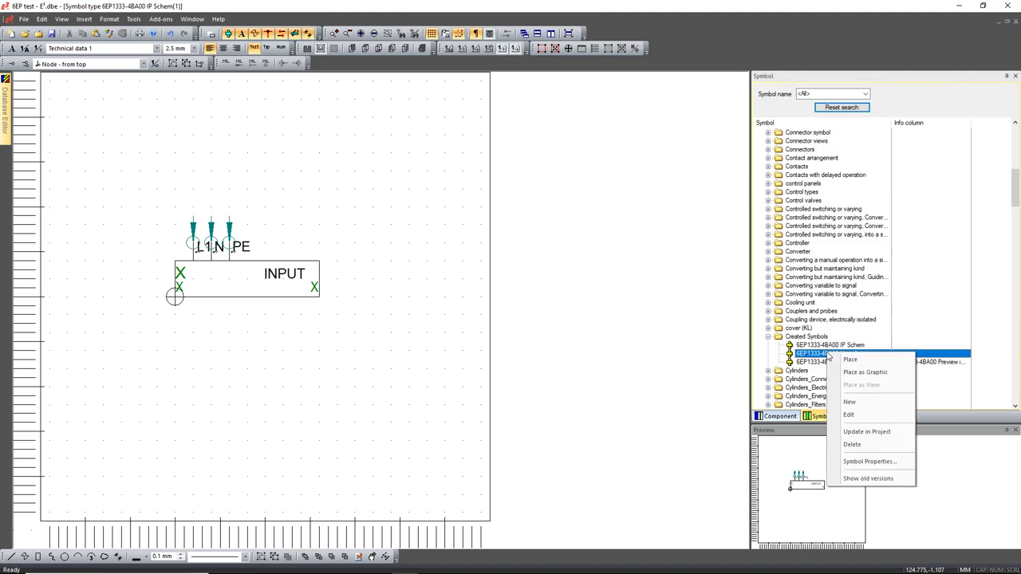
{"action": "left_click", "coordinate": [866, 403]}
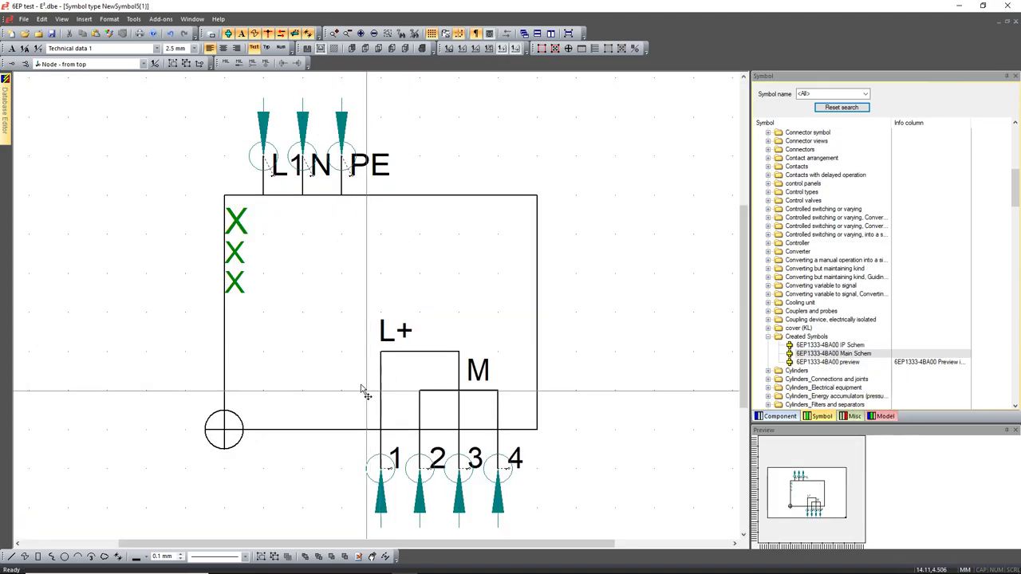
- Move the three X texts together down to the rectangle's lower left corner, just above the origin
{"action": "left_click_drag", "start_coordinate": [301, 308], "coordinate": [226, 205]}
{"action": "left_click", "coordinate": [238, 225]}
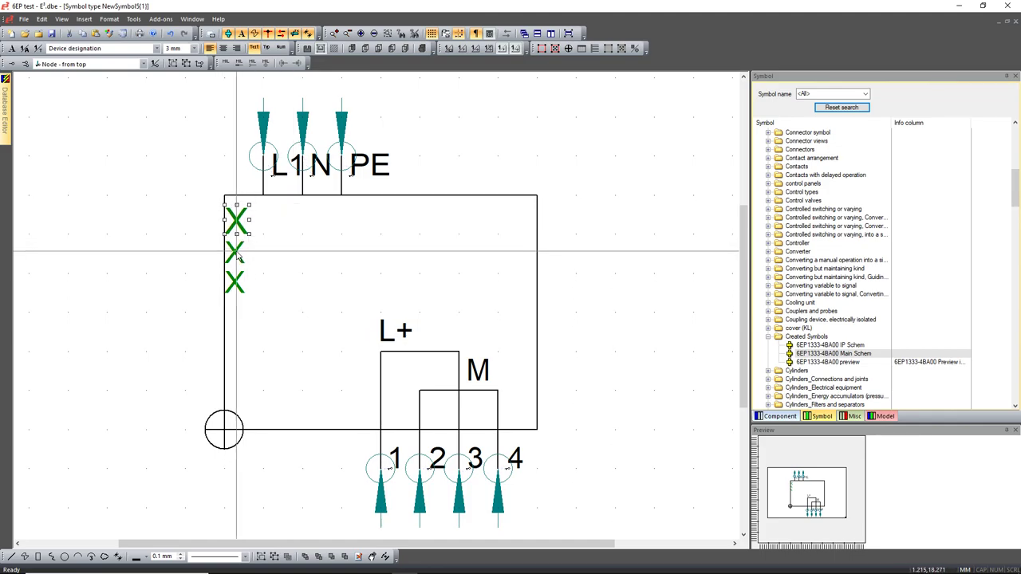
{"action": "left_click", "coordinate": [239, 256], "text": "ctrl"}
{"action": "left_click", "coordinate": [235, 283], "text": "ctrl"}
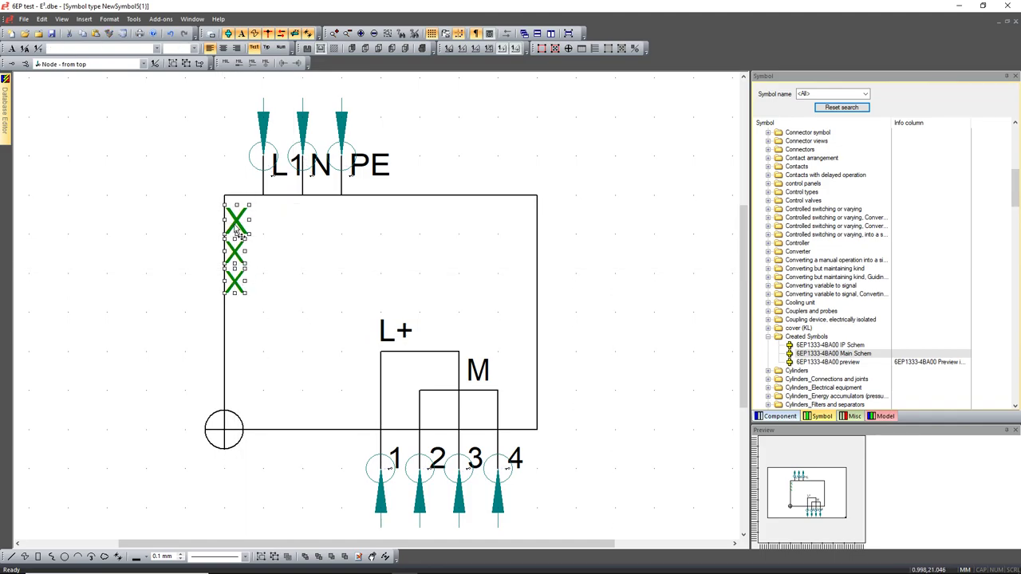
{"action": "left_click_drag", "start_coordinate": [235, 292], "coordinate": [225, 366]}
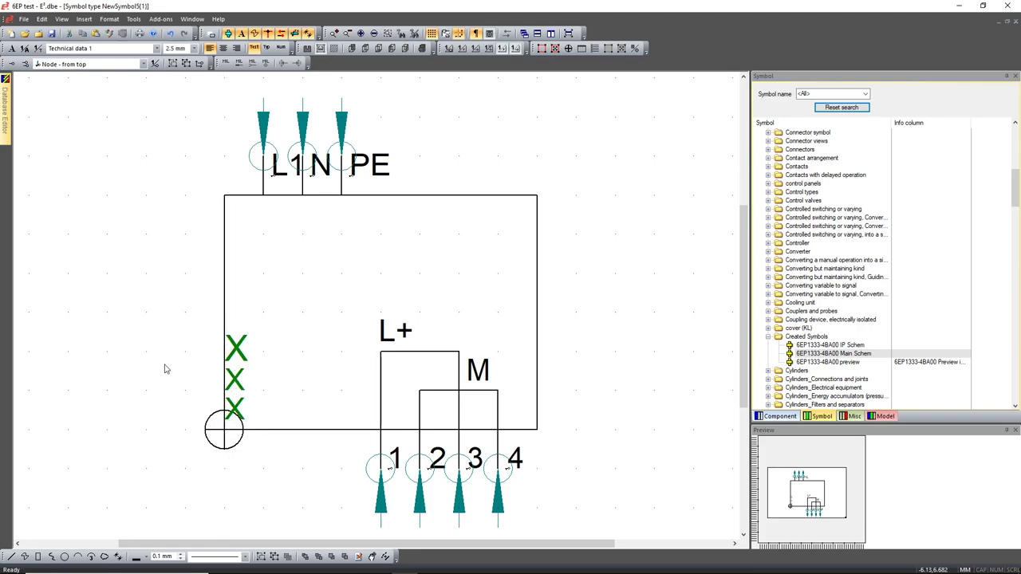
- Delete the L+ and M texts and the lines of outputs 1 to 4 inside the rectangle
{"action": "left_click_drag", "start_coordinate": [367, 309], "coordinate": [522, 422]}
{"action": "key", "text": "Delete"}
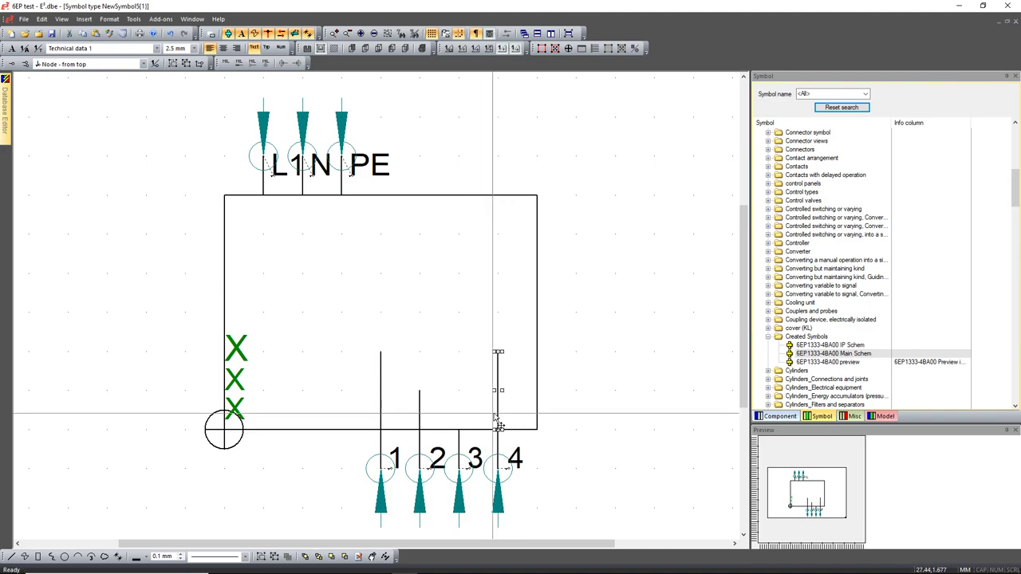
{"action": "left_click", "coordinate": [380, 410]}
{"action": "key", "text": "Delete"}
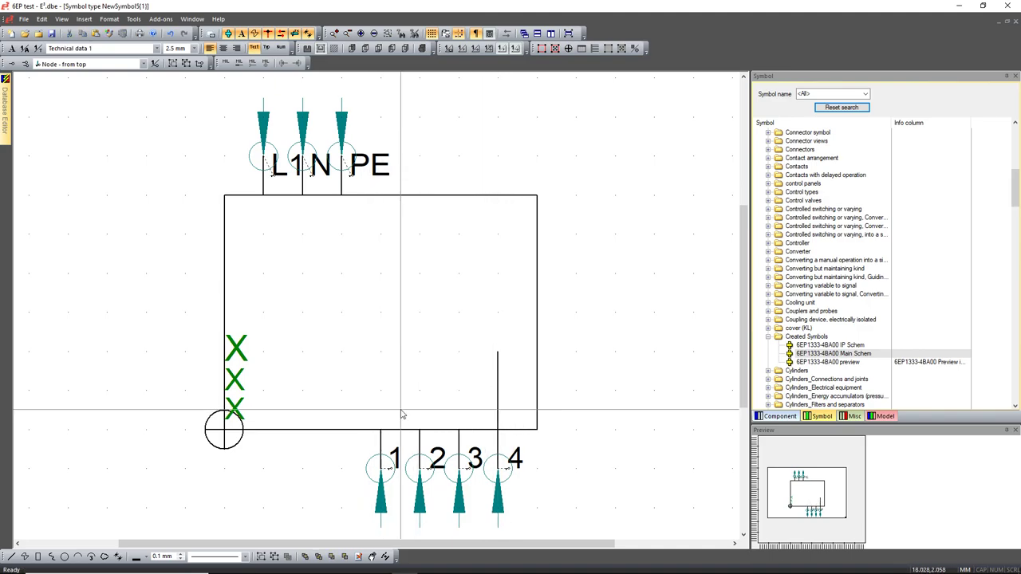
{"action": "left_click", "coordinate": [498, 397]}
{"action": "key", "text": "Delete"}
- Delete input nodes L1, N and PE with their lines, and lower the rectangle's upper edge toward the X texts
{"action": "left_click_drag", "start_coordinate": [202, 102], "coordinate": [383, 312]}
{"action": "key", "text": "Delete"}
{"action": "left_click", "coordinate": [418, 197]}
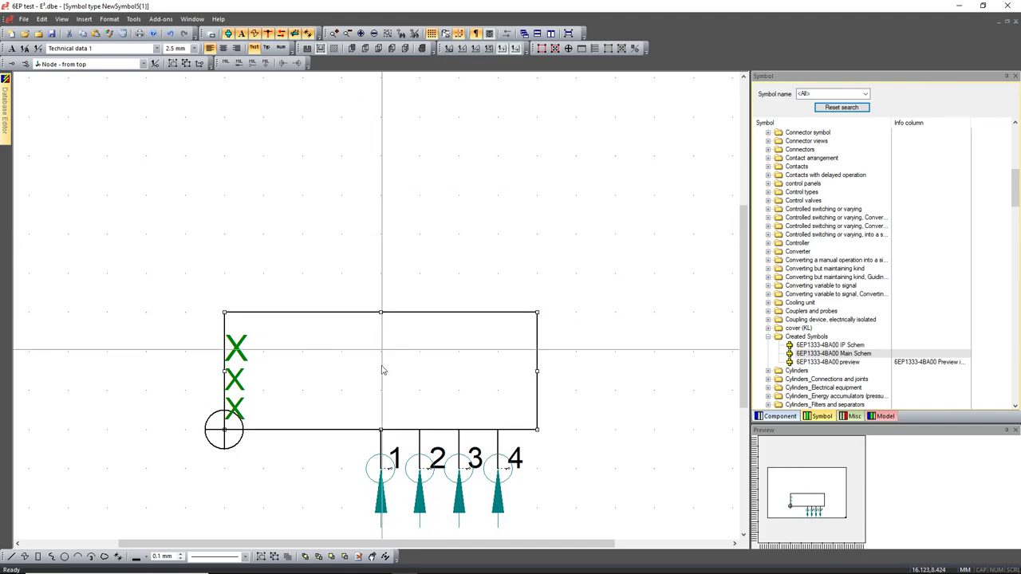
- Move the Technical data 1 text to the rectangle's lower right corner with Right alignment, and shift the other two X texts down
{"action": "left_click_drag", "start_coordinate": [248, 394], "coordinate": [227, 407]}
{"action": "double_click", "coordinate": [519, 411]}
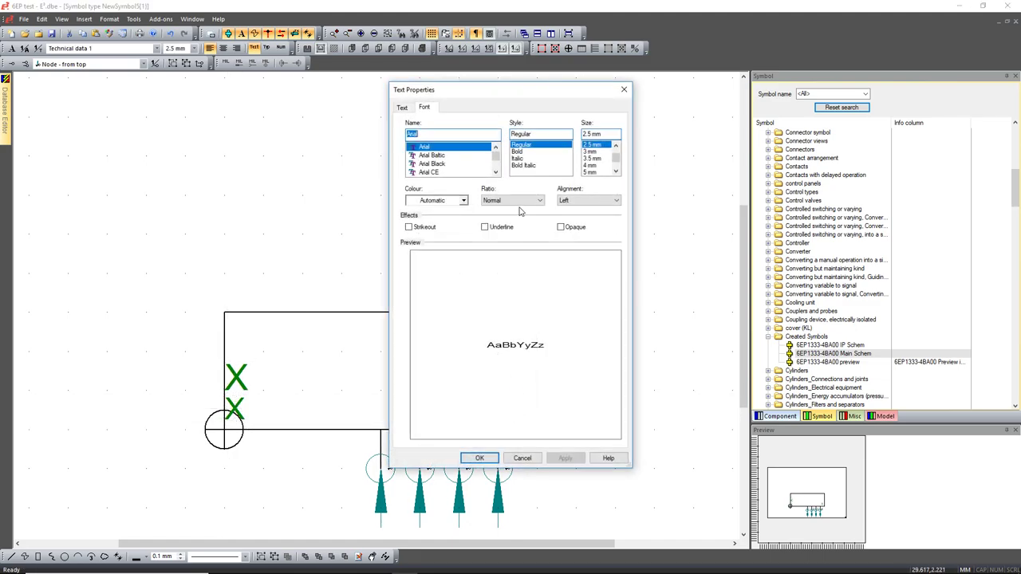
{"action": "left_click", "coordinate": [588, 200]}
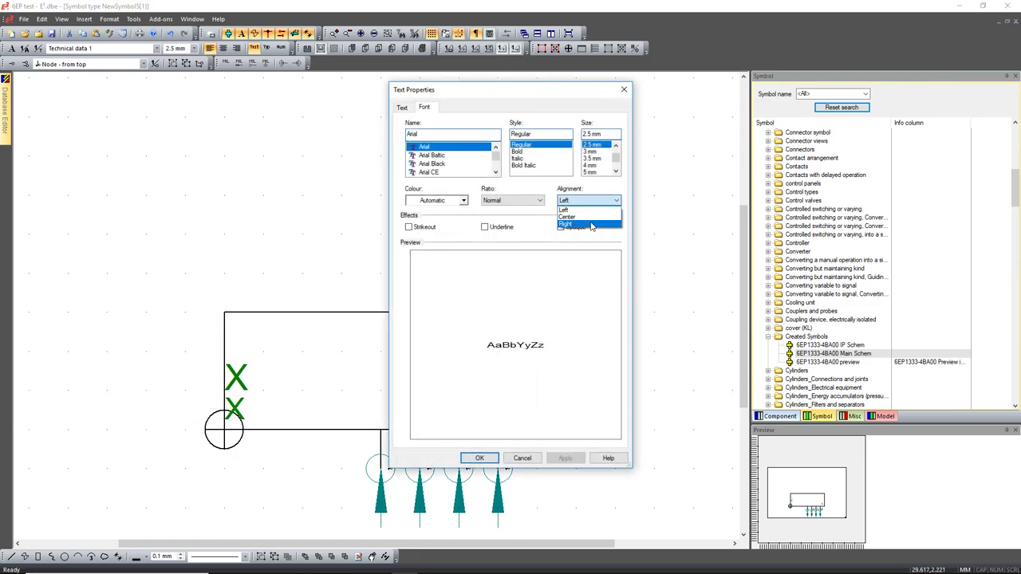
{"action": "left_click", "coordinate": [481, 458]}
{"action": "left_click_drag", "start_coordinate": [496, 407], "coordinate": [531, 421]}
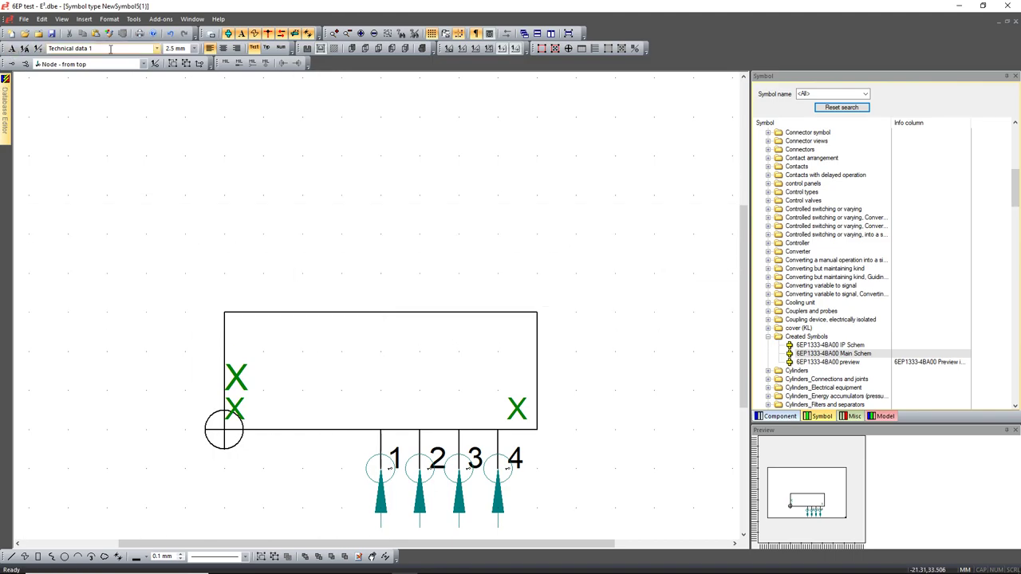
- Insert the text OUTPUT as Text fix, Arial 2.5 mm, above the right-hand X, and lower the rectangle's upper edge to just above the X texts
{"action": "left_click", "coordinate": [157, 49]}
{"action": "scroll", "coordinate": [94, 171], "scroll_direction": "up", "scroll_amount": 1}
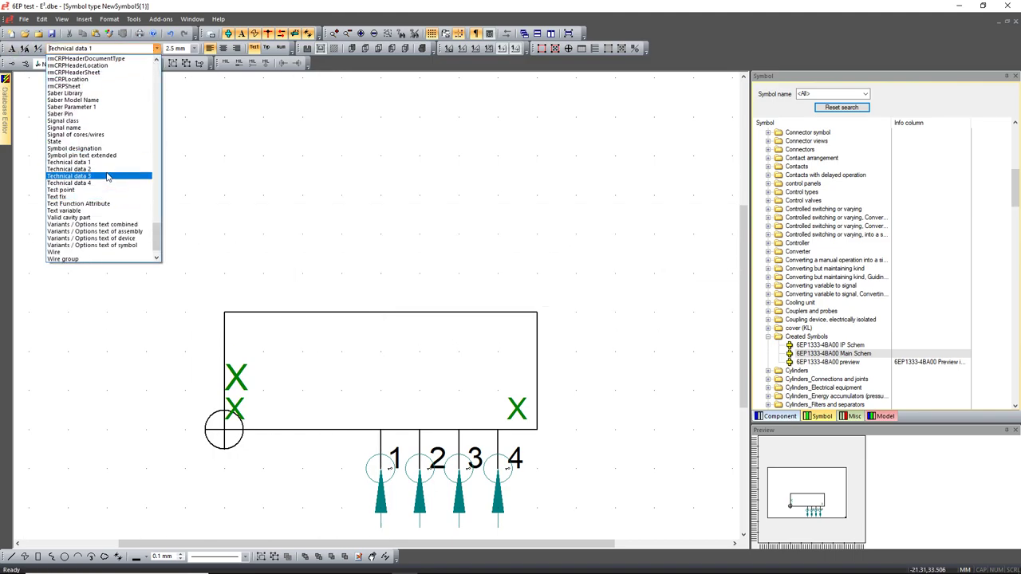
{"action": "left_click", "coordinate": [88, 197]}
{"action": "left_click", "coordinate": [10, 48]}
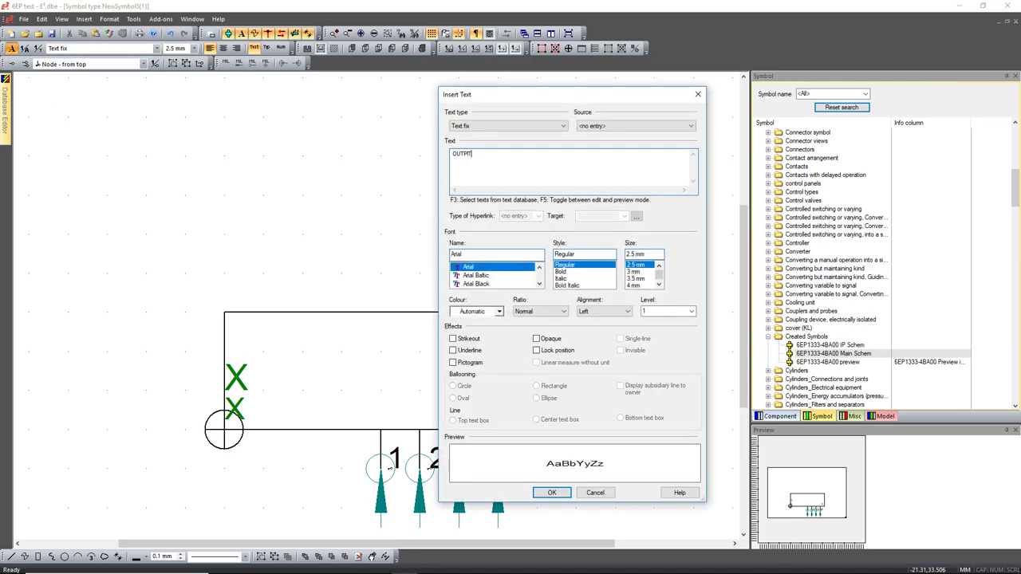
{"action": "type", "text": "OUTPUT"}
{"action": "key", "text": "Return"}
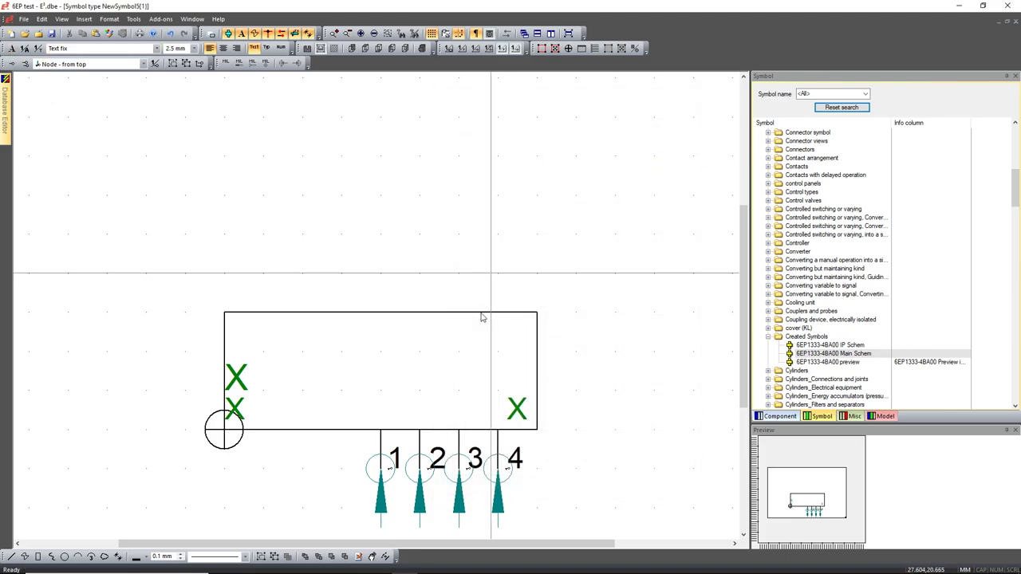
{"action": "left_click", "coordinate": [409, 359]}
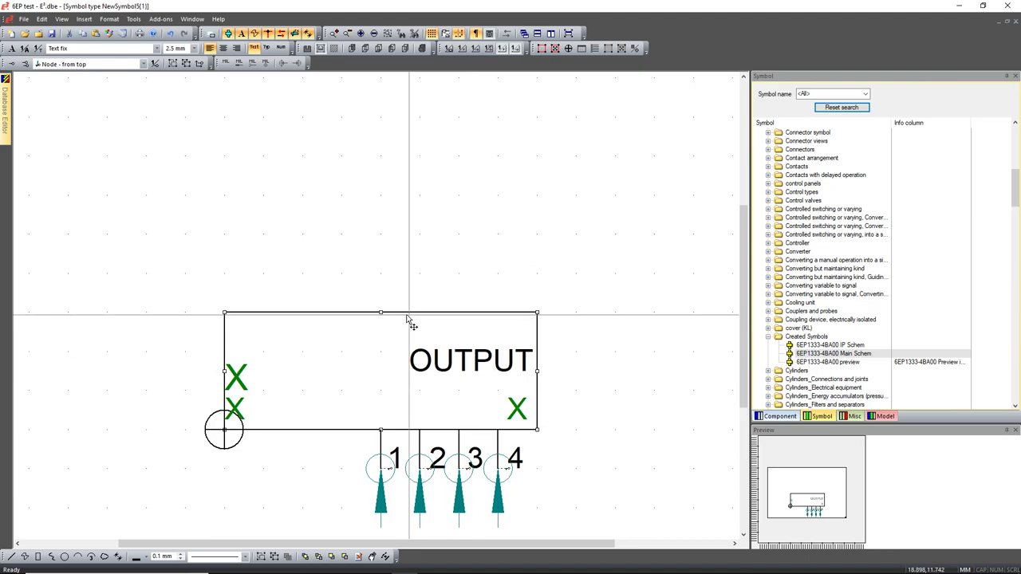
{"action": "left_click_drag", "start_coordinate": [383, 321], "coordinate": [383, 360]}
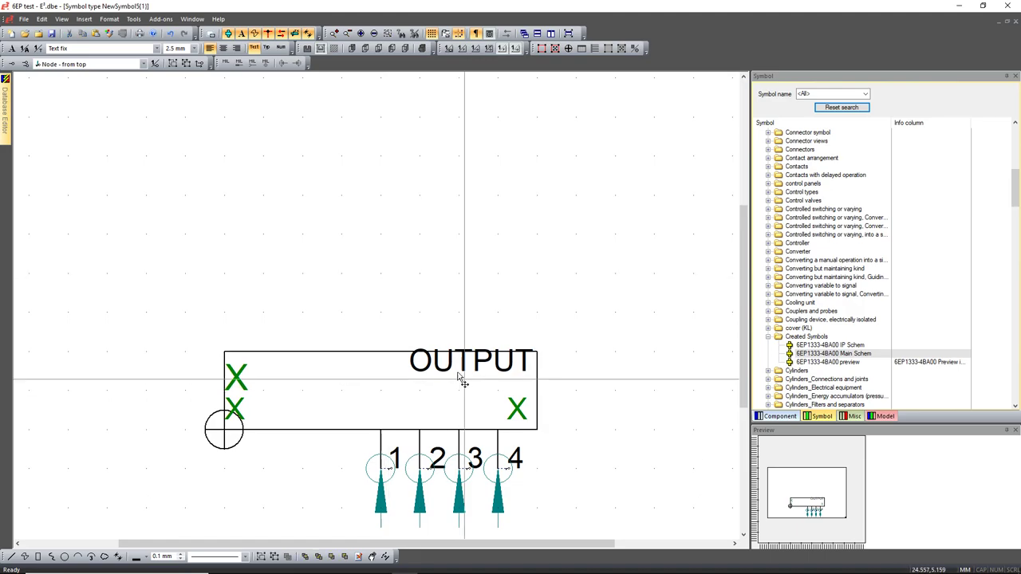
- Shift the OUTPUT text slightly down inside the rectangle and save the edited symbol to the database
{"action": "mouse_move", "coordinate": [445, 362]}
{"action": "left_mouse_down"}
{"action": "mouse_move", "coordinate": [436, 374]}
{"action": "mouse_move", "coordinate": [448, 346]}
{"action": "left_mouse_up"}
{"action": "left_click", "coordinate": [378, 312]}
{"action": "scroll", "coordinate": [379, 312], "scroll_direction": "down", "scroll_amount": 2}
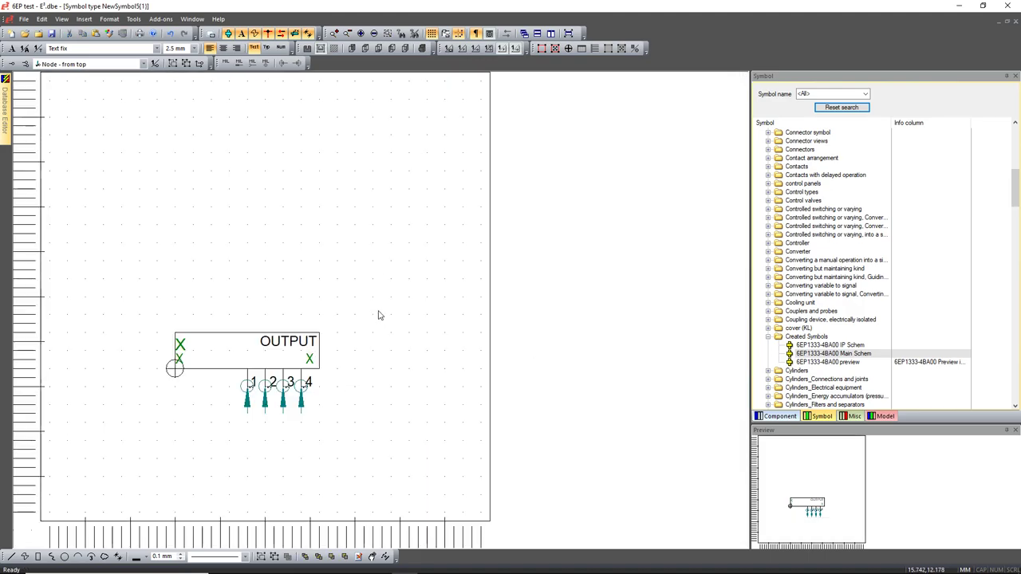
{"action": "left_click", "coordinate": [546, 47]}
{"action": "right_click", "coordinate": [148, 237]}
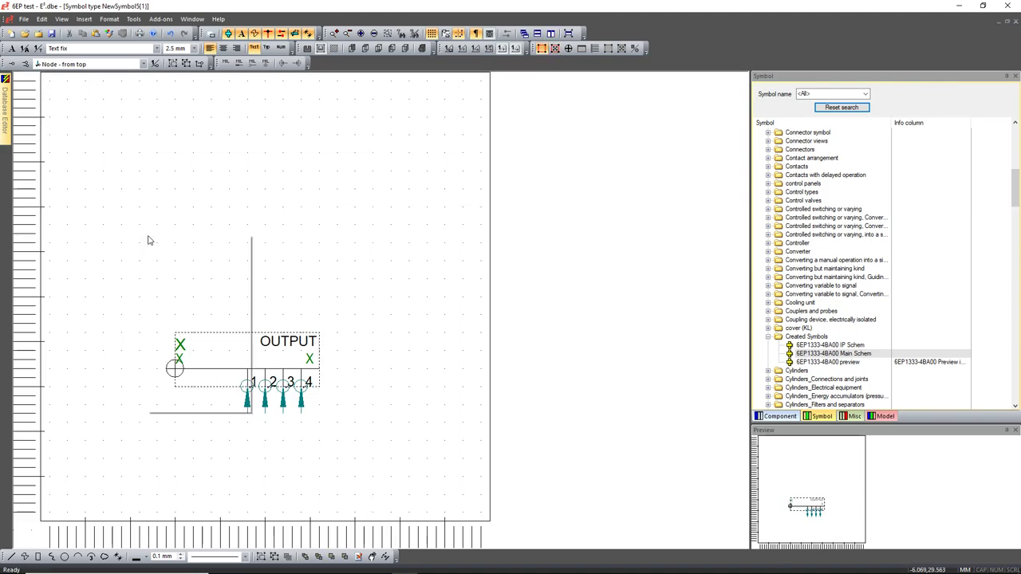
{"action": "right_click", "coordinate": [148, 240]}
{"action": "left_click", "coordinate": [218, 342]}
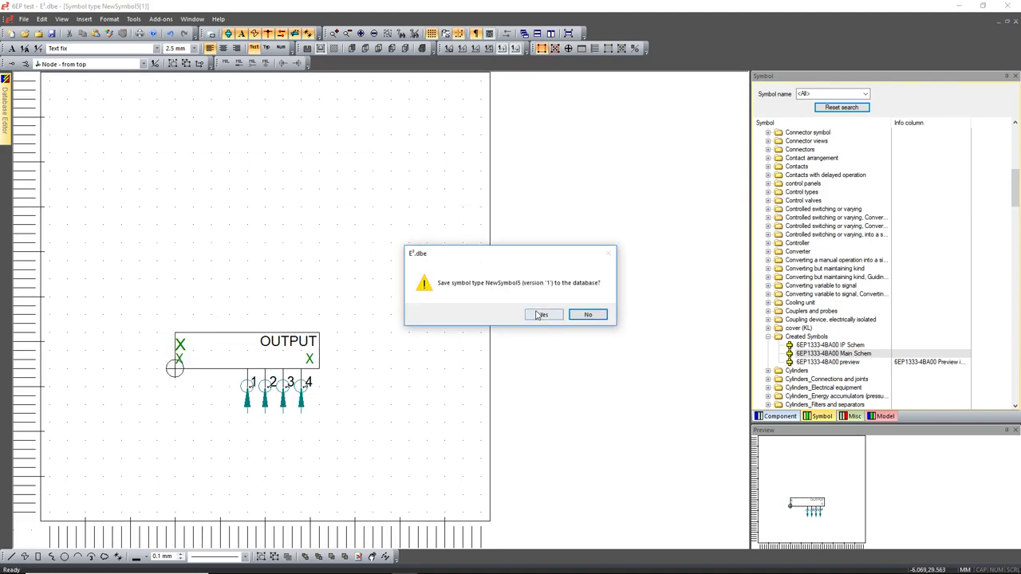
{"action": "left_click", "coordinate": [541, 315]}
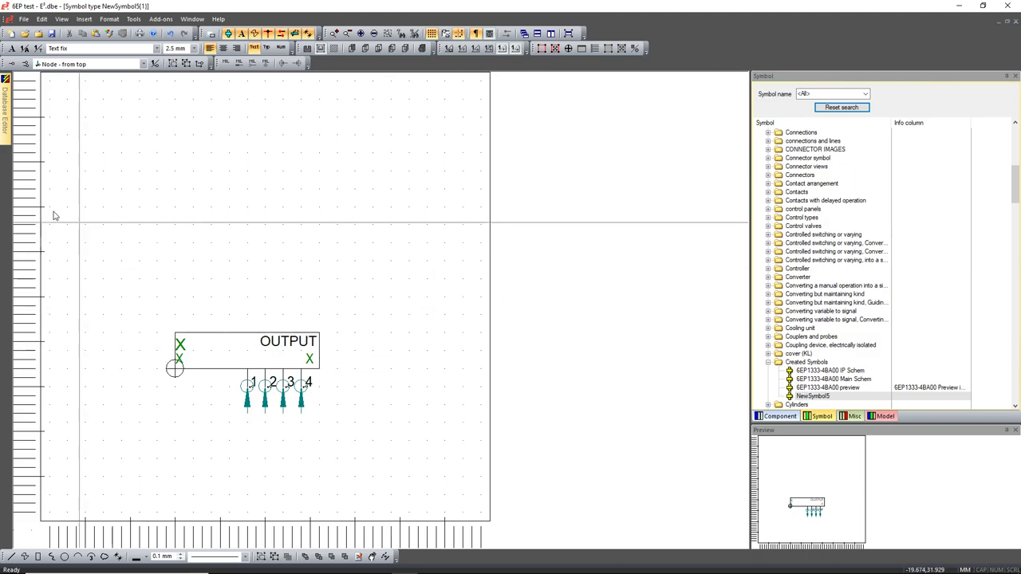
- Create a new symbol from NewSymbol5, name it 6EP1333-4BA00 OP Schem and save it to the database
{"action": "mouse_move", "coordinate": [6, 140]}
{"action": "left_click", "coordinate": [70, 241]}
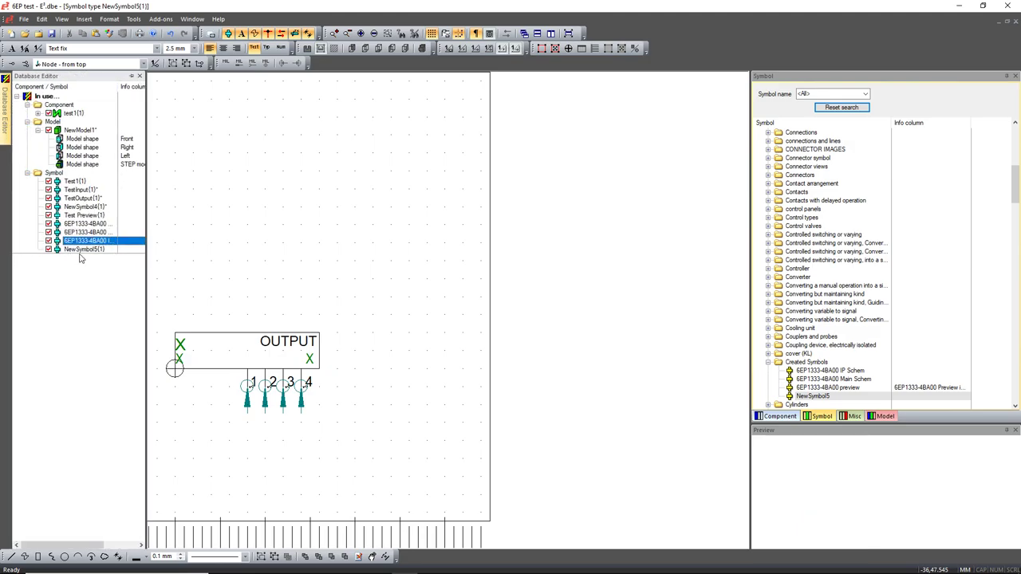
{"action": "right_click", "coordinate": [819, 397]}
{"action": "left_click", "coordinate": [869, 447]}
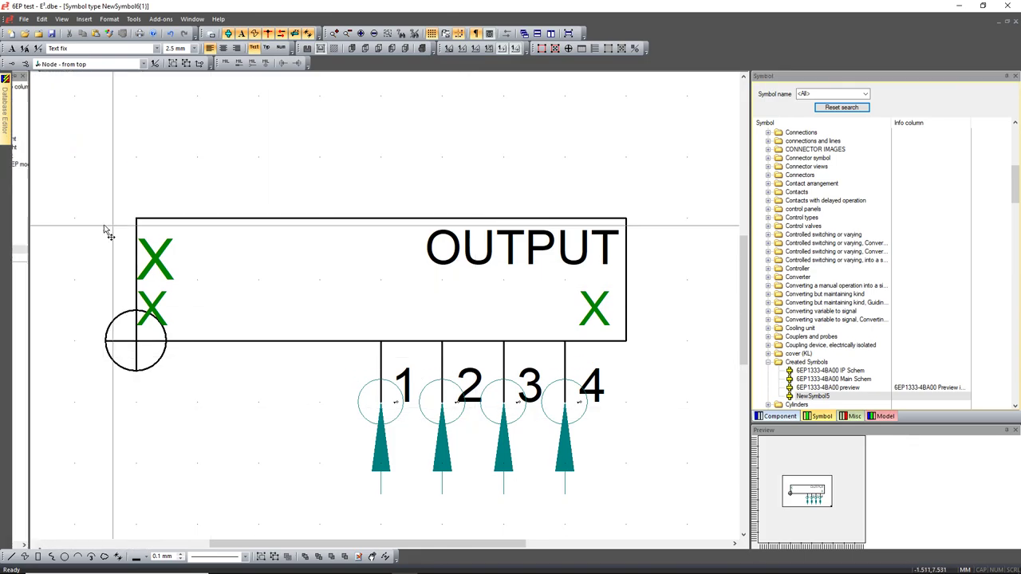
{"action": "mouse_move", "coordinate": [6, 131]}
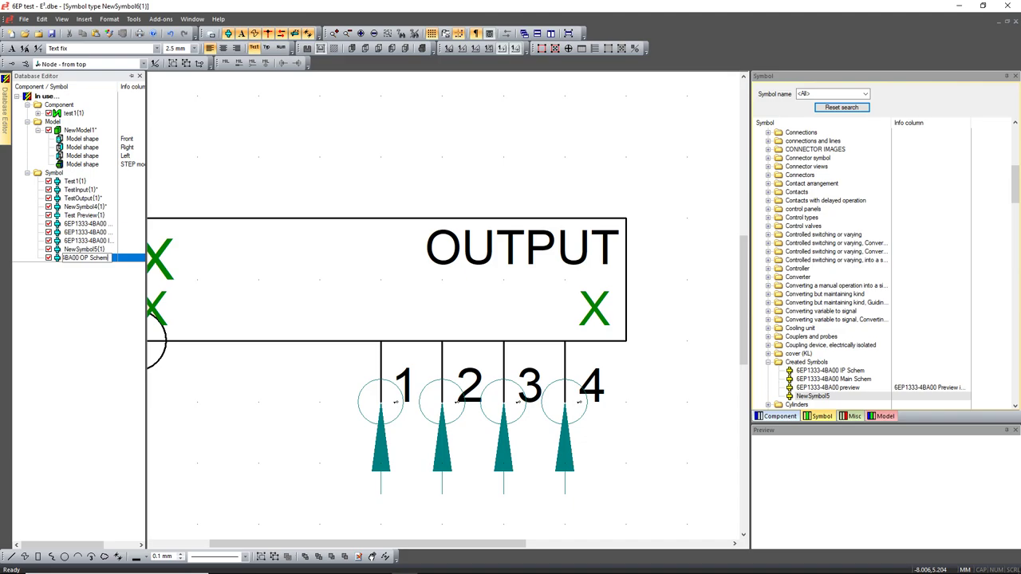
{"action": "right_click", "coordinate": [276, 162]}
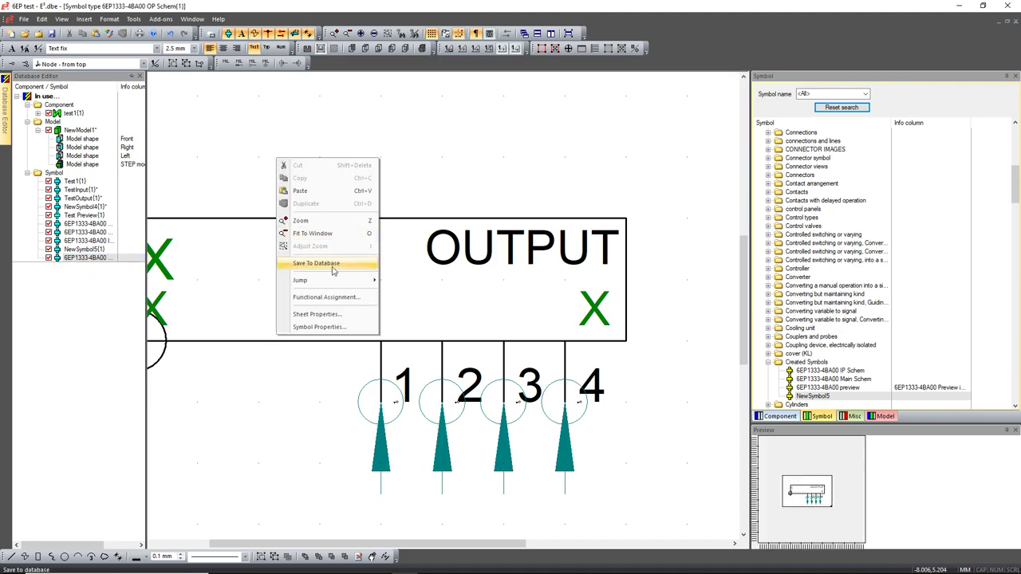
{"action": "left_click", "coordinate": [307, 263]}
{"action": "left_click", "coordinate": [590, 314]}
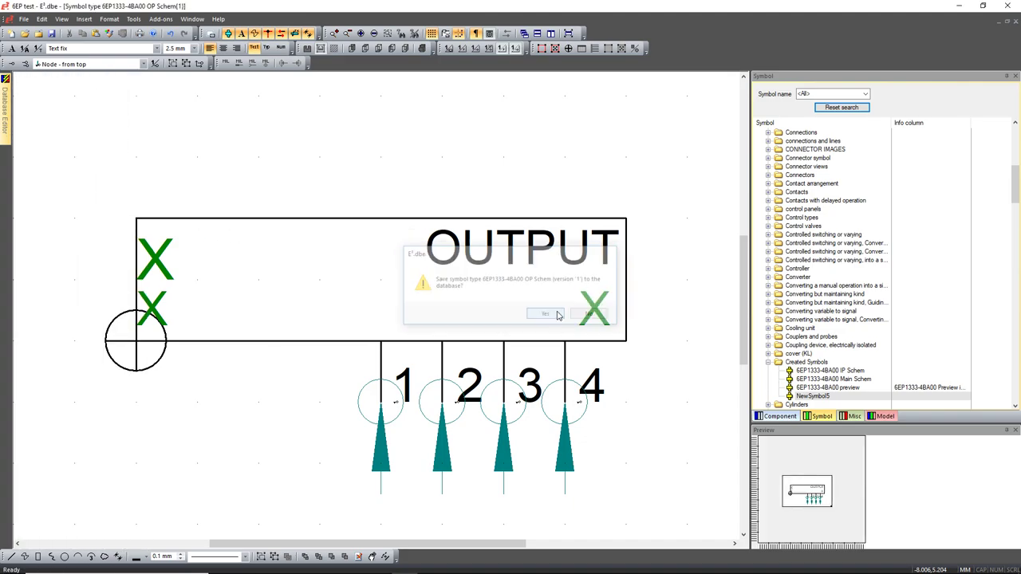
- Delete NewSymbol5 from the Created Symbols folder, overwriting its lock
{"action": "scroll", "coordinate": [809, 382], "scroll_direction": "down", "scroll_amount": 1}
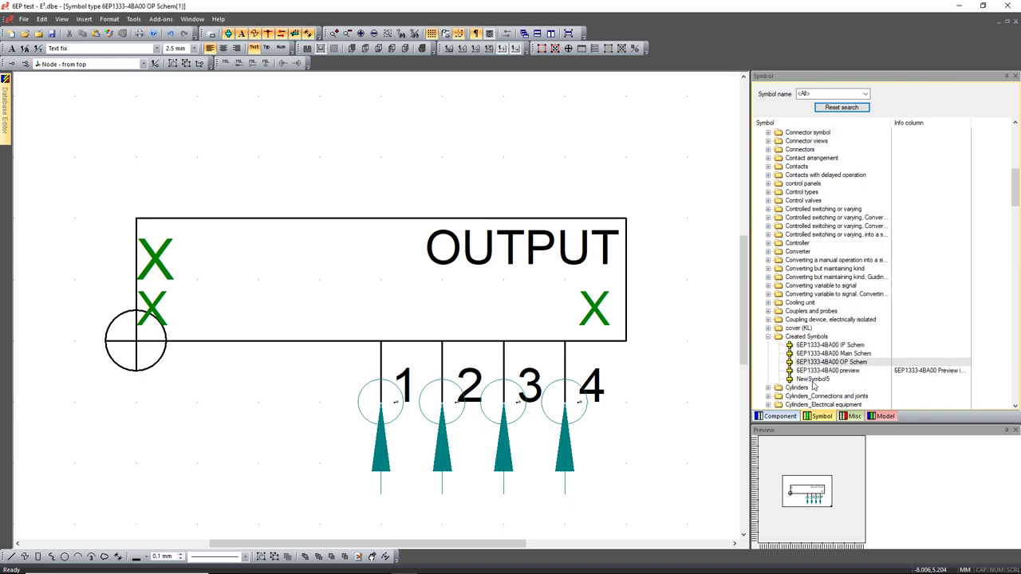
{"action": "left_click", "coordinate": [812, 380]}
{"action": "right_click", "coordinate": [813, 380]}
{"action": "left_click", "coordinate": [867, 474]}
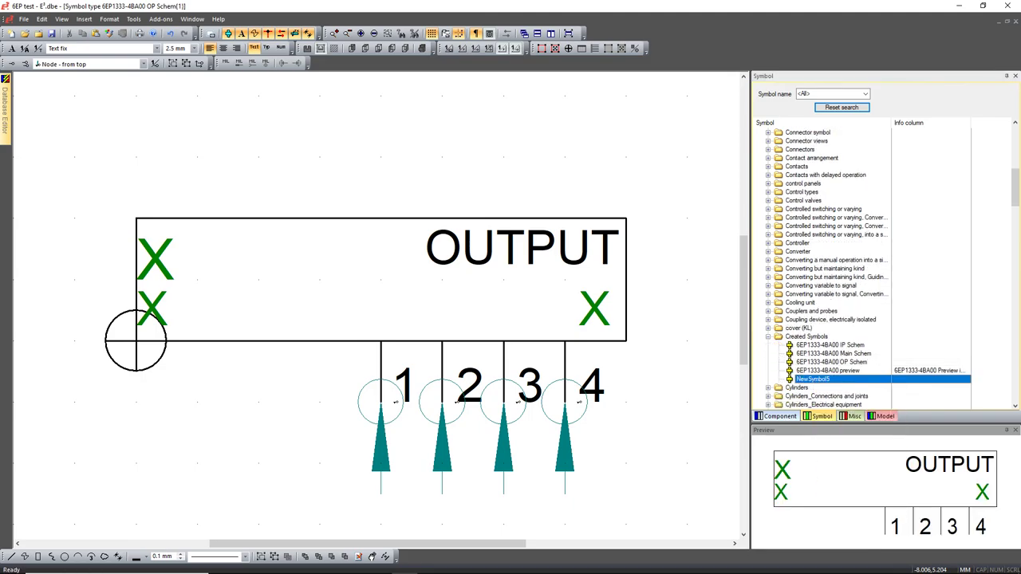
{"action": "left_click", "coordinate": [533, 326]}
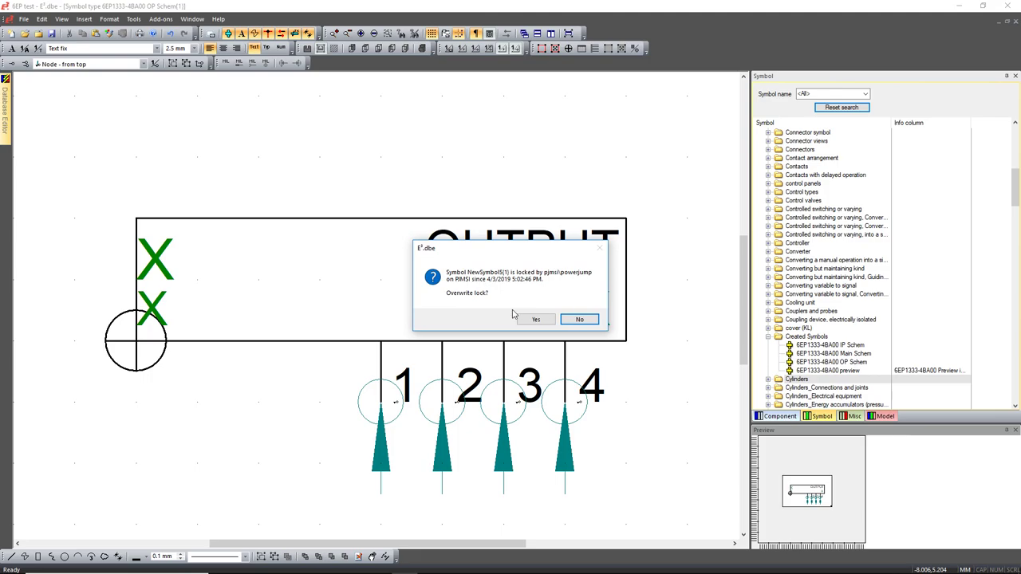
{"action": "left_click", "coordinate": [534, 320]}
- Create a new model and draw a rectangle about 28 by 60 mm starting at the default outline's lower-left corner
{"action": "scroll", "coordinate": [626, 292], "scroll_direction": "down", "scroll_amount": 3}
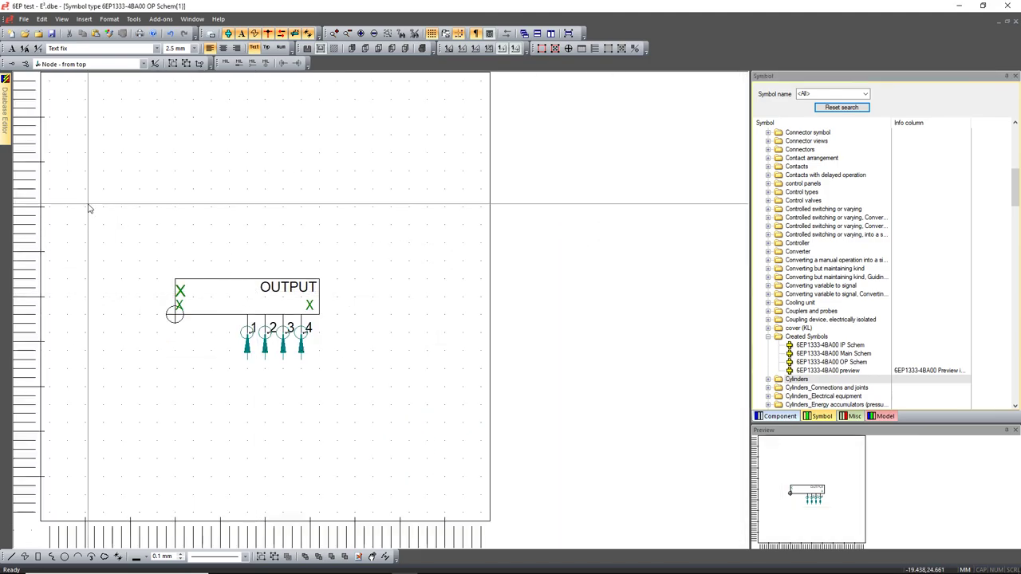
{"action": "mouse_move", "coordinate": [5, 112]}
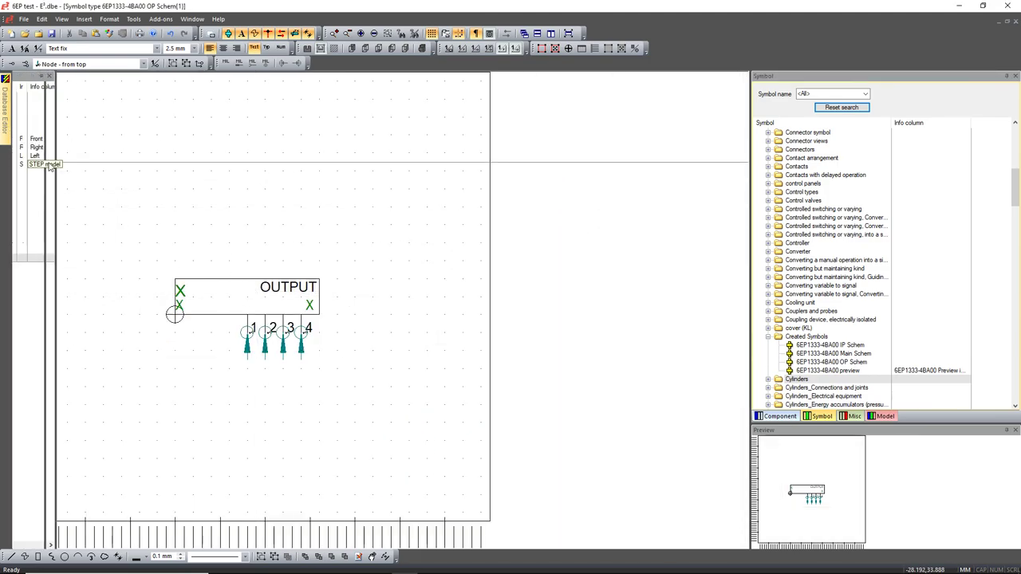
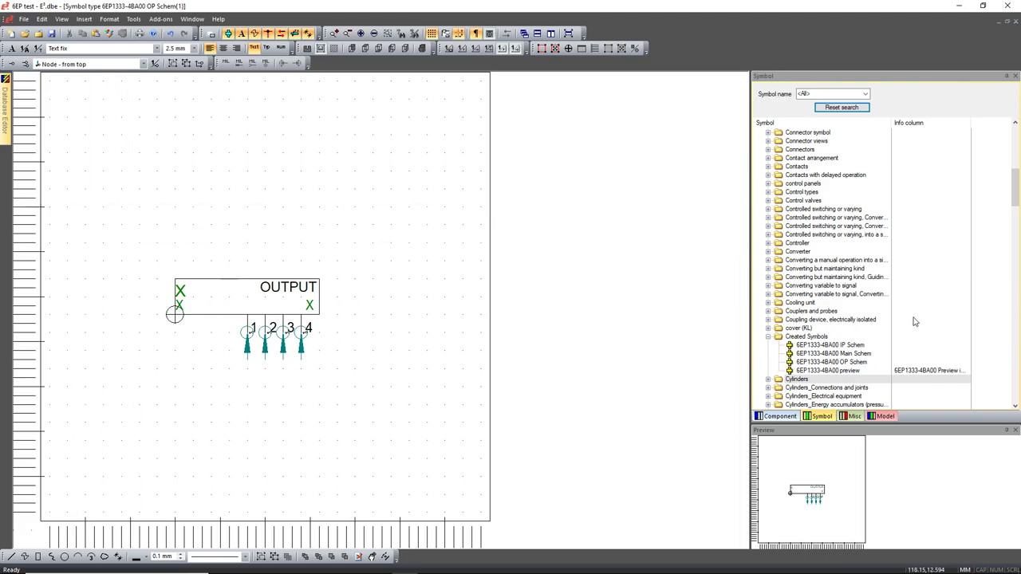
{"action": "right_click", "coordinate": [812, 321]}
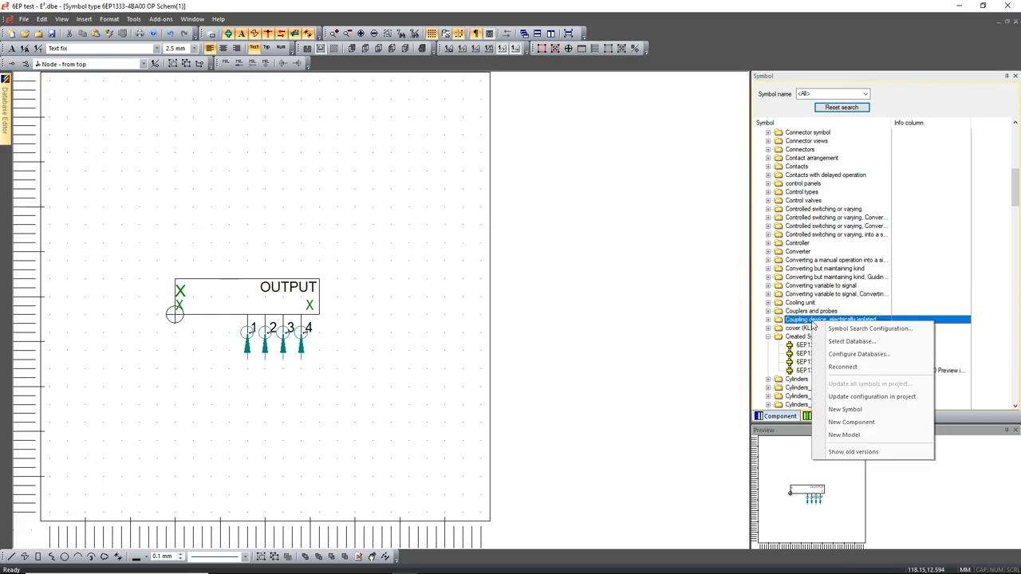
{"action": "left_click", "coordinate": [877, 434]}
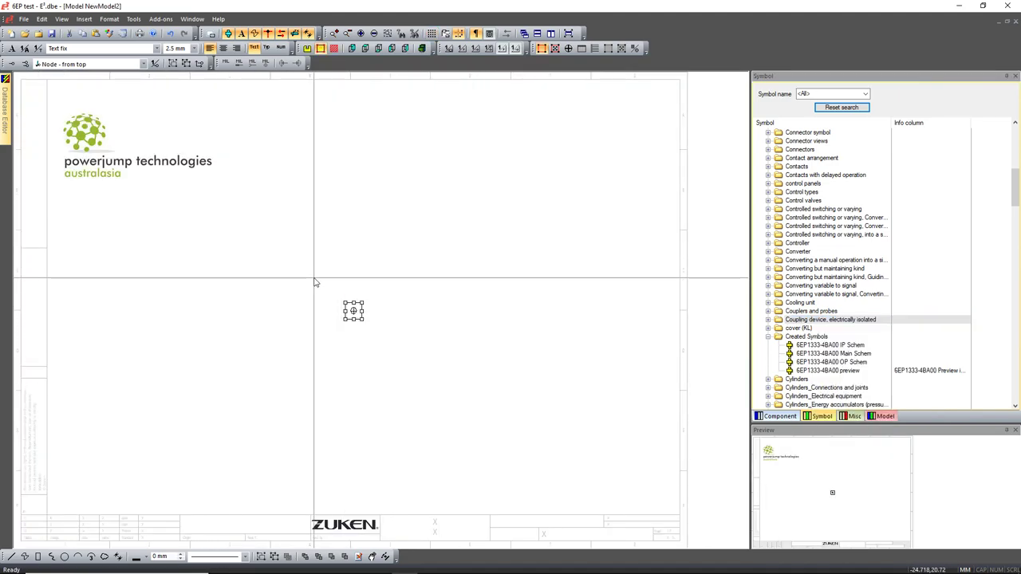
{"action": "left_click", "coordinate": [37, 556]}
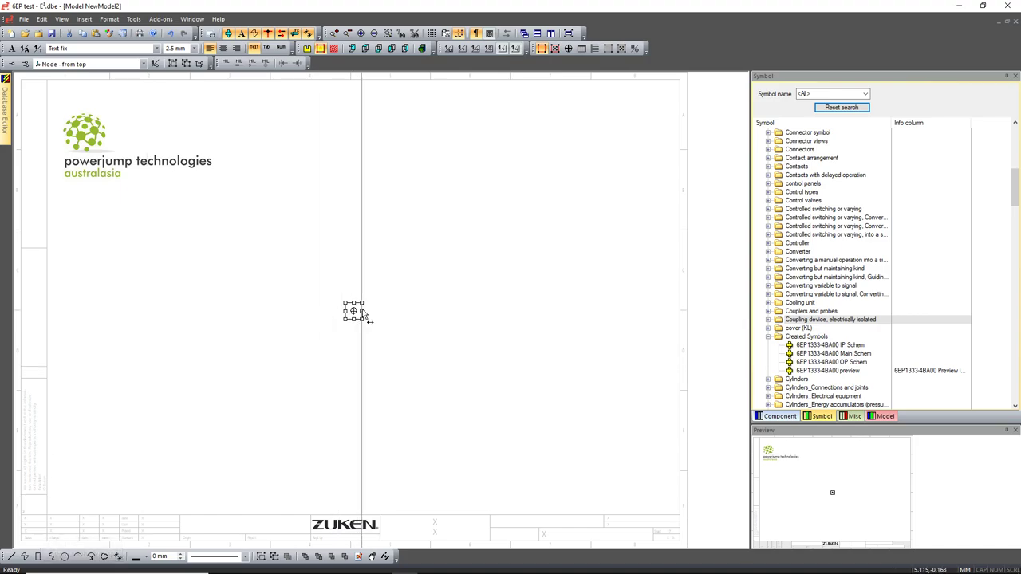
{"action": "left_click", "coordinate": [346, 319]}
{"action": "left_click", "coordinate": [390, 223]}
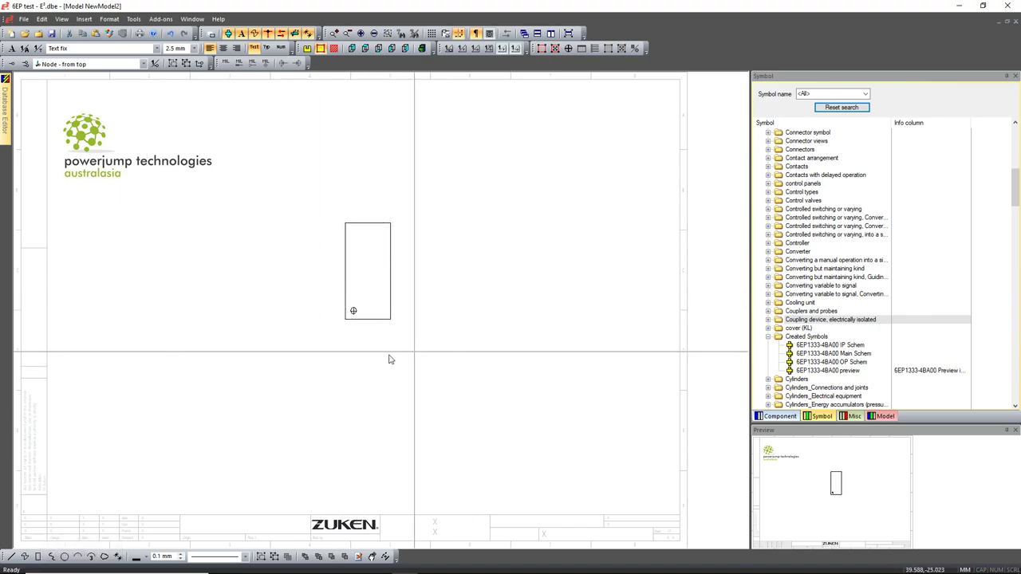
- Check the rectangle's corner coordinates and move the model origin onto its lower-left corner
{"action": "right_click", "coordinate": [364, 322]}
{"action": "left_click", "coordinate": [365, 322]}
{"action": "left_click", "coordinate": [366, 320]}
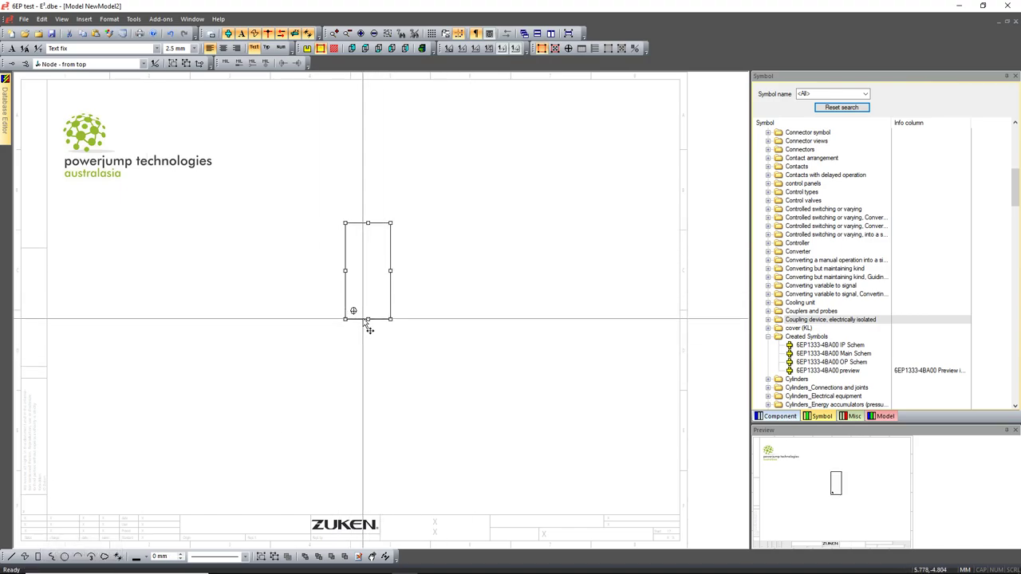
{"action": "right_click", "coordinate": [368, 321]}
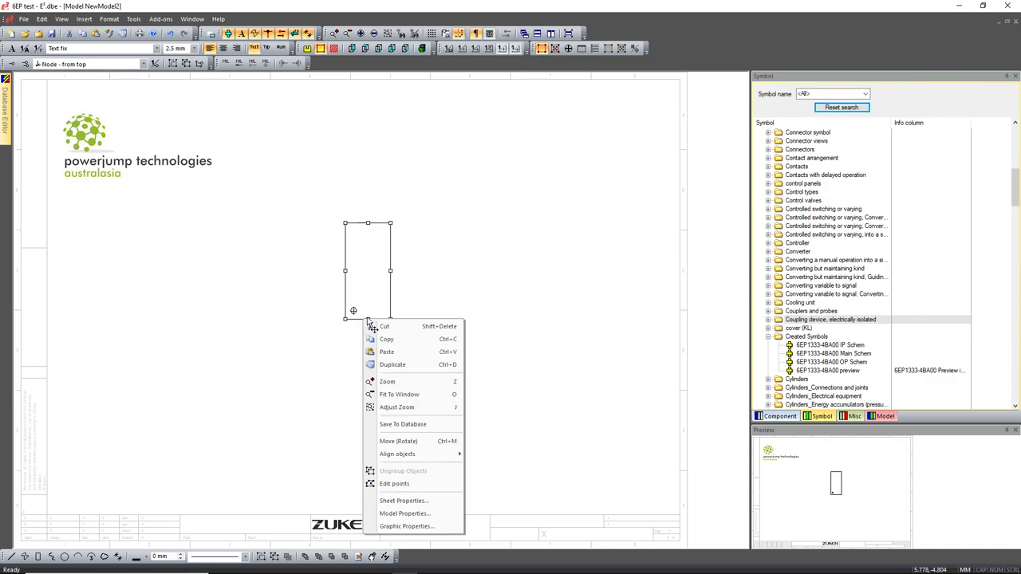
{"action": "left_click", "coordinate": [407, 525]}
{"action": "left_click", "coordinate": [596, 220]}
{"action": "left_click_drag", "start_coordinate": [665, 205], "coordinate": [602, 147]}
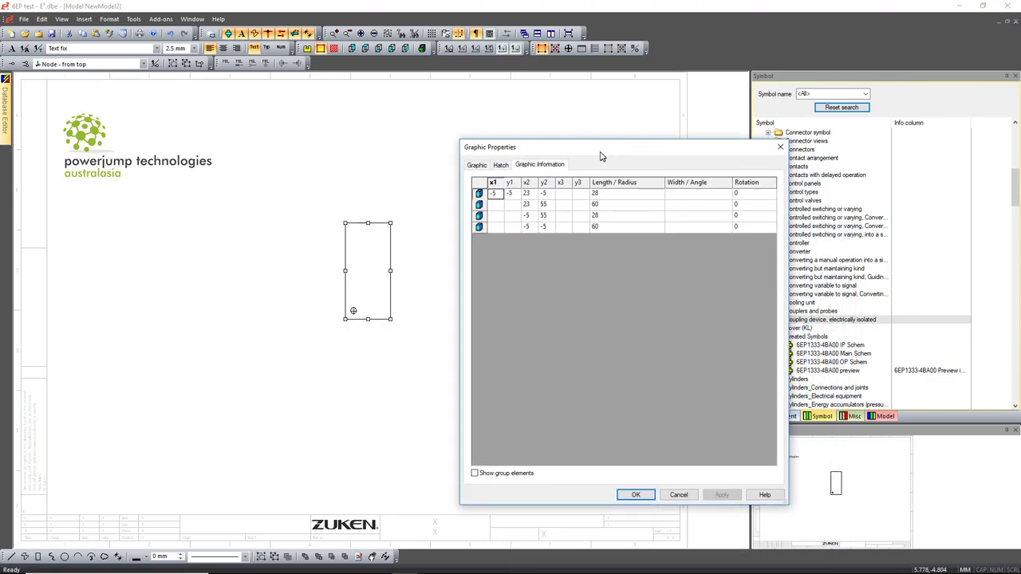
{"action": "left_click", "coordinate": [778, 142]}
{"action": "scroll", "coordinate": [481, 251], "scroll_direction": "up", "scroll_amount": 3}
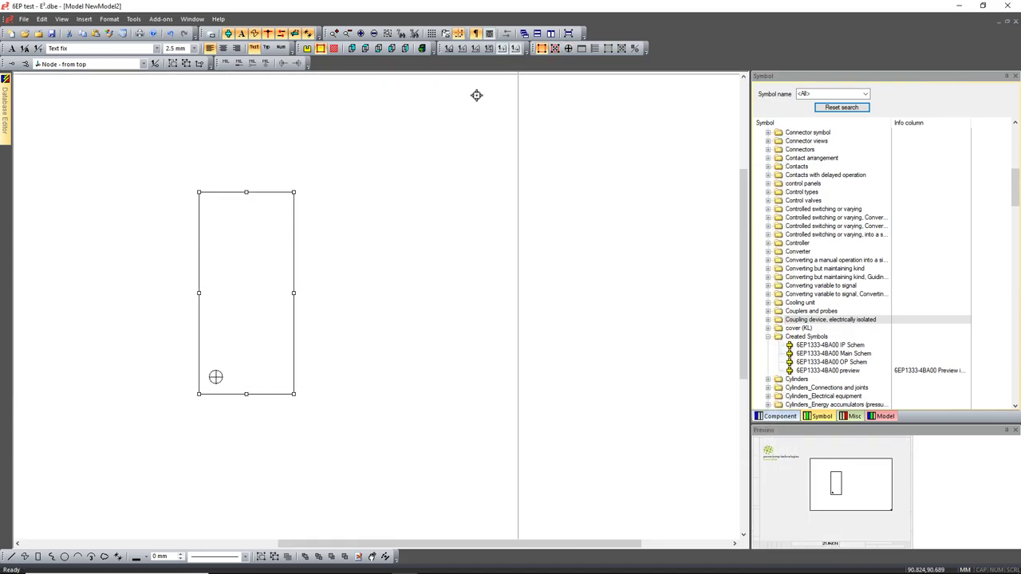
{"action": "left_click", "coordinate": [198, 394]}
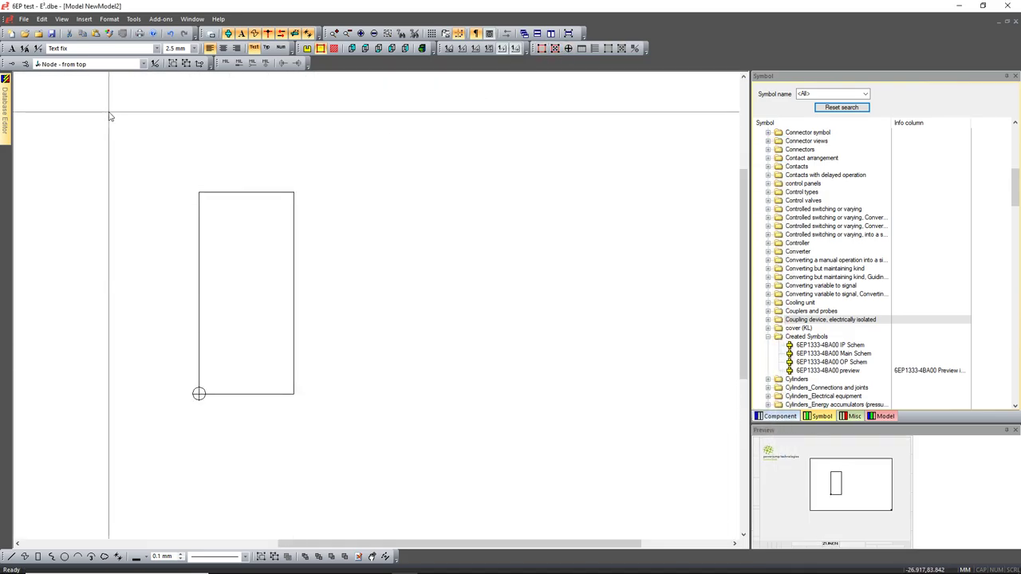
- Look up the front view dimensions in the DraftSight drawing and set the rectangle's corner coordinates to make it 75 mm wide and 147 mm high
{"action": "scroll", "coordinate": [295, 310], "scroll_direction": "up", "scroll_amount": 1}
{"action": "left_click", "coordinate": [339, 403]}
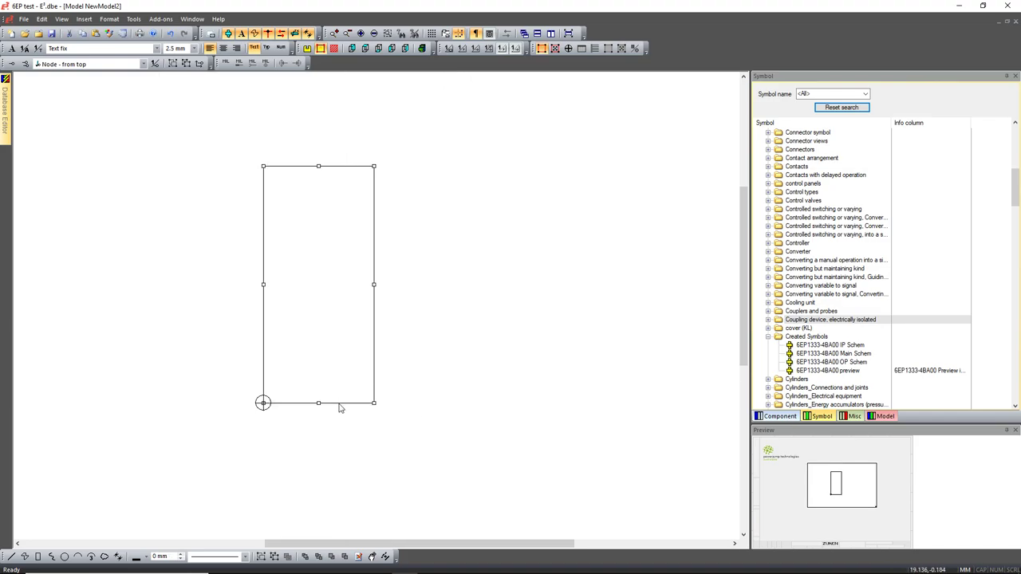
{"action": "right_click", "coordinate": [339, 407]}
{"action": "left_click", "coordinate": [375, 397]}
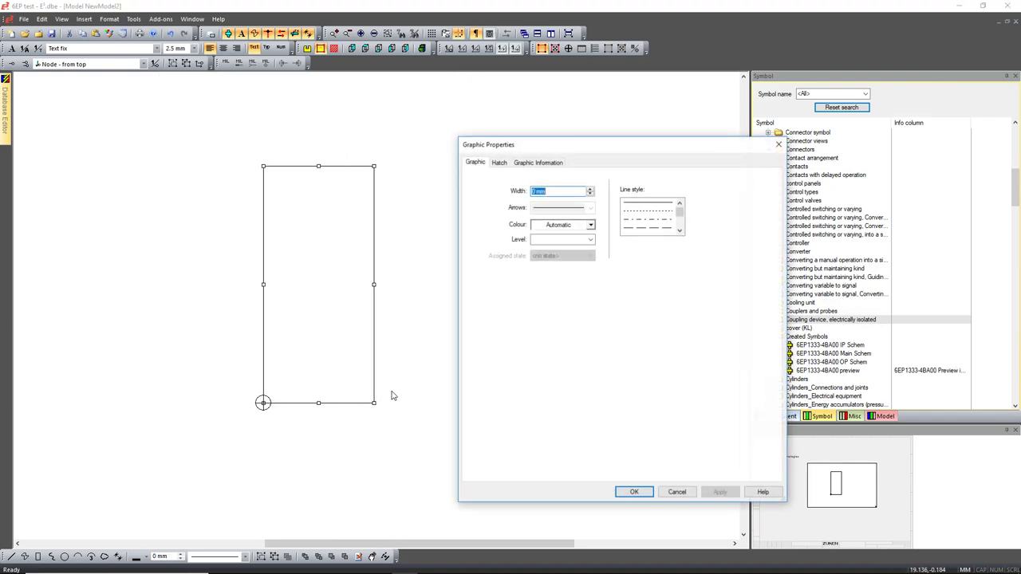
{"action": "left_click", "coordinate": [527, 164]}
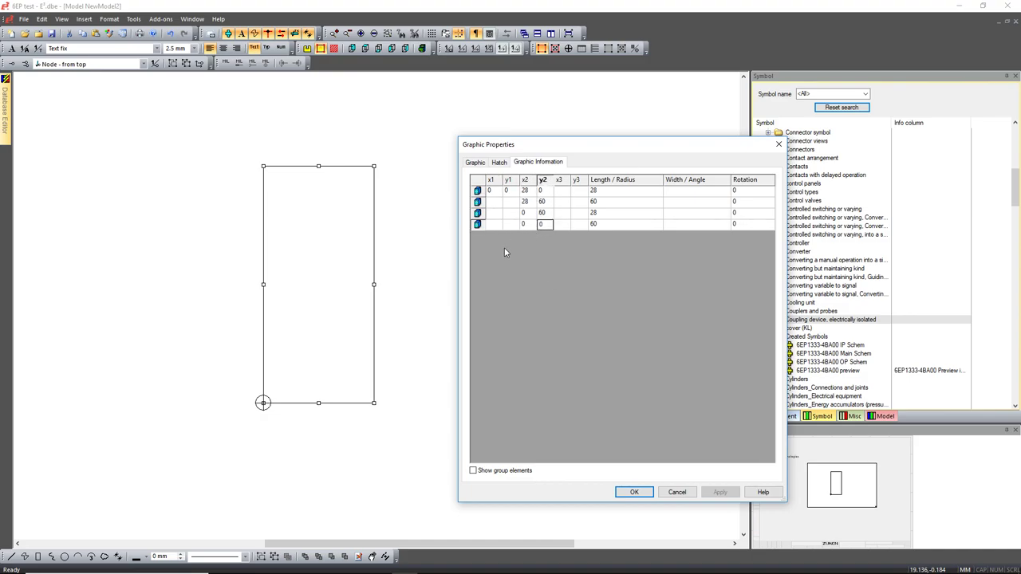
{"action": "mouse_move", "coordinate": [352, 567]}
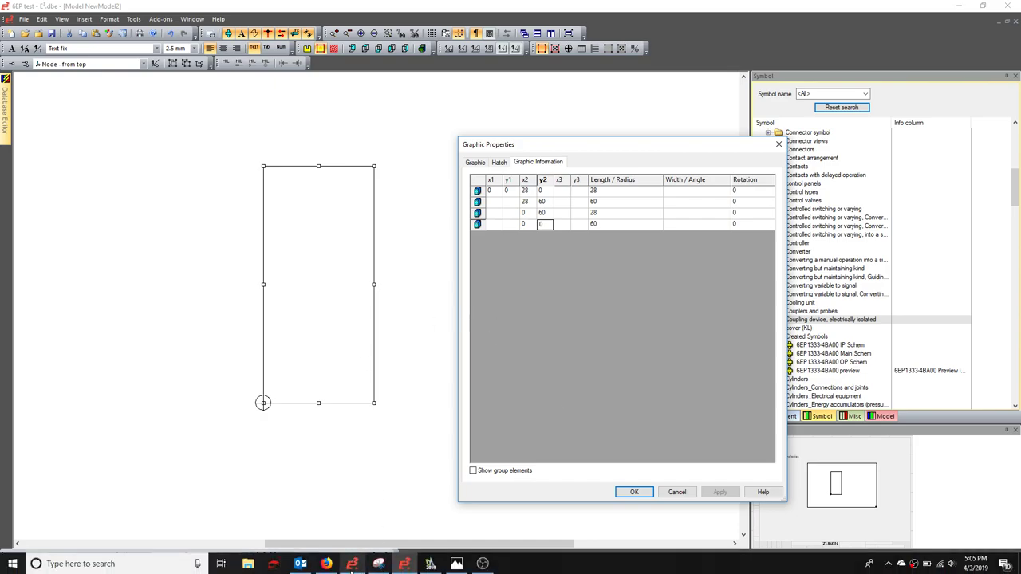
{"action": "left_click", "coordinate": [457, 564]}
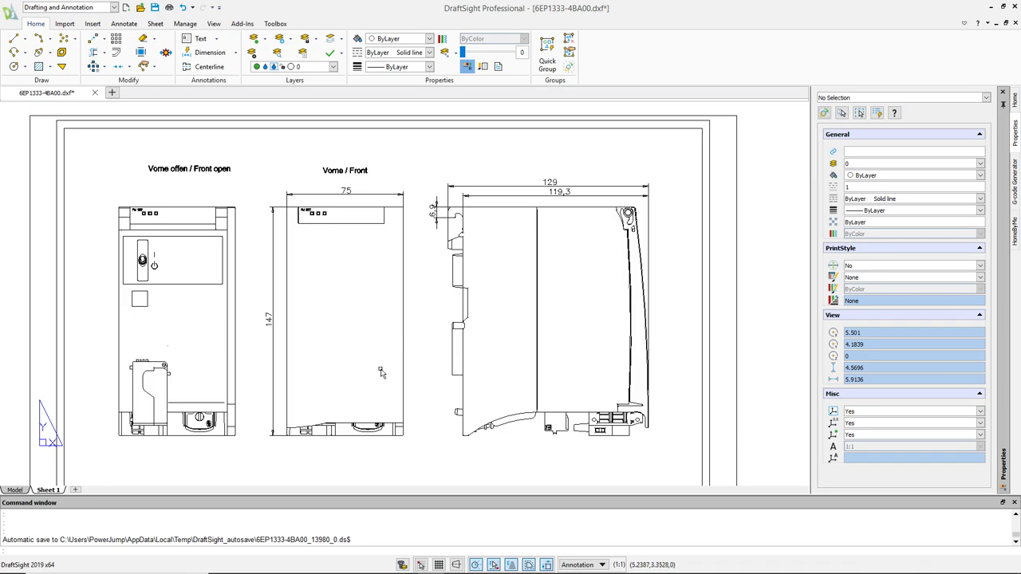
{"action": "left_click", "coordinate": [989, 8]}
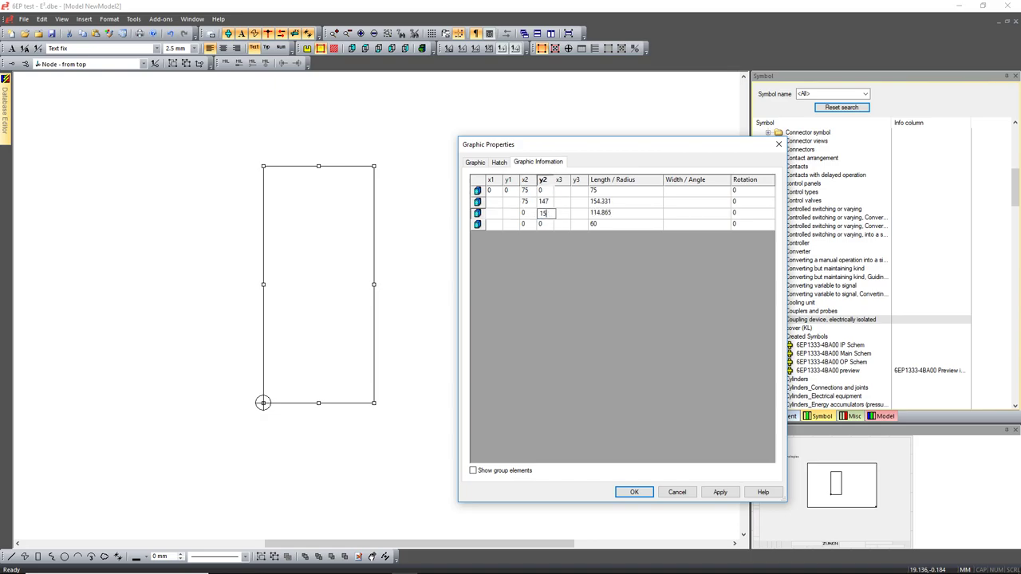
{"action": "left_click", "coordinate": [711, 492]}
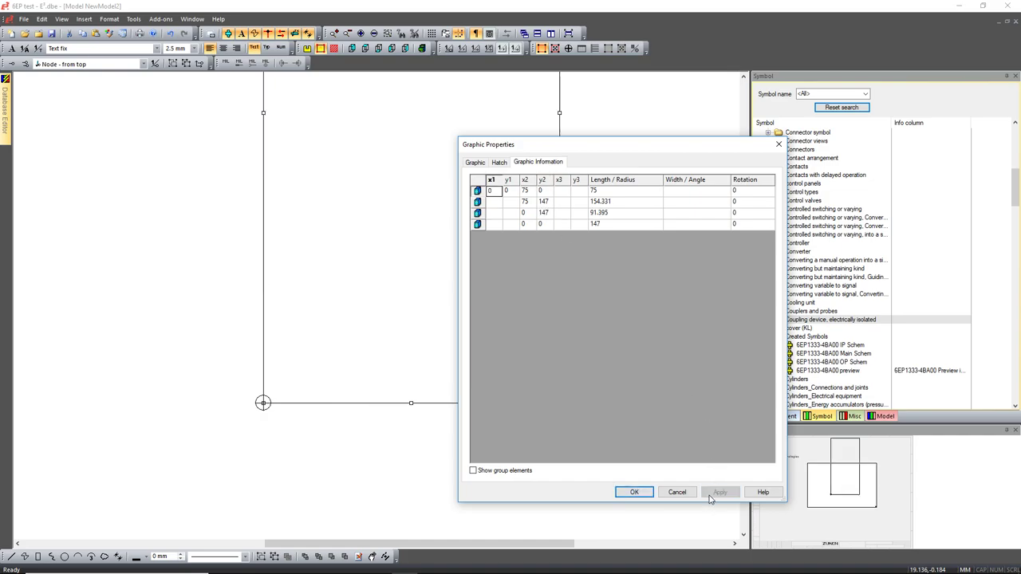
{"action": "left_click", "coordinate": [626, 494]}
- Move the 75 × 147 mm rectangle down towards the vertical middle of the model sheet
{"action": "scroll", "coordinate": [504, 401], "scroll_direction": "down", "scroll_amount": 3}
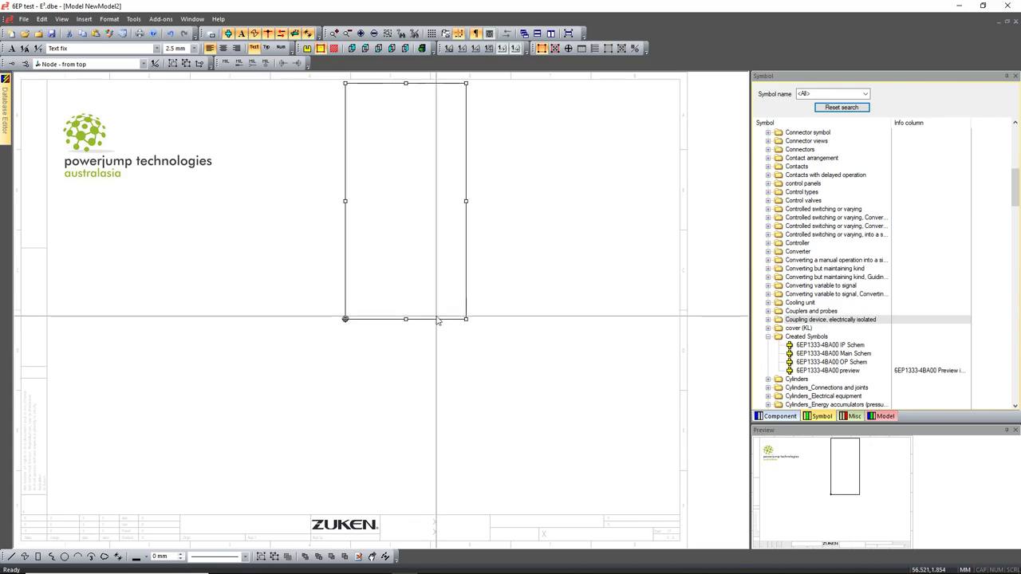
{"action": "left_click_drag", "start_coordinate": [432, 320], "coordinate": [397, 373]}
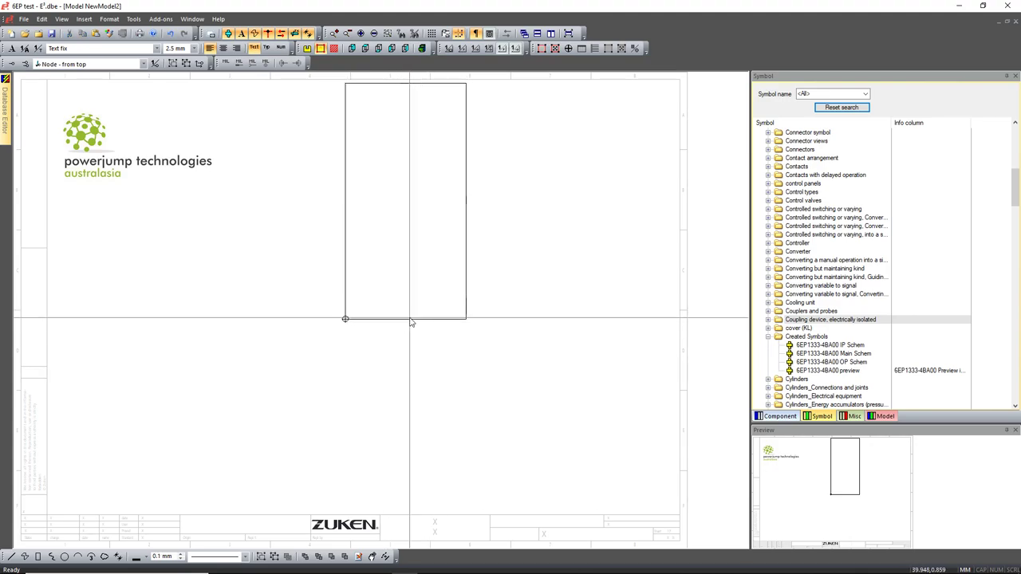
{"action": "left_click", "coordinate": [419, 321]}
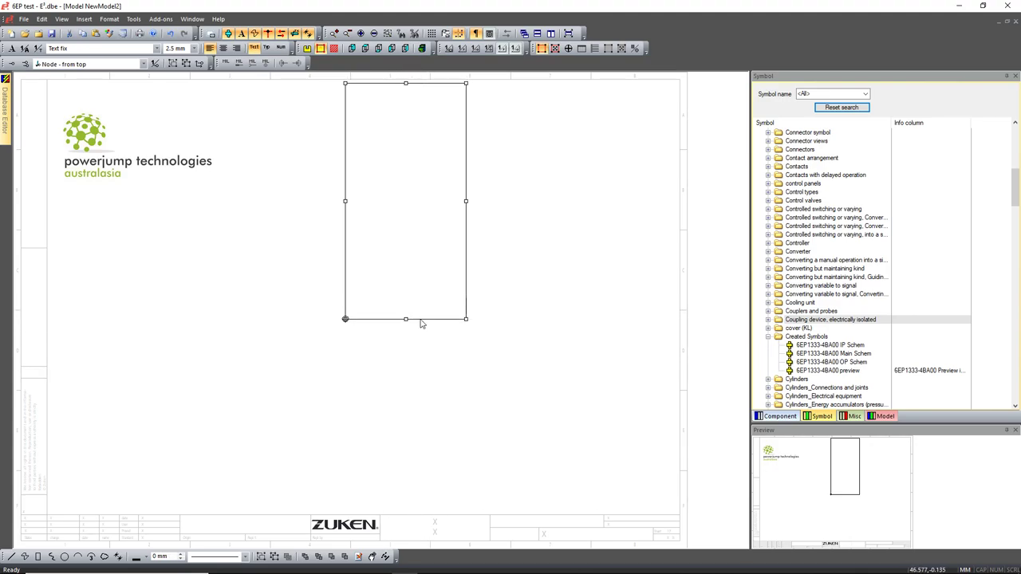
{"action": "left_click_drag", "start_coordinate": [422, 323], "coordinate": [420, 413]}
- Change the model's working area format to DINA2
{"action": "right_click", "coordinate": [532, 303]}
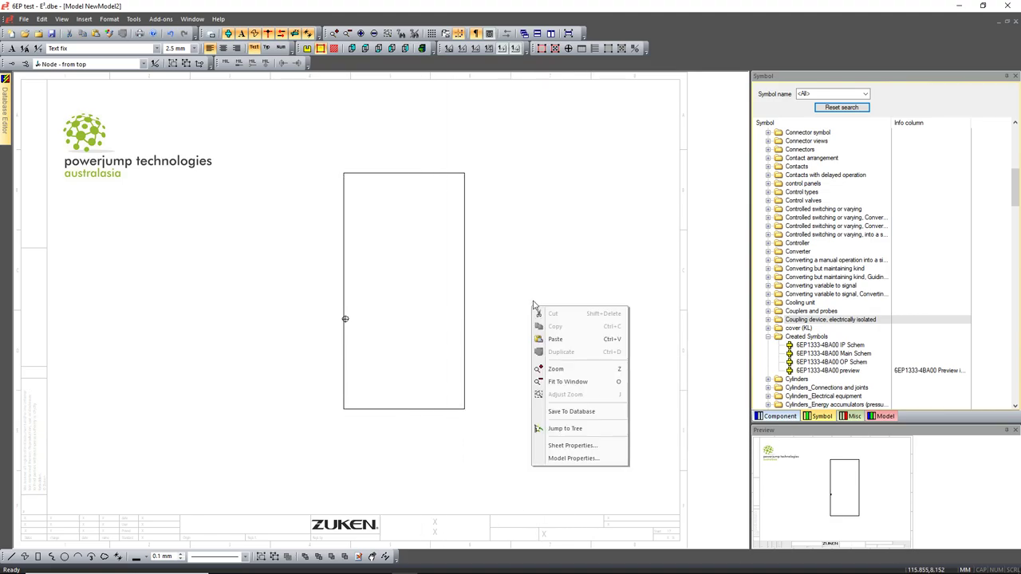
{"action": "left_click", "coordinate": [314, 333]}
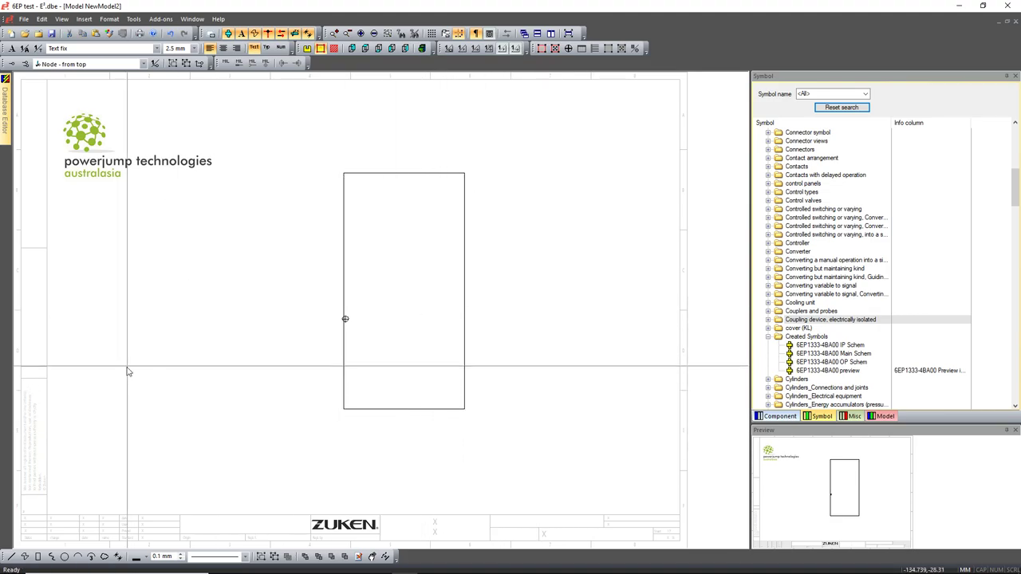
{"action": "right_click", "coordinate": [263, 370]}
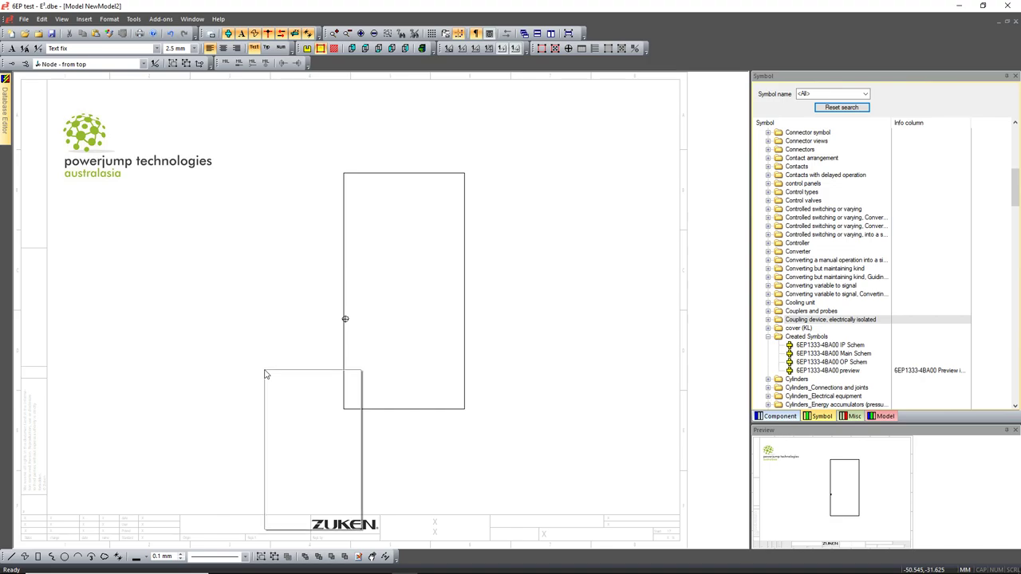
{"action": "left_click", "coordinate": [299, 511]}
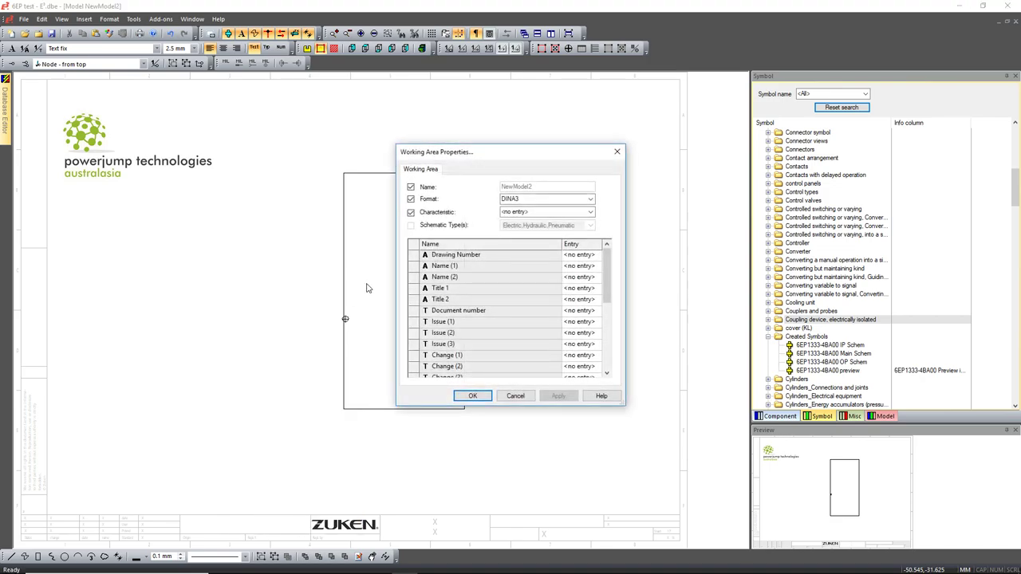
{"action": "left_click", "coordinate": [590, 201]}
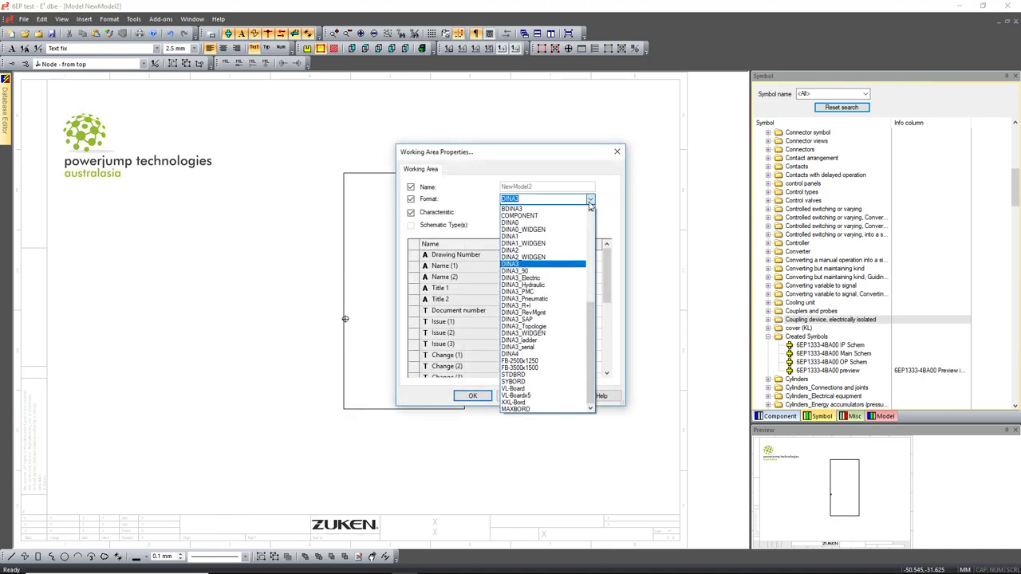
{"action": "left_click", "coordinate": [545, 251]}
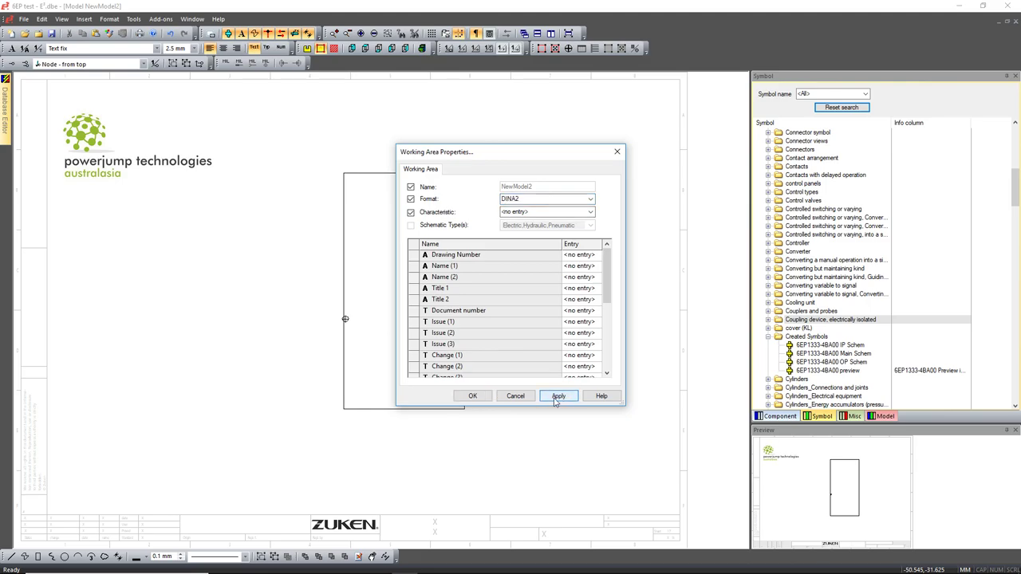
{"action": "left_click", "coordinate": [555, 397]}
{"action": "left_click", "coordinate": [473, 396]}
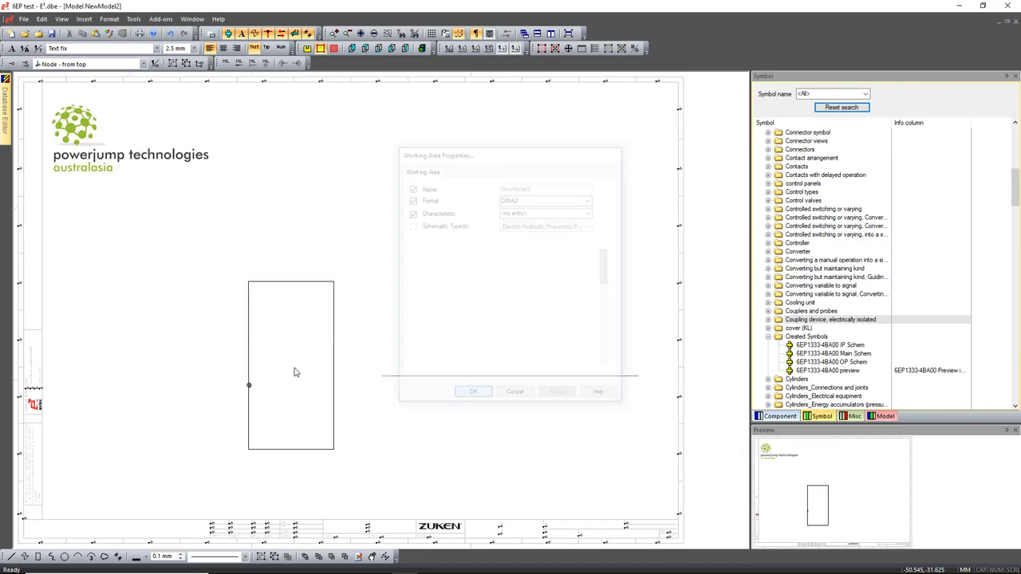
- Move the rectangle to about the centre of the sheet and place the model origin exactly on its lower-left corner
{"action": "left_click", "coordinate": [249, 363]}
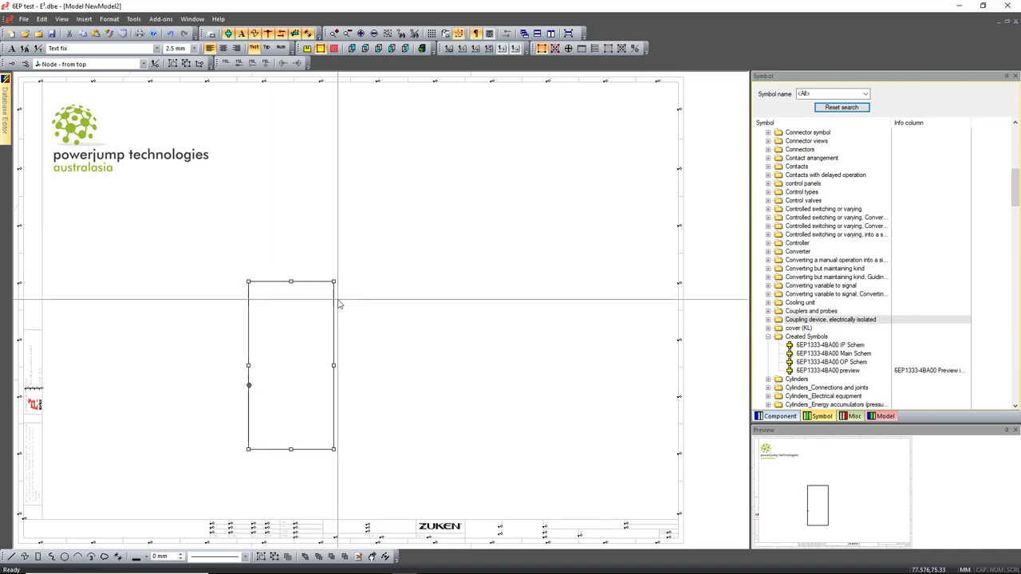
{"action": "left_click_drag", "start_coordinate": [335, 309], "coordinate": [421, 238]}
{"action": "left_click", "coordinate": [569, 50]}
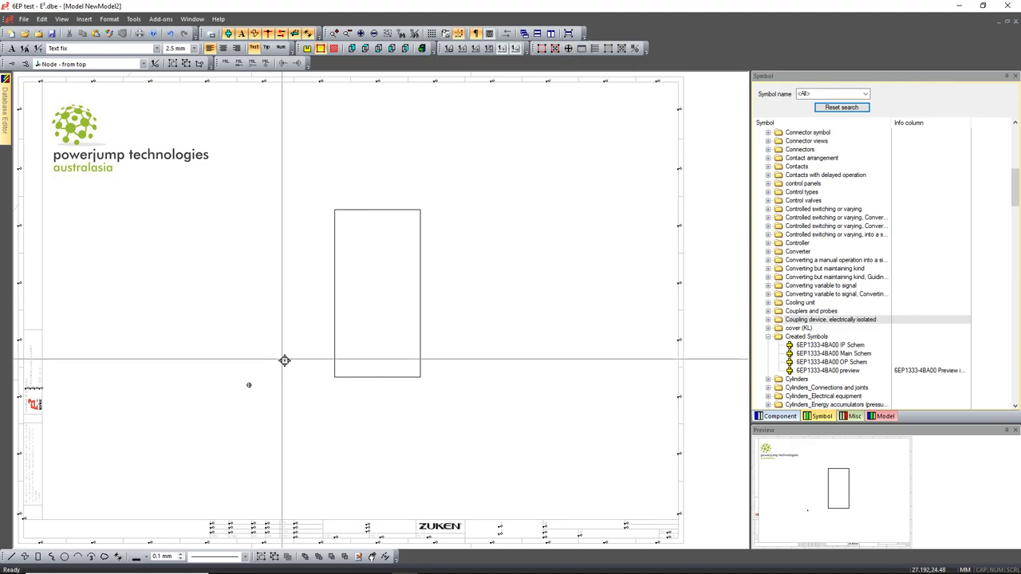
{"action": "left_click", "coordinate": [333, 377]}
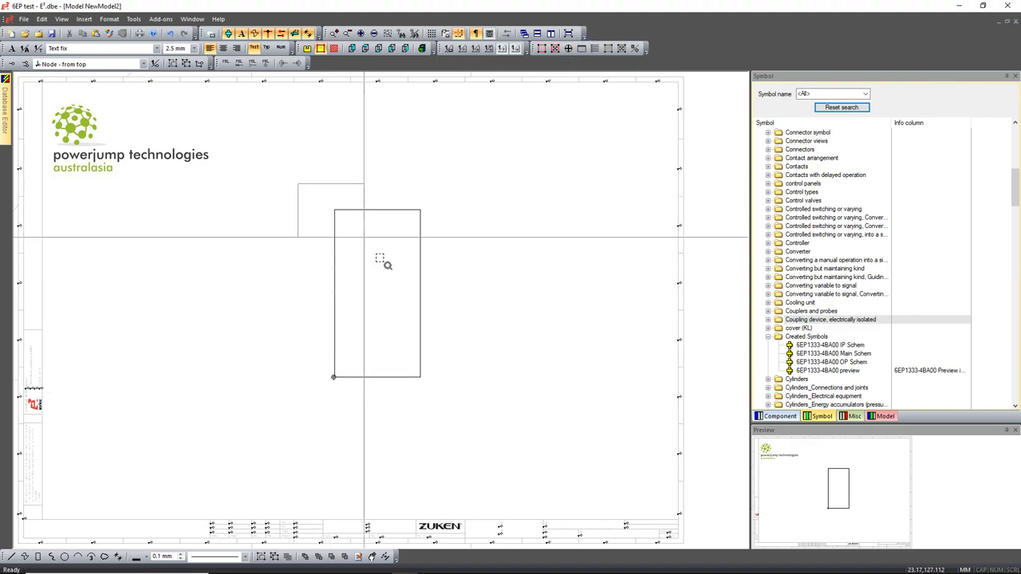
{"action": "scroll", "coordinate": [282, 342], "scroll_direction": "up", "scroll_amount": 5}
{"action": "left_click", "coordinate": [568, 49]}
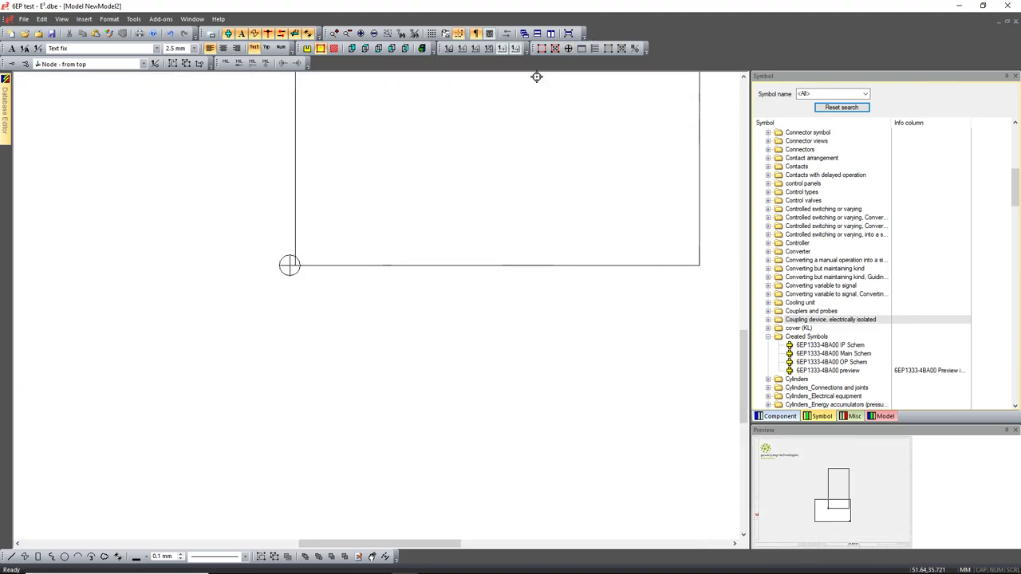
{"action": "left_click", "coordinate": [295, 265]}
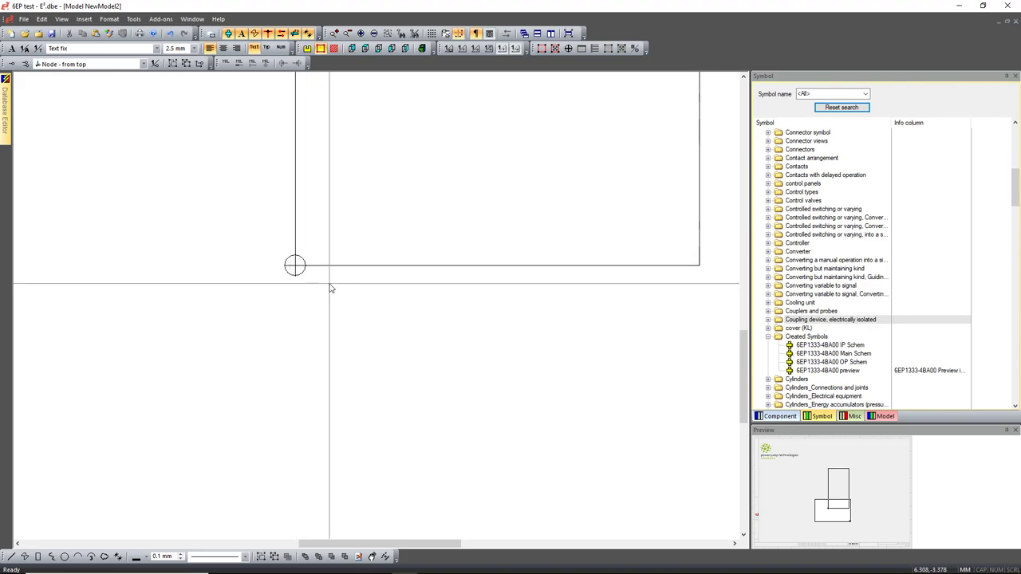
{"action": "scroll", "coordinate": [329, 284], "scroll_direction": "down", "scroll_amount": 5}
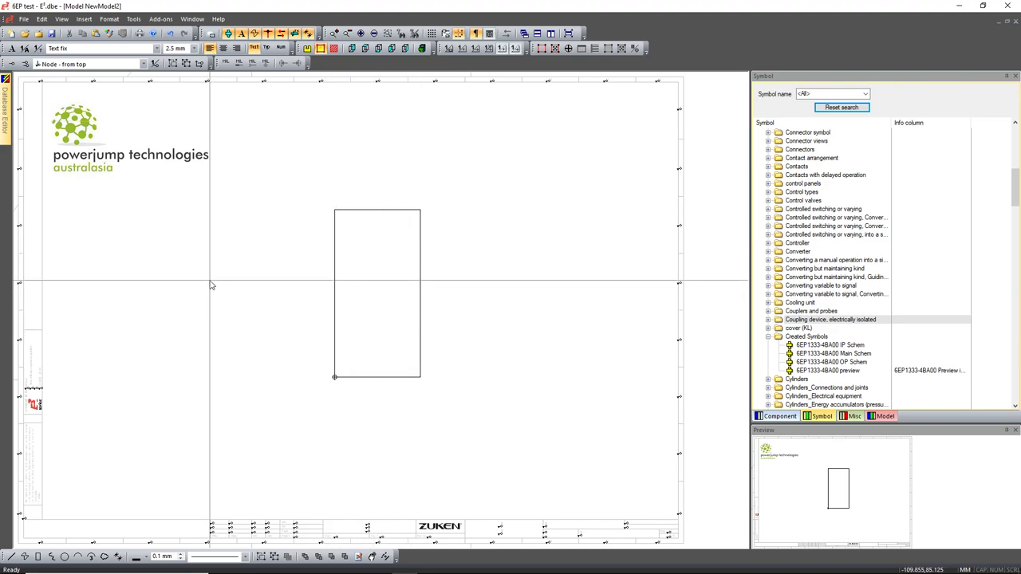
- Create a new symbol and set its working area format to DINA2
{"action": "right_click", "coordinate": [807, 321]}
{"action": "left_click", "coordinate": [859, 408]}
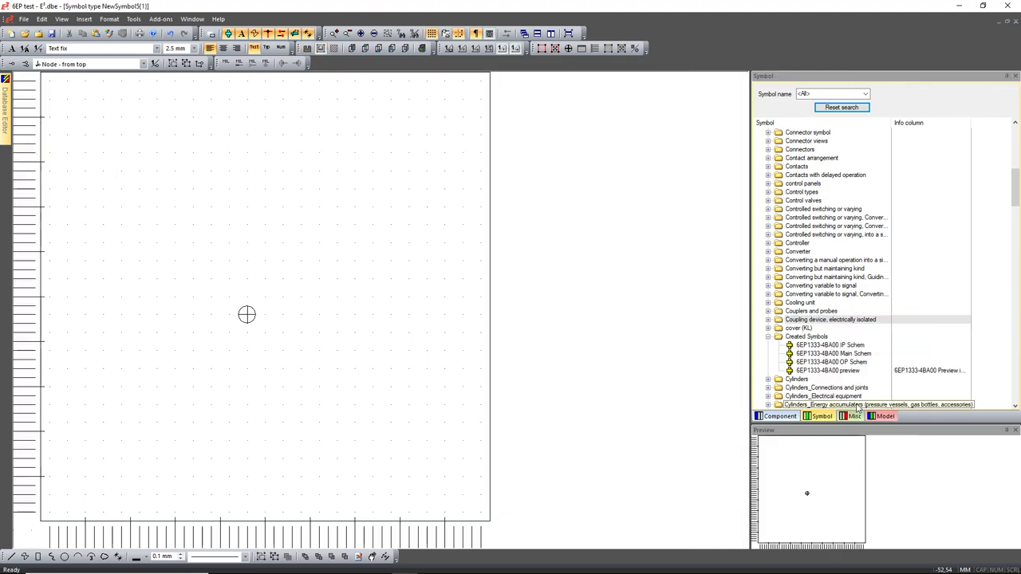
{"action": "mouse_move", "coordinate": [4, 112]}
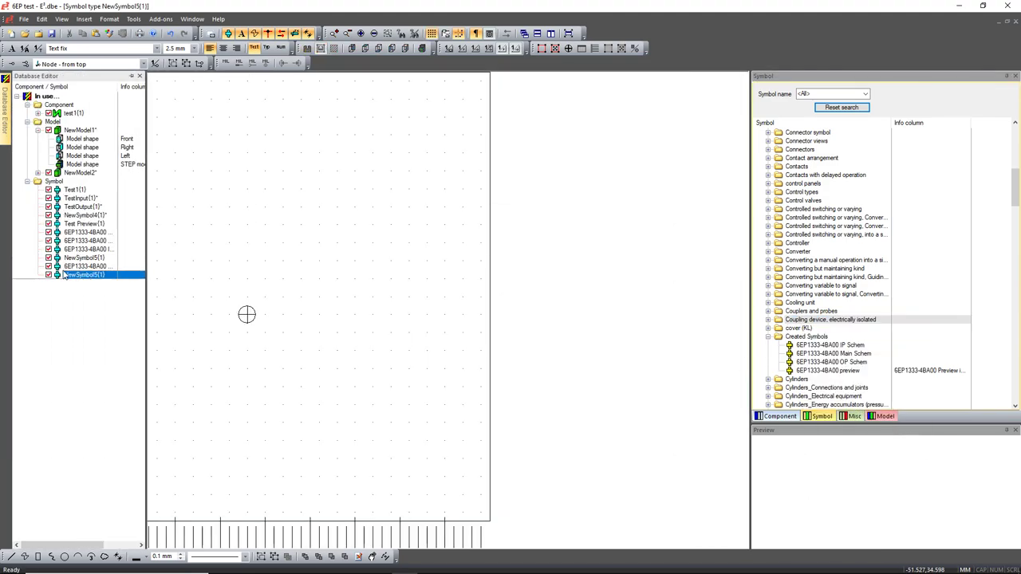
{"action": "right_click", "coordinate": [198, 255]}
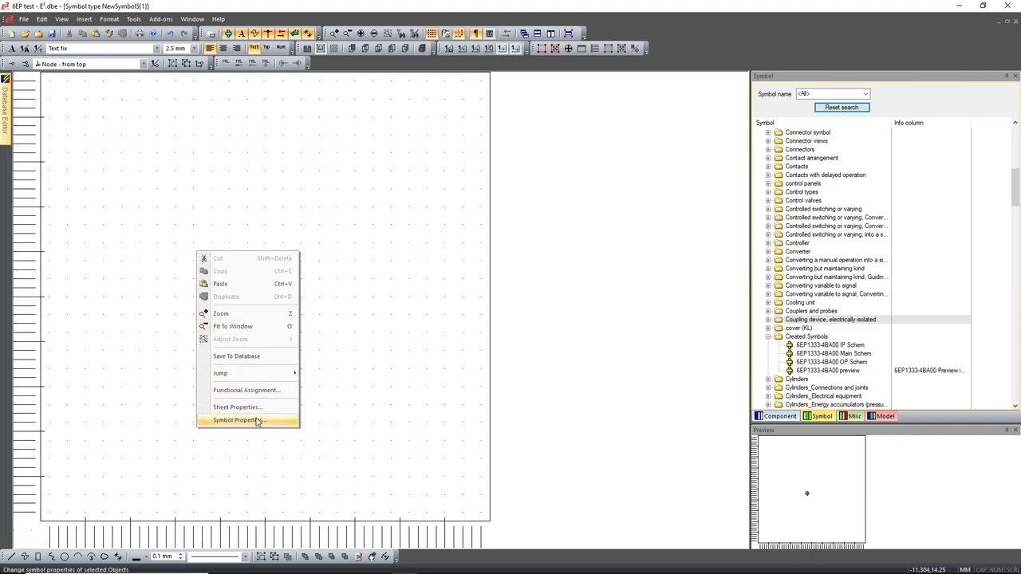
{"action": "left_click", "coordinate": [254, 407]}
{"action": "left_click", "coordinate": [590, 200]}
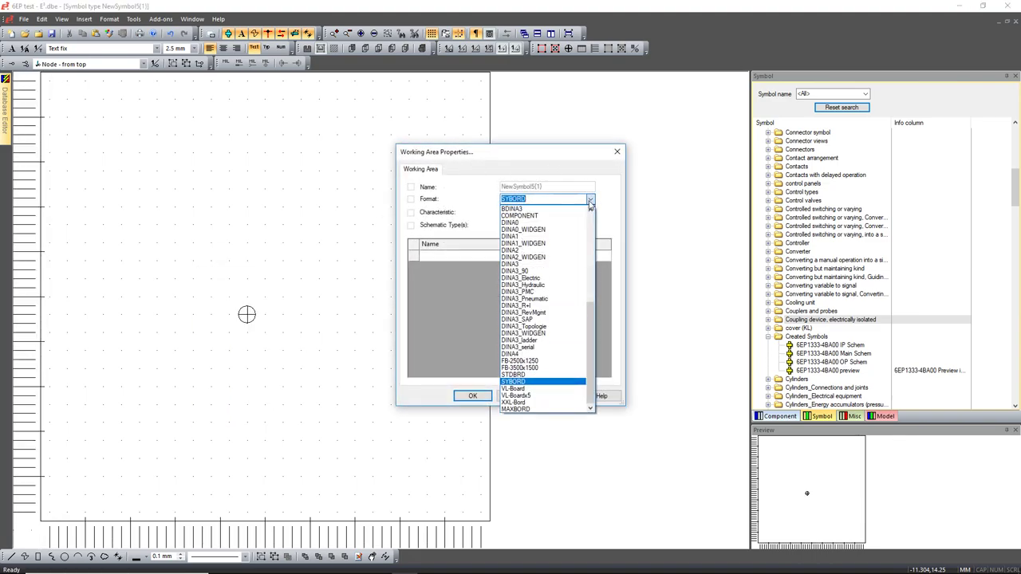
{"action": "left_click", "coordinate": [517, 250]}
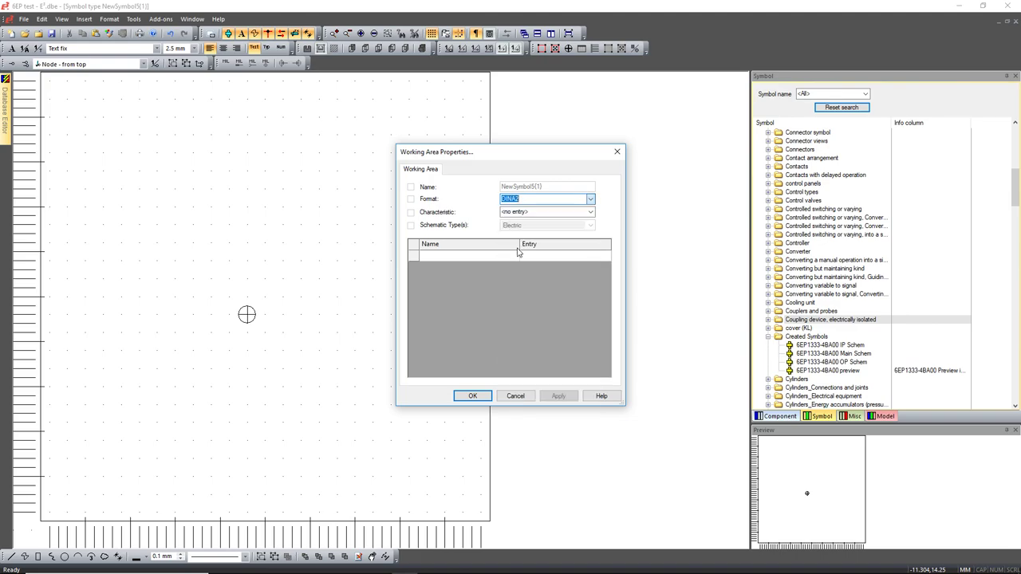
{"action": "left_click", "coordinate": [558, 395]}
{"action": "left_click", "coordinate": [473, 395]}
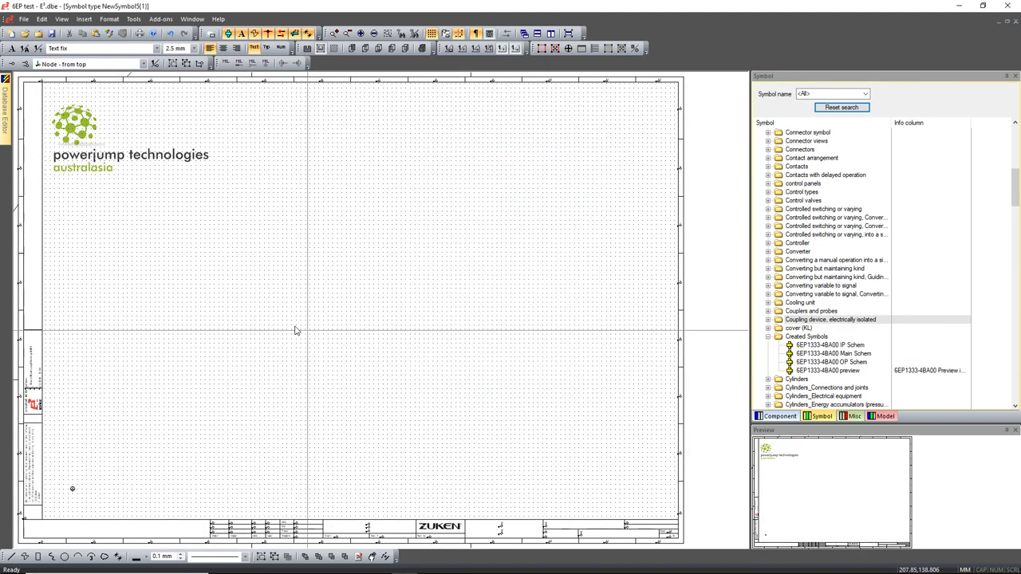
- Import the 6EP1333-4BA00 DXF drawing into the new symbol at a scale of 1
{"action": "left_click", "coordinate": [24, 18]}
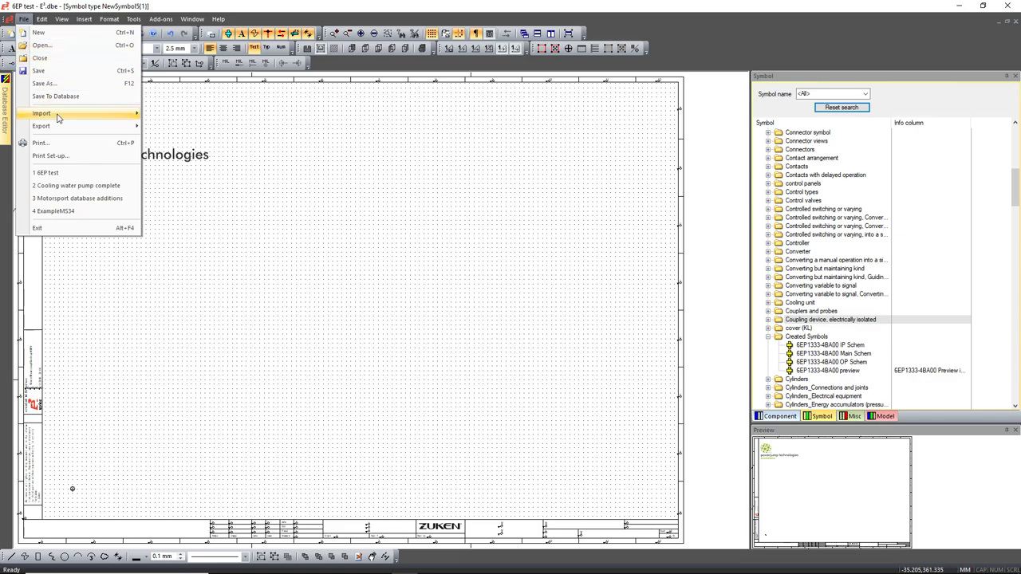
{"action": "left_click", "coordinate": [165, 134]}
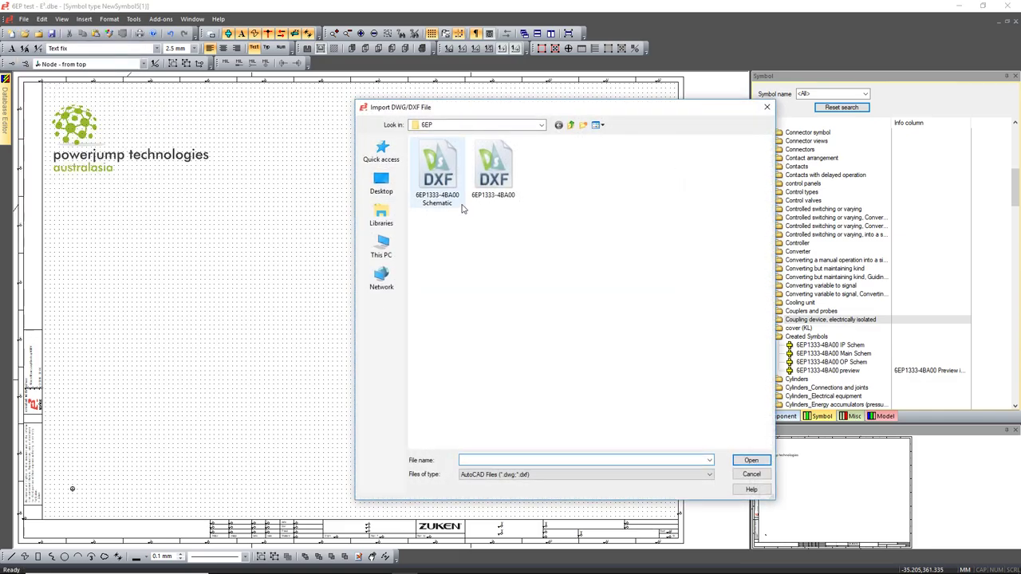
{"action": "left_click", "coordinate": [439, 204]}
{"action": "left_click", "coordinate": [497, 194]}
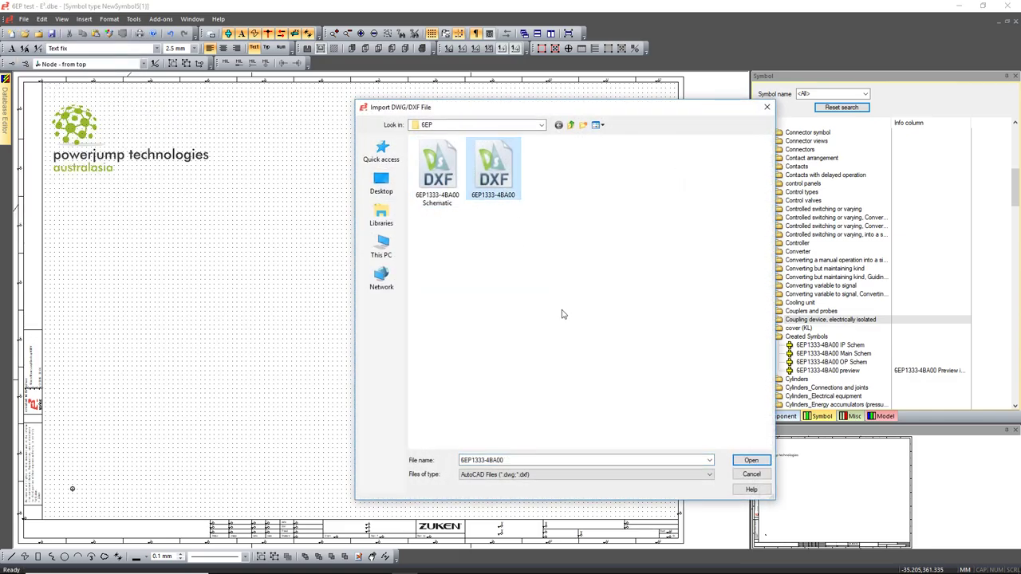
{"action": "left_click", "coordinate": [750, 461]}
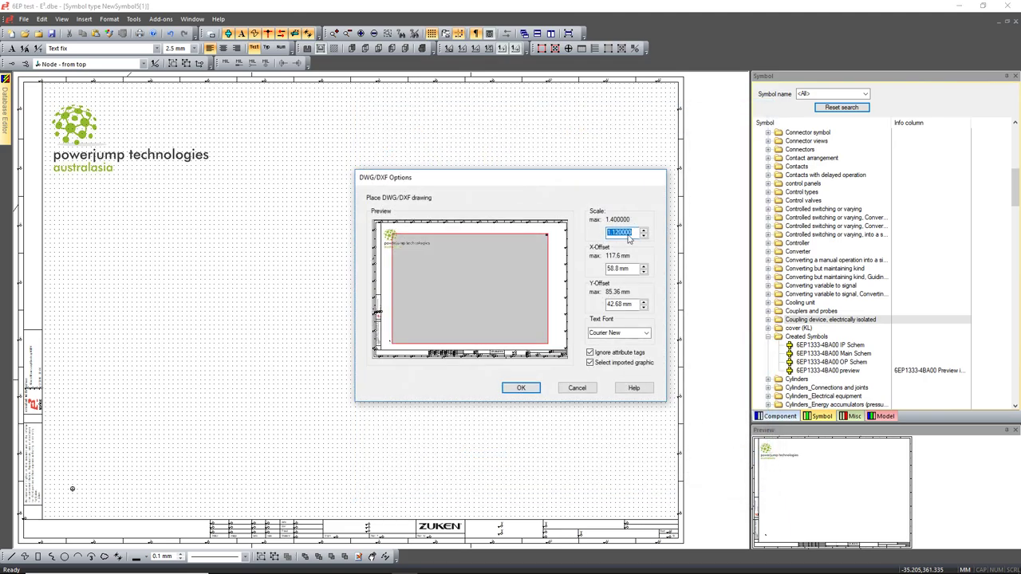
{"action": "type", "text": "1"}
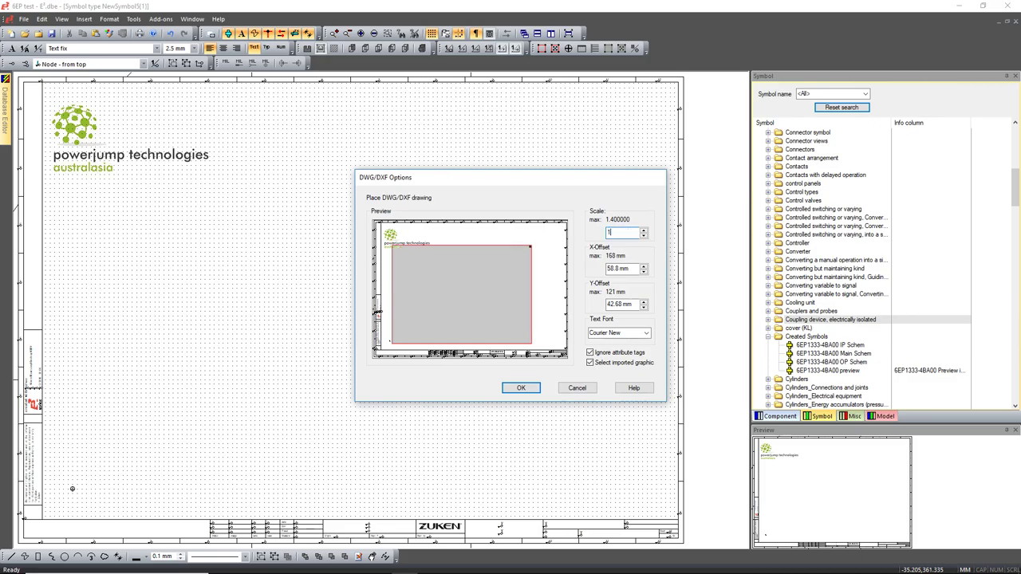
{"action": "left_click", "coordinate": [523, 390]}
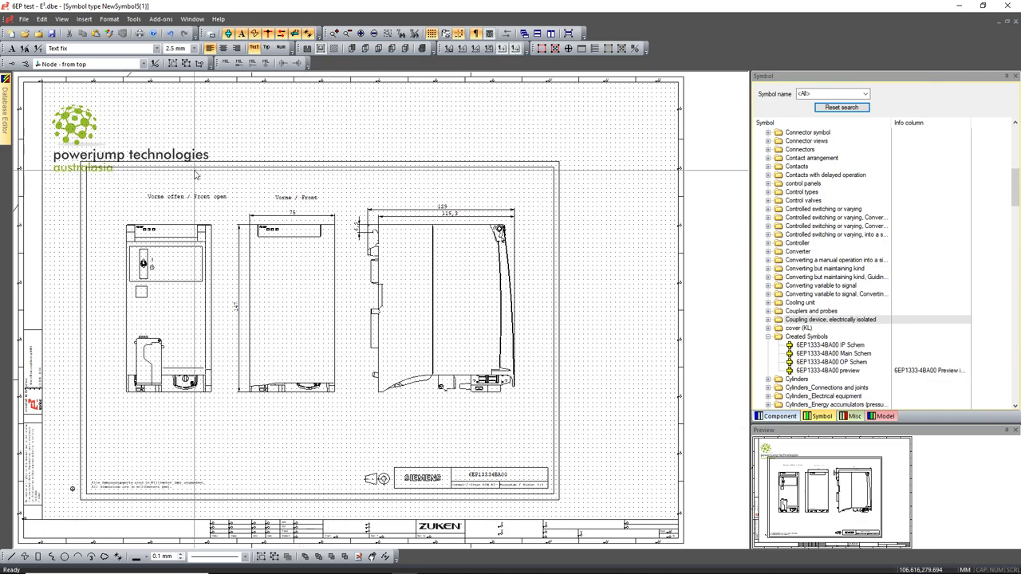
- Select all graphics of the Front open view in the imported drawing
{"action": "scroll", "coordinate": [271, 209], "scroll_direction": "up", "scroll_amount": 2}
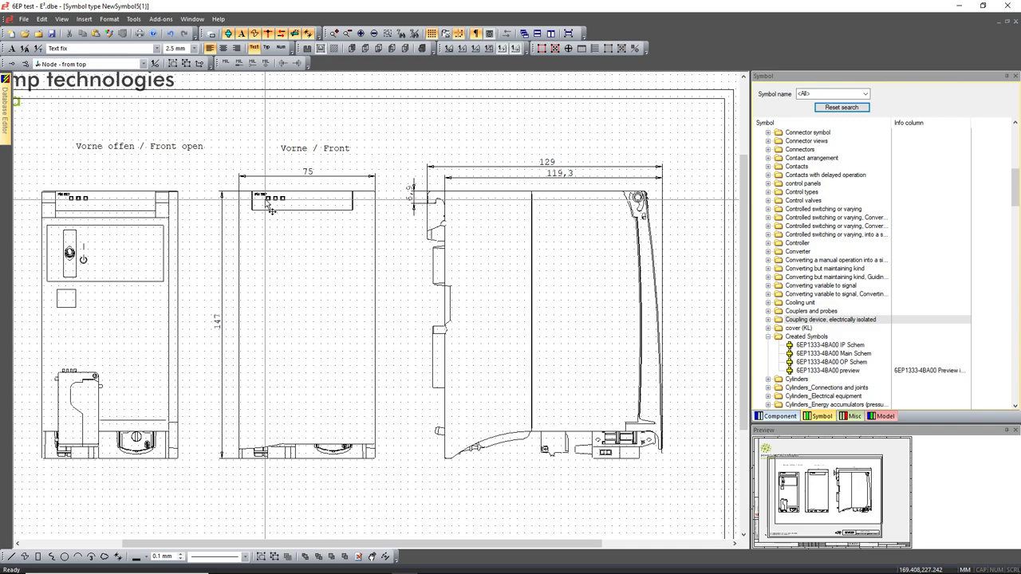
{"action": "left_click_drag", "start_coordinate": [327, 545], "coordinate": [268, 539]}
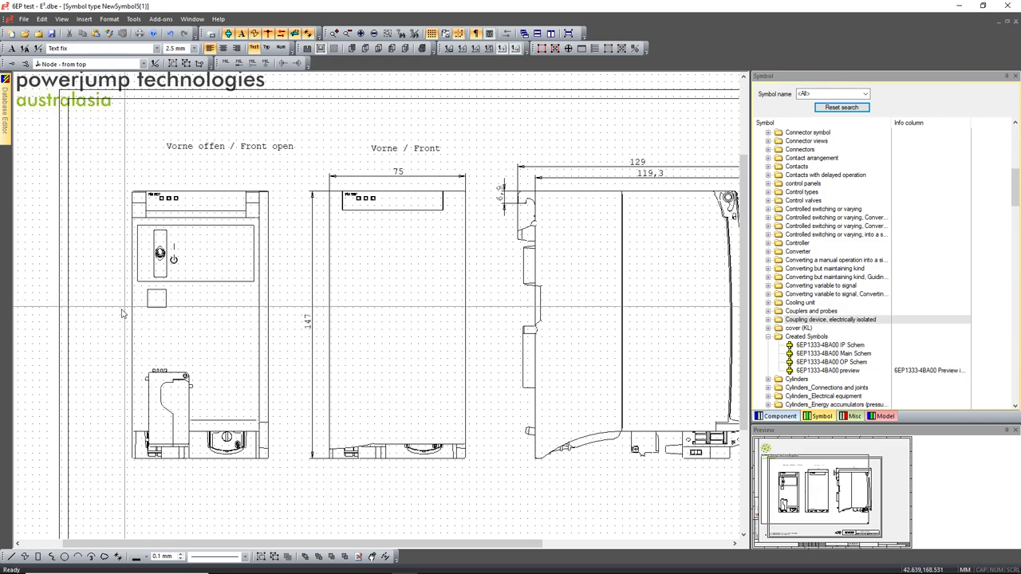
{"action": "left_click_drag", "start_coordinate": [112, 181], "coordinate": [308, 479]}
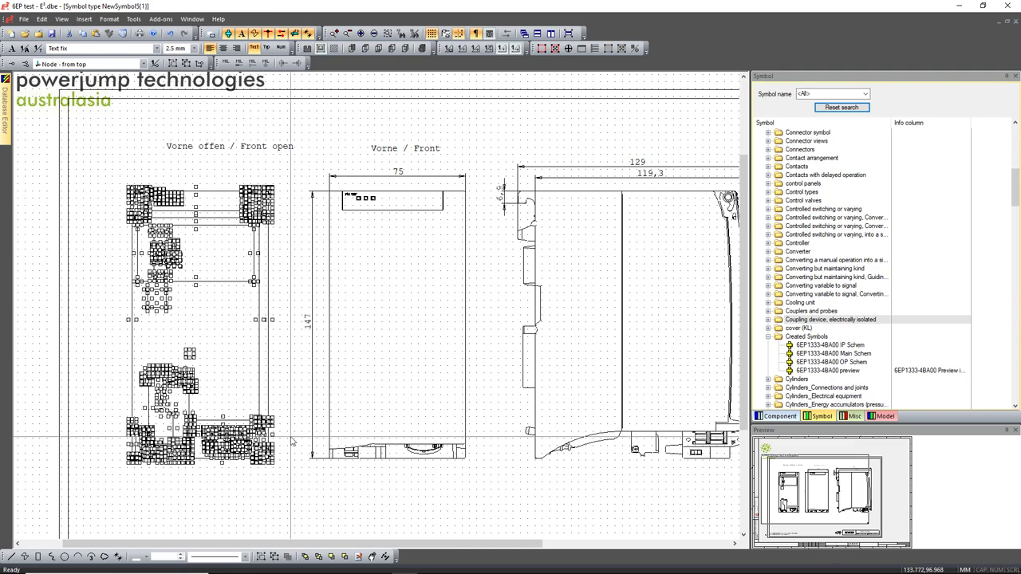
{"action": "left_click", "coordinate": [386, 557]}
- Examine the individual arcs and lines that make up the Siemens emblem and its oval border in the Front open view
{"action": "scroll", "coordinate": [391, 531], "scroll_direction": "up", "scroll_amount": 3}
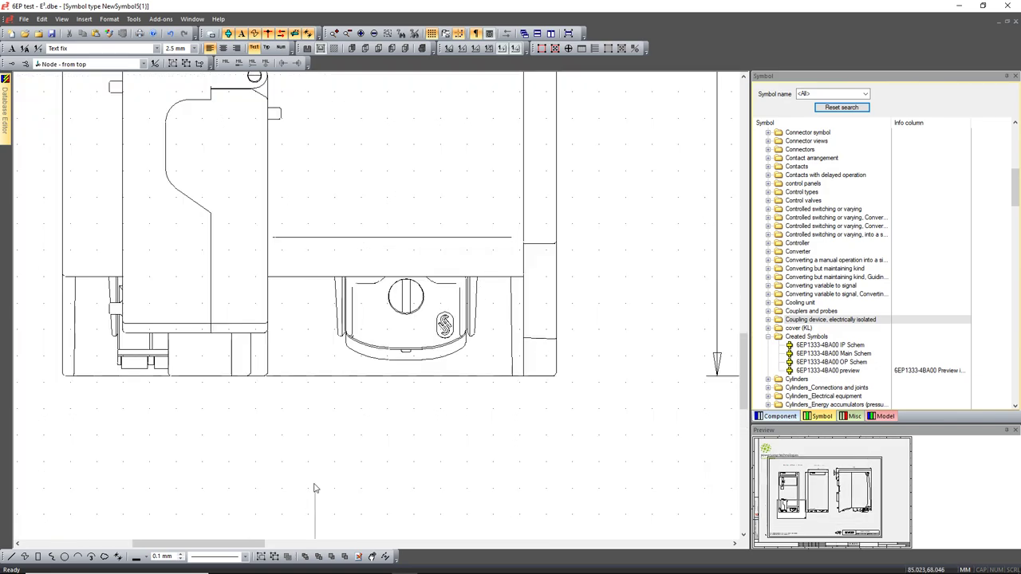
{"action": "scroll", "coordinate": [423, 334], "scroll_direction": "up", "scroll_amount": 3}
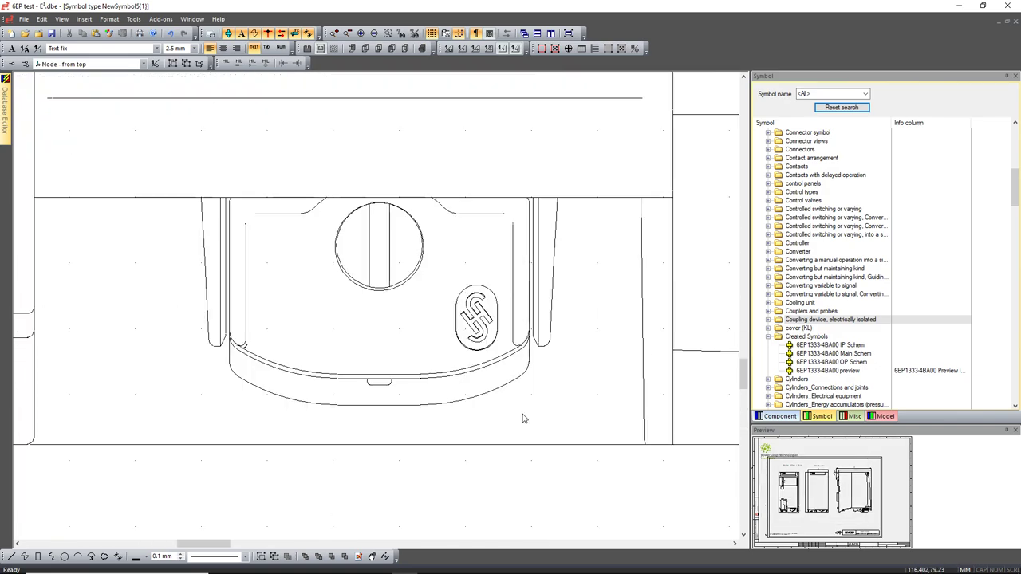
{"action": "left_click", "coordinate": [483, 341]}
{"action": "middle_click_drag", "start_coordinate": [439, 262], "coordinate": [557, 402]}
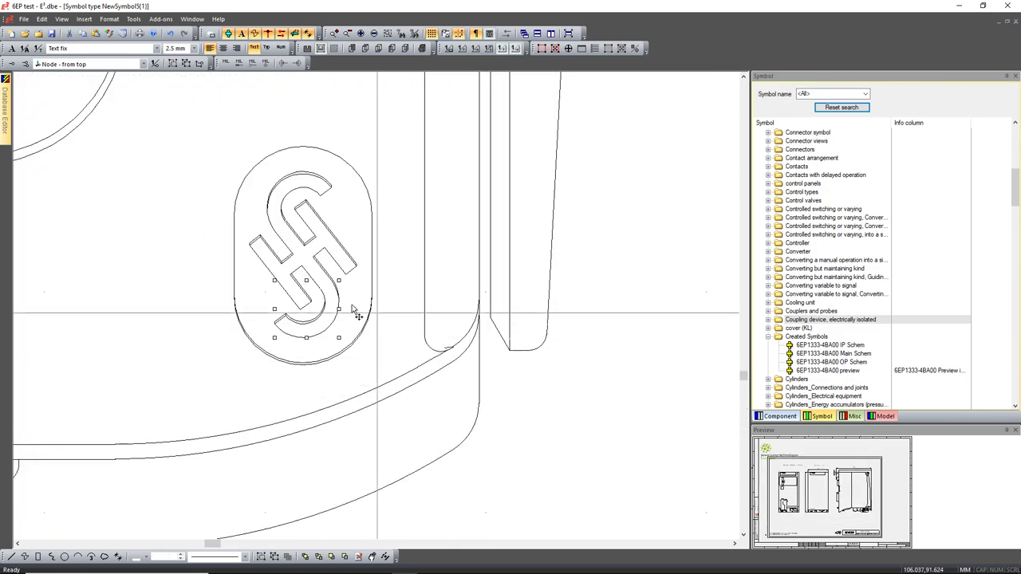
{"action": "left_click", "coordinate": [295, 322]}
{"action": "left_click", "coordinate": [276, 323]}
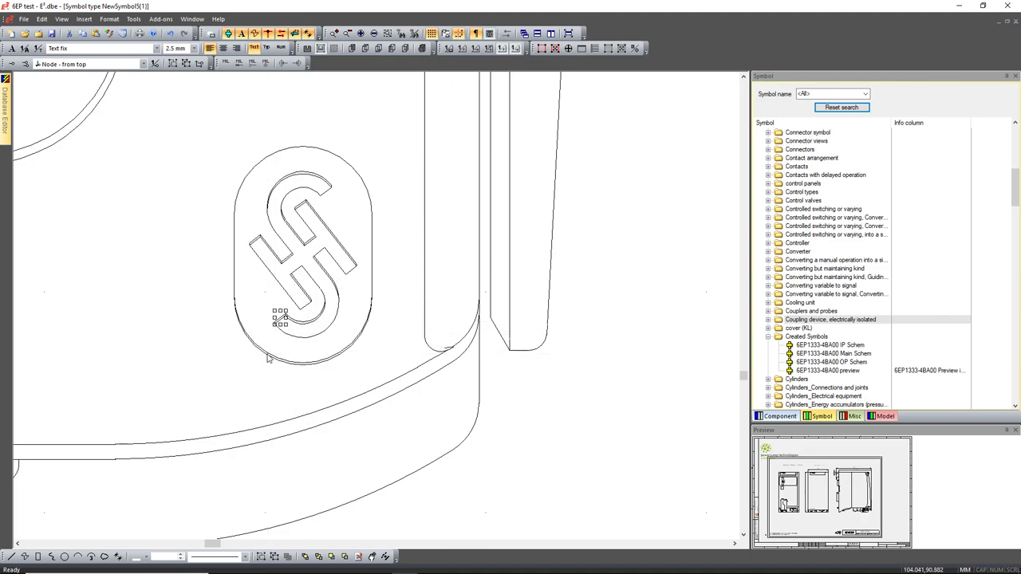
{"action": "left_click", "coordinate": [269, 358]}
{"action": "left_click_drag", "start_coordinate": [282, 382], "coordinate": [305, 424]}
{"action": "key", "text": "ctrl+z"}
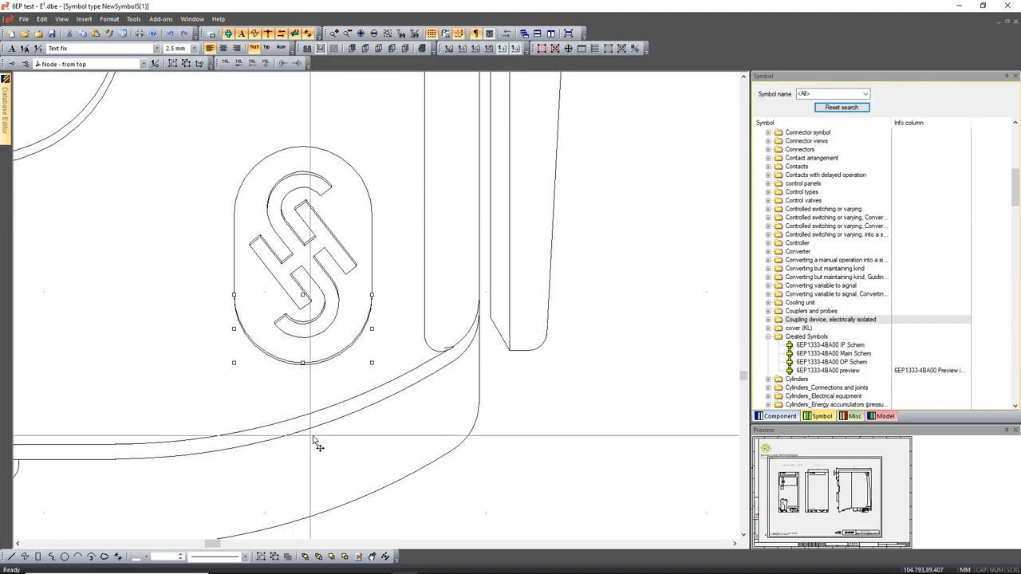
{"action": "left_click", "coordinate": [235, 251]}
{"action": "left_click", "coordinate": [341, 166]}
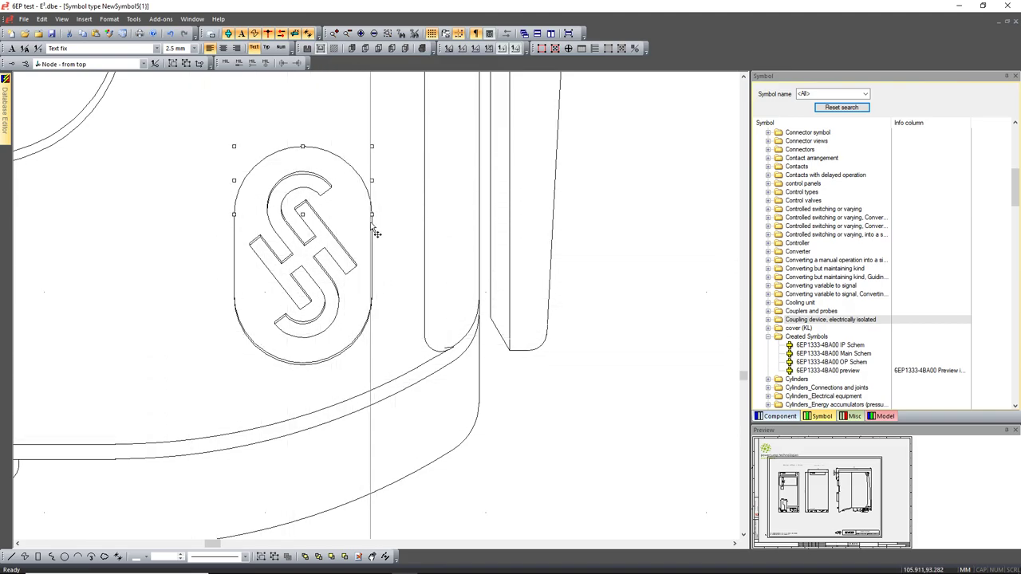
{"action": "left_click", "coordinate": [369, 313]}
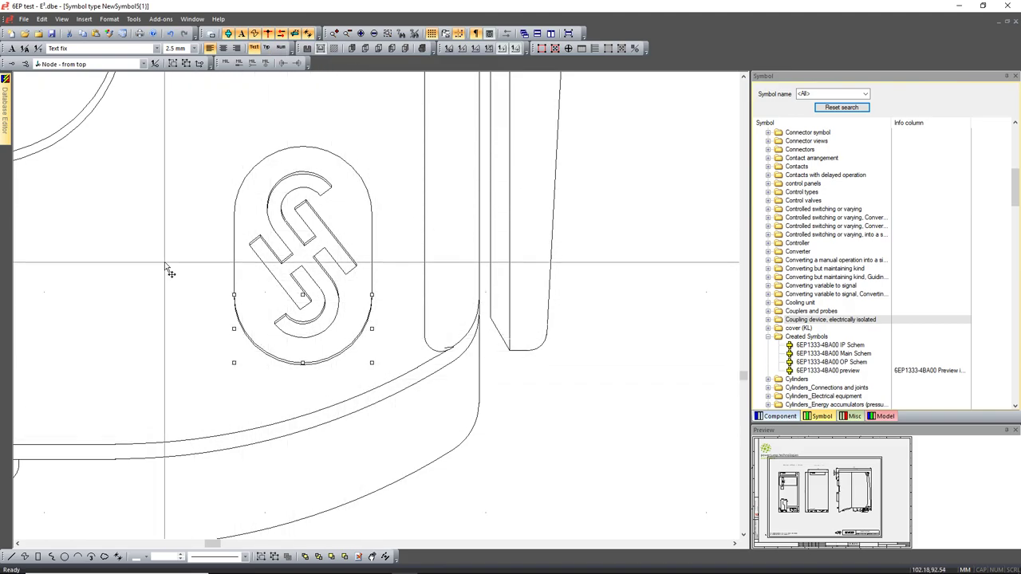
- Optimize all graphics of the Front open view using the Optimize all option with a MaxAngle of 10
{"action": "scroll", "coordinate": [165, 263], "scroll_direction": "down", "scroll_amount": 5}
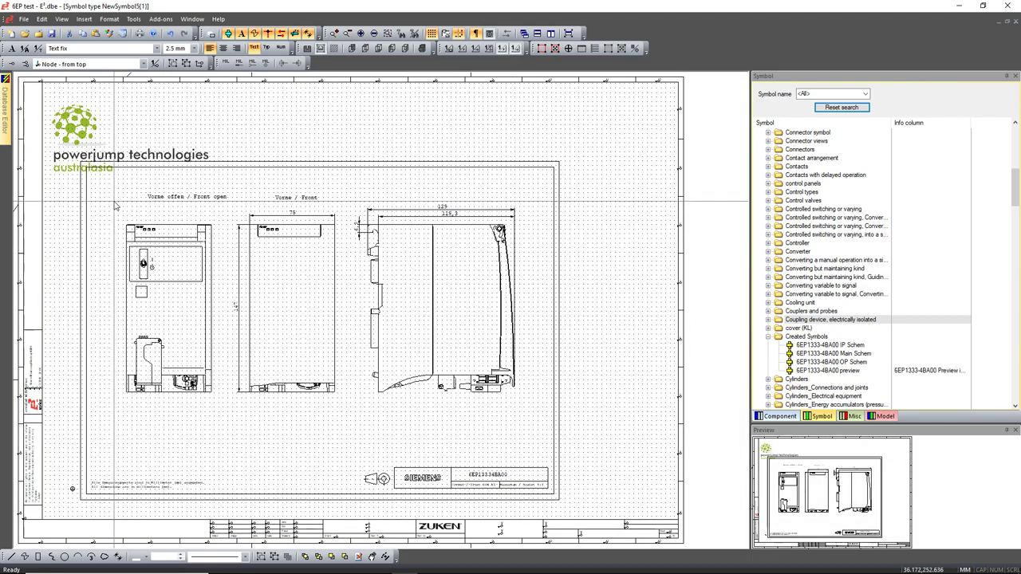
{"action": "left_click_drag", "start_coordinate": [110, 212], "coordinate": [242, 408]}
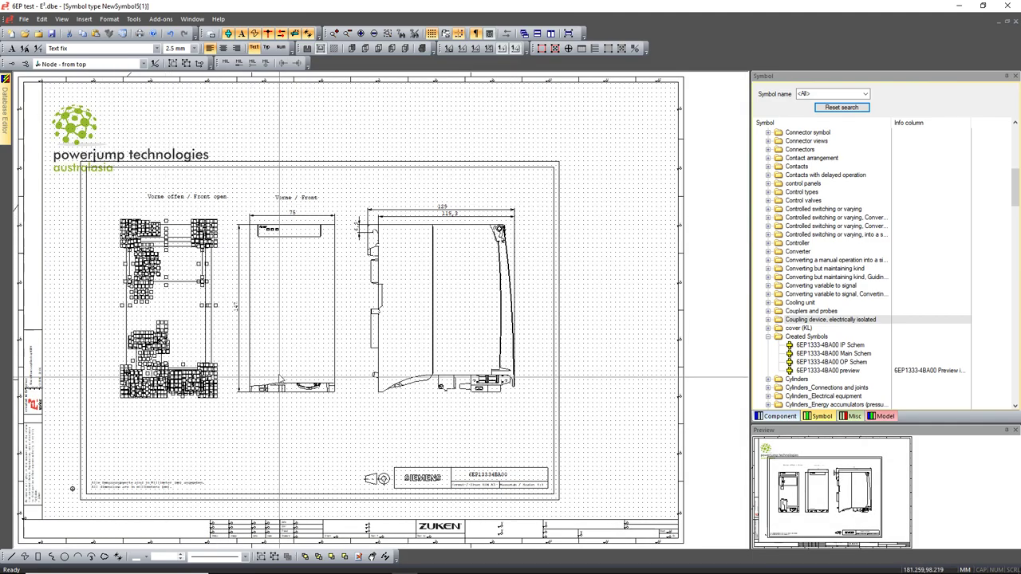
{"action": "left_click", "coordinate": [385, 557]}
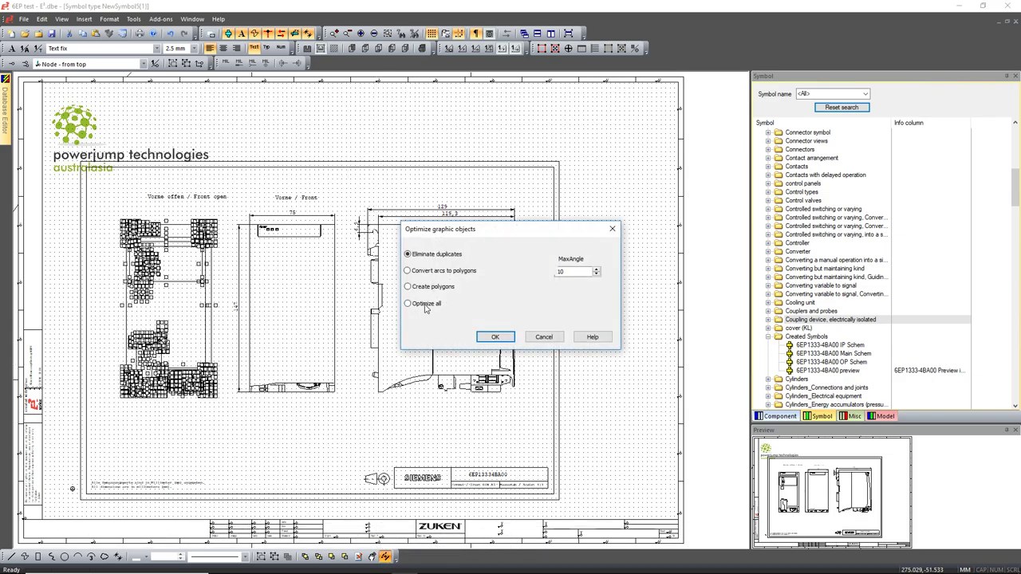
{"action": "left_click", "coordinate": [505, 342]}
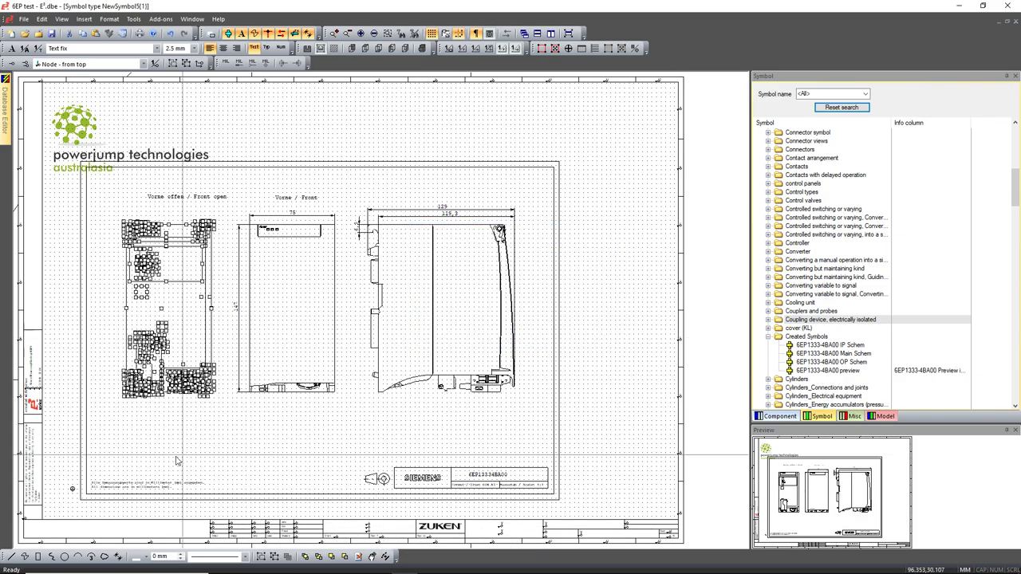
- Try moving the oval border of the Siemens emblem aside as one polygon, and undo the move
{"action": "scroll", "coordinate": [297, 449], "scroll_direction": "up", "scroll_amount": 3}
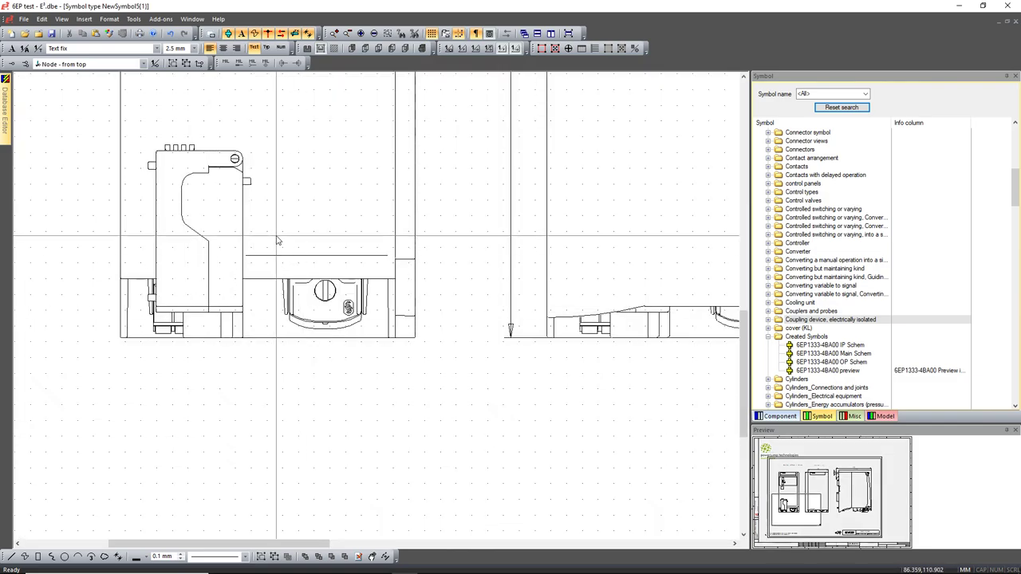
{"action": "scroll", "coordinate": [276, 239], "scroll_direction": "up", "scroll_amount": 2}
{"action": "scroll", "coordinate": [387, 297], "scroll_direction": "up", "scroll_amount": 2}
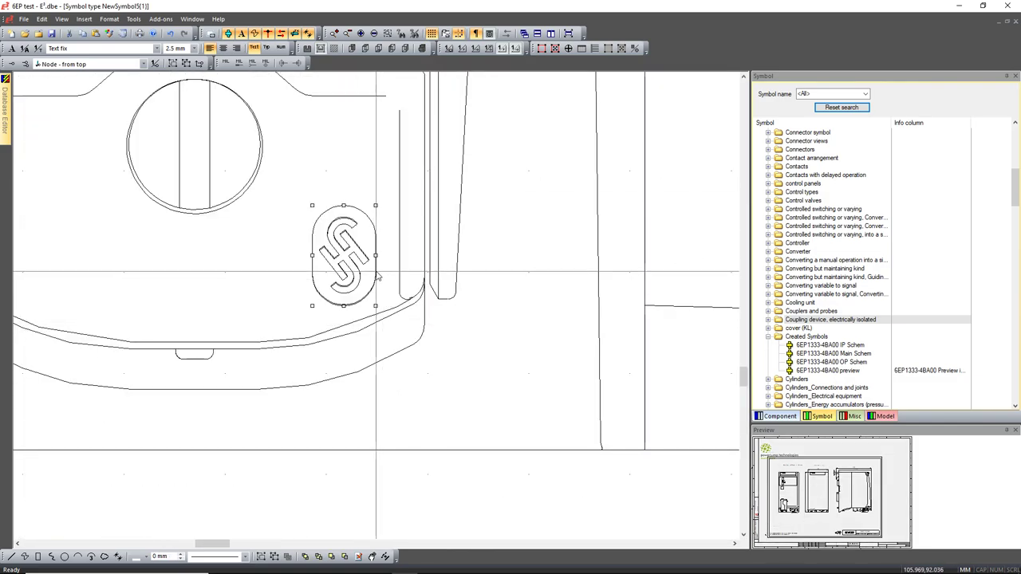
{"action": "left_click_drag", "start_coordinate": [372, 278], "coordinate": [271, 281]}
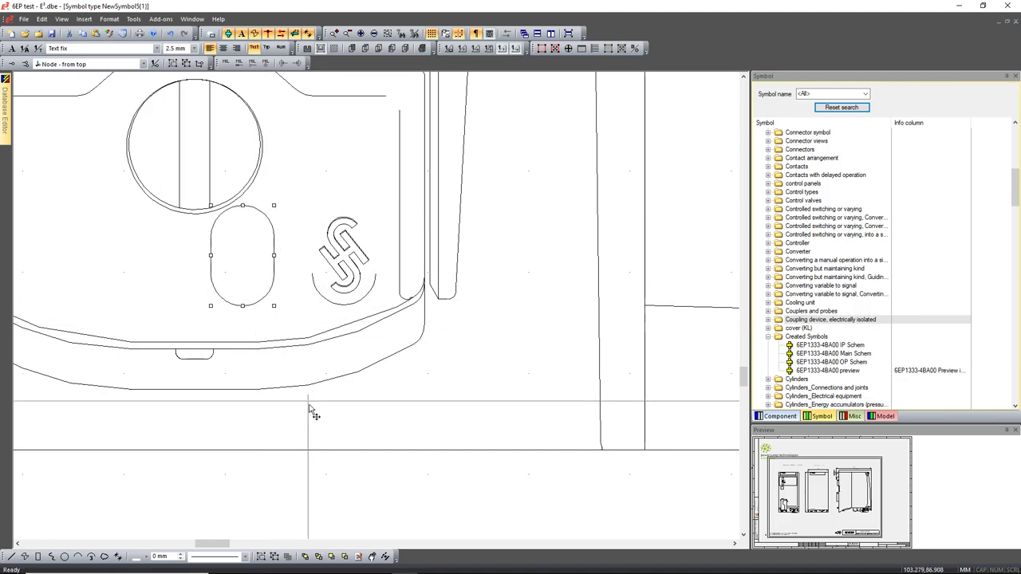
{"action": "key", "text": "ctrl+z"}
- Move the housing outline along the lower edge of the Front open view slightly down and select parts of the Siemens emblem
{"action": "left_click_drag", "start_coordinate": [334, 451], "coordinate": [326, 476]}
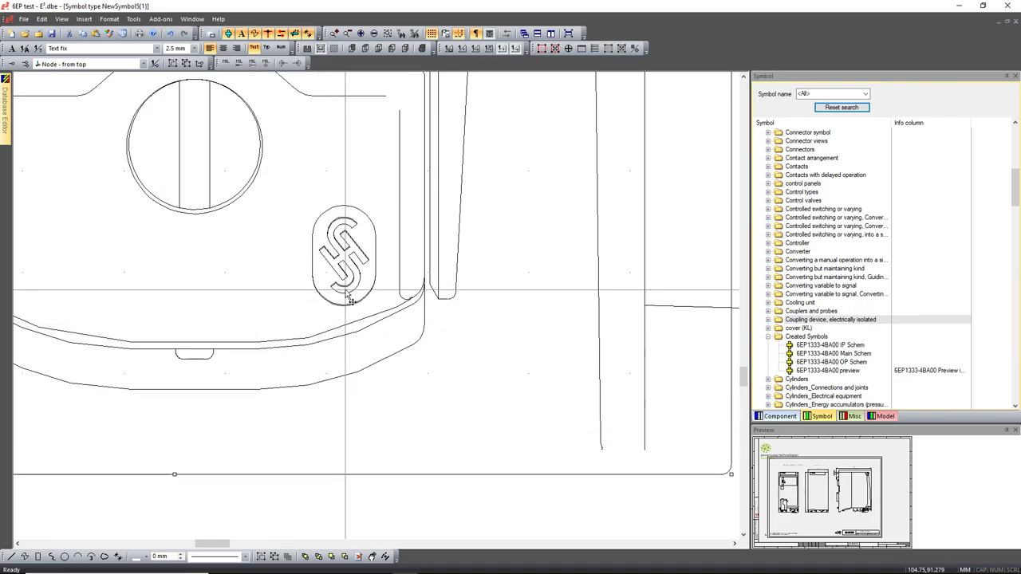
{"action": "left_click", "coordinate": [345, 291]}
{"action": "left_click", "coordinate": [342, 287]}
{"action": "left_click", "coordinate": [255, 271]}
- Select the complete Front open view in the symbol drawing and copy its graphics to the clipboard
{"action": "scroll", "coordinate": [251, 270], "scroll_direction": "down", "scroll_amount": 5}
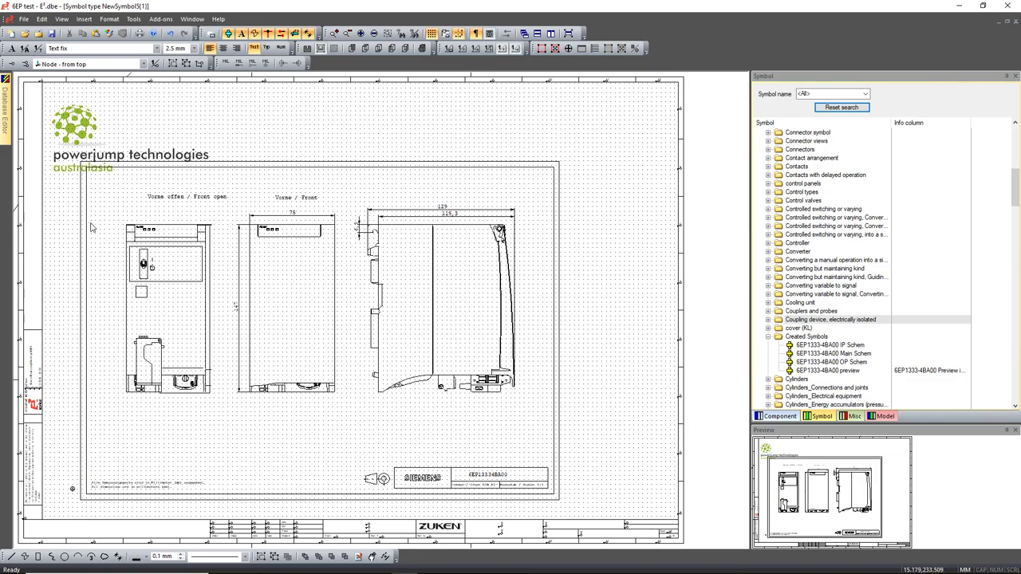
{"action": "left_click_drag", "start_coordinate": [111, 212], "coordinate": [220, 409]}
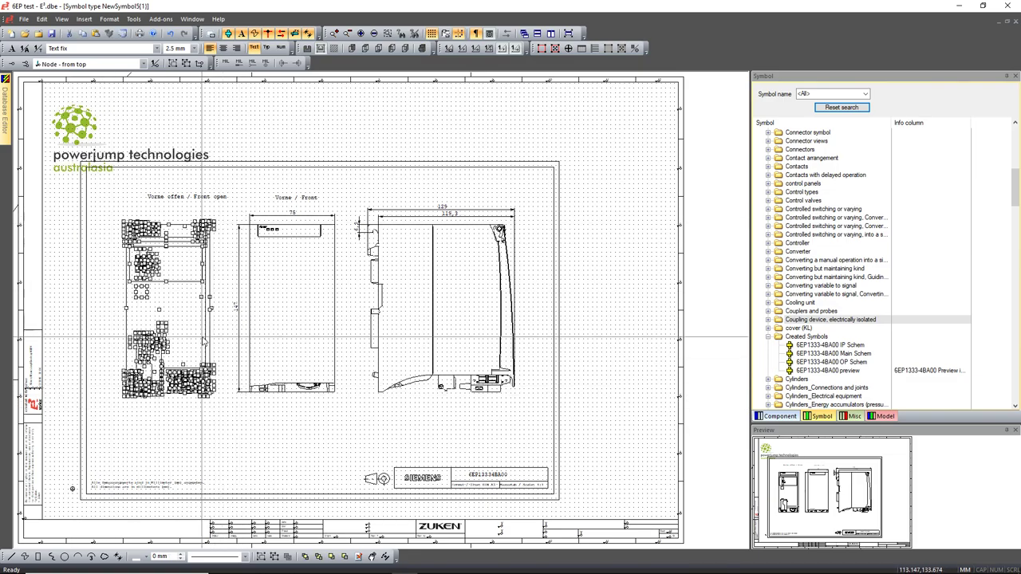
{"action": "right_click", "coordinate": [205, 341]}
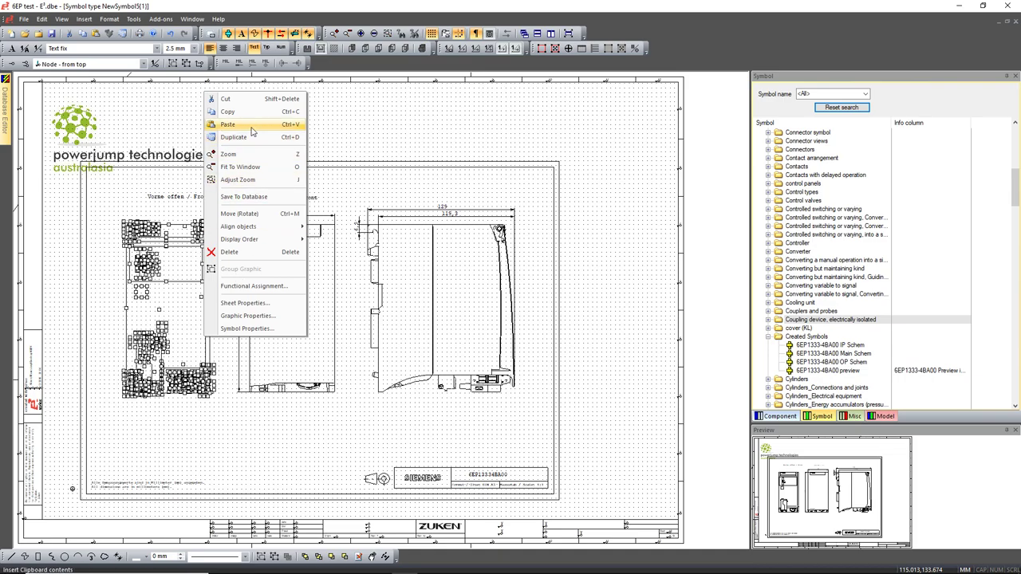
{"action": "left_click", "coordinate": [108, 283]}
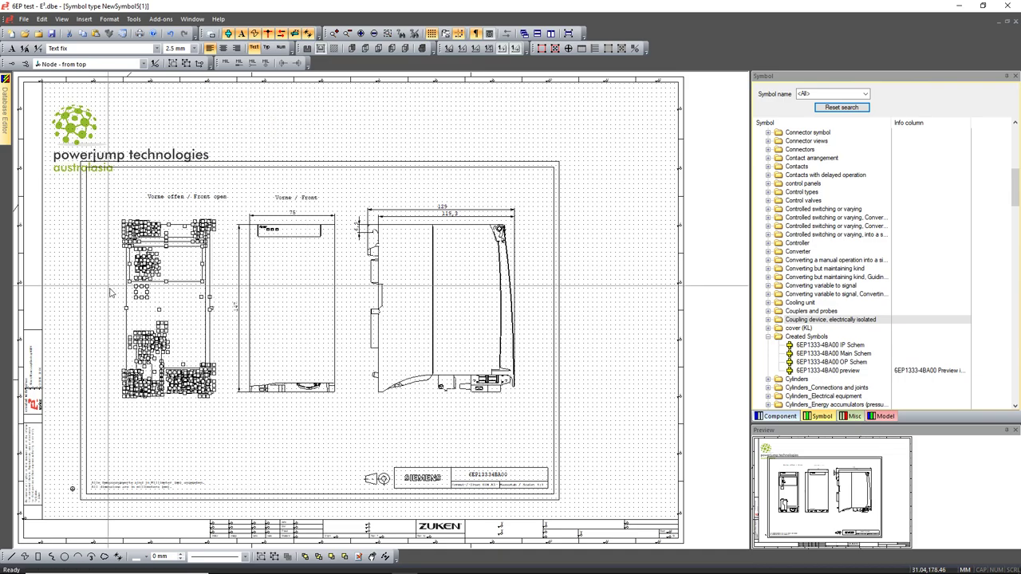
- Open the NewModel2 model and paste the Front open graphics over its rectangle, aligning their edges with the rectangle and the origin corner
{"action": "mouse_move", "coordinate": [4, 128]}
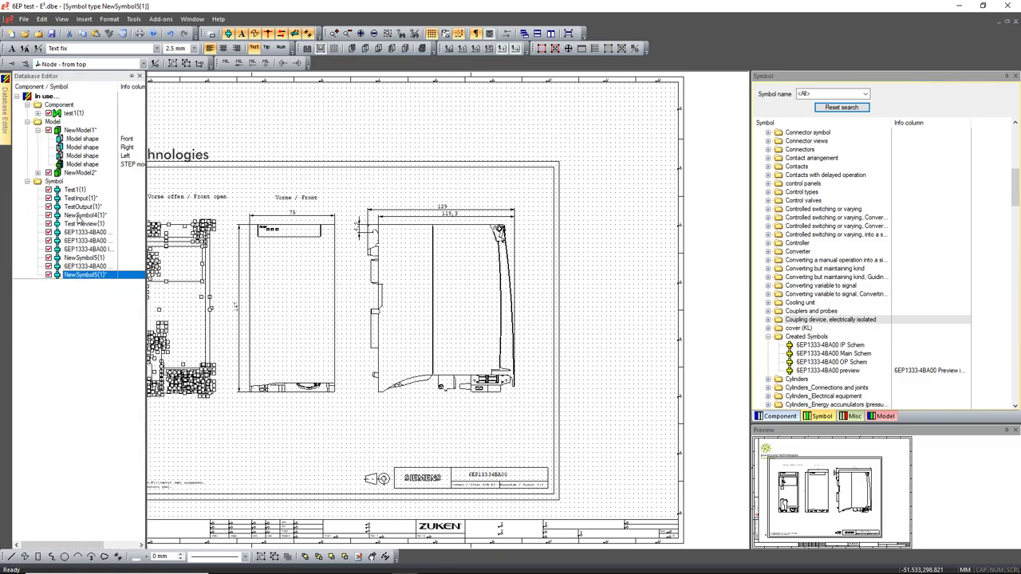
{"action": "double_click", "coordinate": [80, 172]}
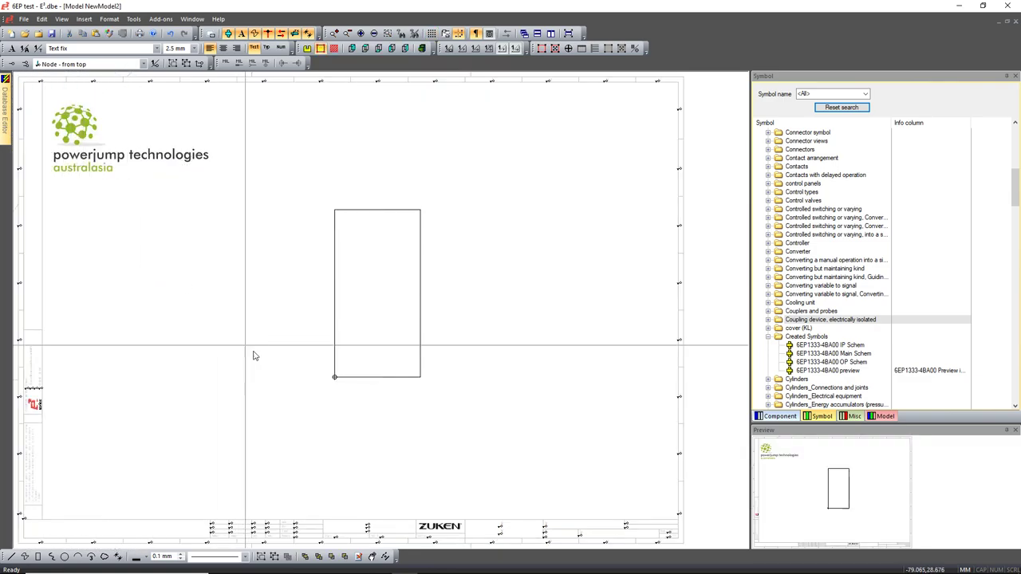
{"action": "key", "text": "ctrl+v"}
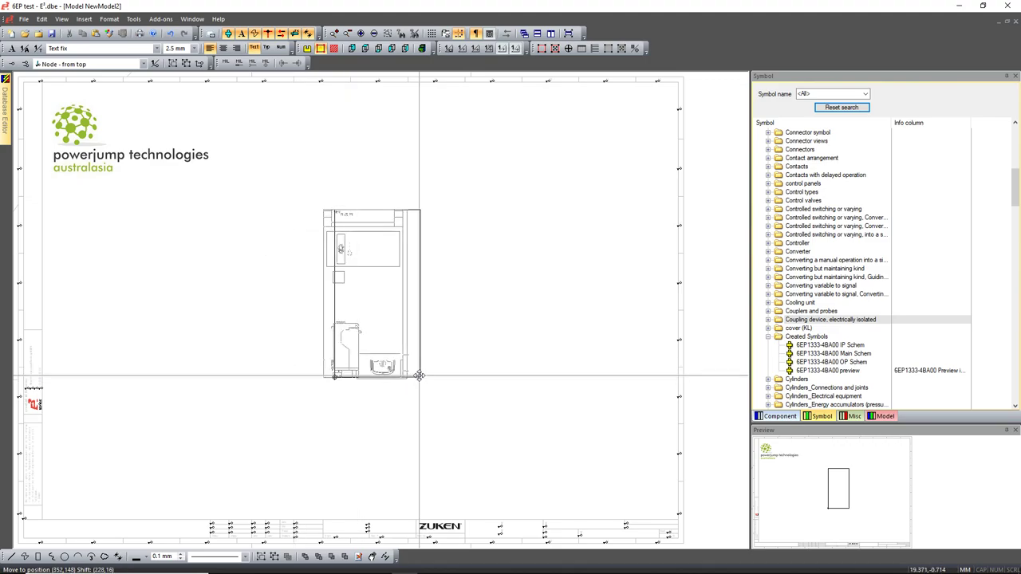
{"action": "scroll", "coordinate": [419, 375], "scroll_direction": "up", "scroll_amount": 1}
{"action": "scroll", "coordinate": [418, 375], "scroll_direction": "up", "scroll_amount": 4}
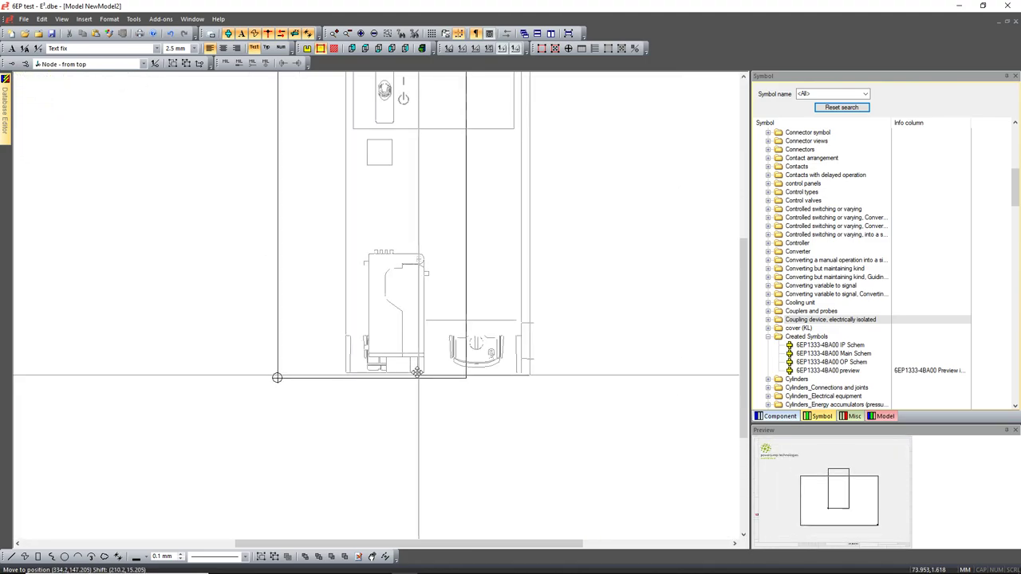
{"action": "scroll", "coordinate": [417, 373], "scroll_direction": "up", "scroll_amount": 5}
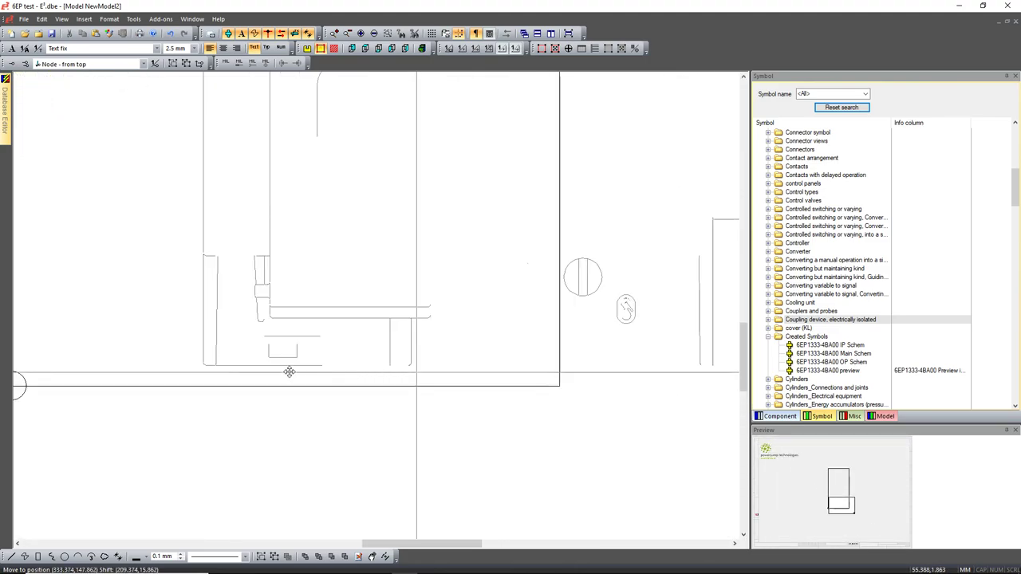
{"action": "scroll", "coordinate": [173, 372], "scroll_direction": "up", "scroll_amount": 2}
{"action": "scroll", "coordinate": [173, 372], "scroll_direction": "down", "scroll_amount": 2}
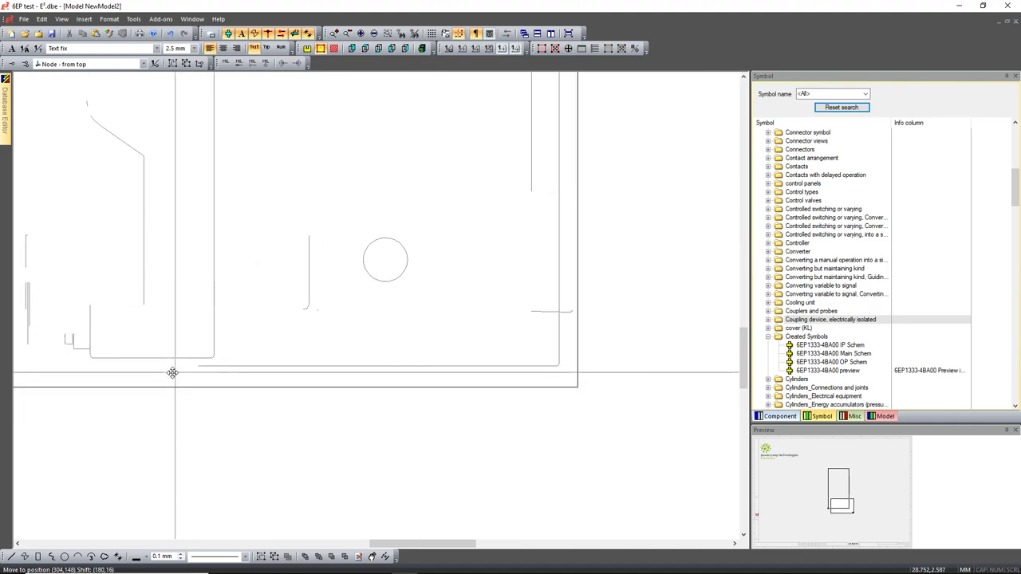
{"action": "scroll", "coordinate": [172, 373], "scroll_direction": "down", "scroll_amount": 2}
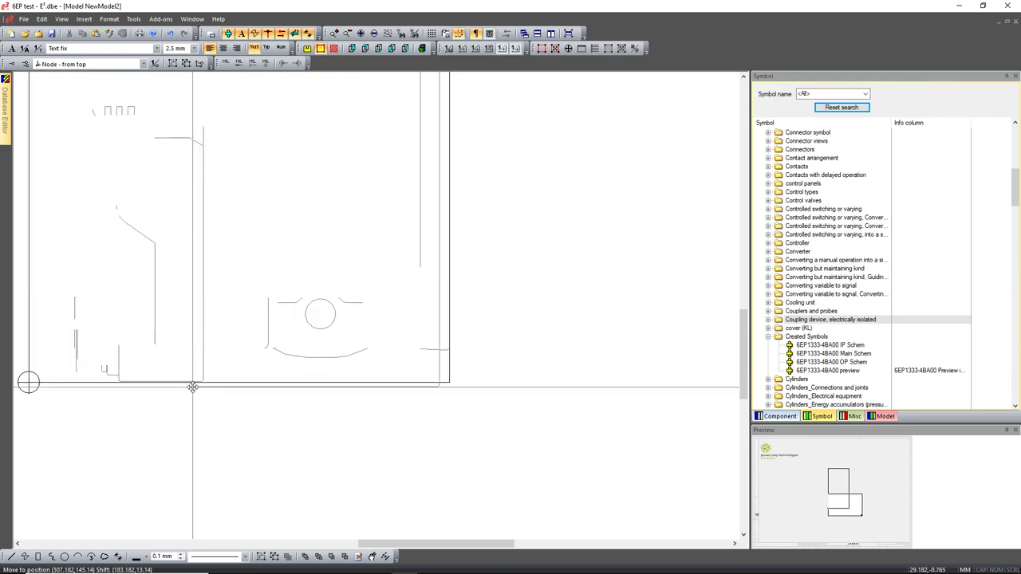
{"action": "left_click", "coordinate": [192, 388]}
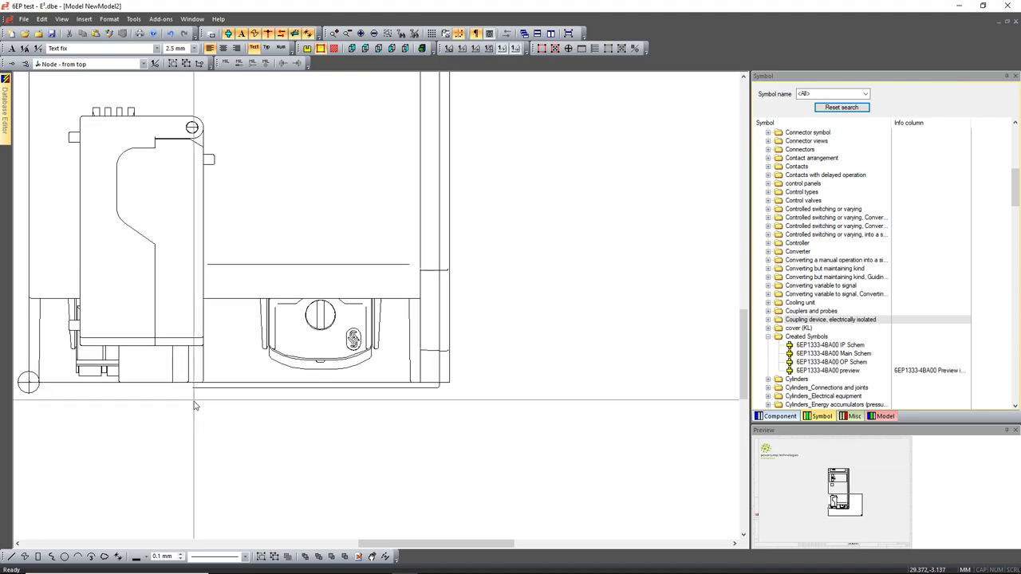
- Examine how the pasted Front open graphics align with the model rectangle and which outline is offset along its upper and lower edges
{"action": "scroll", "coordinate": [232, 395], "scroll_direction": "down", "scroll_amount": 3}
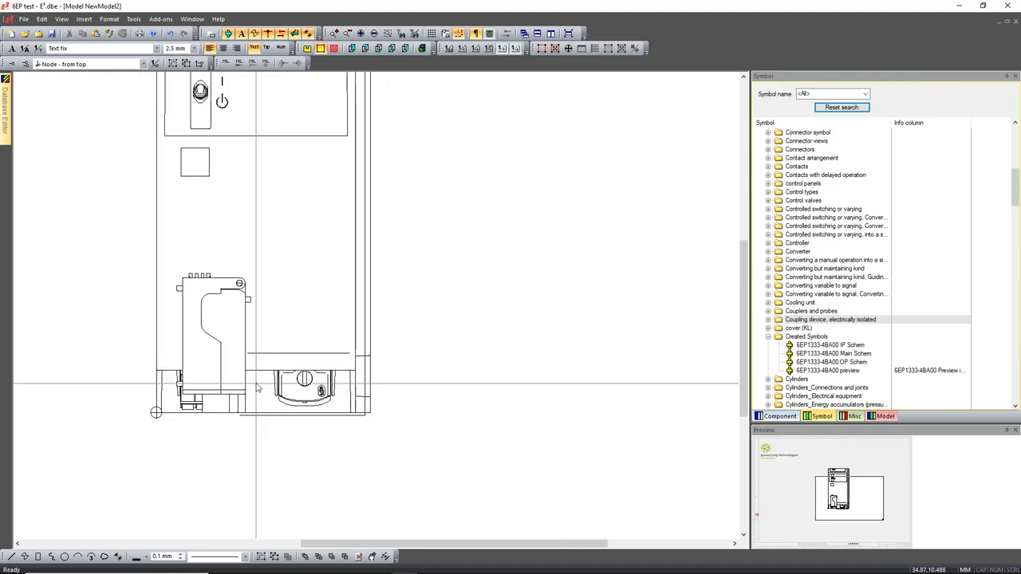
{"action": "scroll", "coordinate": [256, 387], "scroll_direction": "up", "scroll_amount": 3}
{"action": "scroll", "coordinate": [256, 387], "scroll_direction": "down", "scroll_amount": 3}
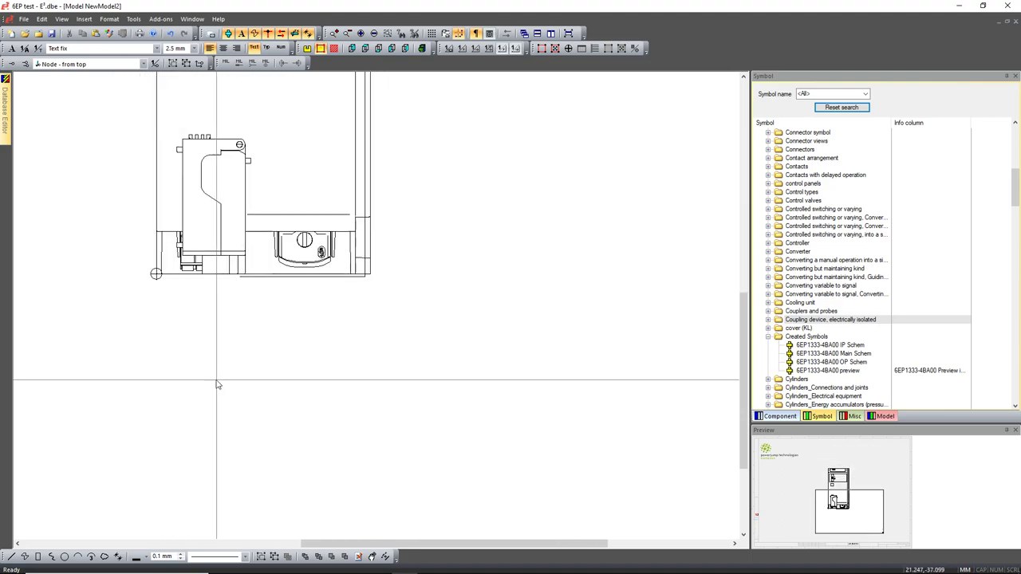
{"action": "scroll", "coordinate": [216, 380], "scroll_direction": "up", "scroll_amount": 2}
{"action": "middle_click_drag", "start_coordinate": [71, 321], "coordinate": [437, 490]}
{"action": "middle_click_drag", "start_coordinate": [138, 215], "coordinate": [599, 376]}
{"action": "scroll", "coordinate": [380, 364], "scroll_direction": "down", "scroll_amount": 2}
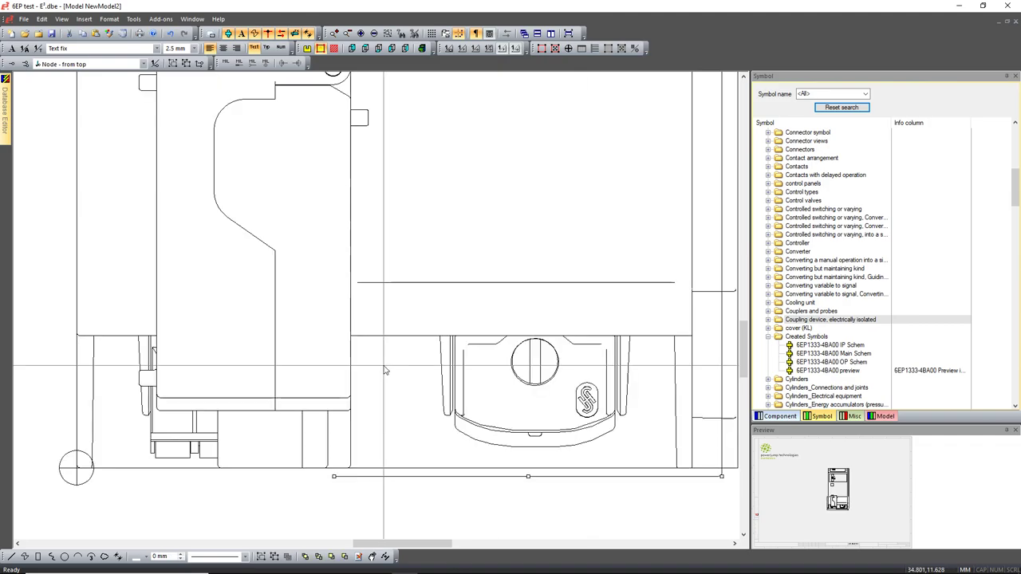
{"action": "scroll", "coordinate": [341, 263], "scroll_direction": "up", "scroll_amount": 2}
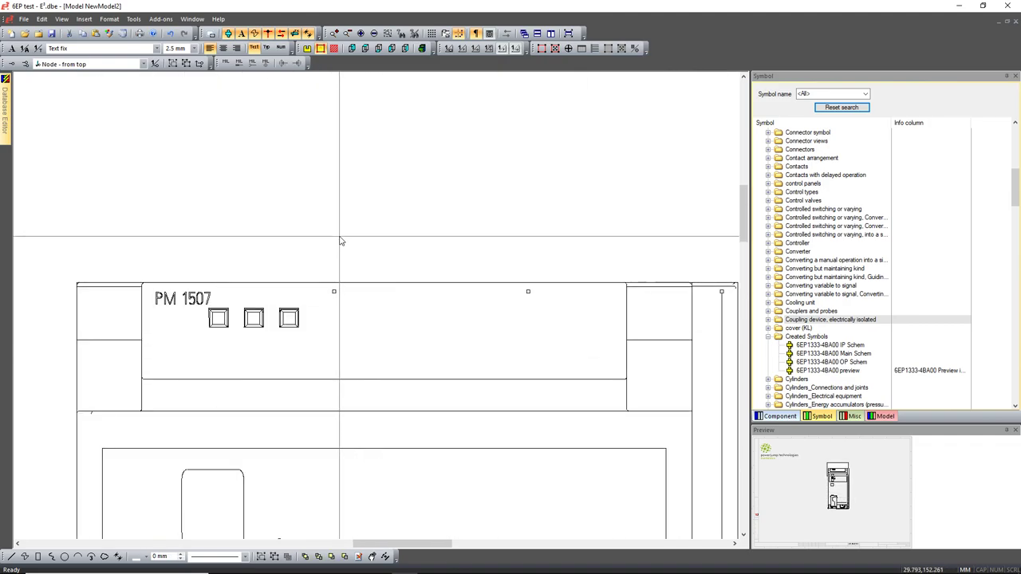
{"action": "scroll", "coordinate": [238, 271], "scroll_direction": "down", "scroll_amount": 1}
{"action": "scroll", "coordinate": [236, 277], "scroll_direction": "up", "scroll_amount": 2}
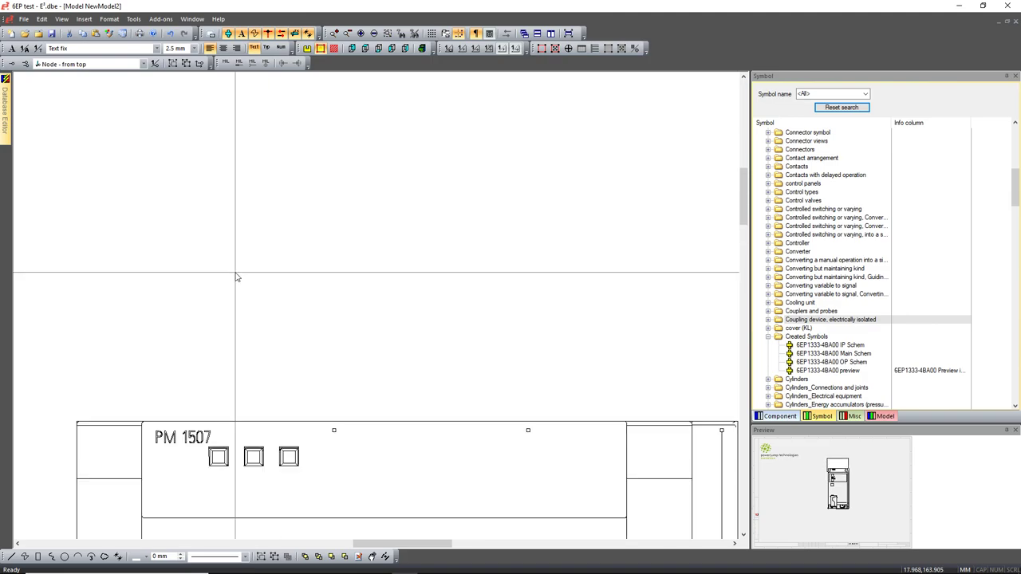
{"action": "scroll", "coordinate": [236, 279], "scroll_direction": "up", "scroll_amount": 3}
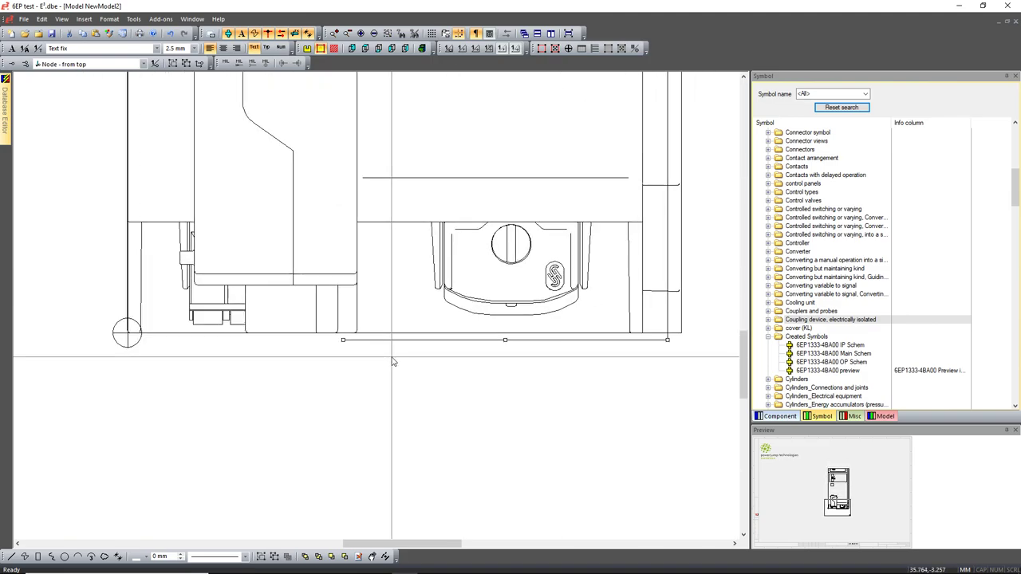
{"action": "scroll", "coordinate": [391, 362], "scroll_direction": "down", "scroll_amount": 5}
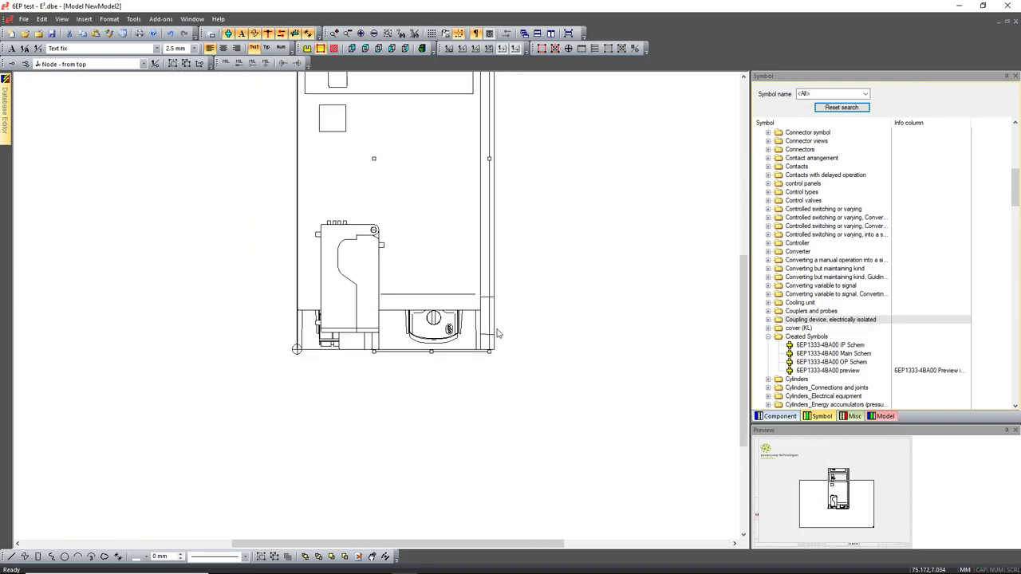
{"action": "scroll", "coordinate": [498, 333], "scroll_direction": "up", "scroll_amount": 2}
{"action": "scroll", "coordinate": [498, 333], "scroll_direction": "down", "scroll_amount": 1}
{"action": "scroll", "coordinate": [498, 333], "scroll_direction": "down", "scroll_amount": 1, "text": "ctrl"}
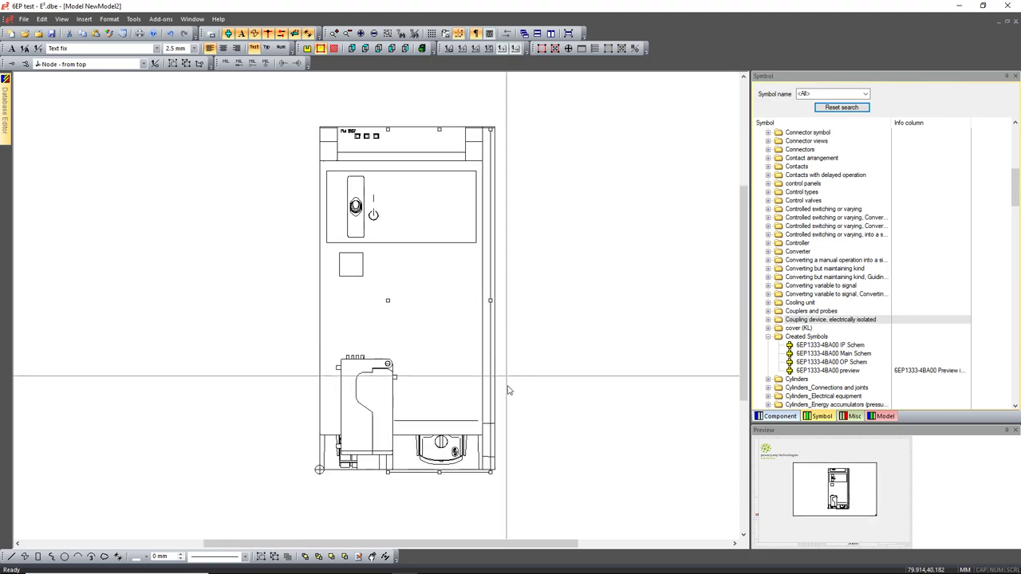
- Select the model rectangle and compare it with the dimensioned views of the 6EP1333-4BA00.dxf drawing in DraftSight
{"action": "left_click", "coordinate": [346, 511]}
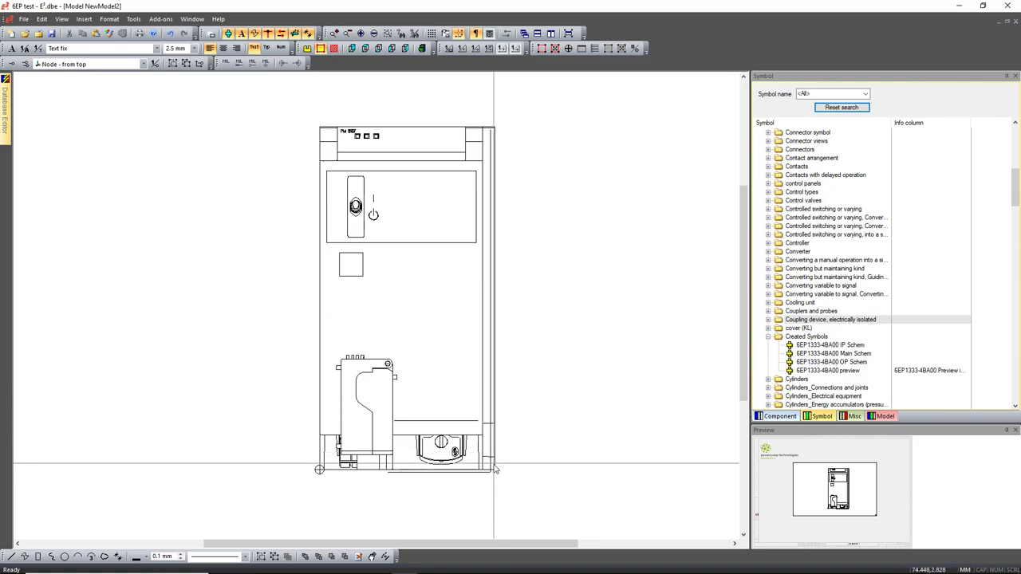
{"action": "left_click", "coordinate": [495, 469]}
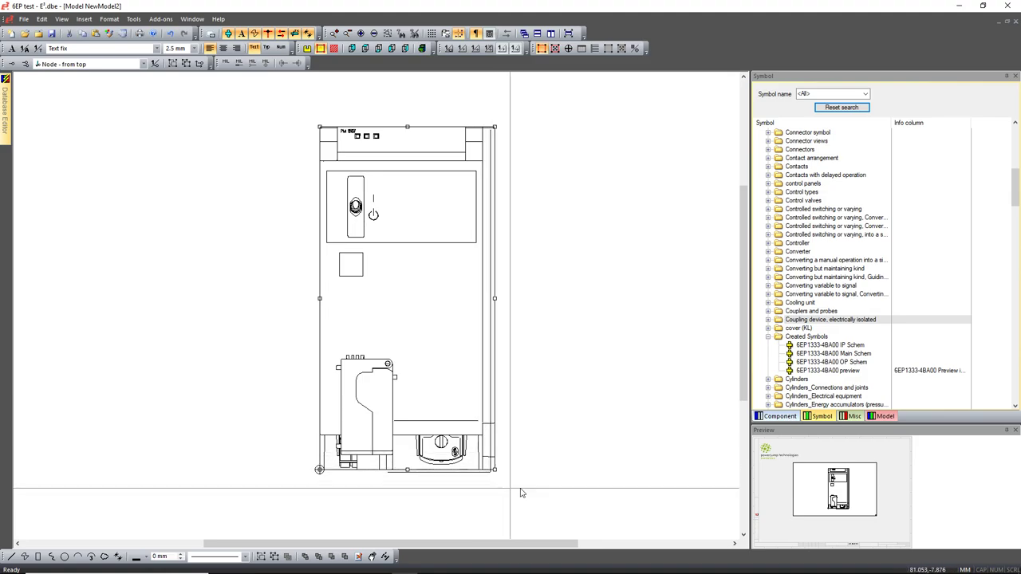
{"action": "mouse_move", "coordinate": [349, 563]}
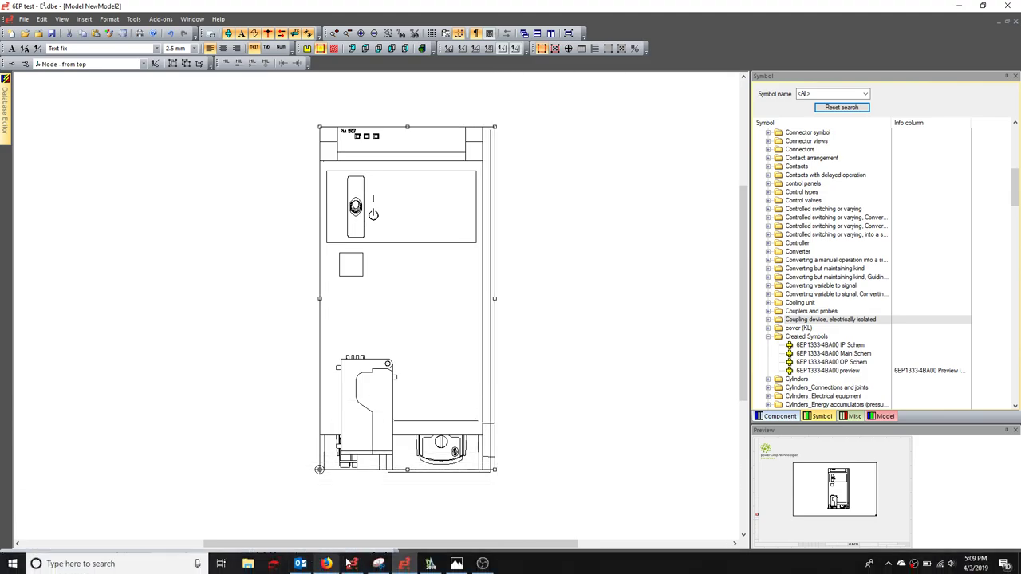
{"action": "left_click", "coordinate": [428, 563]}
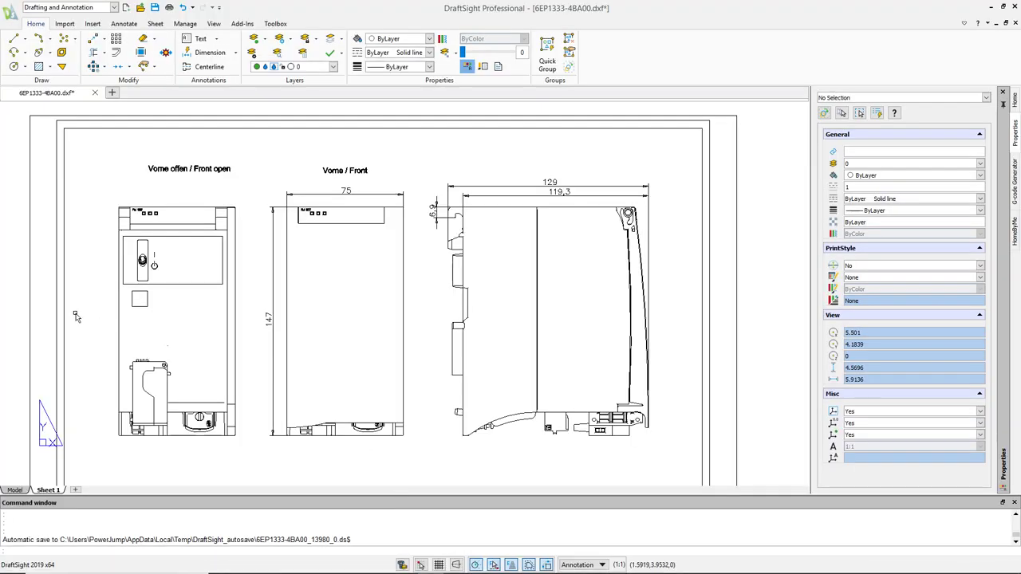
{"action": "left_click", "coordinate": [990, 7]}
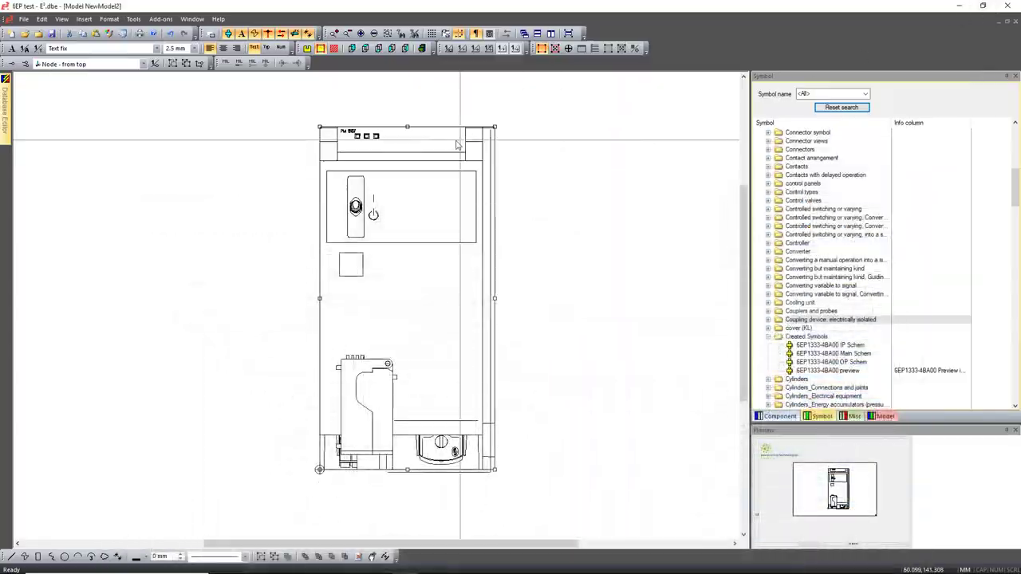
- Return to the NewSymbol5 drawing in E³ and select the offset housing outline of the Front open view
{"action": "mouse_move", "coordinate": [8, 141]}
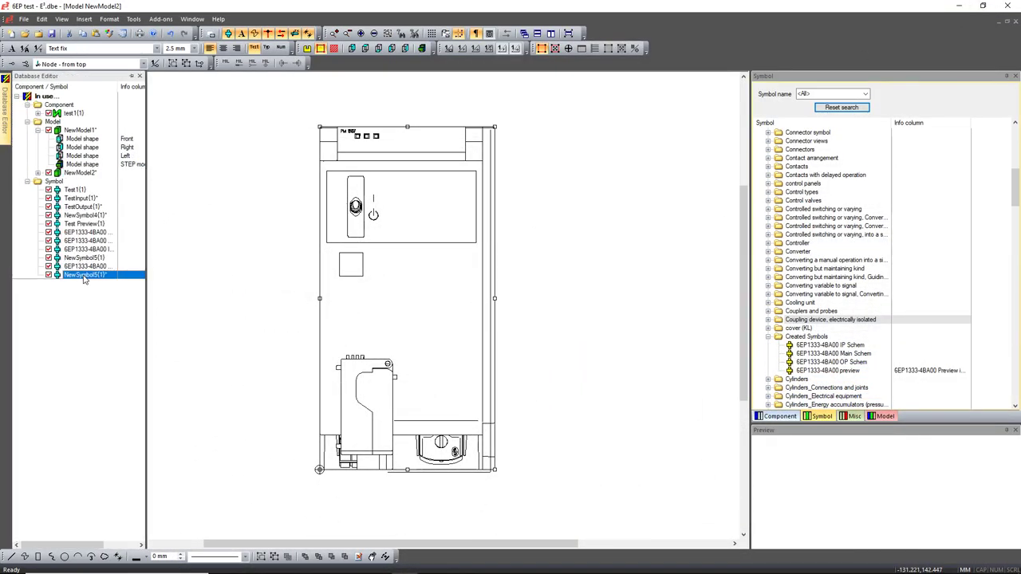
{"action": "double_click", "coordinate": [83, 275]}
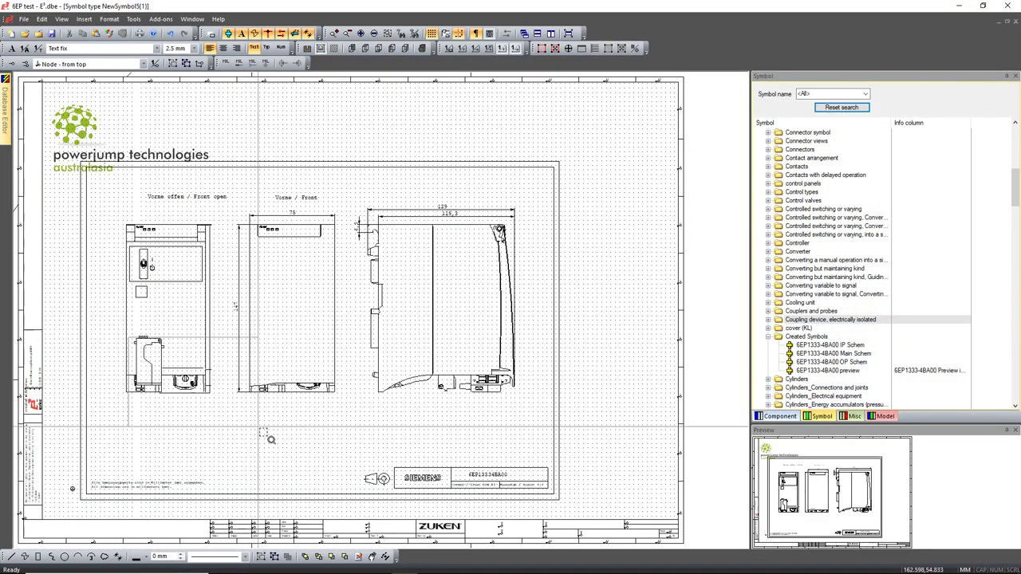
{"action": "left_click_drag", "start_coordinate": [259, 428], "coordinate": [263, 429]}
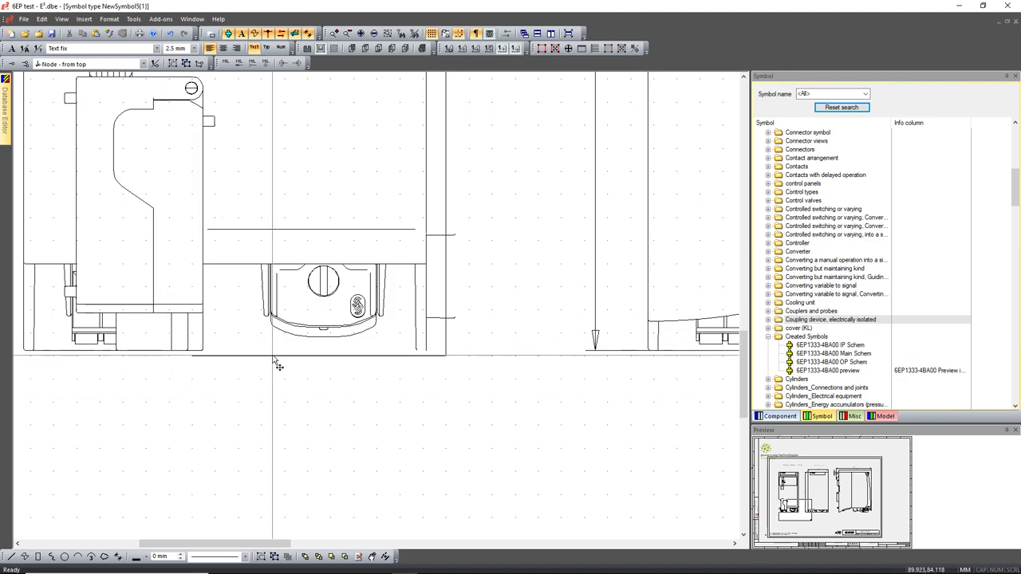
{"action": "scroll", "coordinate": [276, 364], "scroll_direction": "down", "scroll_amount": 3}
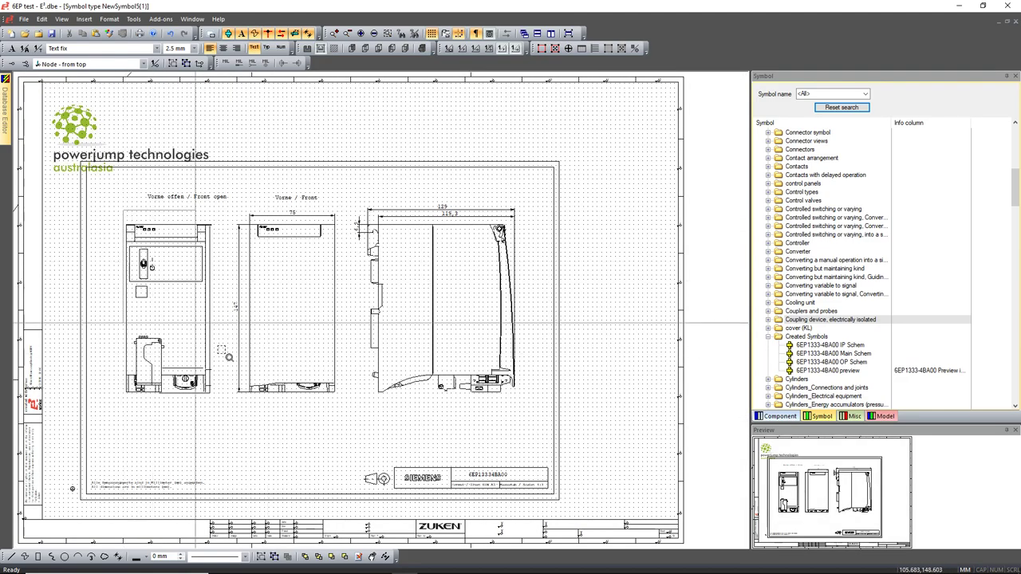
{"action": "scroll", "coordinate": [304, 423], "scroll_direction": "up", "scroll_amount": 2}
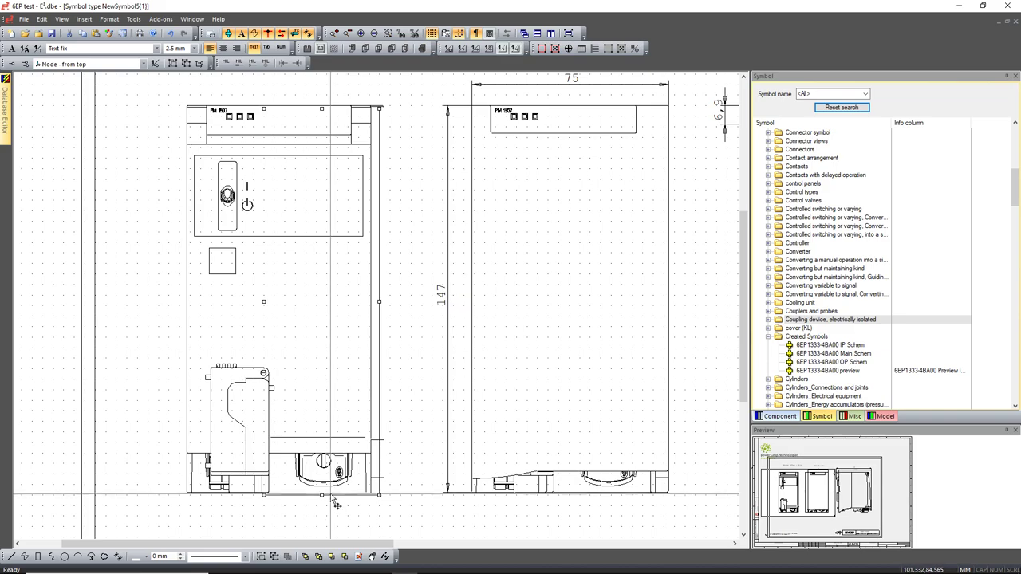
- Undo the pasted graphics in NewModel2 and the shift of the housing outline in the symbol's Front open view
{"action": "left_click", "coordinate": [357, 487]}
{"action": "left_click", "coordinate": [421, 427]}
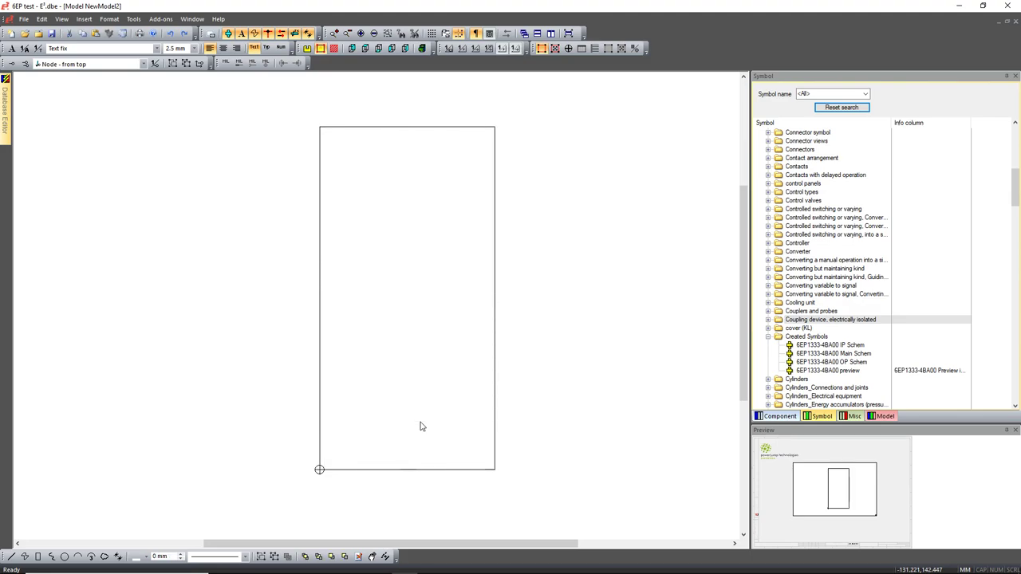
{"action": "key", "text": "ctrl+Tab"}
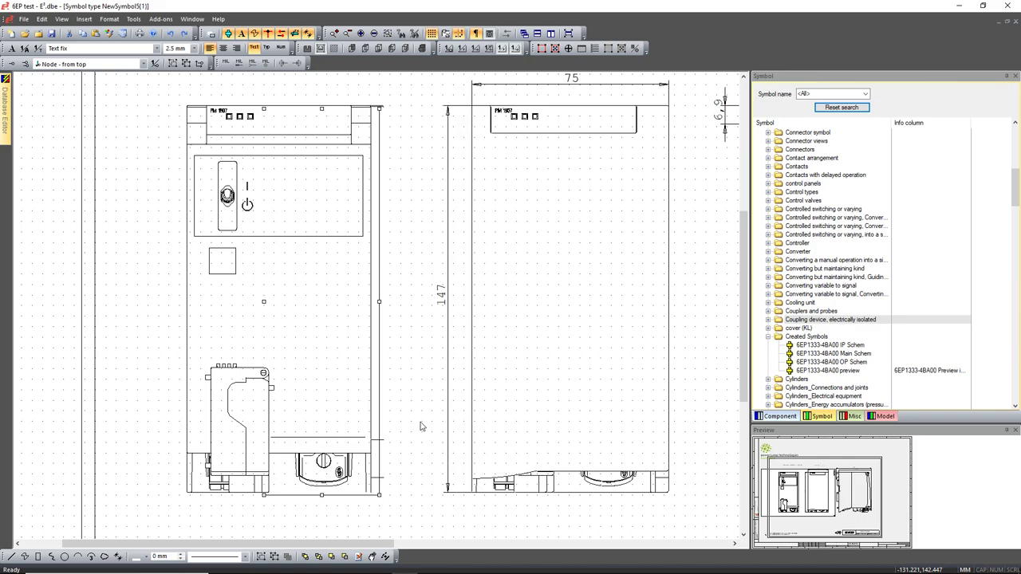
{"action": "key", "text": "ctrl+z"}
{"action": "left_click", "coordinate": [261, 557]}
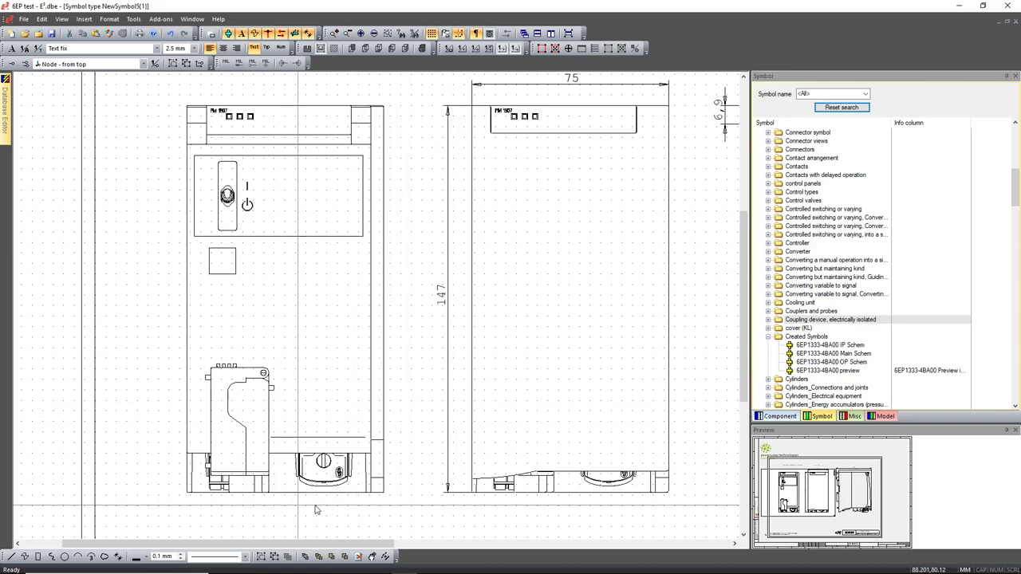
- Copy the complete Front open view and paste it into NewModel2, aligned with the rectangle's lower edge and the origin
{"action": "mouse_move", "coordinate": [162, 88]}
{"action": "left_mouse_down"}
{"action": "mouse_move", "coordinate": [373, 317]}
{"action": "mouse_move", "coordinate": [419, 501]}
{"action": "left_mouse_up"}
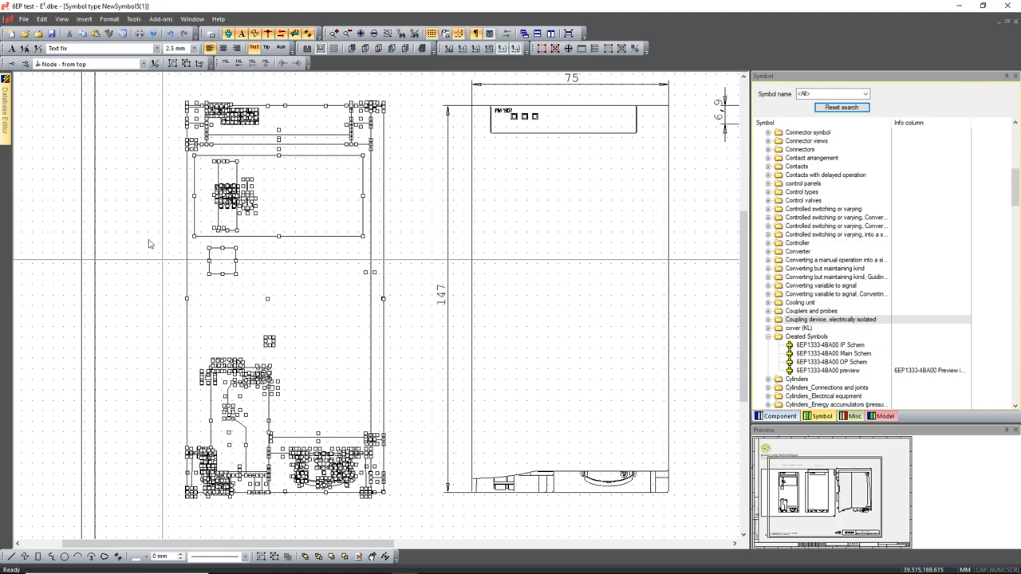
{"action": "mouse_move", "coordinate": [7, 119]}
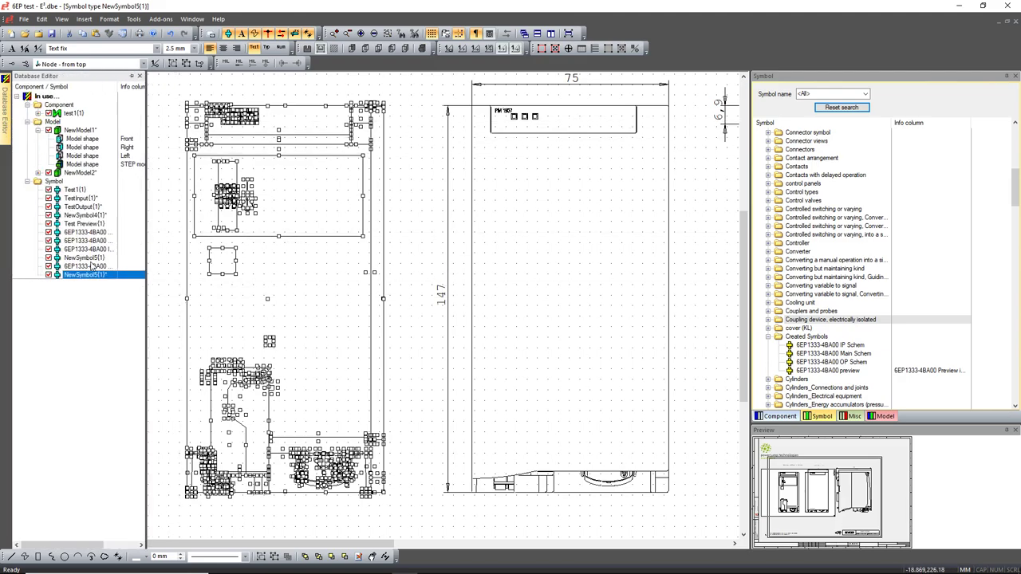
{"action": "double_click", "coordinate": [80, 173]}
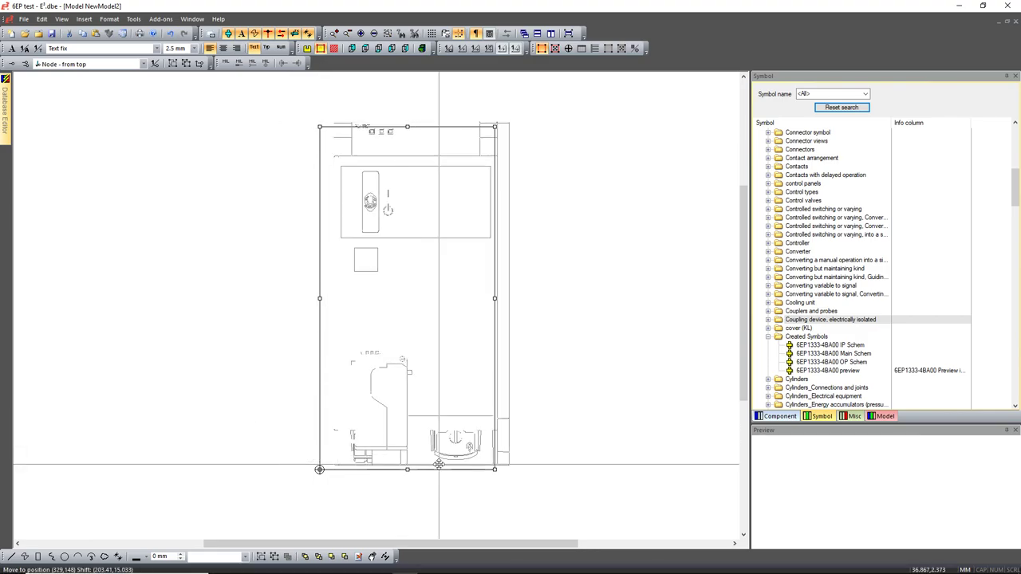
{"action": "scroll", "coordinate": [438, 464], "scroll_direction": "up", "scroll_amount": 4}
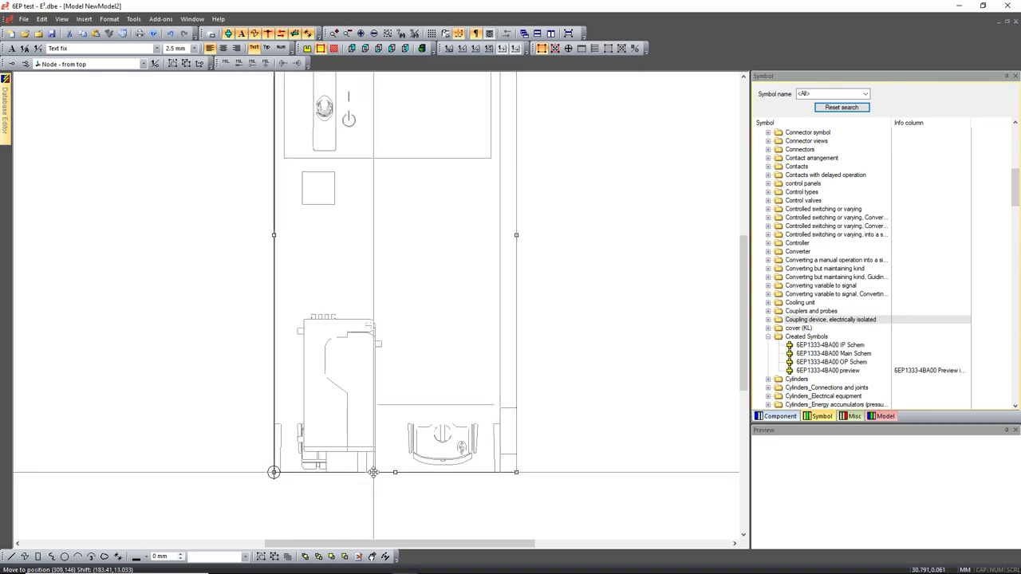
{"action": "left_click", "coordinate": [373, 472]}
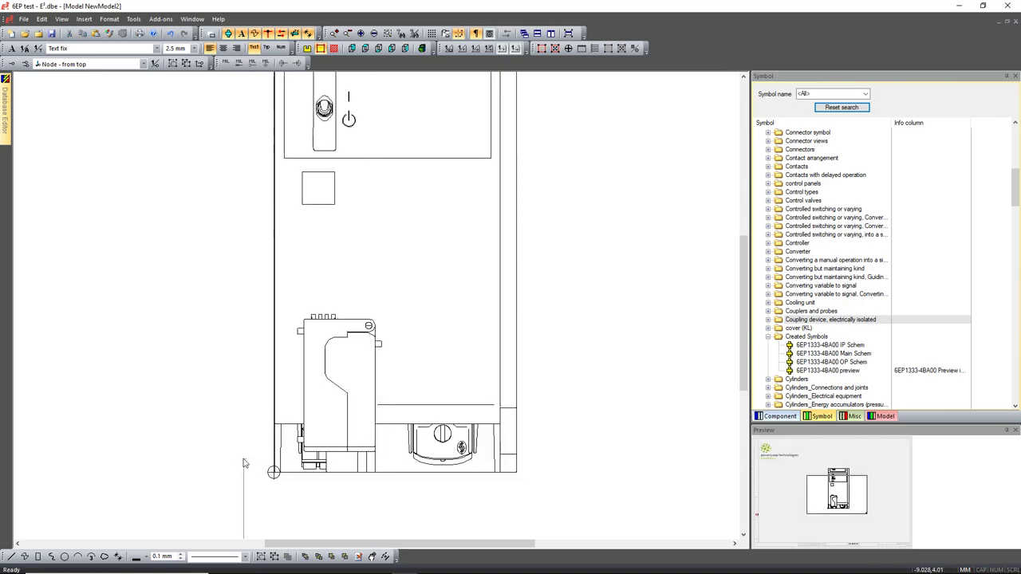
- Examine how the pasted Front open view fits the model rectangle overall and along its lower edge
{"action": "scroll", "coordinate": [239, 451], "scroll_direction": "up", "scroll_amount": 5}
{"action": "scroll", "coordinate": [228, 399], "scroll_direction": "down", "scroll_amount": 3}
{"action": "scroll", "coordinate": [224, 392], "scroll_direction": "down", "scroll_amount": 3, "text": "ctrl"}
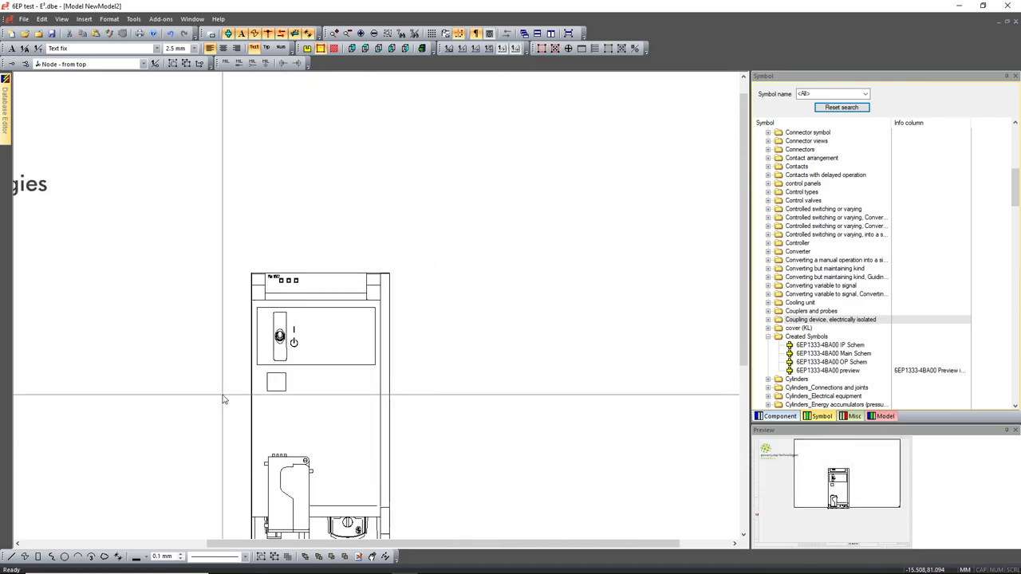
{"action": "scroll", "coordinate": [224, 398], "scroll_direction": "down", "scroll_amount": 3}
{"action": "scroll", "coordinate": [217, 389], "scroll_direction": "down", "scroll_amount": 1, "text": "ctrl"}
{"action": "scroll", "coordinate": [216, 389], "scroll_direction": "up", "scroll_amount": 5}
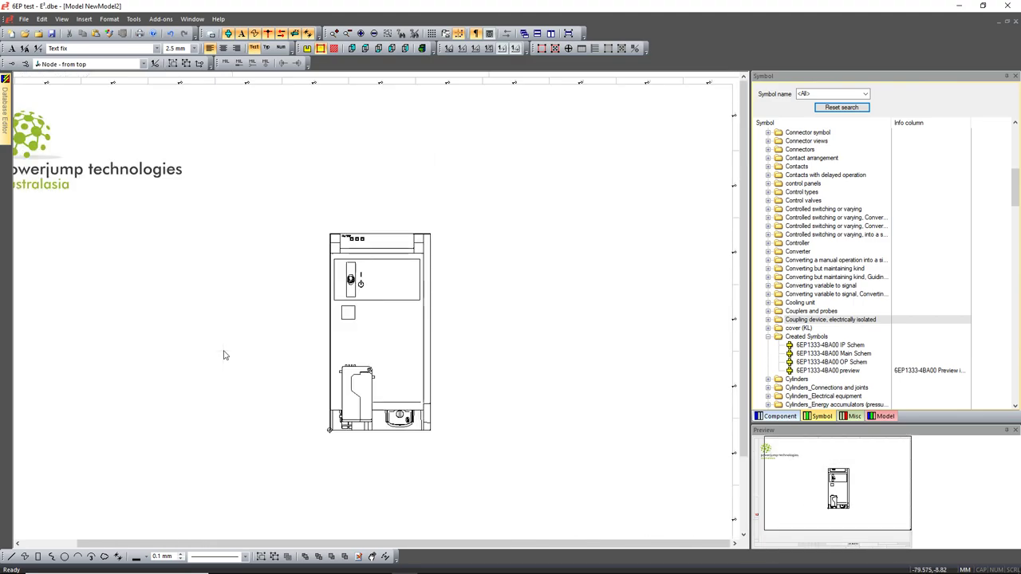
{"action": "key", "text": "z"}
{"action": "left_click_drag", "start_coordinate": [231, 198], "coordinate": [547, 468]}
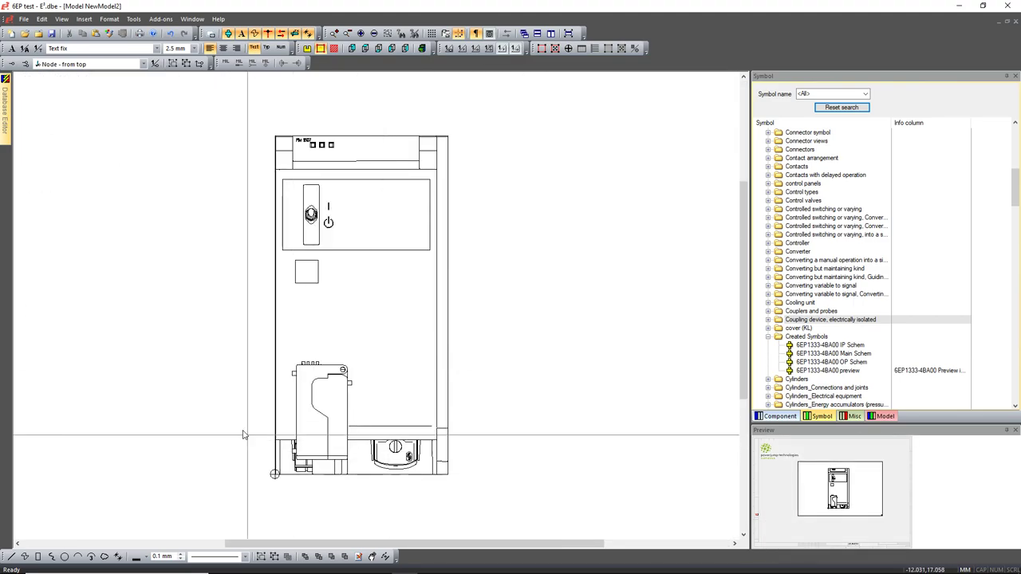
{"action": "left_click_drag", "start_coordinate": [241, 429], "coordinate": [458, 495]}
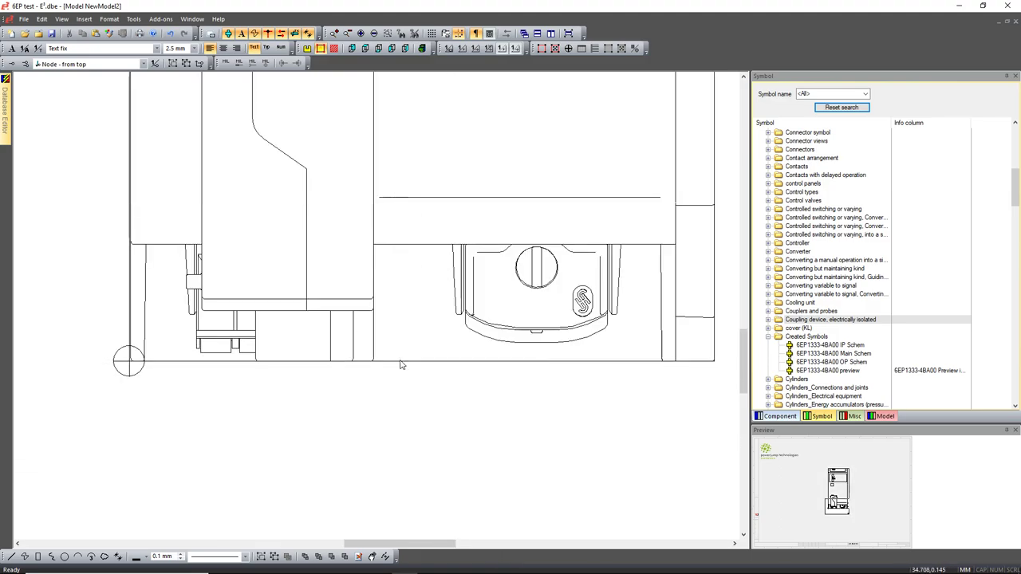
- Move the overlapping housing outline down clear of the model rectangle and open the rectangle's graphic properties
{"action": "left_click", "coordinate": [400, 364]}
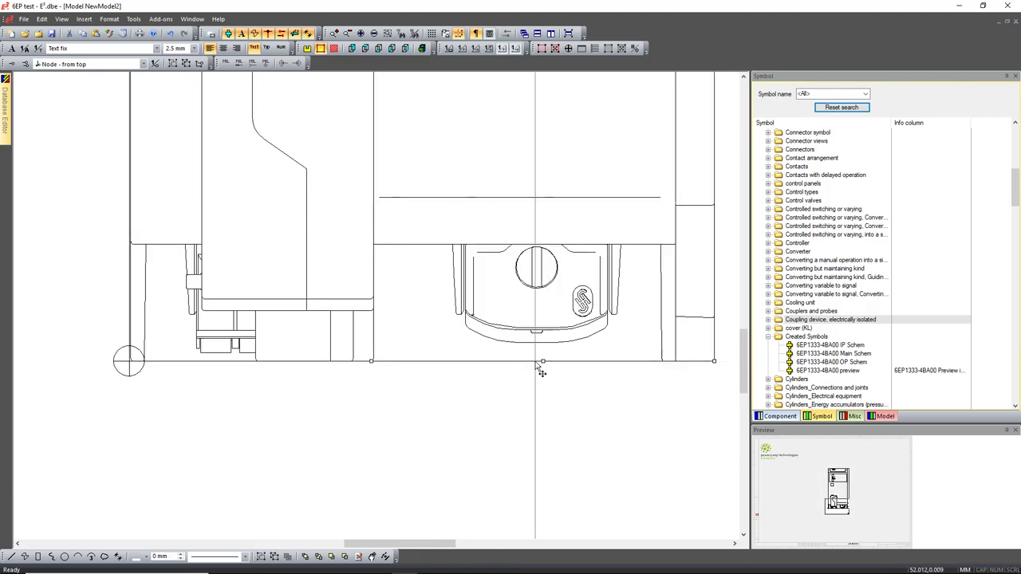
{"action": "left_click_drag", "start_coordinate": [541, 361], "coordinate": [538, 432]}
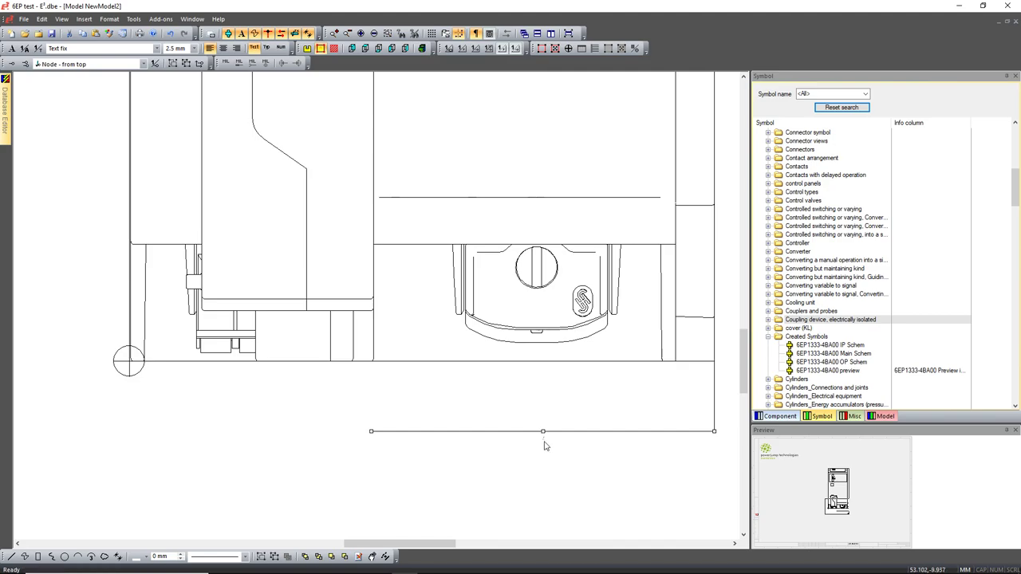
{"action": "right_click", "coordinate": [452, 361]}
{"action": "left_click", "coordinate": [474, 355]}
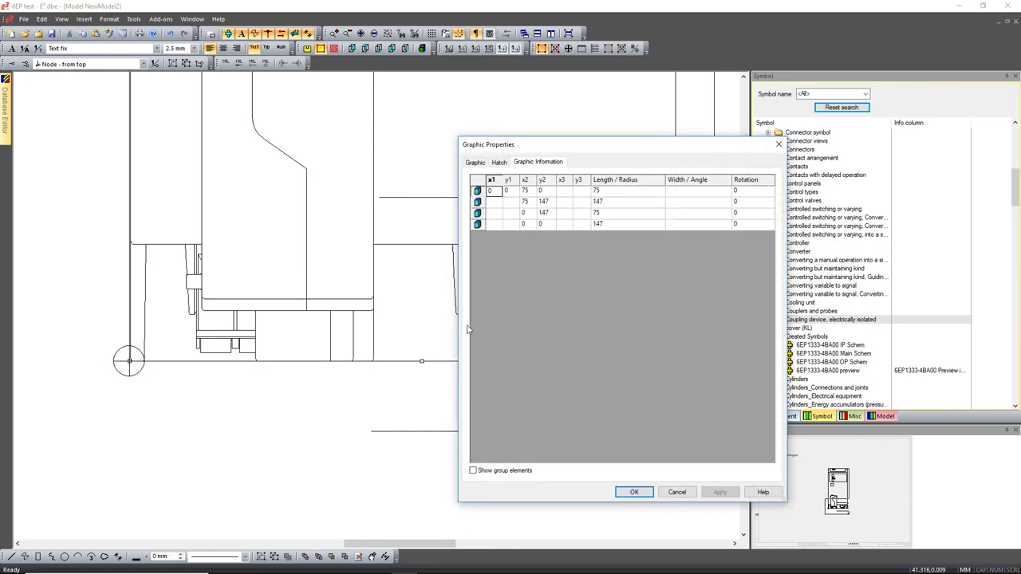
- Fill the model rectangle with a solid light grey hatch and close its graphic properties
{"action": "left_click", "coordinate": [497, 163]}
{"action": "left_click", "coordinate": [494, 221]}
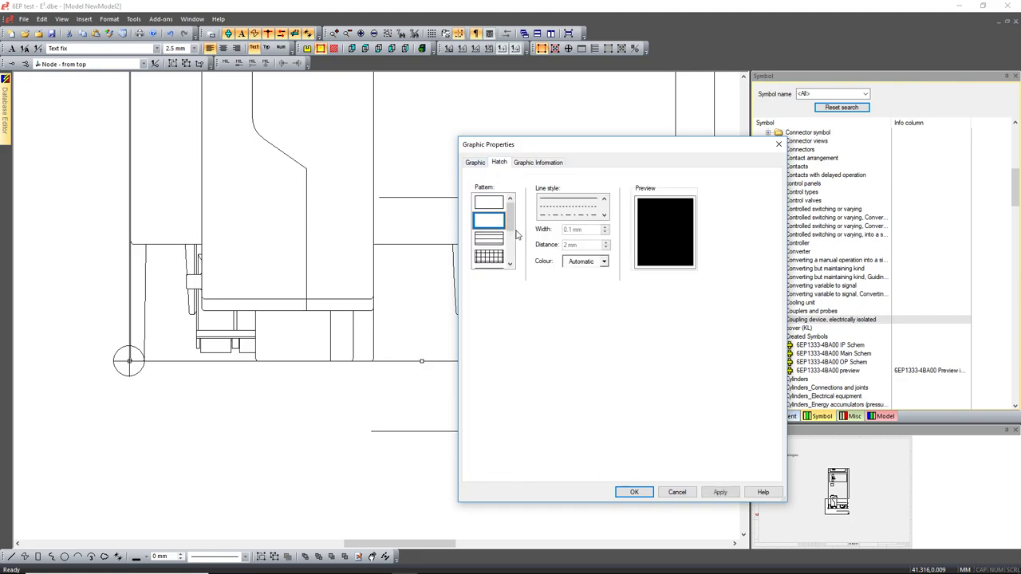
{"action": "left_click", "coordinate": [603, 263]}
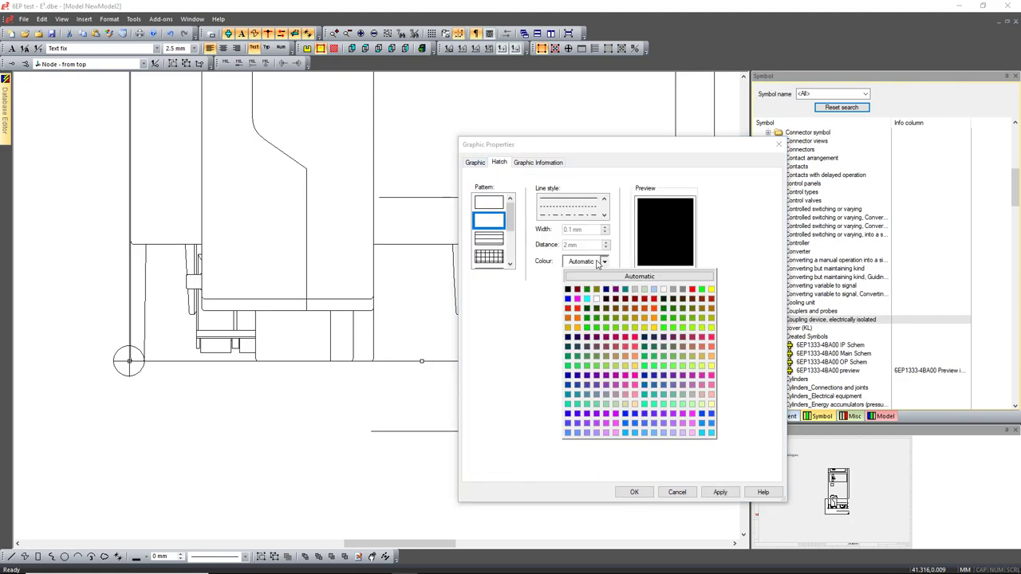
{"action": "left_click", "coordinate": [664, 290]}
{"action": "left_click", "coordinate": [720, 492]}
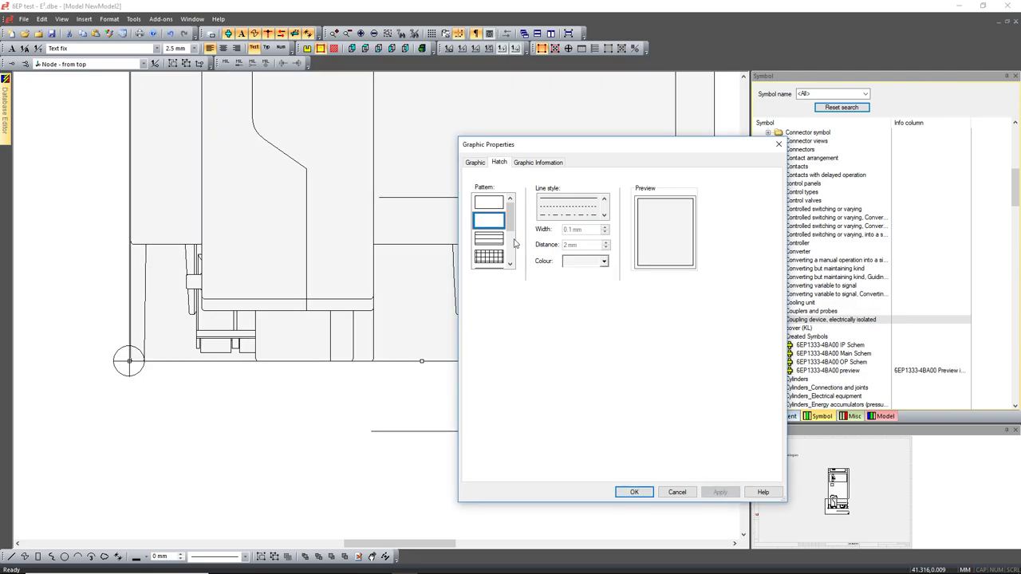
{"action": "left_click", "coordinate": [475, 164]}
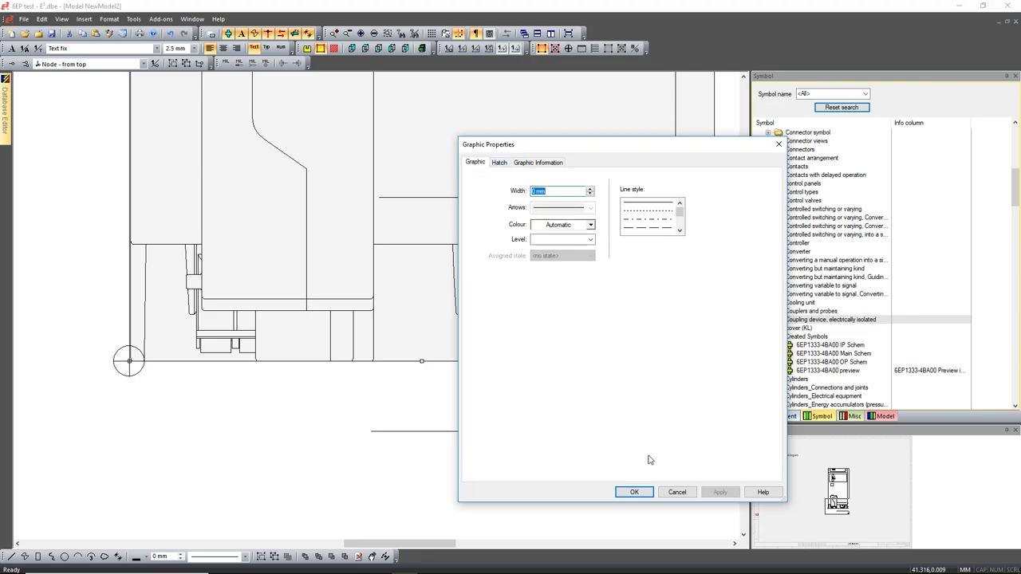
{"action": "left_click", "coordinate": [775, 144]}
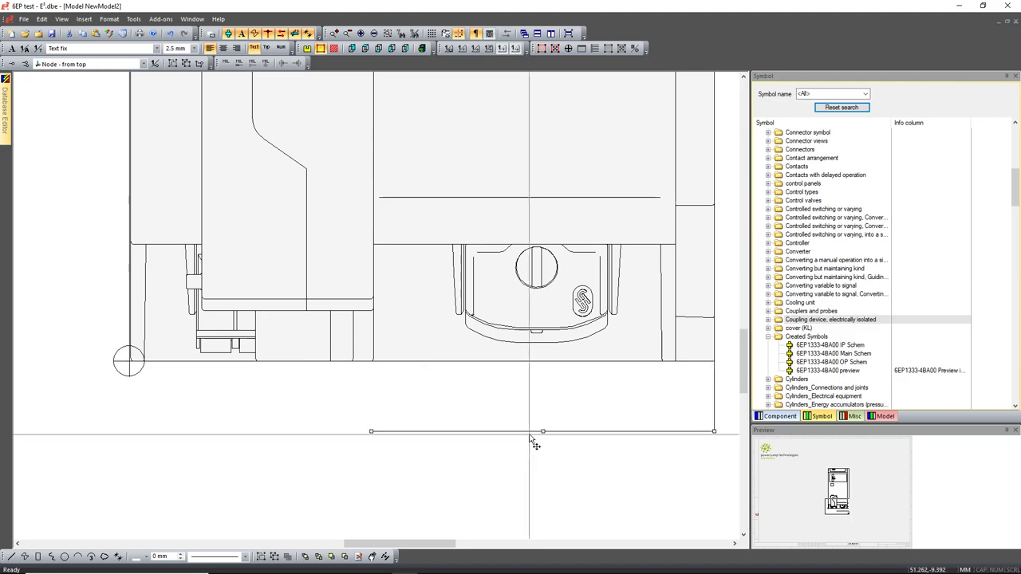
- Move the housing outline back up over the filled rectangle and adjust its height against the rectangle's upper edge
{"action": "left_click_drag", "start_coordinate": [553, 433], "coordinate": [560, 364]}
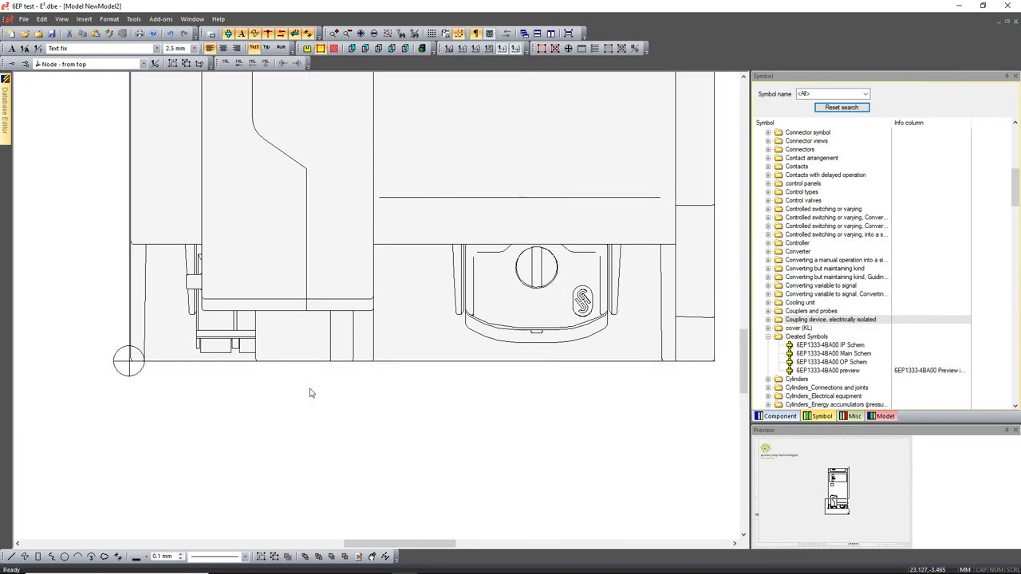
{"action": "key", "text": "F4"}
{"action": "key", "text": "F3"}
{"action": "left_click_drag", "start_coordinate": [294, 159], "coordinate": [546, 470]}
{"action": "left_click_drag", "start_coordinate": [215, 112], "coordinate": [428, 335]}
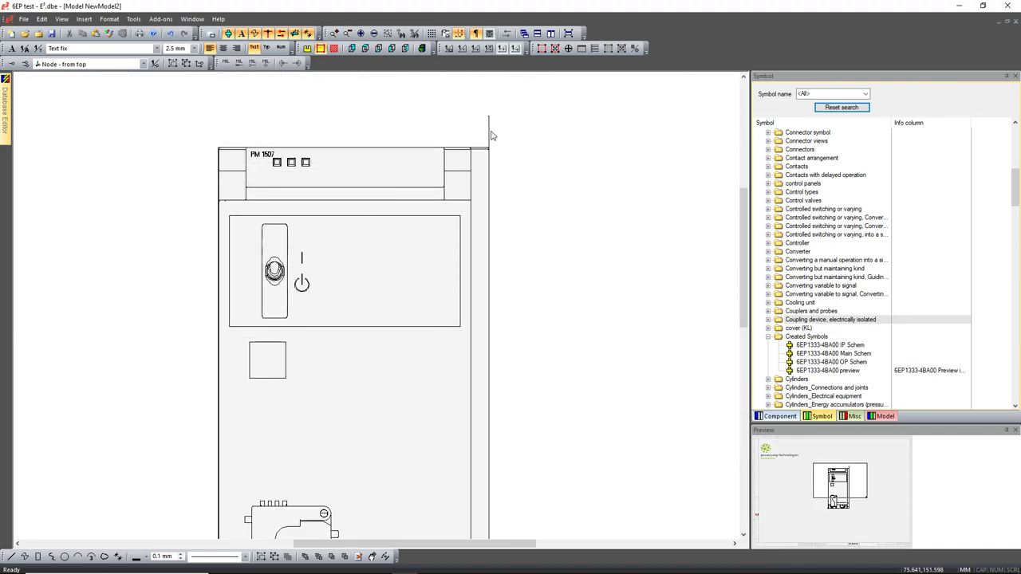
{"action": "left_click_drag", "start_coordinate": [489, 131], "coordinate": [489, 149]}
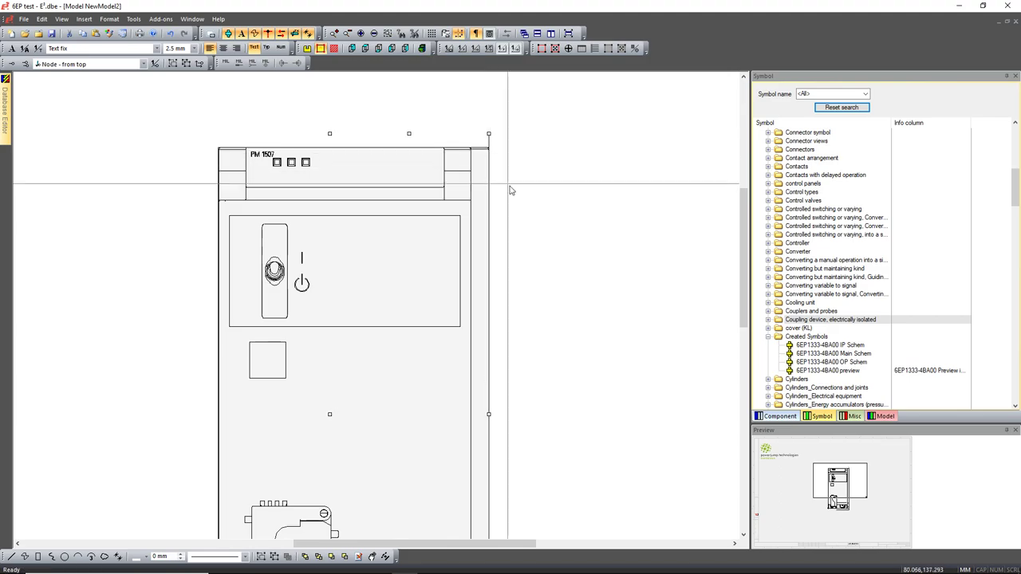
{"action": "left_click", "coordinate": [507, 184]}
{"action": "left_click", "coordinate": [486, 144]}
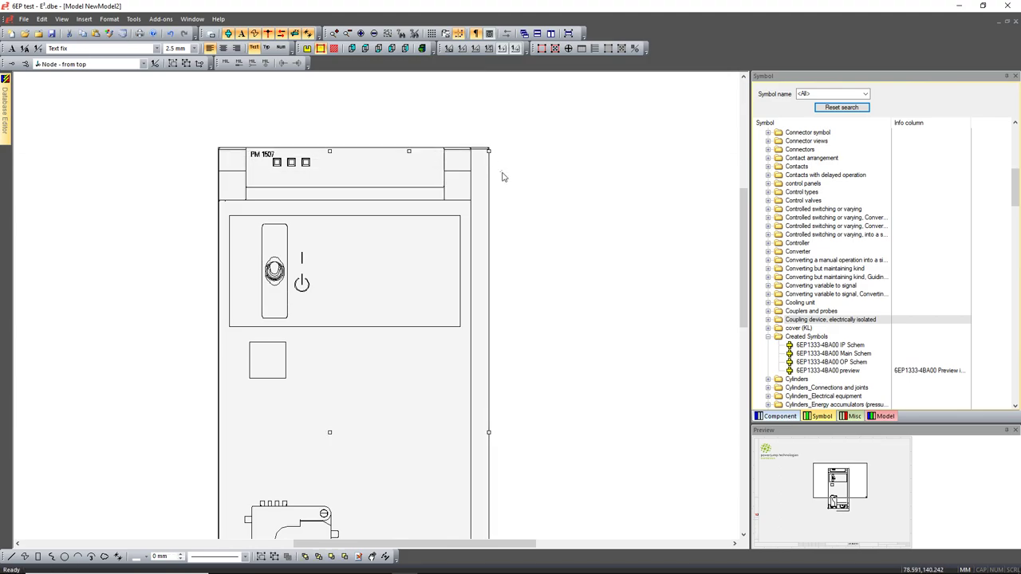
- Raise the lower edge of the selected outline so it meets the bottom edge of the device's front view
{"action": "scroll", "coordinate": [504, 186], "scroll_direction": "down", "scroll_amount": 3}
{"action": "scroll", "coordinate": [504, 187], "scroll_direction": "up", "scroll_amount": 3}
{"action": "scroll", "coordinate": [505, 188], "scroll_direction": "down", "scroll_amount": 5}
{"action": "left_click", "coordinate": [444, 296]}
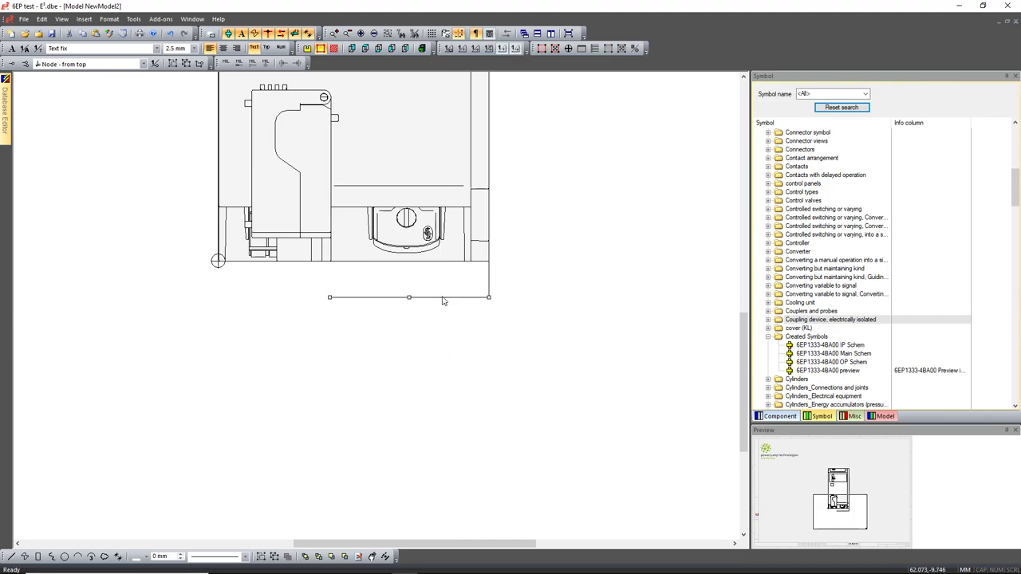
{"action": "left_click_drag", "start_coordinate": [489, 294], "coordinate": [489, 261]}
{"action": "scroll", "coordinate": [505, 273], "scroll_direction": "up", "scroll_amount": 4}
{"action": "left_click", "coordinate": [507, 274]}
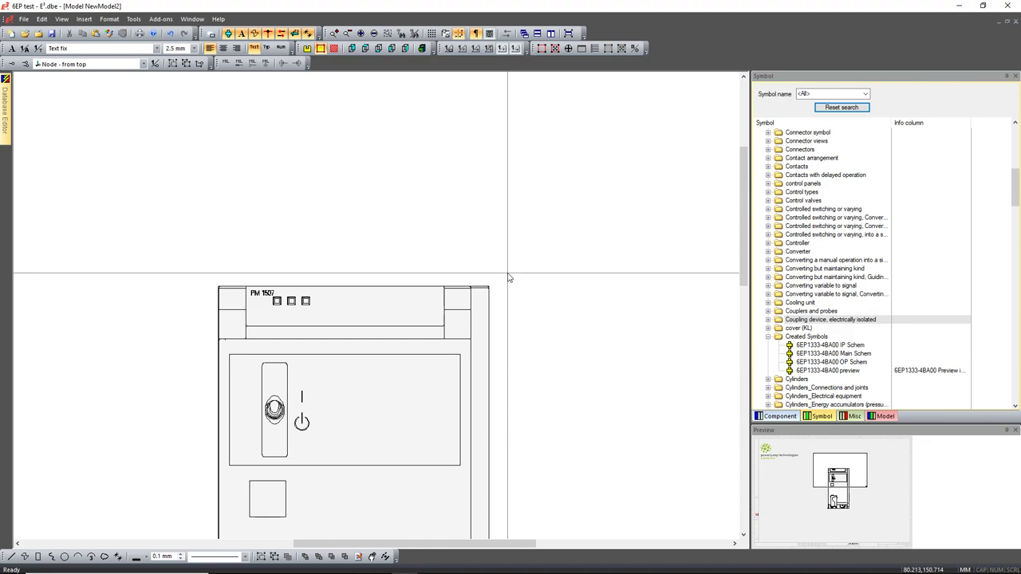
- Examine the device's front view from its upper edge to its base to check the outlines
{"action": "scroll", "coordinate": [508, 276], "scroll_direction": "down", "scroll_amount": 3}
{"action": "scroll", "coordinate": [511, 278], "scroll_direction": "up", "scroll_amount": 1}
{"action": "scroll", "coordinate": [244, 278], "scroll_direction": "up", "scroll_amount": 4}
{"action": "scroll", "coordinate": [178, 278], "scroll_direction": "down", "scroll_amount": 8}
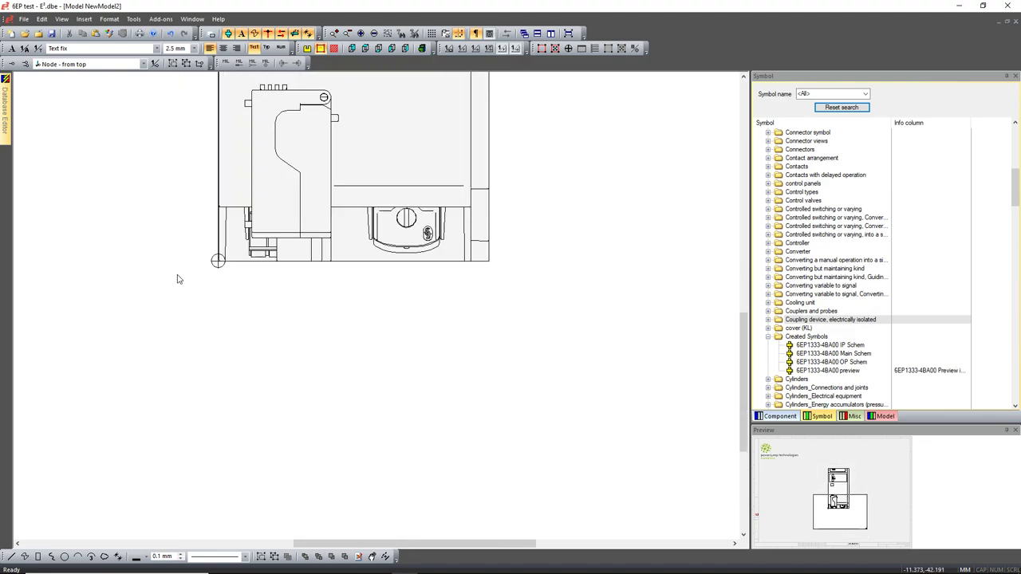
{"action": "scroll", "coordinate": [178, 278], "scroll_direction": "up", "scroll_amount": 4}
{"action": "middle_click", "coordinate": [179, 278]}
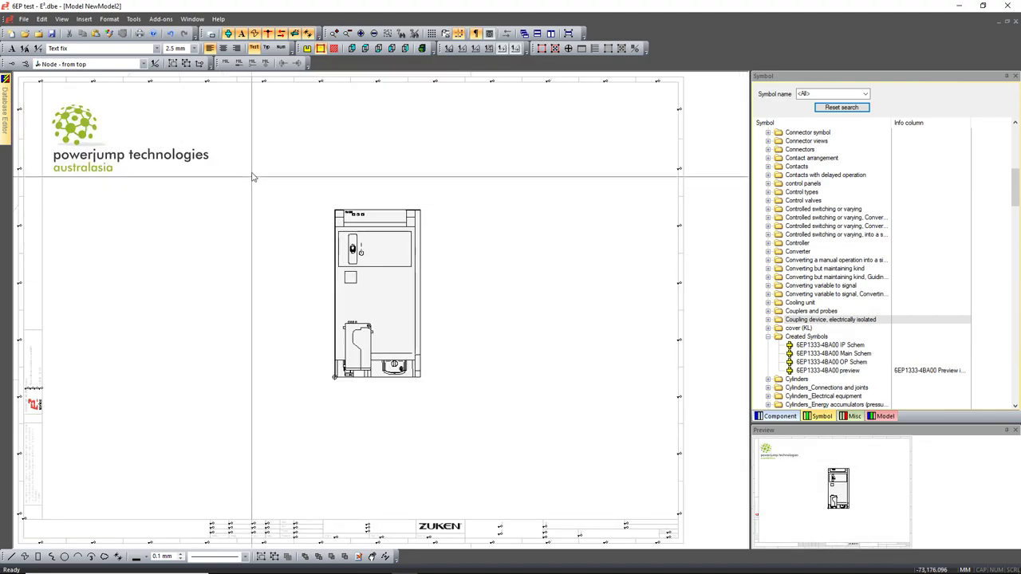
{"action": "left_click_drag", "start_coordinate": [242, 141], "coordinate": [457, 403]}
{"action": "scroll", "coordinate": [409, 374], "scroll_direction": "down", "scroll_amount": 3}
{"action": "scroll", "coordinate": [414, 375], "scroll_direction": "up", "scroll_amount": 3}
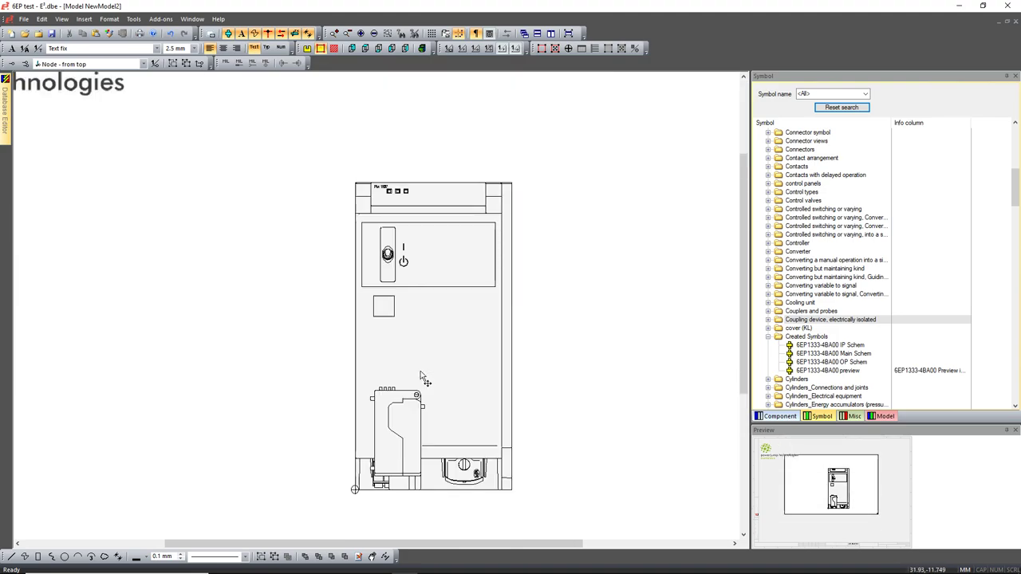
- Place a Device designation text in the upper front panel beside the power switch and set its font size to 6 mm
{"action": "left_click", "coordinate": [157, 48]}
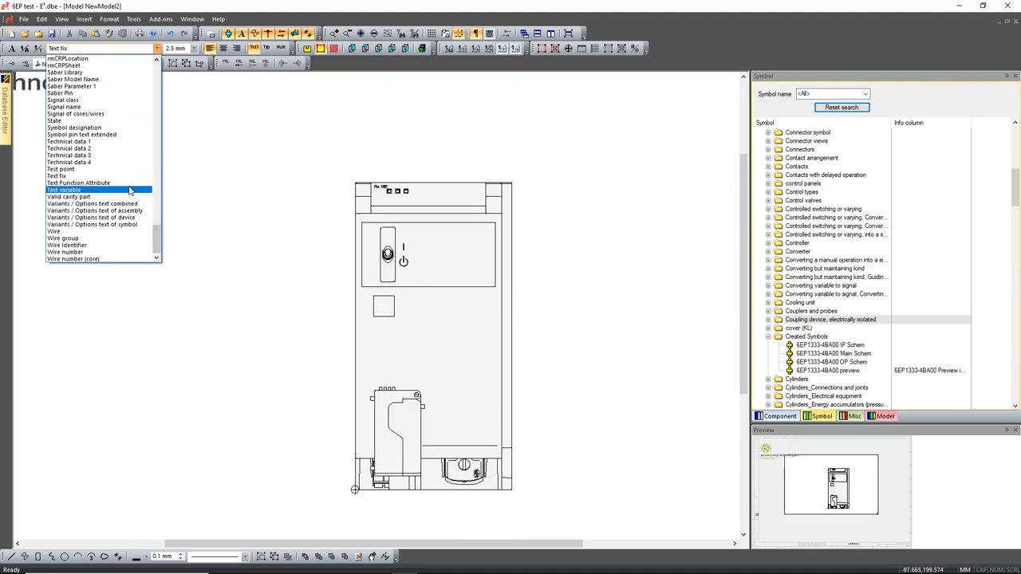
{"action": "scroll", "coordinate": [137, 160], "scroll_direction": "up", "scroll_amount": 15}
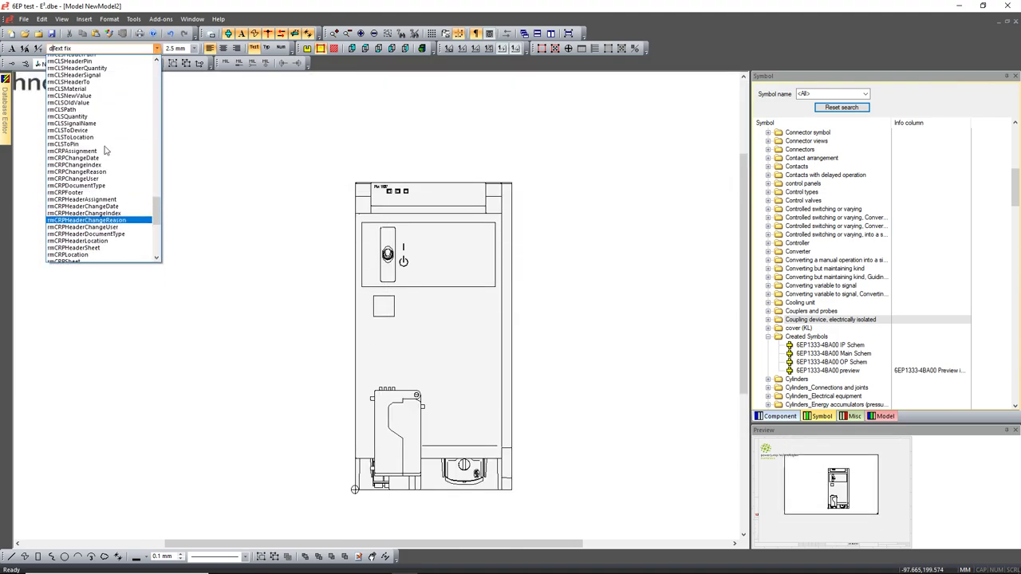
{"action": "left_click", "coordinate": [51, 49]}
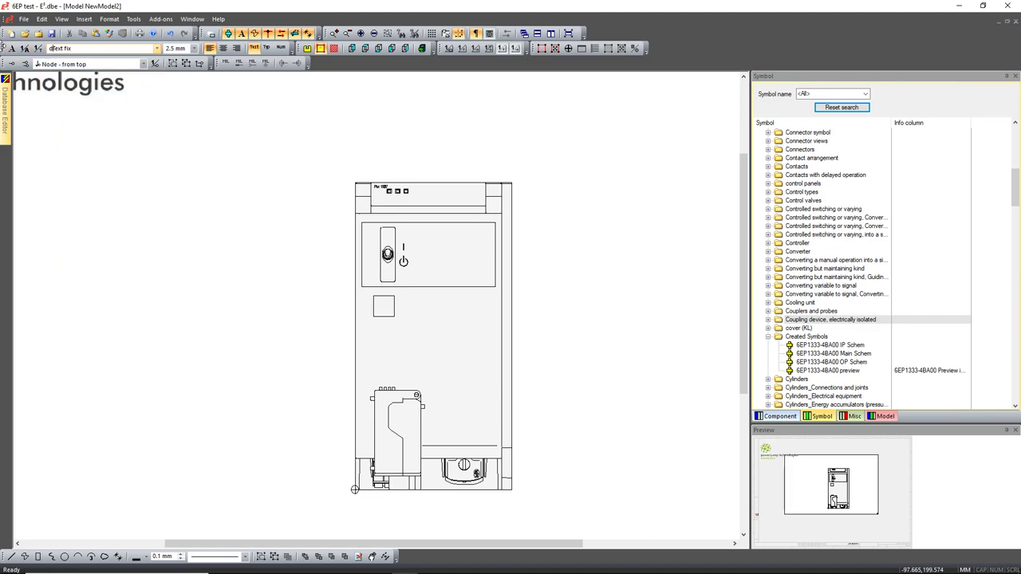
{"action": "left_click", "coordinate": [157, 48]}
{"action": "scroll", "coordinate": [136, 136], "scroll_direction": "up", "scroll_amount": 10}
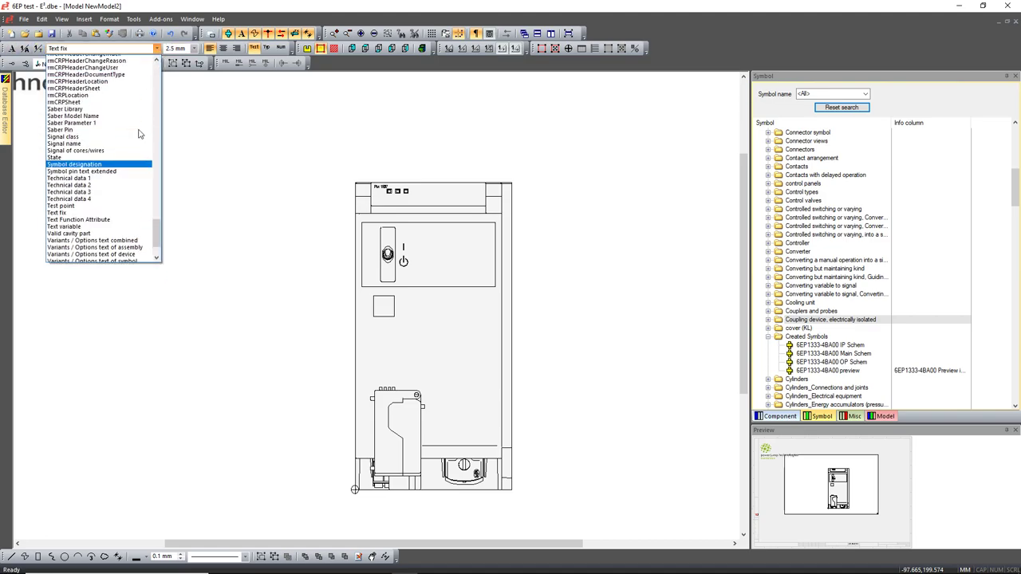
{"action": "scroll", "coordinate": [134, 137], "scroll_direction": "up", "scroll_amount": 10}
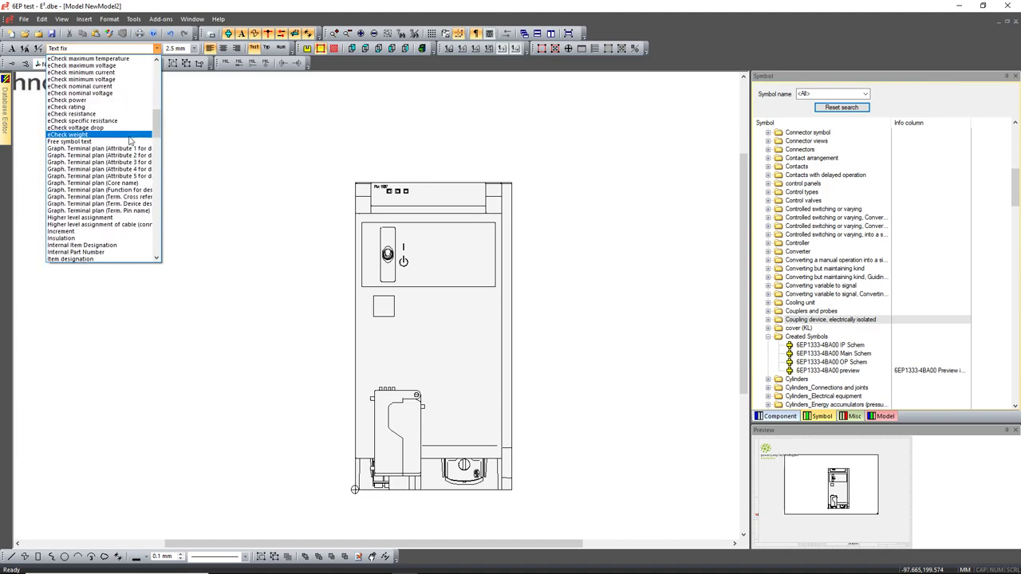
{"action": "scroll", "coordinate": [119, 146], "scroll_direction": "up", "scroll_amount": 2}
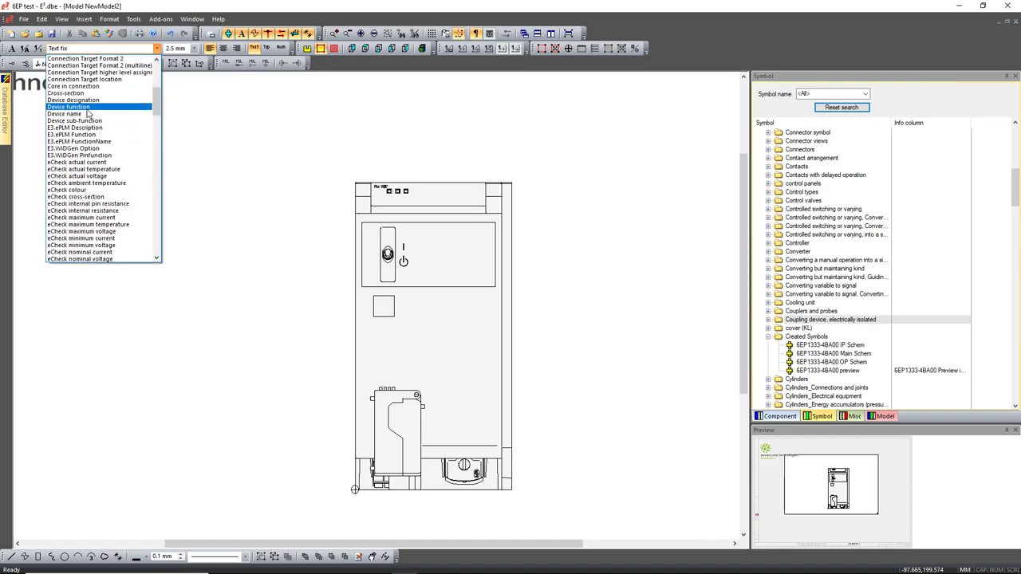
{"action": "left_click", "coordinate": [92, 101]}
{"action": "left_click", "coordinate": [10, 48]}
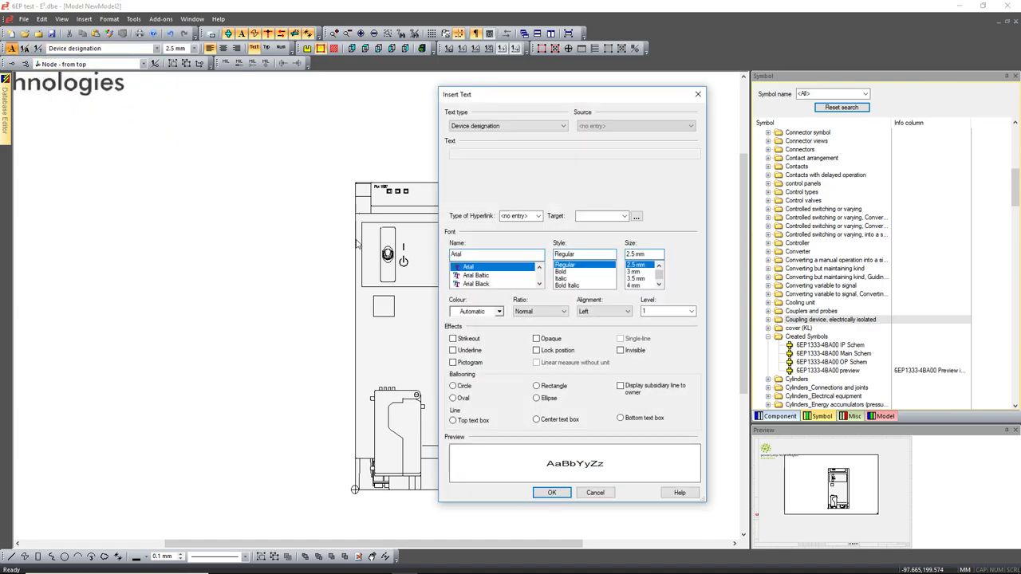
{"action": "left_click", "coordinate": [551, 493]}
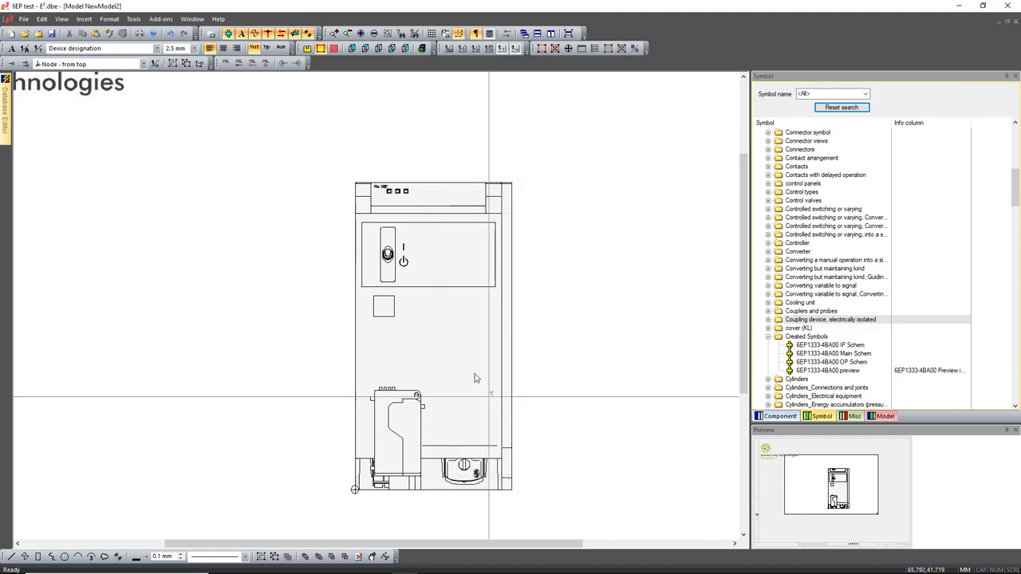
{"action": "left_click", "coordinate": [432, 264]}
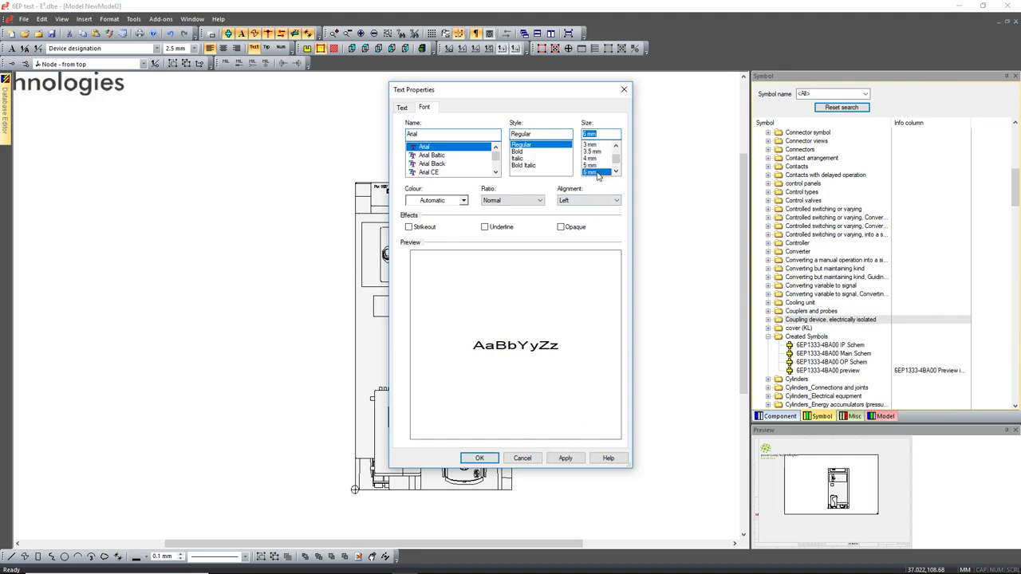
{"action": "left_click", "coordinate": [486, 460]}
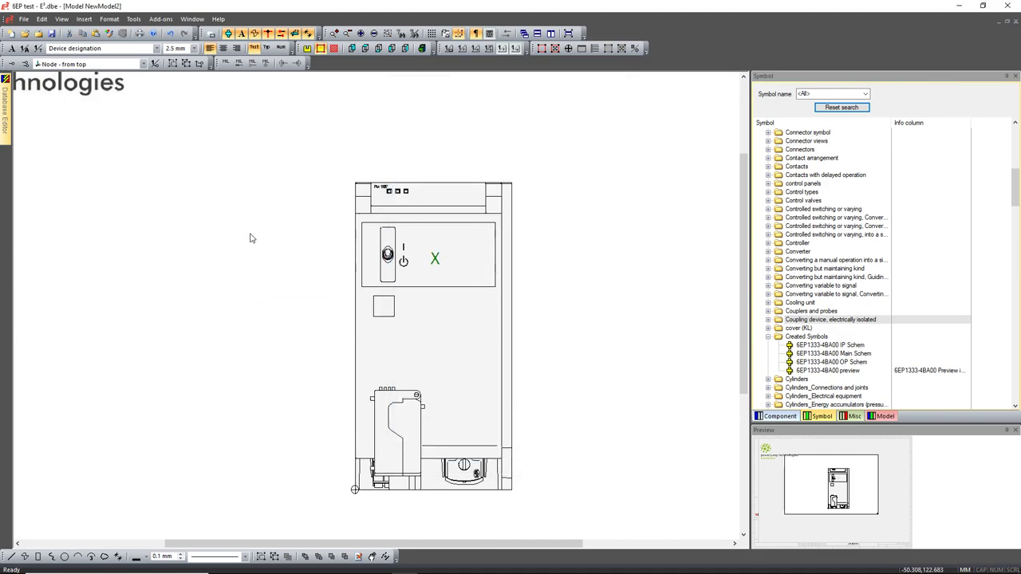
{"action": "middle_click_drag", "start_coordinate": [332, 137], "coordinate": [550, 355]}
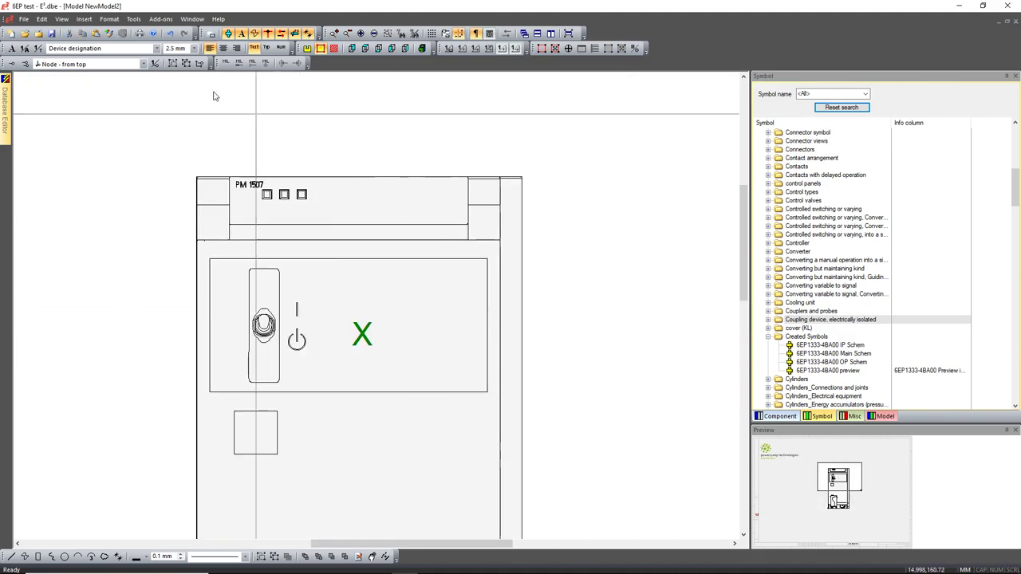
{"action": "left_click", "coordinate": [253, 49]}
{"action": "left_click", "coordinate": [253, 48]}
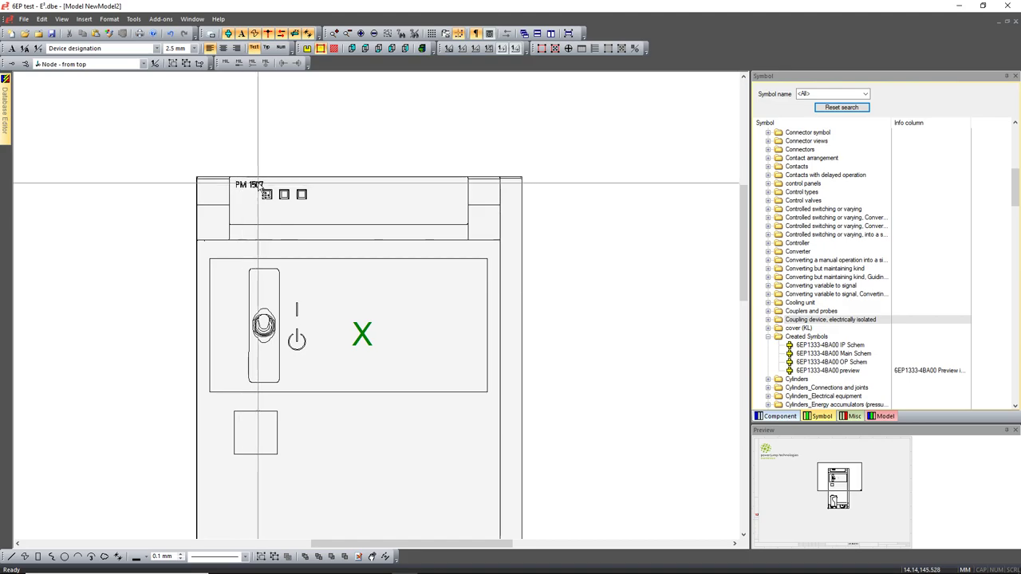
{"action": "scroll", "coordinate": [135, 198], "scroll_direction": "down", "scroll_amount": 3}
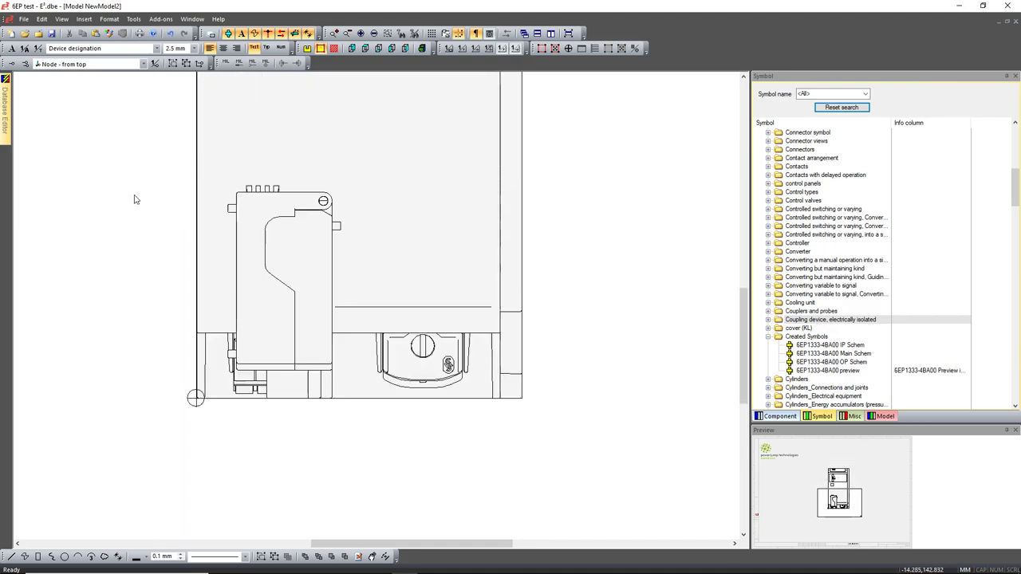
{"action": "scroll", "coordinate": [135, 199], "scroll_direction": "down", "scroll_amount": 3, "text": "ctrl"}
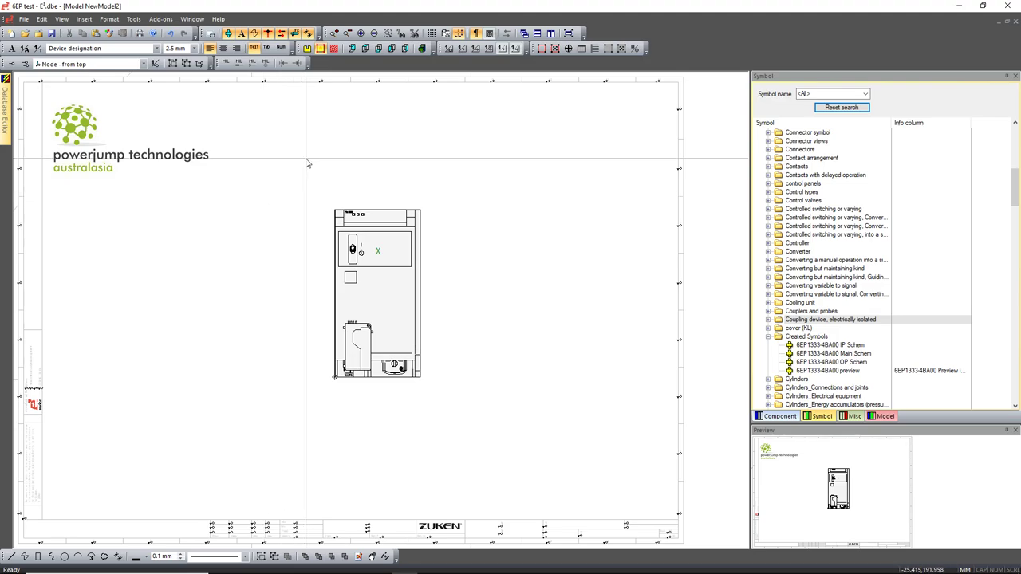
{"action": "scroll", "coordinate": [467, 391], "scroll_direction": "up", "scroll_amount": 2}
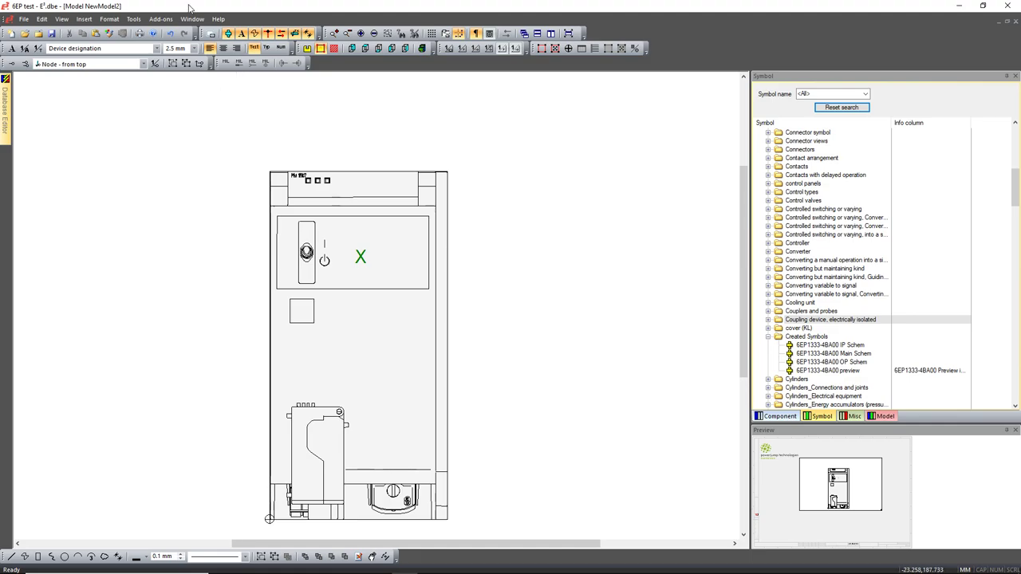
- Place a Technical data 1 text in the device's header strip beside the three small squares
{"action": "left_click", "coordinate": [156, 48]}
{"action": "scroll", "coordinate": [116, 204], "scroll_direction": "down", "scroll_amount": 5}
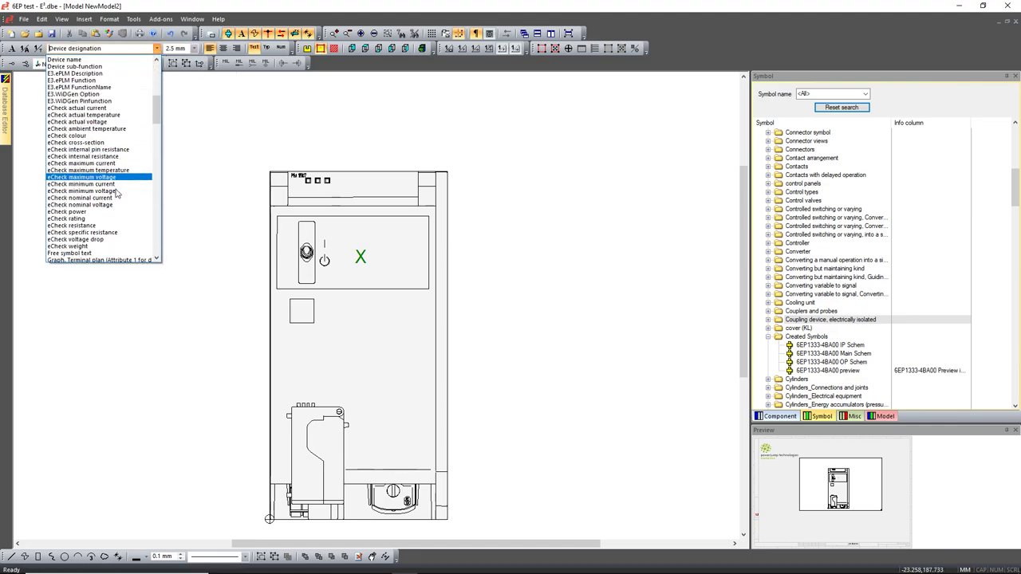
{"action": "scroll", "coordinate": [116, 205], "scroll_direction": "down", "scroll_amount": 3}
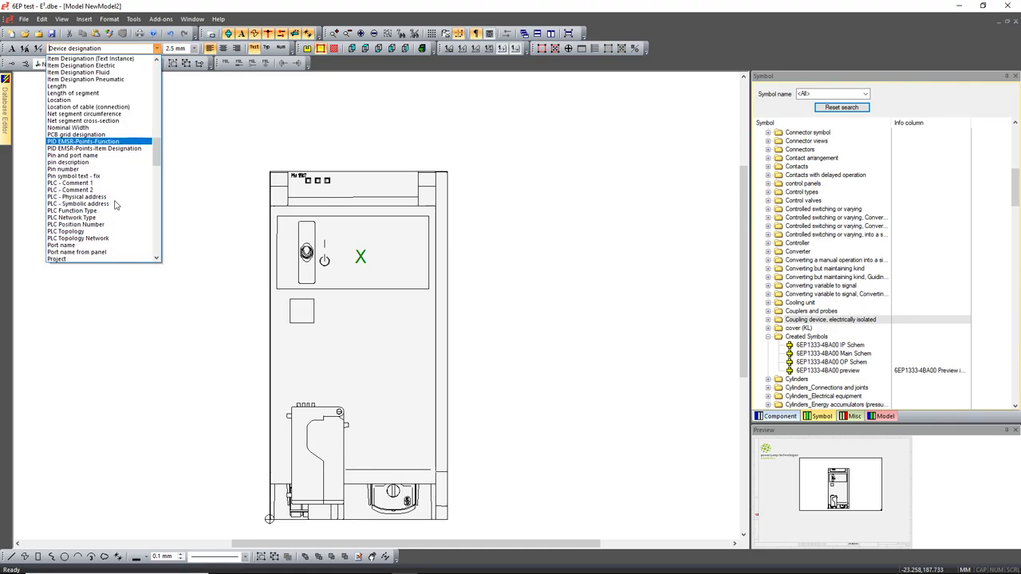
{"action": "scroll", "coordinate": [119, 206], "scroll_direction": "down", "scroll_amount": 12}
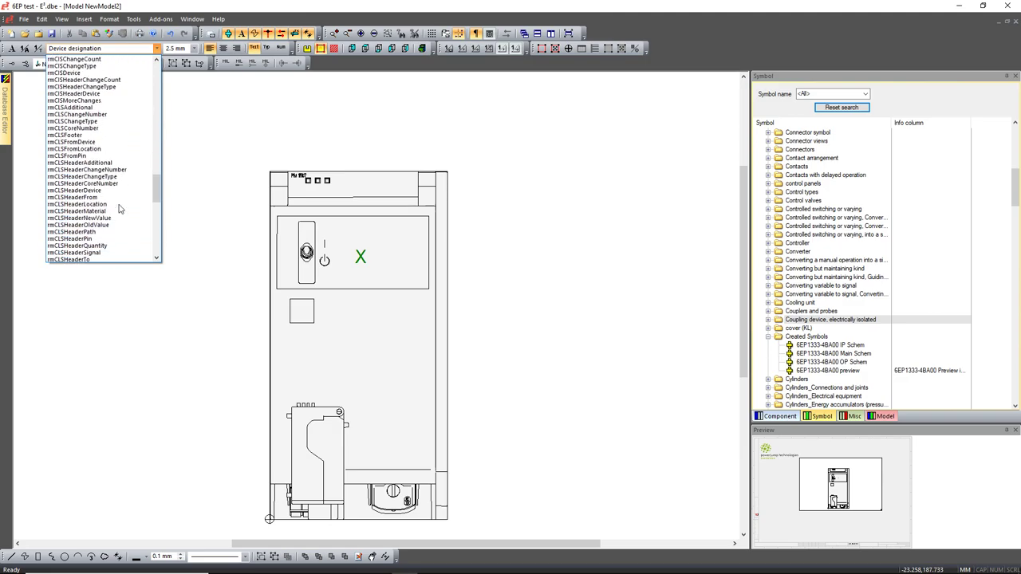
{"action": "scroll", "coordinate": [119, 206], "scroll_direction": "down", "scroll_amount": 12}
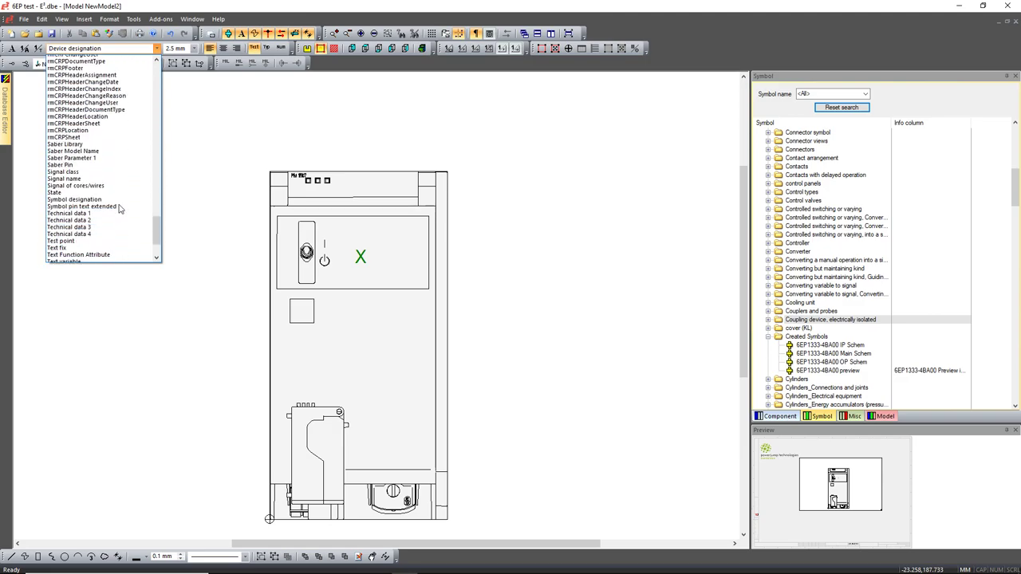
{"action": "left_click", "coordinate": [86, 142]}
{"action": "left_click", "coordinate": [12, 48]}
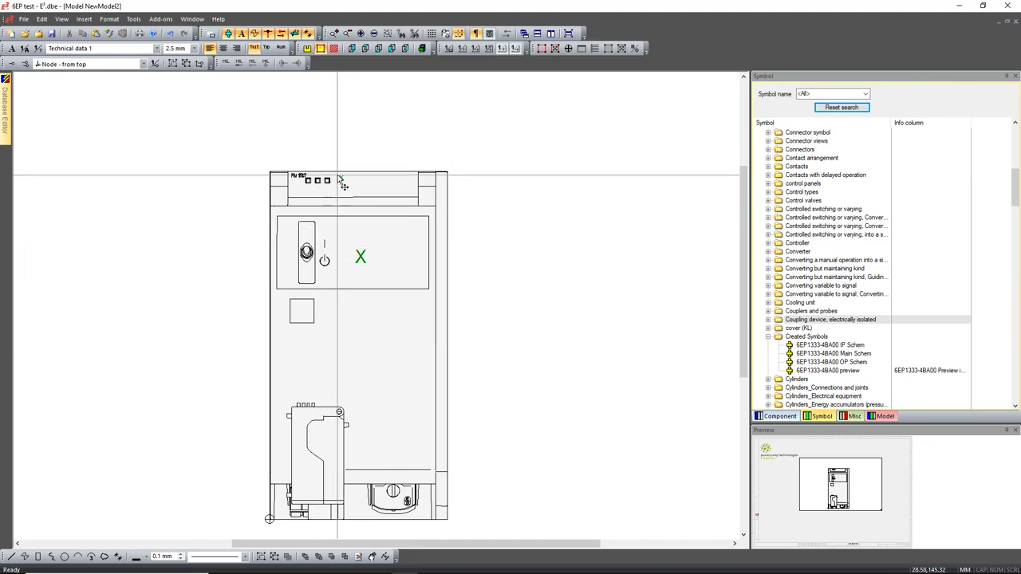
{"action": "left_click", "coordinate": [340, 176]}
{"action": "scroll", "coordinate": [223, 134], "scroll_direction": "down", "scroll_amount": 2}
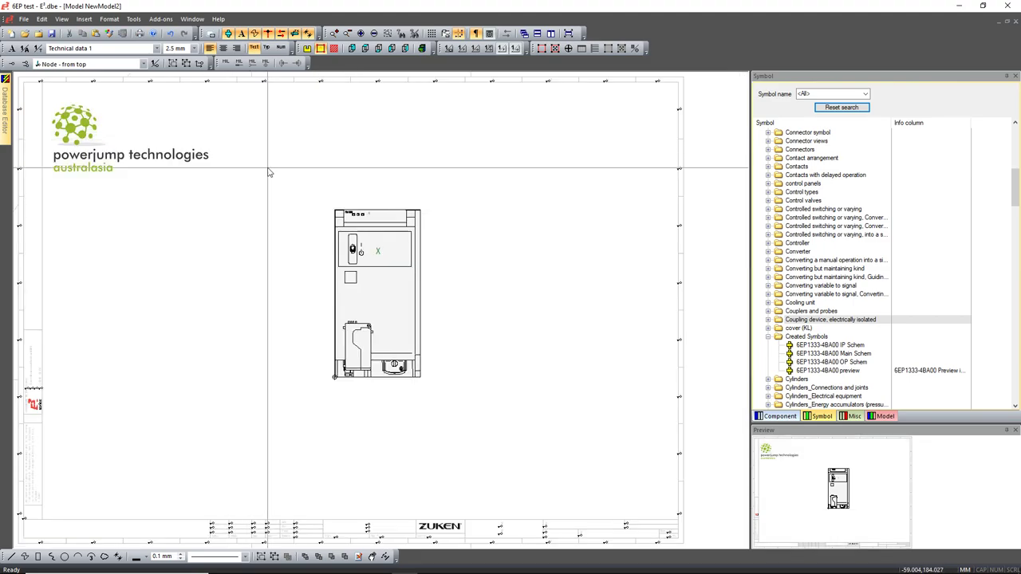
- Open the model's Left view, examine its side outline and leave the view
{"action": "left_click", "coordinate": [25, 18]}
{"action": "mouse_move", "coordinate": [51, 23]}
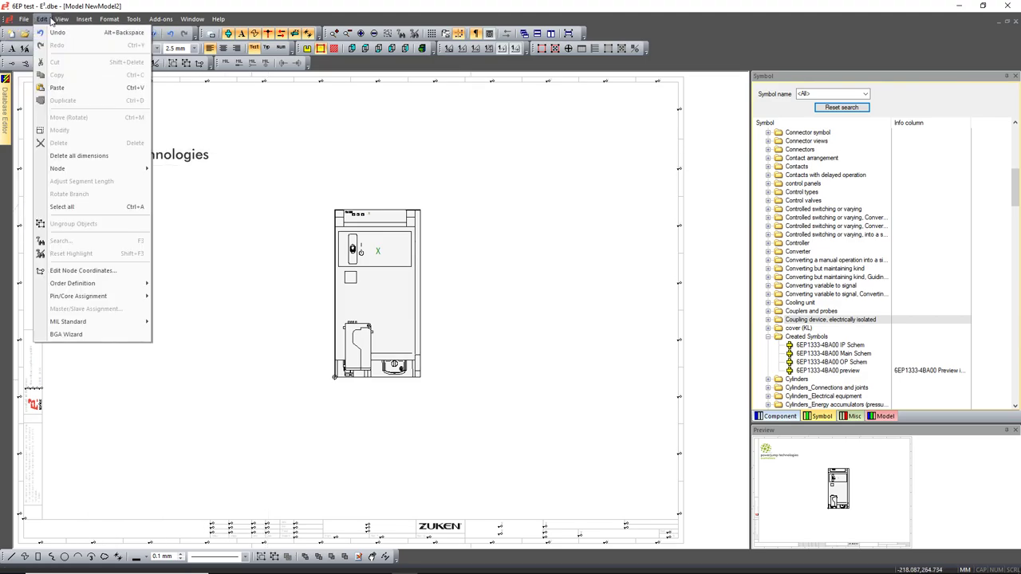
{"action": "mouse_move", "coordinate": [83, 20]}
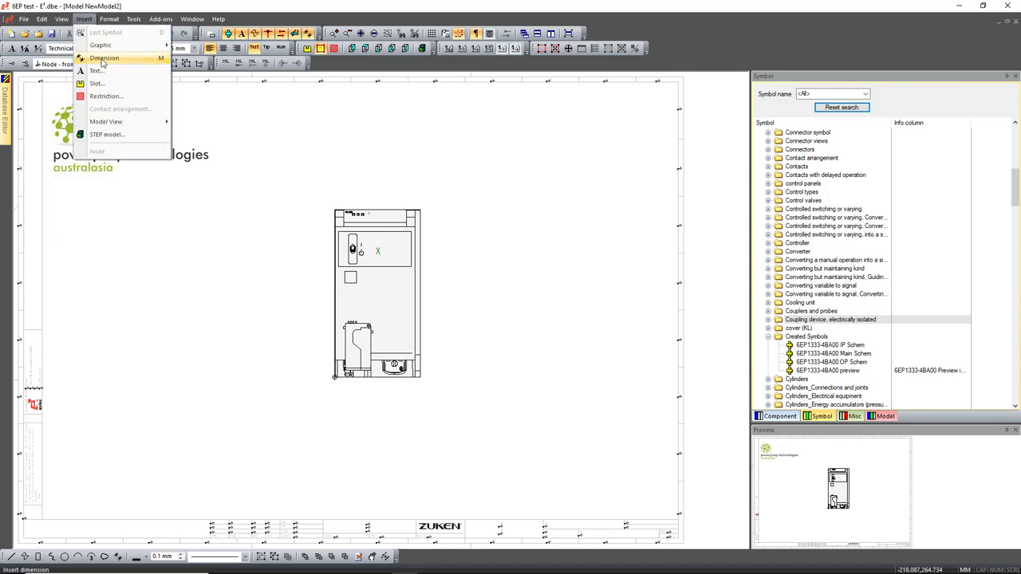
{"action": "mouse_move", "coordinate": [126, 122]}
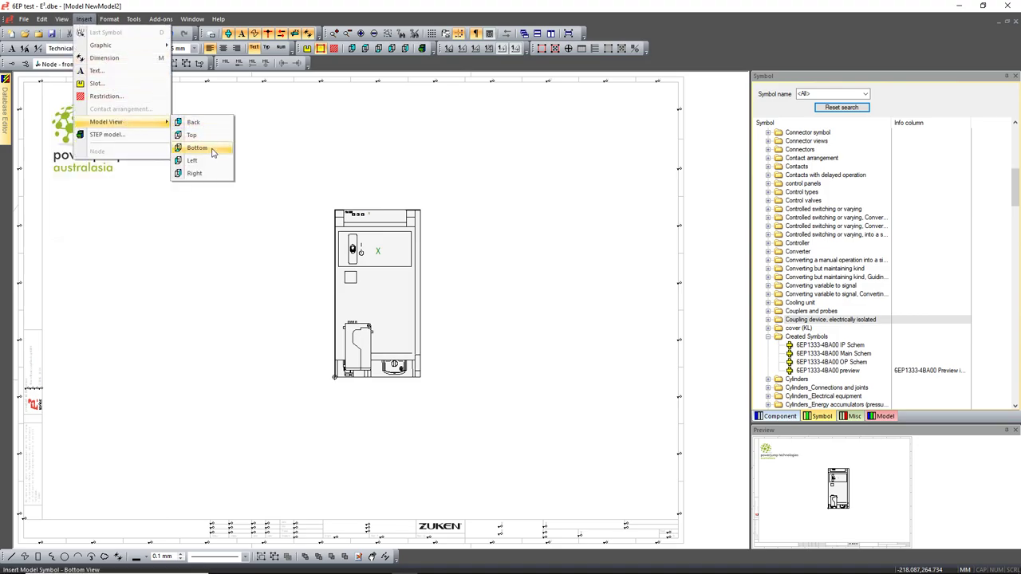
{"action": "left_click", "coordinate": [215, 163]}
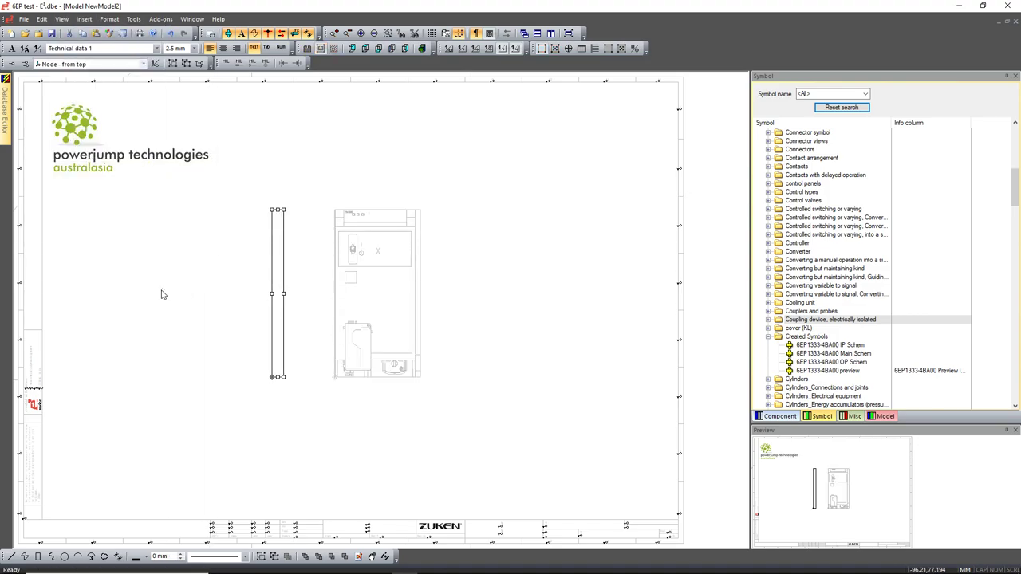
{"action": "left_click", "coordinate": [271, 296]}
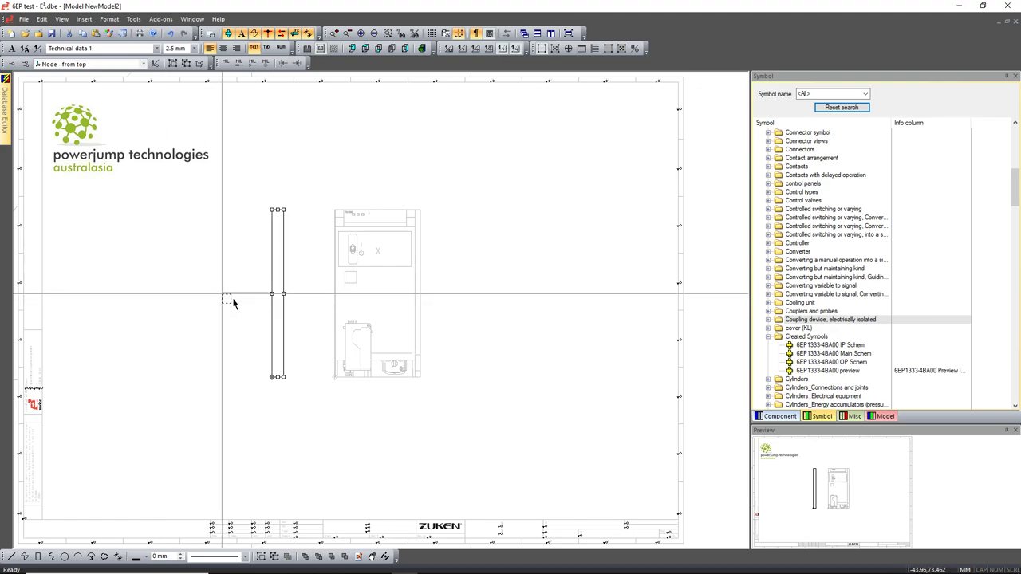
{"action": "key", "text": "ctrl+a"}
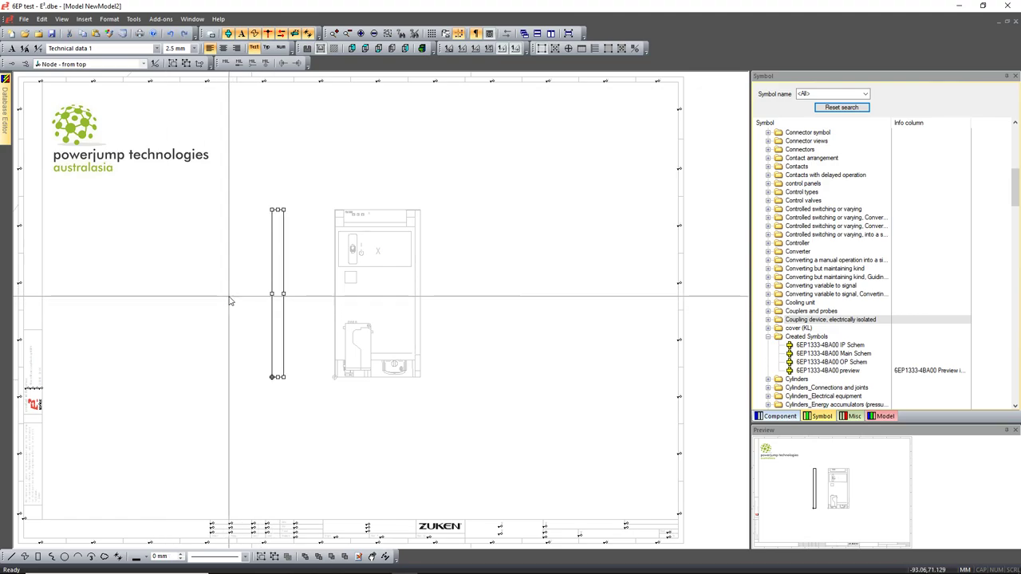
{"action": "key", "text": "Escape"}
- Open the model properties at the shape settings and rotate the 3D preview to examine the model's sides
{"action": "right_click", "coordinate": [236, 300]}
{"action": "left_click", "coordinate": [279, 448]}
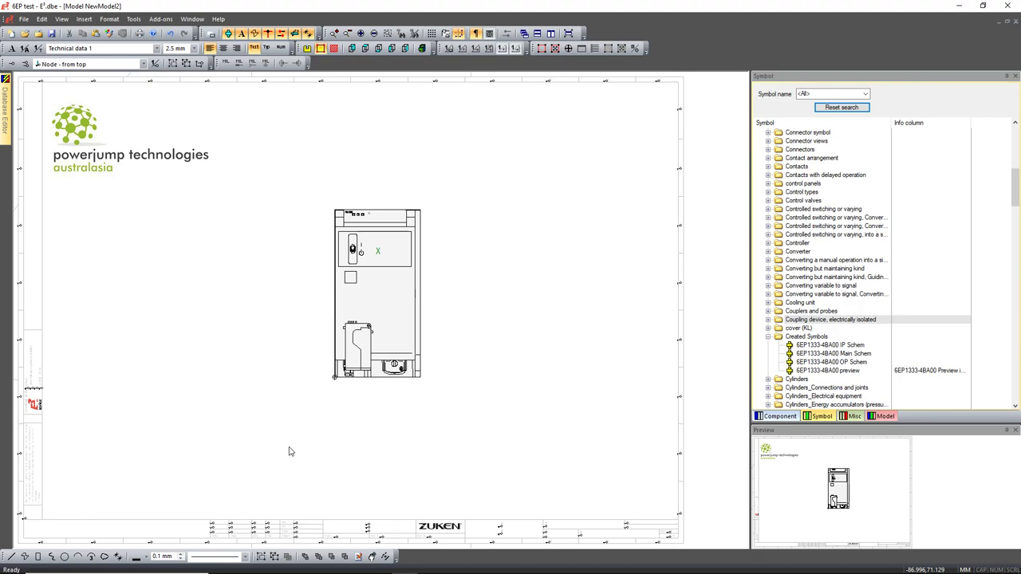
{"action": "left_click_drag", "start_coordinate": [591, 371], "coordinate": [614, 370]}
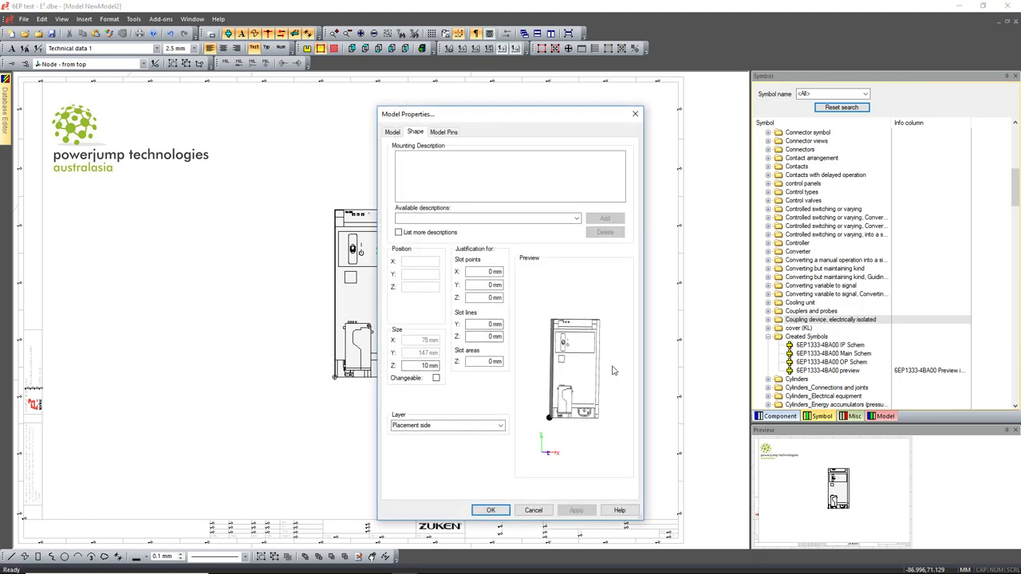
{"action": "left_click_drag", "start_coordinate": [545, 393], "coordinate": [587, 387]}
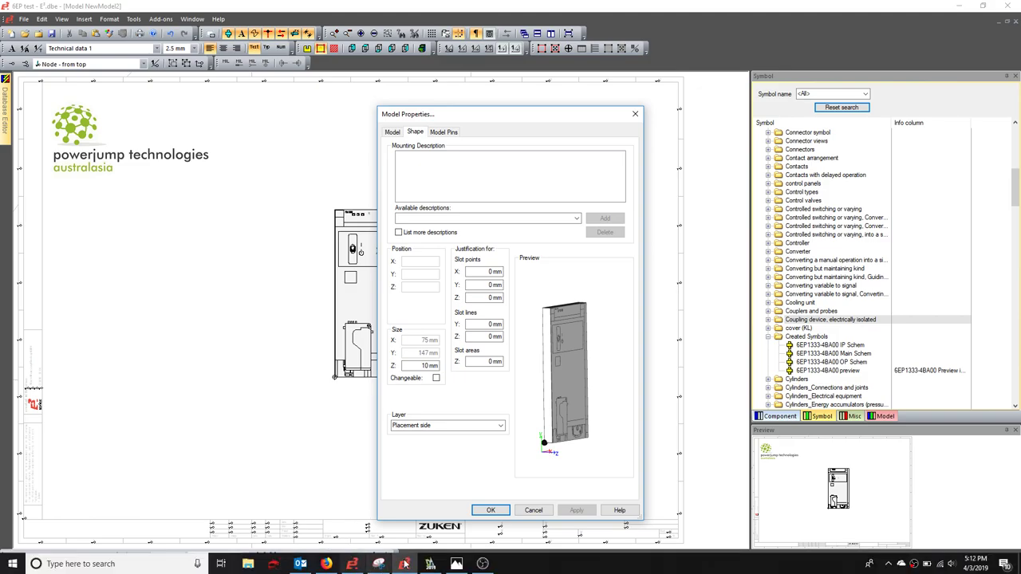
- Look up the device's overall depth in the DraftSight drawing and set the model's Z size to 129 mm
{"action": "left_click", "coordinate": [431, 564]}
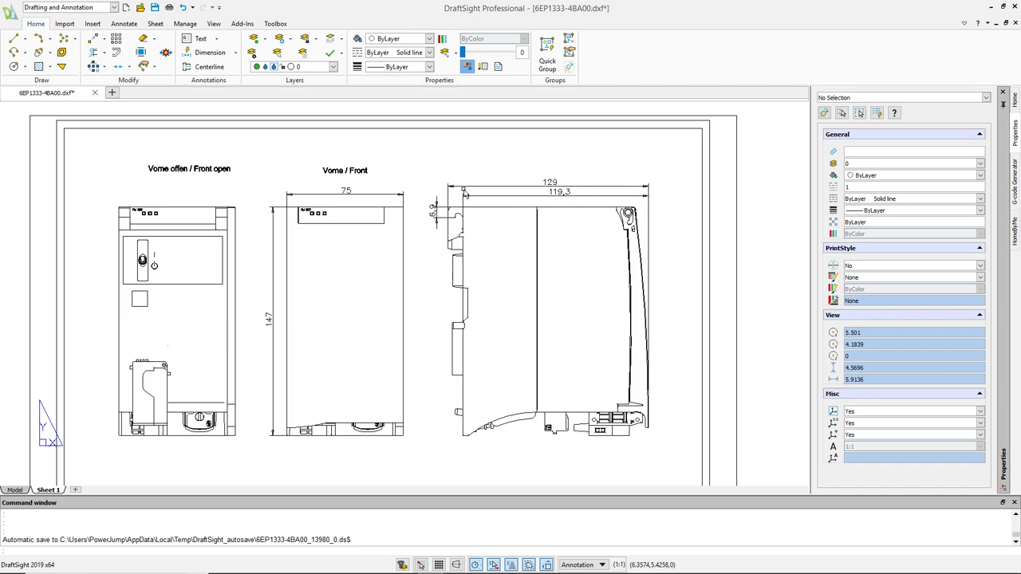
{"action": "left_click", "coordinate": [991, 7]}
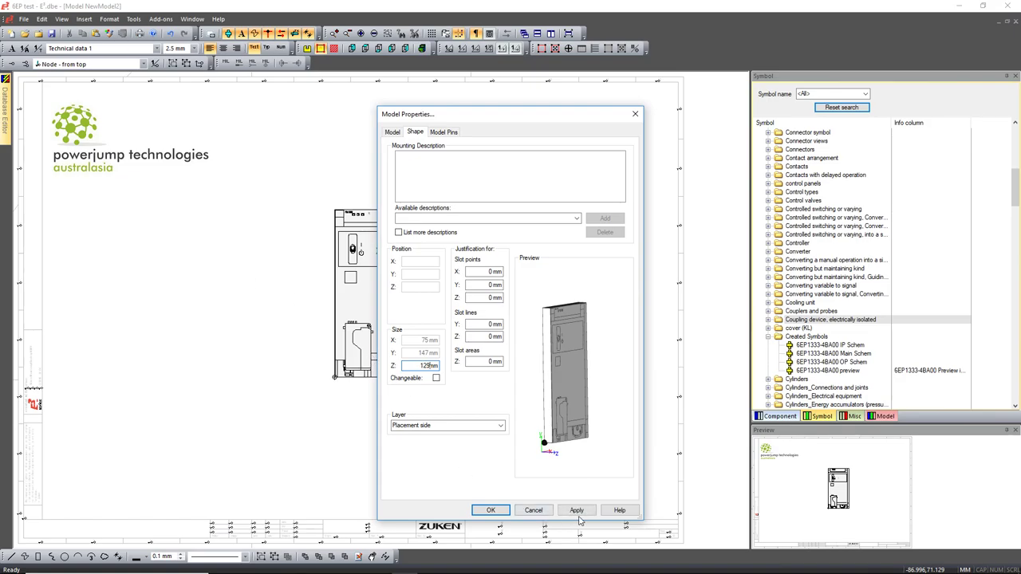
{"action": "left_click", "coordinate": [577, 510]}
{"action": "left_click_drag", "start_coordinate": [578, 443], "coordinate": [602, 396]}
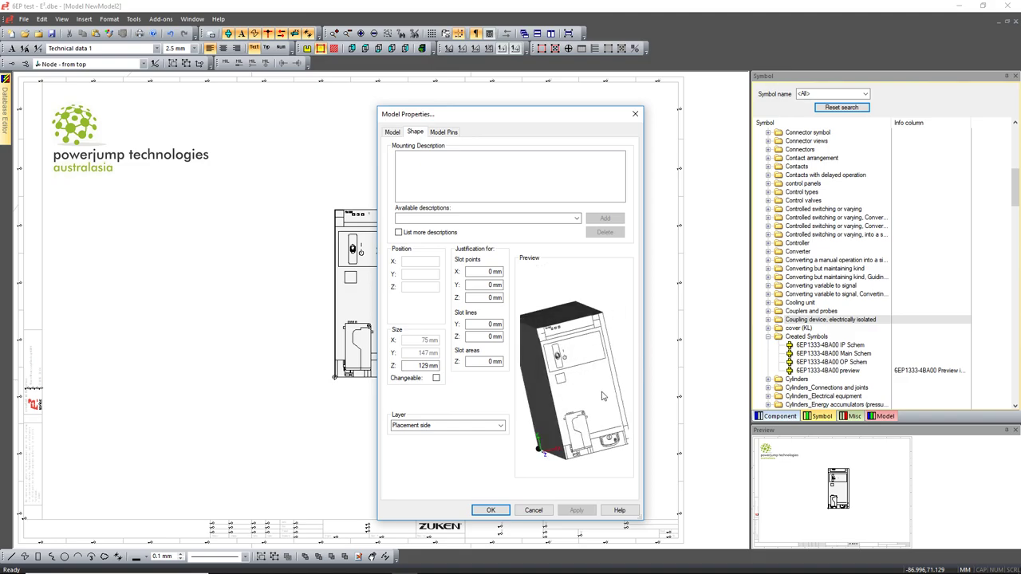
{"action": "left_click", "coordinate": [490, 510]}
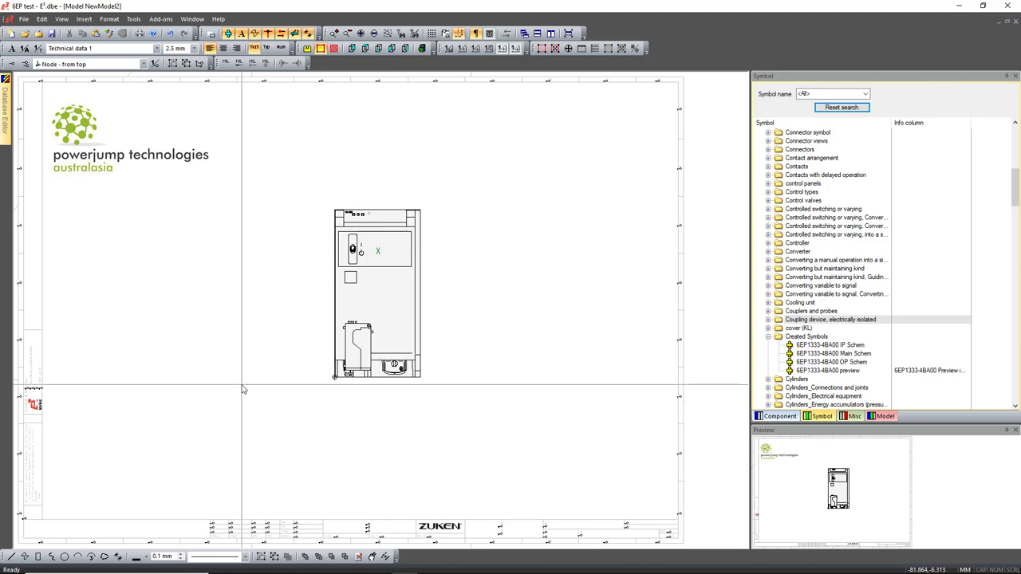
- Insert a Left model view beside the front view
{"action": "left_click", "coordinate": [78, 20]}
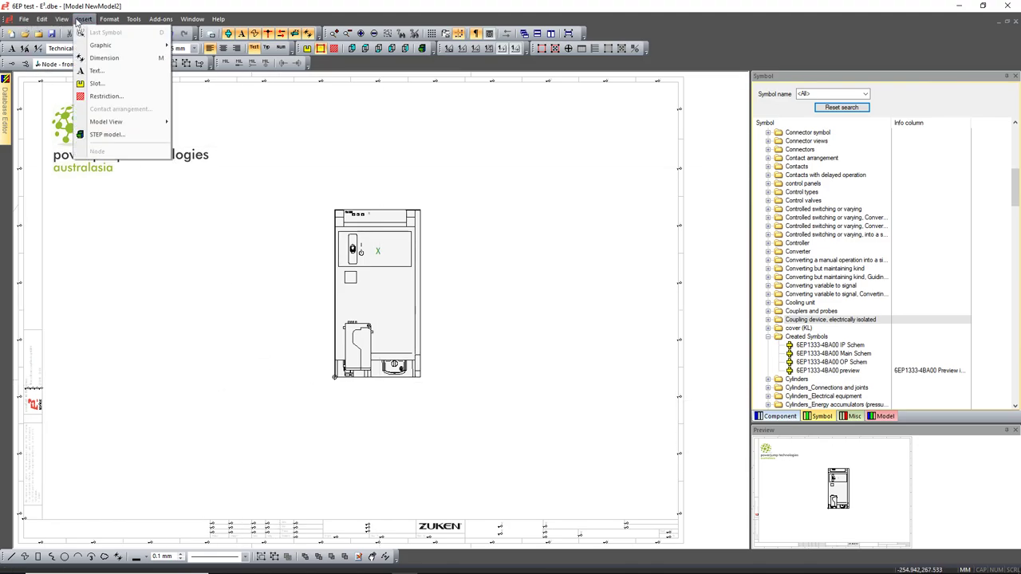
{"action": "mouse_move", "coordinate": [135, 125]}
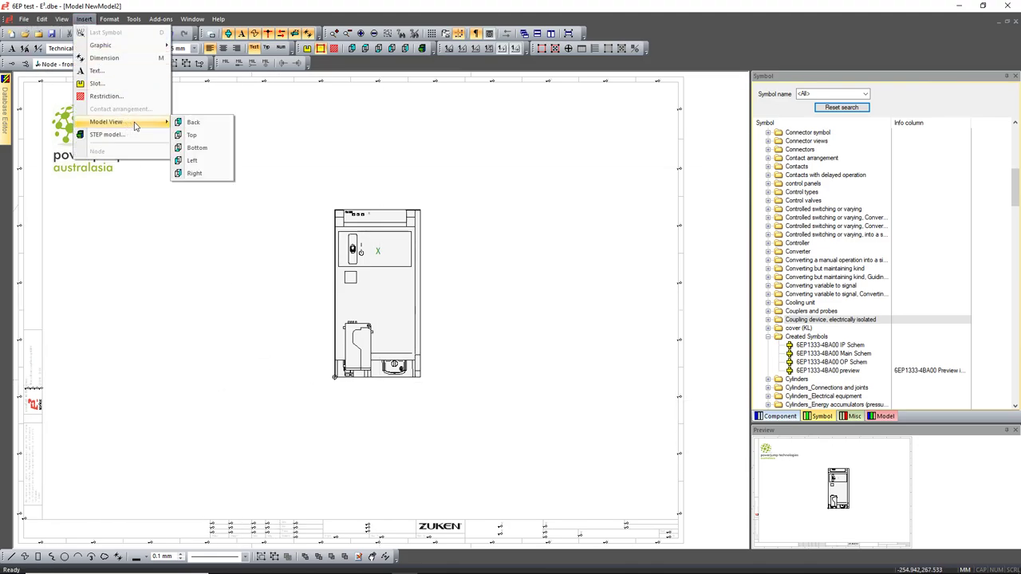
{"action": "left_click", "coordinate": [192, 161]}
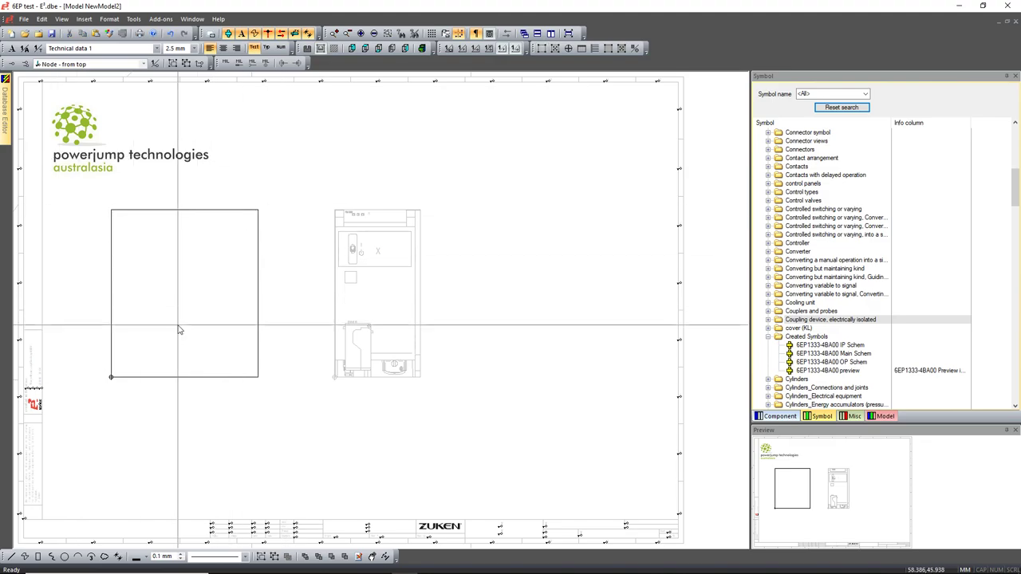
- Open the imported drawing symbol NewSymbol5 and delete the 119,3 dimension text above the side view
{"action": "mouse_move", "coordinate": [3, 138]}
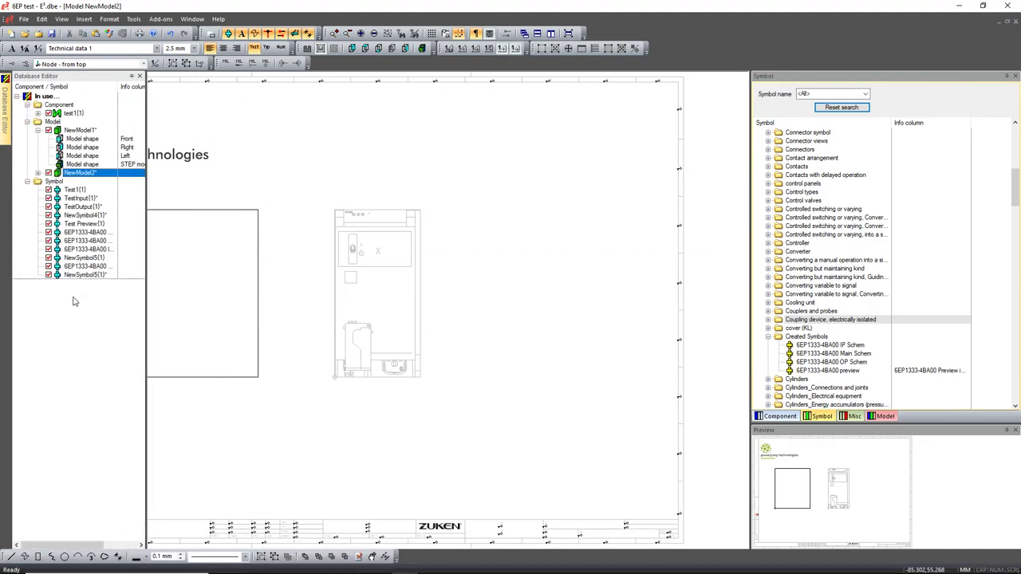
{"action": "double_click", "coordinate": [79, 275]}
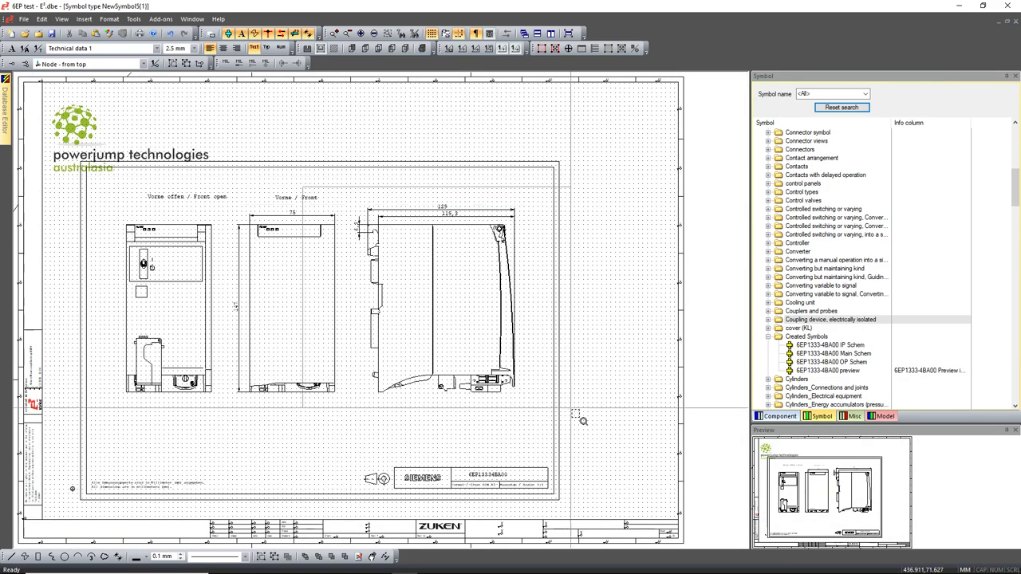
{"action": "scroll", "coordinate": [414, 292], "scroll_direction": "up", "scroll_amount": 2}
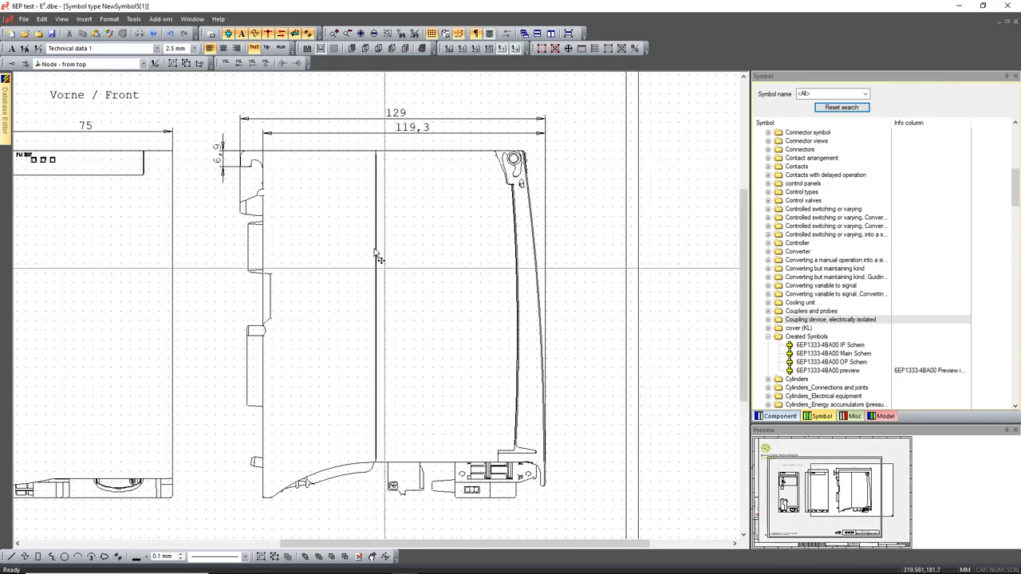
{"action": "key", "text": "Delete"}
{"action": "left_click", "coordinate": [413, 131]}
{"action": "key", "text": "Delete"}
- Delete the remaining dimension graphics and extension lines around the side view, leaving only the device outline
{"action": "left_click_drag", "start_coordinate": [562, 143], "coordinate": [228, 103]}
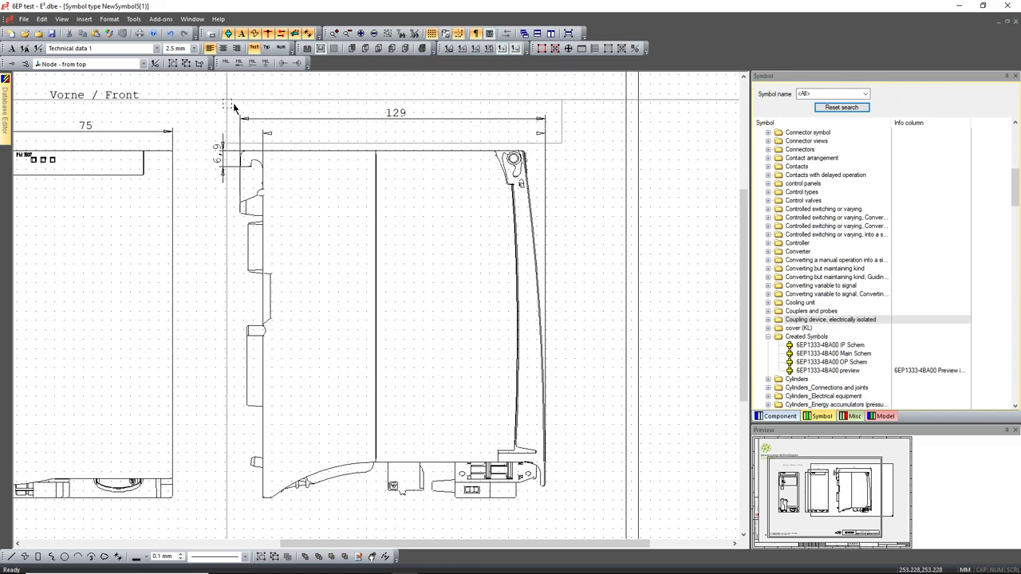
{"action": "key", "text": "Delete"}
{"action": "left_click", "coordinate": [263, 138]}
{"action": "key", "text": "Delete"}
{"action": "left_click", "coordinate": [240, 137]}
{"action": "key", "text": "Delete"}
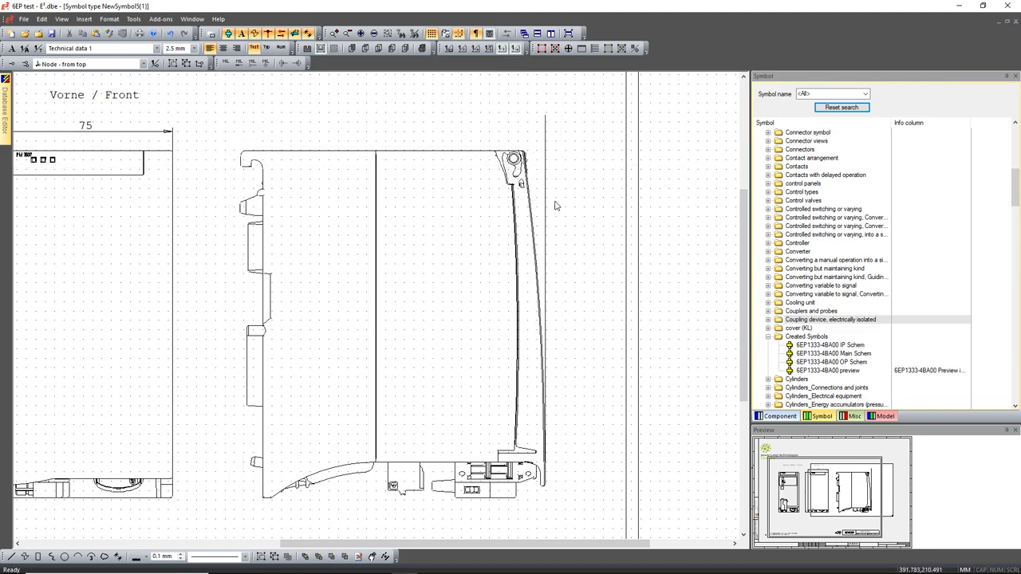
{"action": "left_click", "coordinate": [545, 200]}
{"action": "key", "text": "Delete"}
- Optimize all graphic objects of the side view using the Optimize all option with a MaxAngle of 10
{"action": "scroll", "coordinate": [554, 200], "scroll_direction": "down", "scroll_amount": 3}
{"action": "left_click_drag", "start_coordinate": [353, 207], "coordinate": [551, 421]}
{"action": "left_click", "coordinate": [384, 556]}
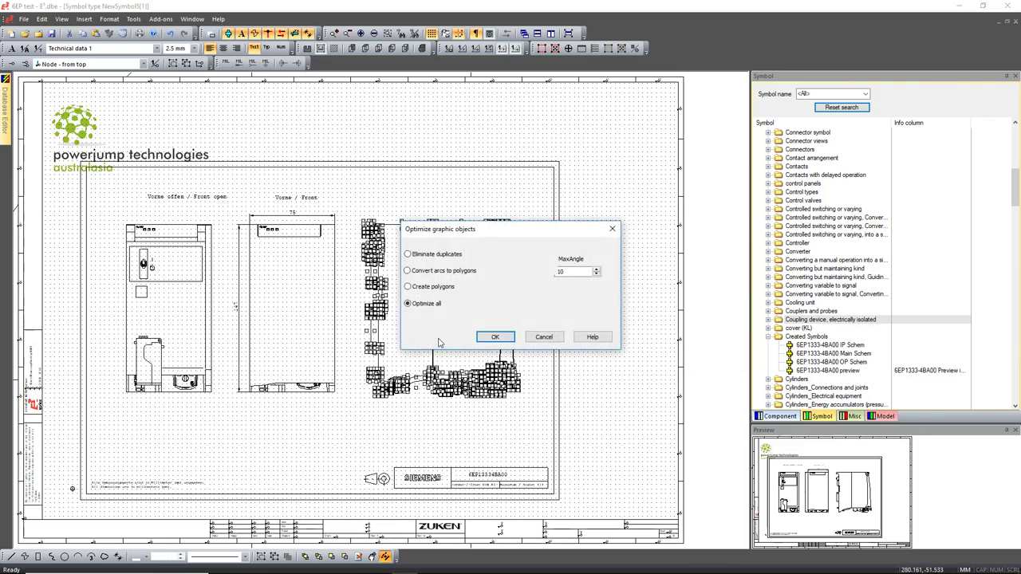
{"action": "left_click", "coordinate": [494, 337]}
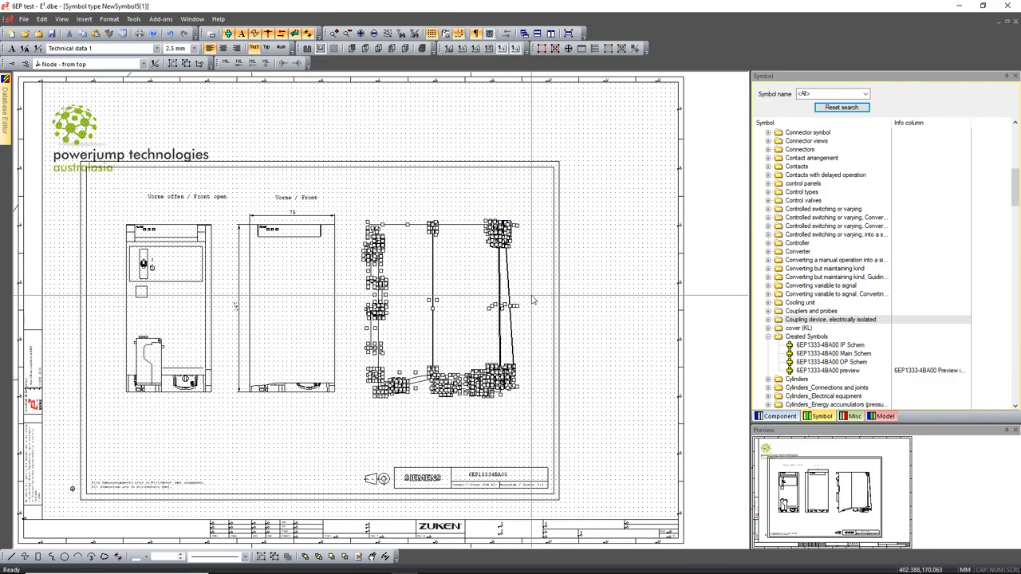
{"action": "left_click", "coordinate": [532, 296]}
- Copy the optimized side outline from the symbol drawing and activate the Left view shape of NewModel2
{"action": "mouse_move", "coordinate": [354, 209]}
{"action": "left_mouse_down"}
{"action": "mouse_move", "coordinate": [547, 416]}
{"action": "mouse_move", "coordinate": [588, 527]}
{"action": "left_mouse_up"}
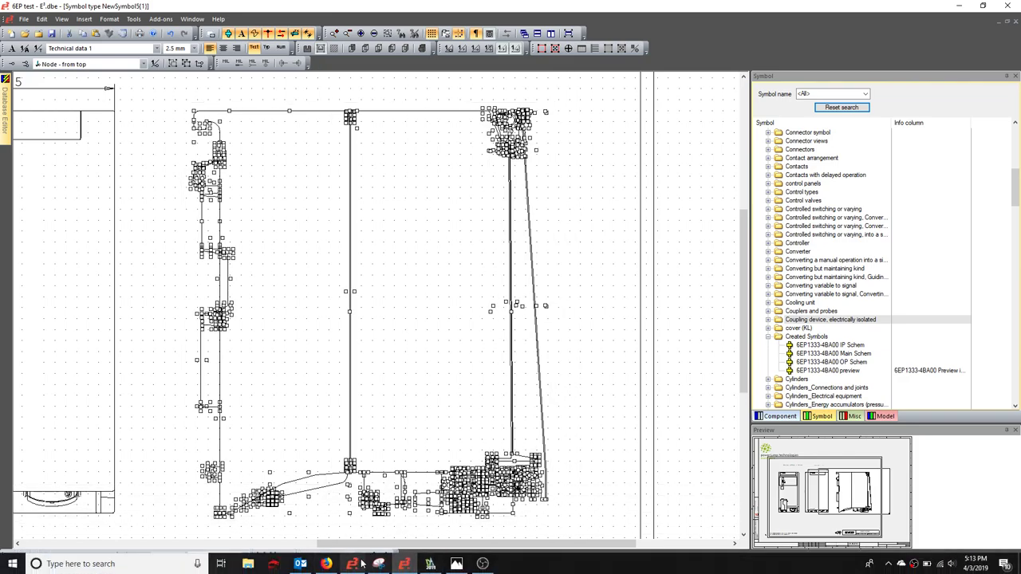
{"action": "mouse_move", "coordinate": [5, 138]}
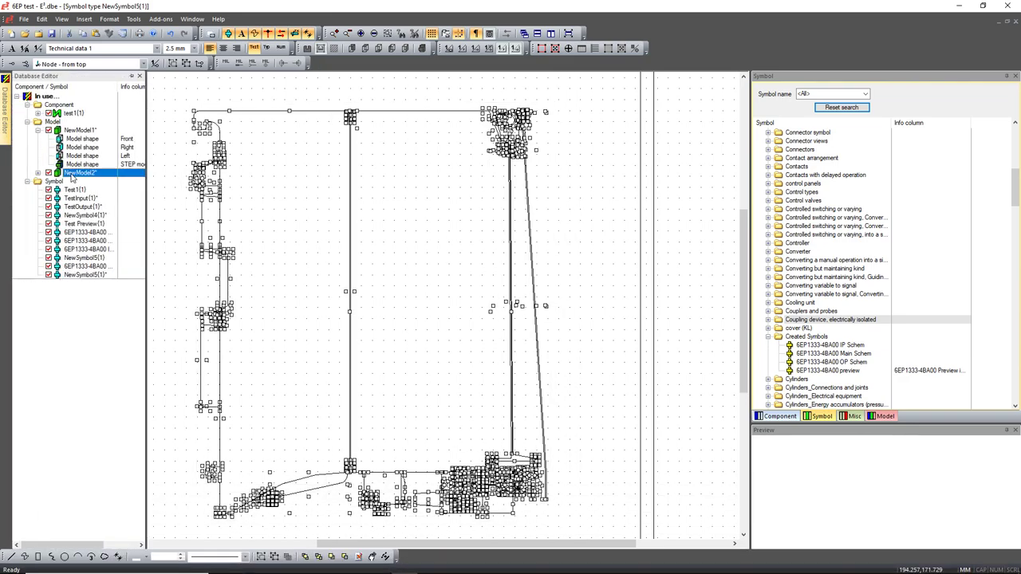
{"action": "double_click", "coordinate": [74, 173]}
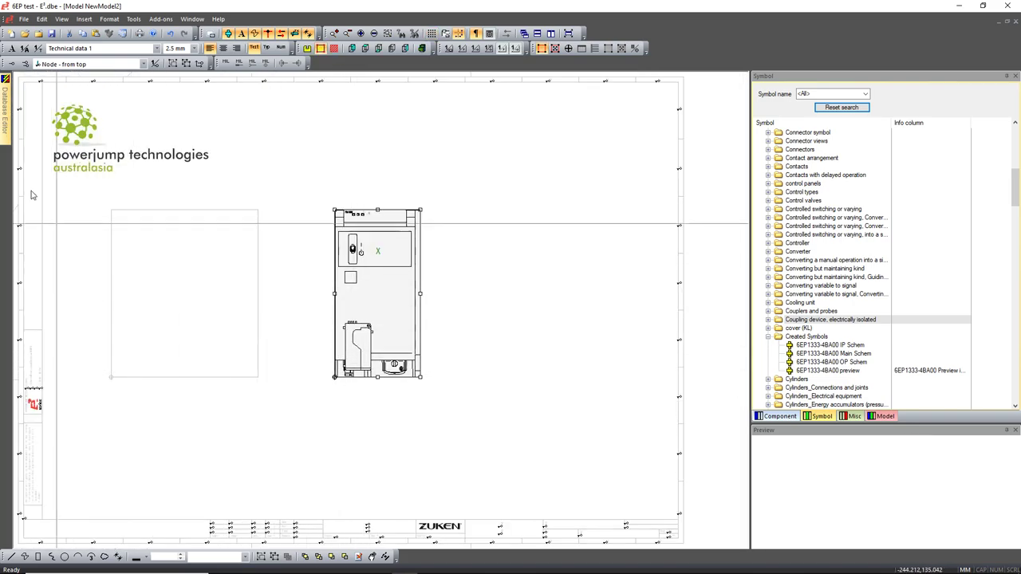
{"action": "left_click", "coordinate": [193, 242]}
{"action": "mouse_move", "coordinate": [5, 119]}
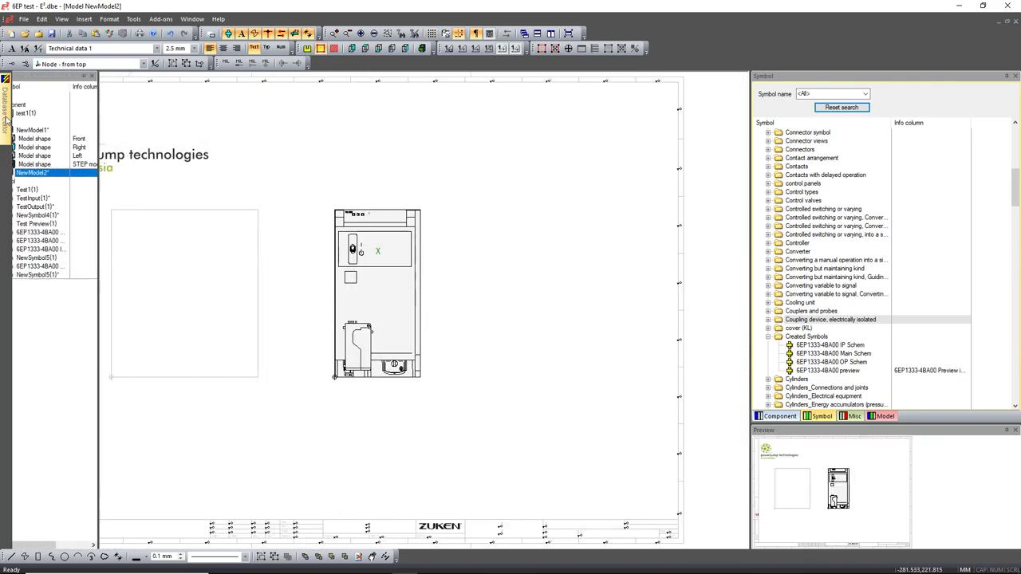
{"action": "left_click", "coordinate": [37, 173]}
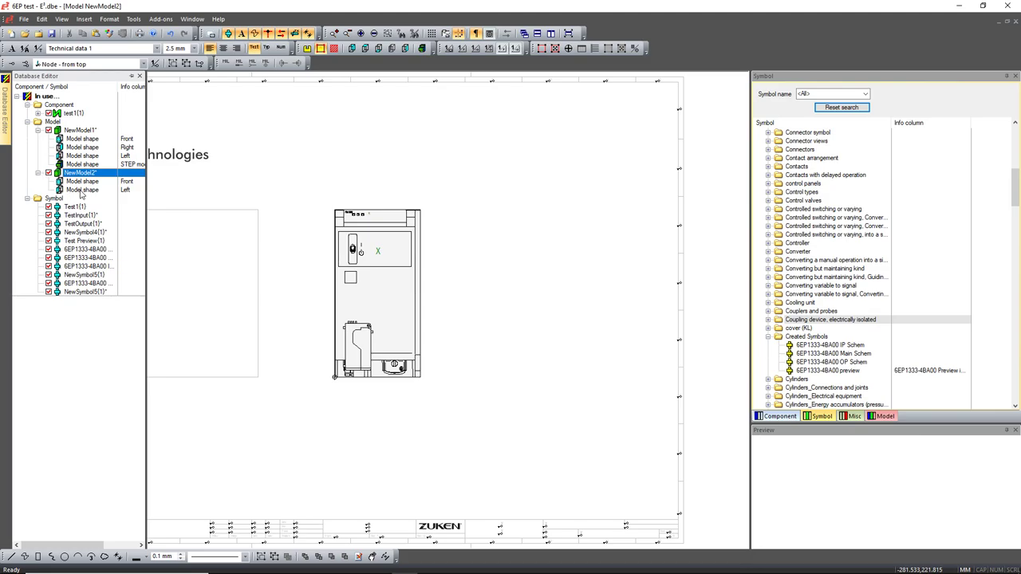
{"action": "left_click", "coordinate": [80, 191]}
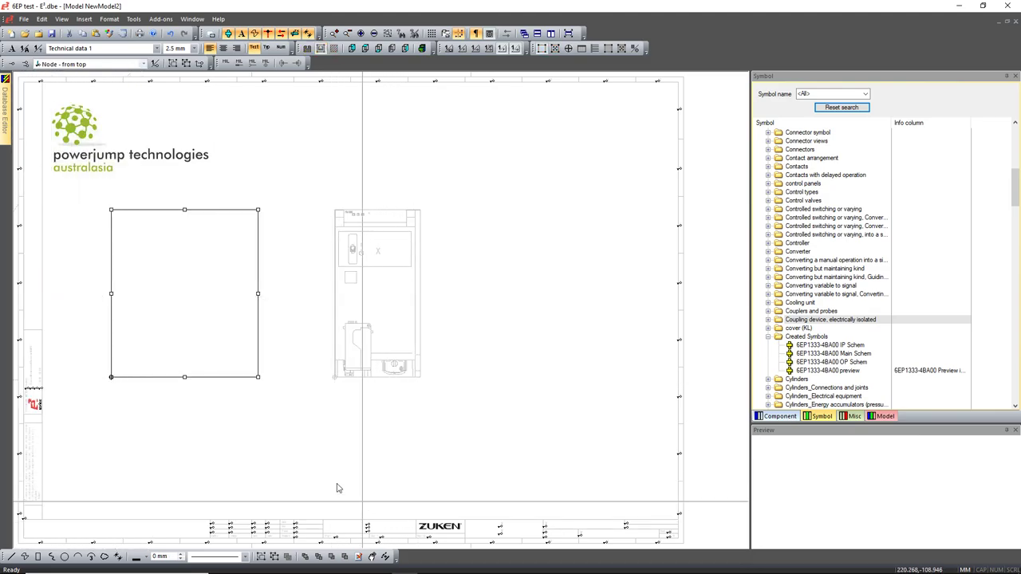
- Paste the side outline into the Left view, mirror it horizontally and align it with the view's rectangular frame
{"action": "left_click_drag", "start_coordinate": [176, 381], "coordinate": [153, 353]}
{"action": "key", "text": "x"}
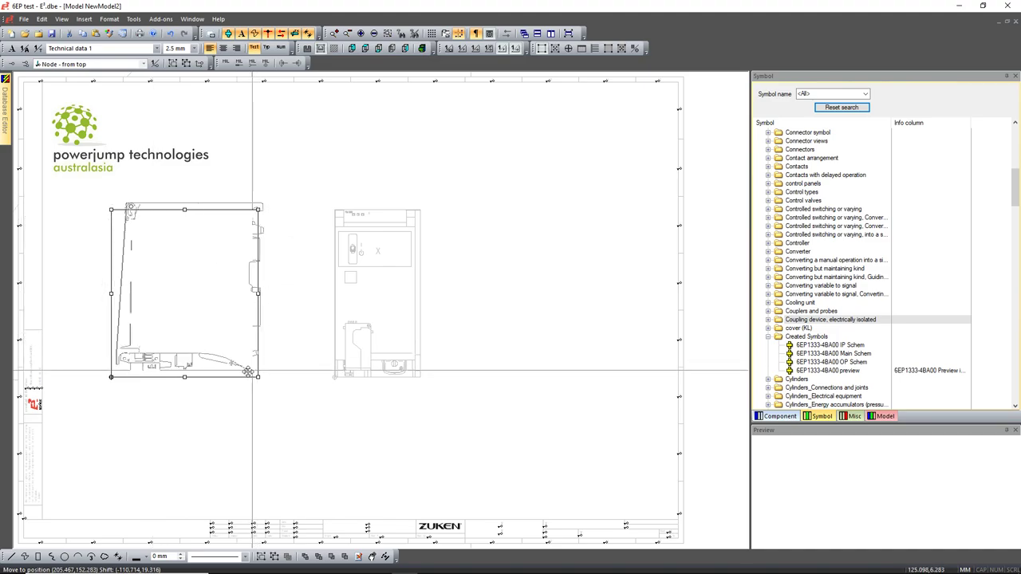
{"action": "scroll", "coordinate": [251, 371], "scroll_direction": "up", "scroll_amount": 1}
{"action": "scroll", "coordinate": [248, 372], "scroll_direction": "up", "scroll_amount": 2}
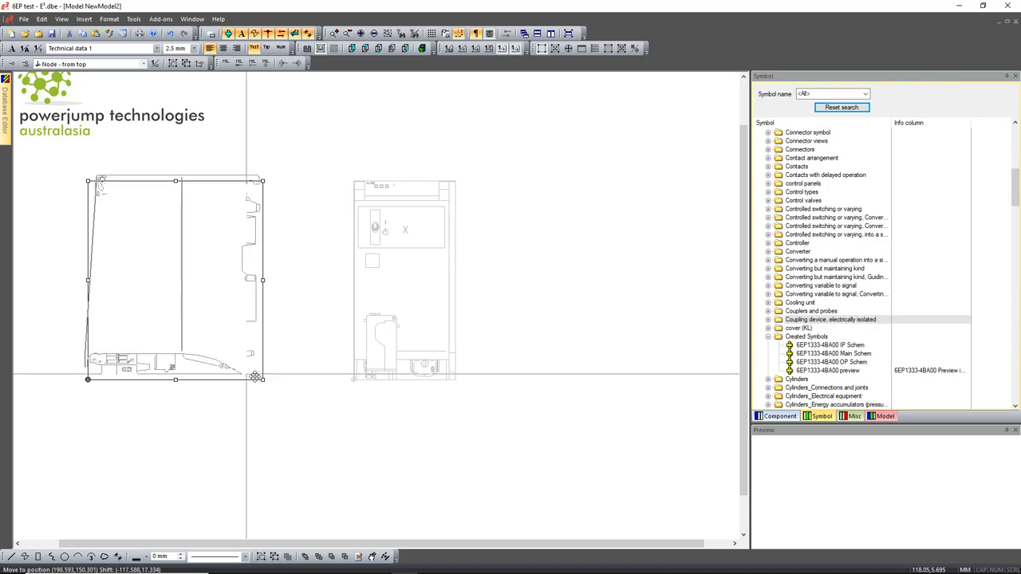
{"action": "scroll", "coordinate": [255, 377], "scroll_direction": "up", "scroll_amount": 1}
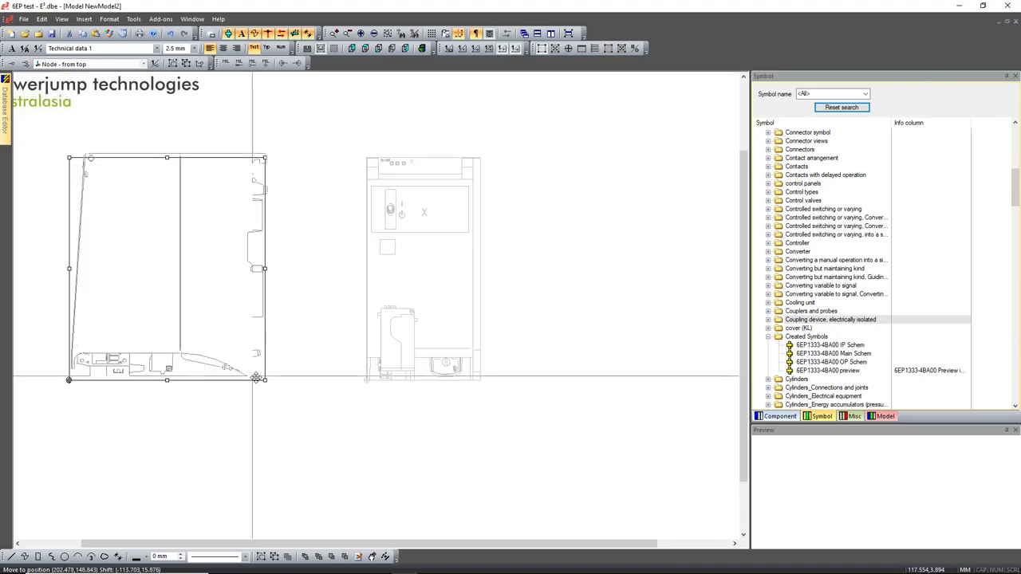
{"action": "scroll", "coordinate": [256, 378], "scroll_direction": "up", "scroll_amount": 1}
{"action": "scroll", "coordinate": [255, 379], "scroll_direction": "up", "scroll_amount": 4}
{"action": "scroll", "coordinate": [254, 379], "scroll_direction": "down", "scroll_amount": 3}
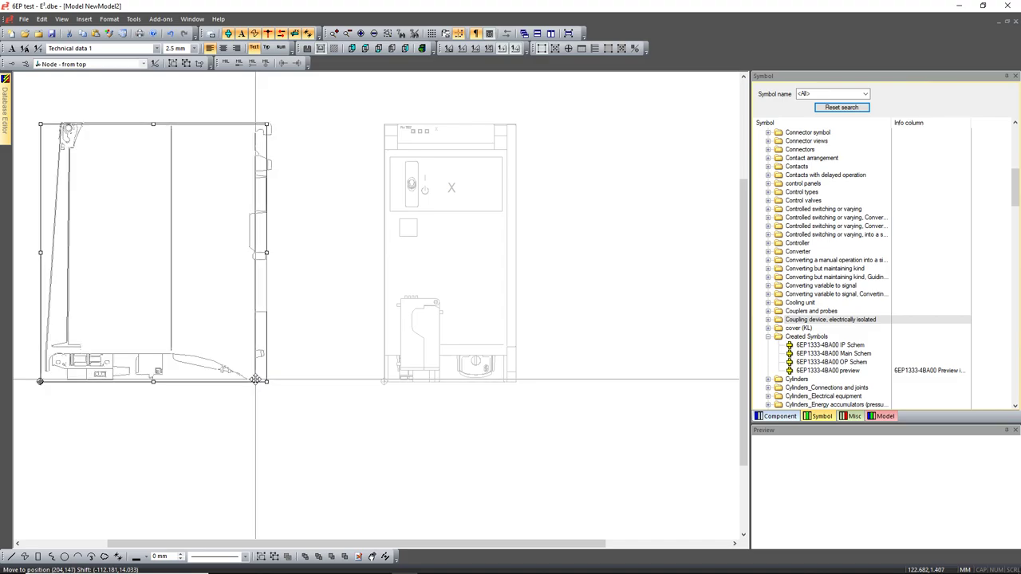
{"action": "left_click_drag", "start_coordinate": [255, 379], "coordinate": [249, 381]}
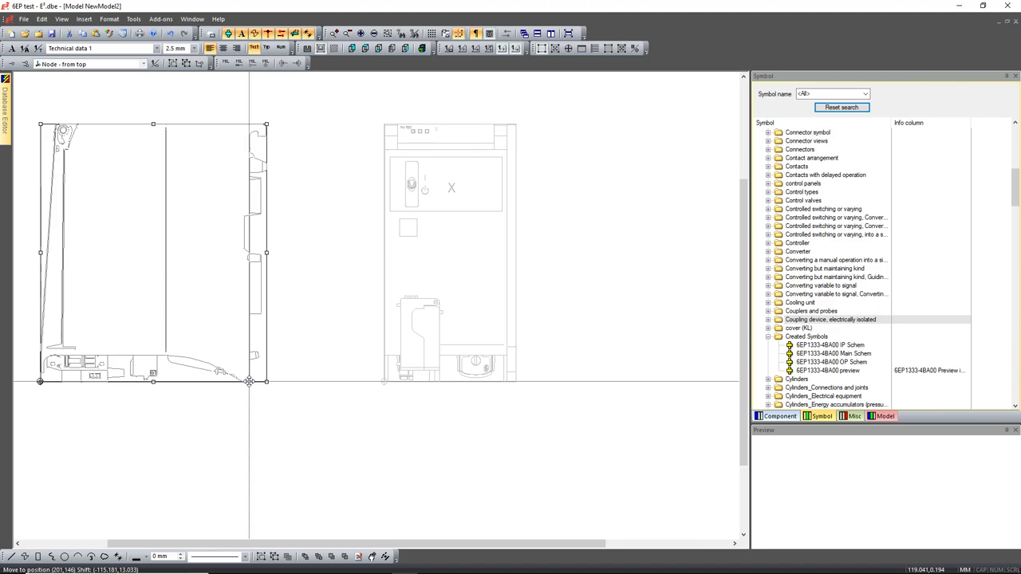
{"action": "left_click_drag", "start_coordinate": [249, 381], "coordinate": [250, 381]}
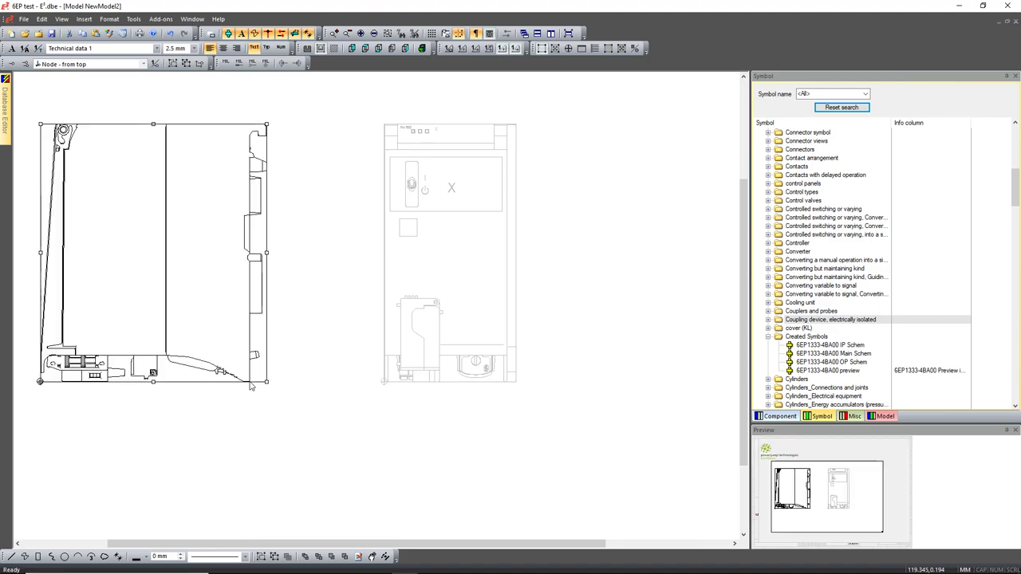
{"action": "left_click", "coordinate": [301, 406]}
{"action": "scroll", "coordinate": [299, 406], "scroll_direction": "down", "scroll_amount": 2}
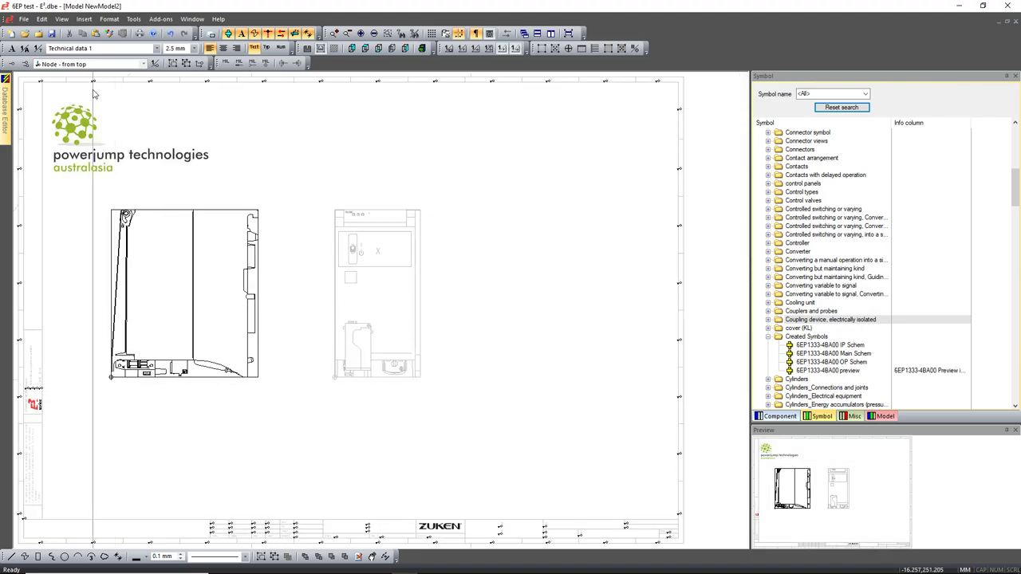
{"action": "left_click", "coordinate": [82, 23]}
{"action": "left_click", "coordinate": [108, 132]}
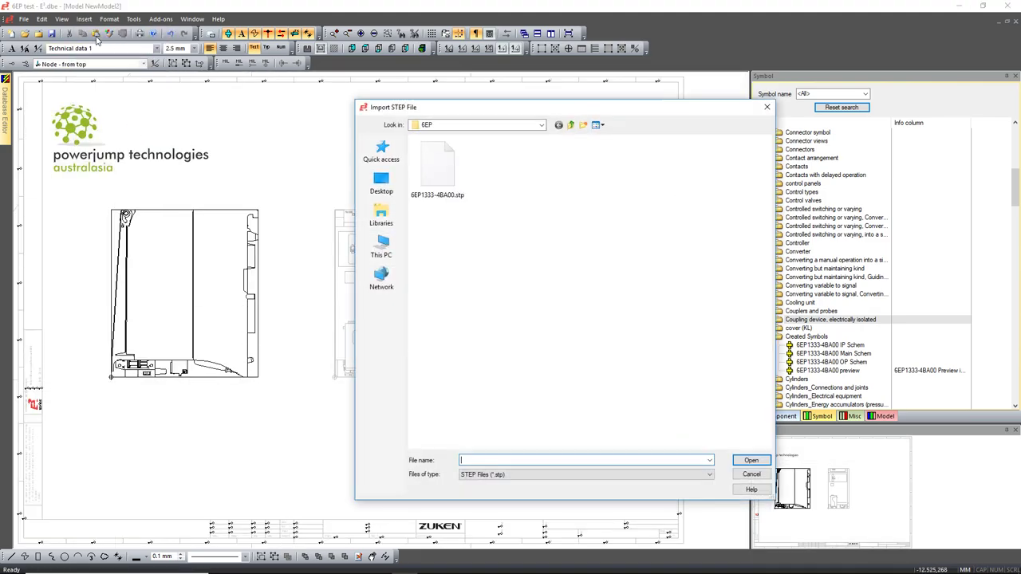
{"action": "left_click", "coordinate": [767, 109]}
- Insert a Right model view on the other side of the front view
{"action": "left_click", "coordinate": [84, 20]}
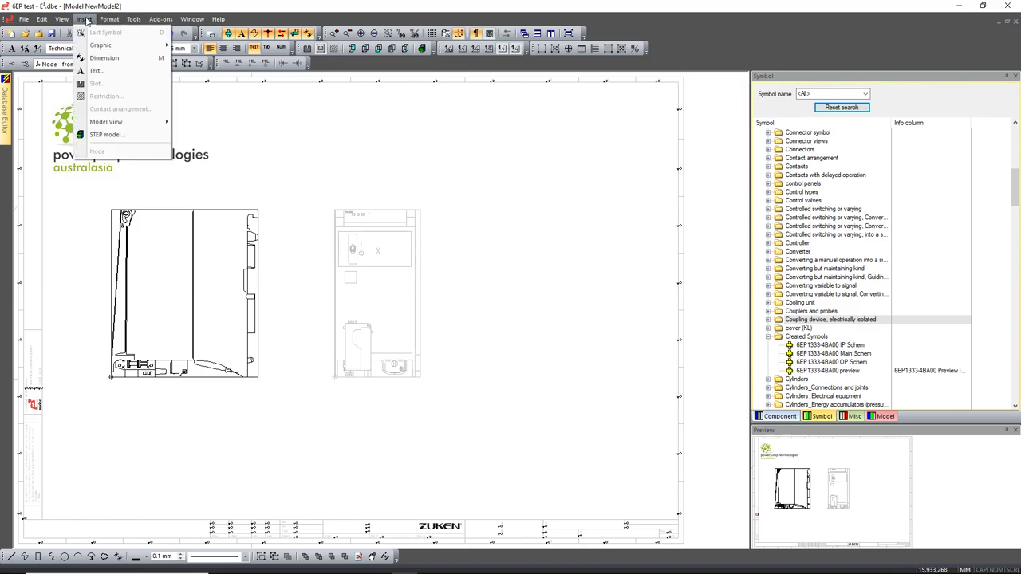
{"action": "mouse_move", "coordinate": [137, 126]}
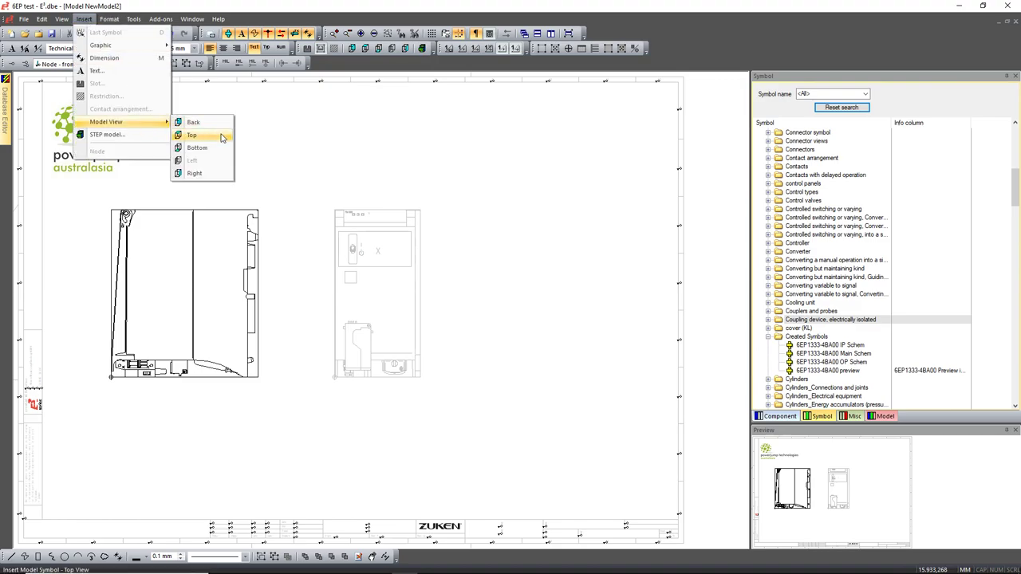
{"action": "left_click", "coordinate": [208, 174]}
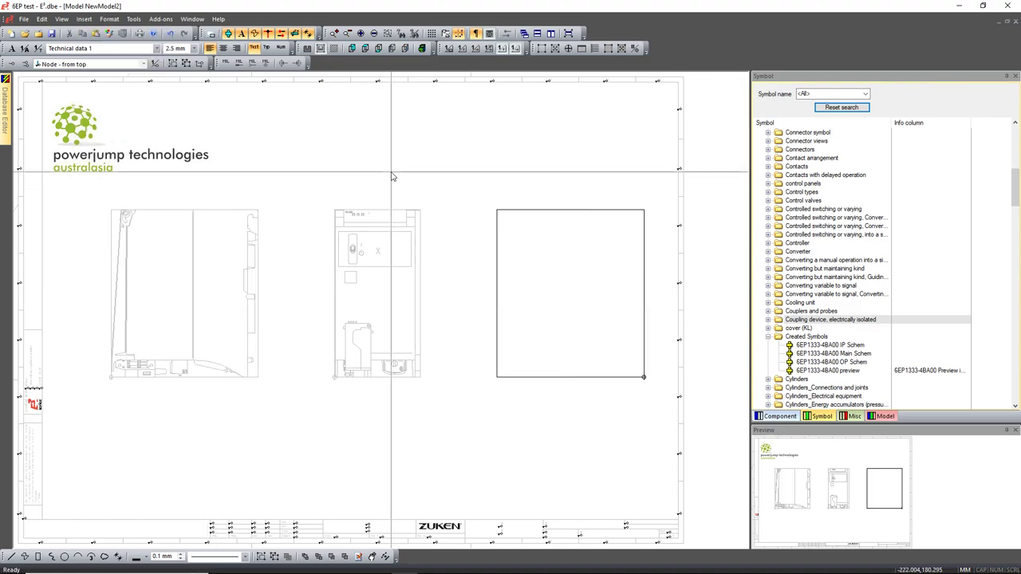
- Paste the copied side outline into the Right view and align it with the view's rectangular frame
{"action": "key", "text": "ctrl+v"}
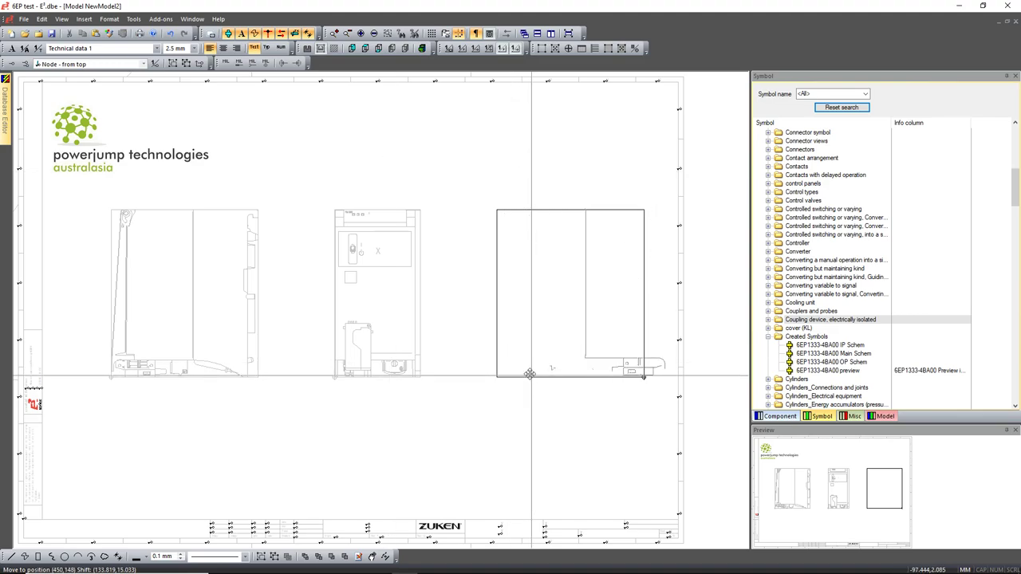
{"action": "scroll", "coordinate": [529, 373], "scroll_direction": "up", "scroll_amount": 4}
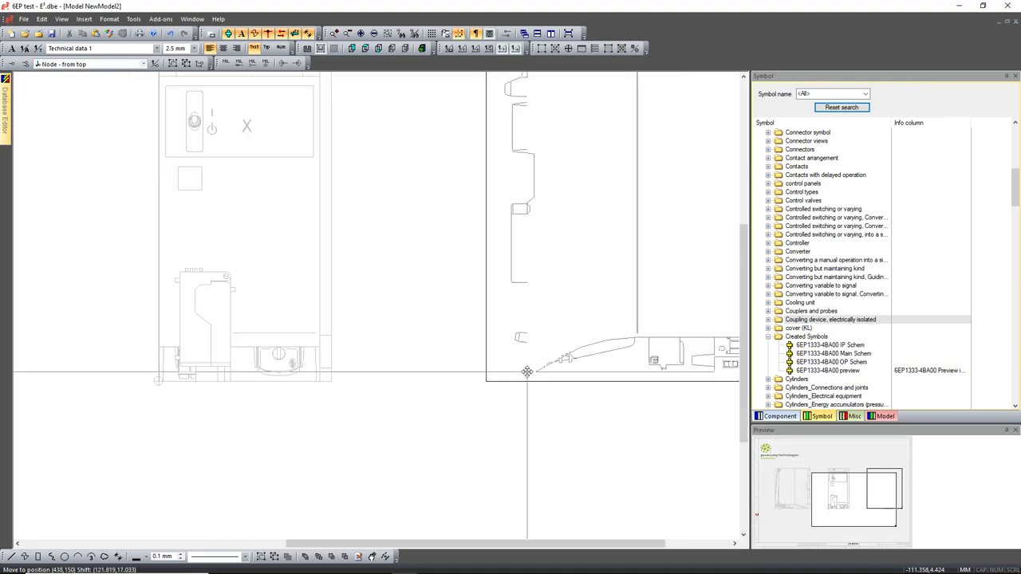
{"action": "scroll", "coordinate": [527, 372], "scroll_direction": "down", "scroll_amount": 2}
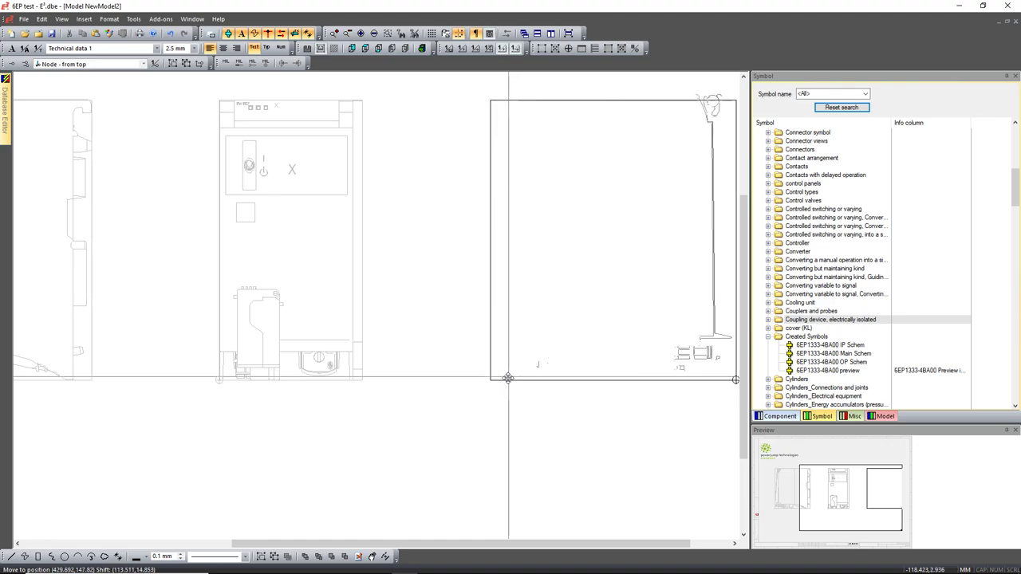
{"action": "scroll", "coordinate": [507, 379], "scroll_direction": "down", "scroll_amount": 1}
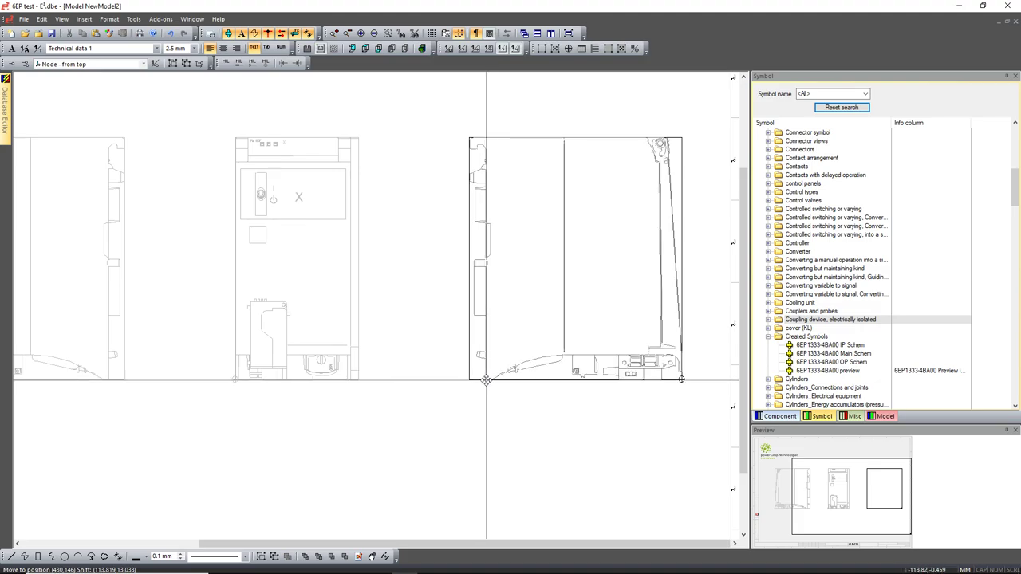
{"action": "left_click", "coordinate": [485, 380]}
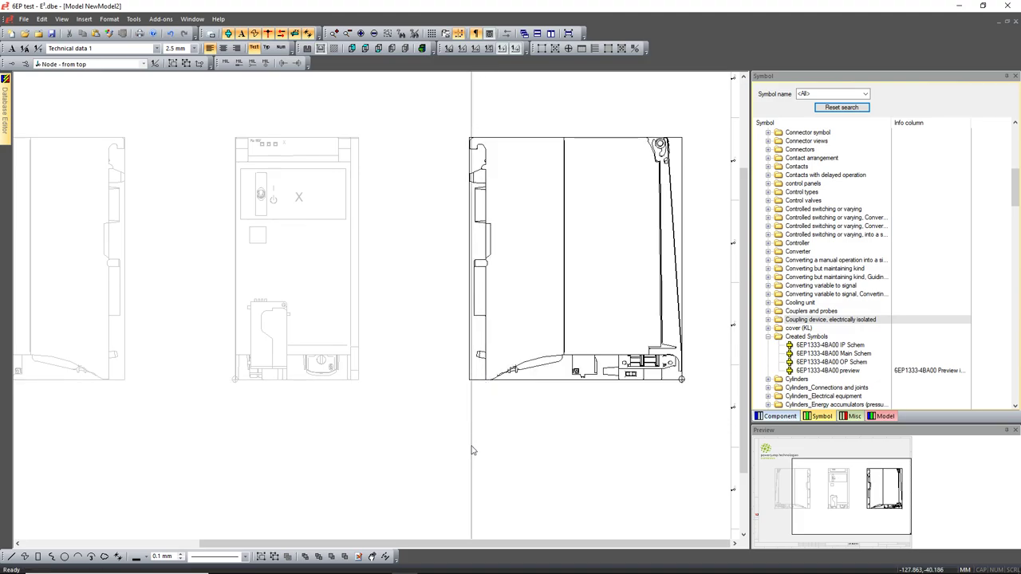
{"action": "scroll", "coordinate": [405, 437], "scroll_direction": "down", "scroll_amount": 2}
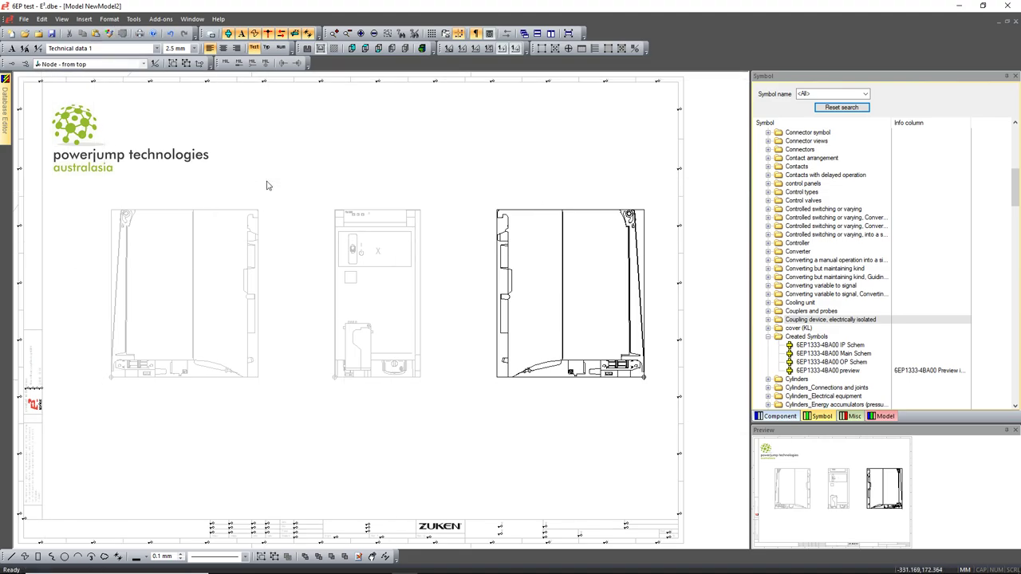
{"action": "left_click", "coordinate": [82, 19]}
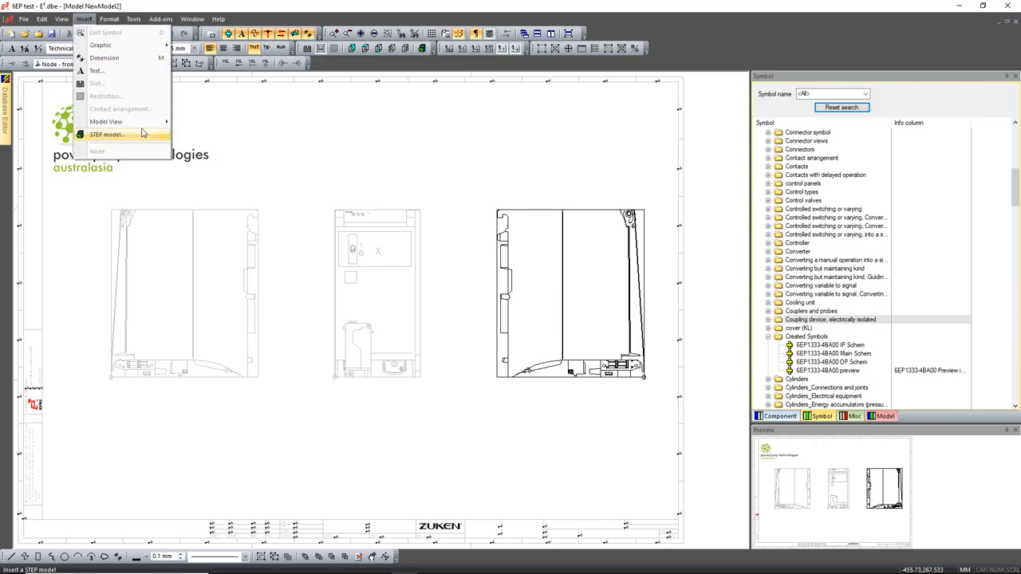
{"action": "left_click", "coordinate": [140, 135]}
{"action": "left_click", "coordinate": [444, 184]}
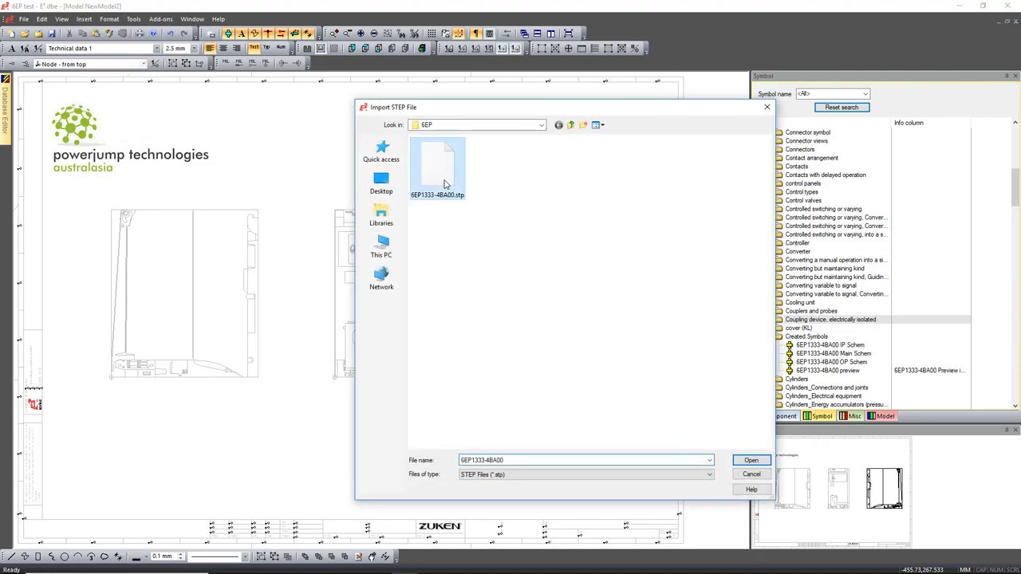
{"action": "left_click", "coordinate": [750, 461]}
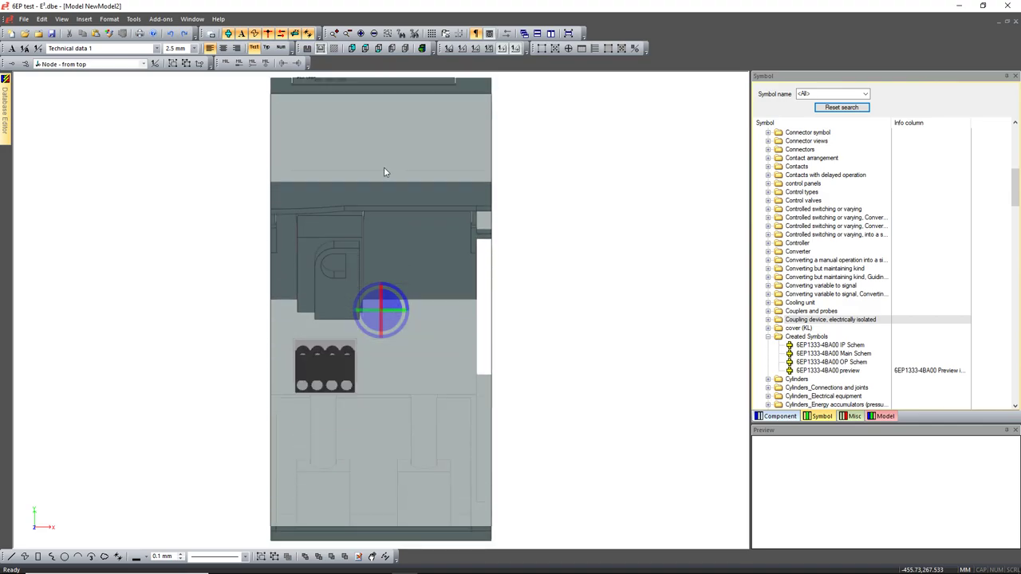
{"action": "key", "text": "Escape"}
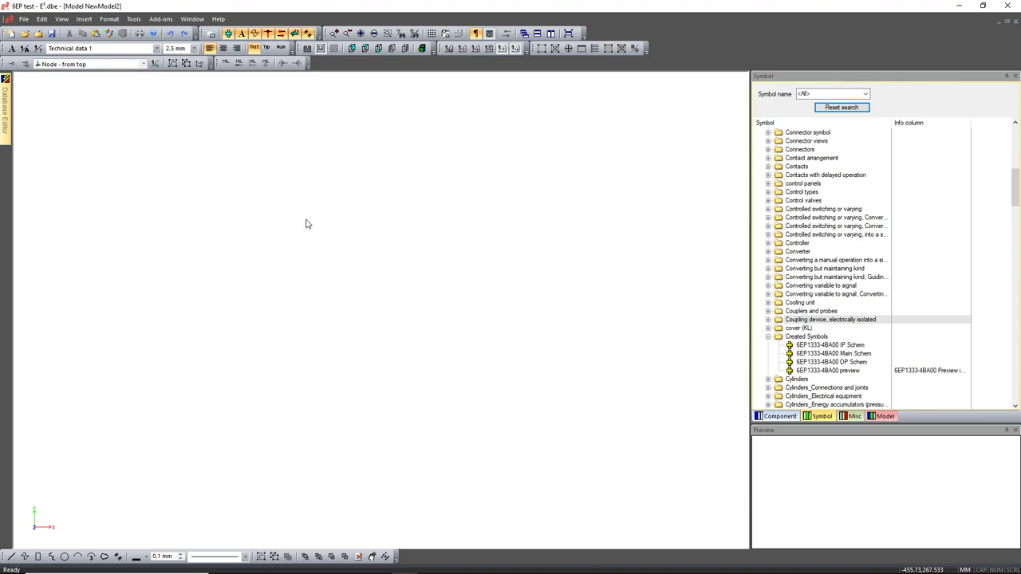
{"action": "scroll", "coordinate": [291, 235], "scroll_direction": "down", "scroll_amount": 3}
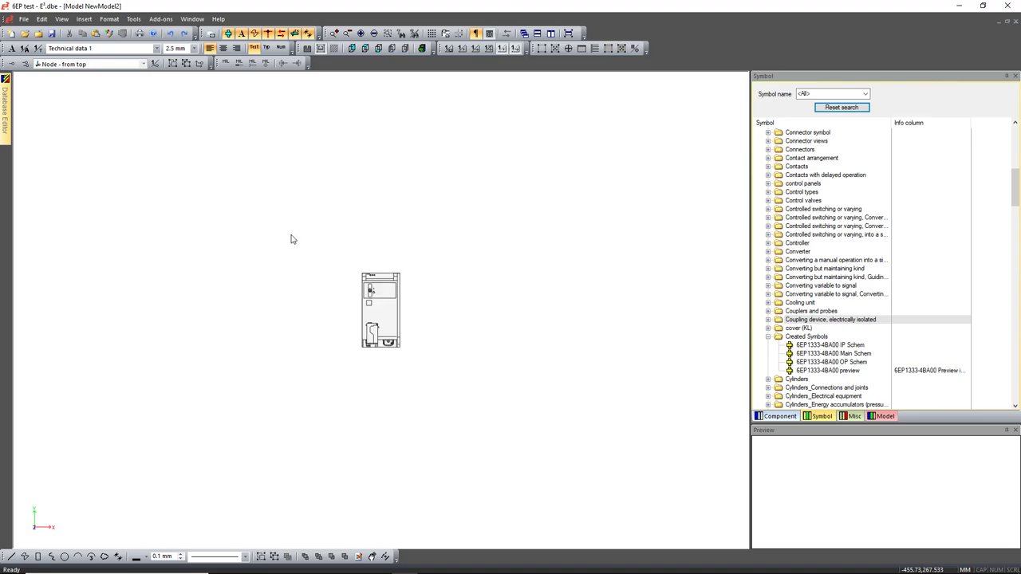
{"action": "scroll", "coordinate": [291, 236], "scroll_direction": "up", "scroll_amount": 3}
{"action": "middle_click_drag", "start_coordinate": [291, 235], "coordinate": [289, 146]}
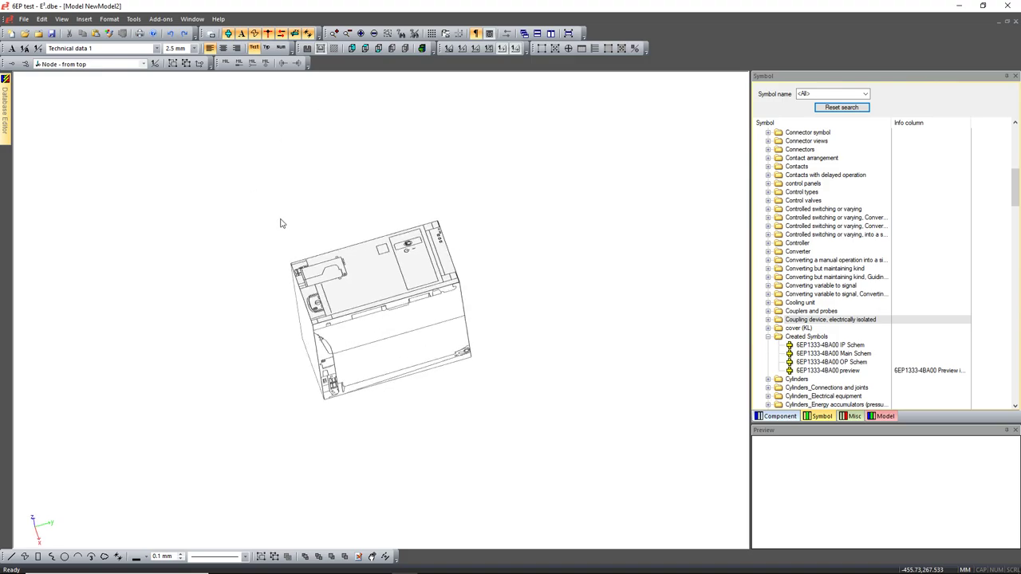
- Activate NewModel2 and import the STEP file 6EP1333-4BA00.stp into it as a 3D model
{"action": "mouse_move", "coordinate": [5, 115]}
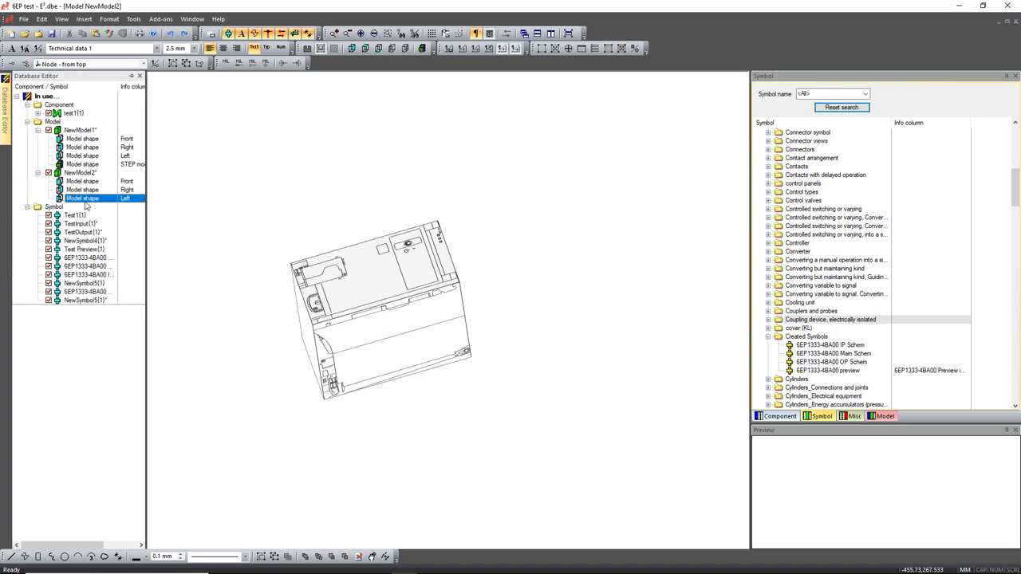
{"action": "left_click", "coordinate": [79, 174]}
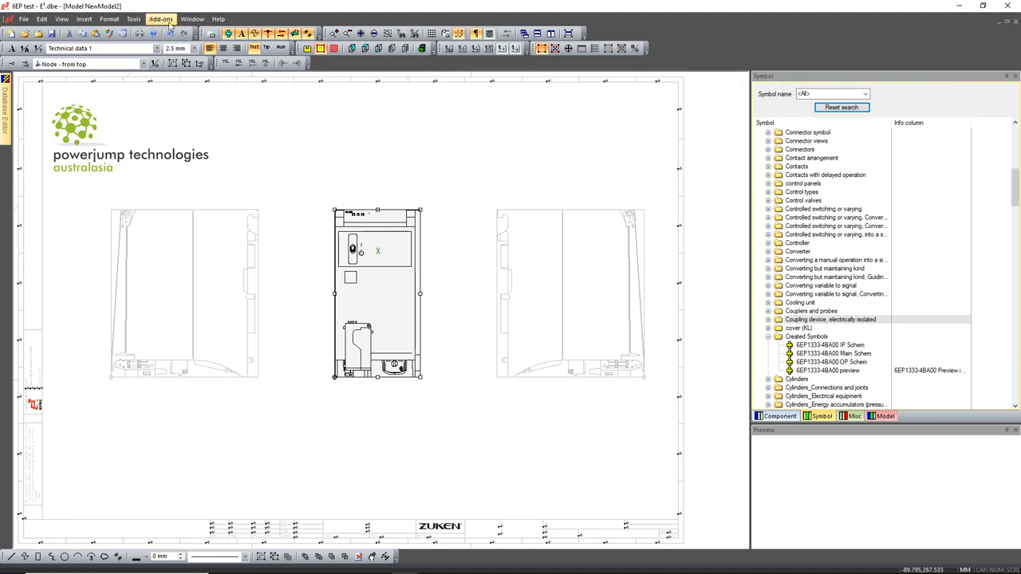
{"action": "left_click", "coordinate": [86, 18]}
{"action": "left_click", "coordinate": [140, 136]}
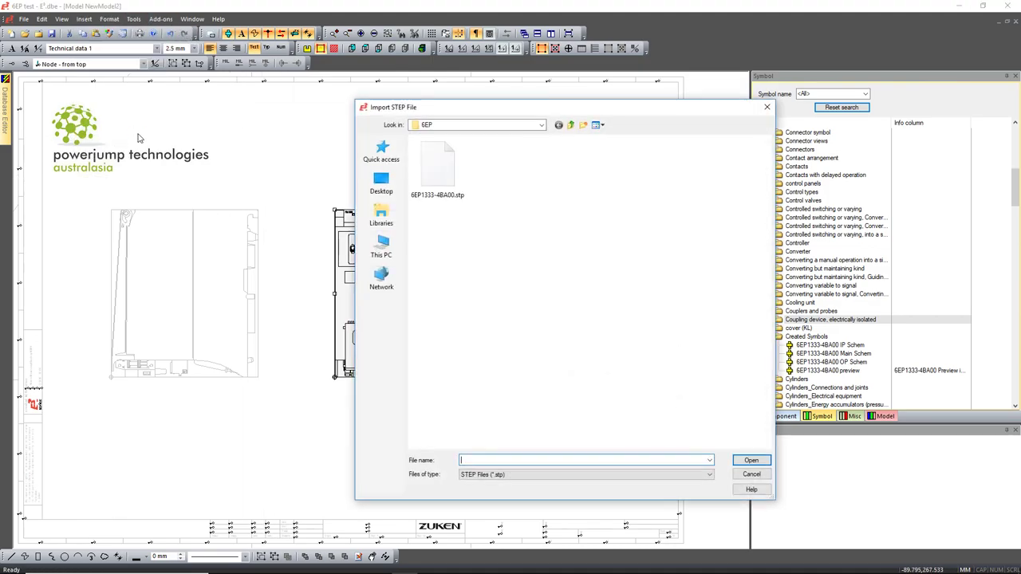
{"action": "left_click", "coordinate": [450, 185]}
{"action": "left_click", "coordinate": [752, 461]}
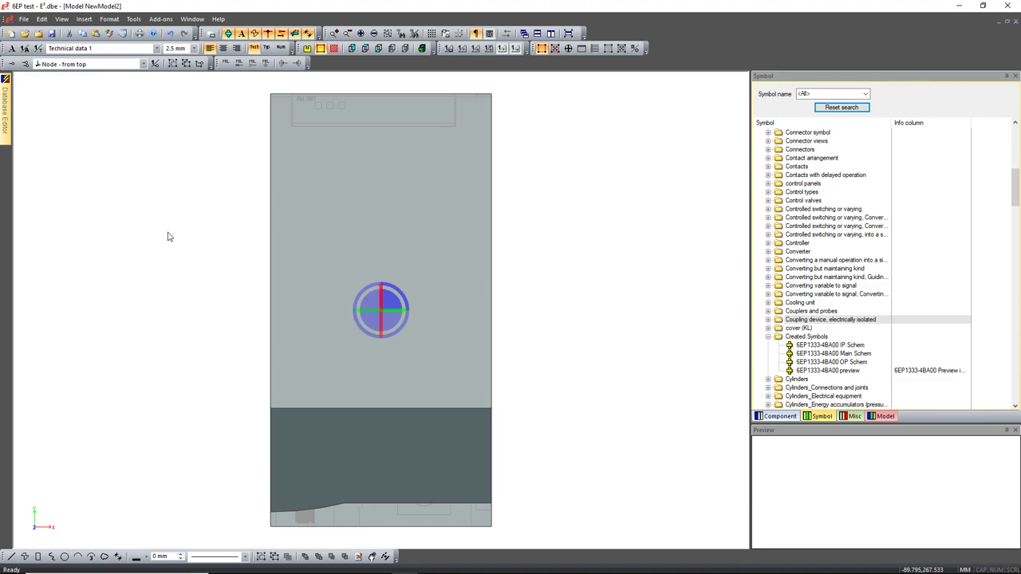
{"action": "scroll", "coordinate": [169, 237], "scroll_direction": "down", "scroll_amount": 3}
{"action": "scroll", "coordinate": [190, 251], "scroll_direction": "up", "scroll_amount": 2}
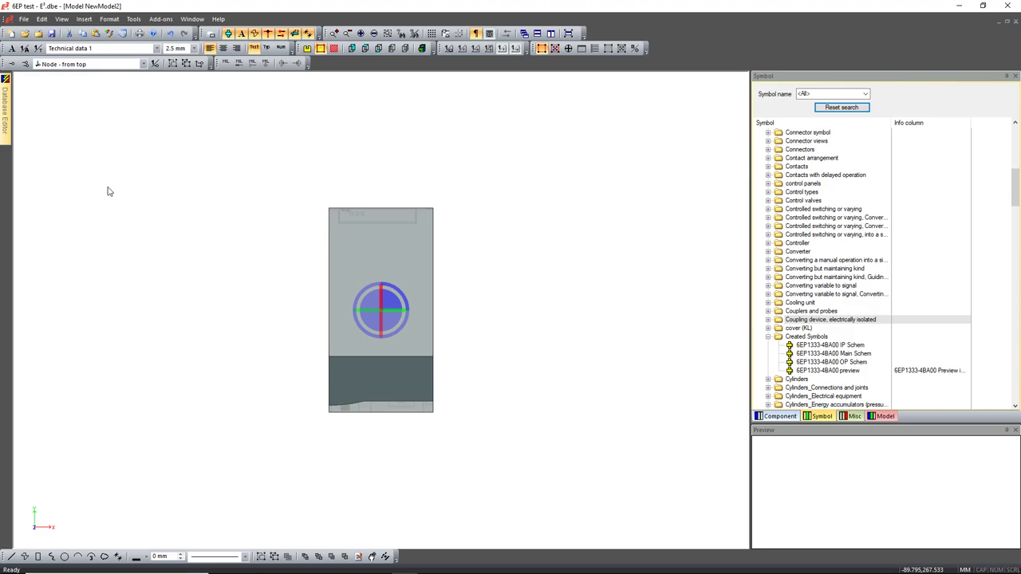
- Check NewModel2's drawing sheet and its STEP model shape, ending on the sheet with the front view active
{"action": "mouse_move", "coordinate": [3, 106]}
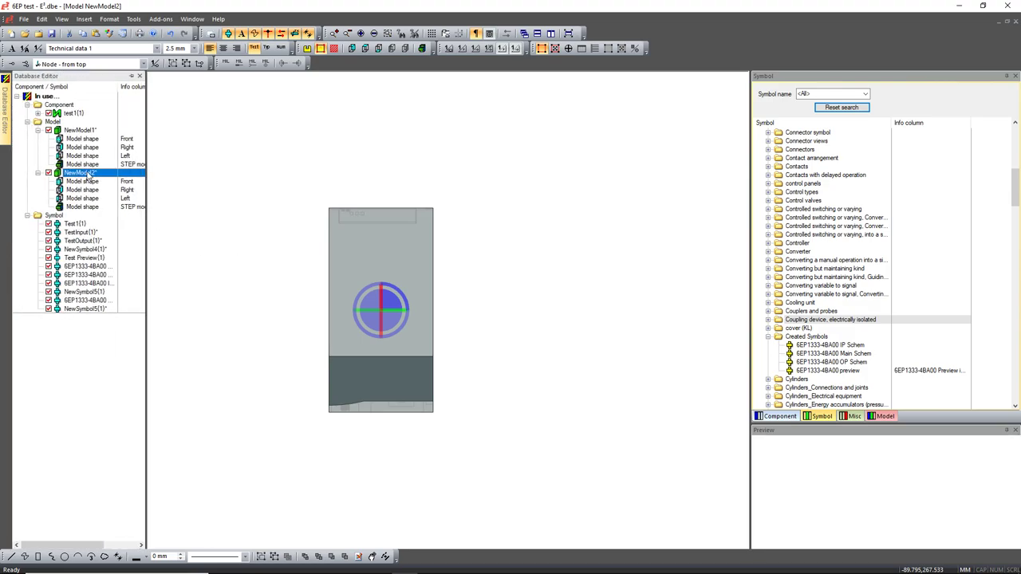
{"action": "left_click", "coordinate": [89, 207]}
{"action": "double_click", "coordinate": [80, 173]}
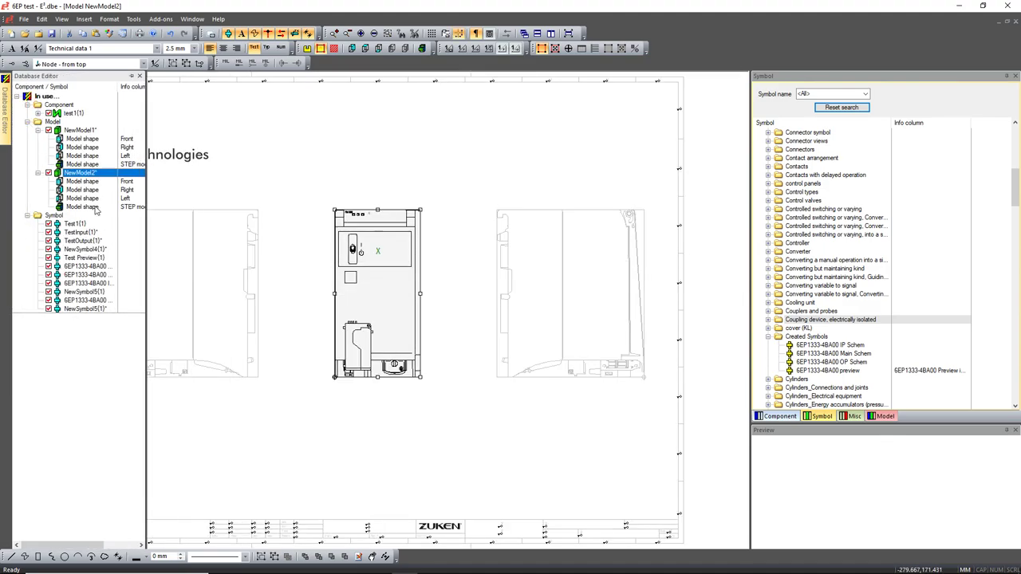
{"action": "double_click", "coordinate": [89, 207]}
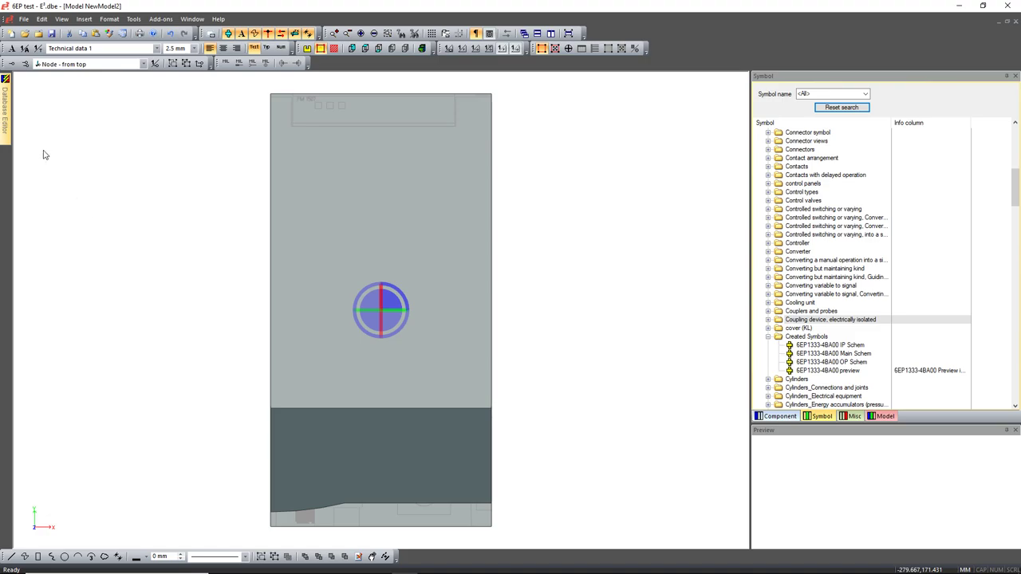
{"action": "mouse_move", "coordinate": [8, 123]}
{"action": "double_click", "coordinate": [71, 175]}
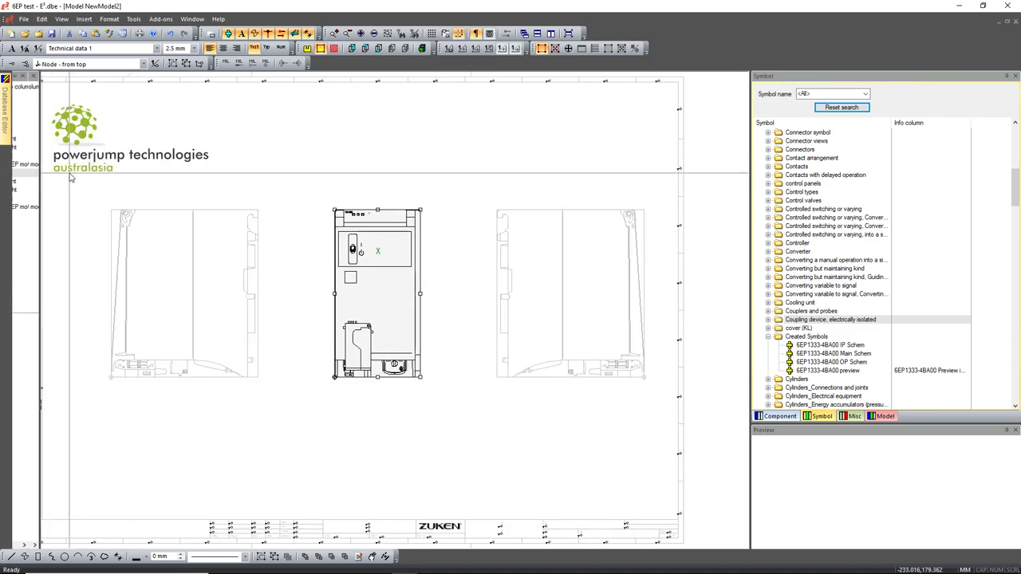
{"action": "left_click", "coordinate": [298, 305]}
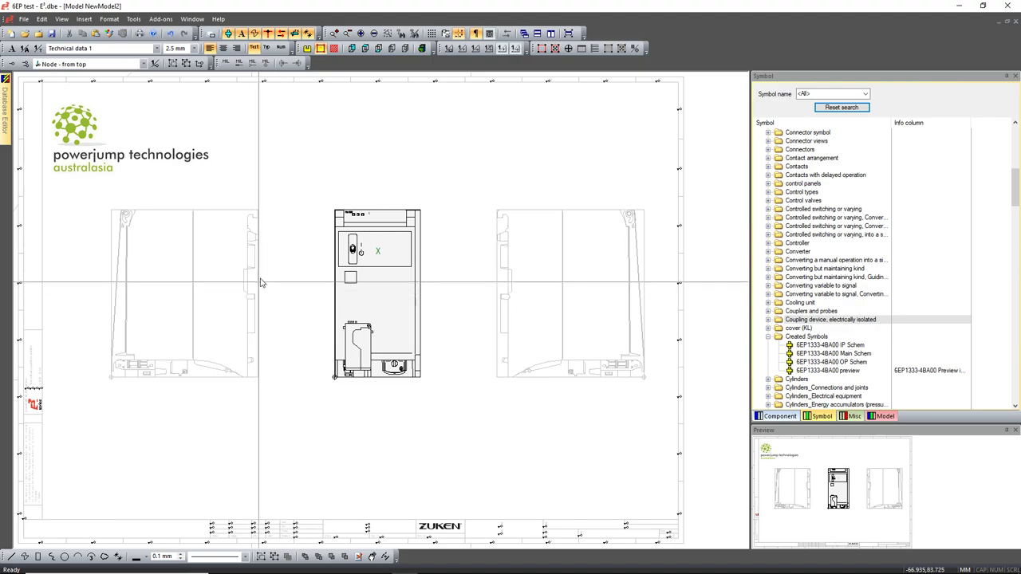
- Choose Connect Bottom as the node type for the terminal block at the lower end of the front view
{"action": "scroll", "coordinate": [511, 399], "scroll_direction": "up", "scroll_amount": 2}
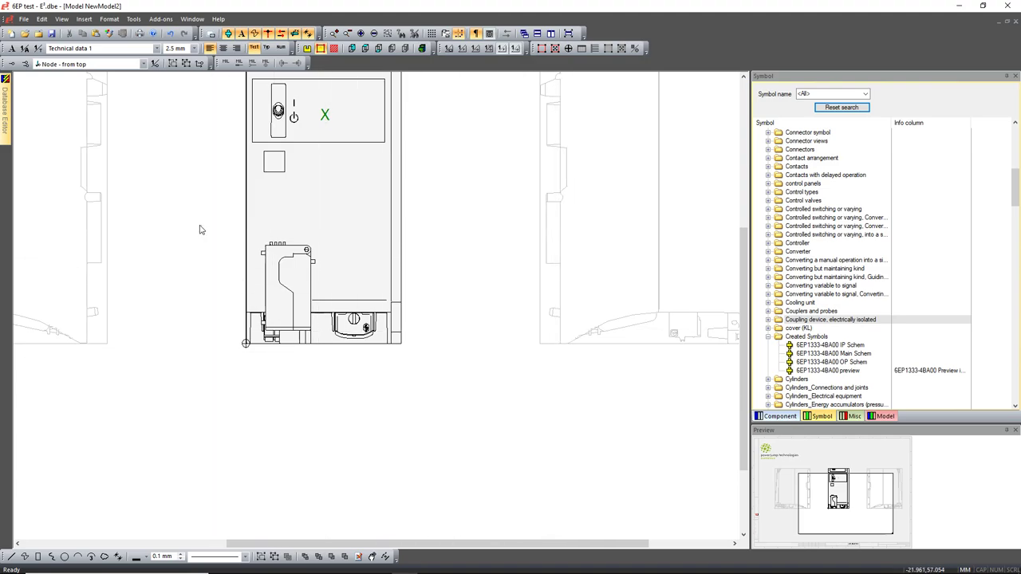
{"action": "scroll", "coordinate": [435, 389], "scroll_direction": "up", "scroll_amount": 2}
{"action": "scroll", "coordinate": [160, 276], "scroll_direction": "up", "scroll_amount": 3}
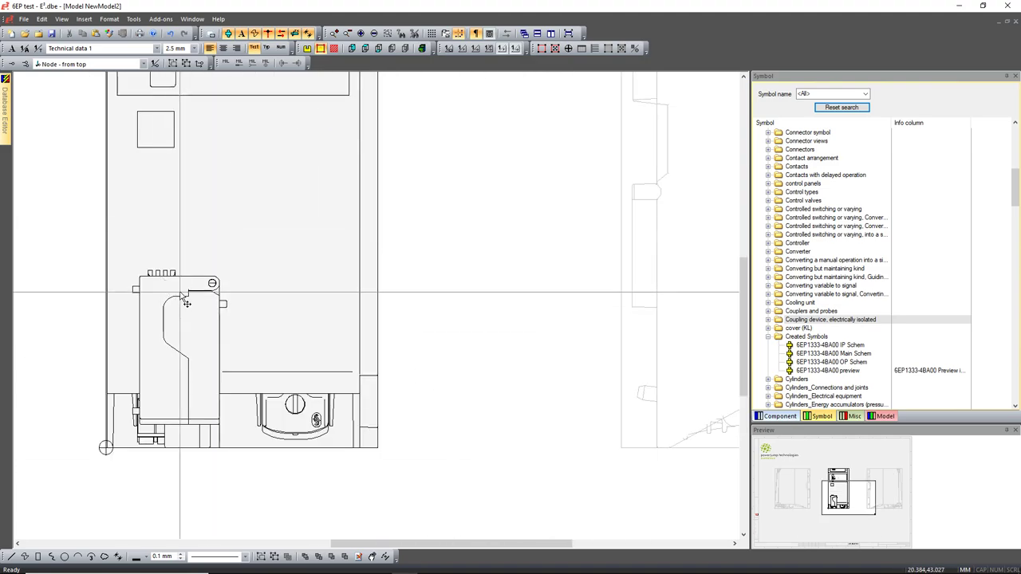
{"action": "scroll", "coordinate": [180, 292], "scroll_direction": "down", "scroll_amount": 1, "text": "ctrl"}
{"action": "scroll", "coordinate": [177, 321], "scroll_direction": "left", "scroll_amount": 2}
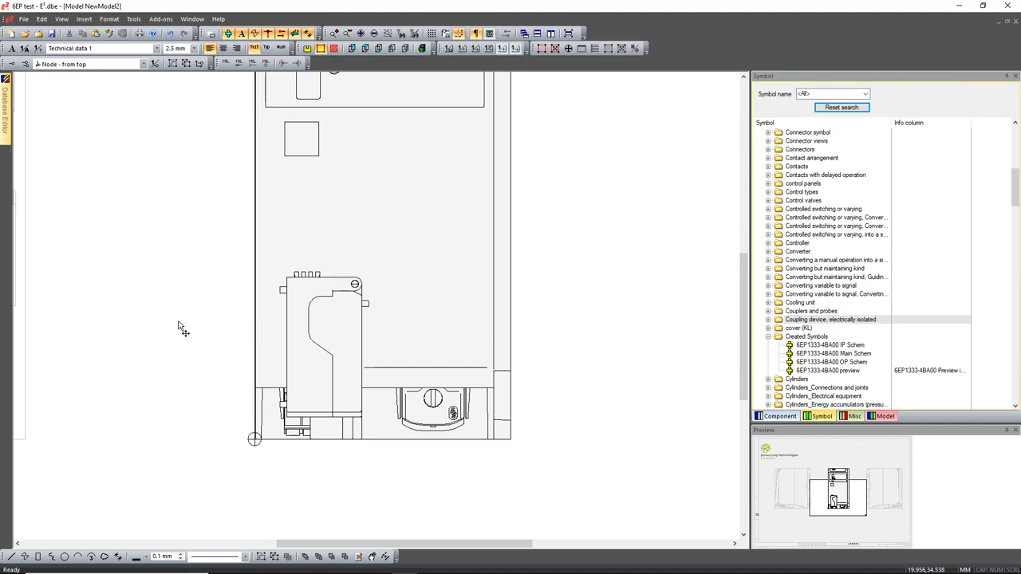
{"action": "scroll", "coordinate": [179, 327], "scroll_direction": "up", "scroll_amount": 2}
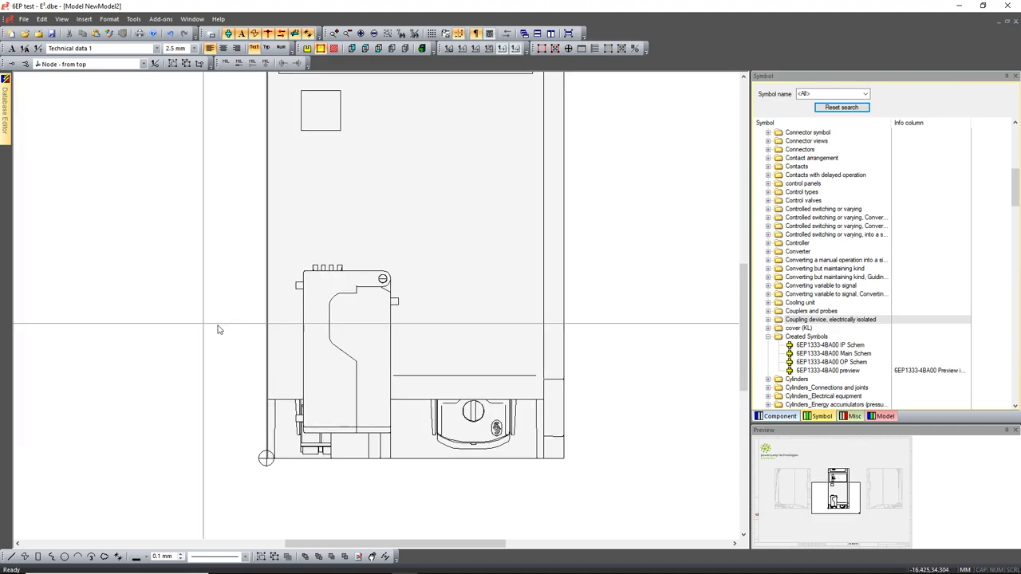
{"action": "scroll", "coordinate": [229, 334], "scroll_direction": "up", "scroll_amount": 2}
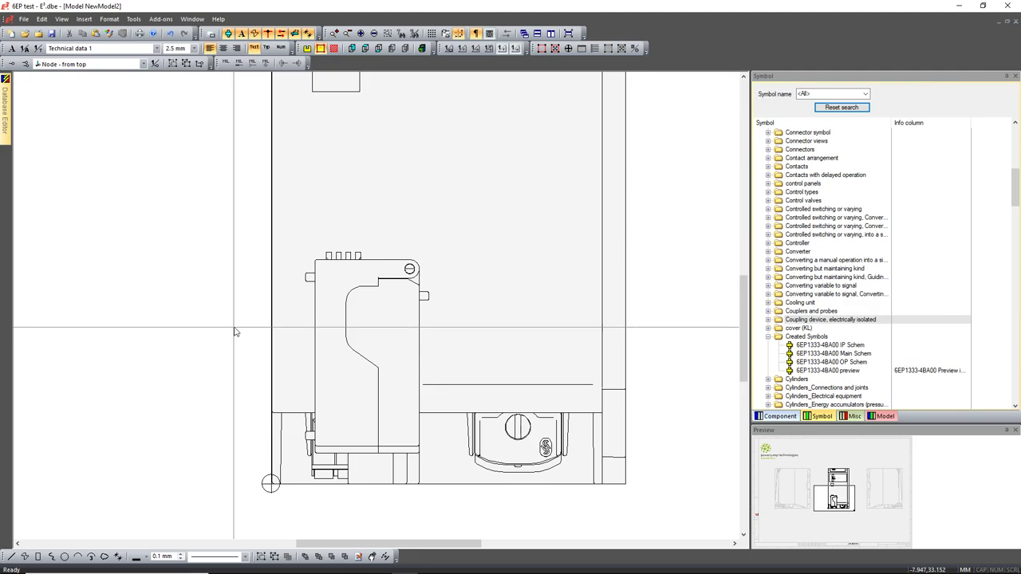
{"action": "left_click", "coordinate": [142, 64]}
{"action": "scroll", "coordinate": [130, 140], "scroll_direction": "up", "scroll_amount": 2}
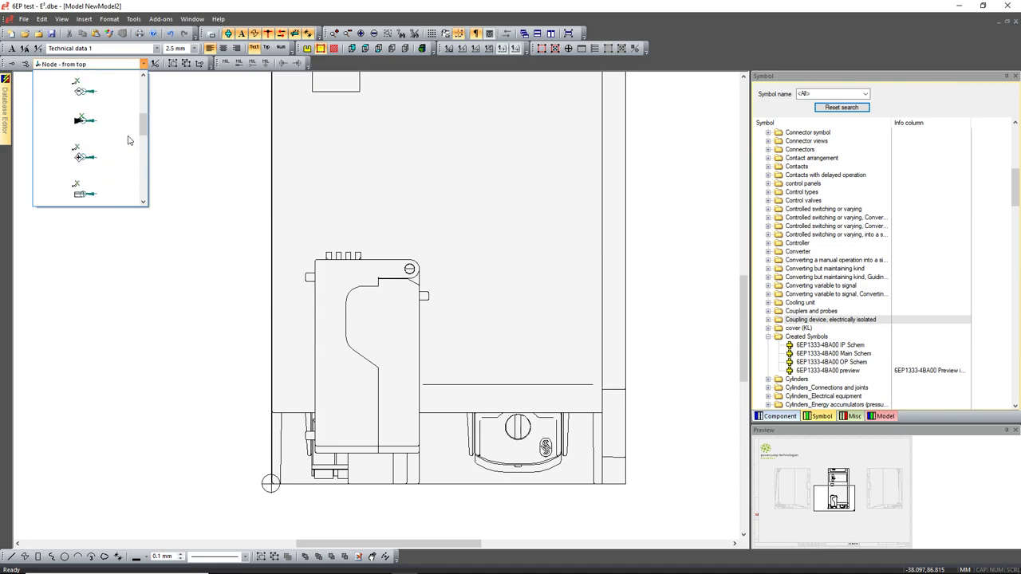
{"action": "scroll", "coordinate": [130, 140], "scroll_direction": "down", "scroll_amount": 2}
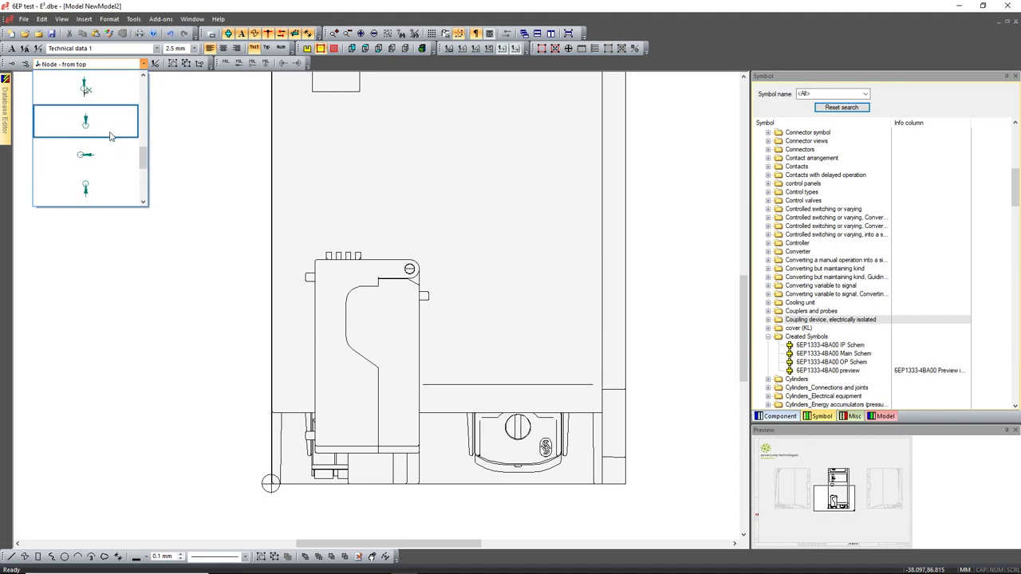
{"action": "left_click", "coordinate": [104, 191]}
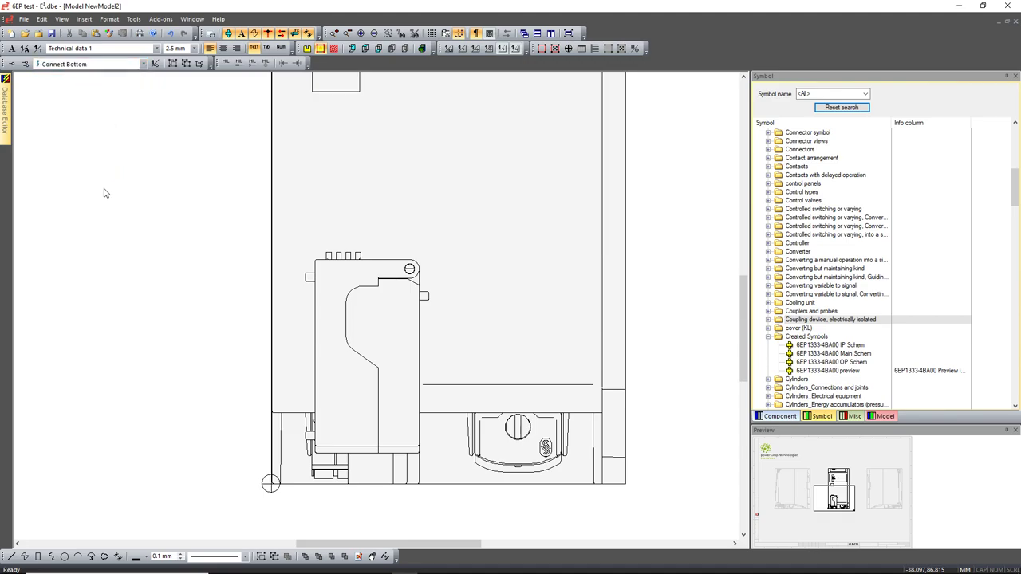
- Insert a vertical column of three Connect Bottom nodes on the front view's terminal block
{"action": "left_click", "coordinate": [25, 64]}
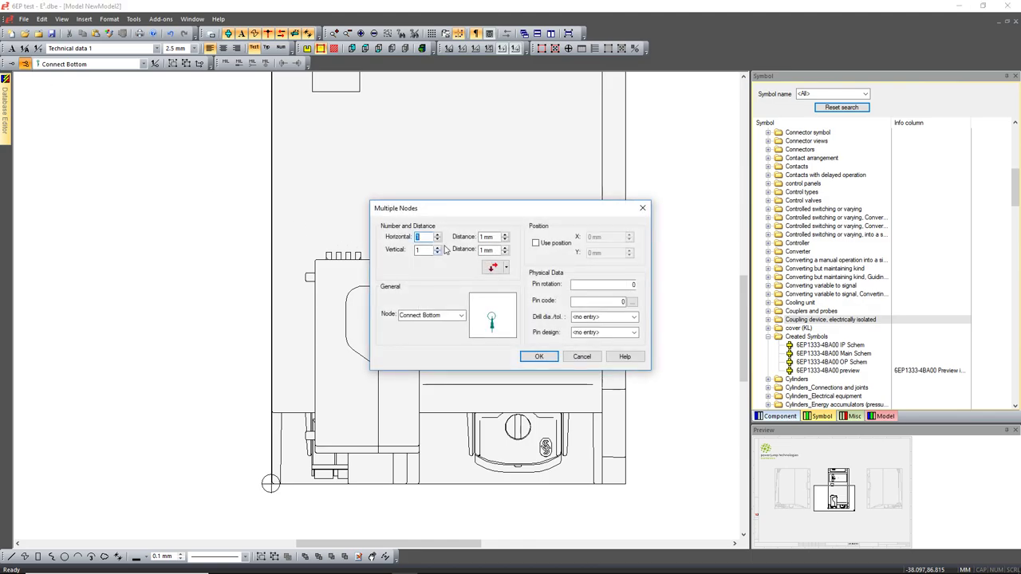
{"action": "double_click", "coordinate": [419, 250]}
{"action": "left_click", "coordinate": [539, 356]}
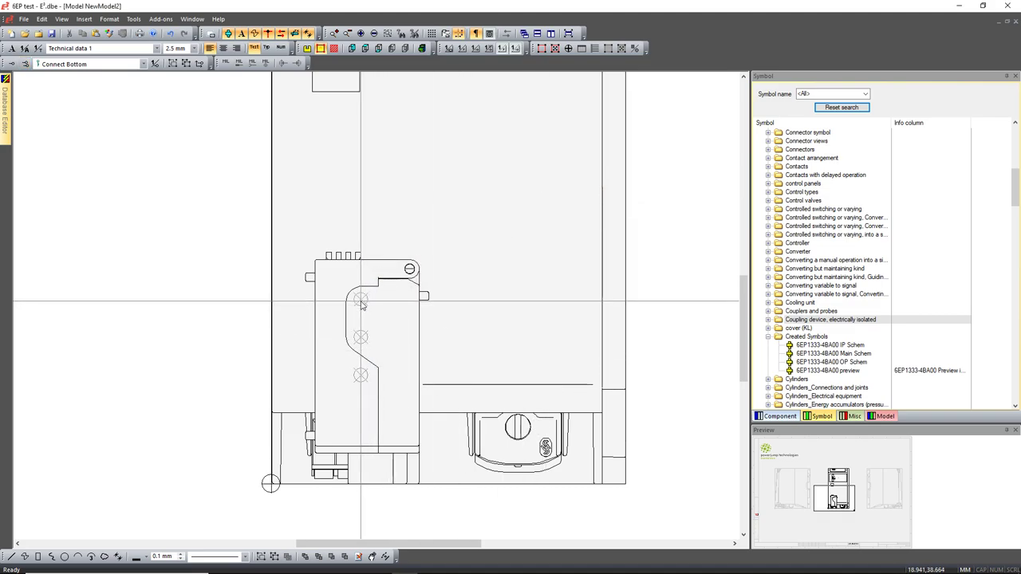
{"action": "left_click", "coordinate": [361, 300]}
{"action": "scroll", "coordinate": [363, 302], "scroll_direction": "up", "scroll_amount": 3}
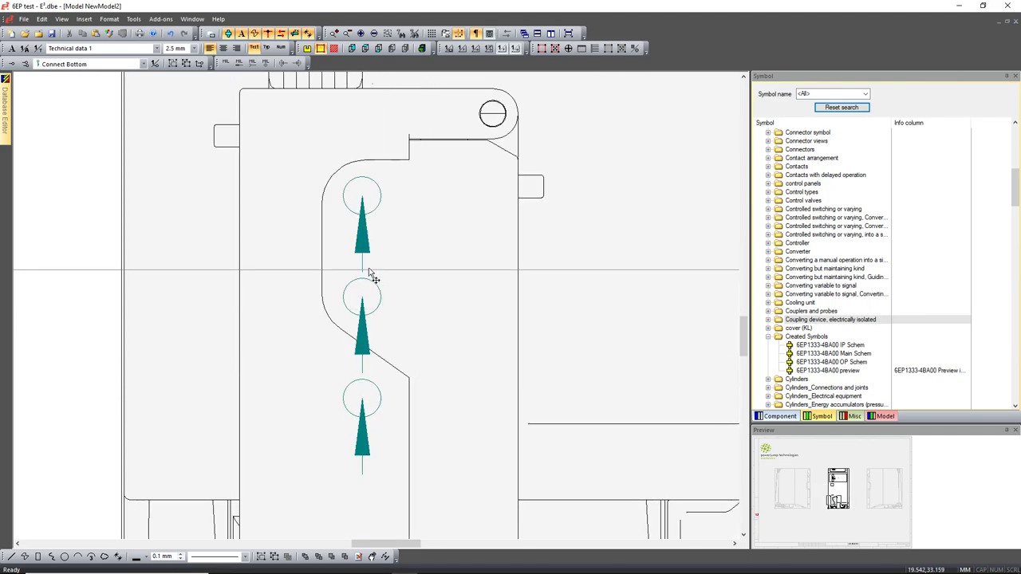
- Move the middle and lower nodes up closer to the upper node on the terminal block
{"action": "left_click_drag", "start_coordinate": [363, 296], "coordinate": [362, 246]}
{"action": "left_click_drag", "start_coordinate": [363, 400], "coordinate": [362, 311]}
{"action": "scroll", "coordinate": [297, 298], "scroll_direction": "down", "scroll_amount": 4}
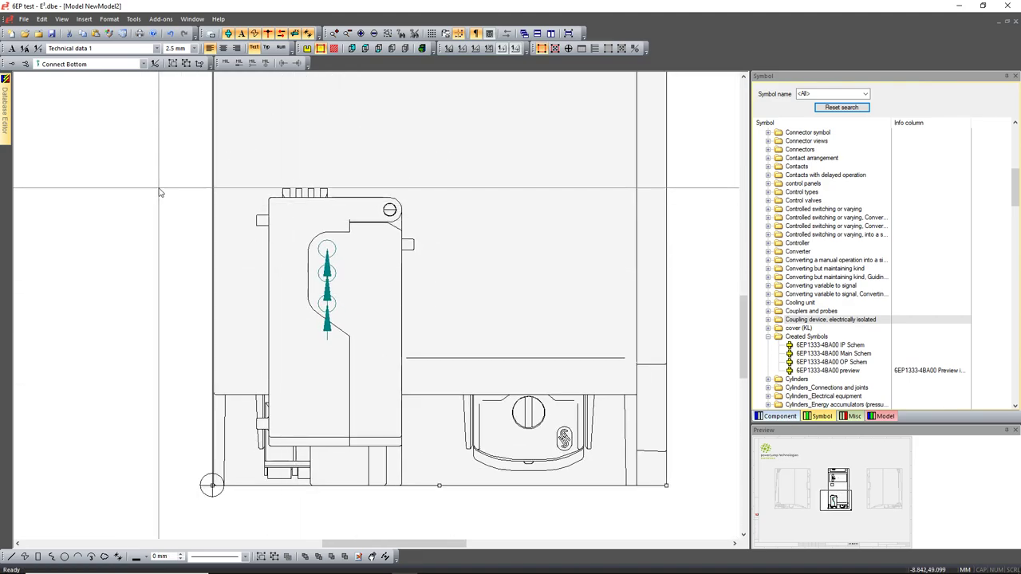
- Open NewModel2's model properties and go through its three connection nodes in the slots and pins list
{"action": "right_click", "coordinate": [166, 238]}
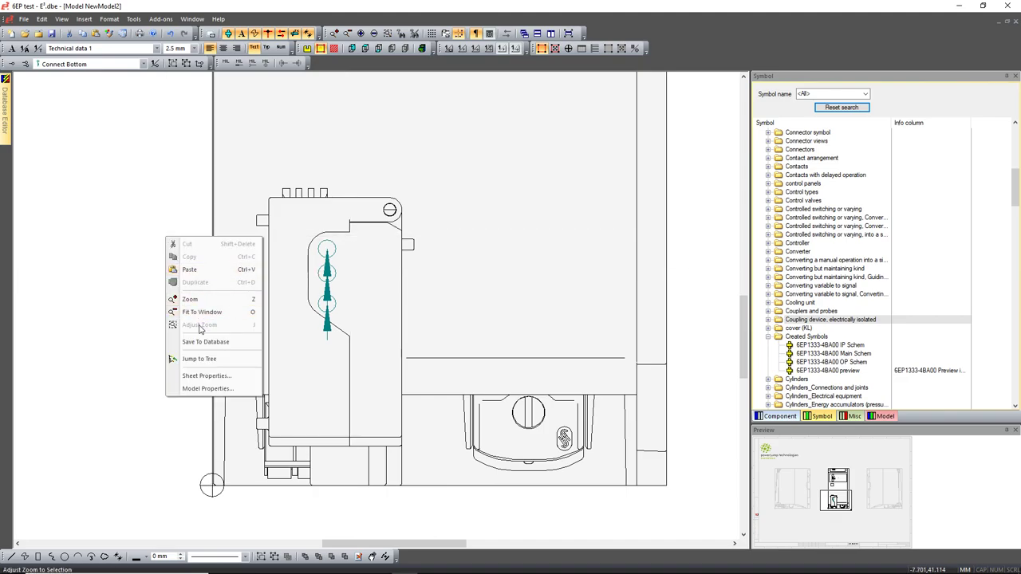
{"action": "left_click", "coordinate": [208, 388]}
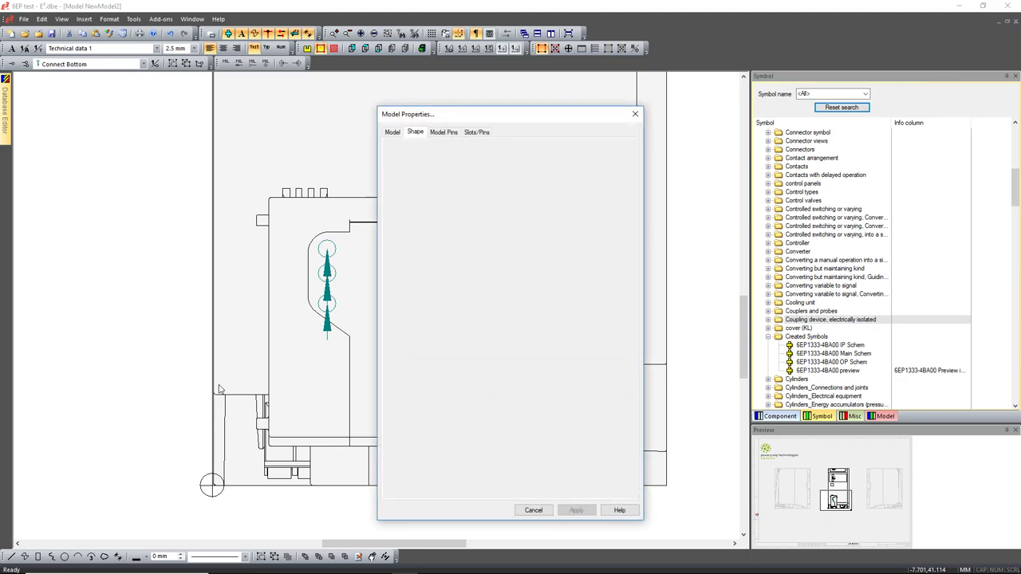
{"action": "left_click", "coordinate": [444, 133]}
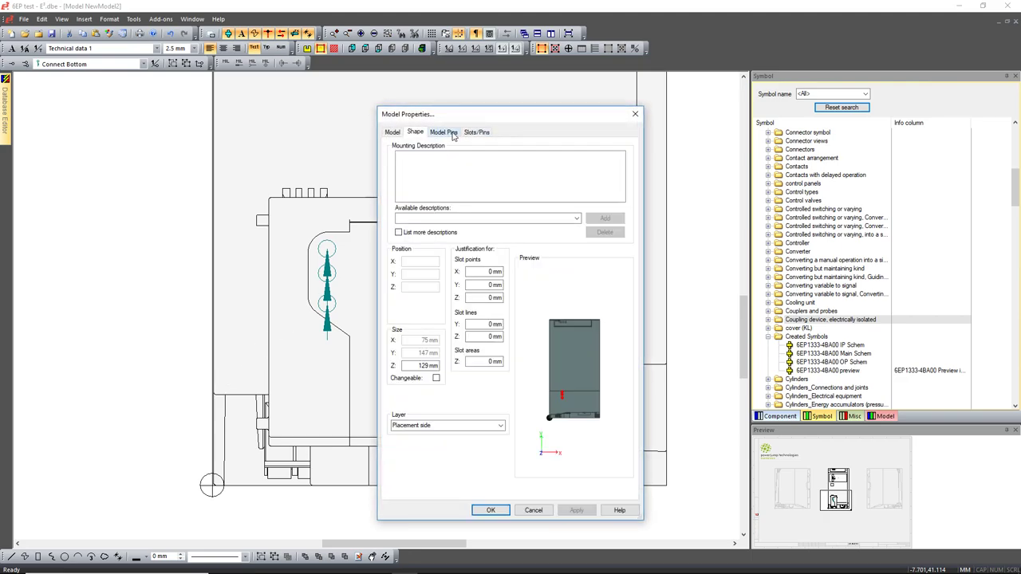
{"action": "left_click", "coordinate": [482, 133]}
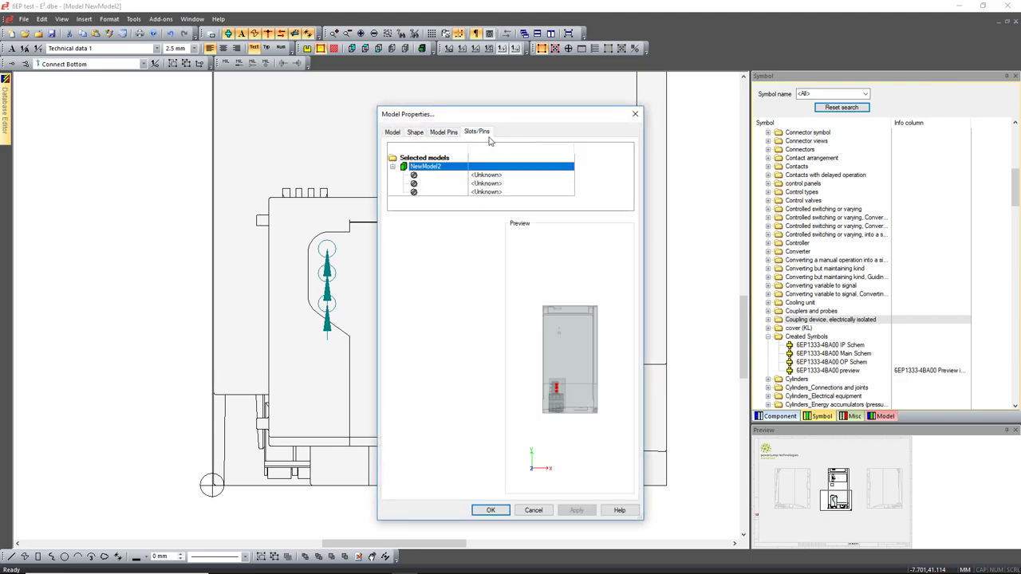
{"action": "left_click", "coordinate": [425, 175]}
{"action": "left_click", "coordinate": [425, 184]}
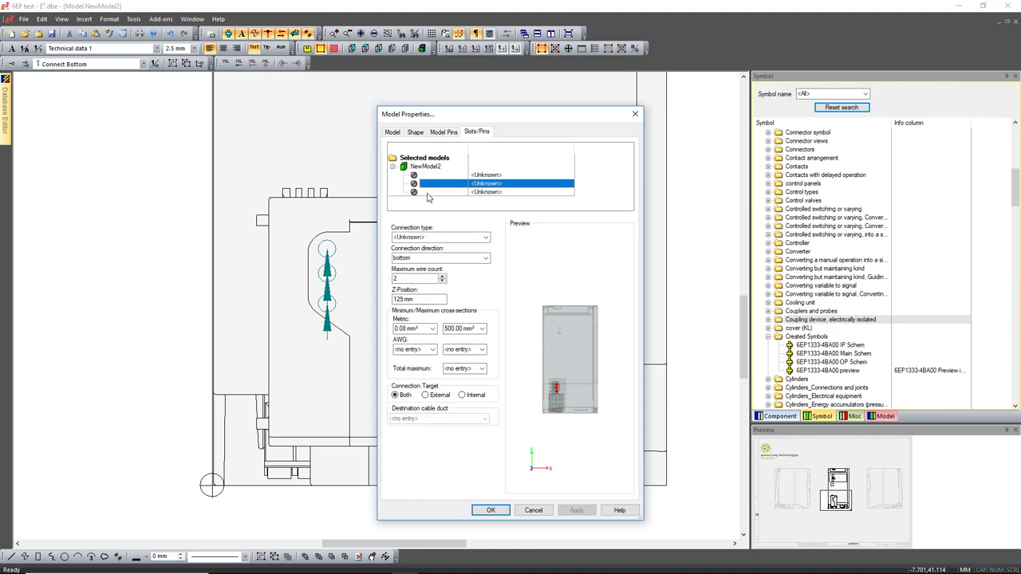
{"action": "left_click", "coordinate": [428, 192]}
- Examine the last node's depth position relative to the terminal block in the 3D preview
{"action": "left_click_drag", "start_coordinate": [528, 366], "coordinate": [604, 428]}
{"action": "mouse_move", "coordinate": [556, 352]}
{"action": "middle_mouse_down"}
{"action": "mouse_move", "coordinate": [571, 349]}
{"action": "mouse_move", "coordinate": [540, 351]}
{"action": "mouse_move", "coordinate": [628, 355]}
{"action": "mouse_move", "coordinate": [584, 364]}
{"action": "mouse_move", "coordinate": [596, 361]}
{"action": "mouse_move", "coordinate": [559, 354]}
{"action": "mouse_move", "coordinate": [567, 351]}
{"action": "mouse_move", "coordinate": [564, 330]}
{"action": "mouse_move", "coordinate": [565, 350]}
{"action": "middle_mouse_up"}
{"action": "left_click_drag", "start_coordinate": [564, 354], "coordinate": [554, 295]}
{"action": "right_click_drag", "start_coordinate": [569, 367], "coordinate": [584, 333]}
{"action": "scroll", "coordinate": [550, 348], "scroll_direction": "down", "scroll_amount": 4}
{"action": "left_click_drag", "start_coordinate": [551, 367], "coordinate": [551, 370]}
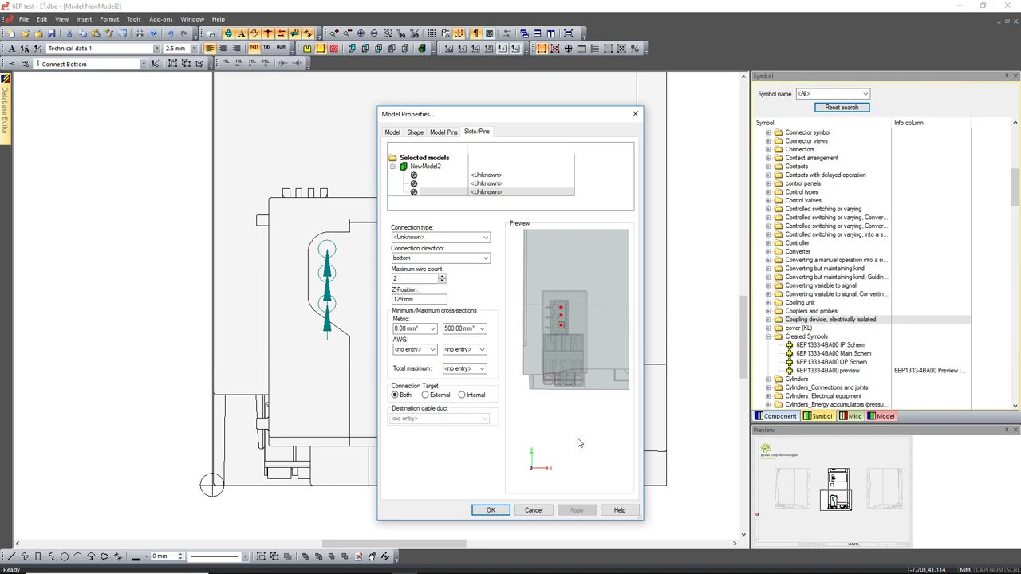
{"action": "left_click_drag", "start_coordinate": [583, 444], "coordinate": [588, 301]}
{"action": "left_click_drag", "start_coordinate": [534, 440], "coordinate": [537, 411]}
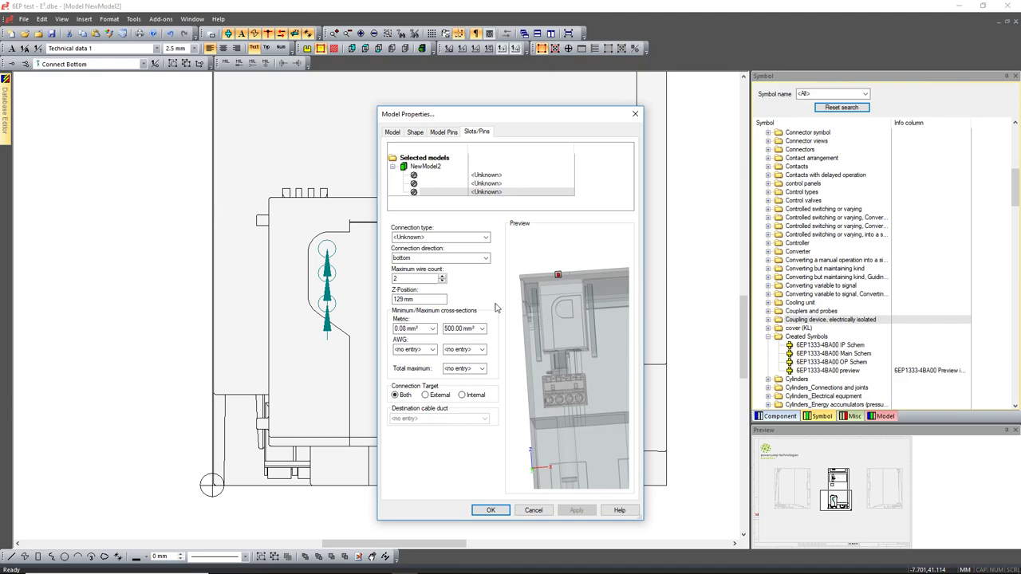
- Try a Z-position of 100 mm for the last node and check it in the preview
{"action": "left_click_drag", "start_coordinate": [403, 299], "coordinate": [377, 301]}
{"action": "type", "text": "100"}
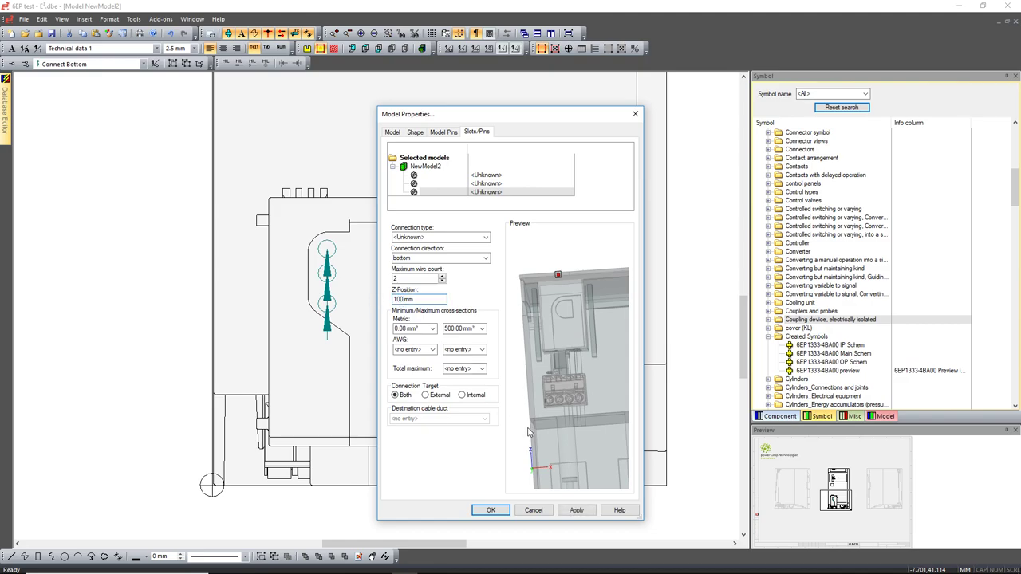
{"action": "left_click", "coordinate": [578, 511]}
{"action": "mouse_move", "coordinate": [579, 338]}
{"action": "left_mouse_down"}
{"action": "mouse_move", "coordinate": [589, 340]}
{"action": "mouse_move", "coordinate": [580, 333]}
{"action": "left_mouse_up"}
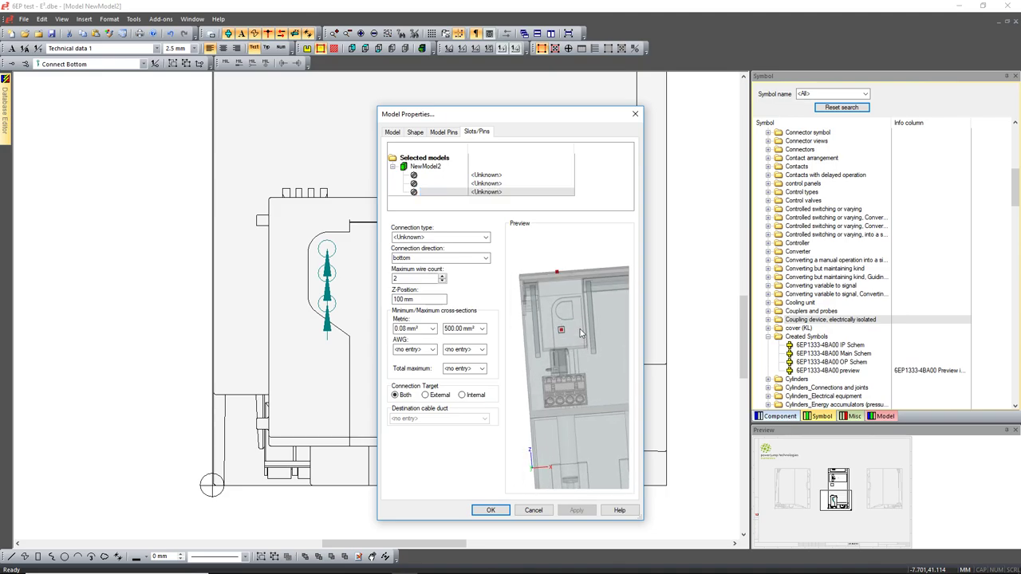
- Set the Z-position of all three connection nodes to 110 mm and check them in the preview
{"action": "left_click", "coordinate": [423, 184], "text": "ctrl"}
{"action": "left_click", "coordinate": [424, 177], "text": "ctrl"}
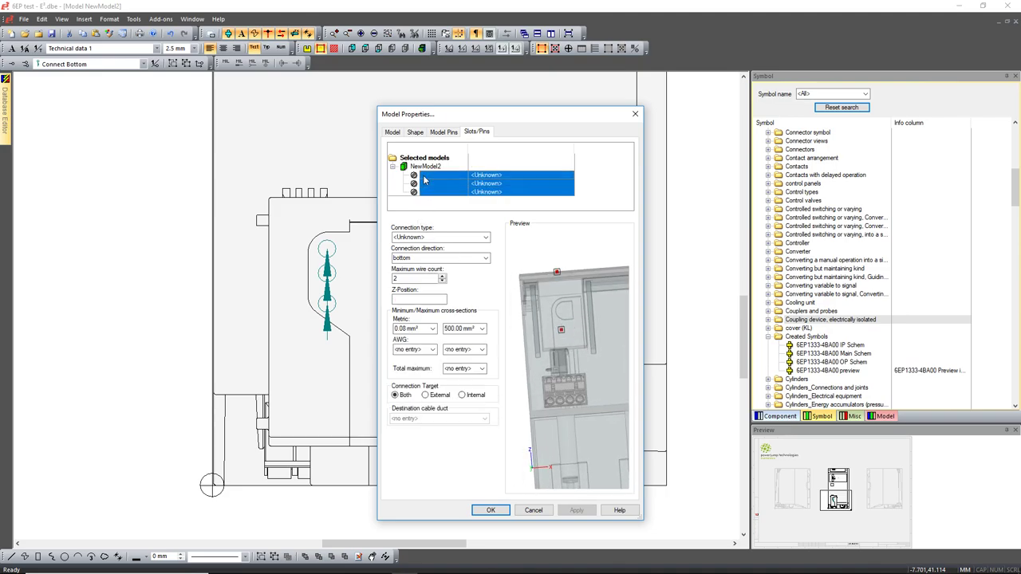
{"action": "left_click", "coordinate": [408, 299]}
{"action": "type", "text": "1q"}
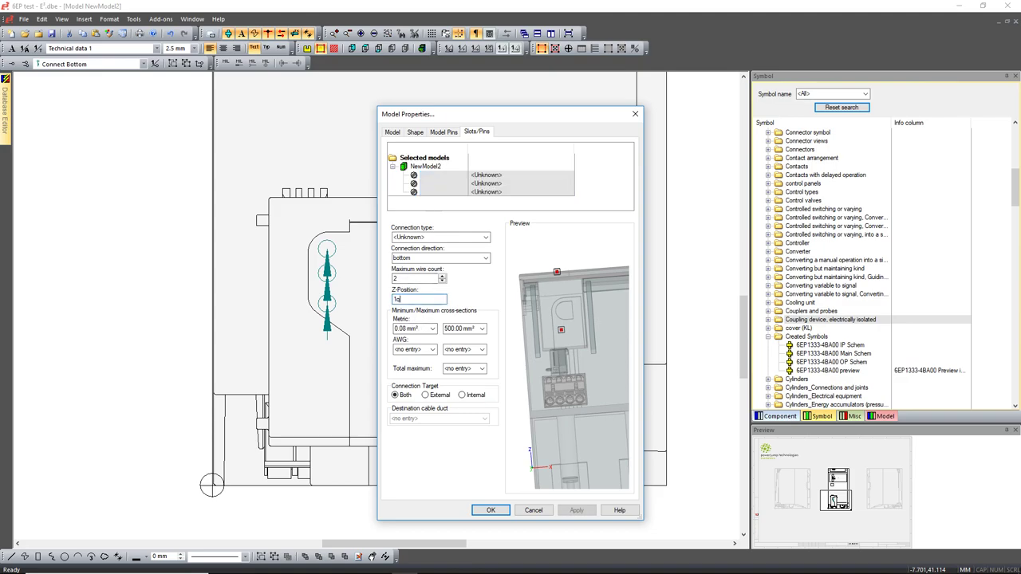
{"action": "type", "text": "10"}
{"action": "left_click", "coordinate": [576, 511]}
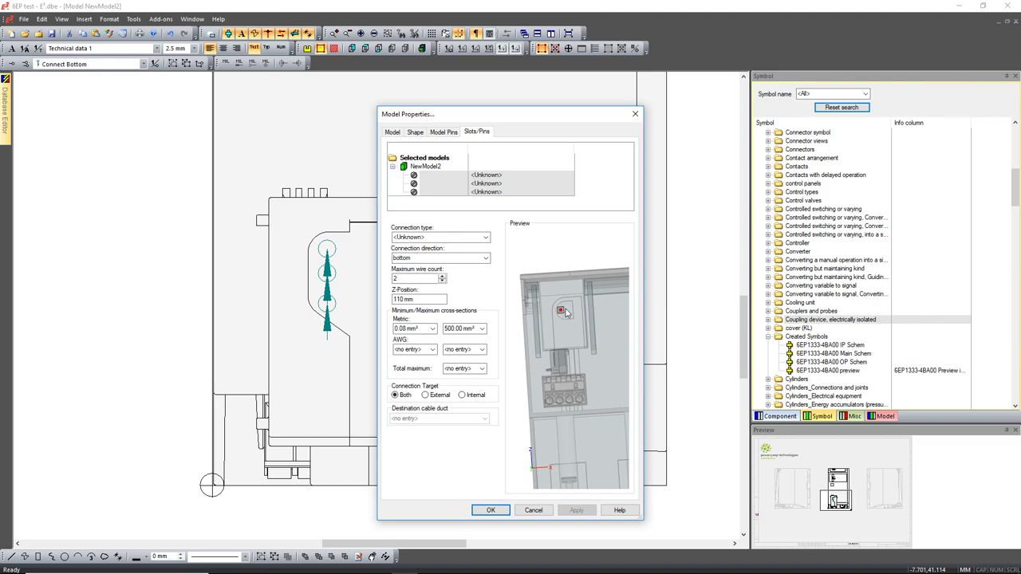
{"action": "left_click_drag", "start_coordinate": [557, 331], "coordinate": [568, 349]}
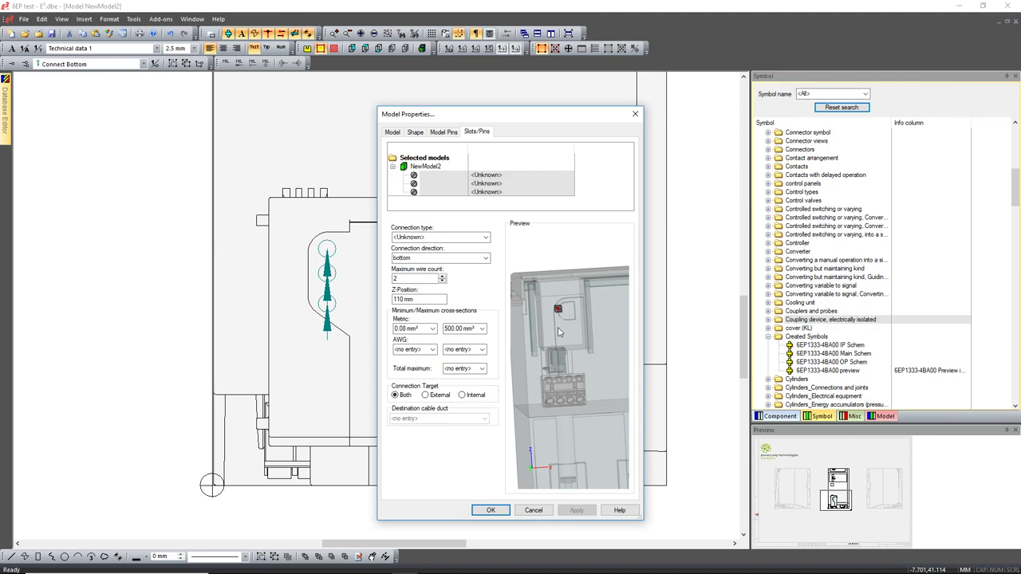
- Set the three nodes' maximum metric cross-section to 2.00 mm² and their maximum wire count to 1
{"action": "left_click", "coordinate": [482, 329]}
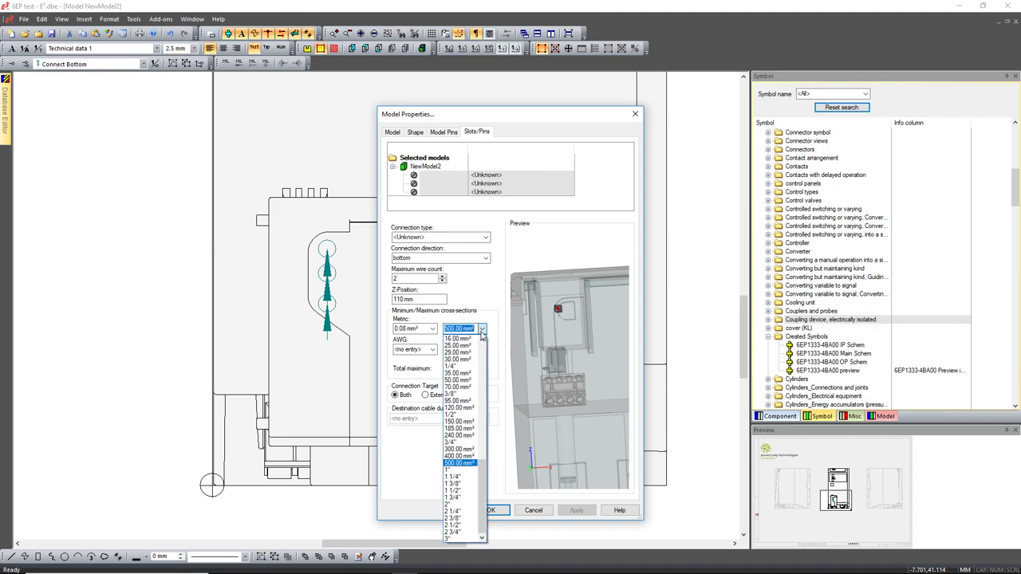
{"action": "scroll", "coordinate": [482, 335], "scroll_direction": "up", "scroll_amount": 6}
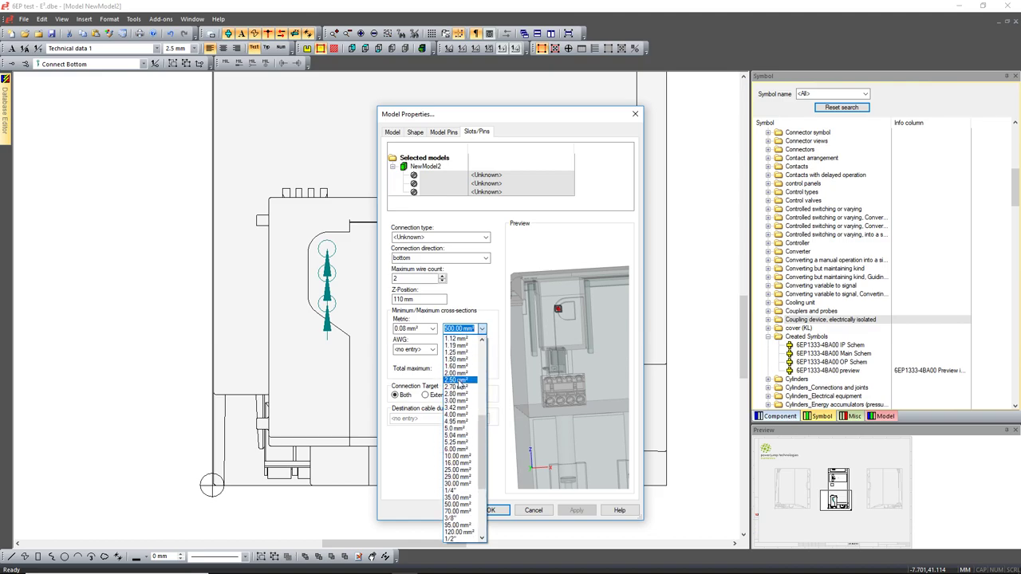
{"action": "left_click", "coordinate": [456, 373]}
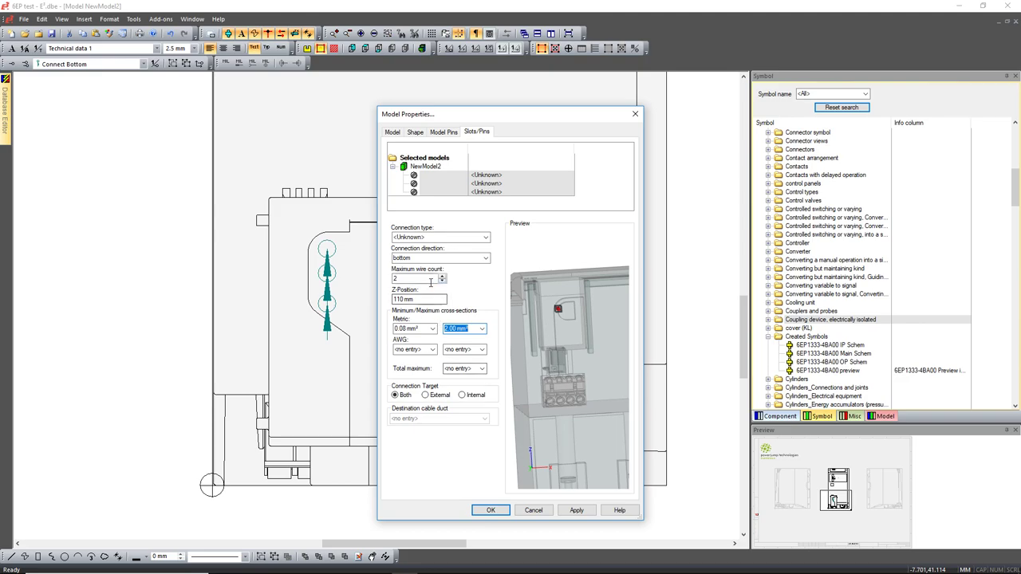
{"action": "left_click_drag", "start_coordinate": [431, 281], "coordinate": [346, 284]}
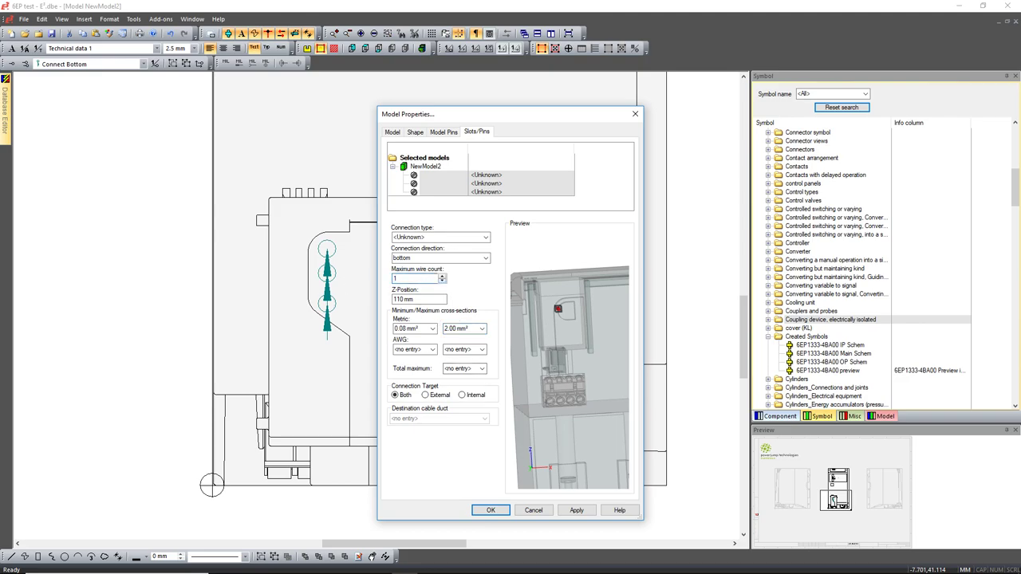
- Set the three nodes' total maximum cross-section to 2.00 mm², then apply and close the model properties
{"action": "left_click", "coordinate": [482, 369]}
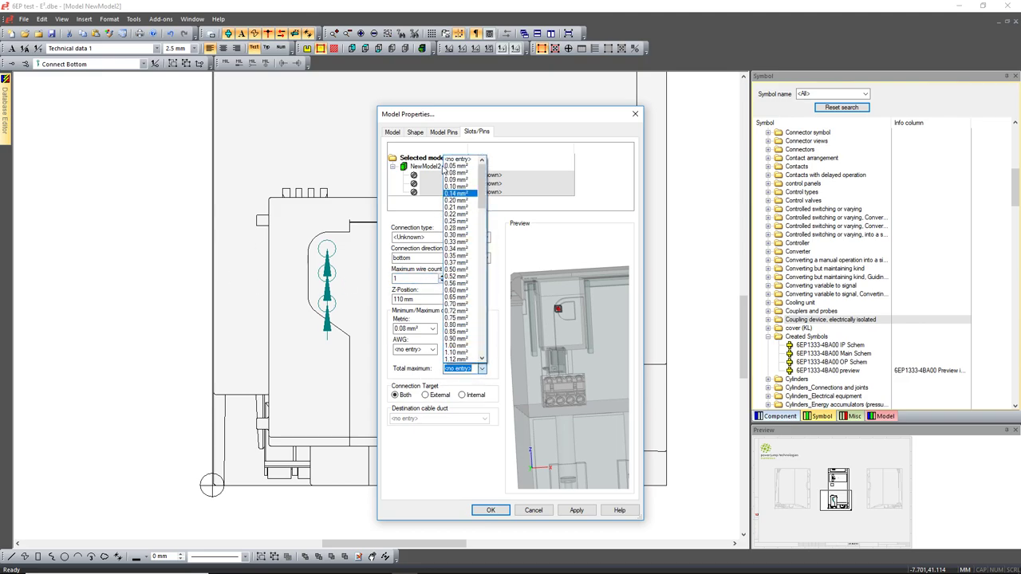
{"action": "scroll", "coordinate": [460, 288], "scroll_direction": "down", "scroll_amount": 5}
{"action": "left_click", "coordinate": [461, 333]}
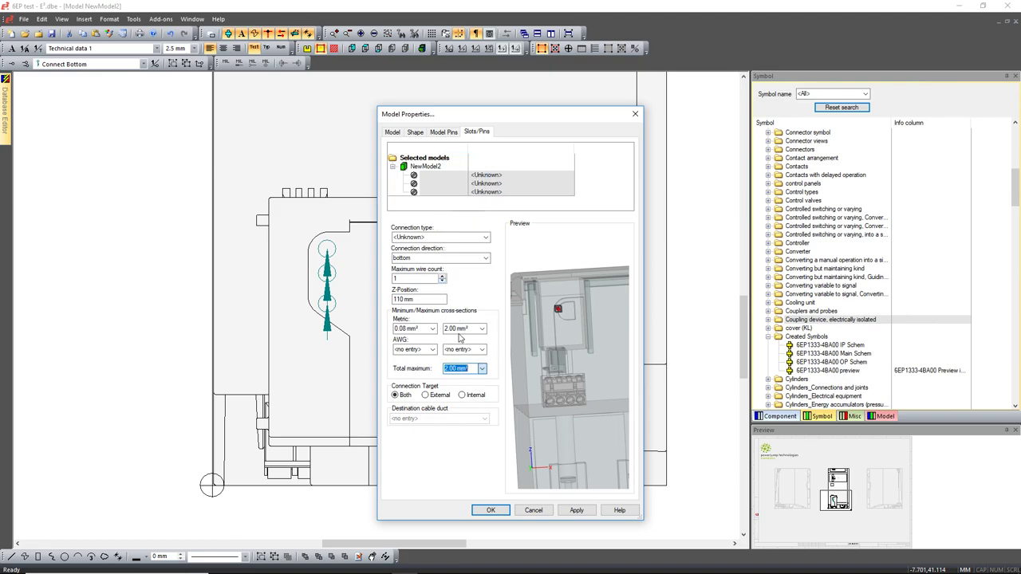
{"action": "left_click", "coordinate": [586, 513]}
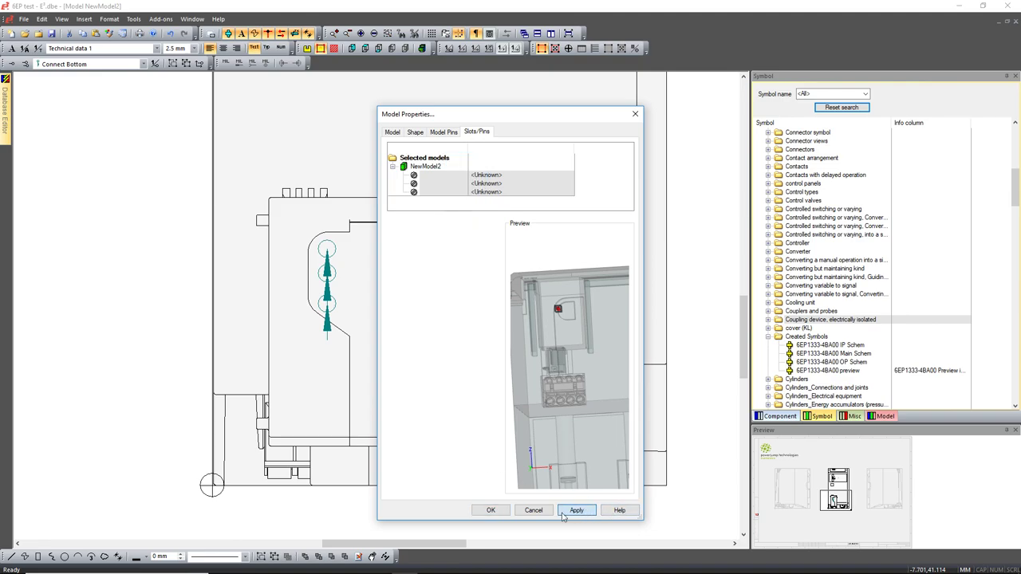
{"action": "left_click", "coordinate": [494, 511]}
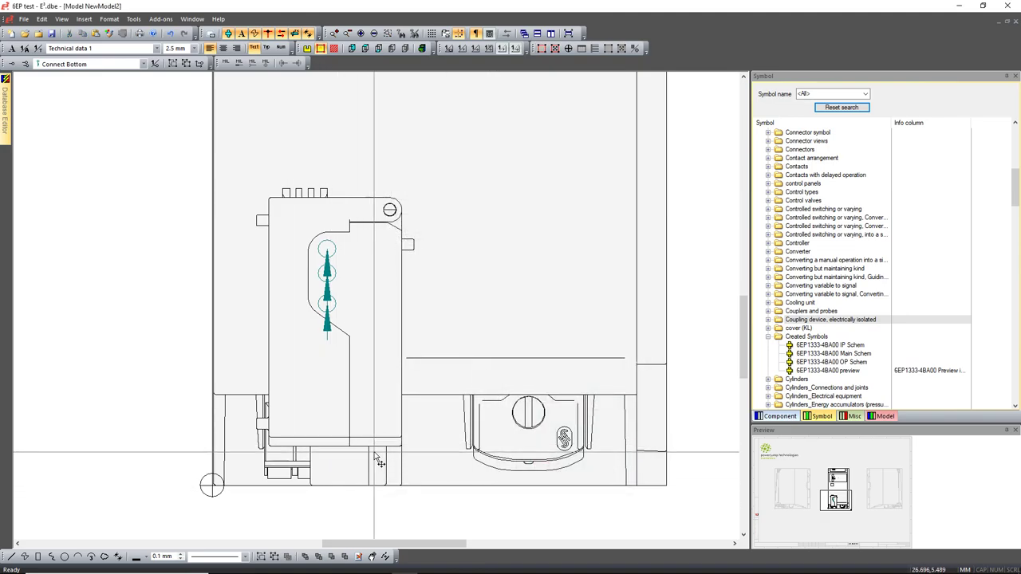
- Open NewModel1 and examine the placement of the connection nodes on its front view's terminal block
{"action": "mouse_move", "coordinate": [373, 552]}
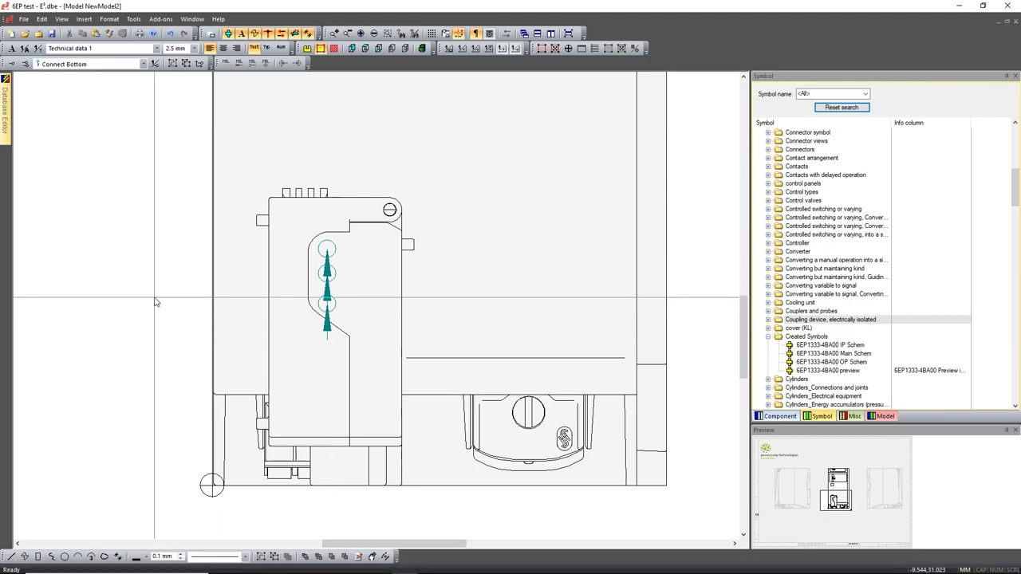
{"action": "scroll", "coordinate": [155, 298], "scroll_direction": "down", "scroll_amount": 5}
{"action": "mouse_move", "coordinate": [11, 131]}
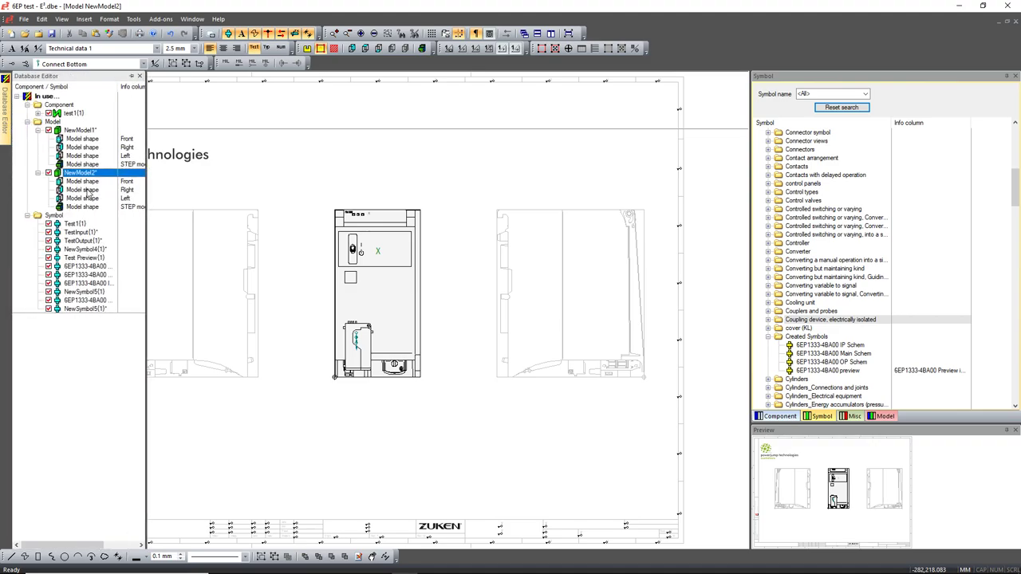
{"action": "double_click", "coordinate": [83, 132]}
{"action": "middle_click_drag", "start_coordinate": [303, 305], "coordinate": [424, 407]}
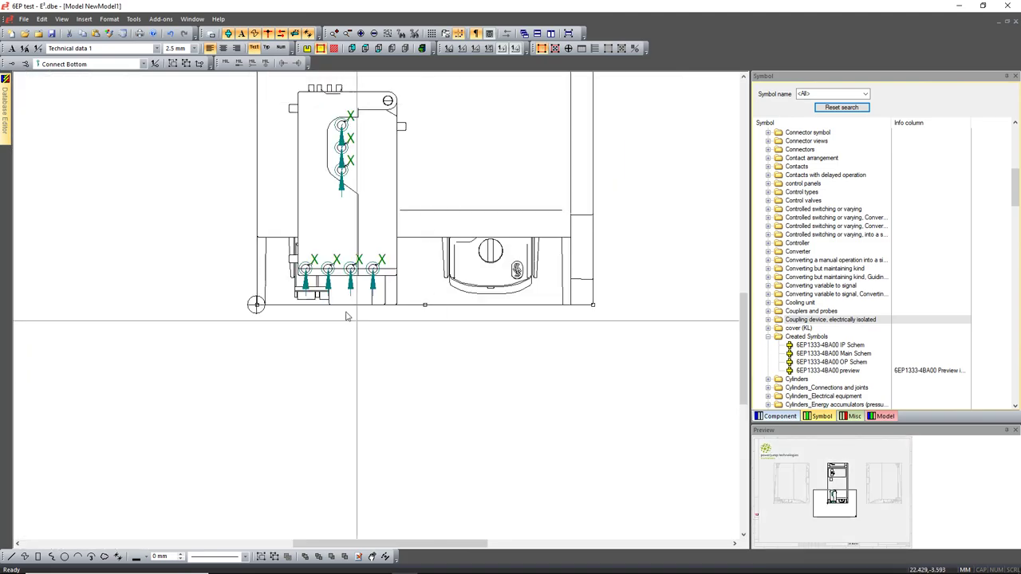
{"action": "scroll", "coordinate": [346, 316], "scroll_direction": "up", "scroll_amount": 4}
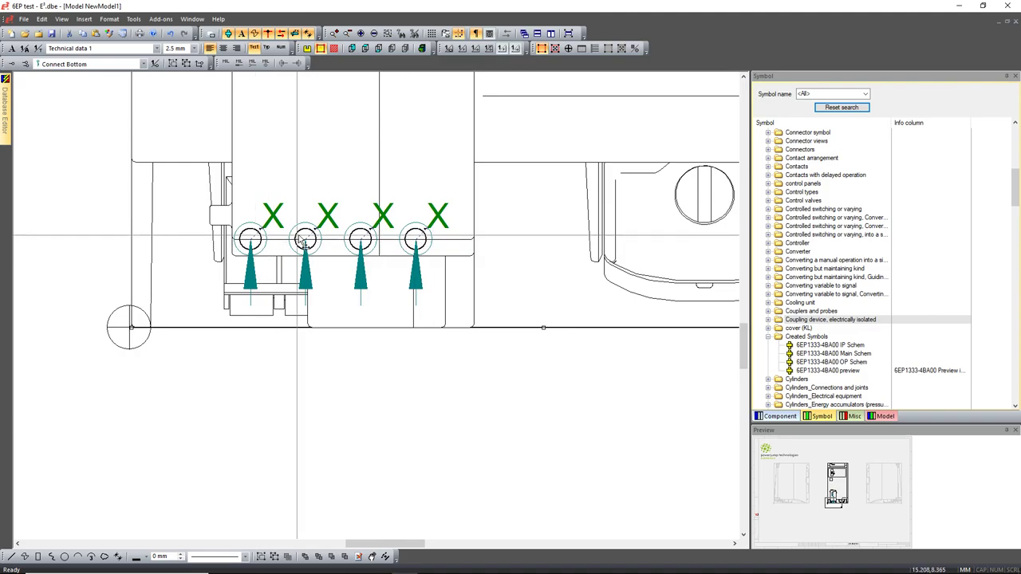
{"action": "scroll", "coordinate": [299, 240], "scroll_direction": "up", "scroll_amount": 5}
{"action": "scroll", "coordinate": [297, 240], "scroll_direction": "down", "scroll_amount": 2}
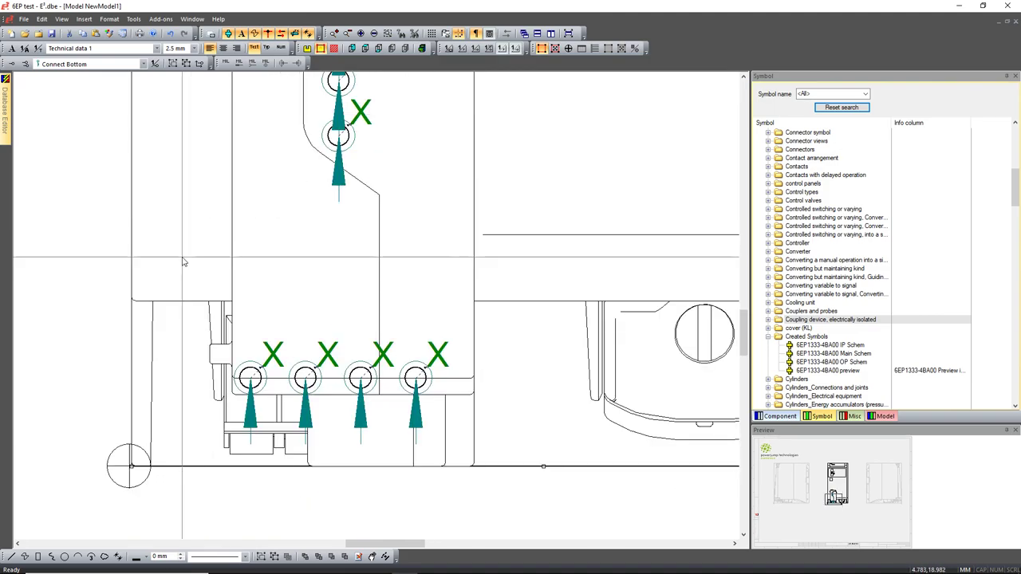
{"action": "scroll", "coordinate": [183, 262], "scroll_direction": "down", "scroll_amount": 5}
{"action": "scroll", "coordinate": [287, 304], "scroll_direction": "up", "scroll_amount": 5}
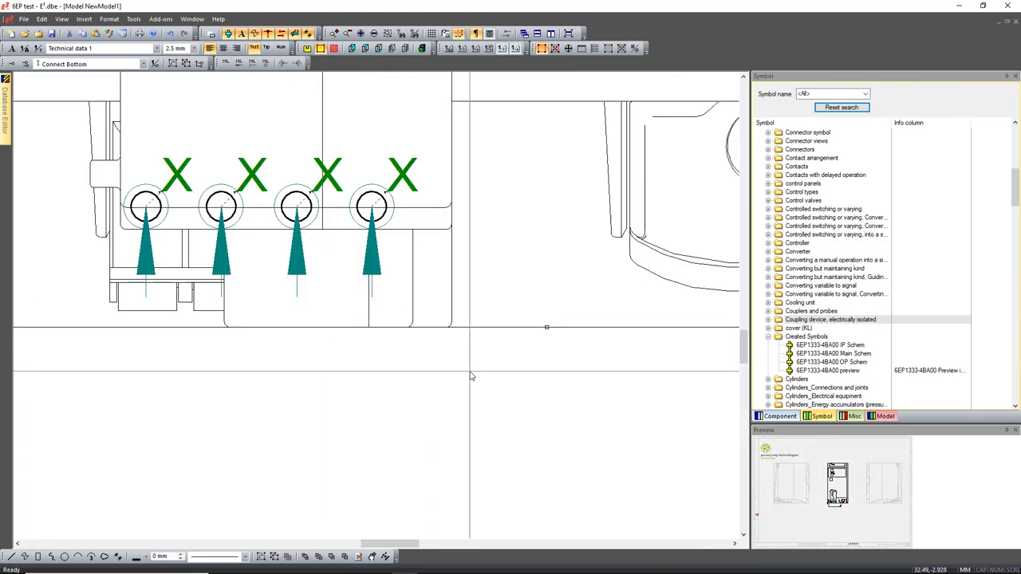
{"action": "scroll", "coordinate": [122, 257], "scroll_direction": "down", "scroll_amount": 5}
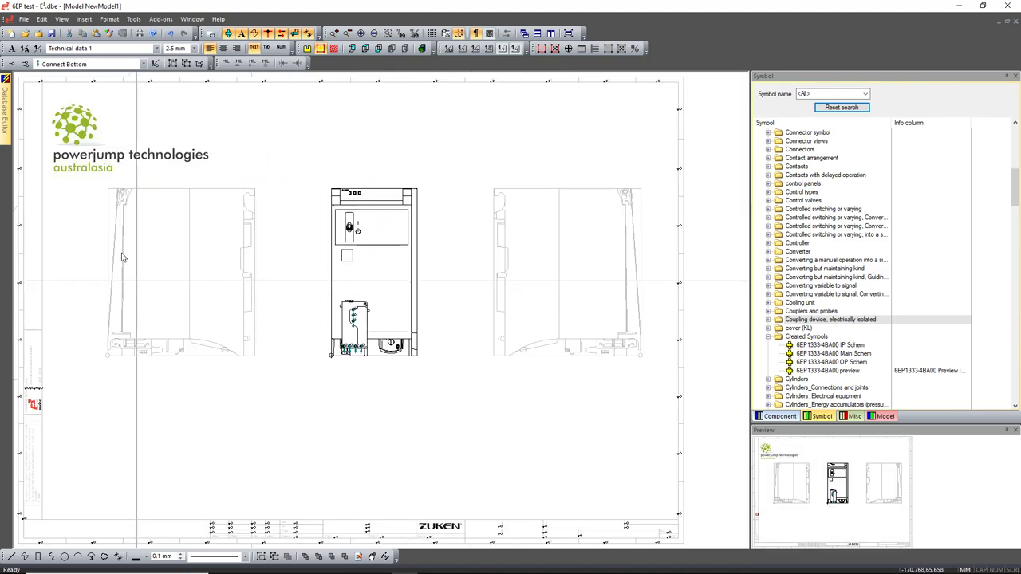
- Return to NewModel2 and try to rename it as 6EP133-4BA00 Model
{"action": "mouse_move", "coordinate": [4, 112]}
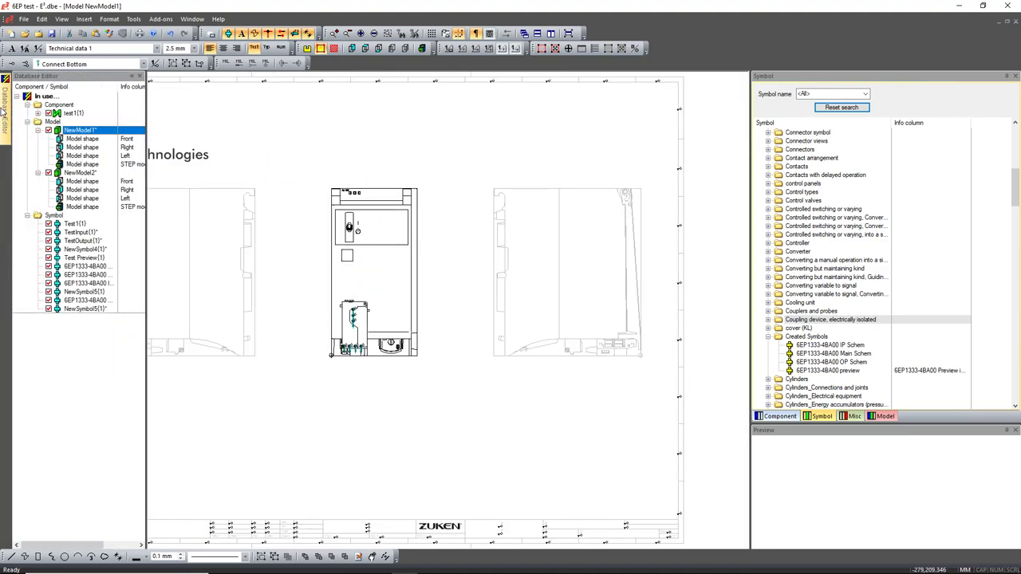
{"action": "left_click", "coordinate": [80, 173]}
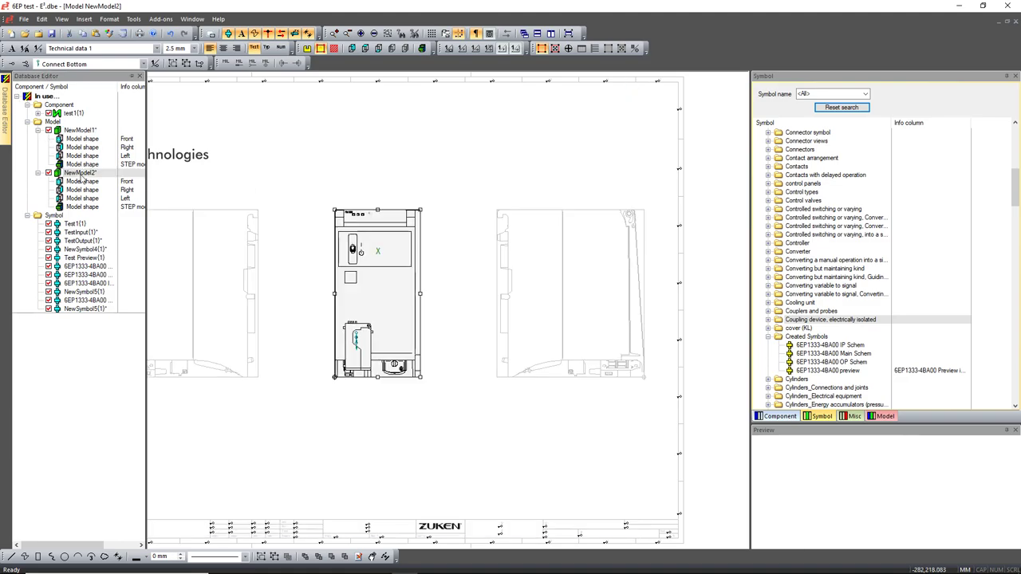
{"action": "left_click", "coordinate": [81, 174]}
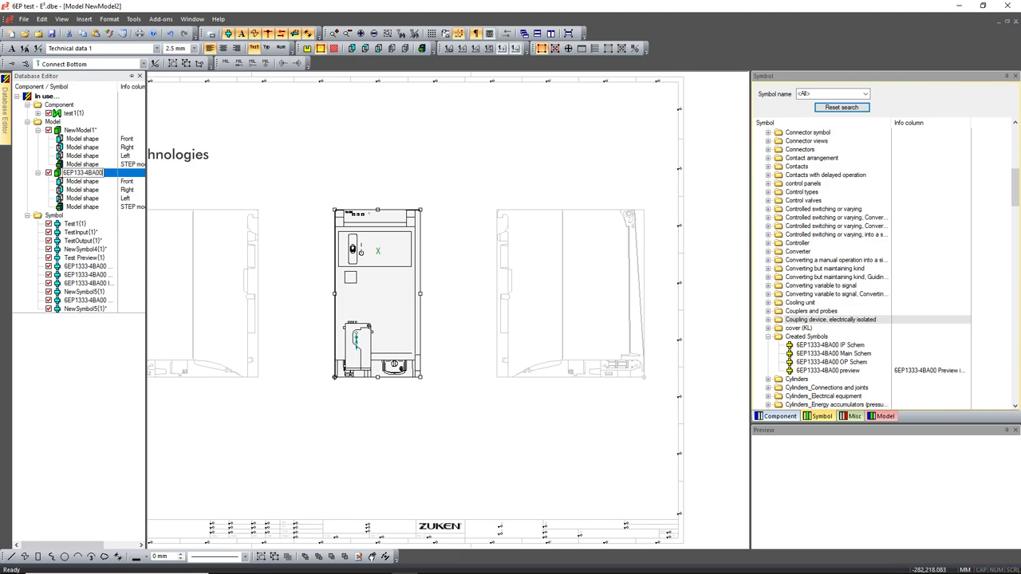
{"action": "key", "text": "Return"}
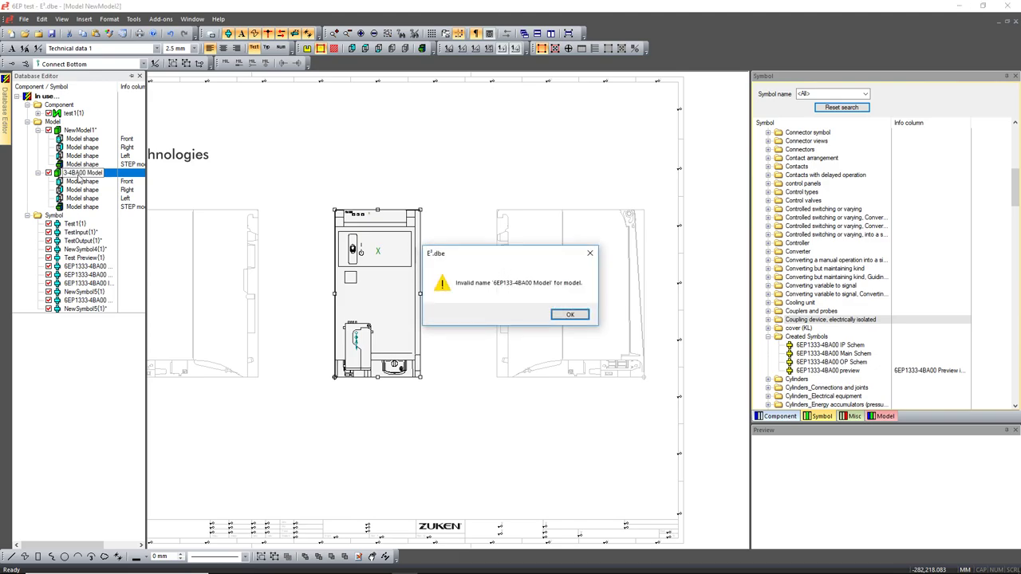
{"action": "left_click", "coordinate": [569, 315]}
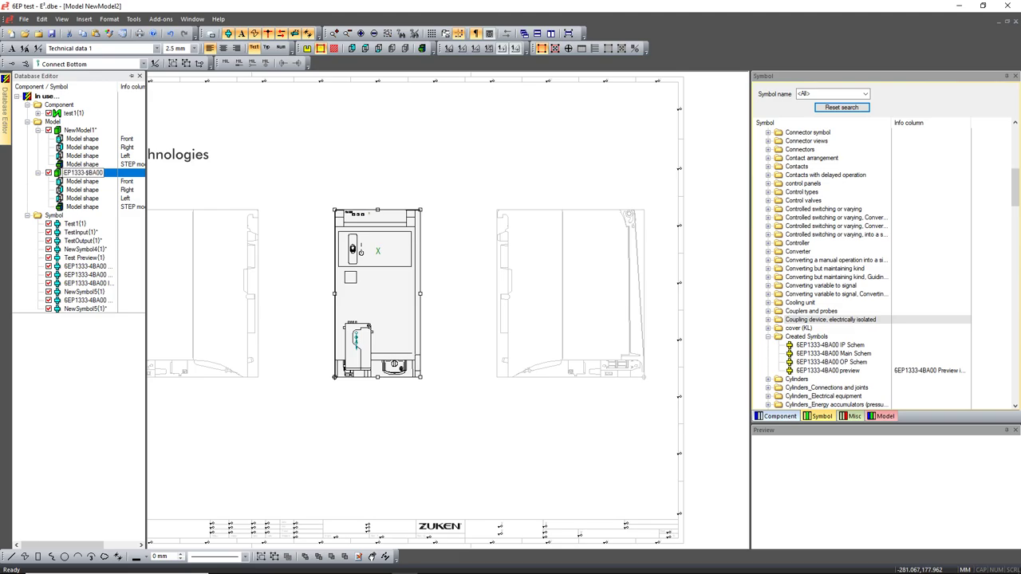
- Rename NewModel2 as M_6EP1333-$BA00
{"action": "key", "text": "Return"}
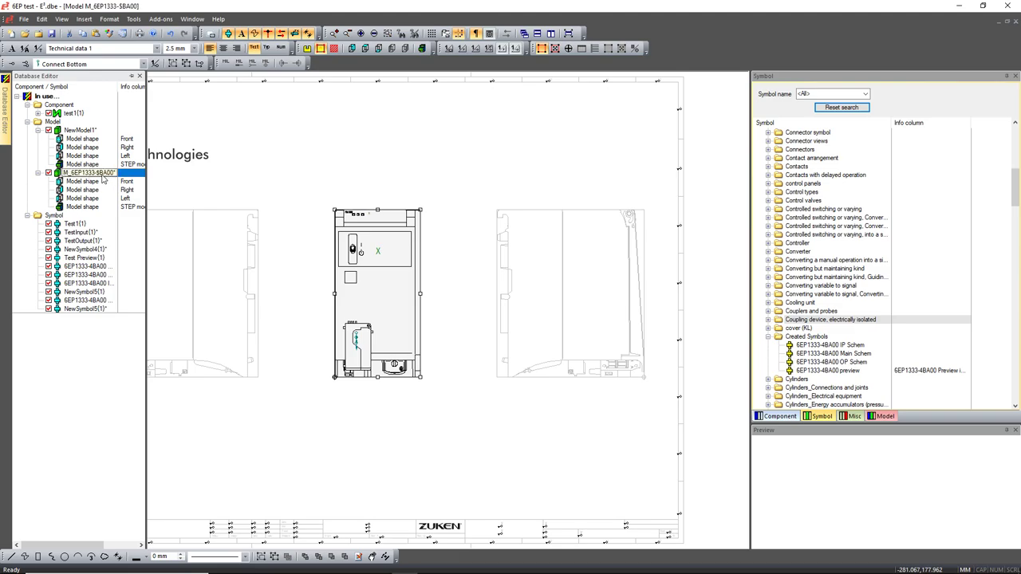
{"action": "left_click", "coordinate": [102, 176]}
{"action": "left_click", "coordinate": [263, 196]}
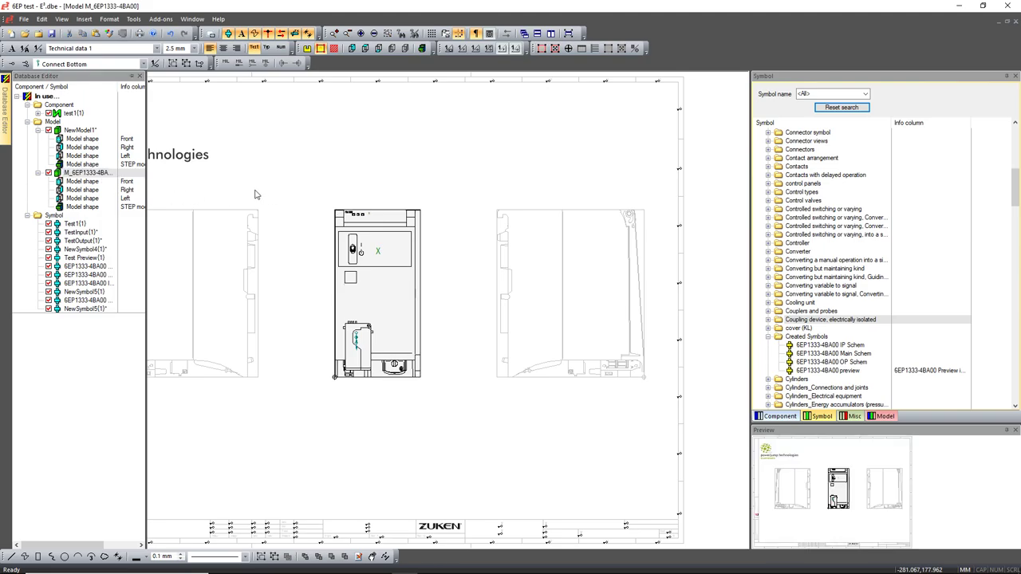
- Set the node symbol for the front view's lower terminals to "Node - all directions"
{"action": "middle_click_drag", "start_coordinate": [263, 165], "coordinate": [535, 449]}
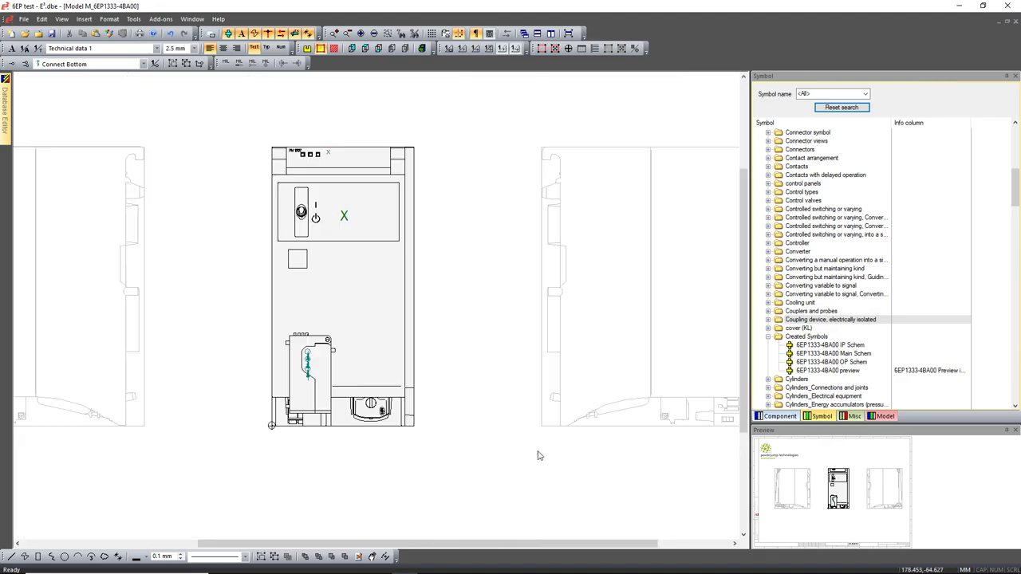
{"action": "middle_click_drag", "start_coordinate": [217, 344], "coordinate": [447, 468]}
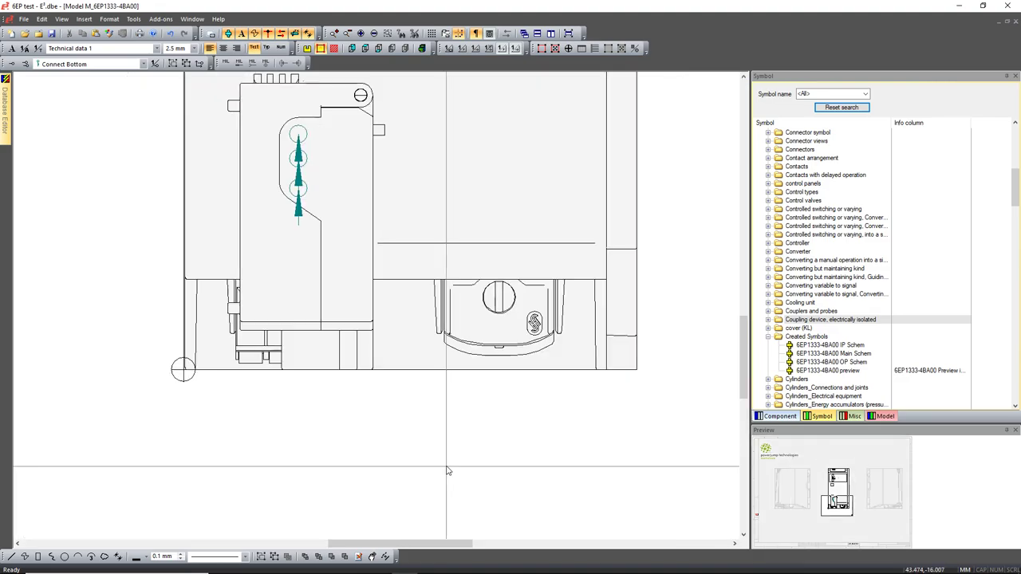
{"action": "left_click", "coordinate": [144, 64]}
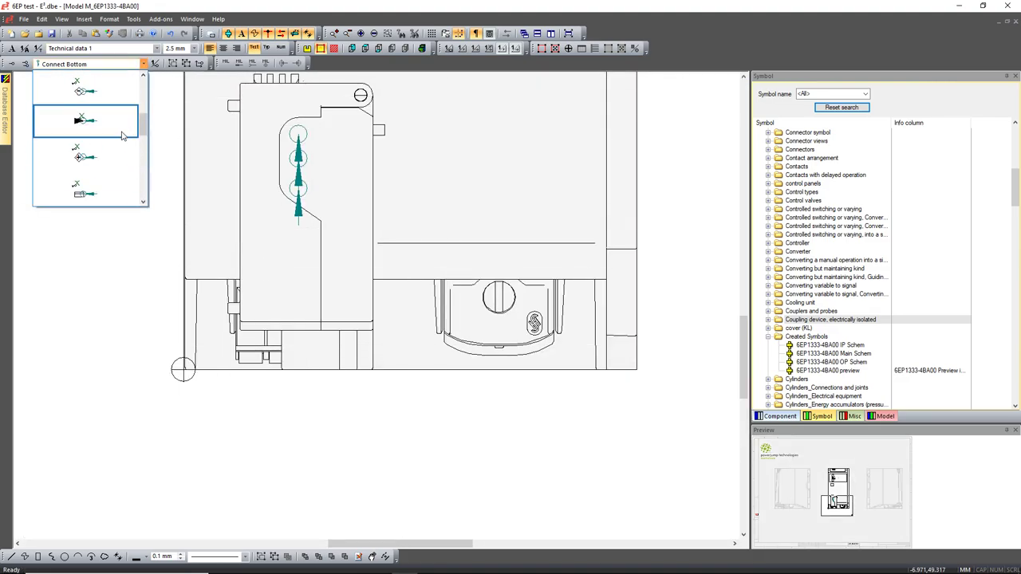
{"action": "scroll", "coordinate": [108, 151], "scroll_direction": "up", "scroll_amount": 3}
{"action": "left_click", "coordinate": [106, 153]}
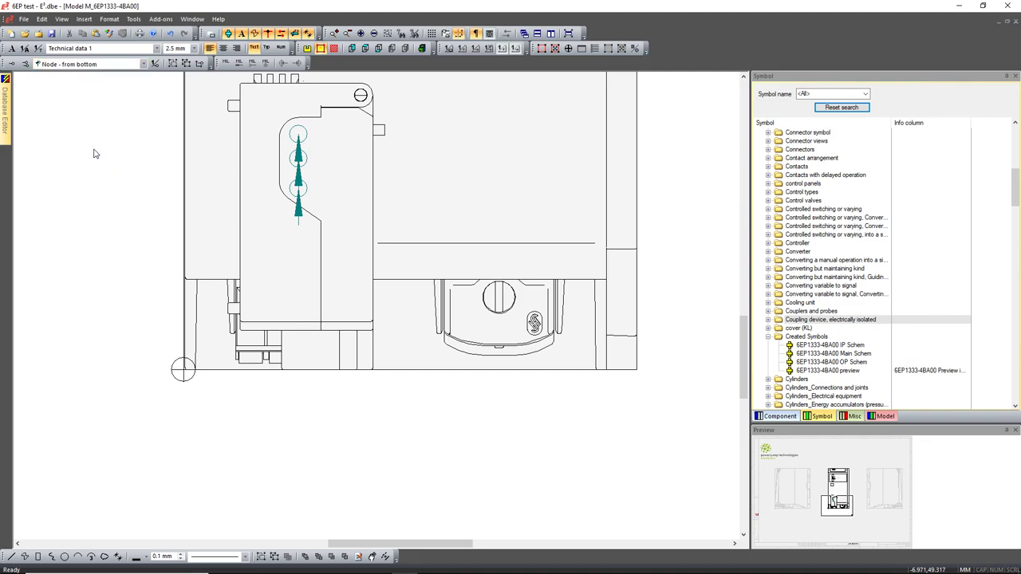
{"action": "left_click", "coordinate": [143, 65]}
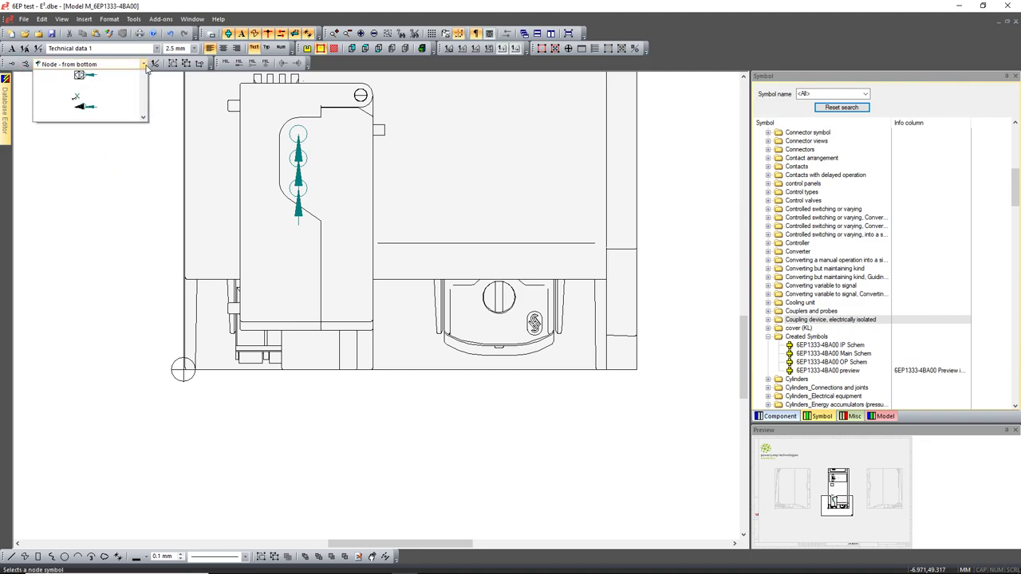
{"action": "scroll", "coordinate": [121, 112], "scroll_direction": "up", "scroll_amount": 2}
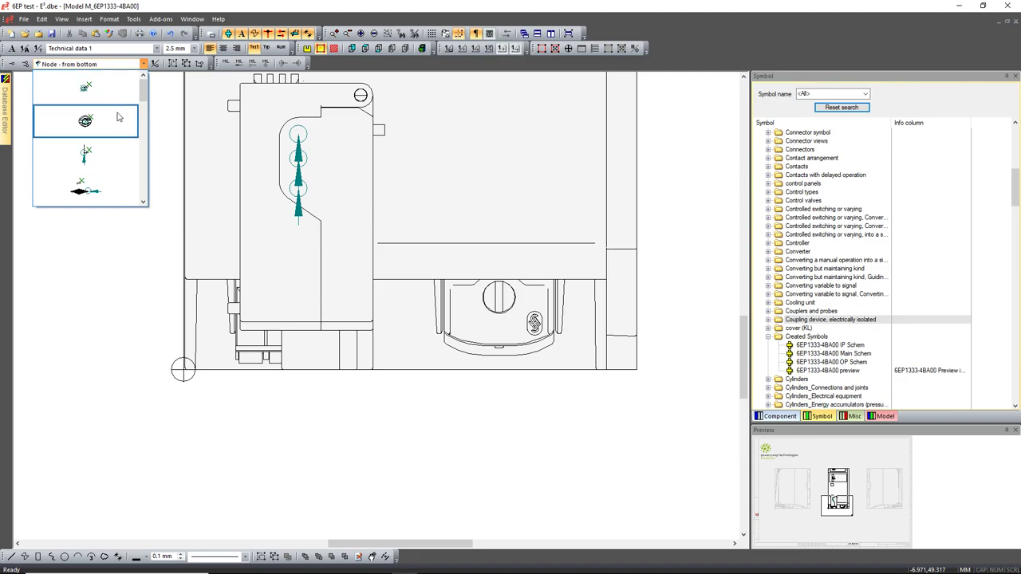
{"action": "left_click", "coordinate": [113, 100]}
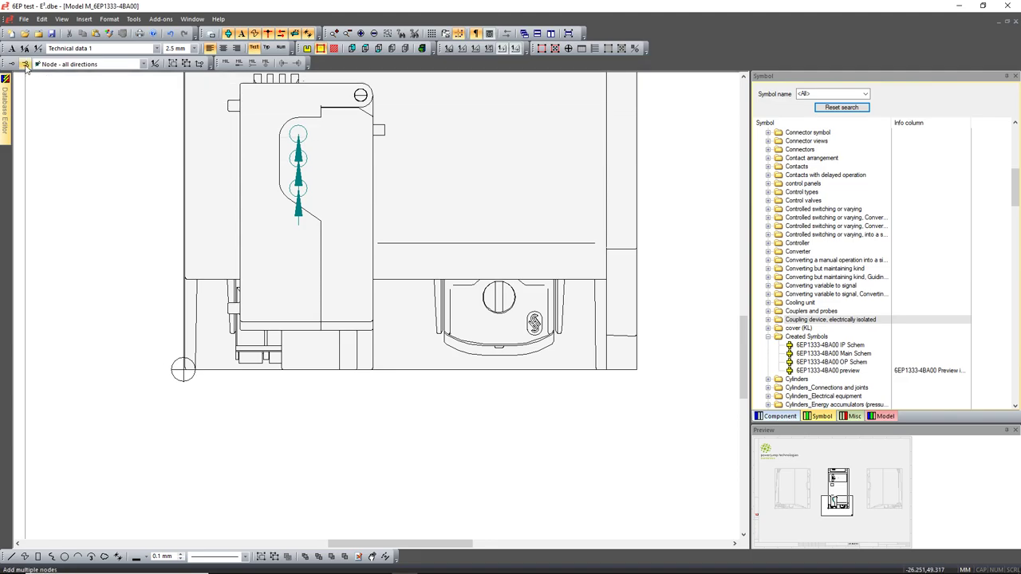
- Place a horizontal row of four nodes at 8 mm spacing along the lower edge of the terminal cover
{"action": "left_click", "coordinate": [25, 64]}
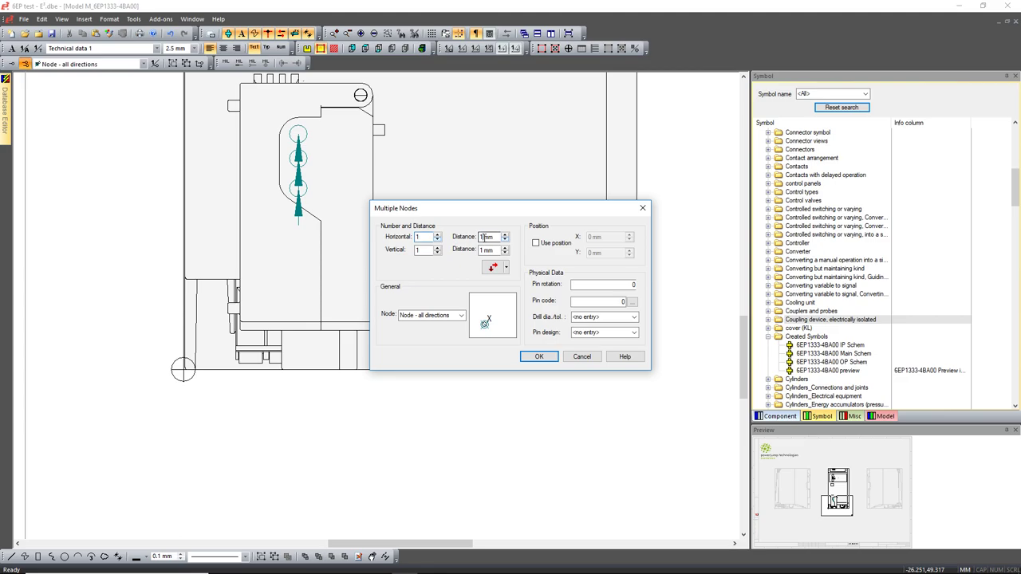
{"action": "left_click", "coordinate": [539, 357]}
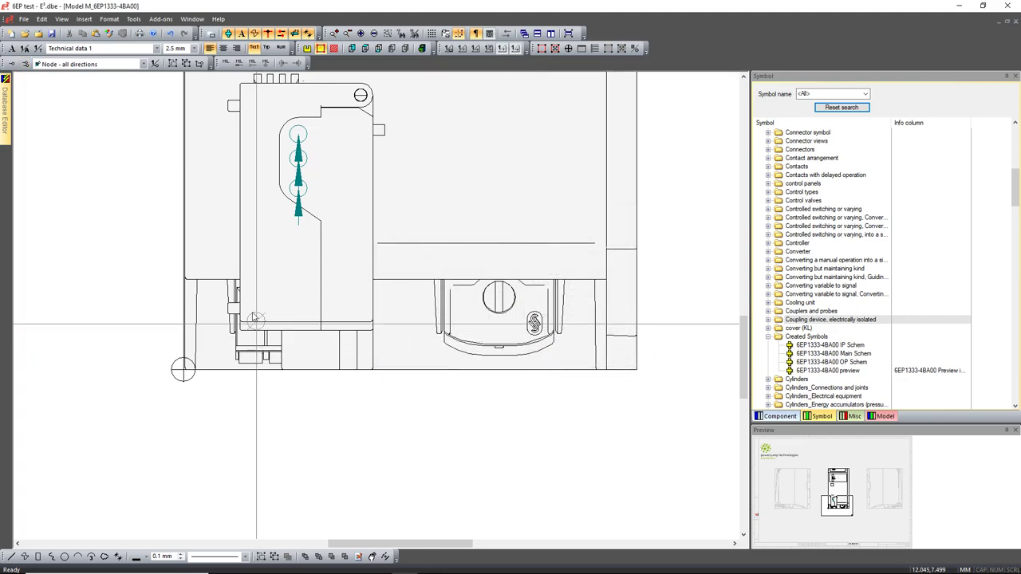
{"action": "left_click", "coordinate": [259, 197]}
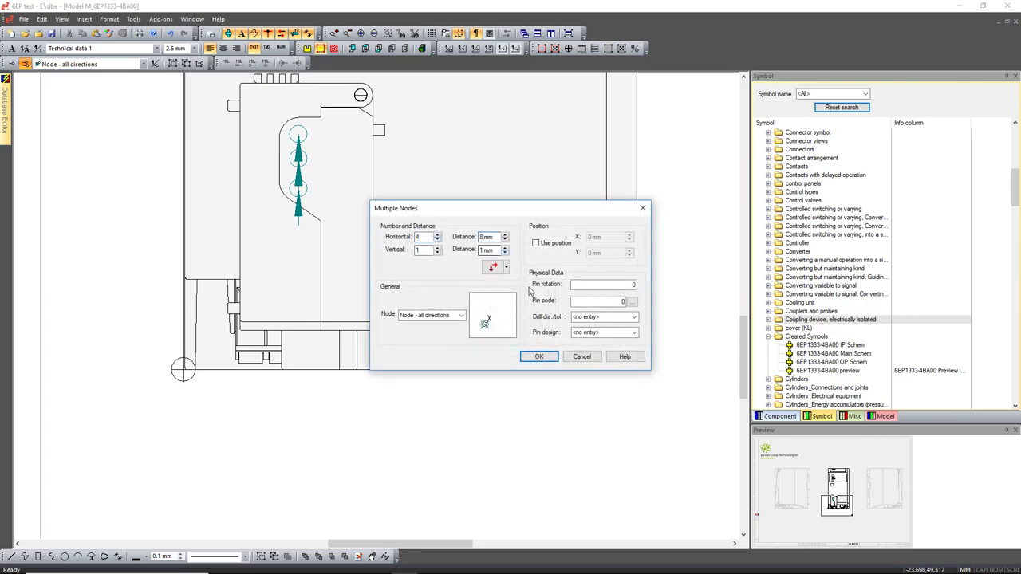
{"action": "left_click", "coordinate": [546, 358]}
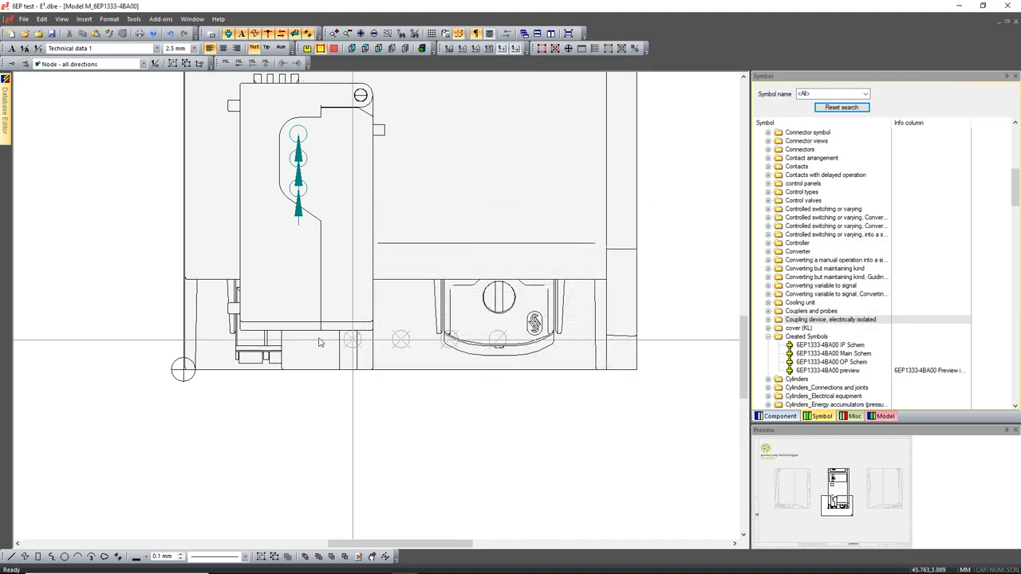
{"action": "left_click", "coordinate": [250, 316]}
{"action": "scroll", "coordinate": [295, 351], "scroll_direction": "up", "scroll_amount": 3}
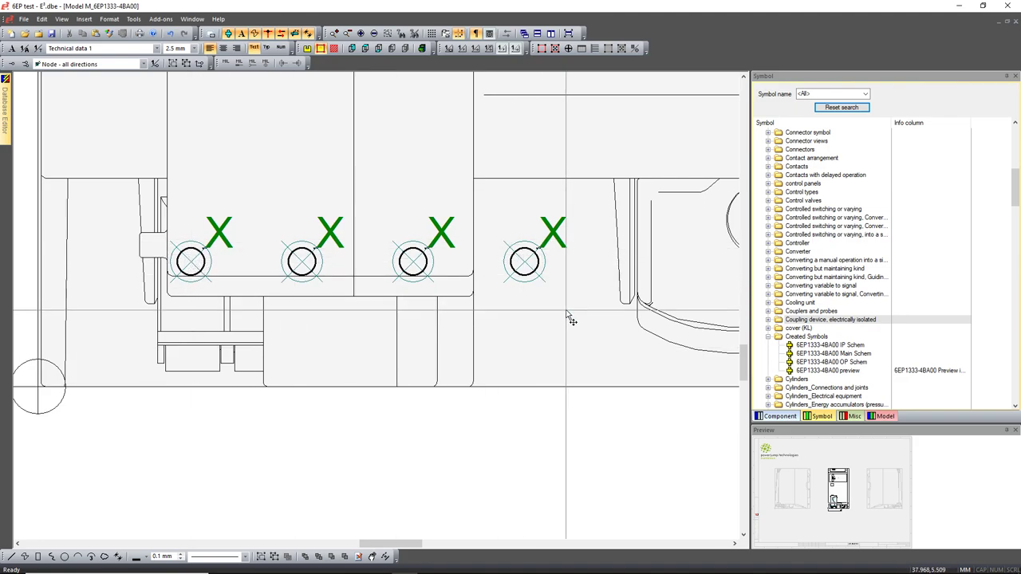
- Undo the accidental move of the outline and shift the fourth node about 4 mm towards the third
{"action": "left_click_drag", "start_coordinate": [562, 295], "coordinate": [369, 246]}
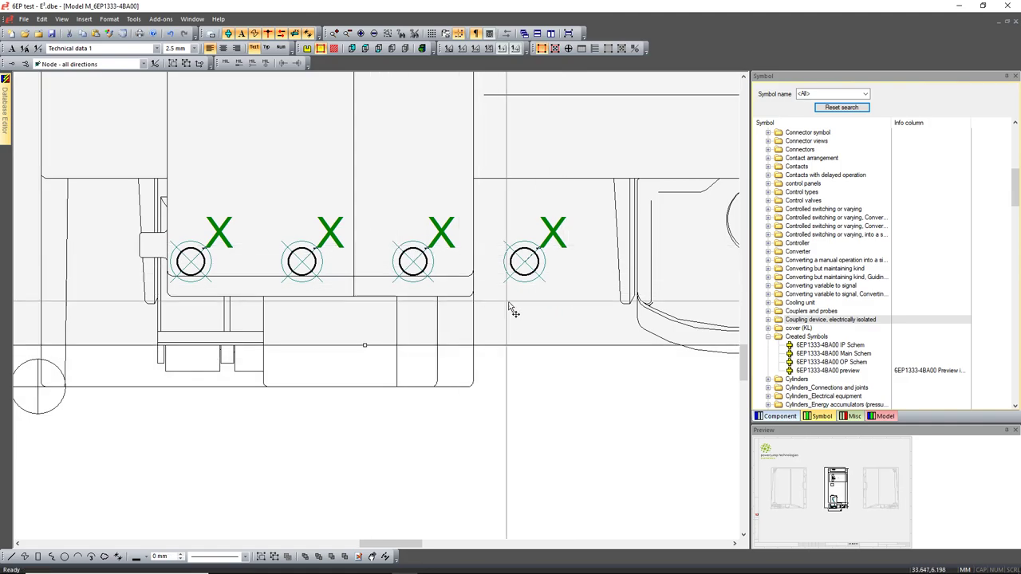
{"action": "key", "text": "ctrl+z"}
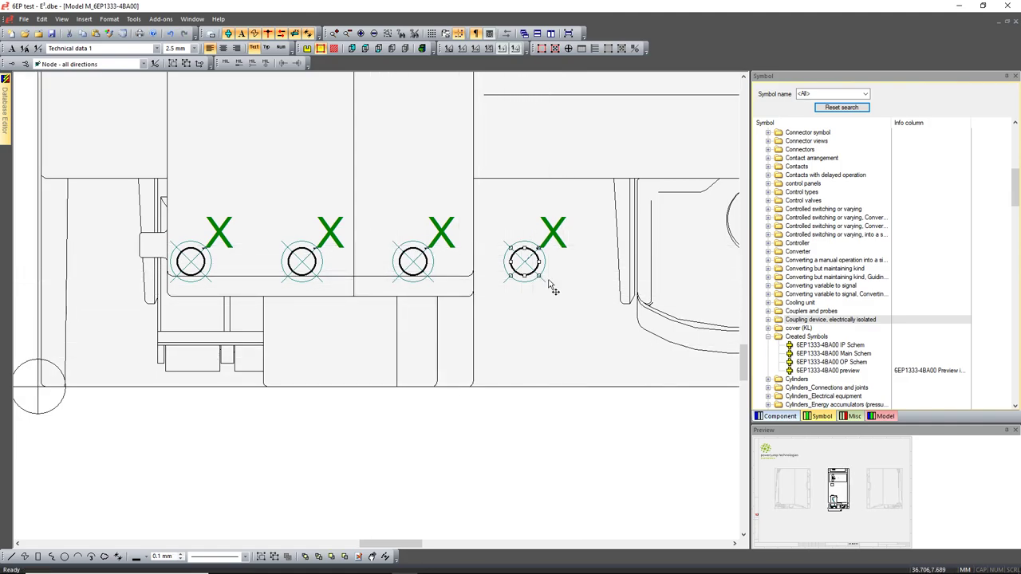
{"action": "left_click", "coordinate": [540, 277]}
{"action": "left_click_drag", "start_coordinate": [523, 260], "coordinate": [465, 258]}
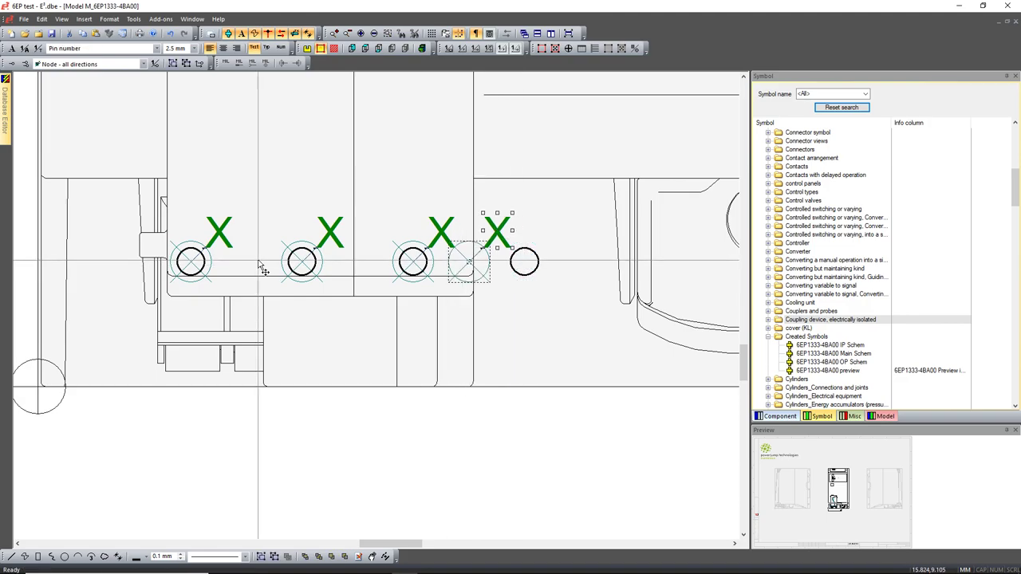
- Lower the first node with its circle about 1 mm and bring the second node and circle beside it at 4 mm spacing
{"action": "left_click", "coordinate": [302, 262]}
{"action": "left_click_drag", "start_coordinate": [301, 262], "coordinate": [249, 278]}
{"action": "left_click", "coordinate": [192, 248]}
{"action": "left_click", "coordinate": [234, 277]}
{"action": "left_click", "coordinate": [317, 263]}
{"action": "left_click_drag", "start_coordinate": [323, 271], "coordinate": [267, 284]}
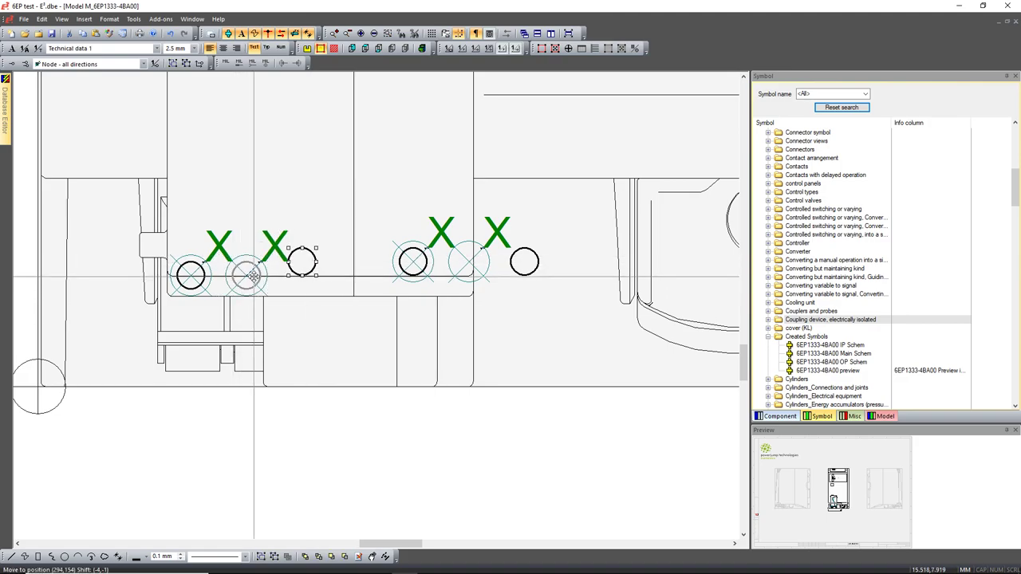
- Move the third and fourth nodes with their circles into the same lower row at about 4 mm spacing
{"action": "left_click_drag", "start_coordinate": [414, 277], "coordinate": [305, 277]}
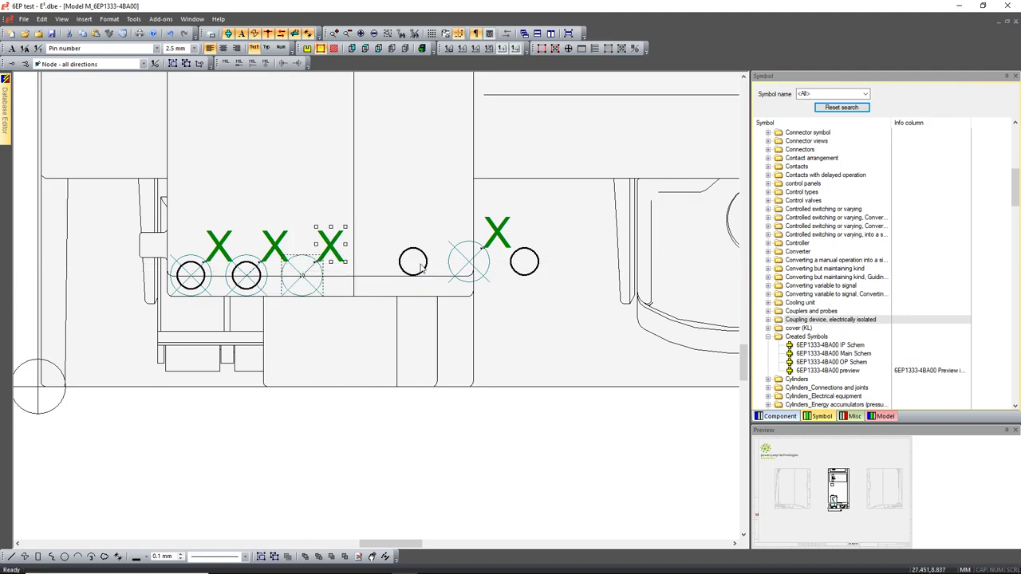
{"action": "left_click", "coordinate": [426, 268]}
{"action": "left_click_drag", "start_coordinate": [423, 264], "coordinate": [312, 277]}
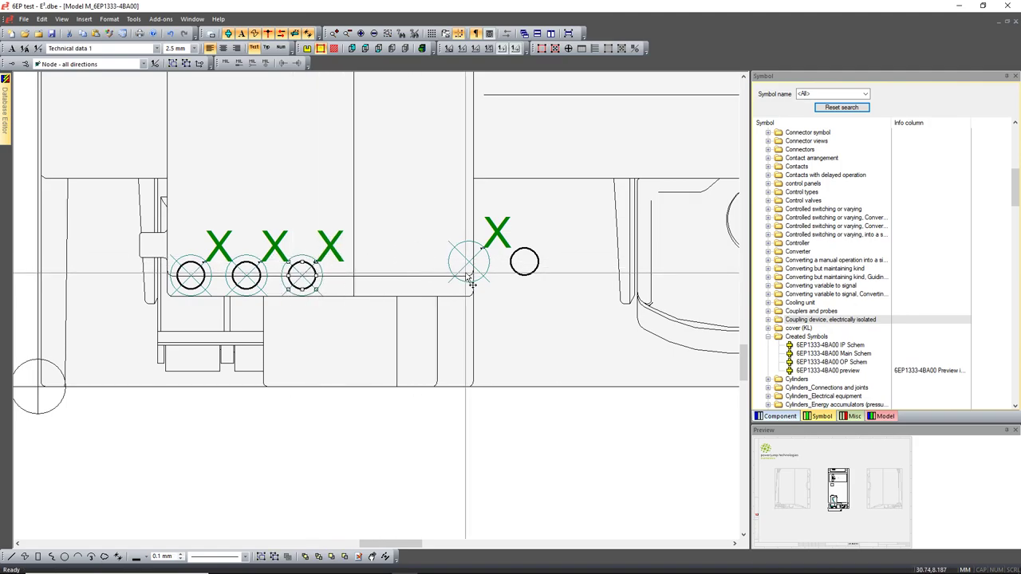
{"action": "left_click", "coordinate": [472, 274]}
{"action": "left_click_drag", "start_coordinate": [471, 273], "coordinate": [356, 278]}
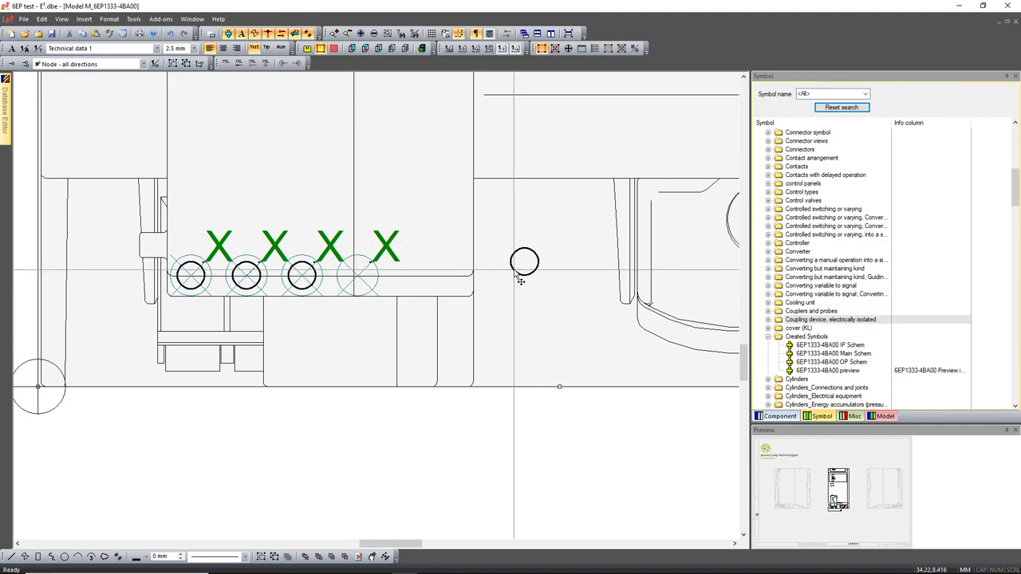
{"action": "left_click_drag", "start_coordinate": [514, 264], "coordinate": [349, 277]}
- Examine the lower node row of M_6EP1333-4BA00 and compare its node symbols and placement with those in NewModel1
{"action": "middle_click", "coordinate": [365, 419]}
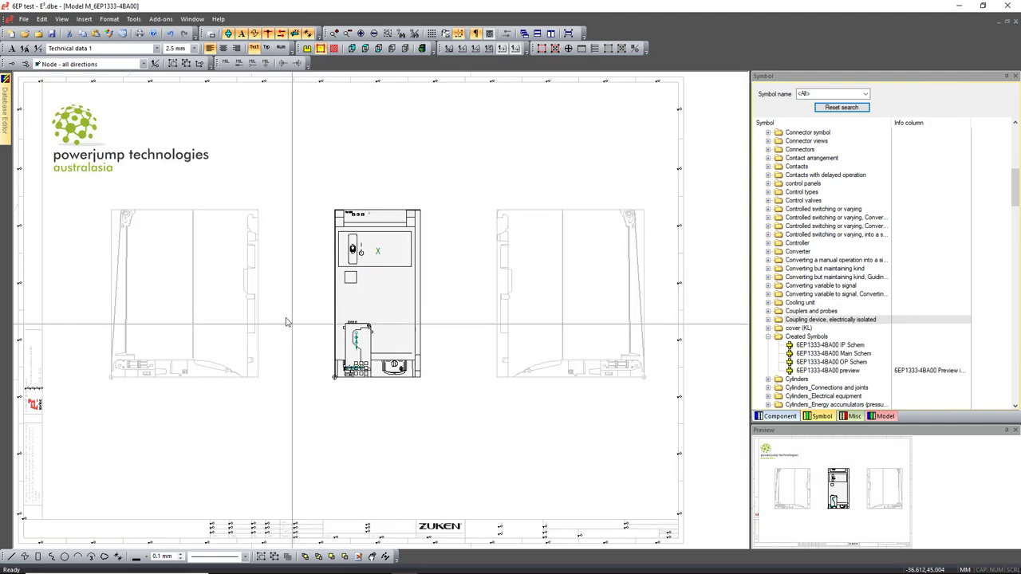
{"action": "middle_click_drag", "start_coordinate": [273, 305], "coordinate": [496, 432]}
{"action": "scroll", "coordinate": [305, 343], "scroll_direction": "up", "scroll_amount": 3}
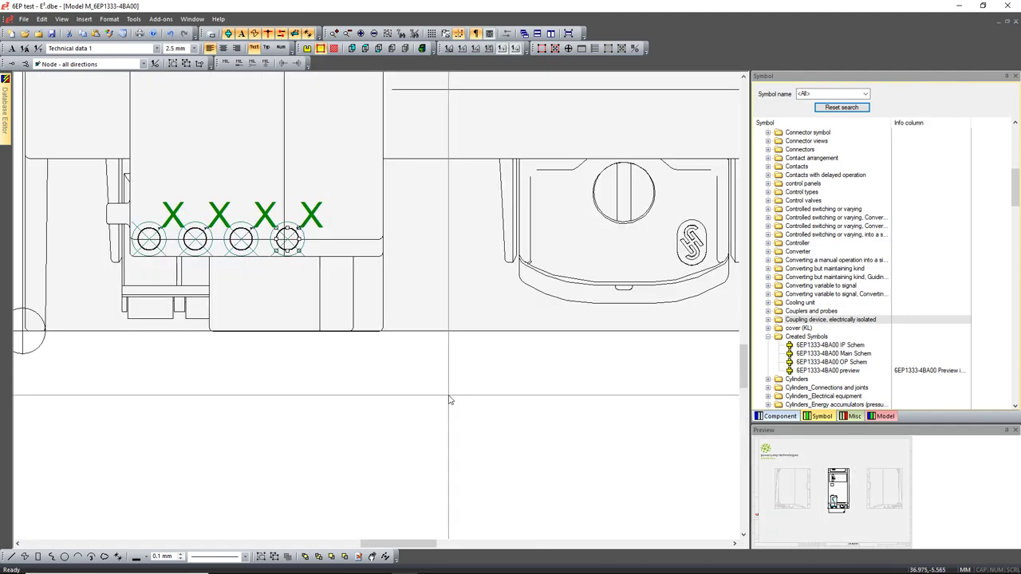
{"action": "scroll", "coordinate": [348, 381], "scroll_direction": "down", "scroll_amount": 2}
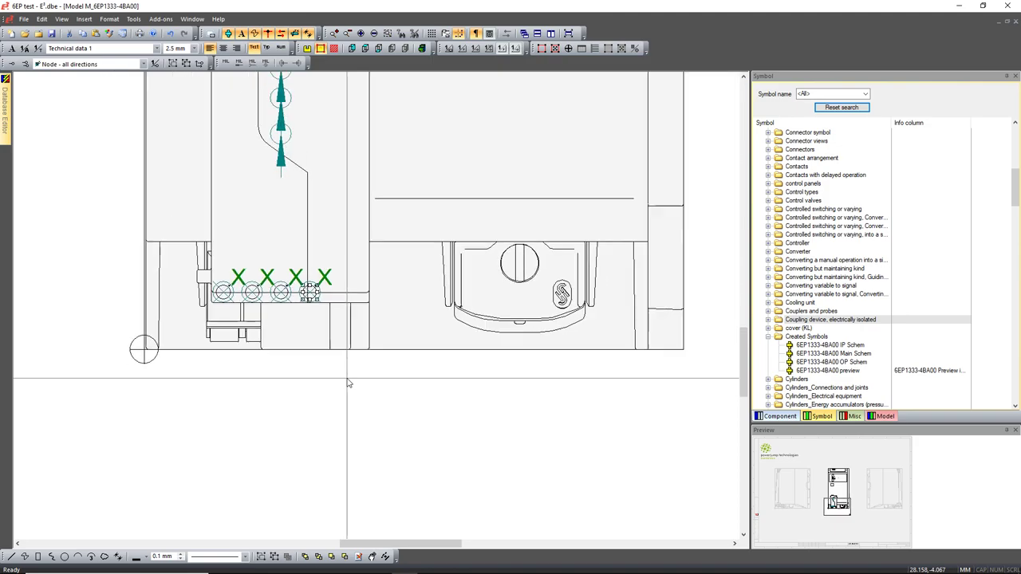
{"action": "mouse_move", "coordinate": [6, 106]}
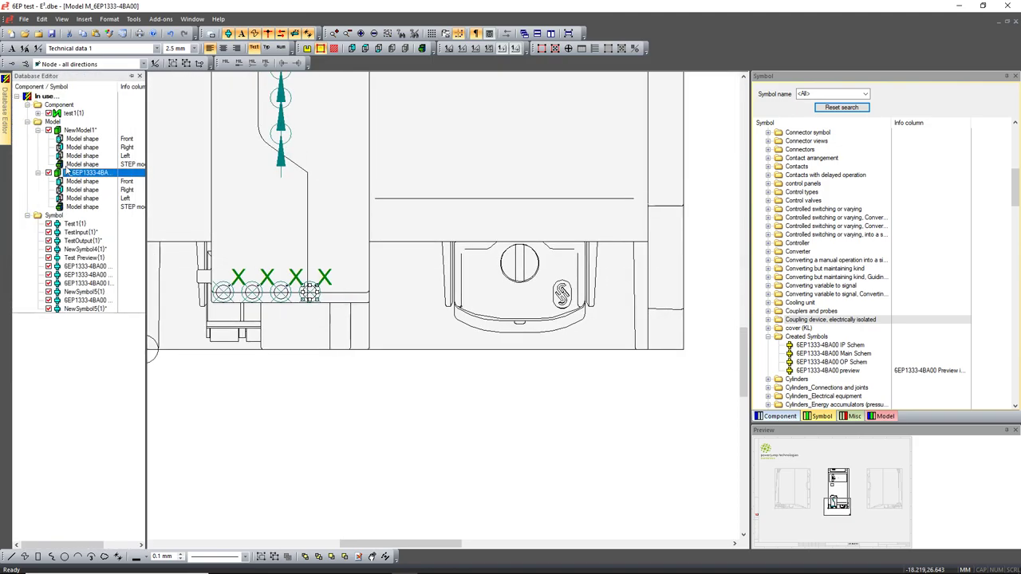
{"action": "double_click", "coordinate": [80, 131]}
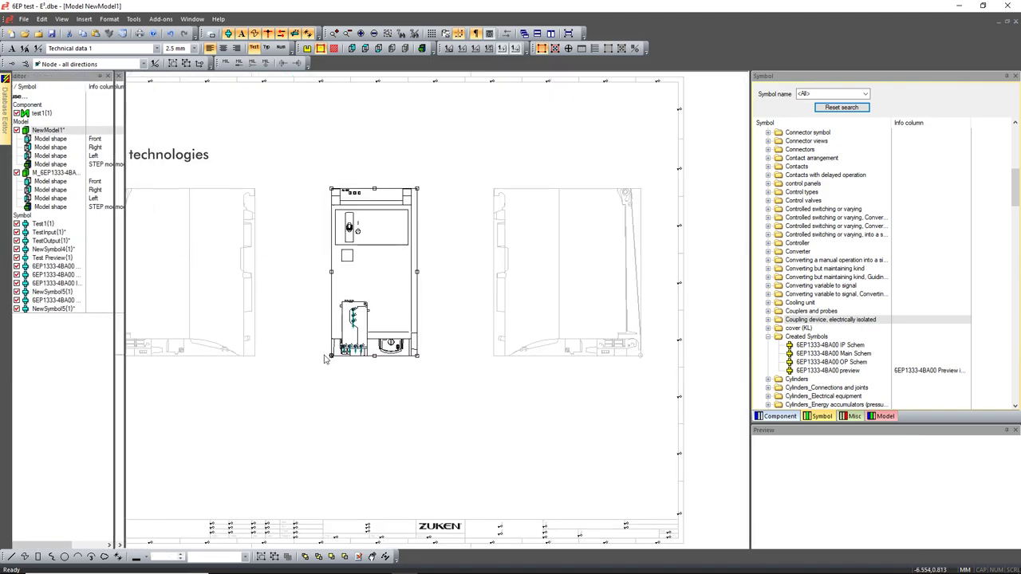
{"action": "scroll", "coordinate": [439, 391], "scroll_direction": "up", "scroll_amount": 4}
{"action": "scroll", "coordinate": [221, 276], "scroll_direction": "up", "scroll_amount": 4}
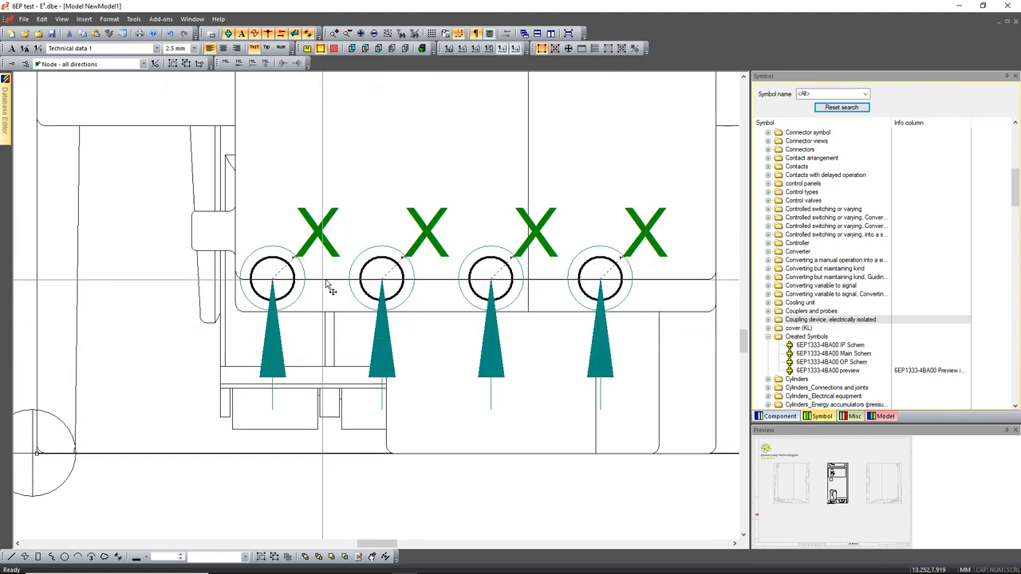
{"action": "mouse_move", "coordinate": [7, 128]}
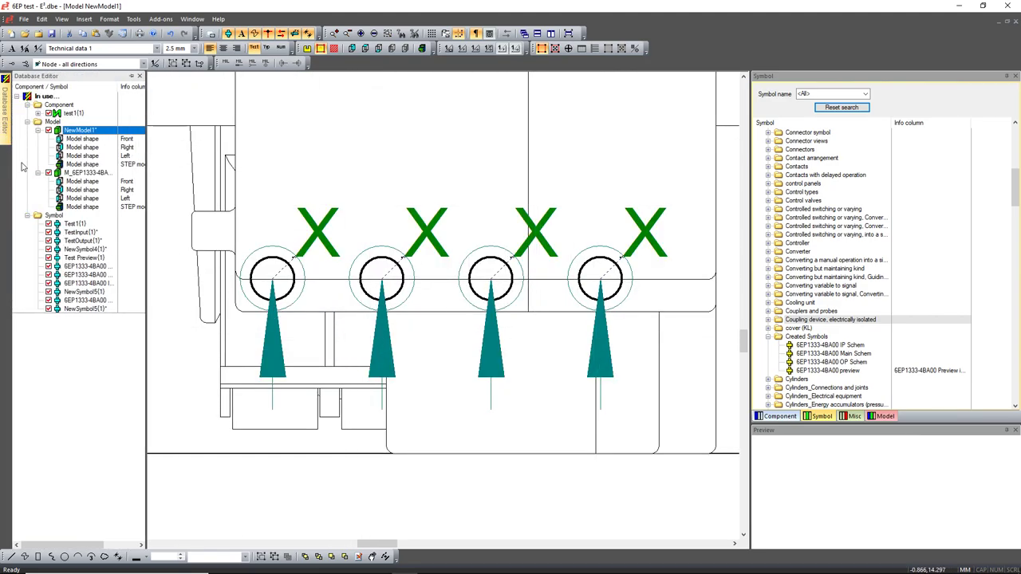
{"action": "double_click", "coordinate": [83, 172]}
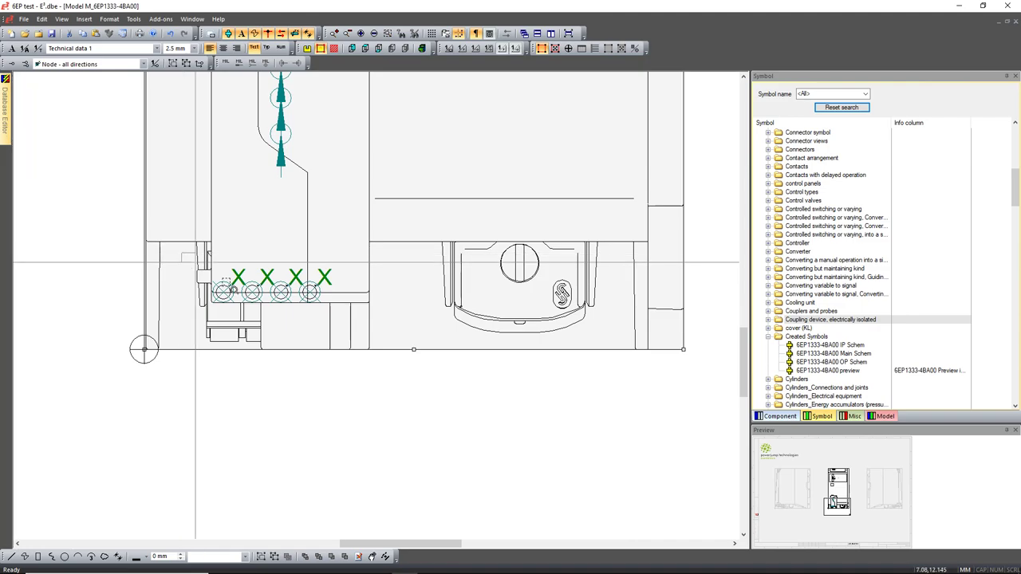
{"action": "scroll", "coordinate": [422, 347], "scroll_direction": "up", "scroll_amount": 4}
{"action": "mouse_move", "coordinate": [6, 123]}
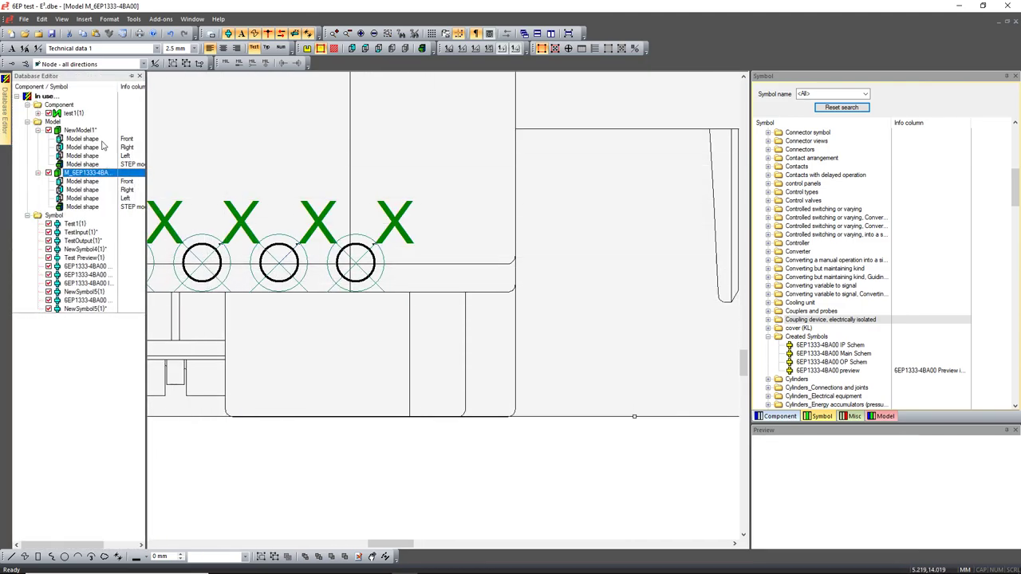
- Tile all open model, symbol and component windows vertically
{"action": "left_click", "coordinate": [542, 49]}
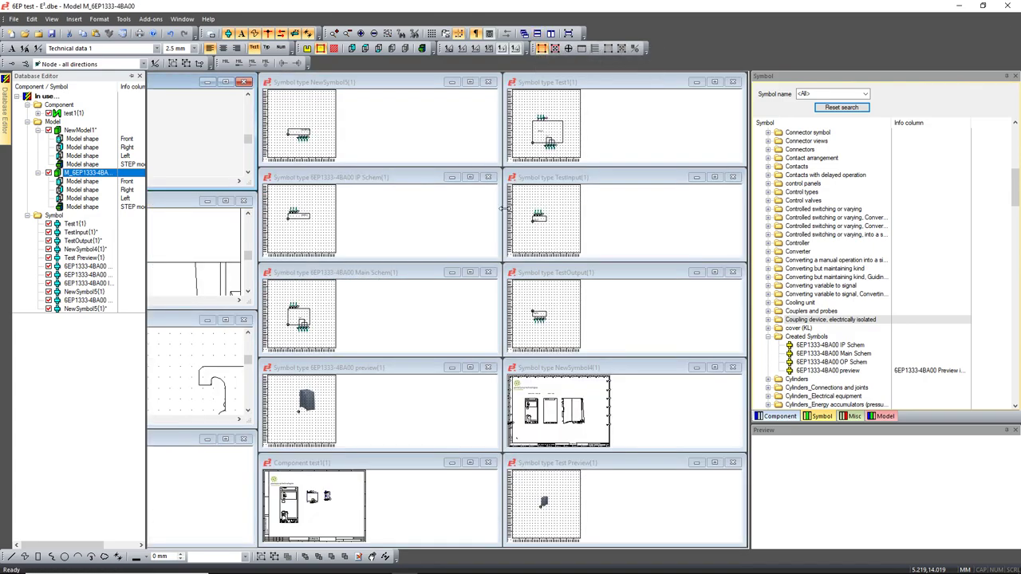
{"action": "left_click", "coordinate": [536, 34]}
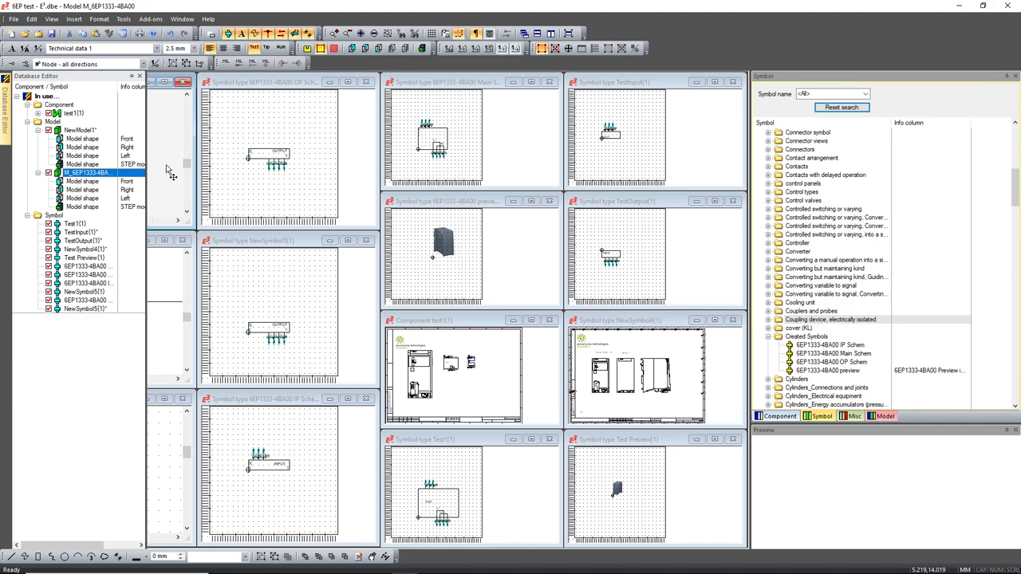
{"action": "scroll", "coordinate": [167, 168], "scroll_direction": "down", "scroll_amount": 6}
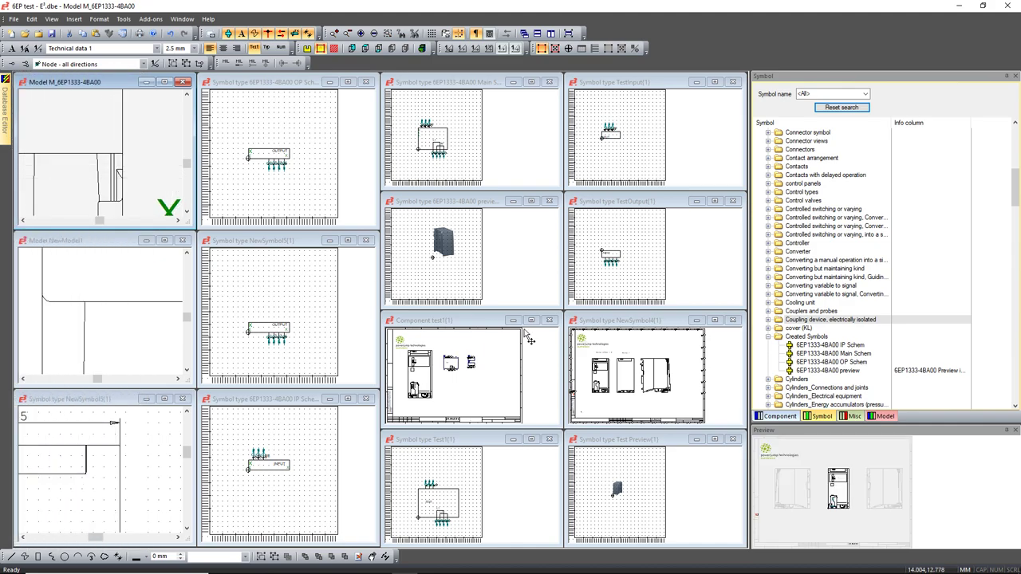
- Close all open model, symbol and component windows
{"action": "left_click", "coordinate": [182, 83]}
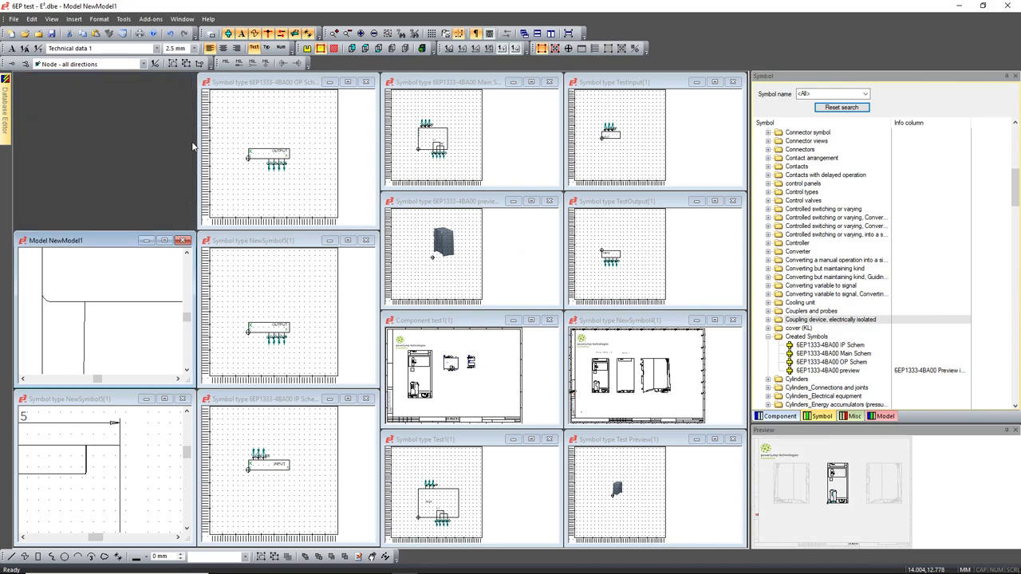
{"action": "left_click", "coordinate": [183, 241]}
{"action": "left_click", "coordinate": [183, 399]}
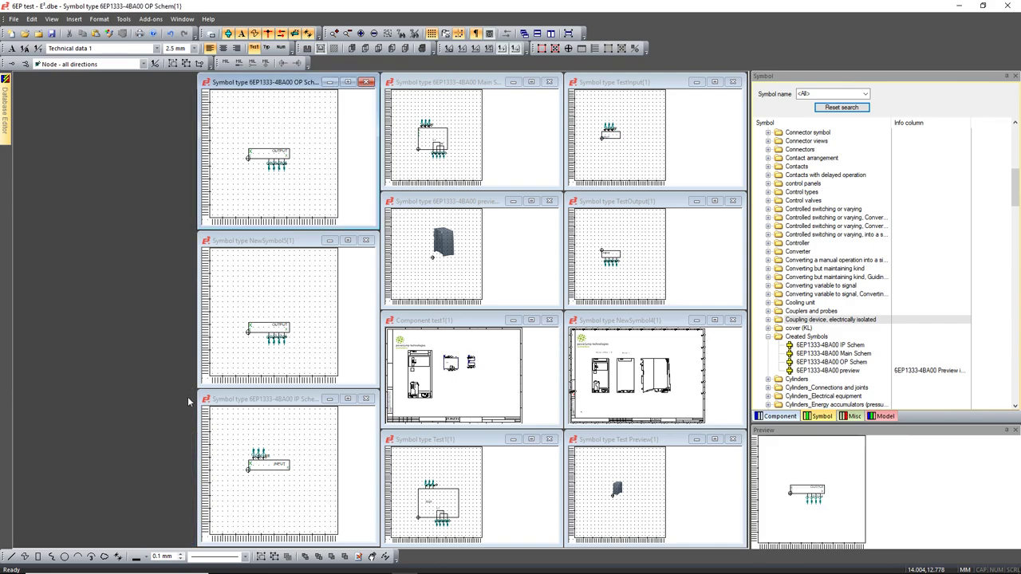
{"action": "left_click", "coordinate": [366, 82]}
{"action": "left_click", "coordinate": [366, 240]}
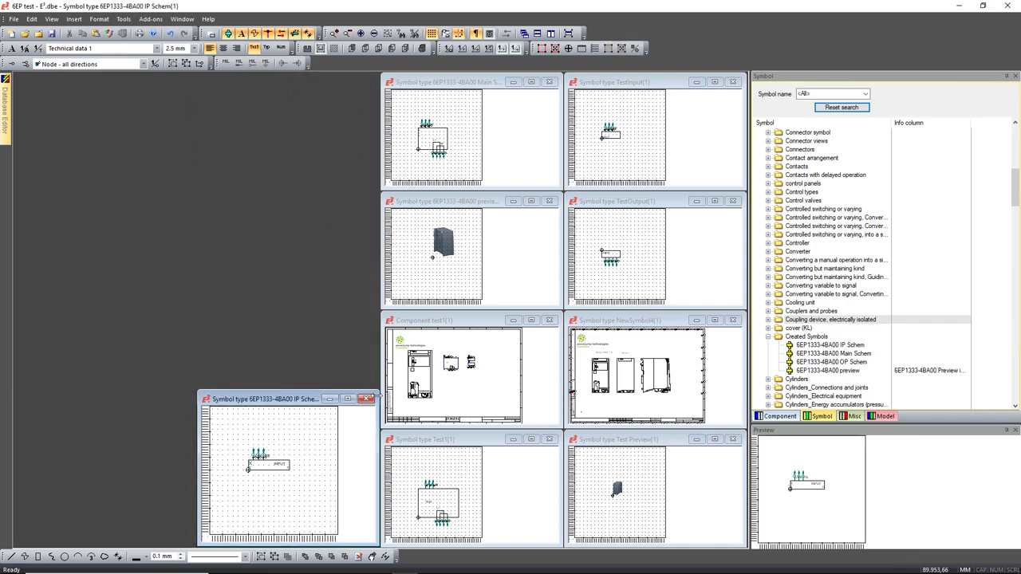
{"action": "left_click", "coordinate": [366, 398]}
{"action": "left_click", "coordinate": [550, 439]}
{"action": "left_click", "coordinate": [549, 320]}
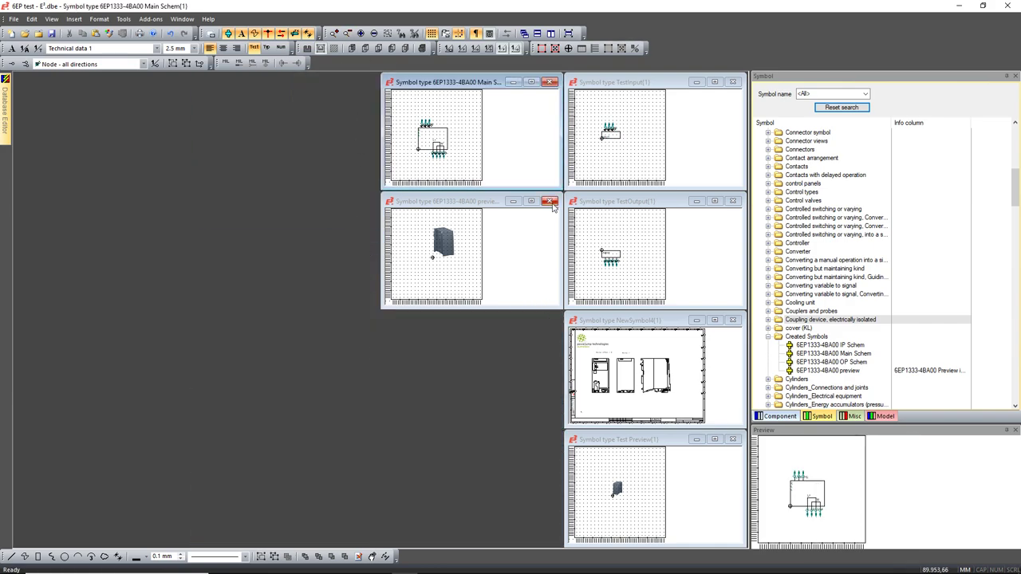
{"action": "left_click", "coordinate": [549, 201]}
{"action": "left_click", "coordinate": [549, 83]}
{"action": "left_click", "coordinate": [733, 82]}
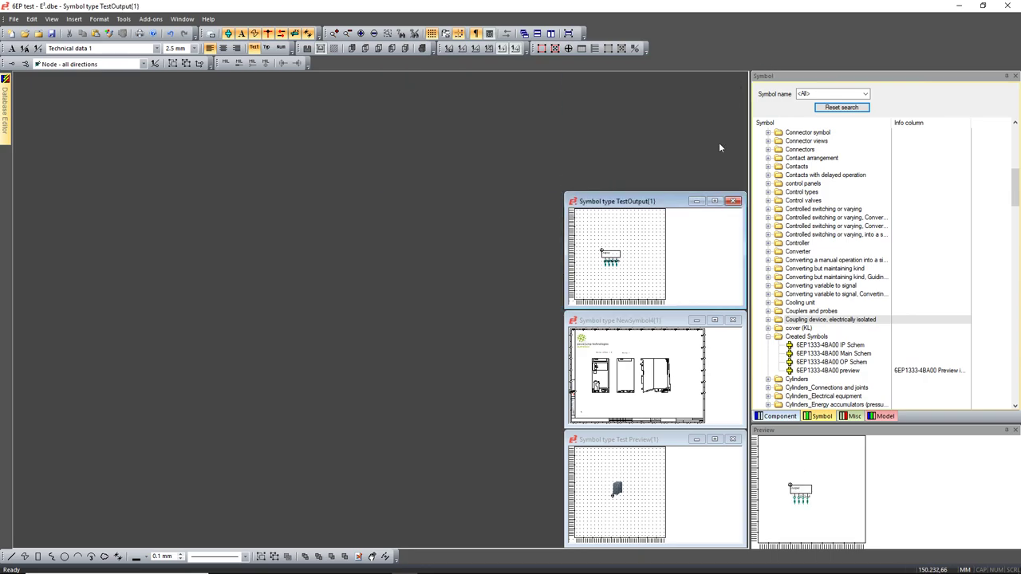
{"action": "left_click", "coordinate": [733, 201]}
{"action": "left_click", "coordinate": [732, 439]}
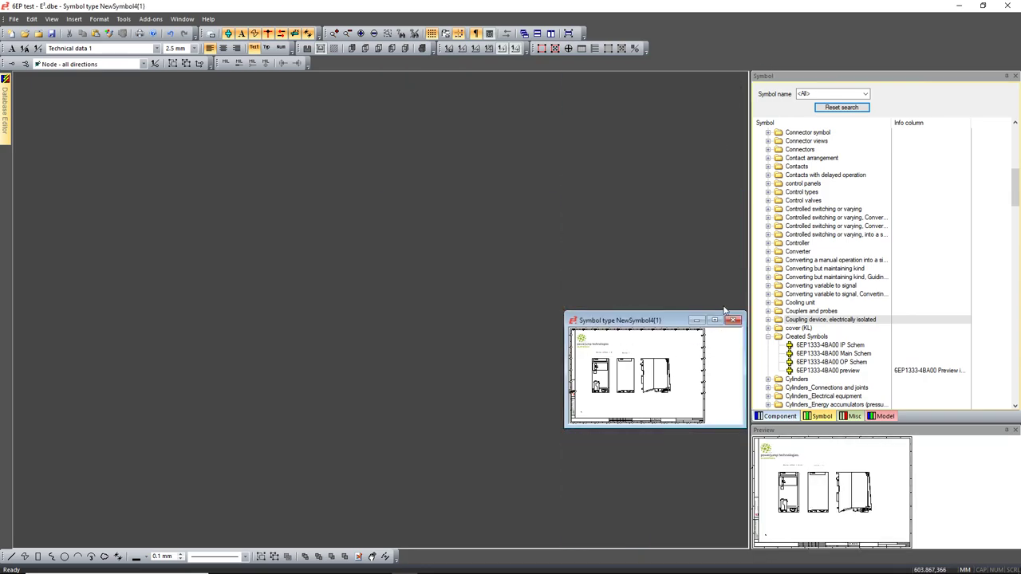
{"action": "left_click", "coordinate": [732, 320]}
- Open the M_6EP1333-4BA00 and NewModel1 models from the database editor and tile their windows one above the other
{"action": "mouse_move", "coordinate": [6, 97]}
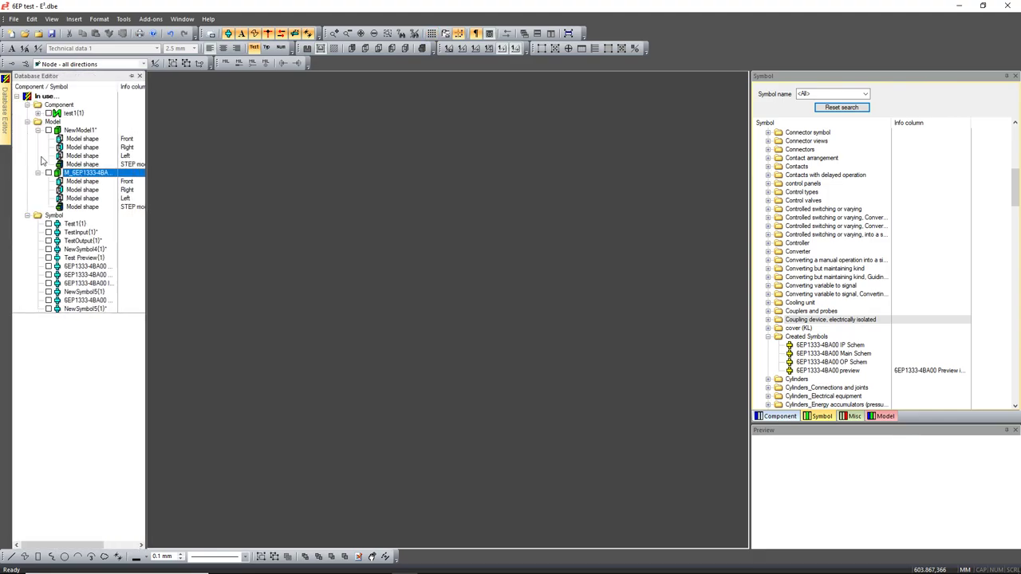
{"action": "double_click", "coordinate": [51, 173]}
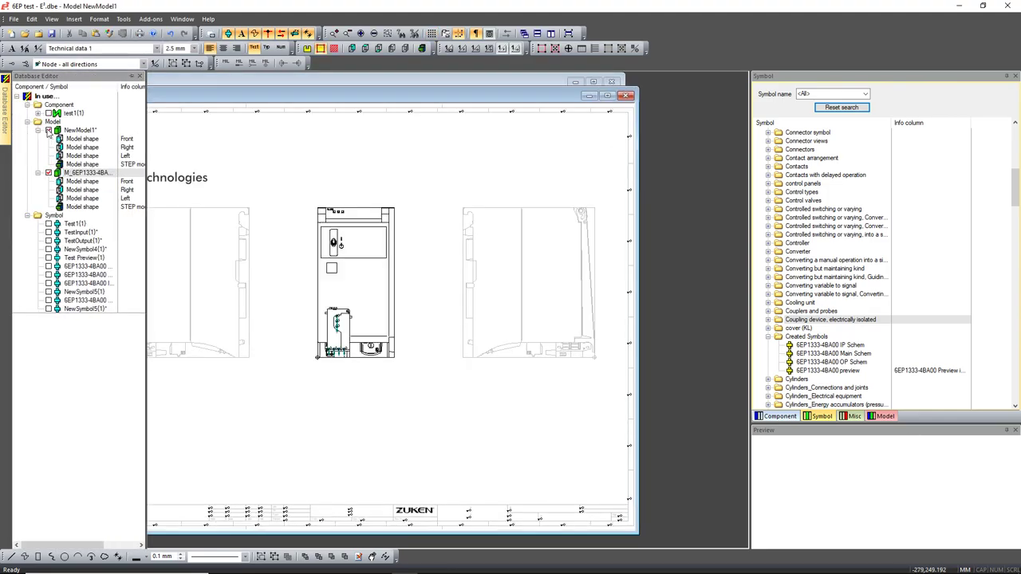
{"action": "middle_click_drag", "start_coordinate": [280, 330], "coordinate": [408, 389]}
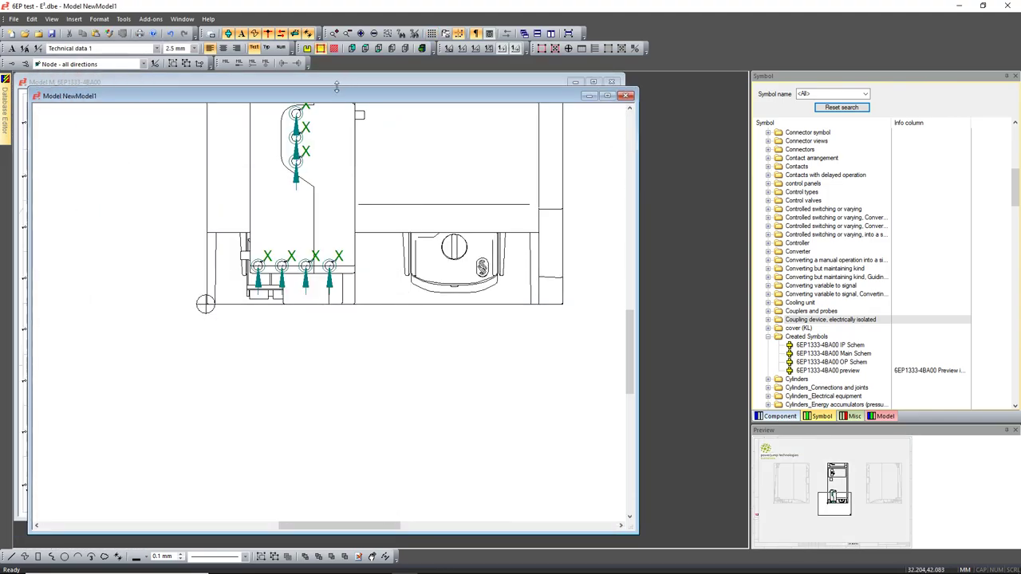
{"action": "mouse_move", "coordinate": [338, 96]}
{"action": "left_mouse_down"}
{"action": "mouse_move", "coordinate": [369, 221]}
{"action": "mouse_move", "coordinate": [358, 405]}
{"action": "left_mouse_up"}
{"action": "middle_click_drag", "start_coordinate": [285, 317], "coordinate": [370, 390]}
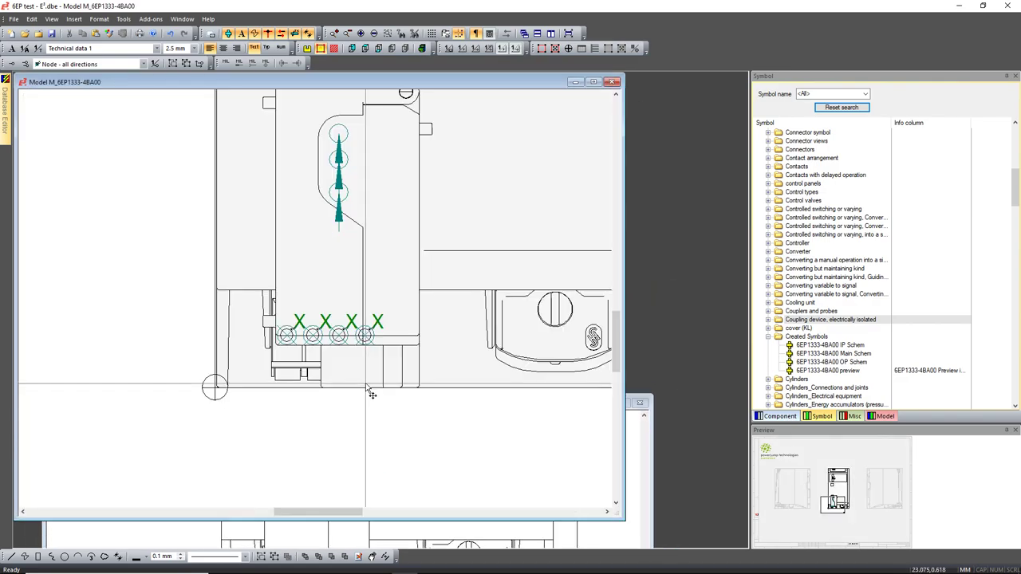
{"action": "left_click", "coordinate": [537, 34]}
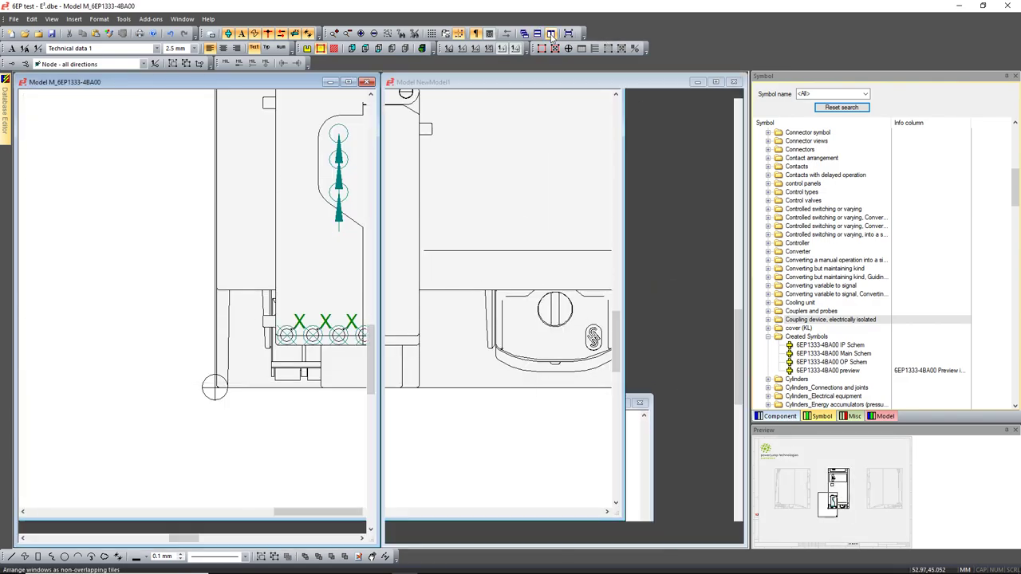
{"action": "left_click", "coordinate": [537, 33]}
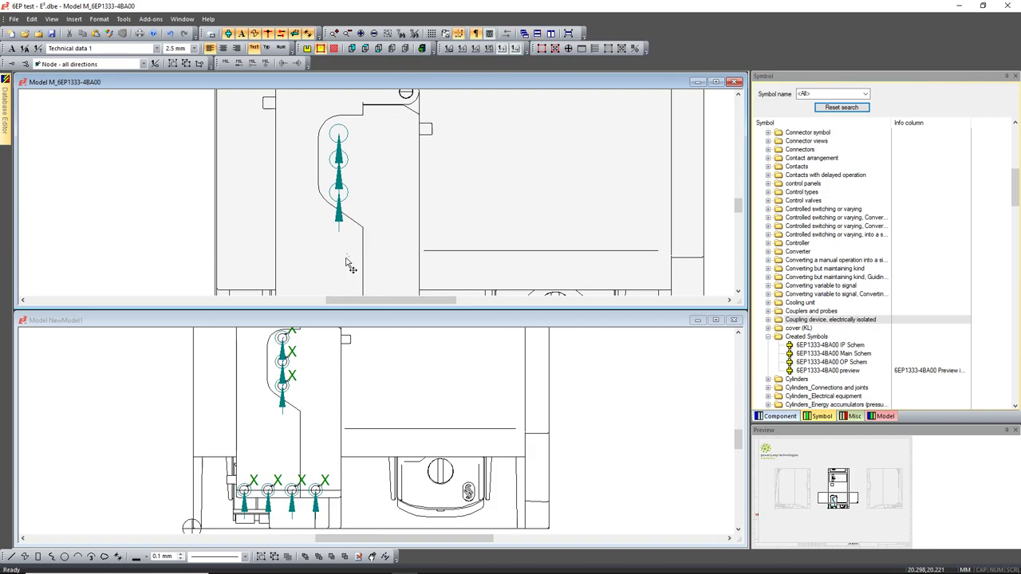
- Shift the fourth and third nodes of M_6EP1333-4BA00's lower row, with their circles, about 2 mm to the right
{"action": "scroll", "coordinate": [341, 232], "scroll_direction": "down", "scroll_amount": 3}
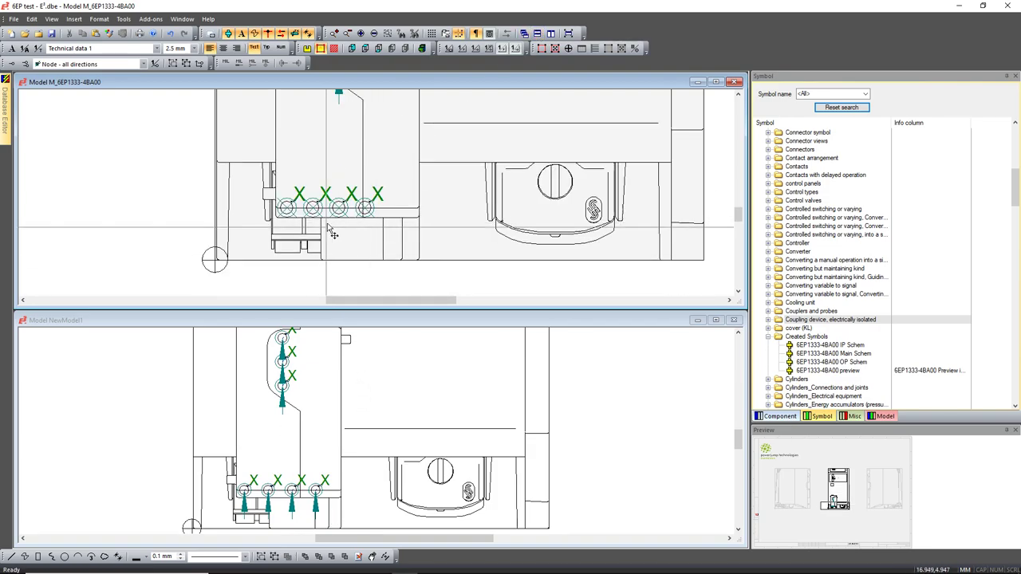
{"action": "scroll", "coordinate": [362, 237], "scroll_direction": "up", "scroll_amount": 3}
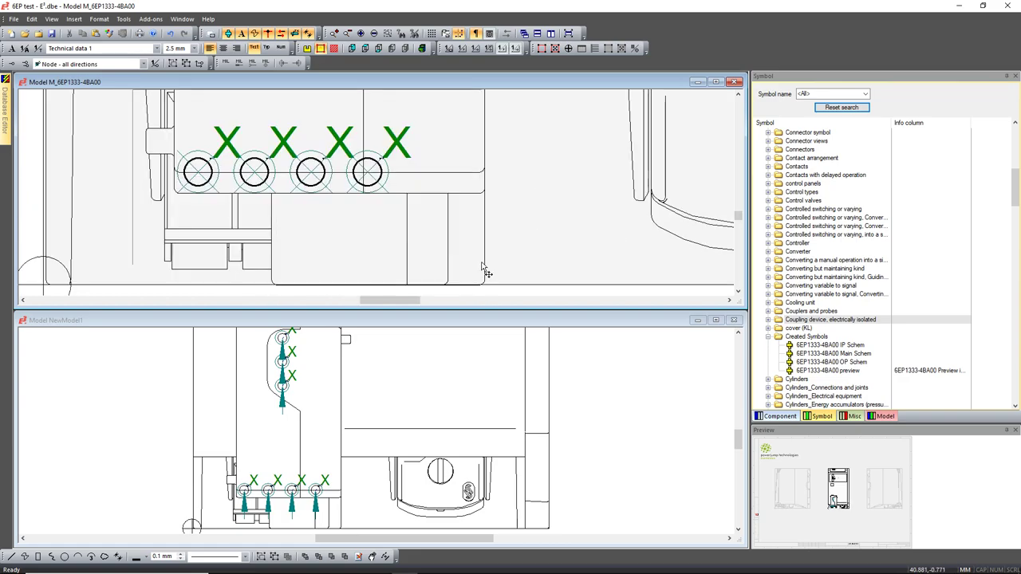
{"action": "left_click", "coordinate": [368, 173]}
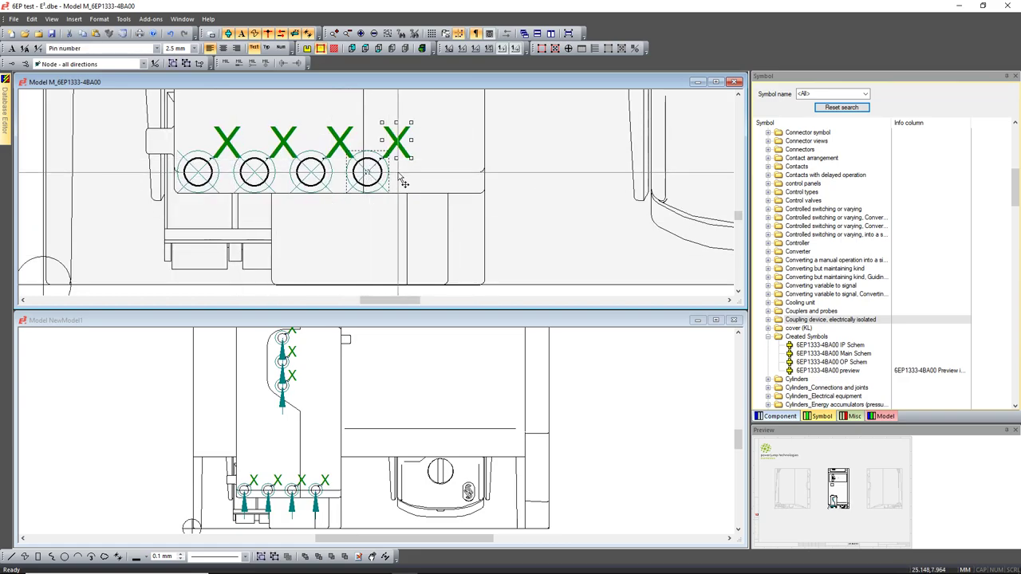
{"action": "left_click_drag", "start_coordinate": [373, 177], "coordinate": [398, 158]}
{"action": "left_click", "coordinate": [370, 157]}
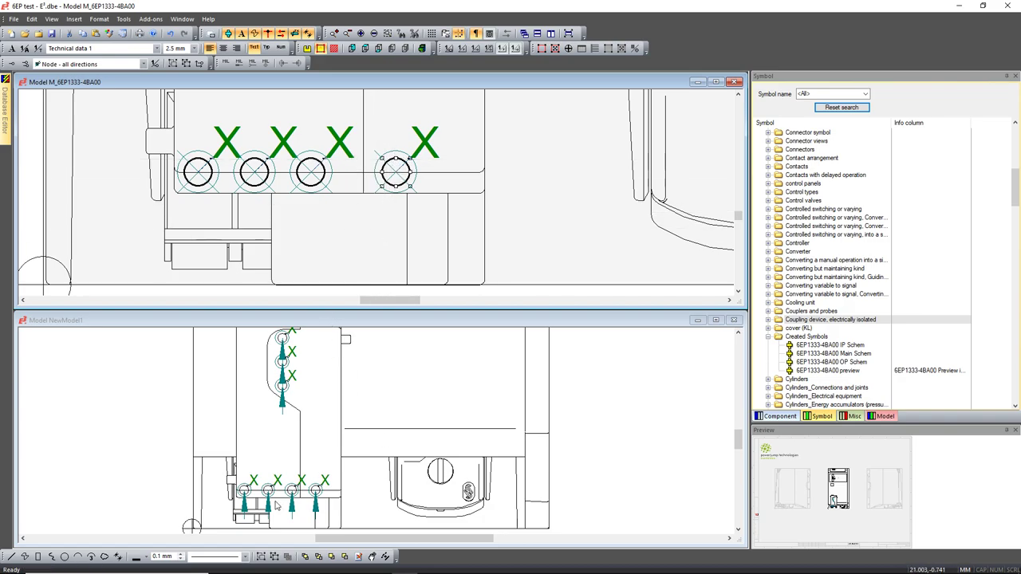
{"action": "left_click", "coordinate": [311, 172]}
{"action": "left_click_drag", "start_coordinate": [315, 179], "coordinate": [341, 180]}
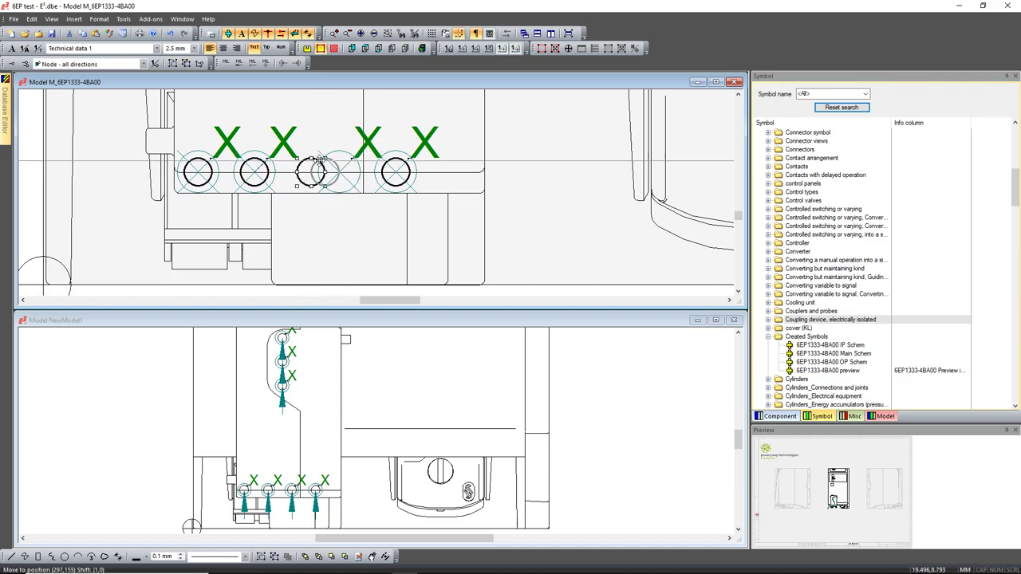
- Shift the second node of the lower row with its circle about 1 mm to the right
{"action": "left_click", "coordinate": [254, 173]}
{"action": "mouse_move", "coordinate": [254, 173]}
{"action": "left_mouse_down"}
{"action": "mouse_move", "coordinate": [268, 174]}
{"action": "mouse_move", "coordinate": [259, 180]}
{"action": "left_mouse_up"}
{"action": "left_click", "coordinate": [241, 175]}
{"action": "left_click", "coordinate": [245, 178]}
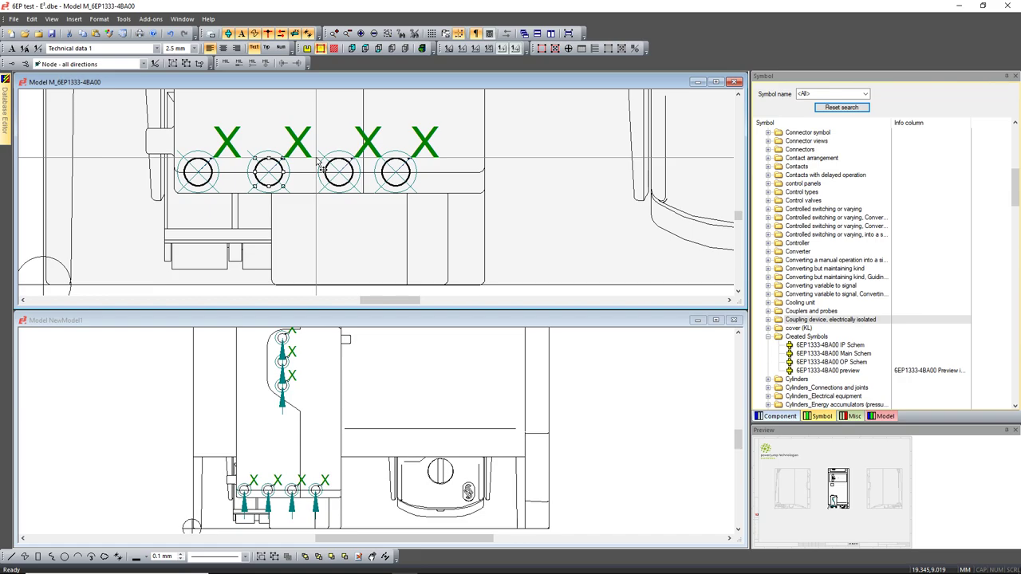
- Maximize the M_6EP1333-4BA00 model window and open its model properties
{"action": "left_click", "coordinate": [715, 82]}
{"action": "scroll", "coordinate": [415, 215], "scroll_direction": "up", "scroll_amount": 2}
{"action": "scroll", "coordinate": [402, 231], "scroll_direction": "down", "scroll_amount": 5, "text": "ctrl"}
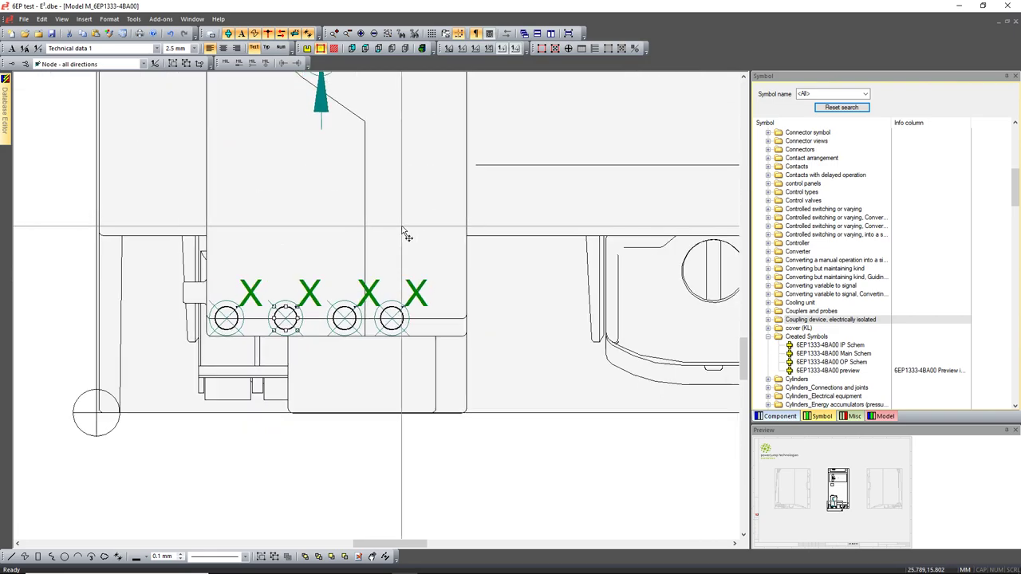
{"action": "scroll", "coordinate": [402, 231], "scroll_direction": "down", "scroll_amount": 1, "text": "ctrl"}
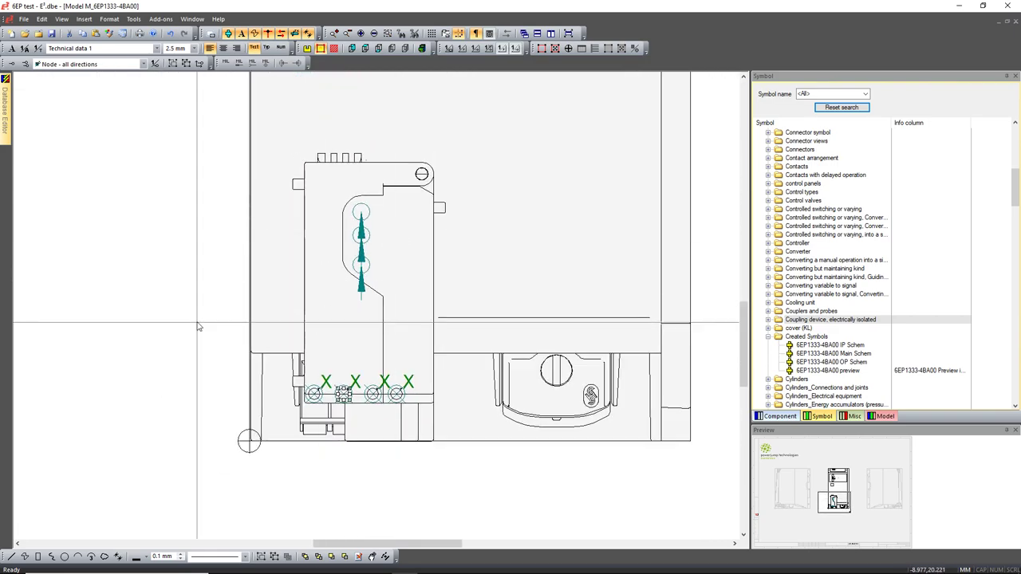
{"action": "right_click", "coordinate": [174, 232]}
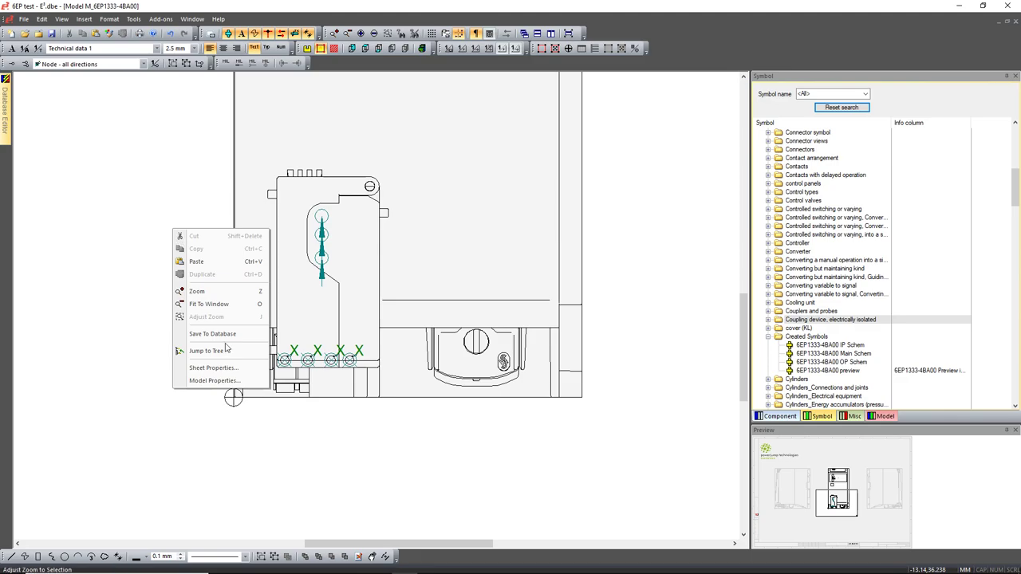
{"action": "left_click", "coordinate": [219, 381]}
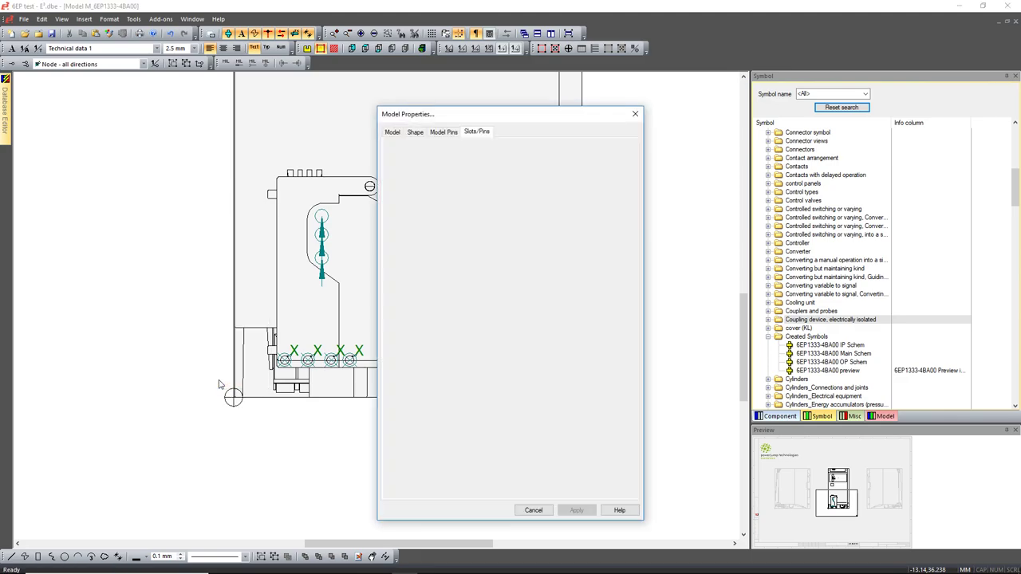
- Set the connection direction of all seven pins of M_6EP1333-4BA00 to bottom and apply it
{"action": "left_click", "coordinate": [438, 183]}
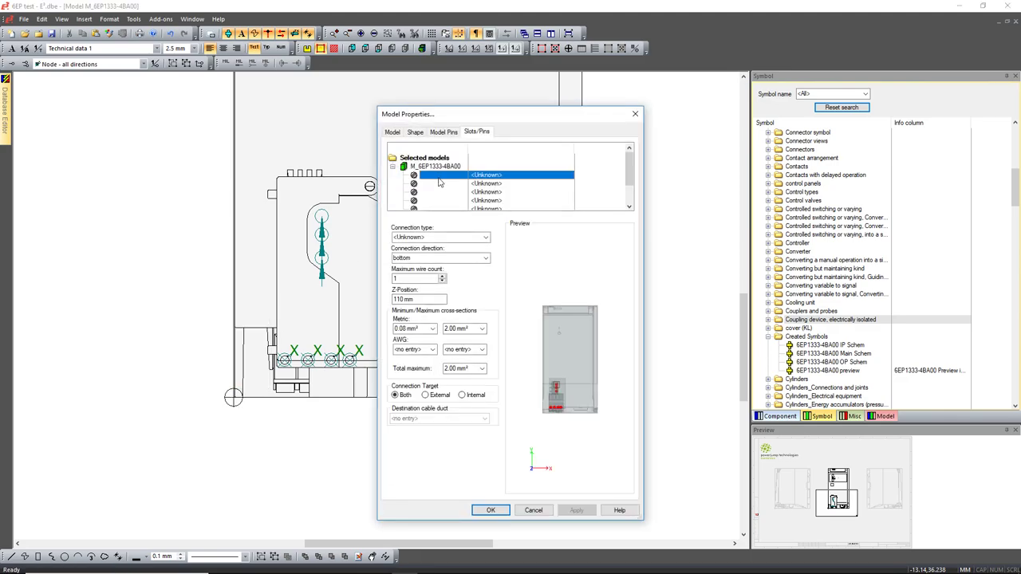
{"action": "scroll", "coordinate": [438, 183], "scroll_direction": "down", "scroll_amount": 1}
{"action": "left_click", "coordinate": [428, 205], "text": "shift"}
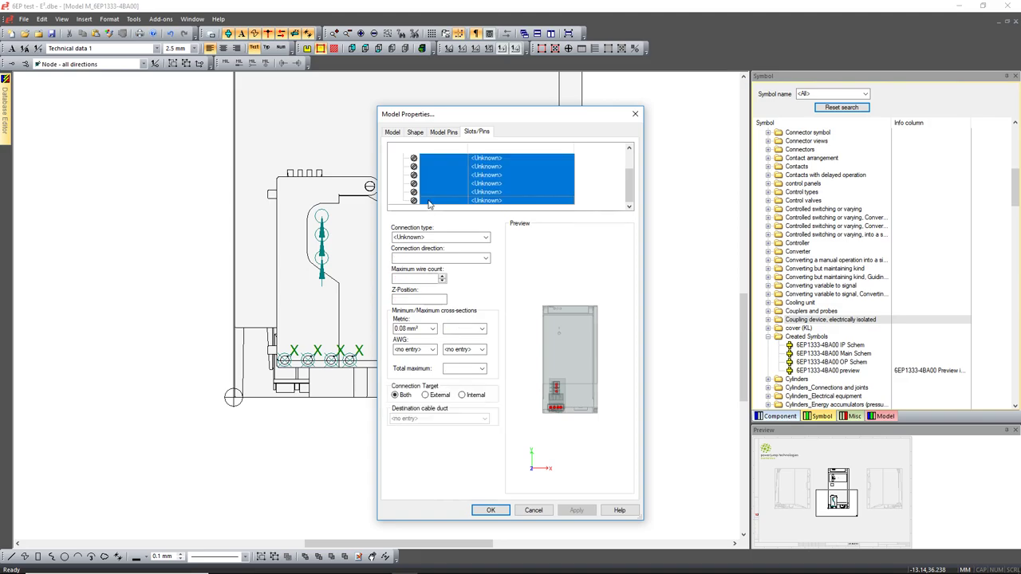
{"action": "left_click", "coordinate": [473, 255]}
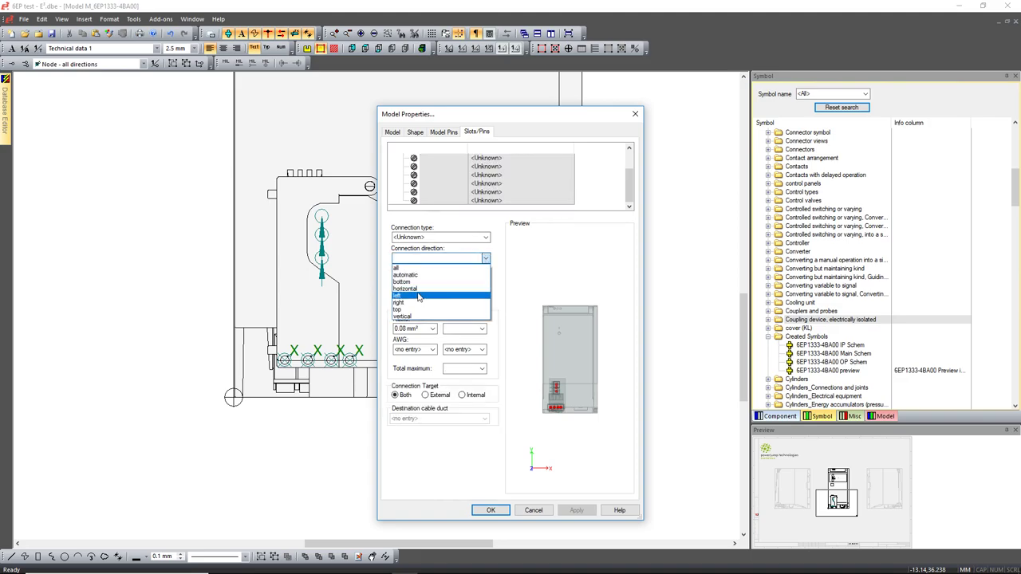
{"action": "left_click", "coordinate": [419, 282]}
{"action": "left_click", "coordinate": [577, 512]}
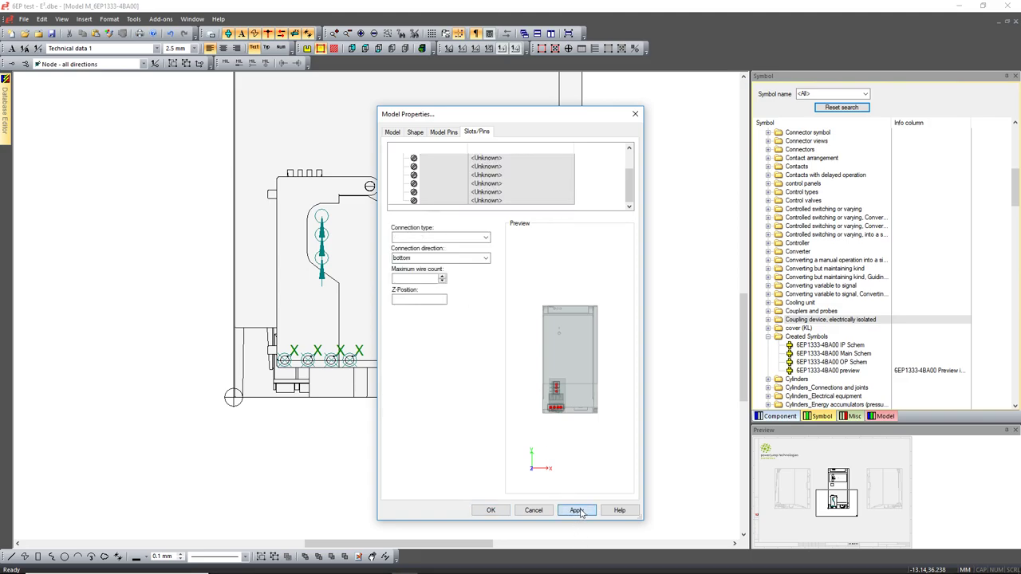
{"action": "left_click", "coordinate": [578, 511]}
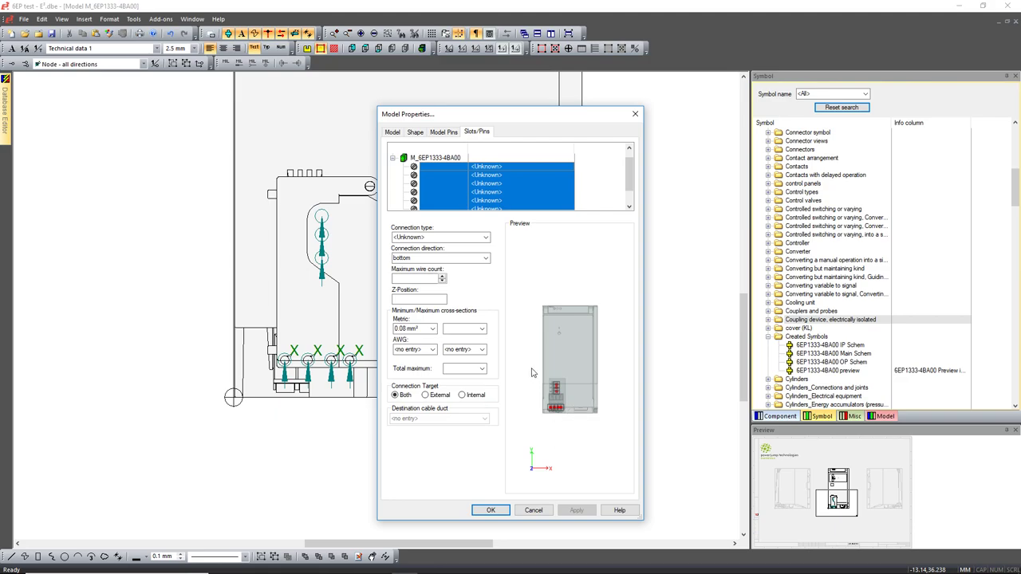
- Examine the pin positions and their depth on the device in the 3D preview from the front and from below
{"action": "left_click", "coordinate": [626, 453]}
{"action": "scroll", "coordinate": [626, 454], "scroll_direction": "up", "scroll_amount": 3}
{"action": "scroll", "coordinate": [560, 344], "scroll_direction": "down", "scroll_amount": 3}
{"action": "right_click_drag", "start_coordinate": [560, 345], "coordinate": [636, 322]}
{"action": "mouse_move", "coordinate": [556, 325]}
{"action": "left_mouse_down"}
{"action": "mouse_move", "coordinate": [546, 334]}
{"action": "mouse_move", "coordinate": [572, 316]}
{"action": "mouse_move", "coordinate": [556, 326]}
{"action": "mouse_move", "coordinate": [543, 318]}
{"action": "left_mouse_up"}
{"action": "scroll", "coordinate": [572, 318], "scroll_direction": "up", "scroll_amount": 3}
{"action": "right_click_drag", "start_coordinate": [543, 317], "coordinate": [570, 320]}
{"action": "left_click_drag", "start_coordinate": [519, 323], "coordinate": [567, 343]}
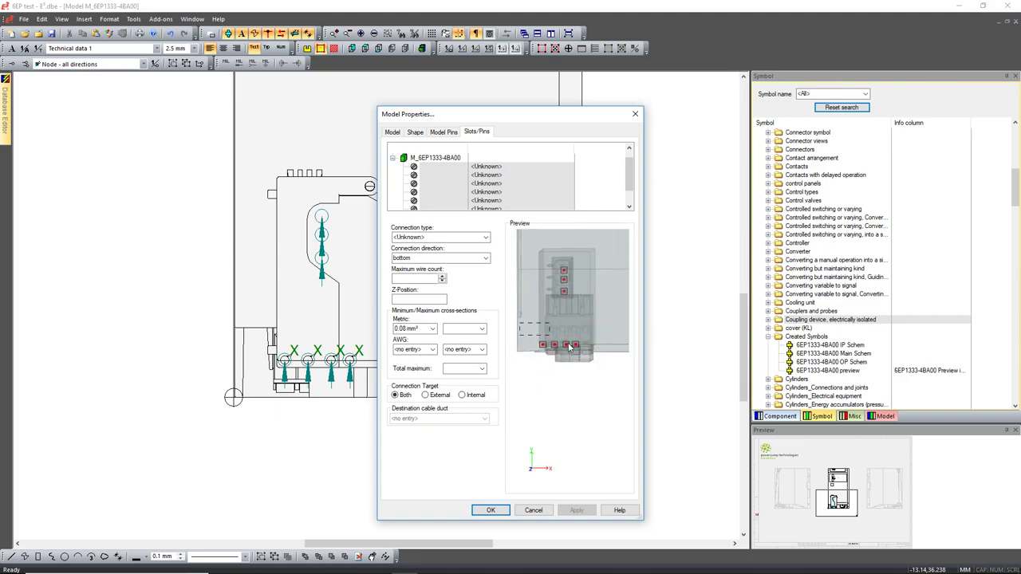
{"action": "left_click_drag", "start_coordinate": [622, 382], "coordinate": [623, 382]}
{"action": "scroll", "coordinate": [548, 355], "scroll_direction": "down", "scroll_amount": 4}
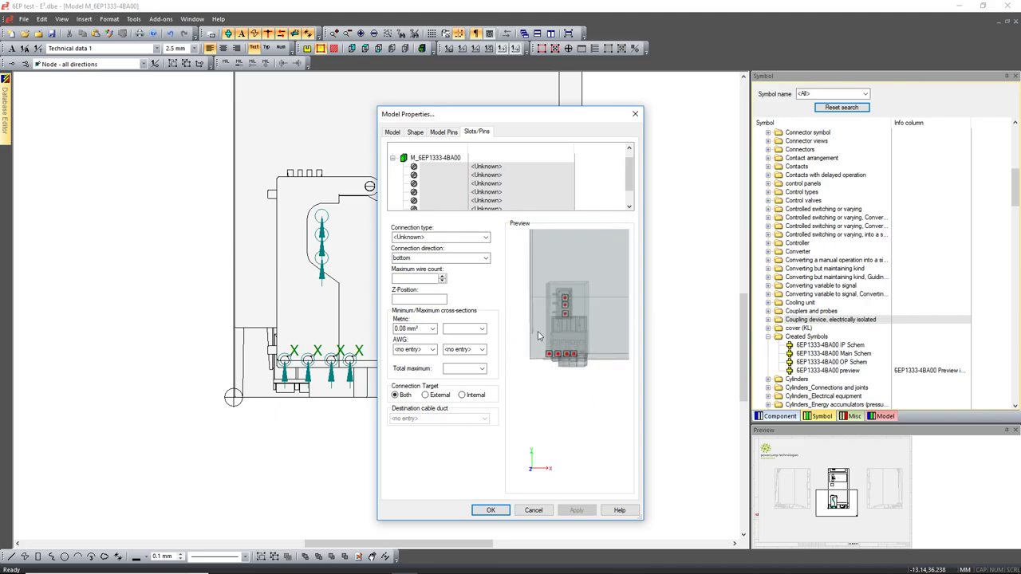
{"action": "middle_click_drag", "start_coordinate": [537, 331], "coordinate": [545, 305]}
{"action": "left_click_drag", "start_coordinate": [546, 309], "coordinate": [568, 278]}
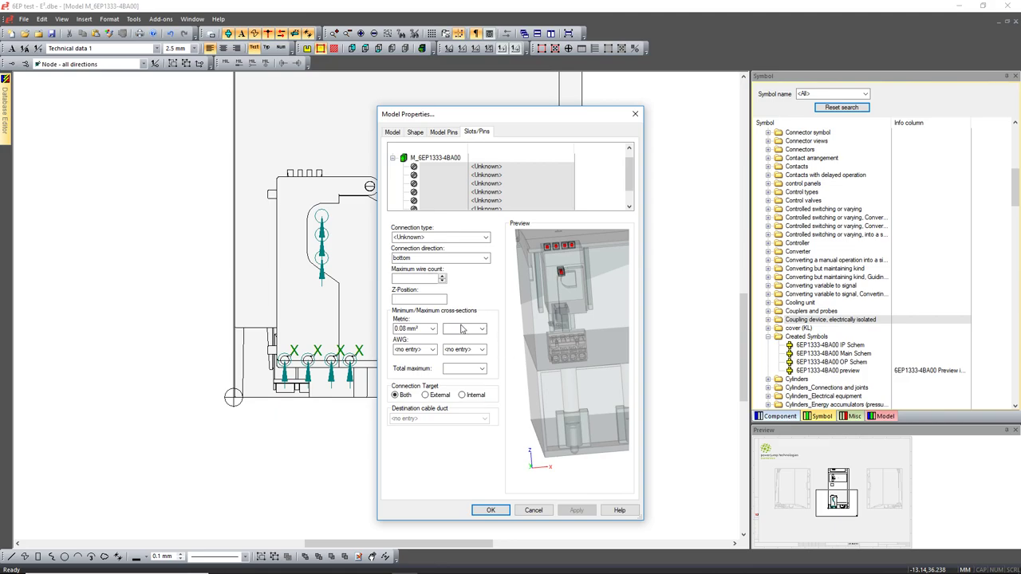
- Set the Z-position of the four lower-row pins to 78 mm, apply it and check their depth in the 3D preview
{"action": "scroll", "coordinate": [428, 202], "scroll_direction": "down", "scroll_amount": 1}
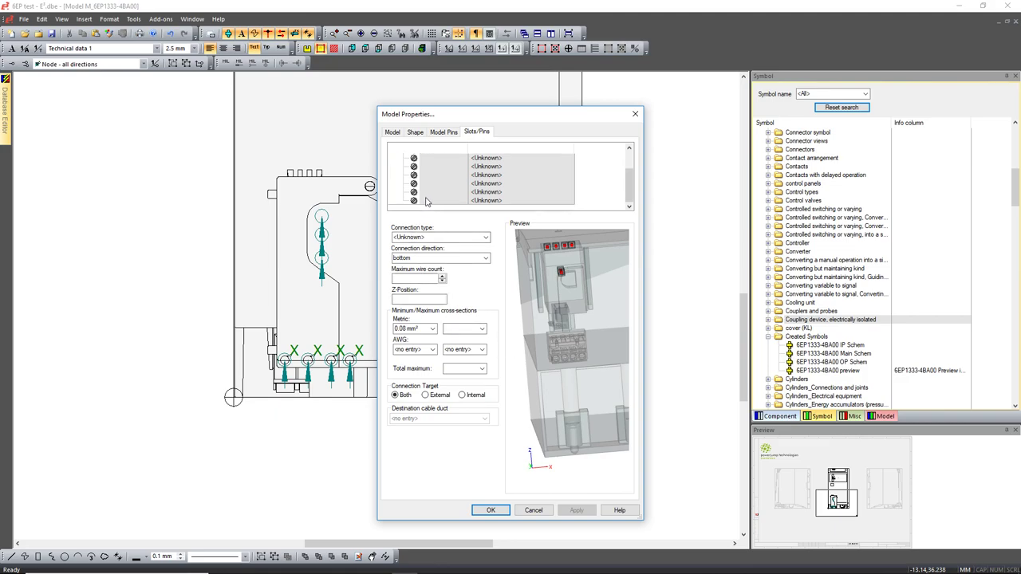
{"action": "left_click", "coordinate": [425, 201]}
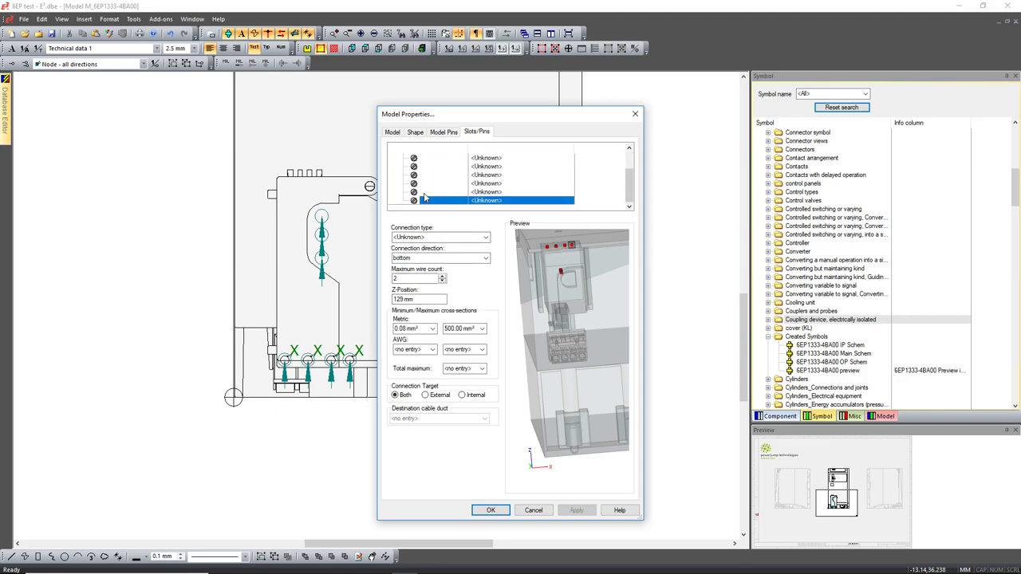
{"action": "left_click_drag", "start_coordinate": [425, 198], "coordinate": [425, 174]}
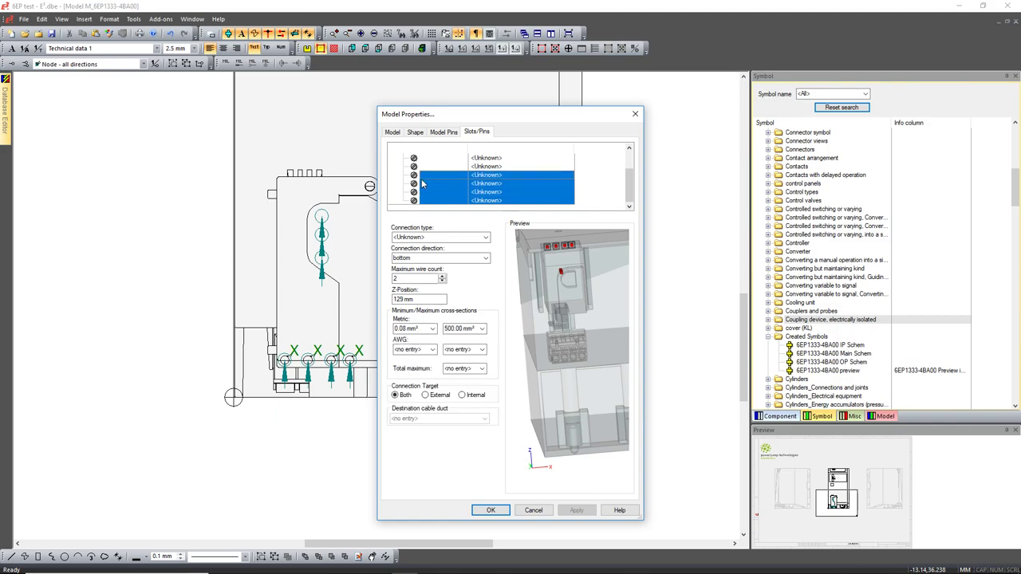
{"action": "double_click", "coordinate": [414, 298]}
{"action": "type", "text": "78"}
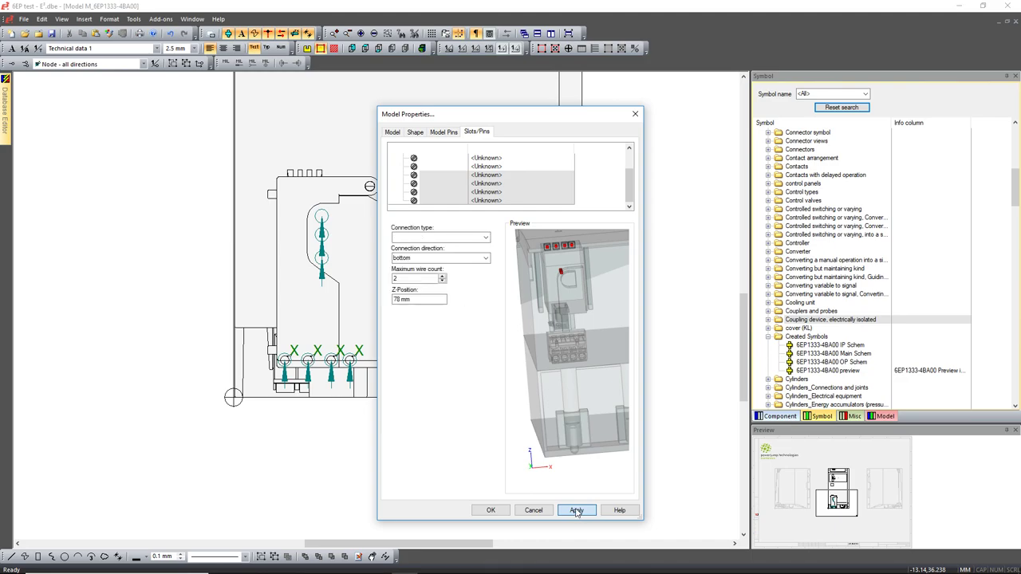
{"action": "left_click", "coordinate": [577, 511]}
{"action": "left_click_drag", "start_coordinate": [586, 459], "coordinate": [567, 417]}
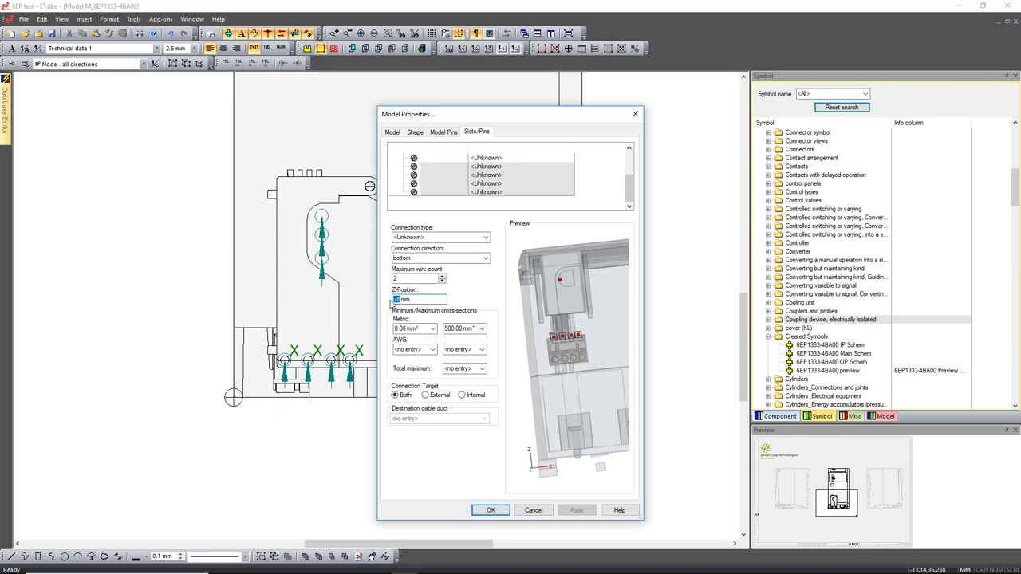
- Set the Z-position of the four lower-row pins to 65 mm and apply it
{"action": "type", "text": "65"}
{"action": "left_click", "coordinate": [578, 509]}
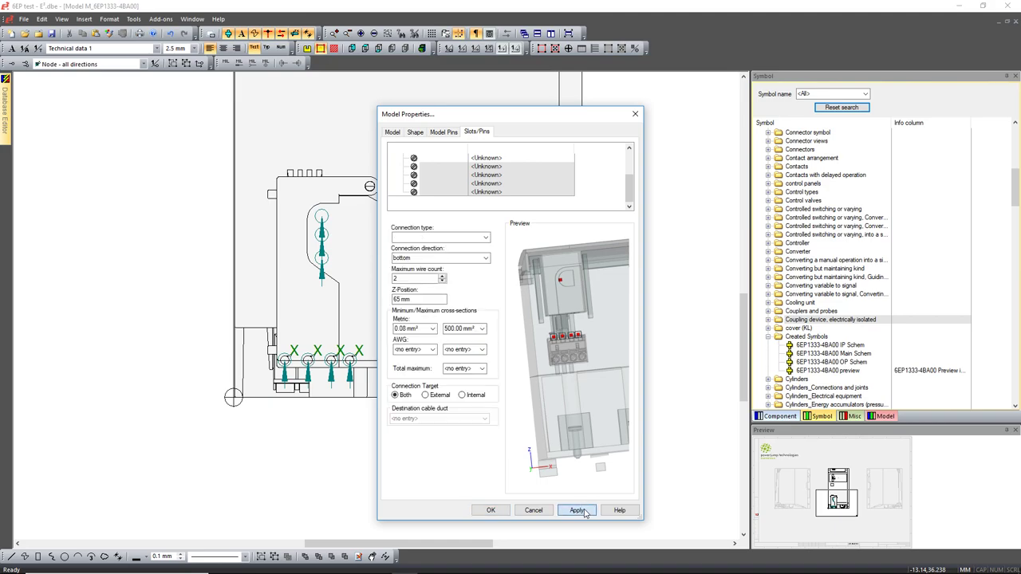
{"action": "scroll", "coordinate": [569, 381], "scroll_direction": "up", "scroll_amount": 5}
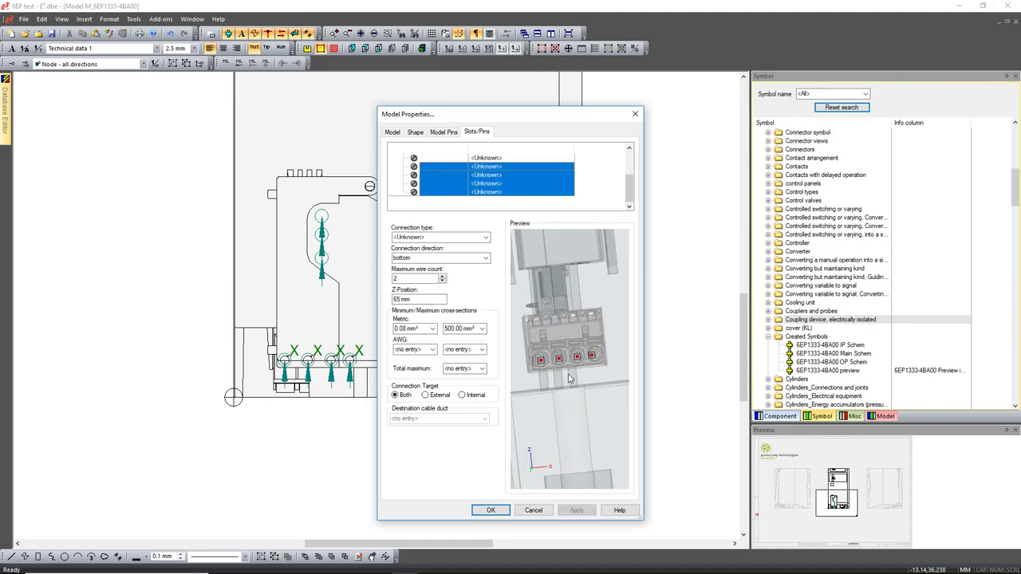
{"action": "scroll", "coordinate": [569, 381], "scroll_direction": "down", "scroll_amount": 2}
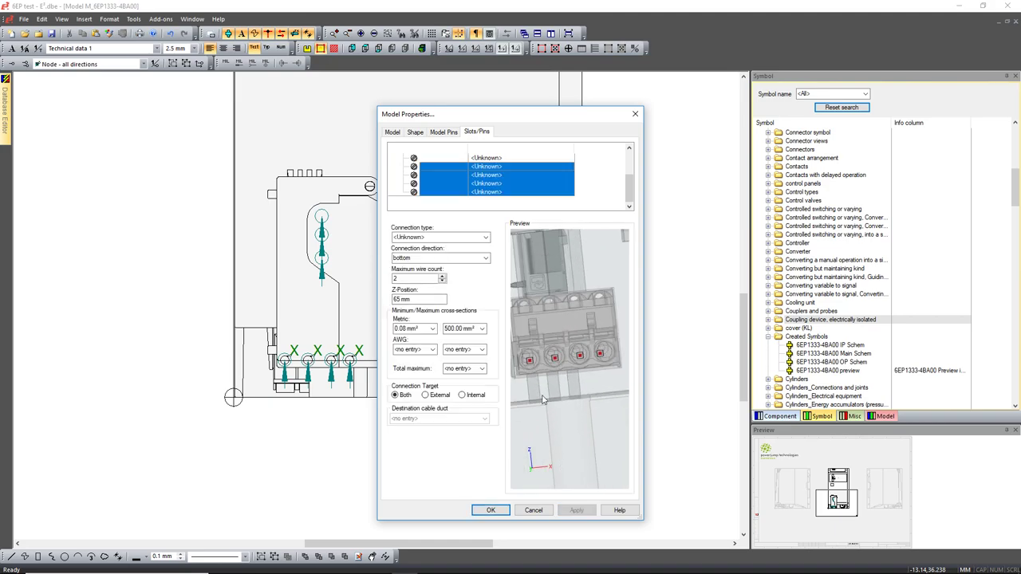
- Examine the depth of the lower-row pins inside the terminal block in the 3D preview, from the side and at an angle
{"action": "left_click", "coordinate": [404, 300]}
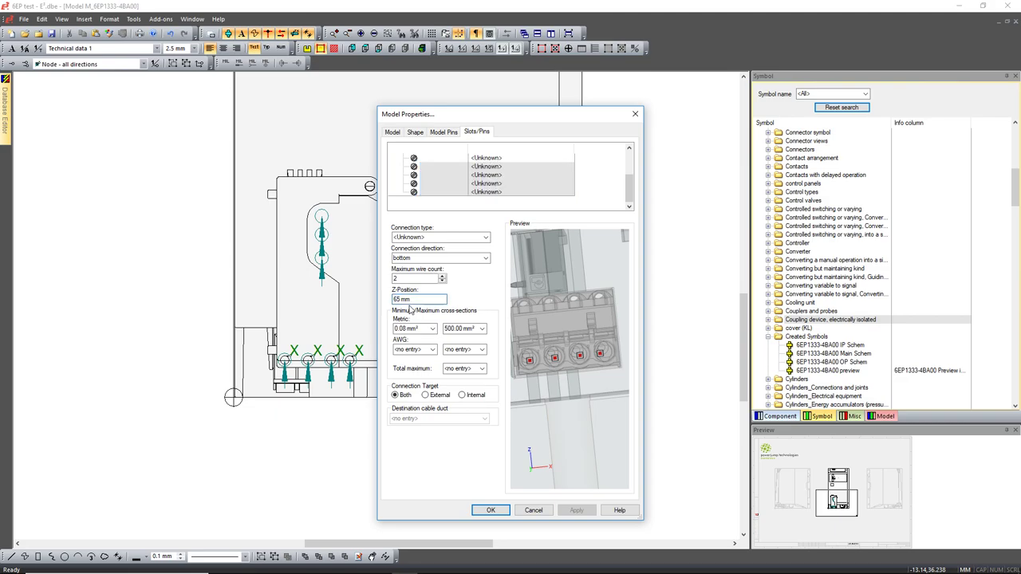
{"action": "left_click_drag", "start_coordinate": [582, 408], "coordinate": [606, 402]}
{"action": "scroll", "coordinate": [543, 347], "scroll_direction": "down", "scroll_amount": 3}
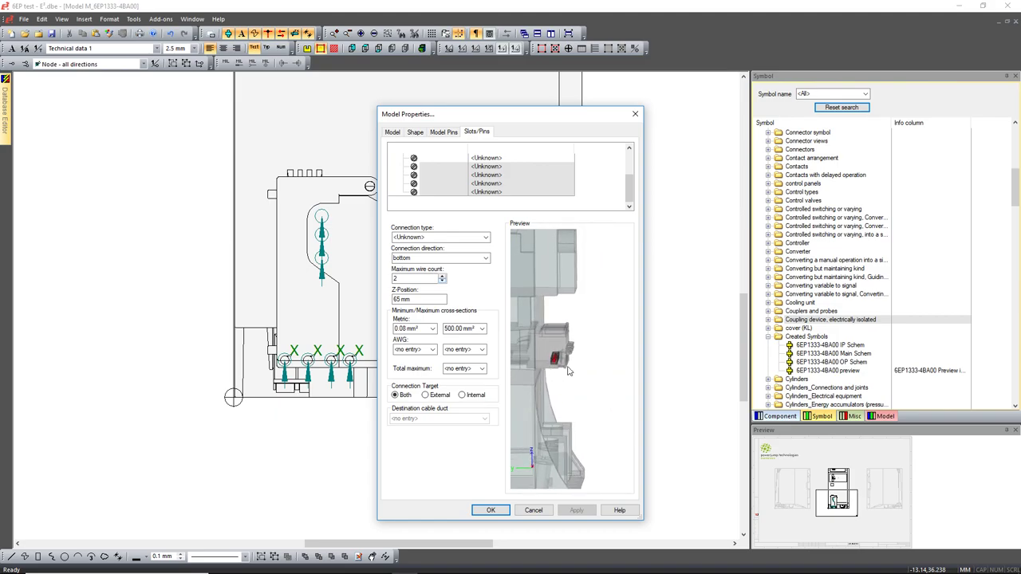
{"action": "mouse_move", "coordinate": [557, 380]}
{"action": "left_mouse_down"}
{"action": "mouse_move", "coordinate": [569, 364]}
{"action": "mouse_move", "coordinate": [561, 391]}
{"action": "left_mouse_up"}
{"action": "right_click_drag", "start_coordinate": [561, 391], "coordinate": [603, 388]}
{"action": "left_click_drag", "start_coordinate": [558, 390], "coordinate": [586, 331]}
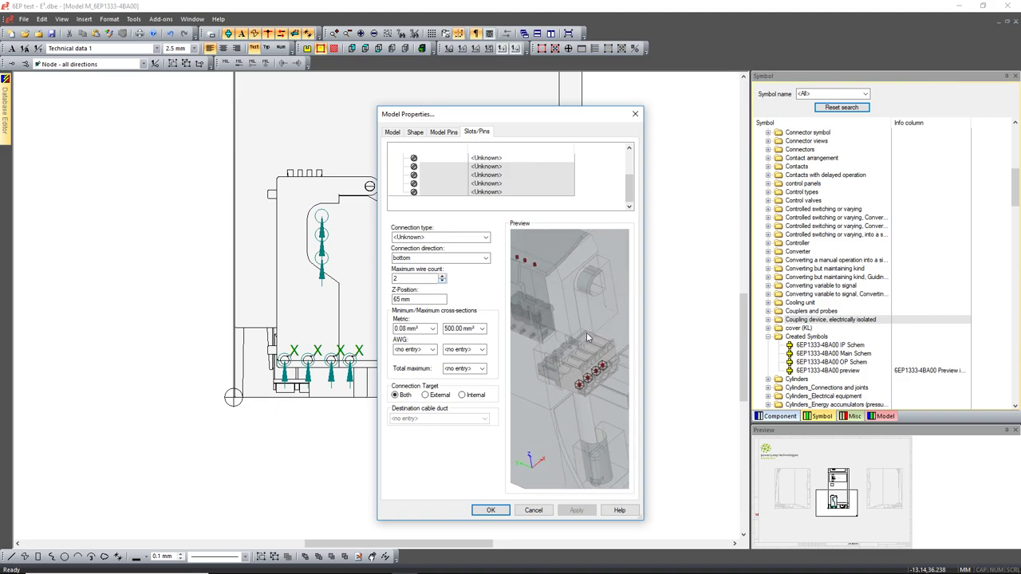
{"action": "scroll", "coordinate": [585, 334], "scroll_direction": "down", "scroll_amount": 3}
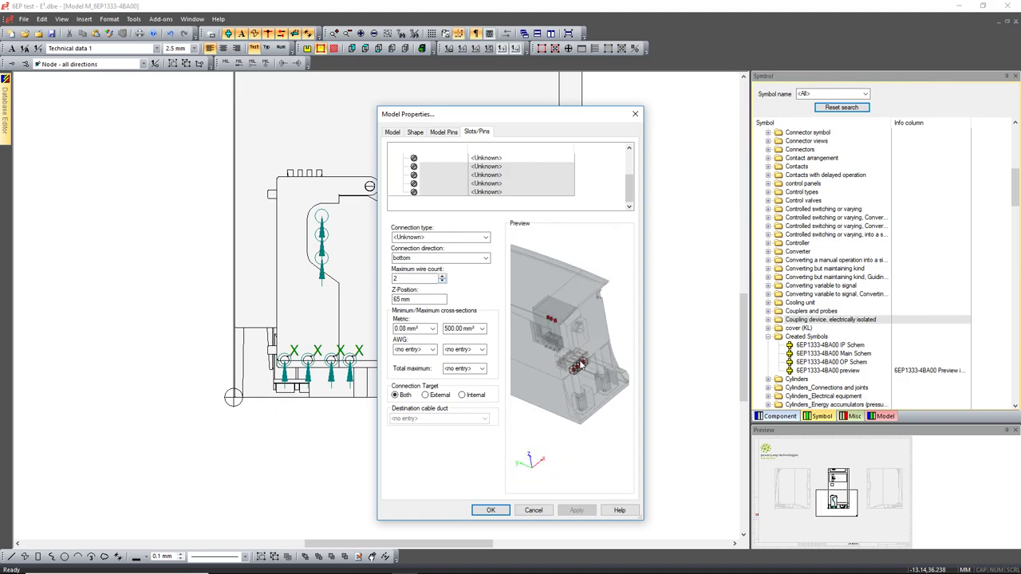
- Set the metric cross-section of the four lower-row pins to a minimum of 0.80 mm² and a maximum of 2.00 mm²
{"action": "left_click", "coordinate": [480, 328]}
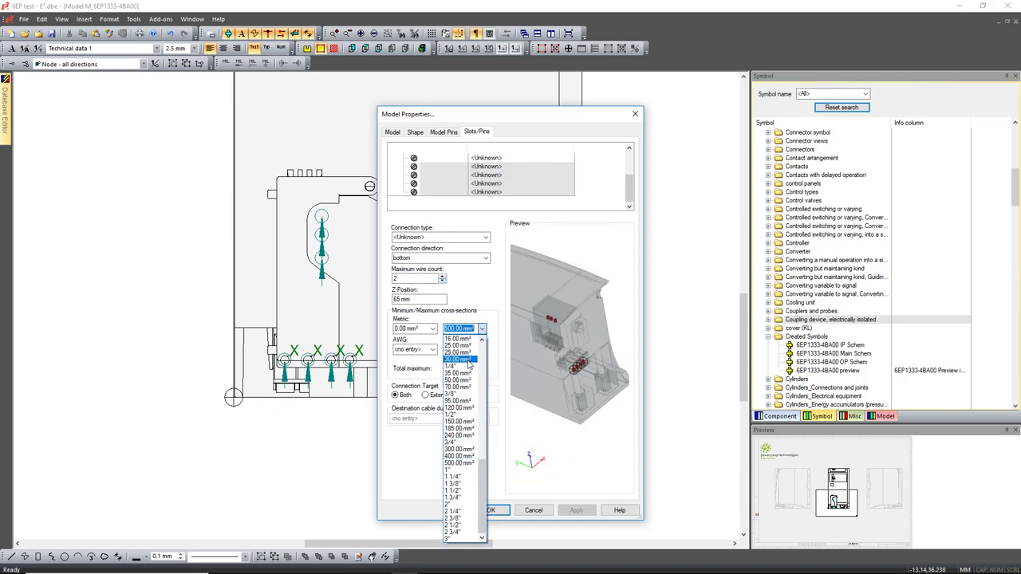
{"action": "scroll", "coordinate": [469, 369], "scroll_direction": "up", "scroll_amount": 3}
{"action": "scroll", "coordinate": [469, 368], "scroll_direction": "up", "scroll_amount": 3}
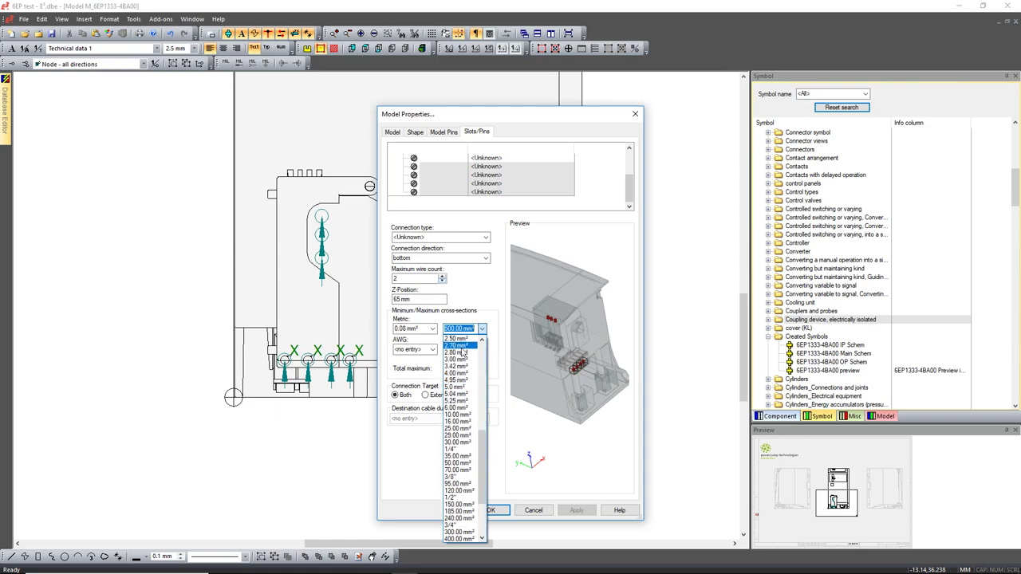
{"action": "left_click", "coordinate": [467, 355]}
{"action": "left_click", "coordinate": [432, 329]}
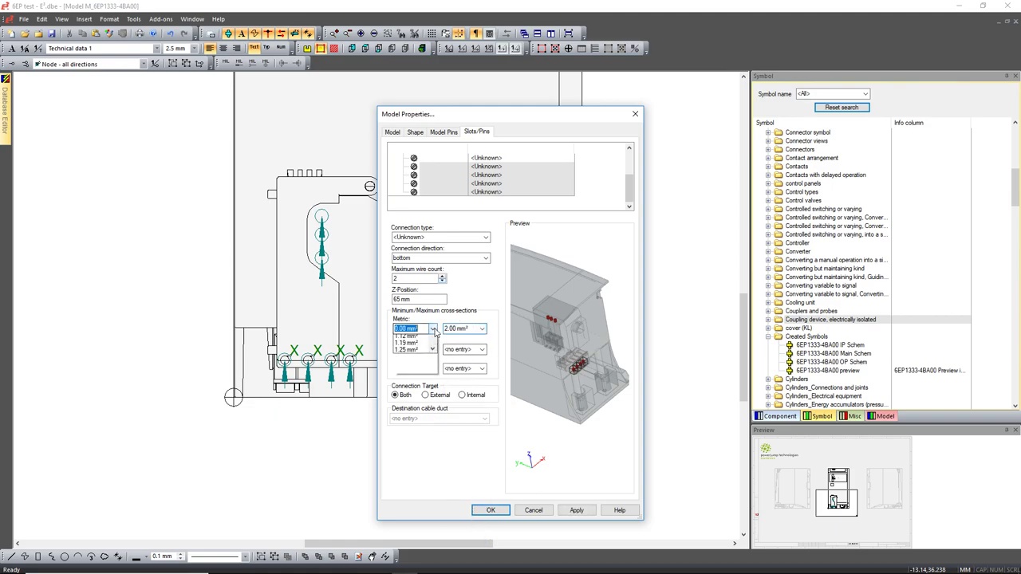
{"action": "scroll", "coordinate": [414, 478], "scroll_direction": "down", "scroll_amount": 1}
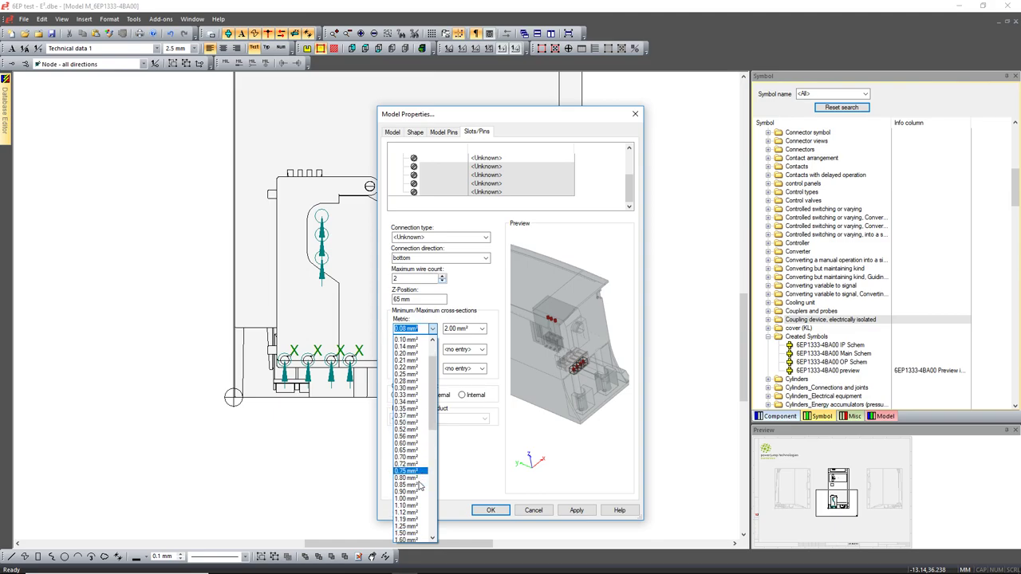
{"action": "left_click", "coordinate": [412, 477]}
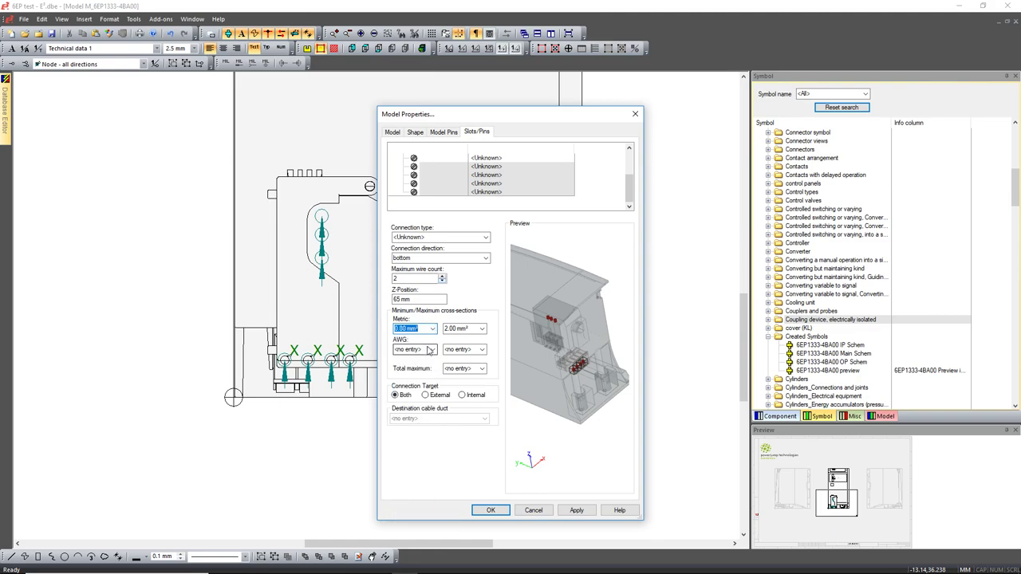
- Set the total maximum cross-section of the lower-row pins to 2.00 mm² and their maximum wire count to 1
{"action": "left_click", "coordinate": [481, 369]}
{"action": "scroll", "coordinate": [463, 303], "scroll_direction": "up", "scroll_amount": 2}
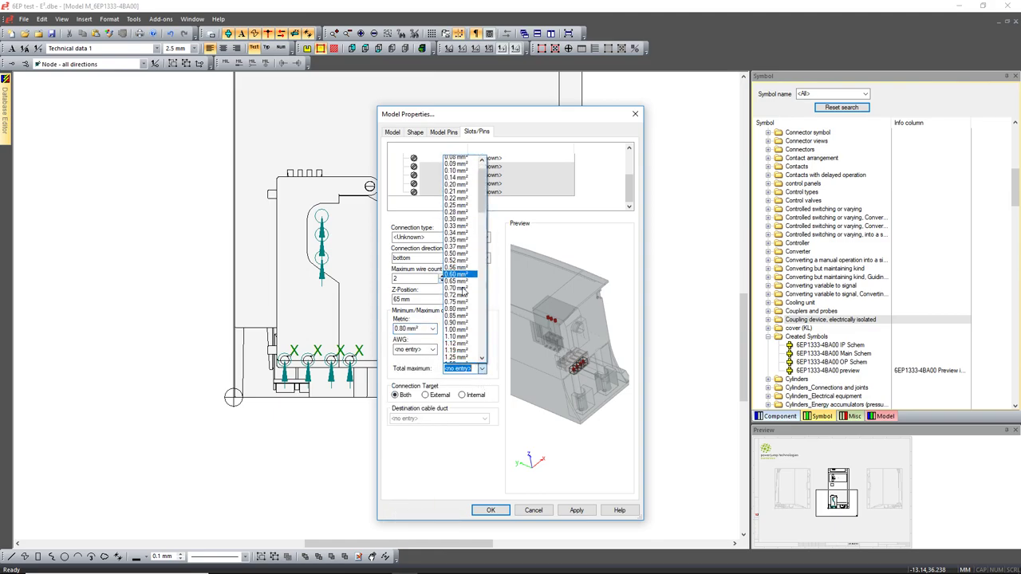
{"action": "scroll", "coordinate": [466, 341], "scroll_direction": "down", "scroll_amount": 3}
{"action": "left_click", "coordinate": [464, 338]}
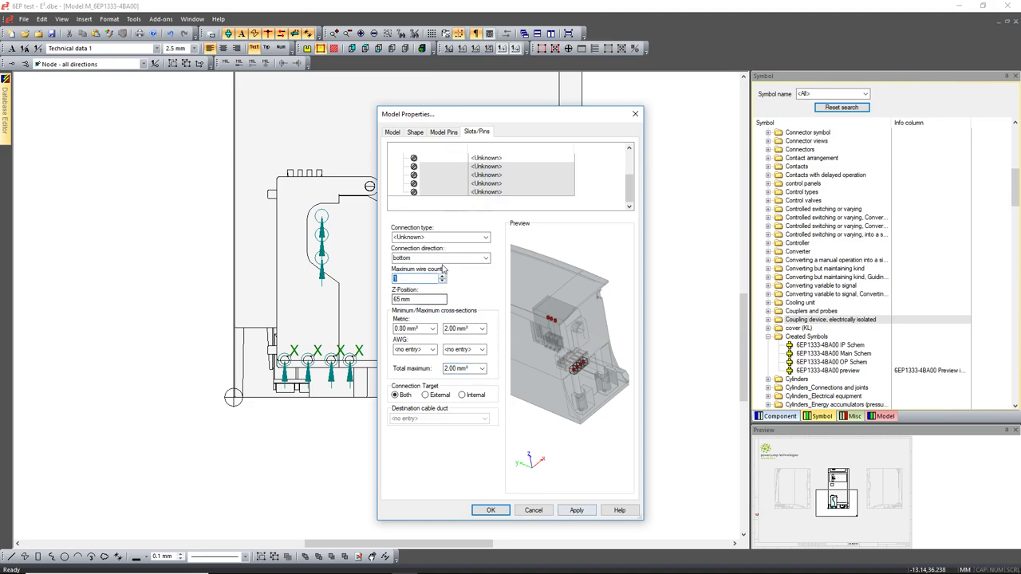
- Assign the CageClamp general connection type to the four lower-row pins, apply it and close the model properties
{"action": "left_click", "coordinate": [486, 238]}
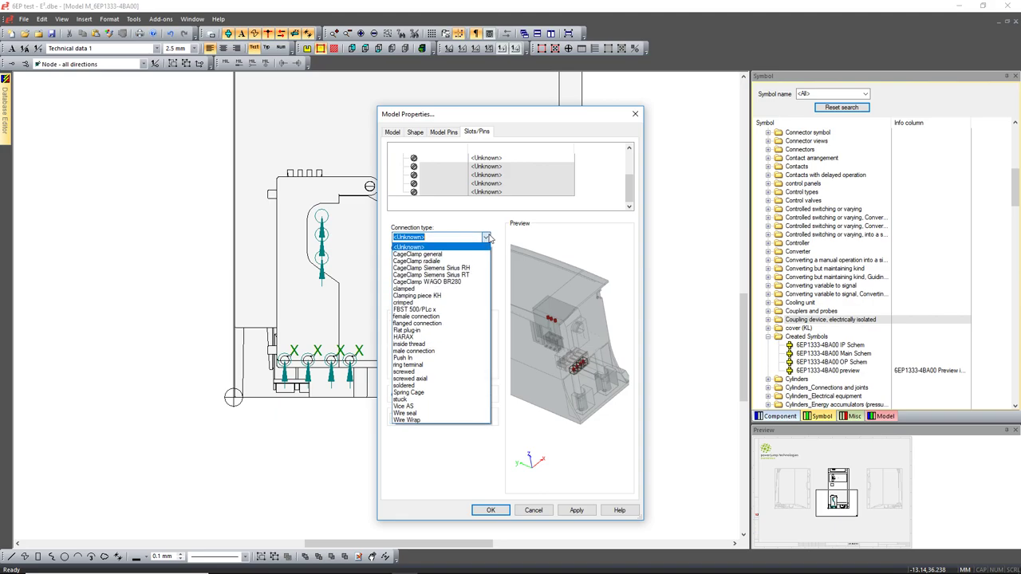
{"action": "left_click", "coordinate": [451, 255]}
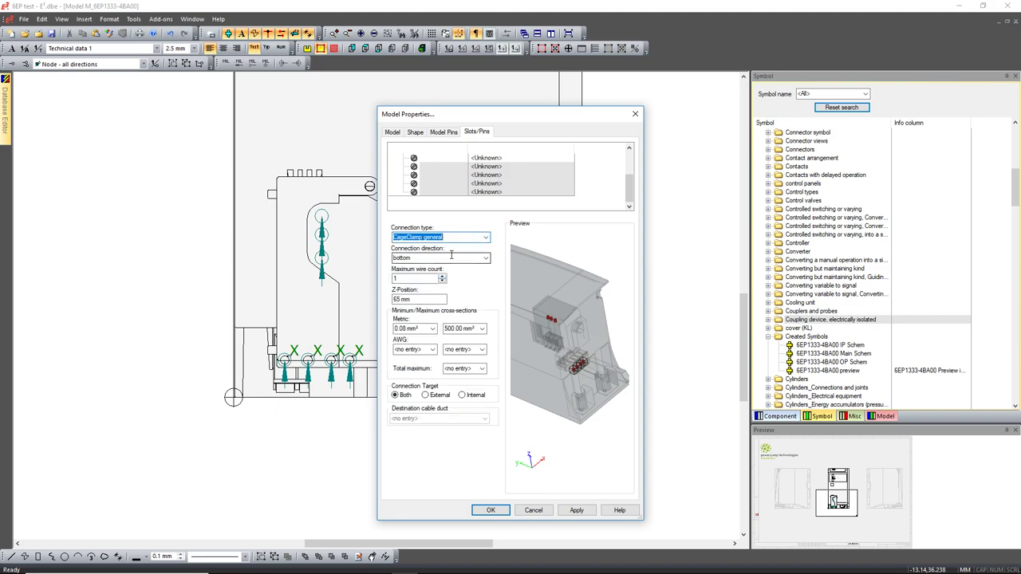
{"action": "left_click", "coordinate": [575, 511]}
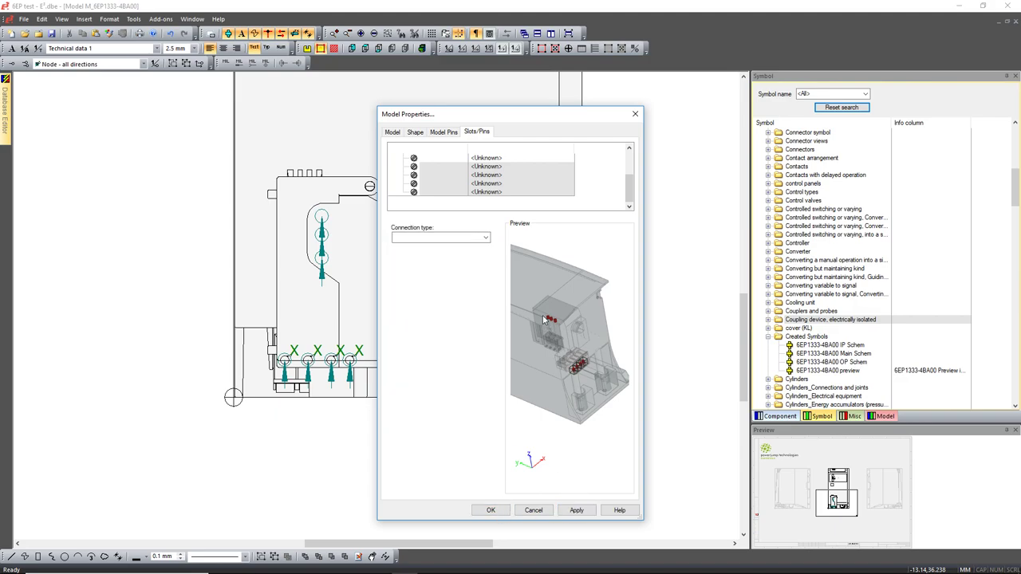
{"action": "key", "text": "Return"}
- Reopen the model properties of M_6EP1333-4BA00 and show its shape settings
{"action": "scroll", "coordinate": [209, 292], "scroll_direction": "down", "scroll_amount": 2}
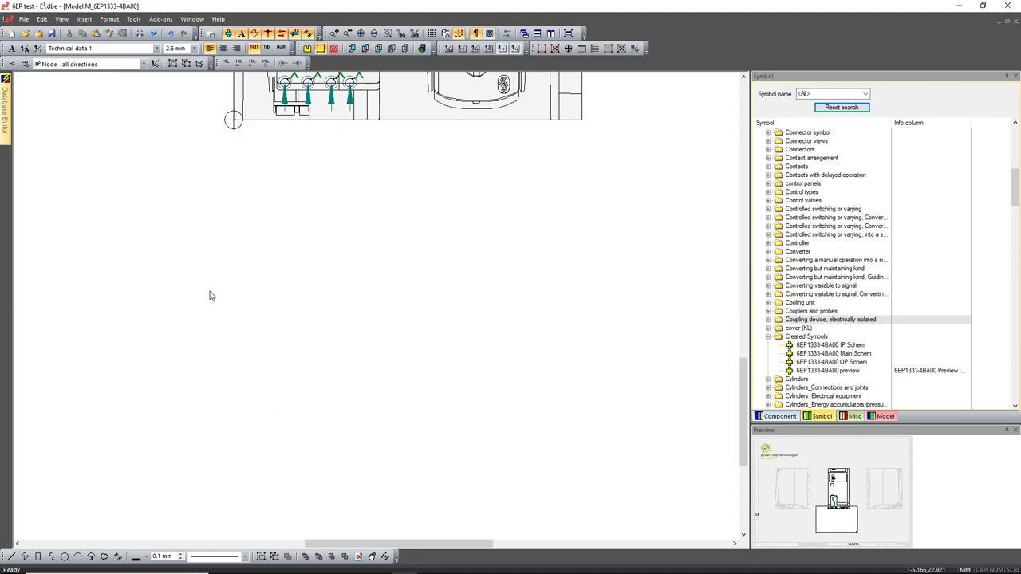
{"action": "scroll", "coordinate": [196, 291], "scroll_direction": "up", "scroll_amount": 4}
{"action": "scroll", "coordinate": [194, 287], "scroll_direction": "down", "scroll_amount": 3}
{"action": "scroll", "coordinate": [191, 291], "scroll_direction": "down", "scroll_amount": 3, "text": "ctrl"}
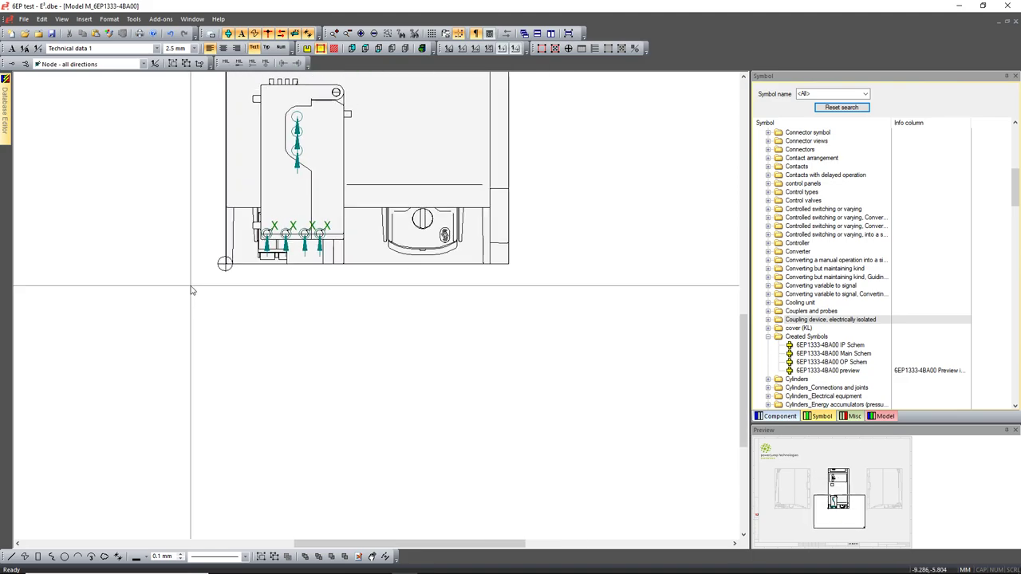
{"action": "scroll", "coordinate": [145, 262], "scroll_direction": "up", "scroll_amount": 2}
{"action": "scroll", "coordinate": [144, 264], "scroll_direction": "down", "scroll_amount": 2, "text": "ctrl"}
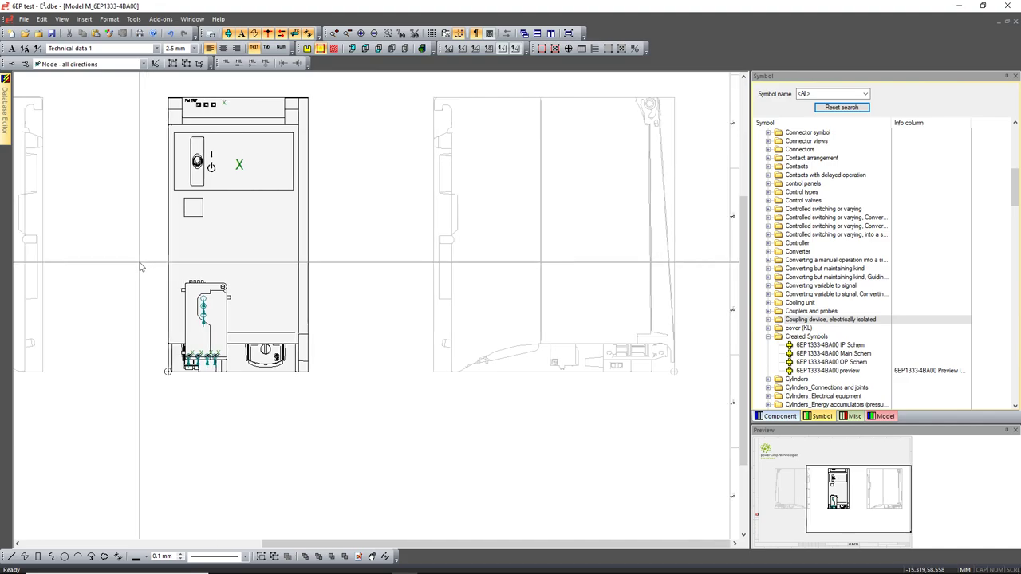
{"action": "scroll", "coordinate": [145, 268], "scroll_direction": "left", "scroll_amount": 2}
{"action": "scroll", "coordinate": [148, 266], "scroll_direction": "right", "scroll_amount": 1}
{"action": "scroll", "coordinate": [236, 252], "scroll_direction": "down", "scroll_amount": 2, "text": "ctrl"}
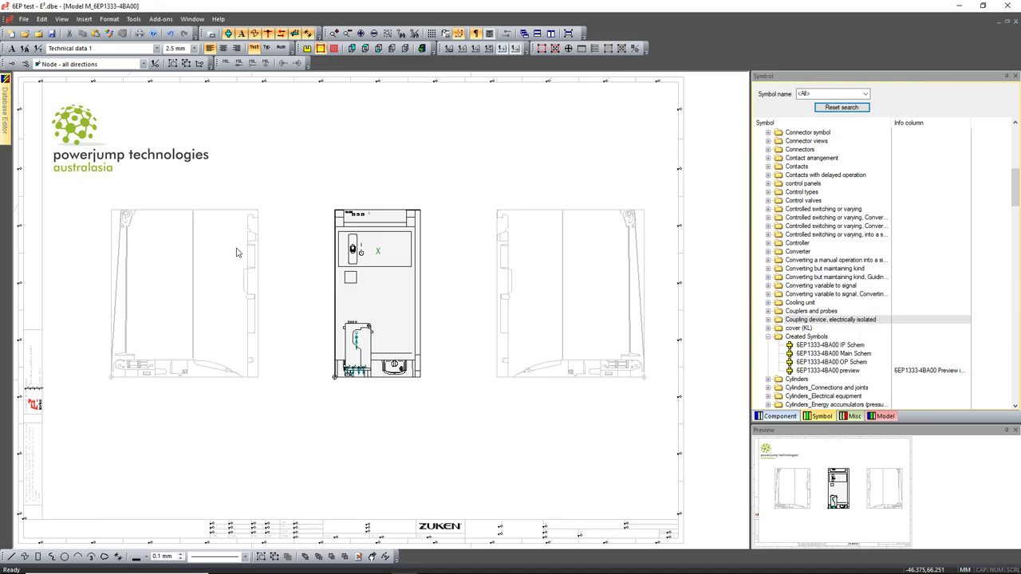
{"action": "right_click", "coordinate": [303, 204]}
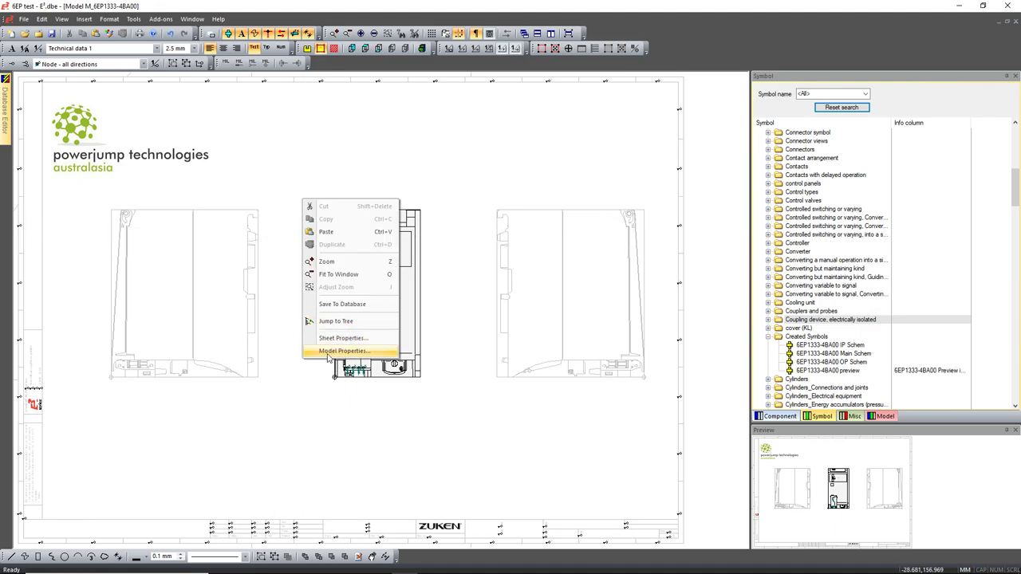
{"action": "left_click", "coordinate": [342, 351]}
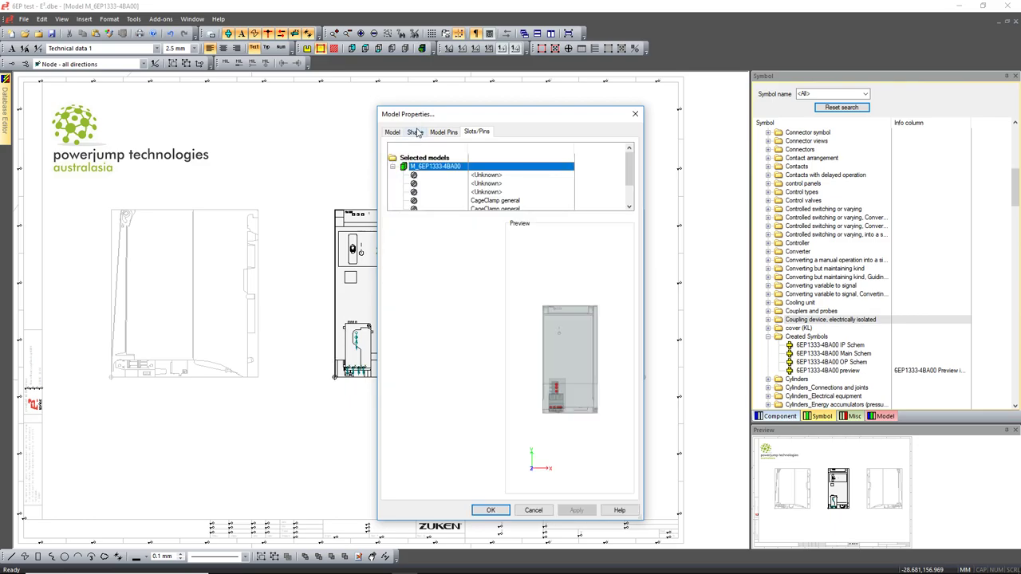
{"action": "left_click", "coordinate": [416, 133]}
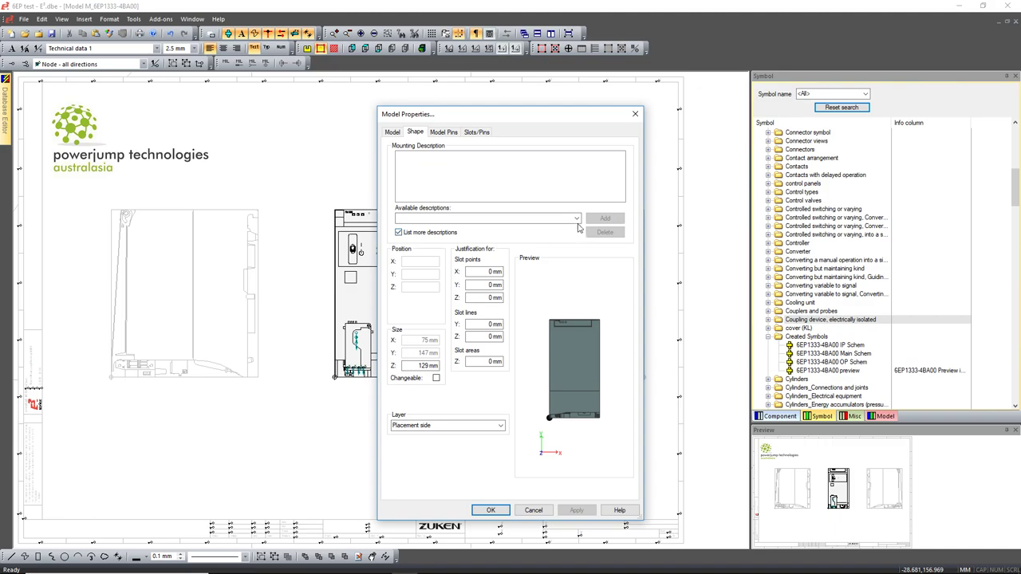
- Add SIMATIC S7-1500 as the model's mounting description
{"action": "left_click", "coordinate": [576, 219]}
{"action": "scroll", "coordinate": [455, 388], "scroll_direction": "down", "scroll_amount": 5}
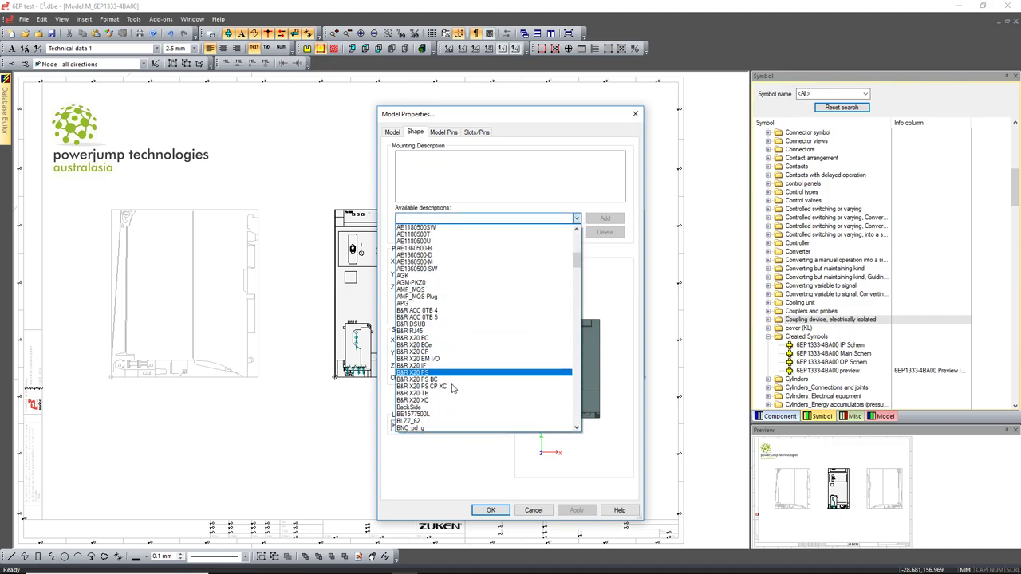
{"action": "scroll", "coordinate": [452, 387], "scroll_direction": "down", "scroll_amount": 20}
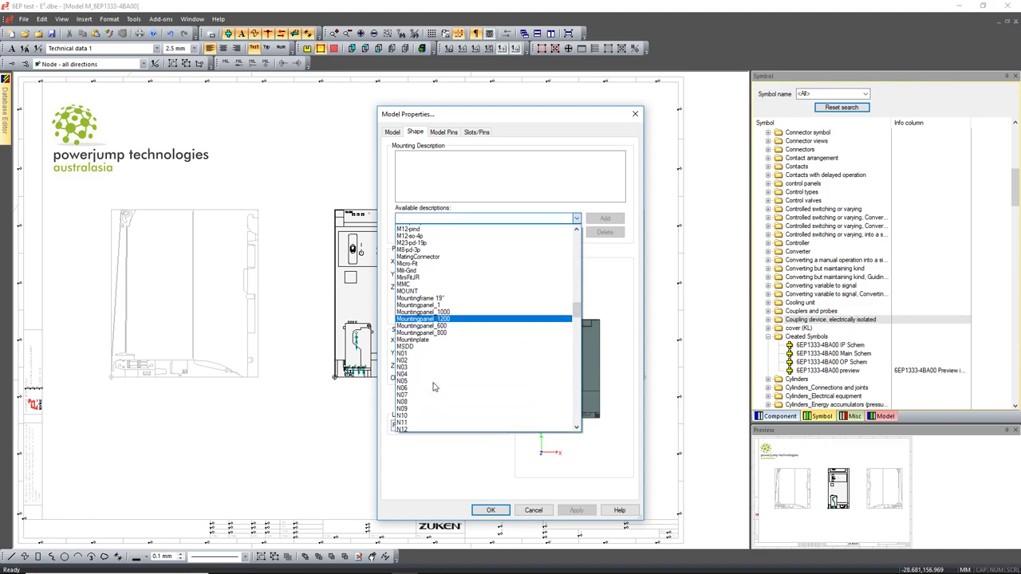
{"action": "scroll", "coordinate": [433, 388], "scroll_direction": "down", "scroll_amount": 20}
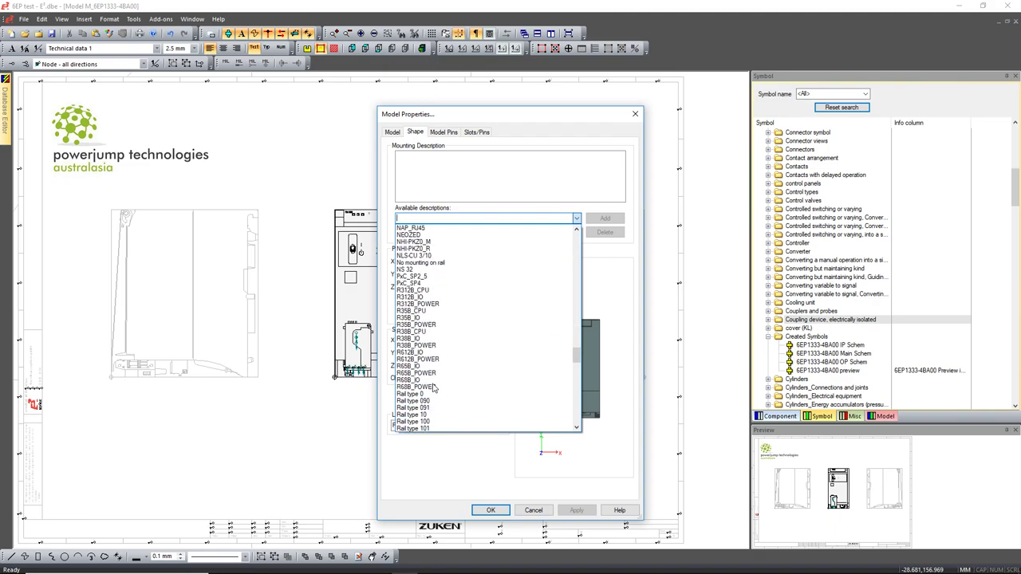
{"action": "scroll", "coordinate": [433, 387], "scroll_direction": "down", "scroll_amount": 20}
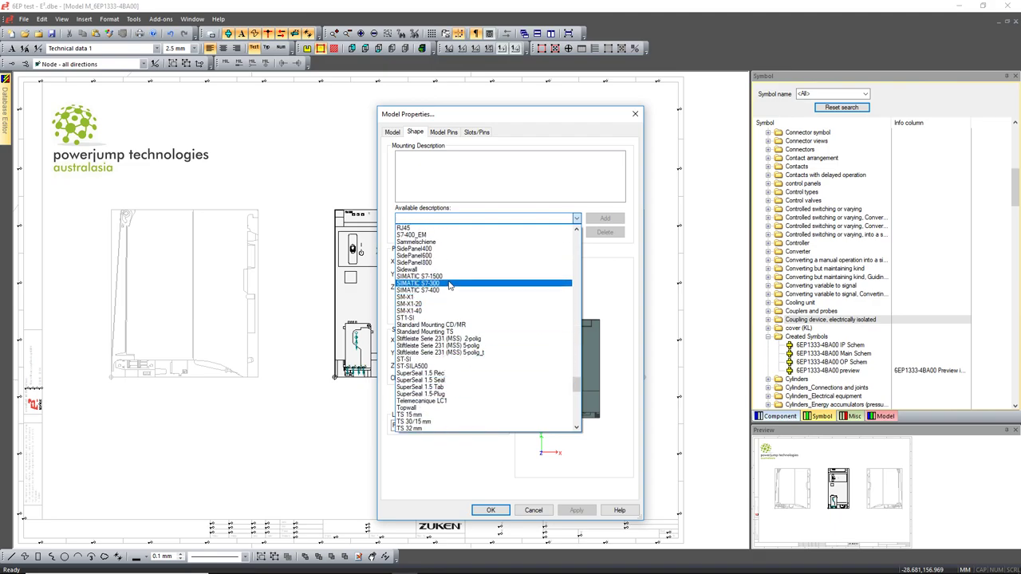
{"action": "left_click", "coordinate": [447, 276]}
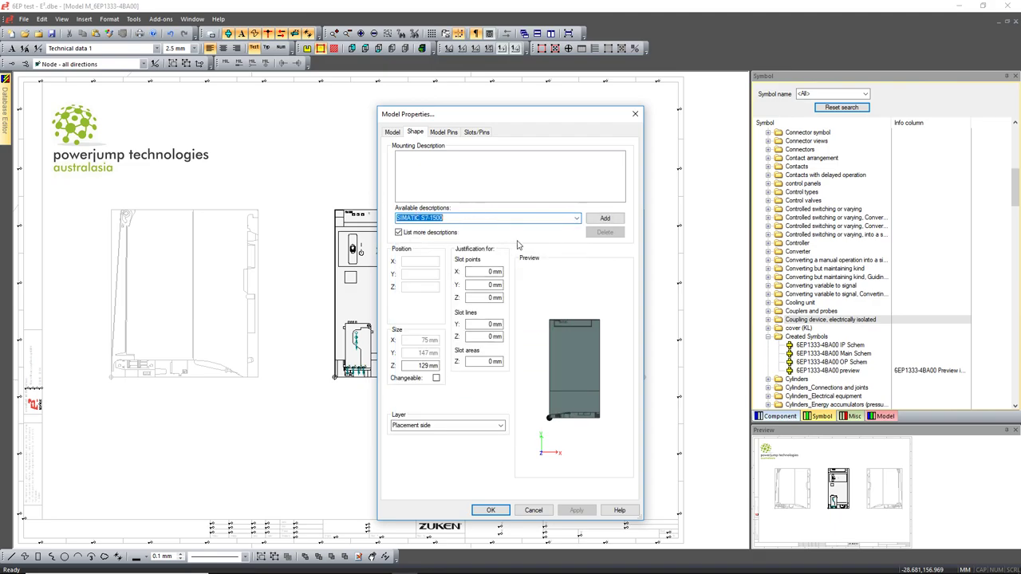
{"action": "left_click", "coordinate": [605, 217]}
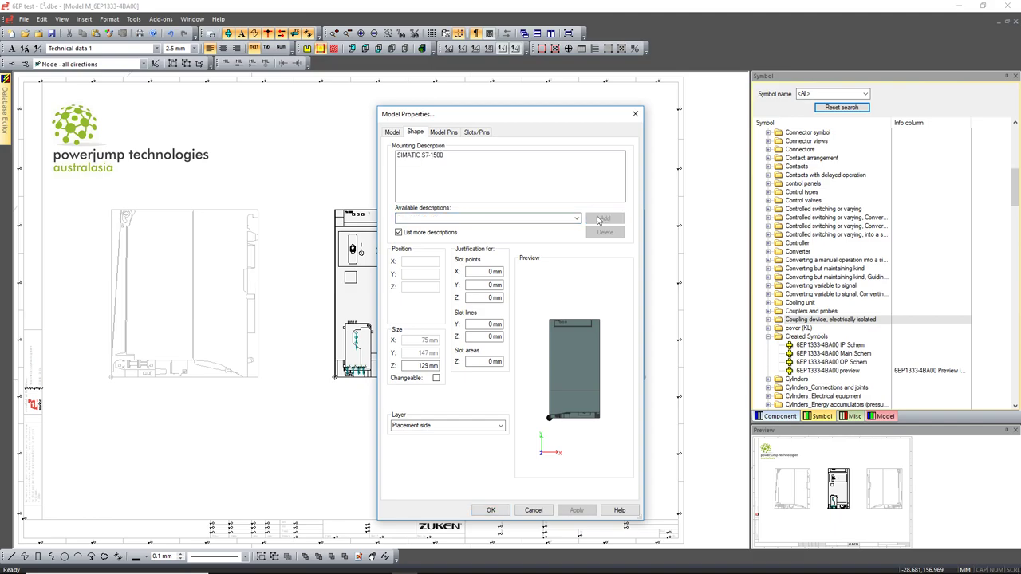
- Set the slot lines' Y justification for the SIMATIC S7-1500 mounting to 76 mm and apply it
{"action": "left_click", "coordinate": [429, 156]}
{"action": "left_click_drag", "start_coordinate": [535, 396], "coordinate": [563, 417]}
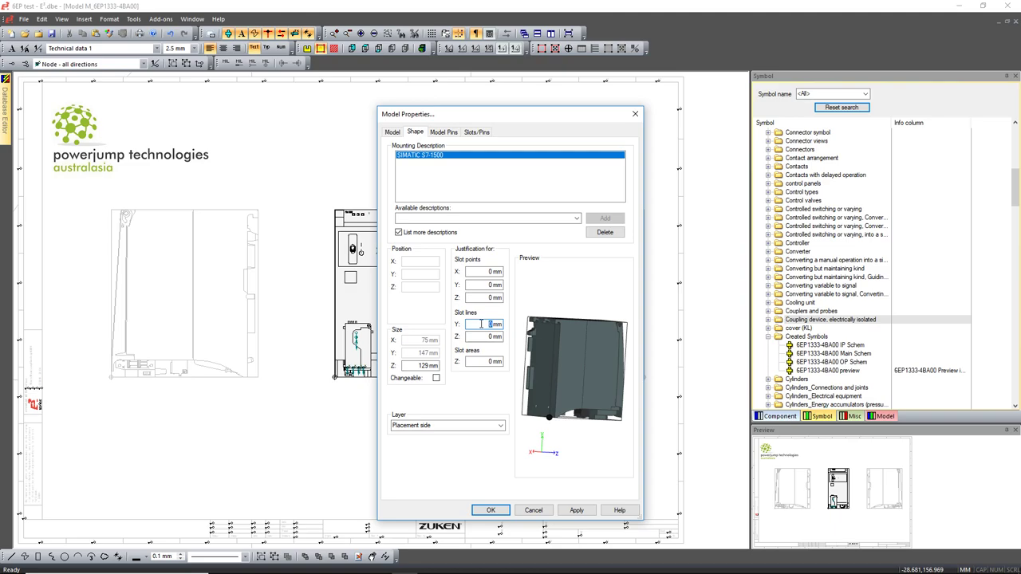
{"action": "mouse_move", "coordinate": [526, 364]}
{"action": "left_mouse_down"}
{"action": "mouse_move", "coordinate": [556, 377]}
{"action": "mouse_move", "coordinate": [546, 367]}
{"action": "left_mouse_up"}
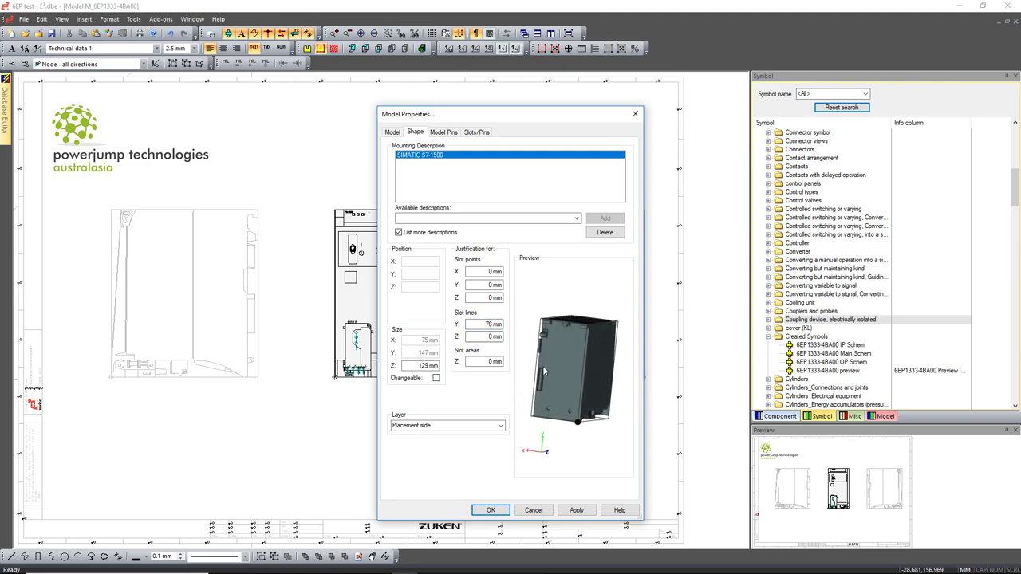
{"action": "left_click", "coordinate": [576, 510]}
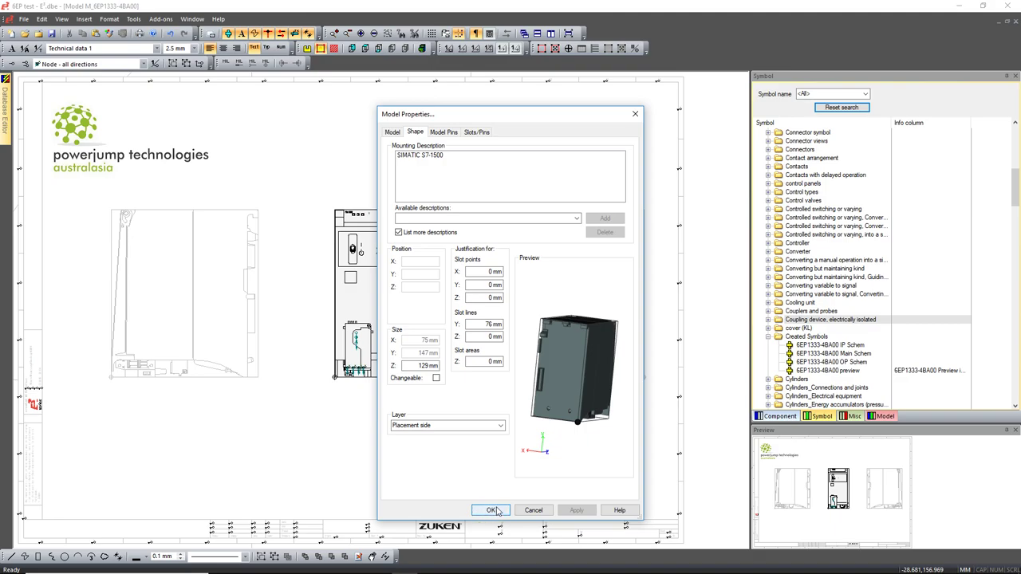
- Set the slot lines' Z justification to 10 mm, apply it and close the model properties
{"action": "left_click_drag", "start_coordinate": [573, 384], "coordinate": [538, 416]}
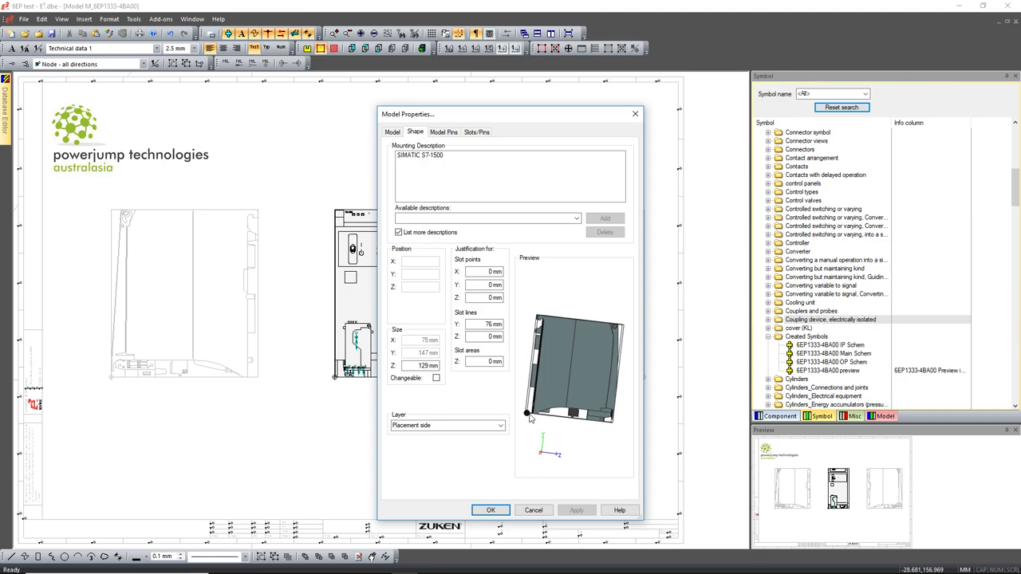
{"action": "left_click", "coordinate": [490, 337]}
{"action": "type", "text": "1"}
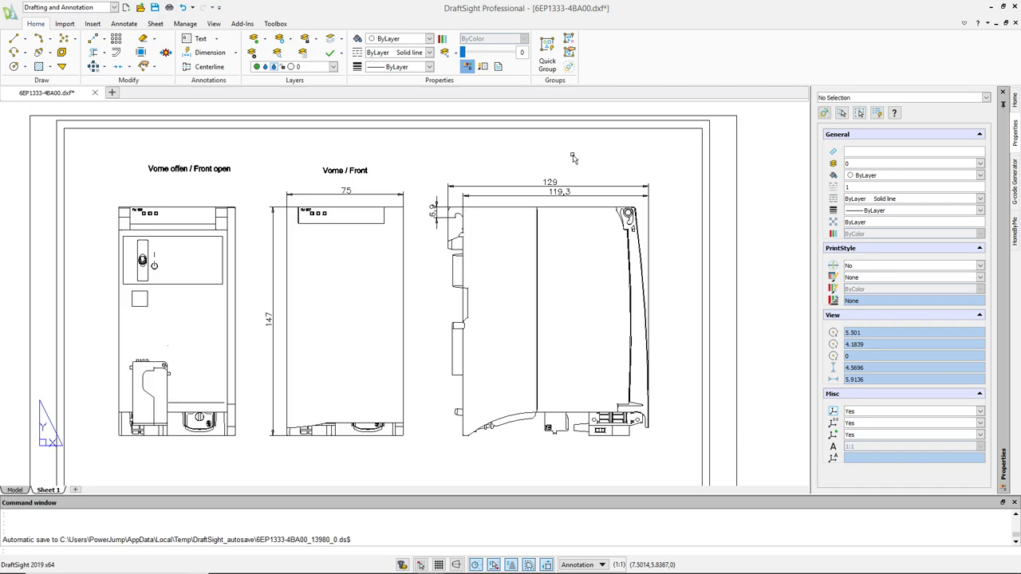
{"action": "left_click", "coordinate": [991, 8]}
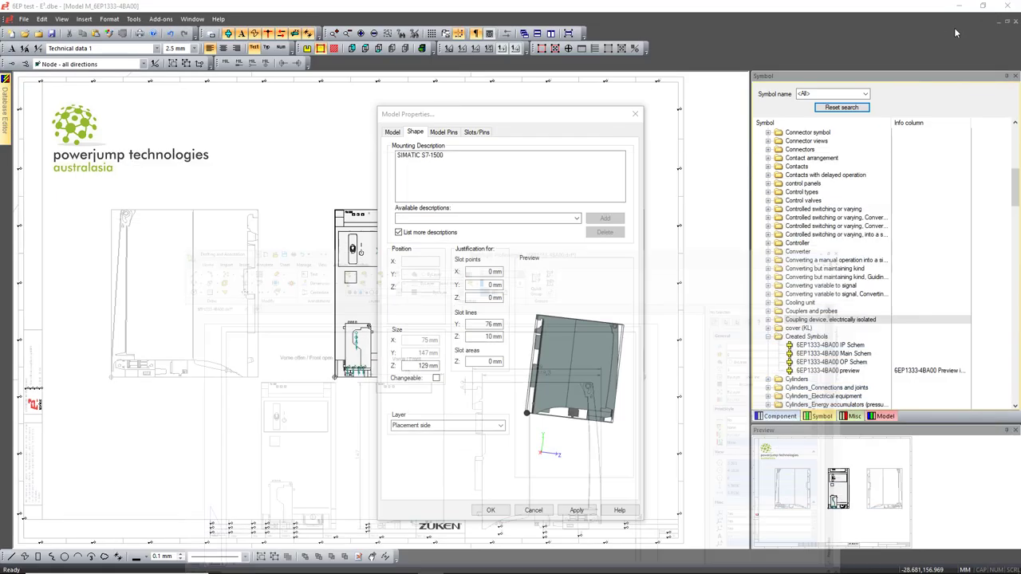
{"action": "left_click", "coordinate": [491, 510]}
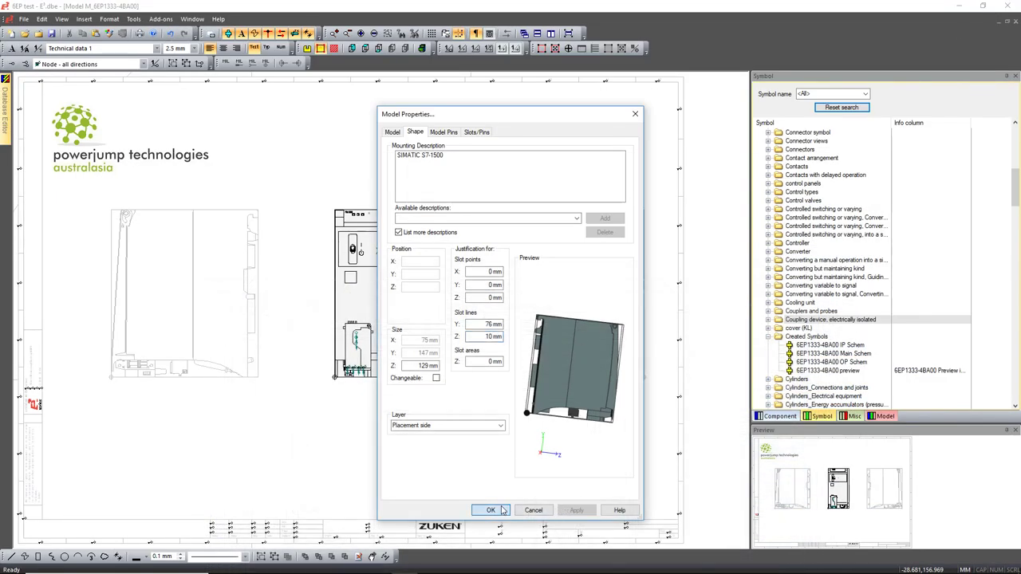
- Save the model to the database and select M_6EP1333-4BA00 under the <no entry> class of the model database
{"action": "right_click", "coordinate": [309, 320]}
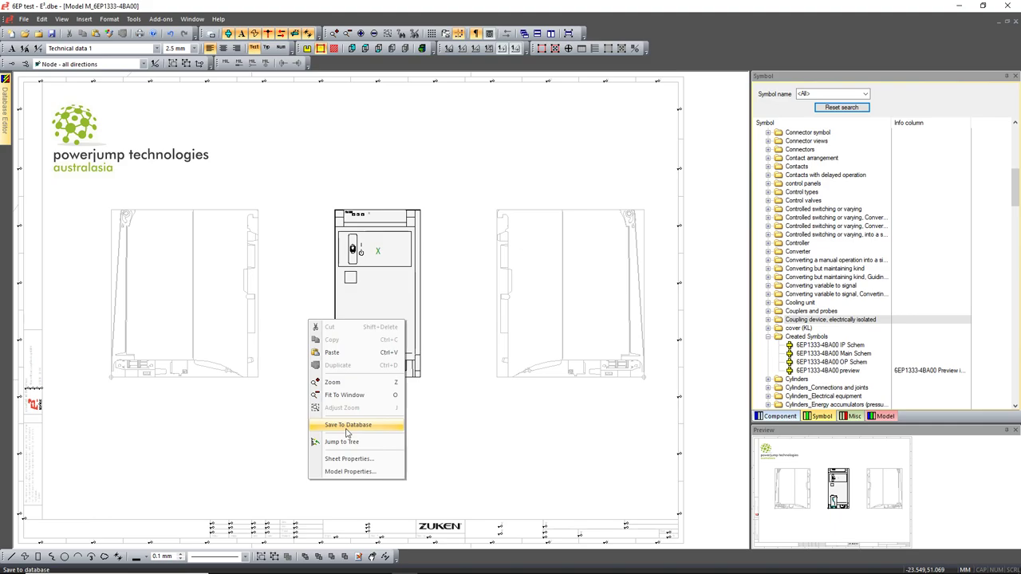
{"action": "left_click", "coordinate": [351, 423]}
{"action": "left_click", "coordinate": [528, 314]}
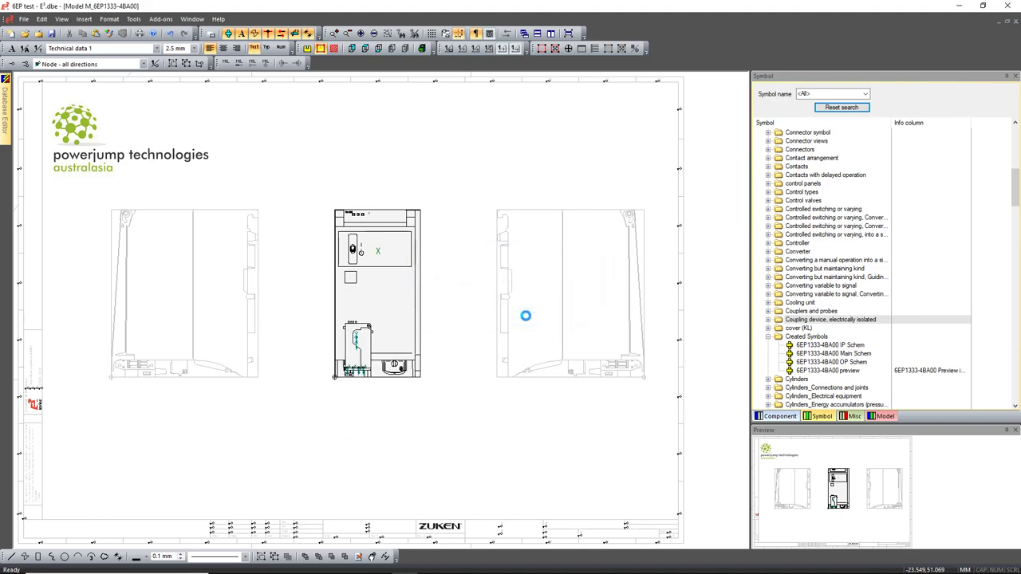
{"action": "left_click", "coordinate": [885, 416]}
{"action": "scroll", "coordinate": [866, 383], "scroll_direction": "down", "scroll_amount": 1}
{"action": "left_click", "coordinate": [833, 387]}
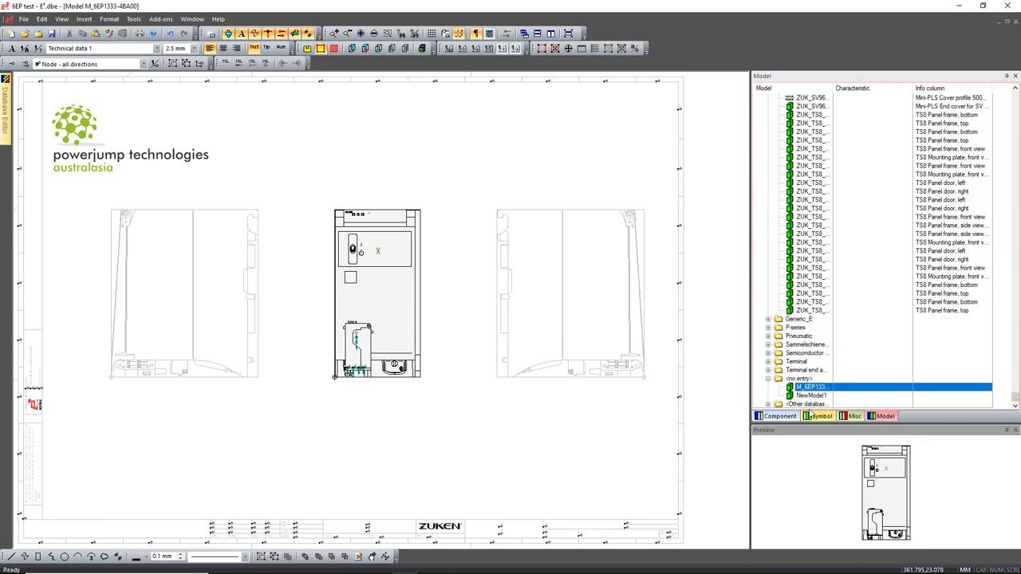
{"action": "scroll", "coordinate": [795, 385], "scroll_direction": "up", "scroll_amount": 1}
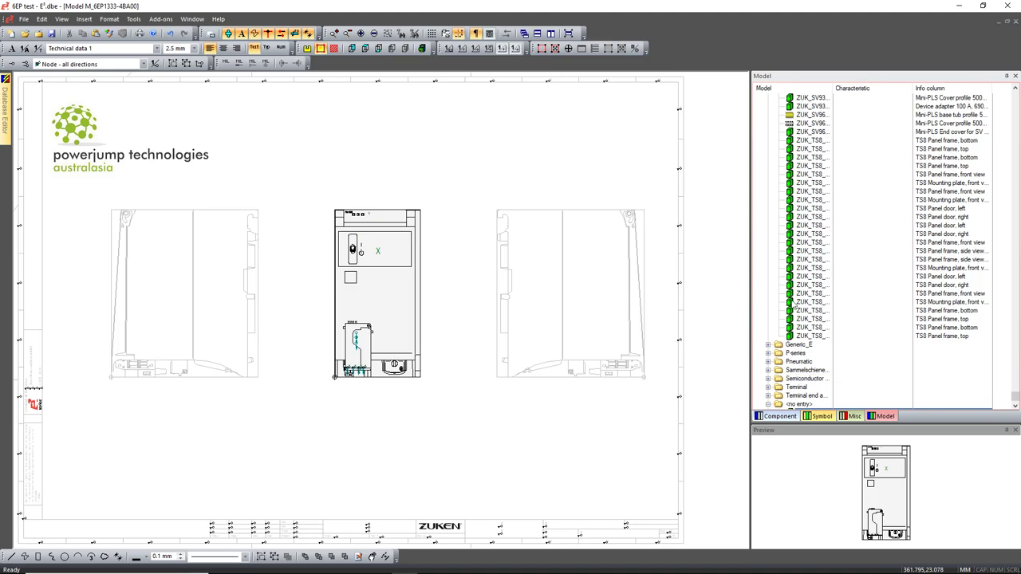
{"action": "scroll", "coordinate": [795, 385], "scroll_direction": "up", "scroll_amount": 3}
- Review the model's general, shape, model pin and slot/pin properties, closing them without making changes
{"action": "right_click", "coordinate": [407, 415]}
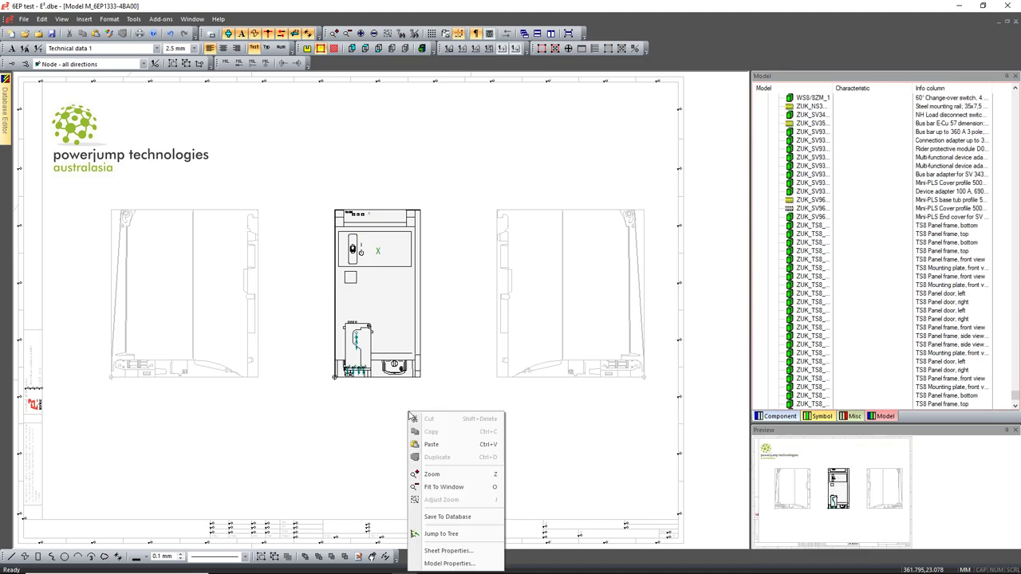
{"action": "left_click", "coordinate": [443, 562]}
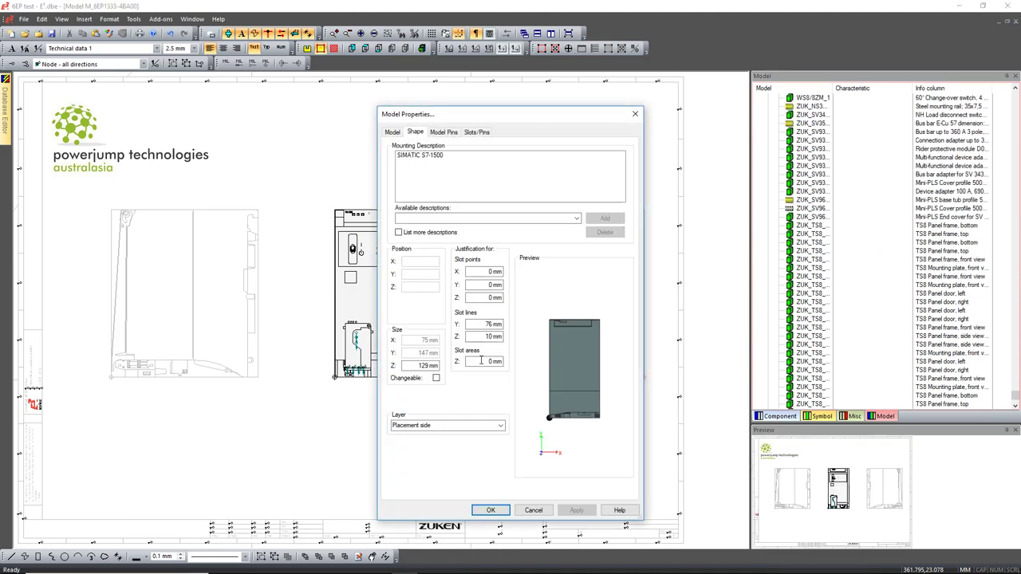
{"action": "left_click", "coordinate": [395, 133]}
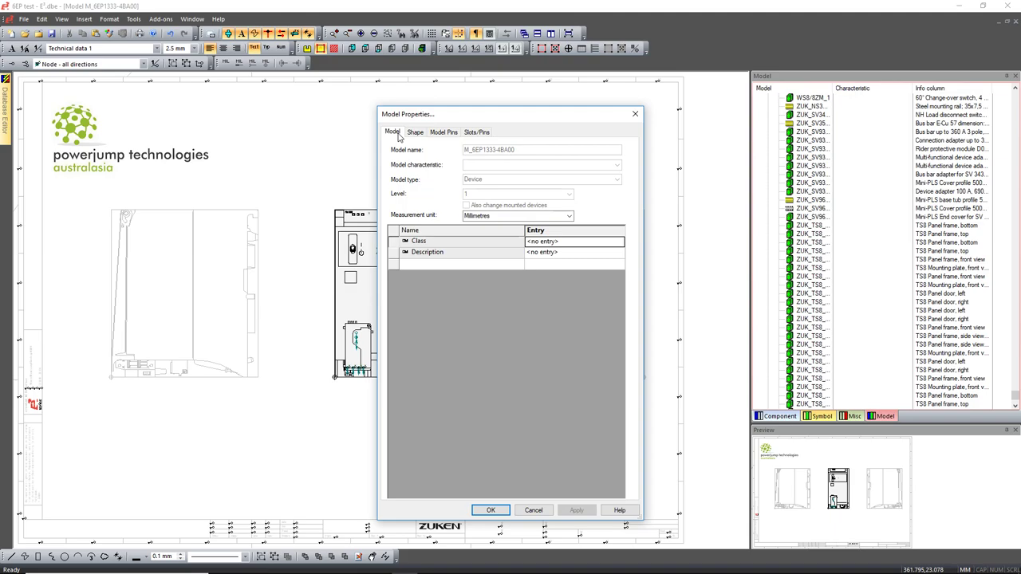
{"action": "left_click", "coordinate": [552, 243]}
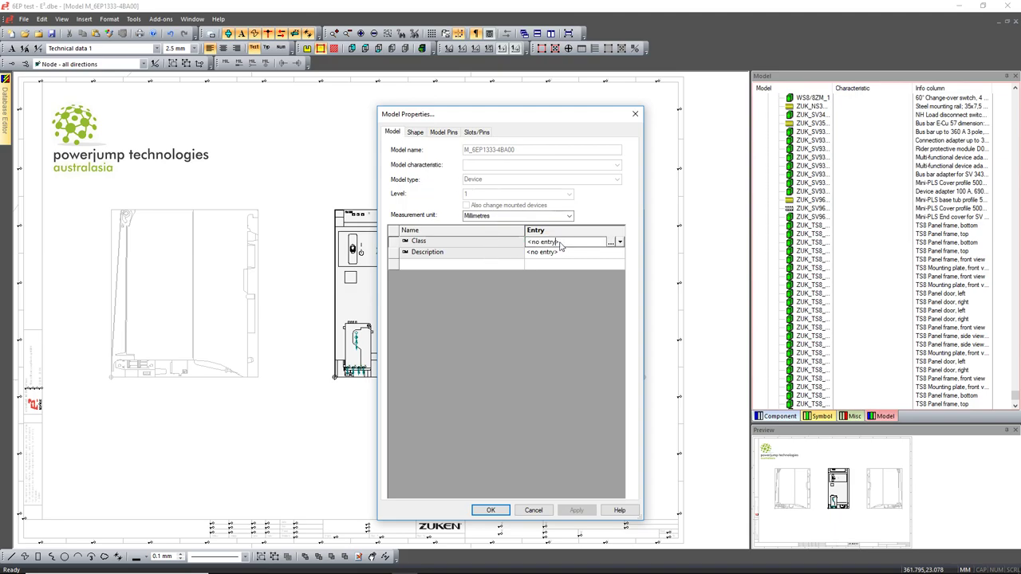
{"action": "left_click", "coordinate": [415, 132]}
{"action": "left_click", "coordinate": [438, 132]}
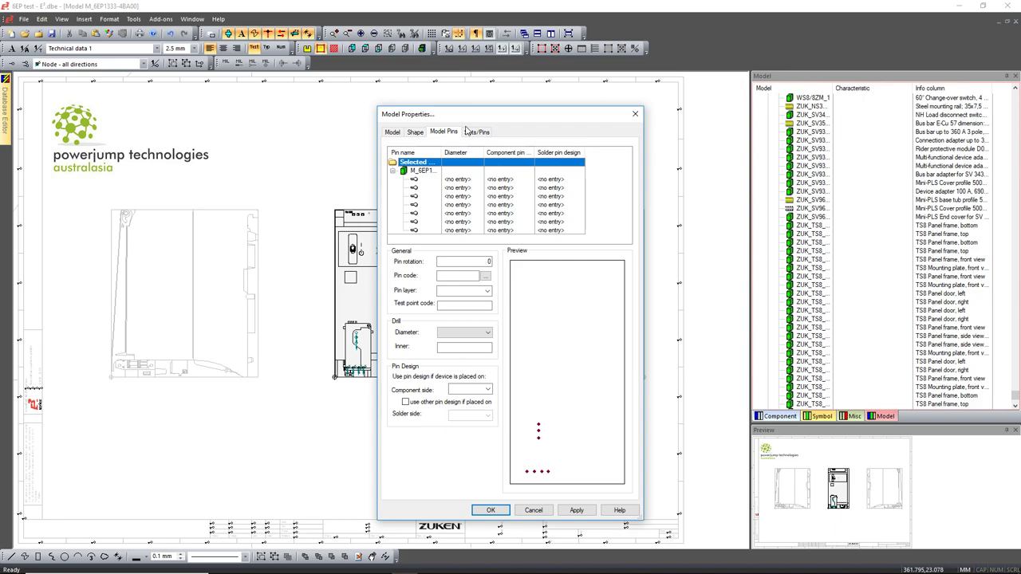
{"action": "left_click", "coordinate": [426, 180]}
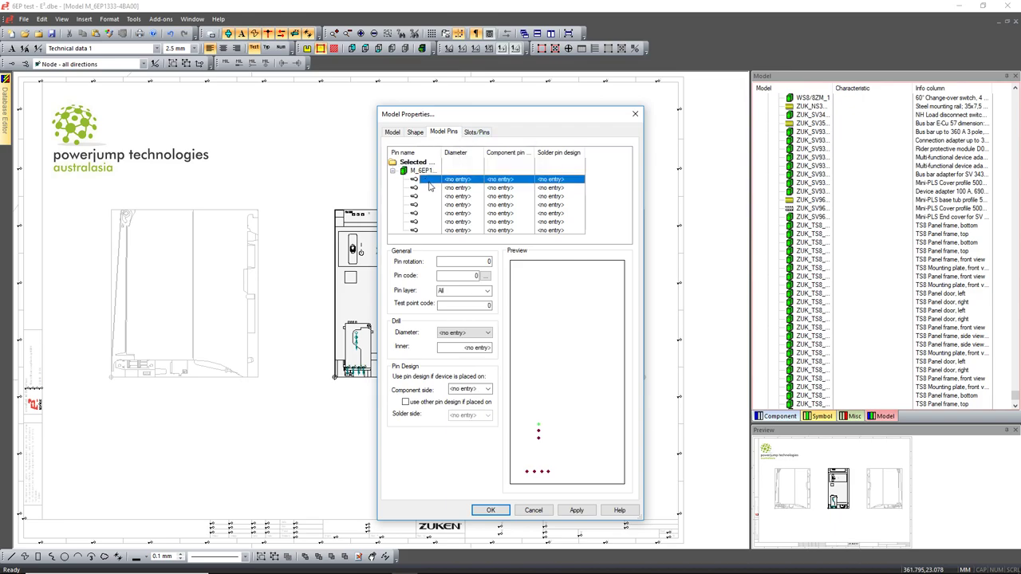
{"action": "left_click", "coordinate": [416, 132]}
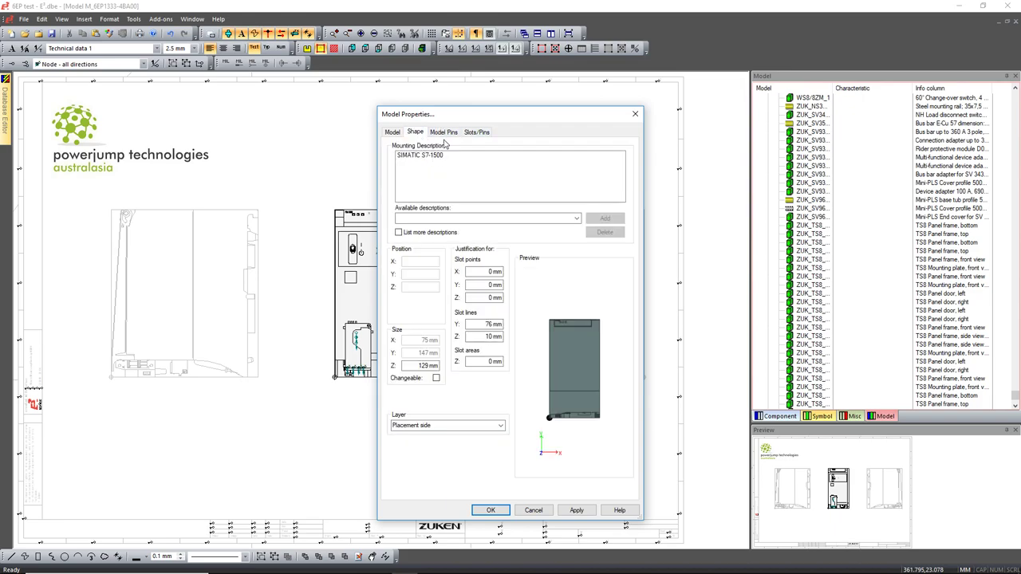
{"action": "left_click", "coordinate": [444, 133]}
{"action": "left_click", "coordinate": [476, 132]}
{"action": "left_click", "coordinate": [429, 176]}
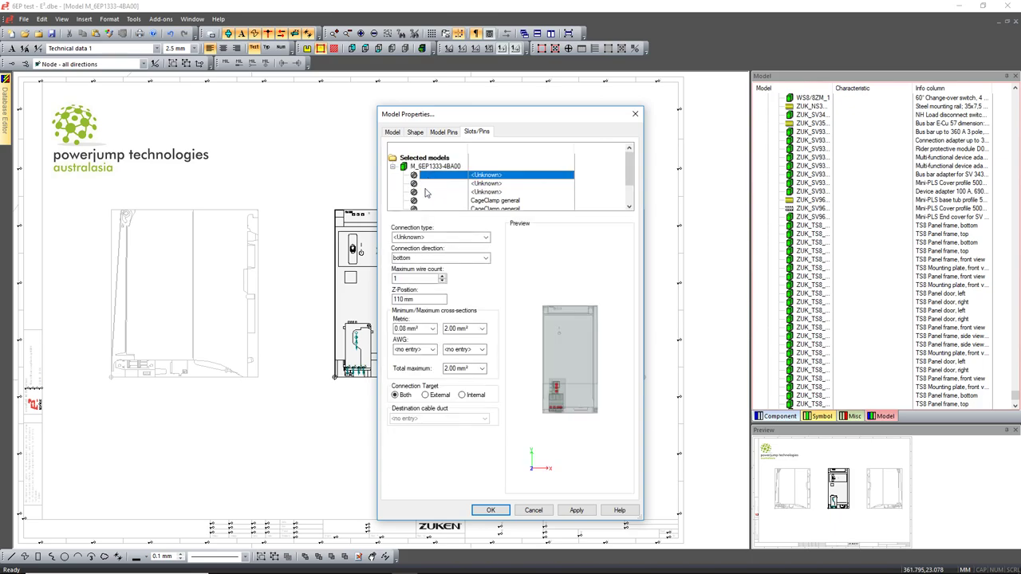
{"action": "left_click", "coordinate": [395, 132]}
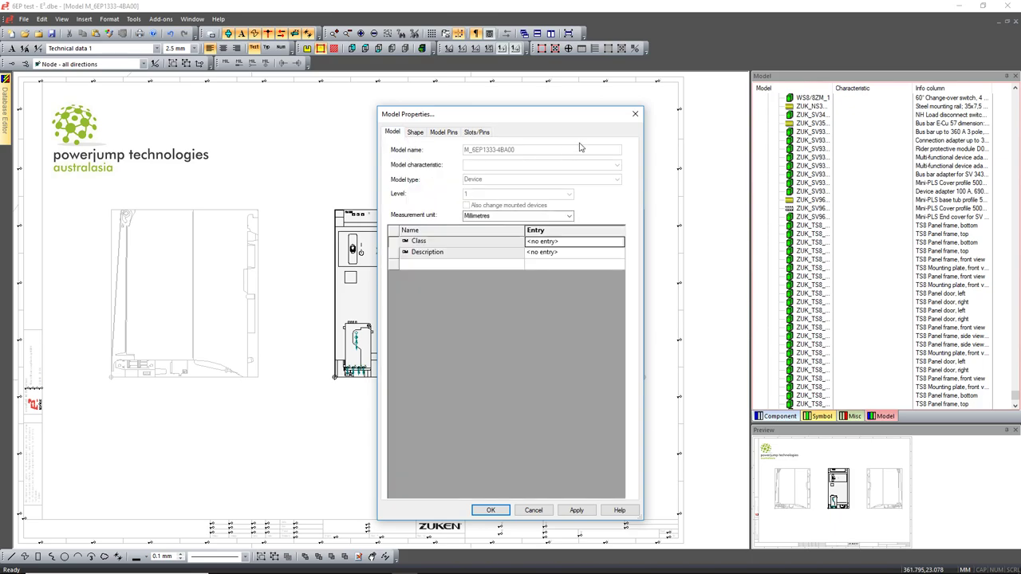
{"action": "left_click", "coordinate": [636, 116]}
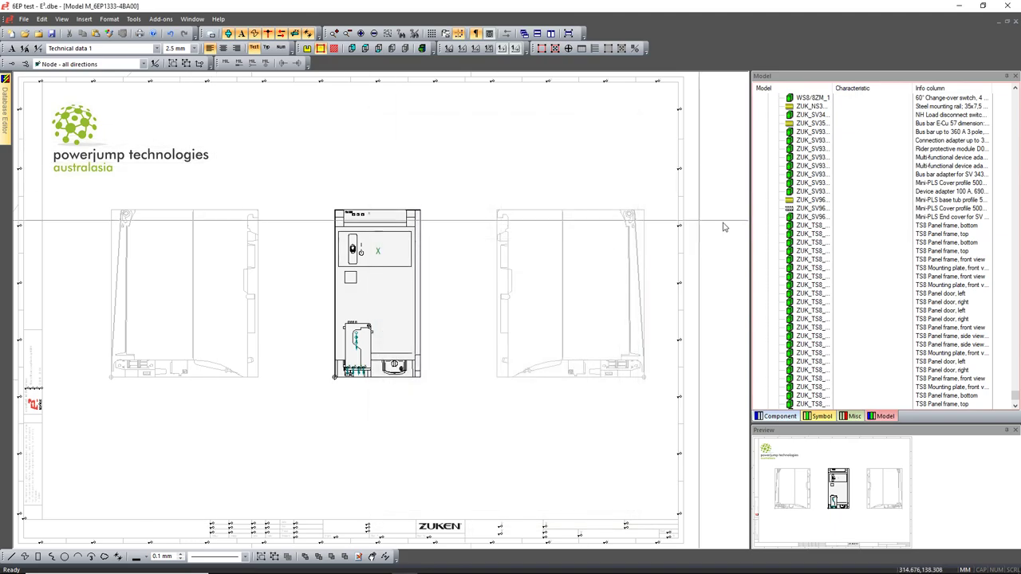
- Create a new standard device component in the component database and enter 6EP1333 as the start of its name
{"action": "left_click", "coordinate": [775, 416]}
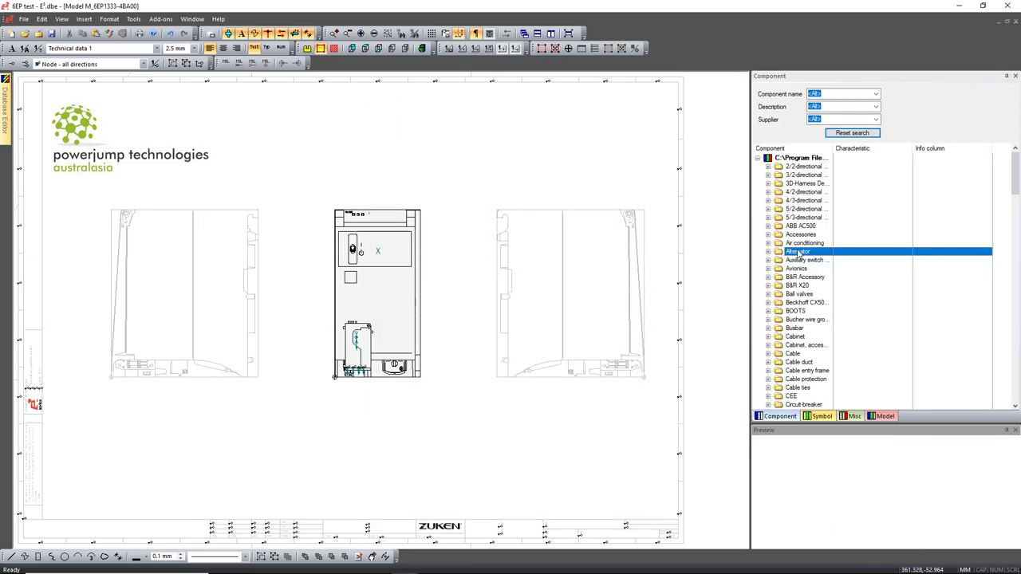
{"action": "right_click", "coordinate": [799, 252]}
{"action": "left_click", "coordinate": [850, 352]}
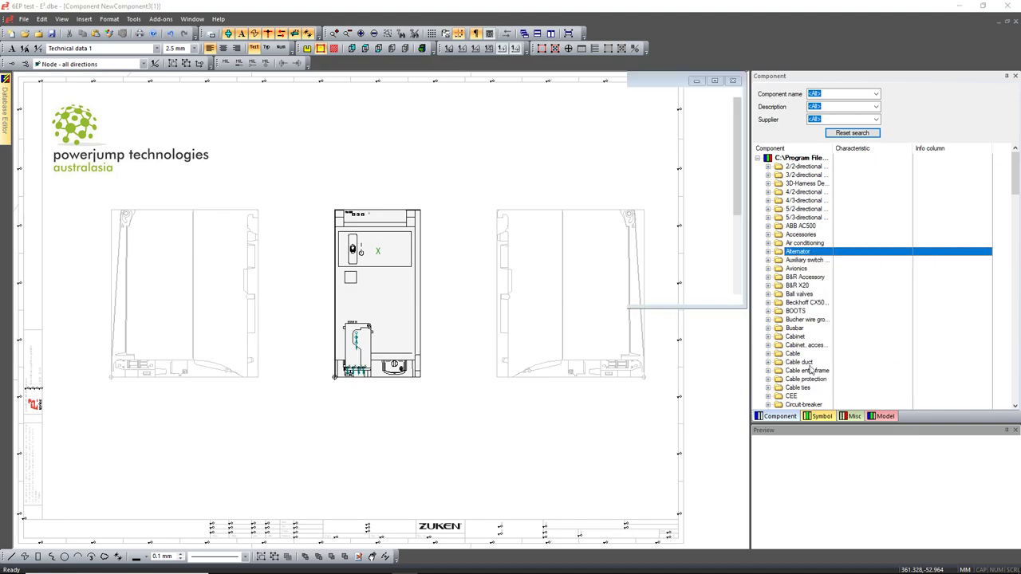
{"action": "left_click_drag", "start_coordinate": [586, 235], "coordinate": [465, 251]}
{"action": "key", "text": "BackSpace"}
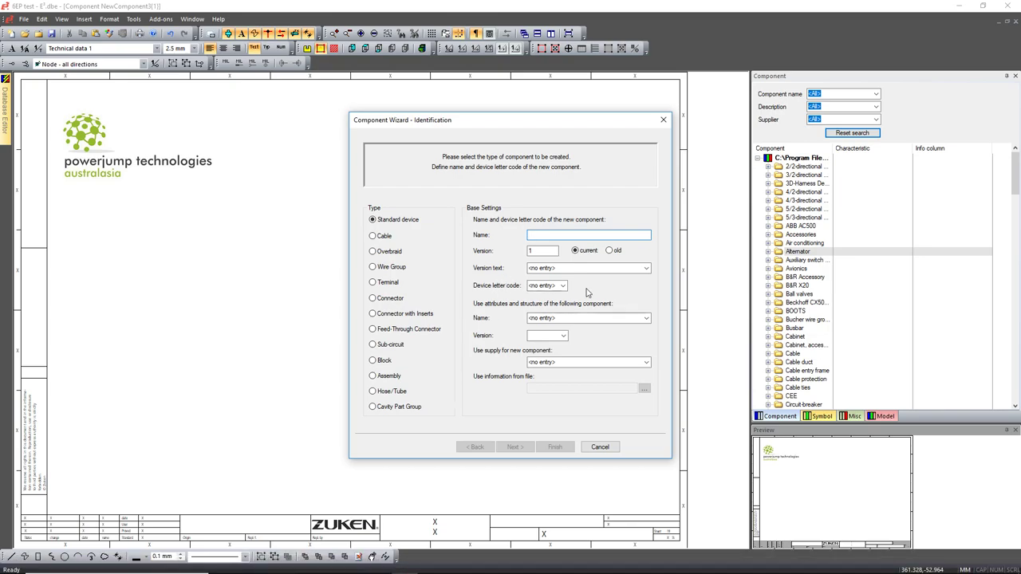
{"action": "type", "text": "6EP"}
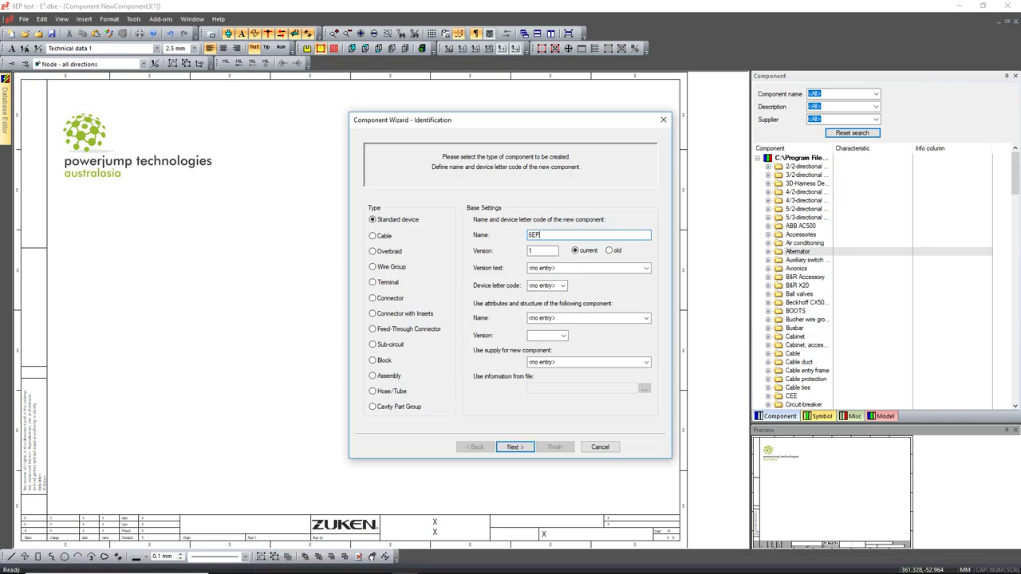
{"action": "type", "text": "1333"}
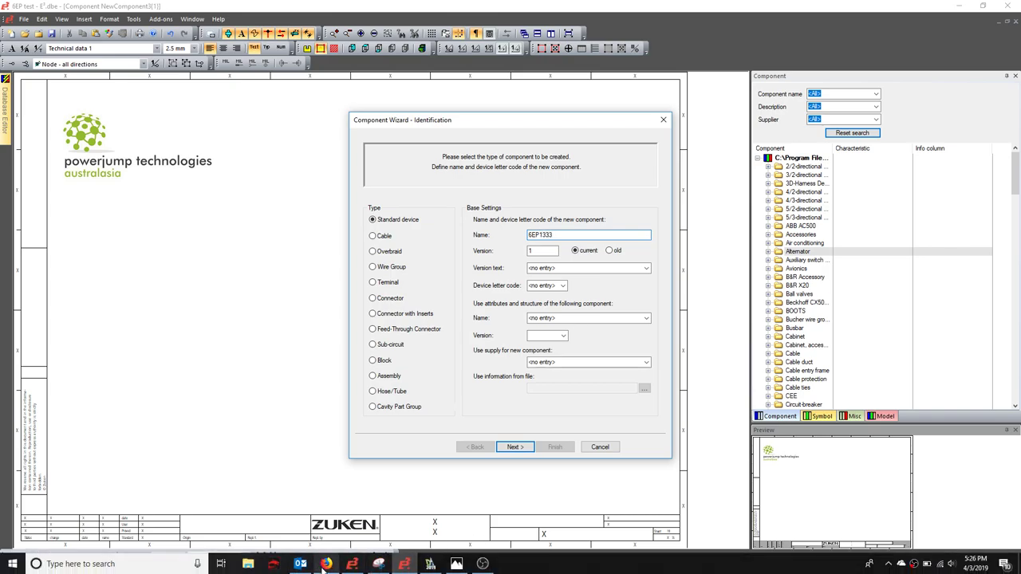
- Check the part number in the DraftSight drawing's title block and complete the component name as 6EP1333-4BA00
{"action": "mouse_move", "coordinate": [354, 569]}
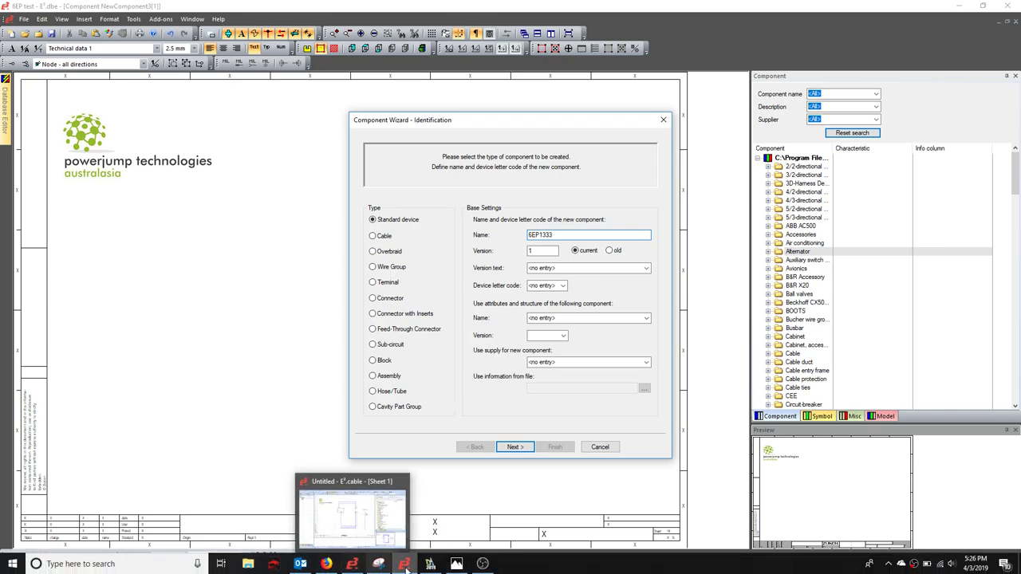
{"action": "left_click", "coordinate": [431, 564]}
{"action": "scroll", "coordinate": [482, 448], "scroll_direction": "down", "scroll_amount": 3}
{"action": "scroll", "coordinate": [470, 449], "scroll_direction": "up", "scroll_amount": 2}
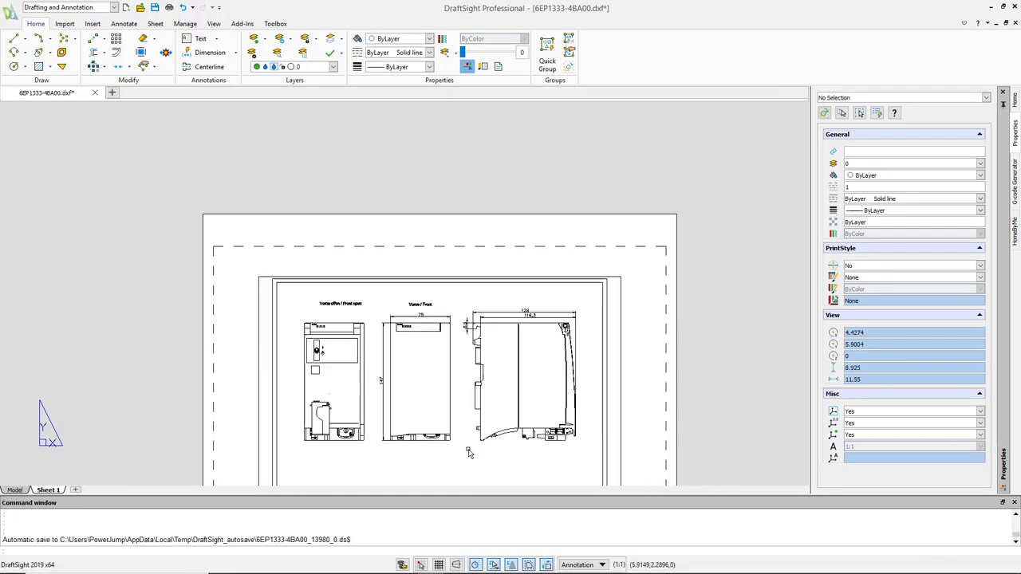
{"action": "right_click_drag", "start_coordinate": [468, 447], "coordinate": [452, 363]}
{"action": "scroll", "coordinate": [523, 415], "scroll_direction": "up", "scroll_amount": 8}
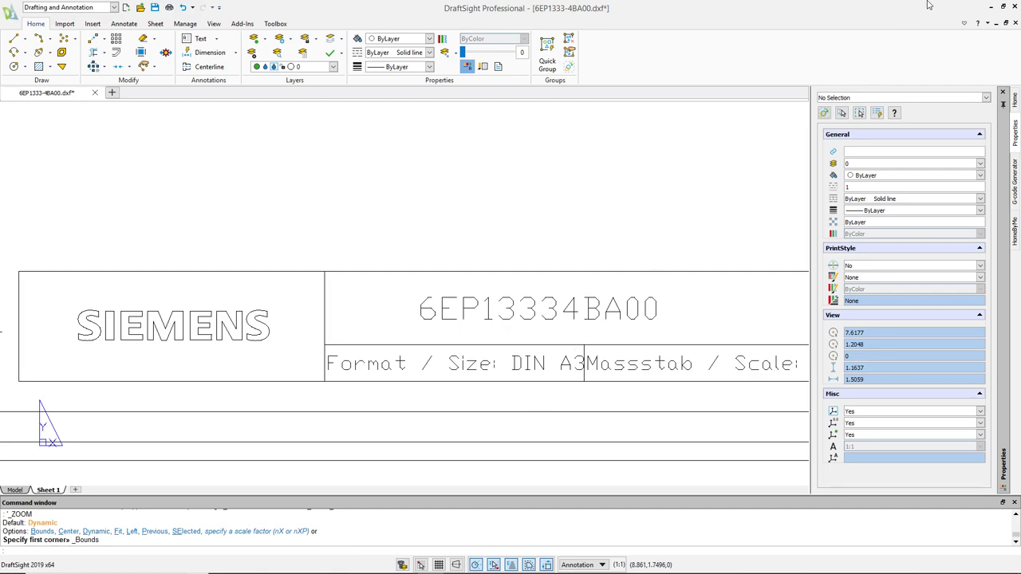
{"action": "left_click", "coordinate": [988, 6]}
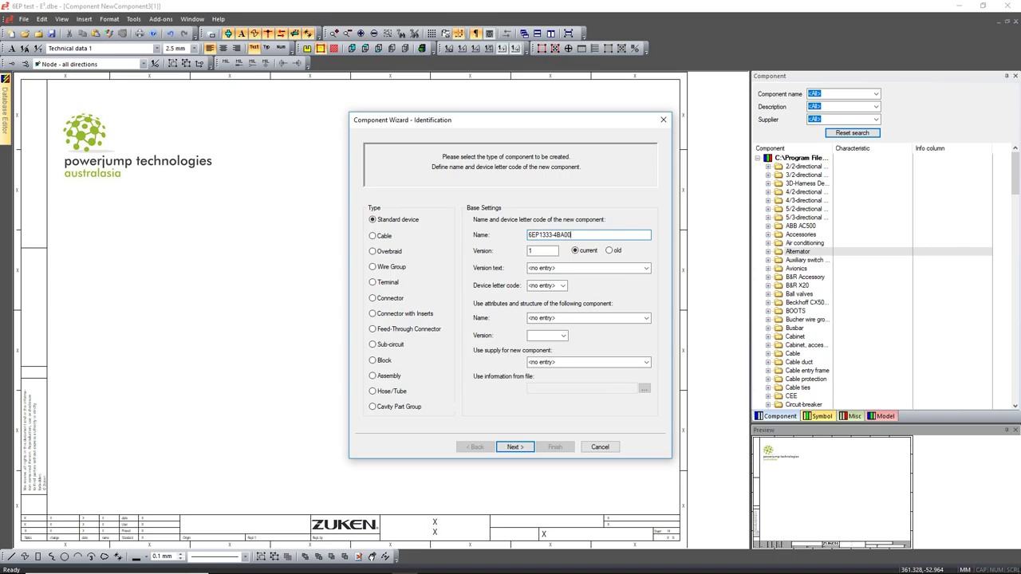
{"action": "left_click", "coordinate": [431, 563]}
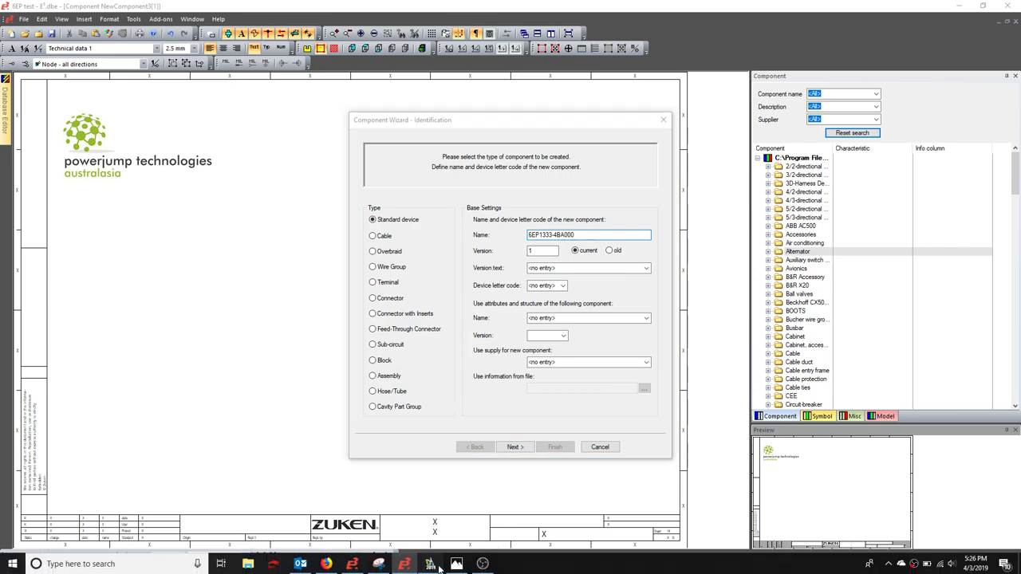
{"action": "left_click", "coordinate": [431, 564]}
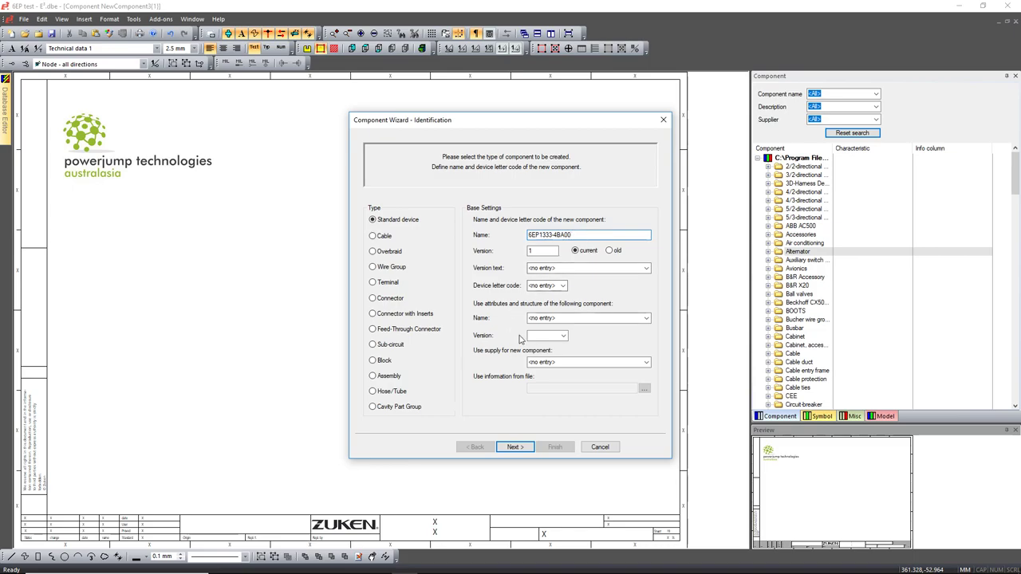
- Choose A as the new component's device letter code
{"action": "left_click", "coordinate": [547, 285]}
{"action": "left_click", "coordinate": [562, 285]}
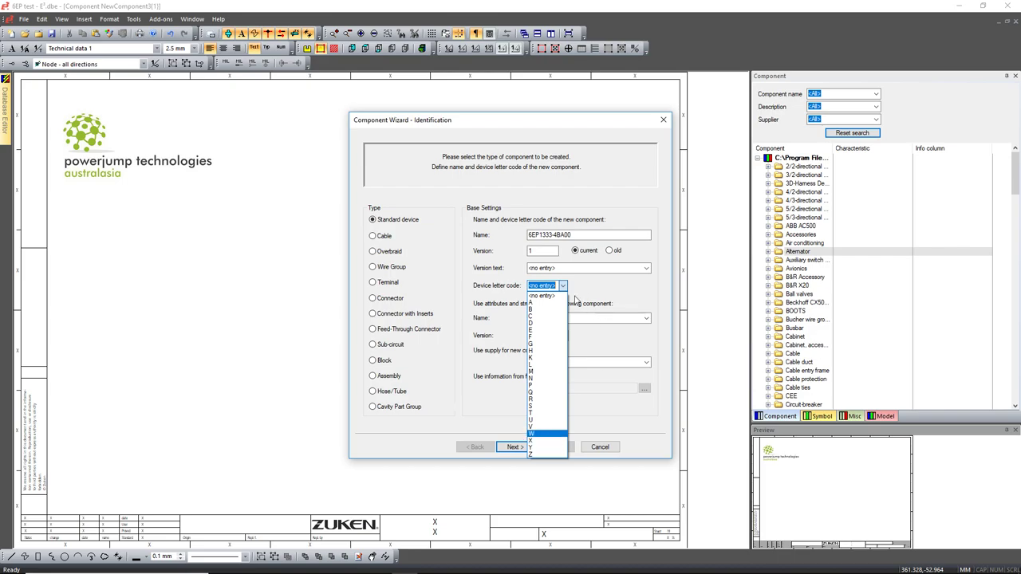
{"action": "left_click", "coordinate": [539, 303]}
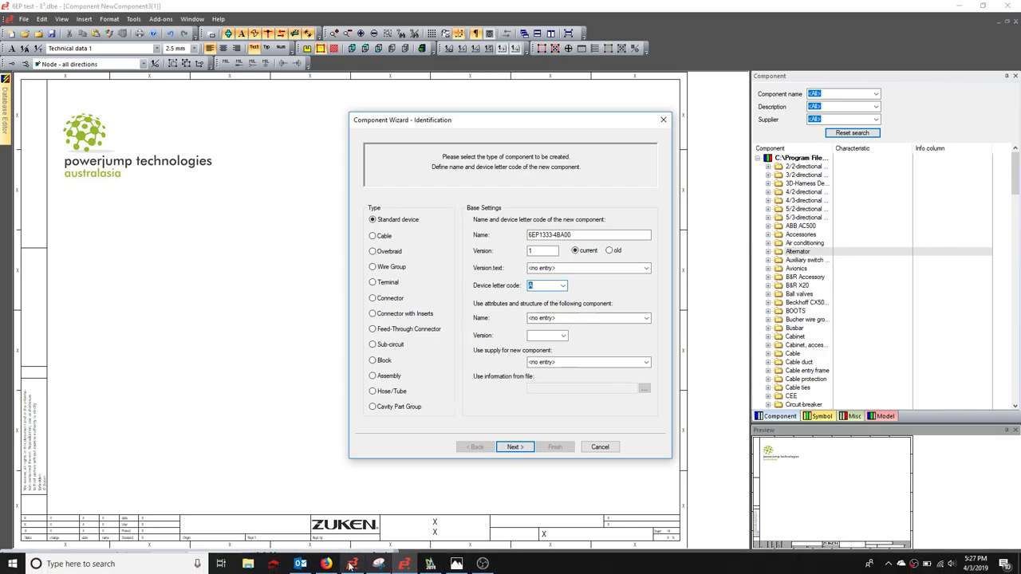
- Consult the product's Siemens Industry Mall page in the browser and set the component's device letter code to PS
{"action": "left_click", "coordinate": [329, 565]}
{"action": "scroll", "coordinate": [79, 347], "scroll_direction": "up", "scroll_amount": 2}
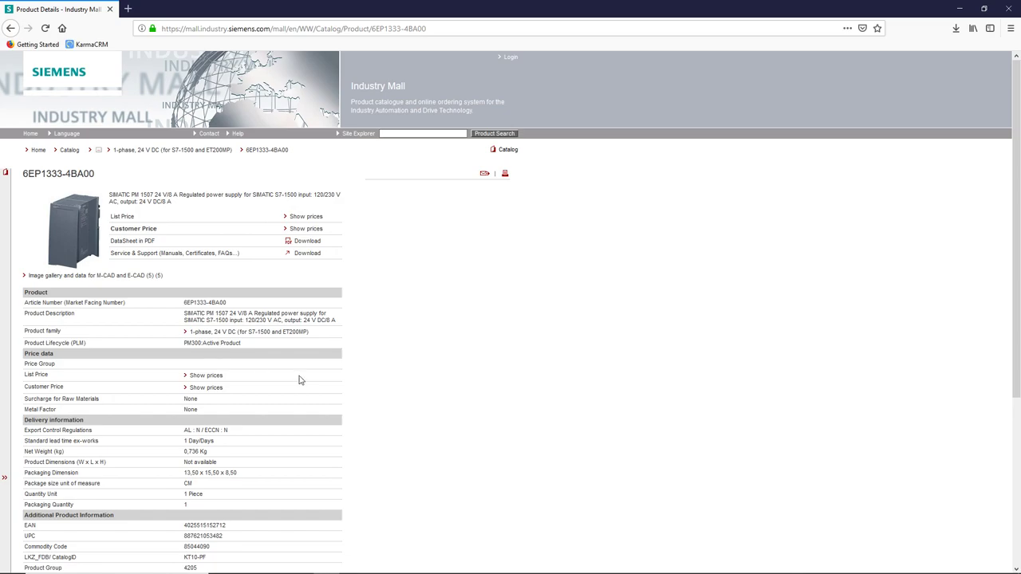
{"action": "left_click", "coordinate": [961, 8]}
{"action": "left_click", "coordinate": [542, 285]}
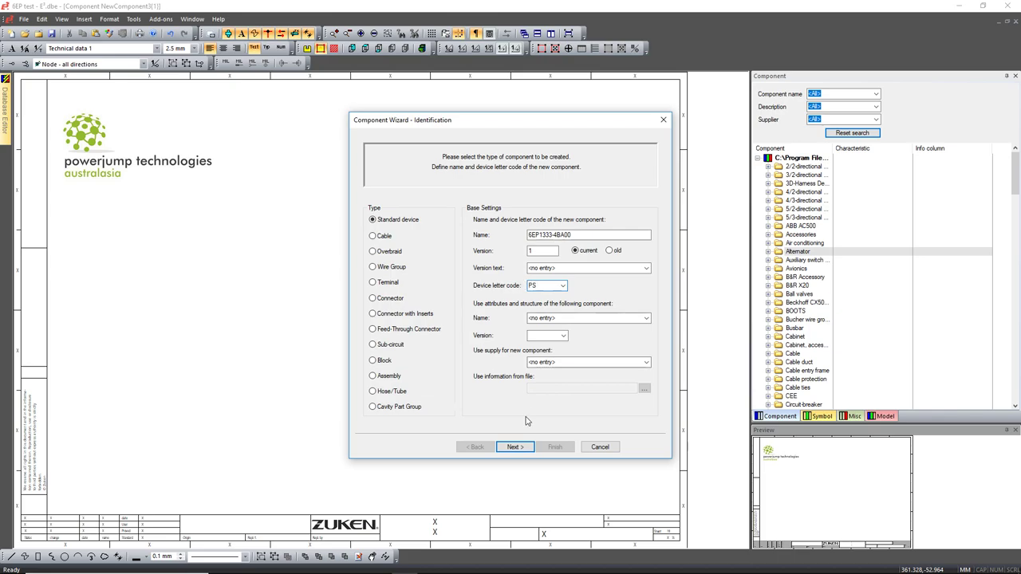
- Proceed to the component's properties and set its article number to 6EP1333-4BA00
{"action": "left_click", "coordinate": [518, 446]}
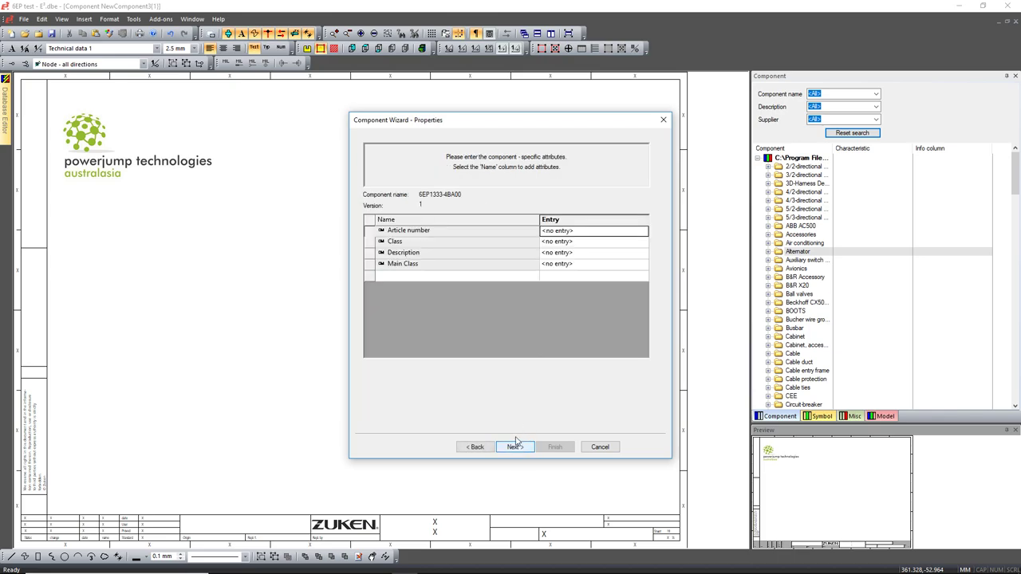
{"action": "left_click", "coordinate": [587, 232]}
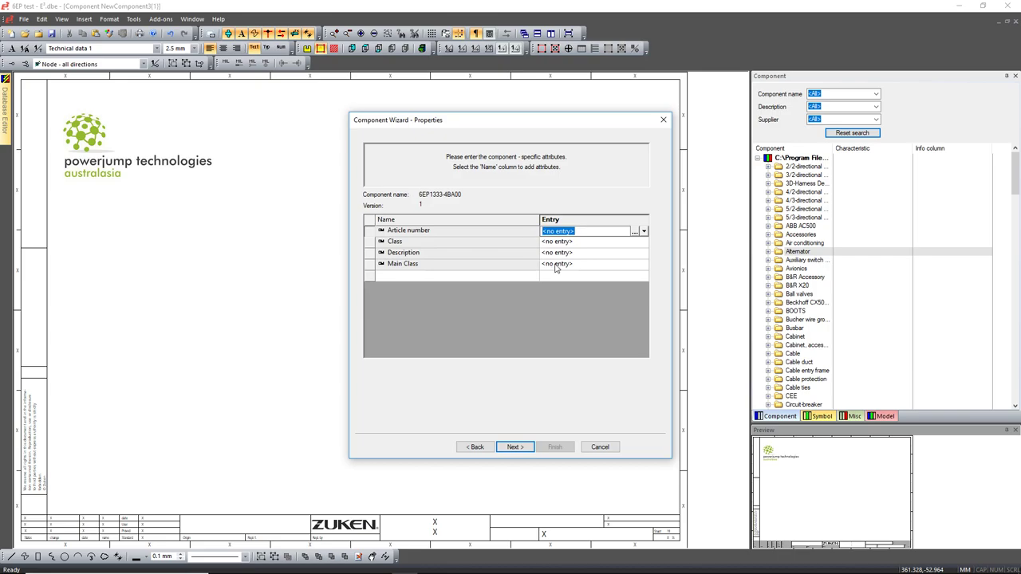
{"action": "type", "text": "6EP1333-4BA00"}
- Assign the component to the class SIMATIC S7-1500
{"action": "left_click", "coordinate": [574, 242]}
{"action": "left_click", "coordinate": [642, 243]}
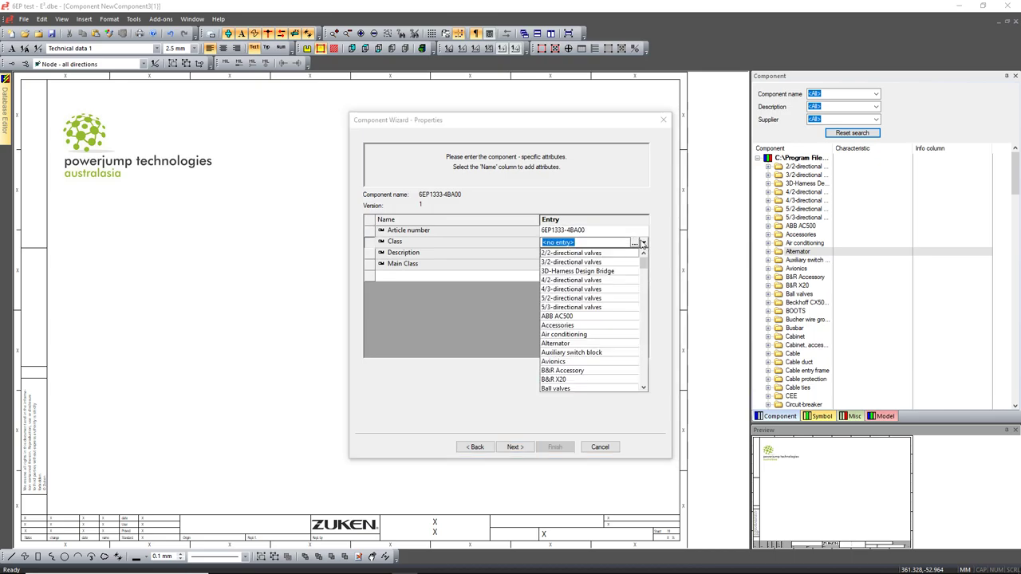
{"action": "scroll", "coordinate": [602, 311], "scroll_direction": "down", "scroll_amount": 15}
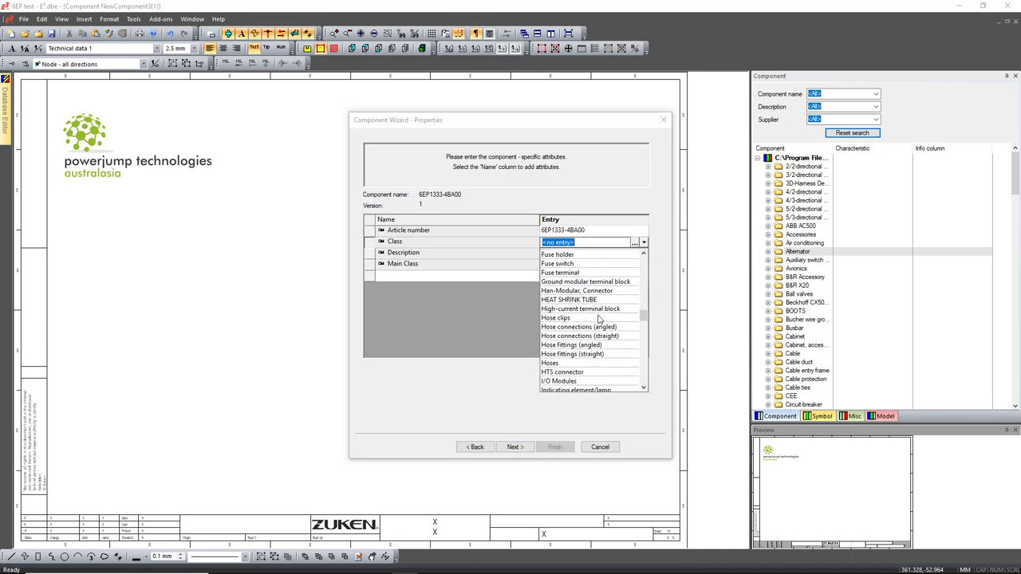
{"action": "scroll", "coordinate": [600, 319], "scroll_direction": "down", "scroll_amount": 12}
{"action": "left_click", "coordinate": [591, 361]}
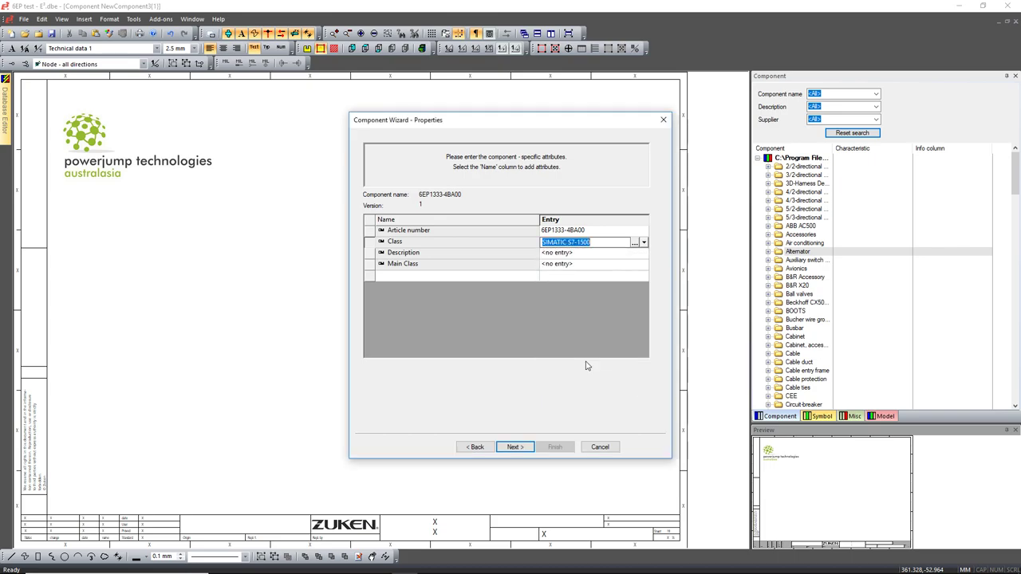
- Copy the full SIMATIC PM 1507 24 V/8 A product description from the Siemens page in the browser into the component's Description attribute
{"action": "left_click", "coordinate": [550, 253]}
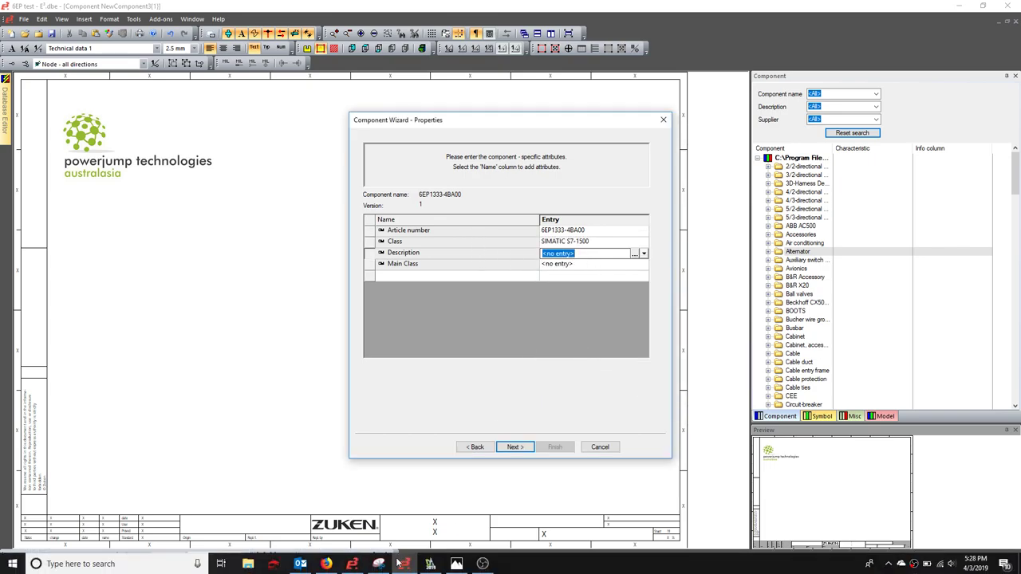
{"action": "left_click", "coordinate": [327, 564]}
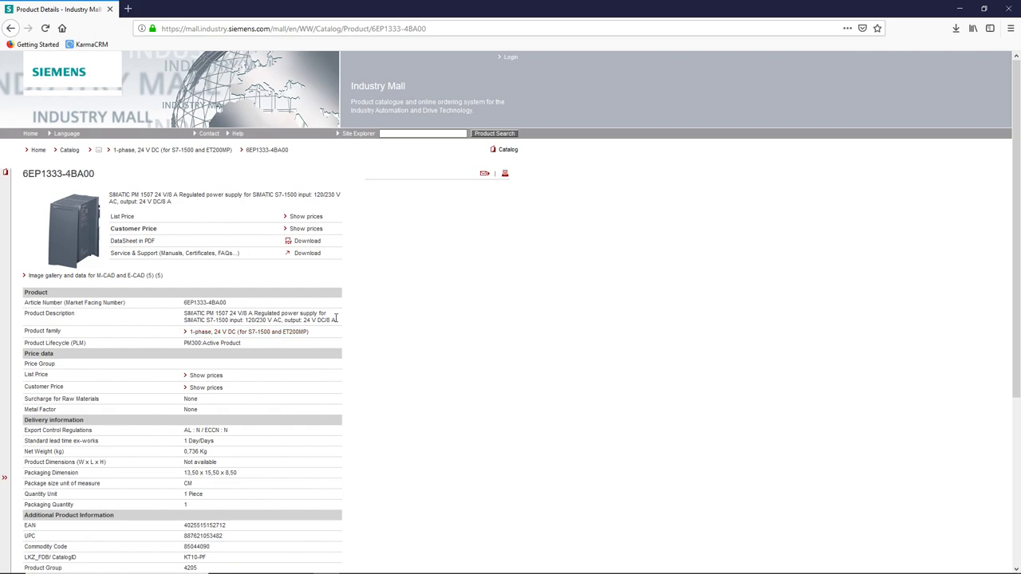
{"action": "left_click_drag", "start_coordinate": [336, 317], "coordinate": [185, 317]}
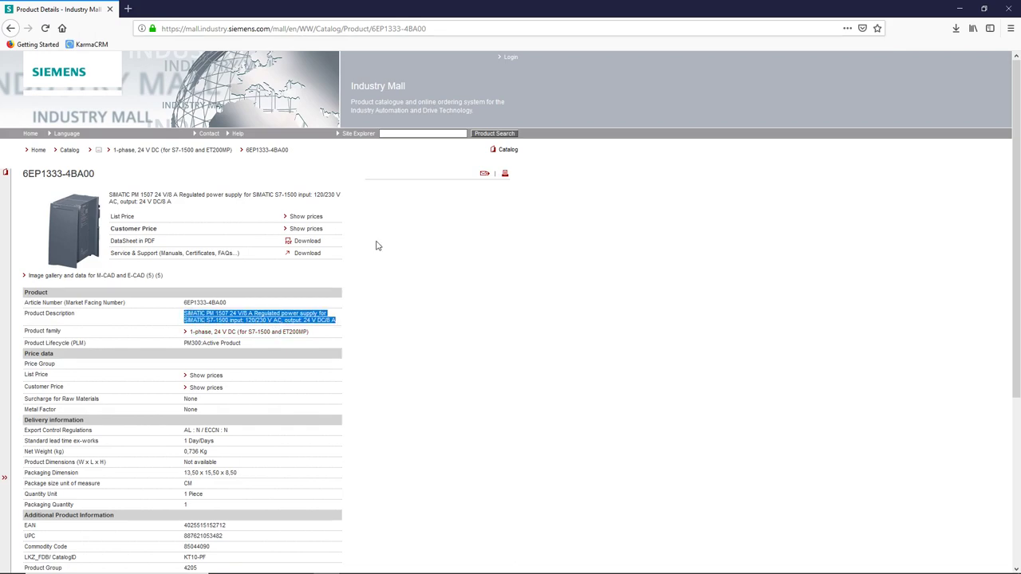
{"action": "left_click", "coordinate": [959, 8]}
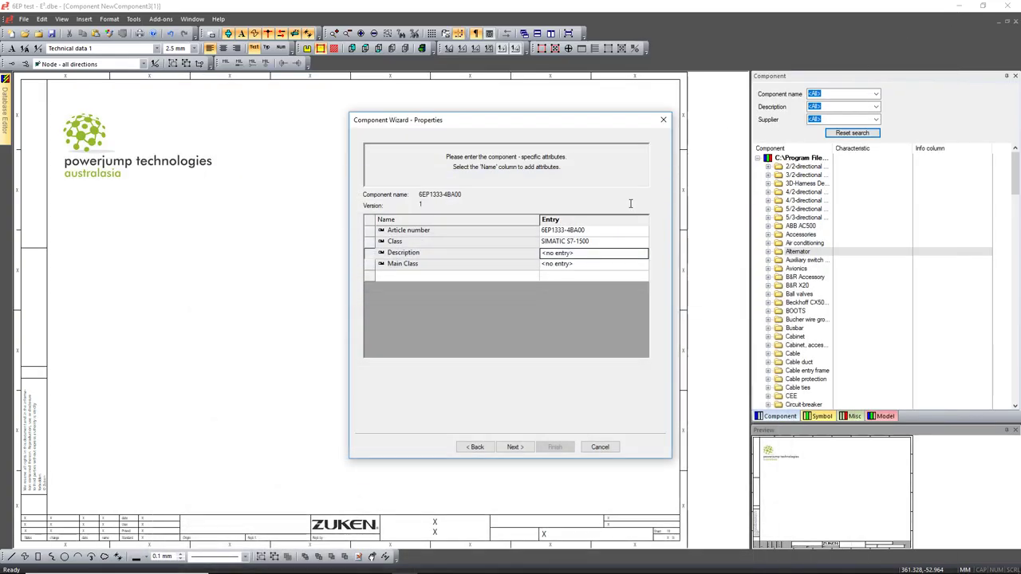
{"action": "left_click", "coordinate": [587, 255]}
{"action": "type", "text": "input: 120/230 V AC, output: 24 V DC/8 A"}
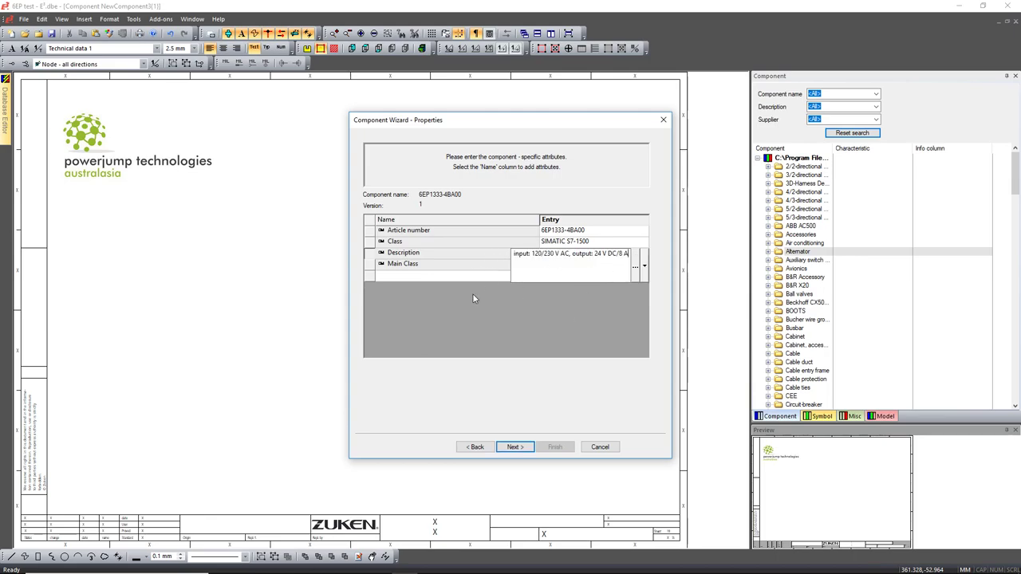
{"action": "left_click", "coordinate": [478, 276]}
{"action": "left_click", "coordinate": [588, 268]}
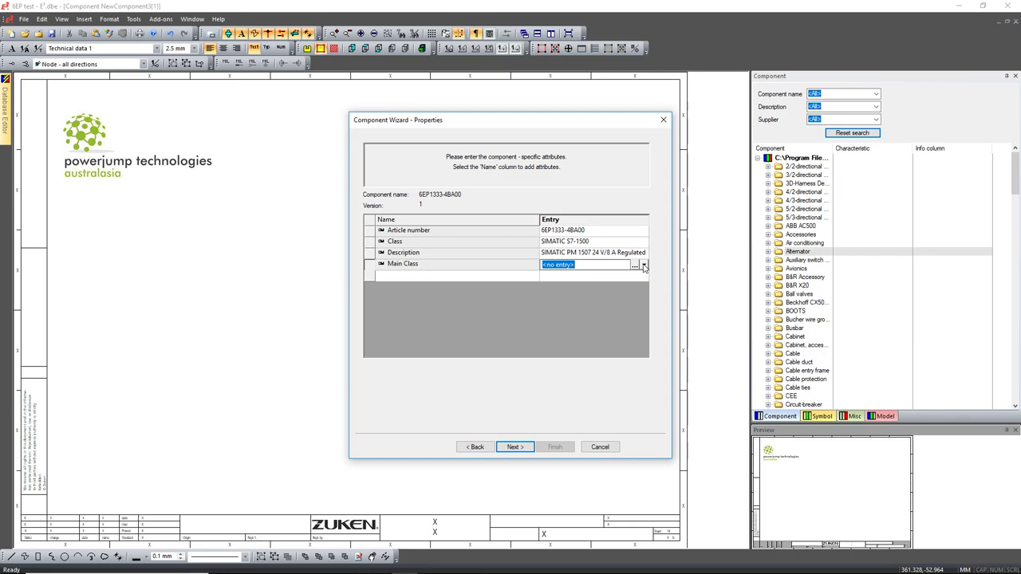
{"action": "left_click", "coordinate": [643, 265]}
{"action": "left_click", "coordinate": [643, 266]}
- Add the attribute Technical description 1 to the component with the entry S7-1500
{"action": "left_click", "coordinate": [504, 277]}
{"action": "left_click", "coordinate": [534, 276]}
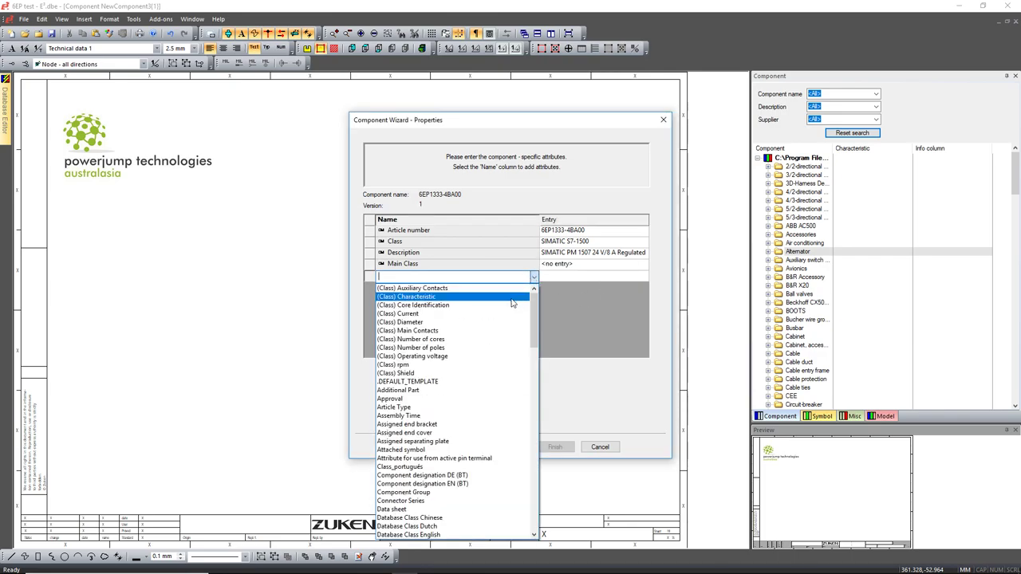
{"action": "type", "text": "t"}
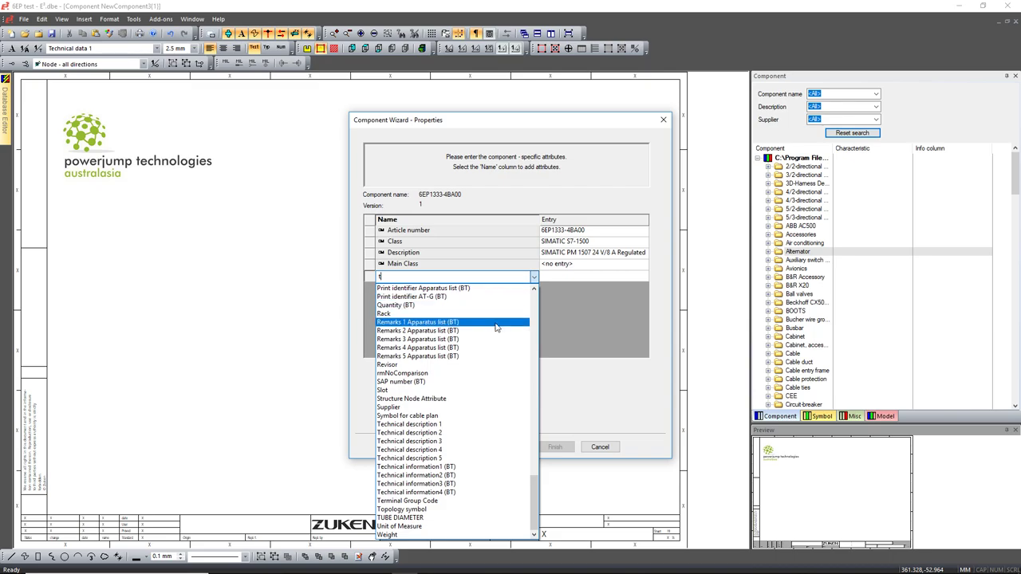
{"action": "left_click", "coordinate": [453, 427]}
{"action": "left_click", "coordinate": [569, 276]}
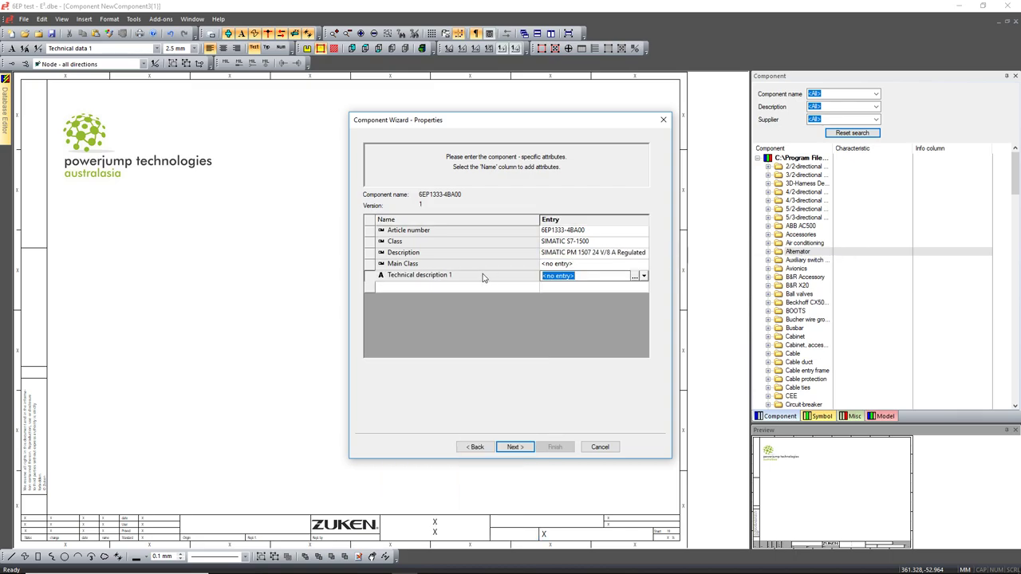
{"action": "type", "text": "S7-1500"}
{"action": "left_click", "coordinate": [509, 288]}
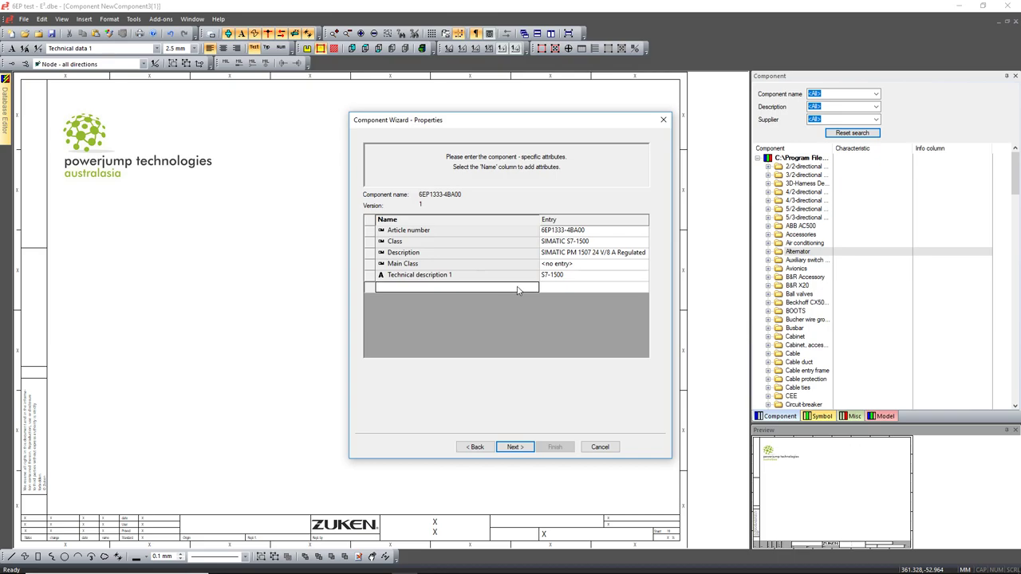
{"action": "left_click", "coordinate": [533, 288]}
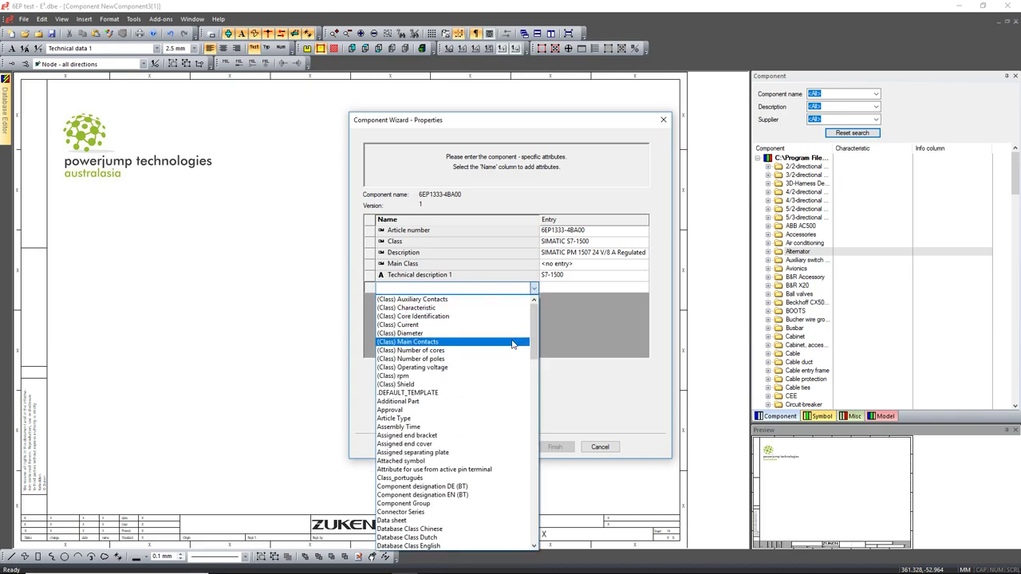
{"action": "type", "text": "e"}
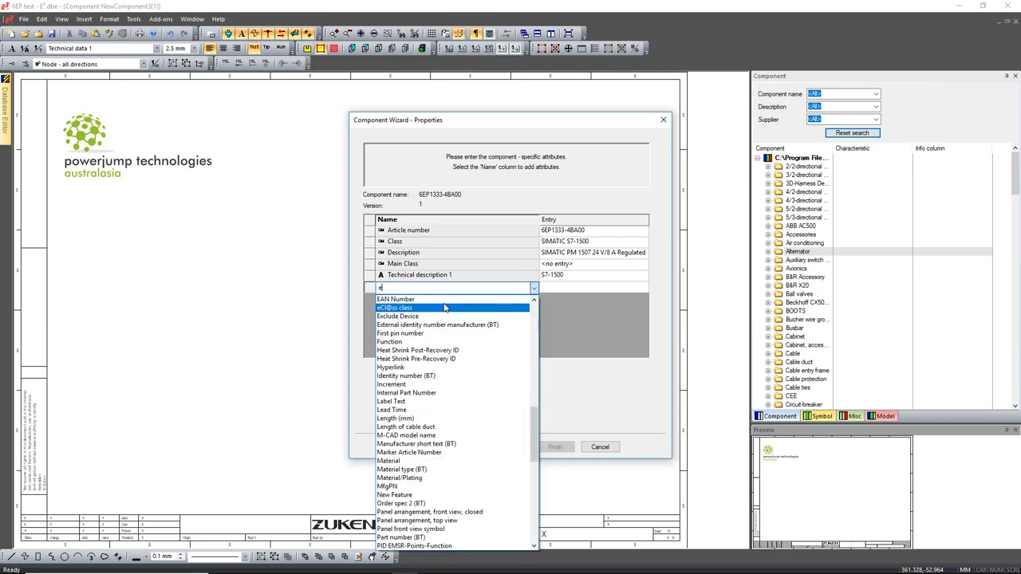
{"action": "left_click", "coordinate": [444, 308]}
{"action": "left_click", "coordinate": [326, 564]}
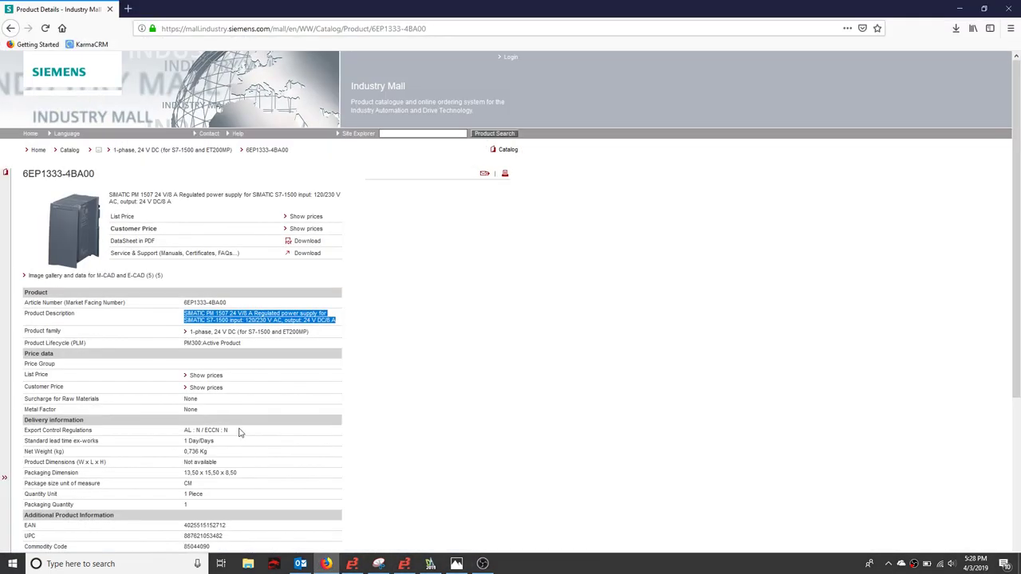
{"action": "scroll", "coordinate": [240, 432], "scroll_direction": "down", "scroll_amount": 3}
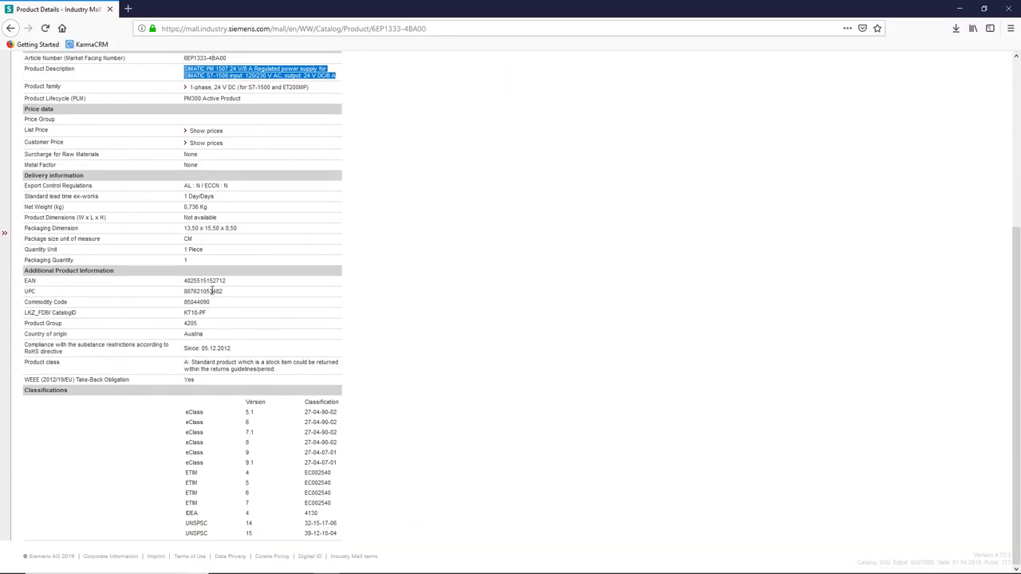
{"action": "double_click", "coordinate": [209, 281]}
{"action": "key", "text": "ctrl+c"}
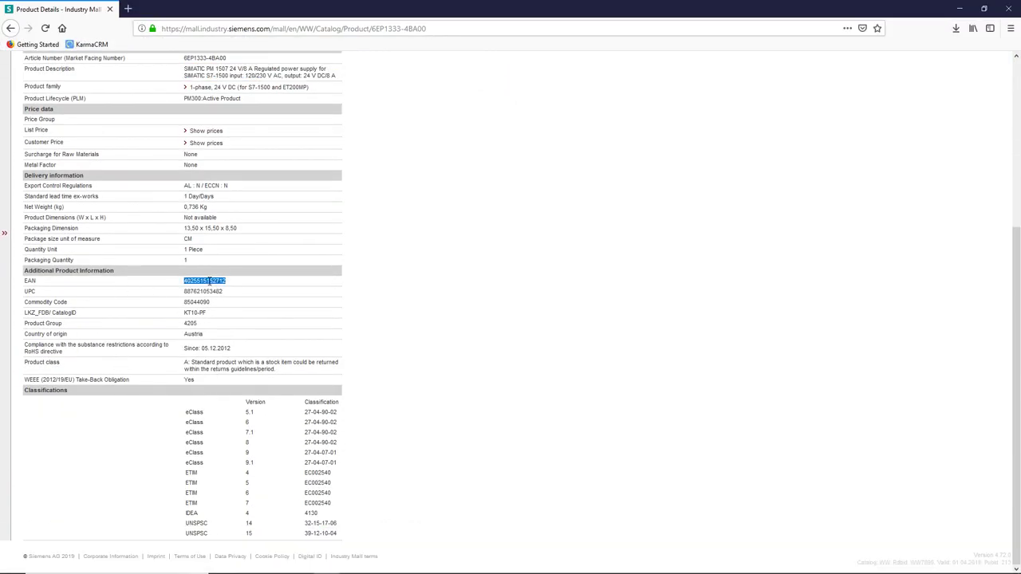
{"action": "left_click", "coordinate": [958, 10]}
{"action": "left_click", "coordinate": [589, 286]}
{"action": "key", "text": "ctrl+v"}
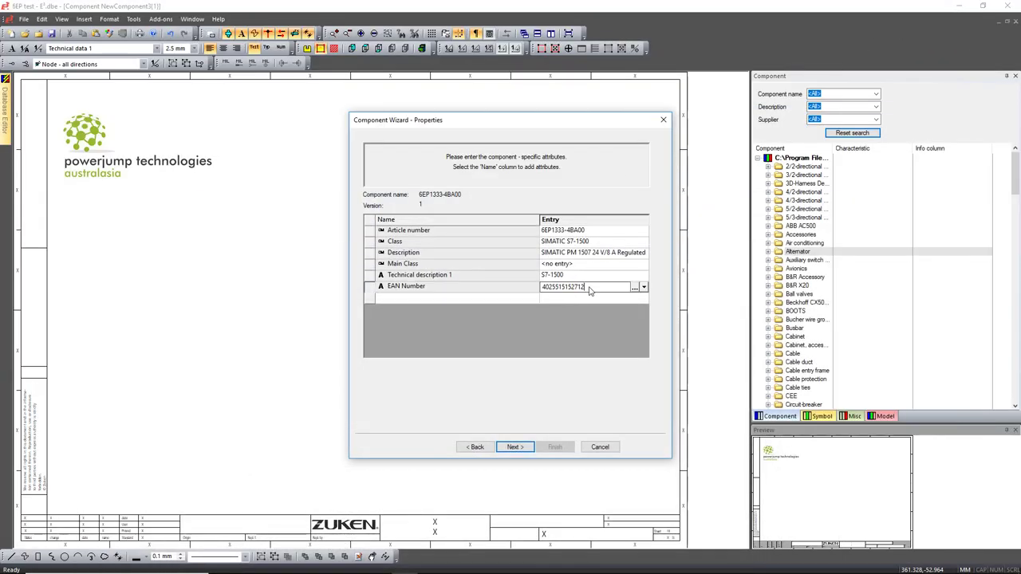
- Add a Weight attribute, check the net weight on the Siemens product page in the browser and enter 0.736
{"action": "left_click", "coordinate": [532, 300]}
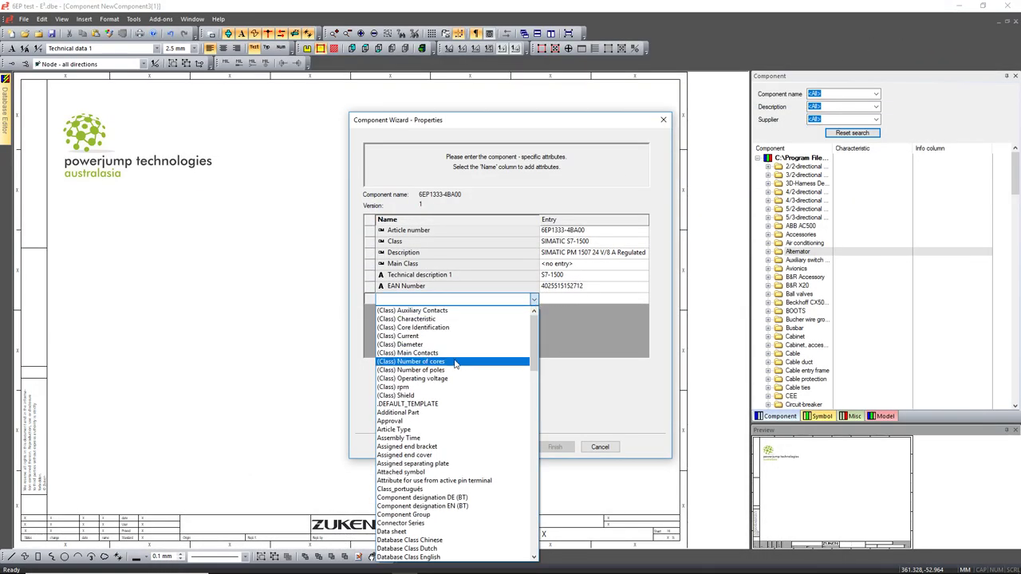
{"action": "type", "text": "w"}
{"action": "left_click", "coordinate": [391, 557]}
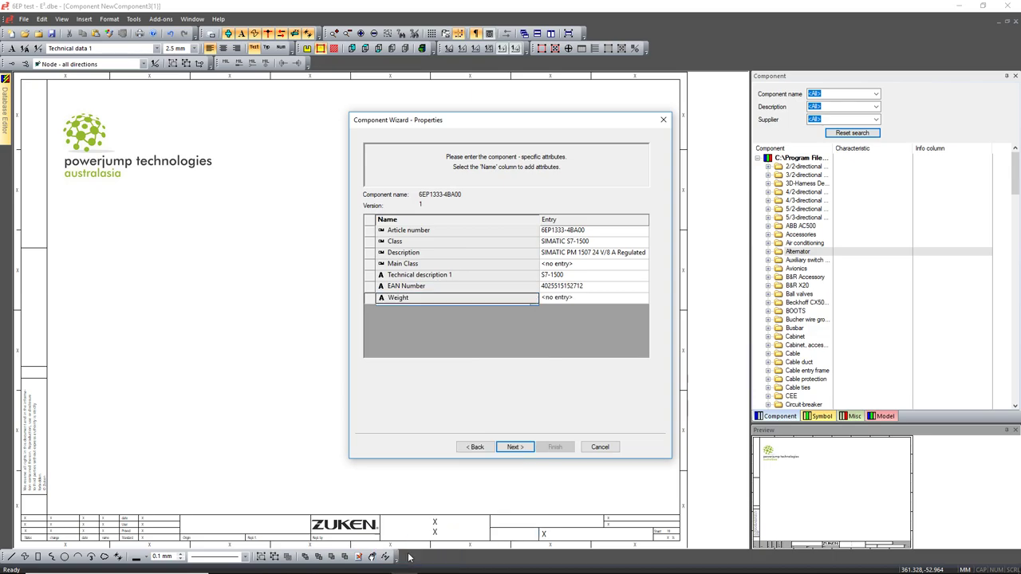
{"action": "left_click", "coordinate": [327, 564]}
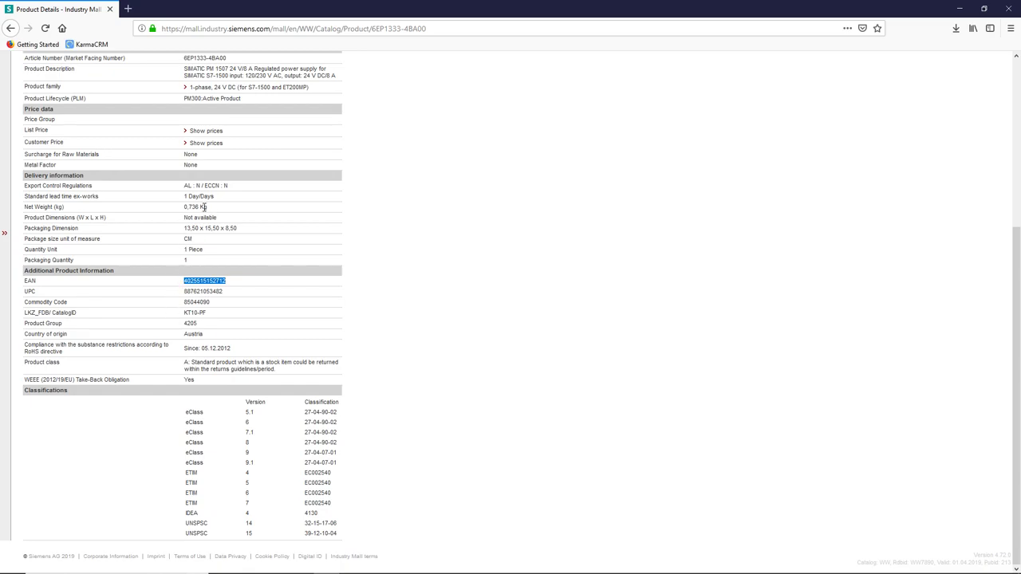
{"action": "left_click", "coordinate": [959, 9]}
{"action": "left_click", "coordinate": [588, 299]}
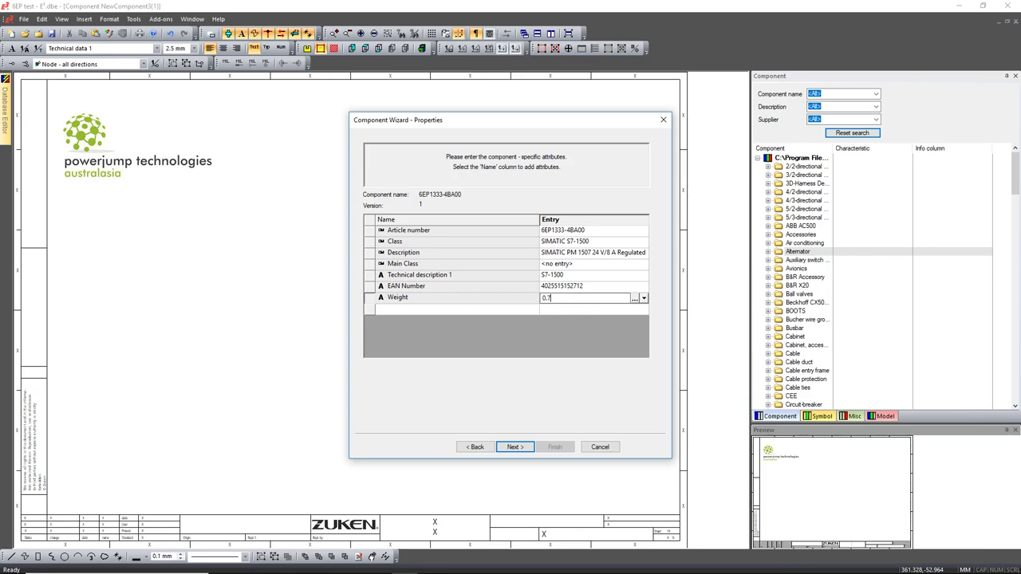
{"action": "left_click", "coordinate": [448, 299]}
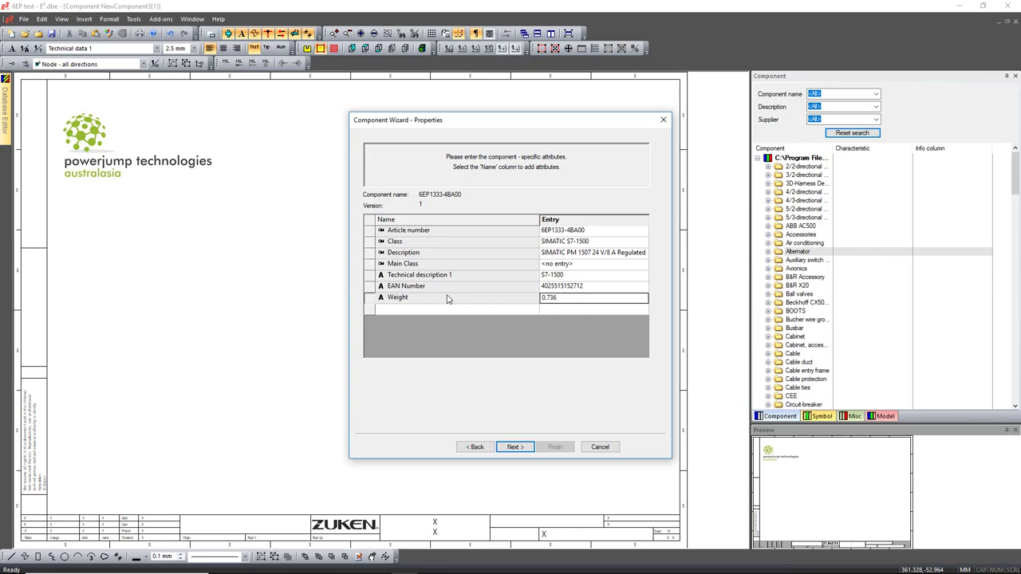
- Add a Hyperlink attribute and fill it with the 6EP1333-4BA00 Siemens Industry Mall page address copied from the browser
{"action": "left_click", "coordinate": [522, 310]}
{"action": "left_click", "coordinate": [534, 310]}
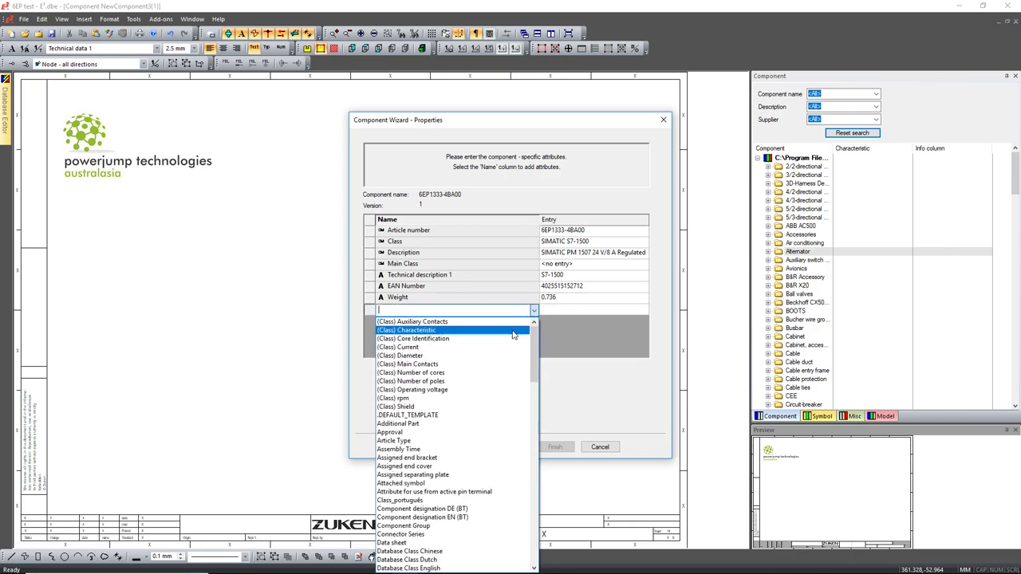
{"action": "type", "text": "h"}
{"action": "left_click", "coordinate": [433, 342]}
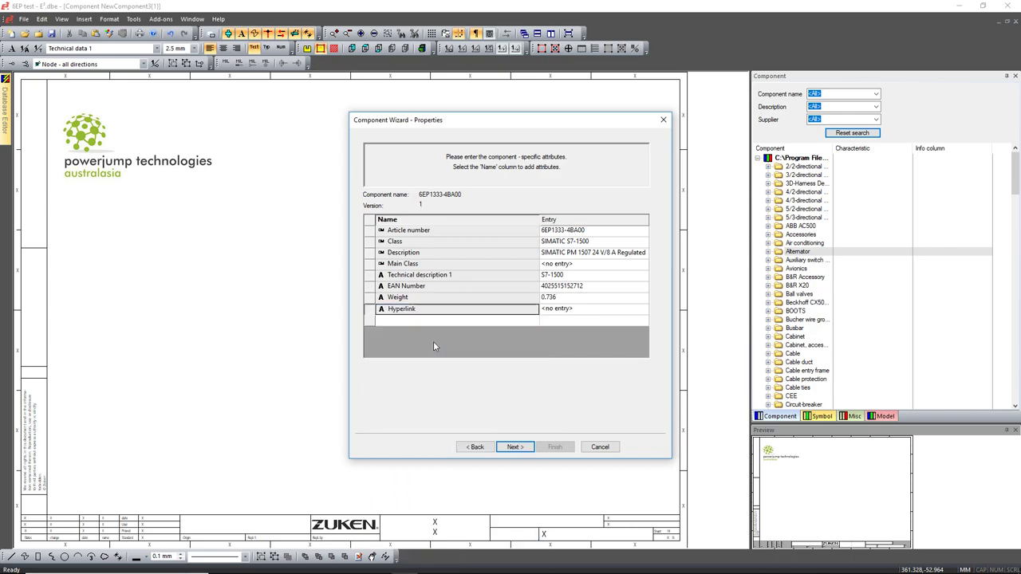
{"action": "left_click", "coordinate": [335, 568]}
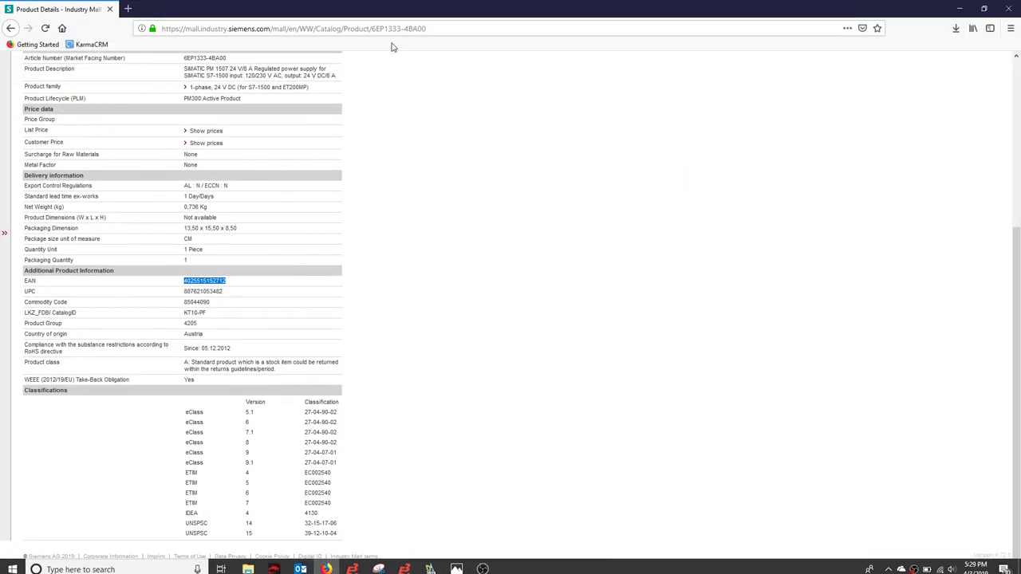
{"action": "left_click", "coordinate": [402, 29]}
{"action": "key", "text": "ctrl+c"}
{"action": "left_click", "coordinate": [960, 8]}
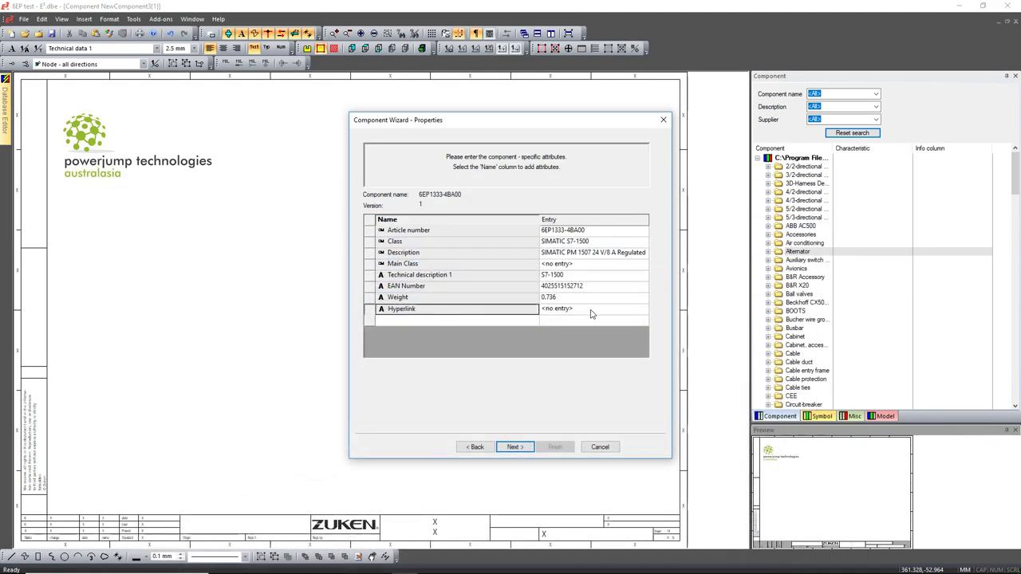
{"action": "left_click", "coordinate": [592, 313]}
{"action": "left_click", "coordinate": [593, 313]}
{"action": "key", "text": "ctrl+v"}
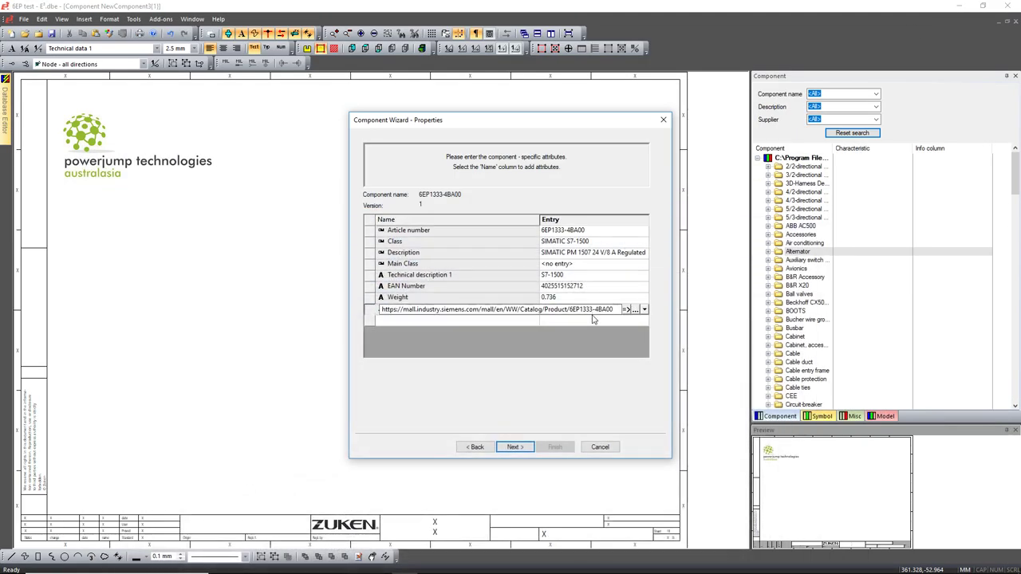
{"action": "key", "text": "Return"}
- Look over the Siemens product page in the browser, and add a Preview Symbol attribute to the component with the entry 6EP1333-4BA00 Preview Symbol
{"action": "left_click", "coordinate": [333, 564]}
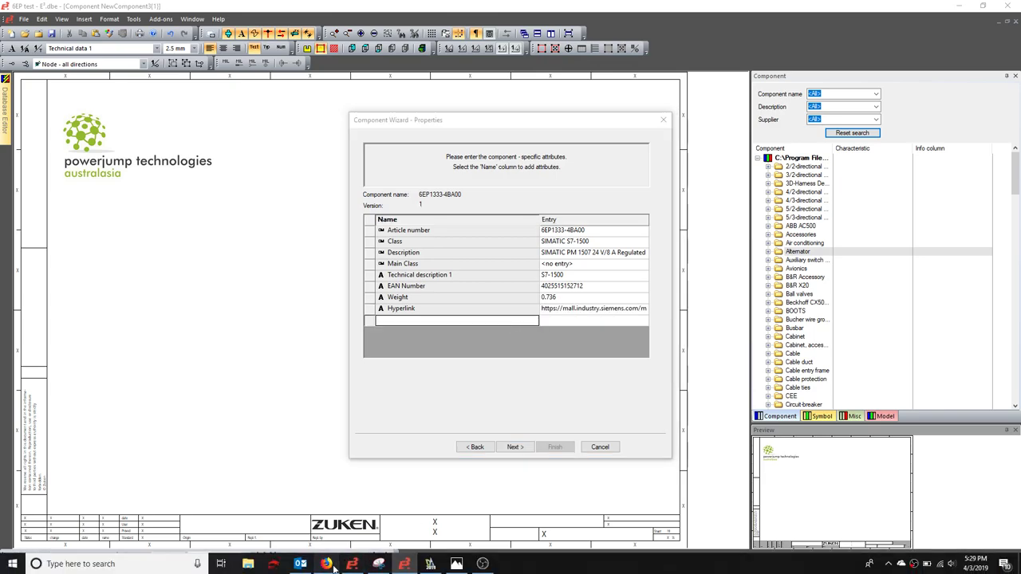
{"action": "scroll", "coordinate": [220, 371], "scroll_direction": "up", "scroll_amount": 7}
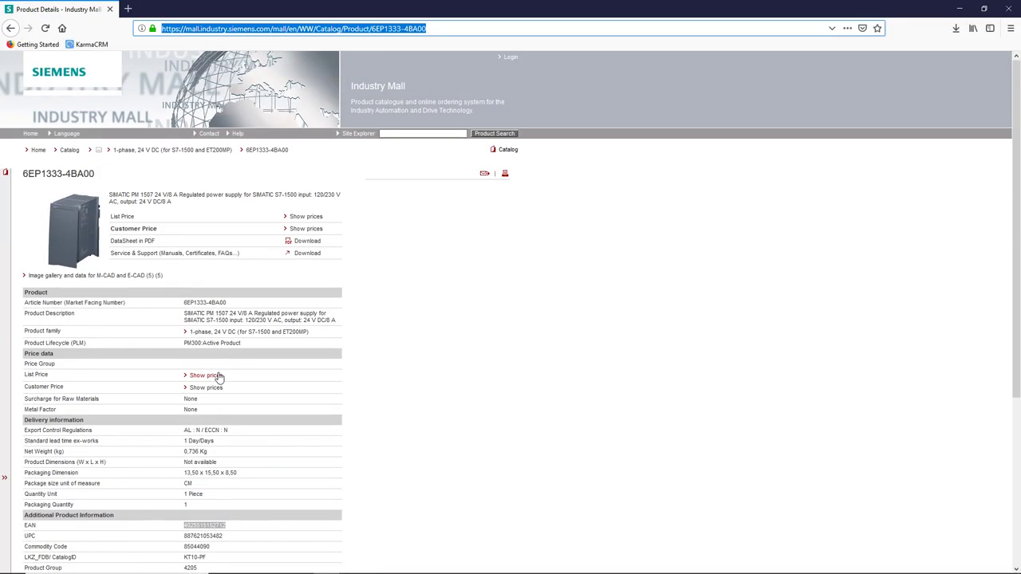
{"action": "scroll", "coordinate": [219, 375], "scroll_direction": "down", "scroll_amount": 3}
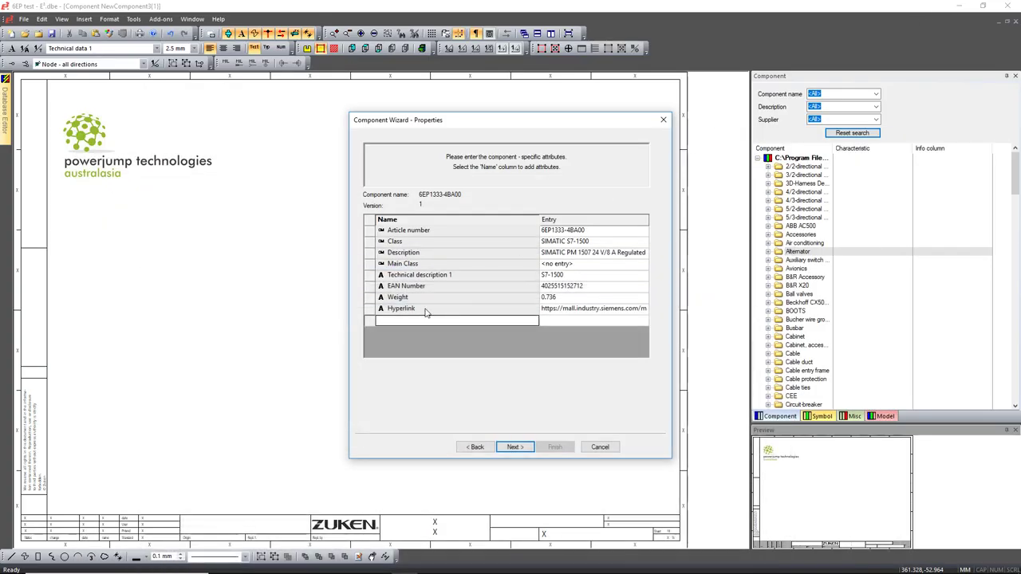
{"action": "left_click", "coordinate": [533, 322]}
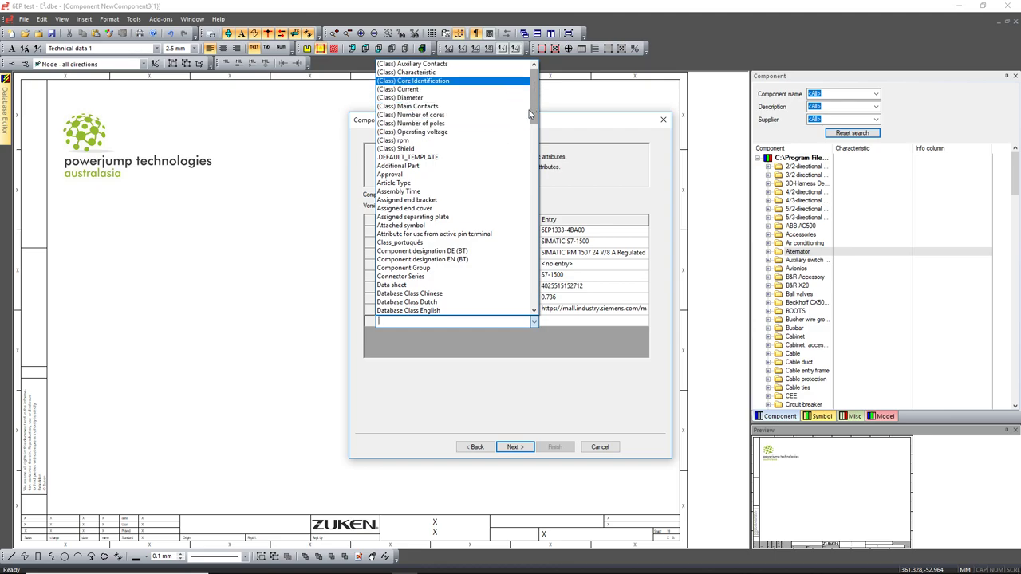
{"action": "left_click_drag", "start_coordinate": [533, 113], "coordinate": [541, 289]}
{"action": "left_click", "coordinate": [435, 115]}
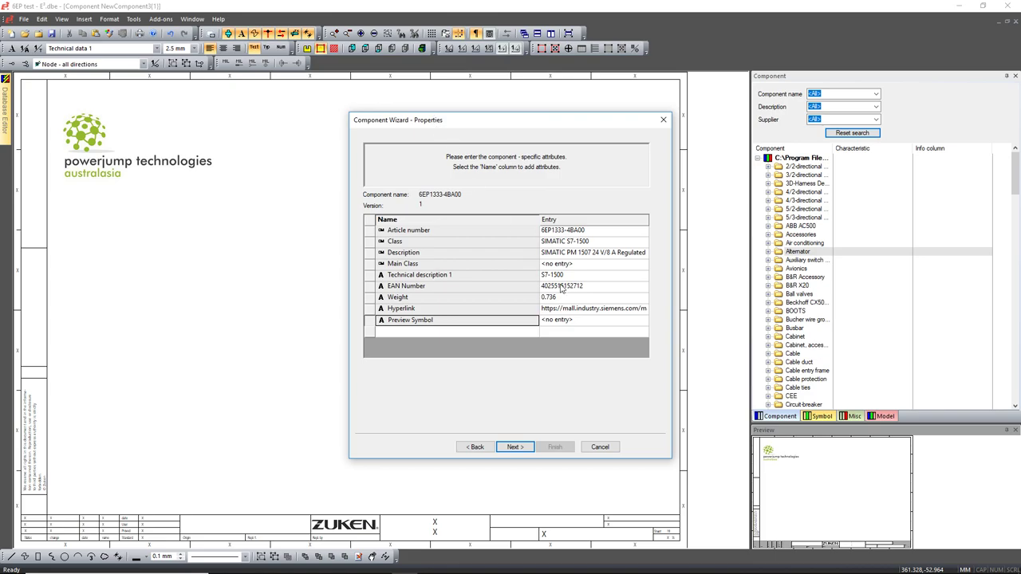
{"action": "left_click", "coordinate": [623, 322]}
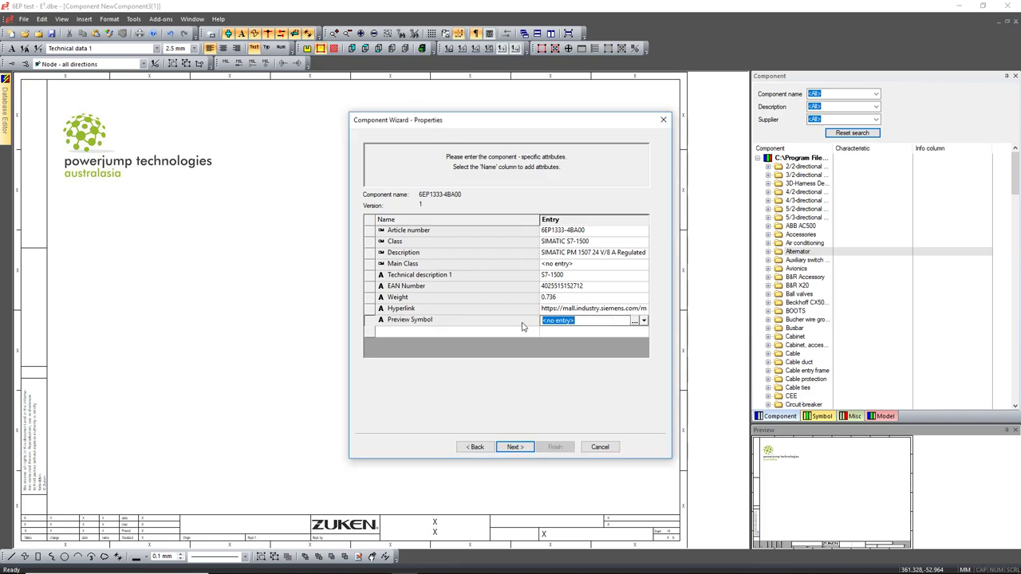
{"action": "type", "text": "6EP1333-4BA00 Pre"}
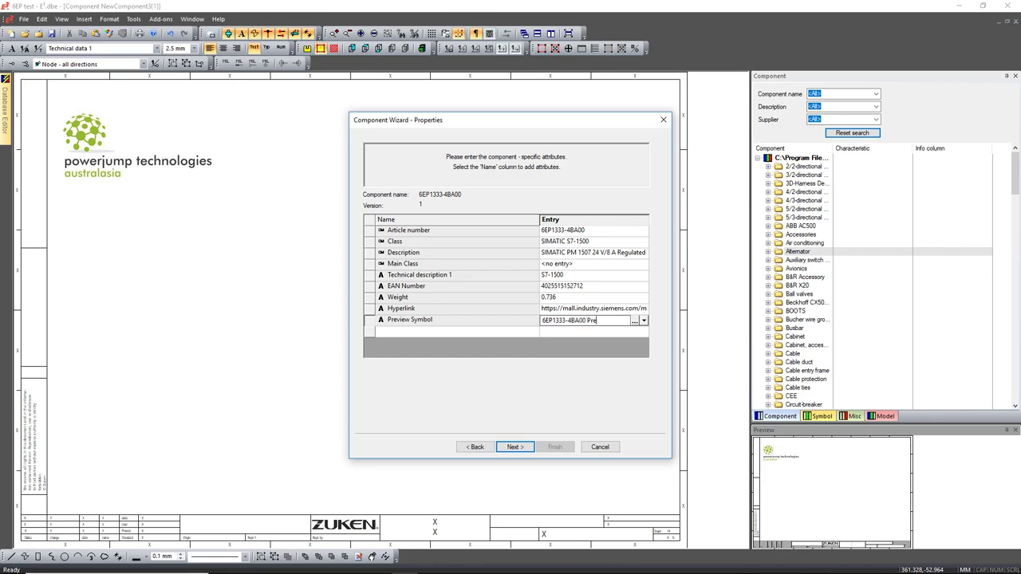
{"action": "type", "text": "ymbol"}
{"action": "key", "text": "Return"}
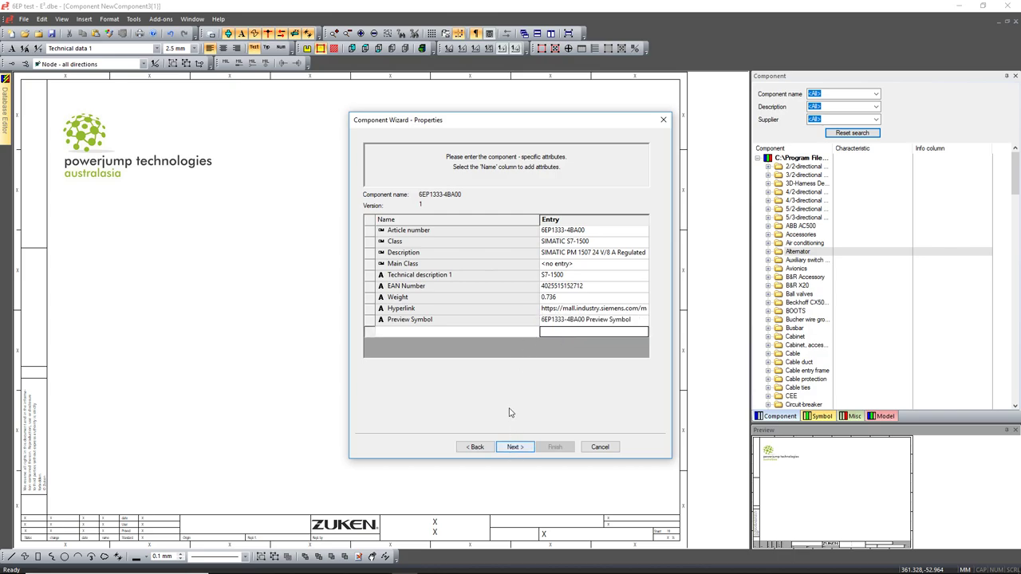
- Complete the component wizard with a completely new structure and the option to edit the component graphically
{"action": "left_click_drag", "start_coordinate": [483, 119], "coordinate": [359, 130]}
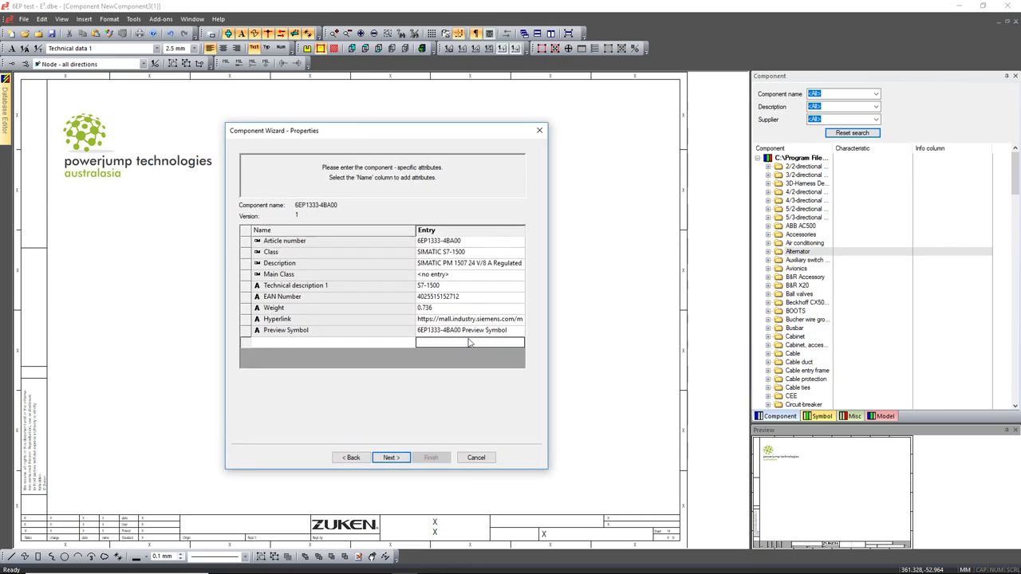
{"action": "left_click", "coordinate": [390, 458]}
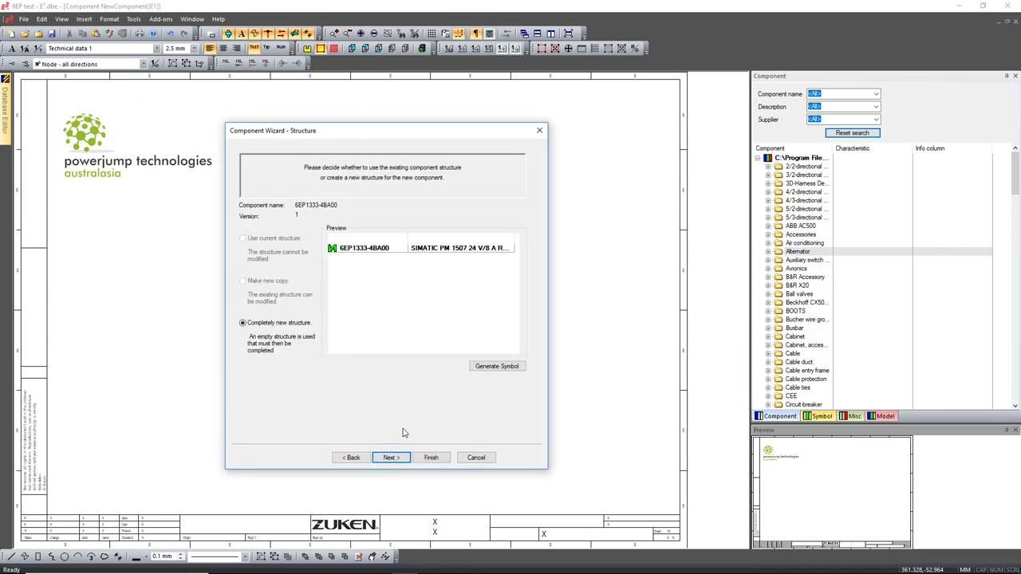
{"action": "left_click", "coordinate": [404, 459]}
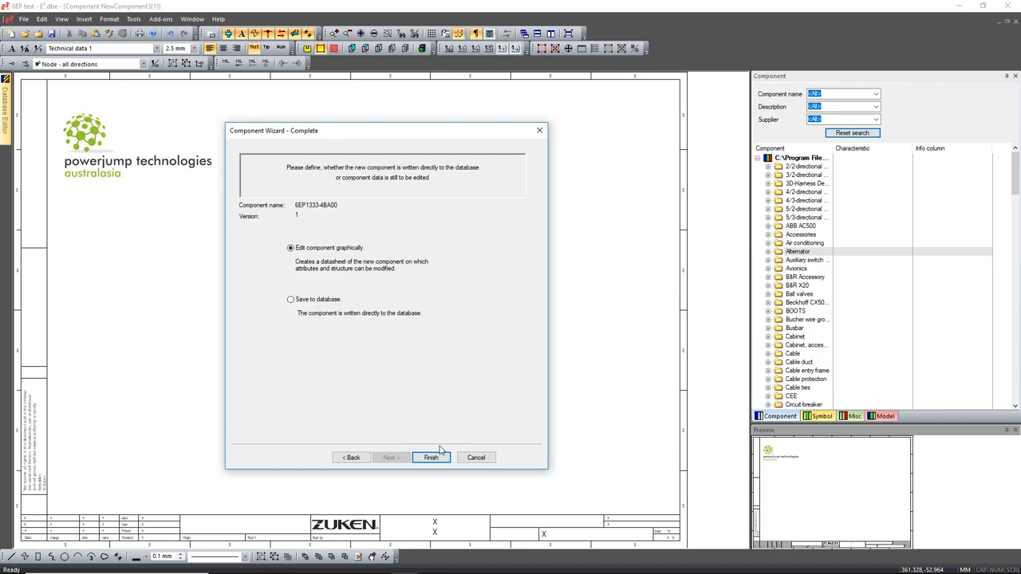
{"action": "left_click", "coordinate": [435, 457]}
- Open the component's properties and review its attributes, the further attributes on offer, the preview symbol and the device letter code
{"action": "right_click", "coordinate": [230, 276]}
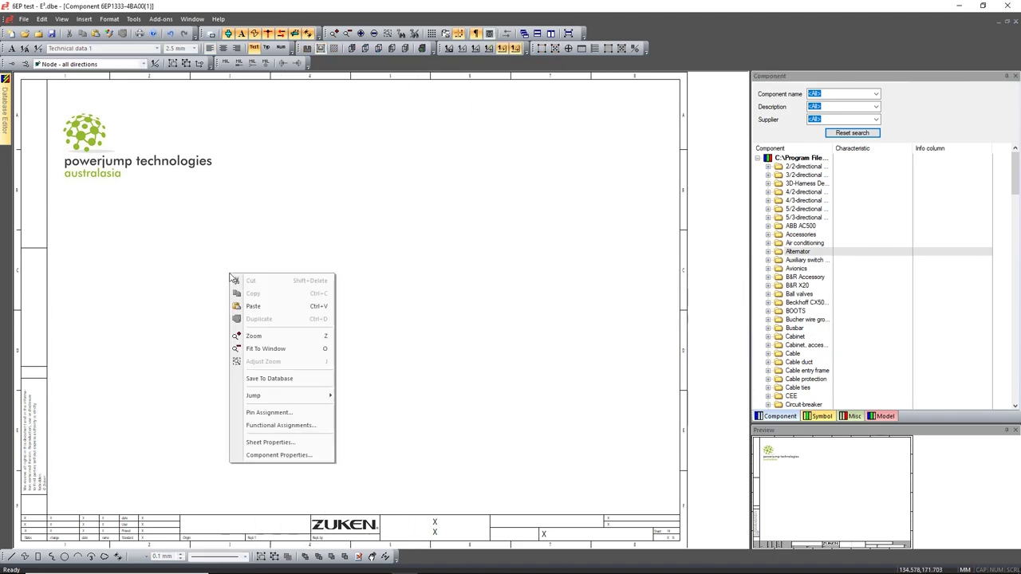
{"action": "left_click", "coordinate": [313, 455]}
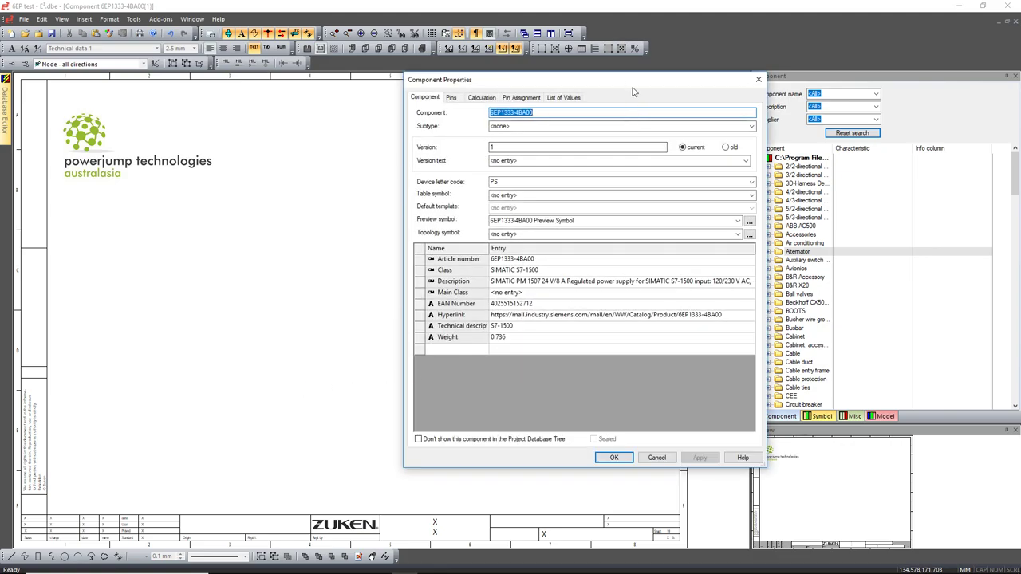
{"action": "left_click_drag", "start_coordinate": [628, 86], "coordinate": [519, 89]}
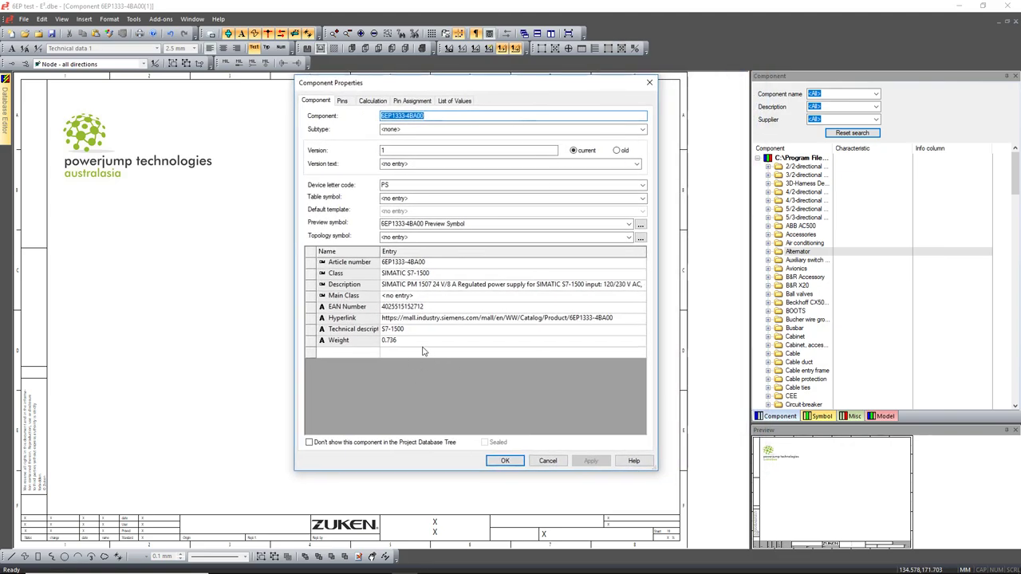
{"action": "left_click", "coordinate": [363, 353]}
{"action": "left_click", "coordinate": [445, 353]}
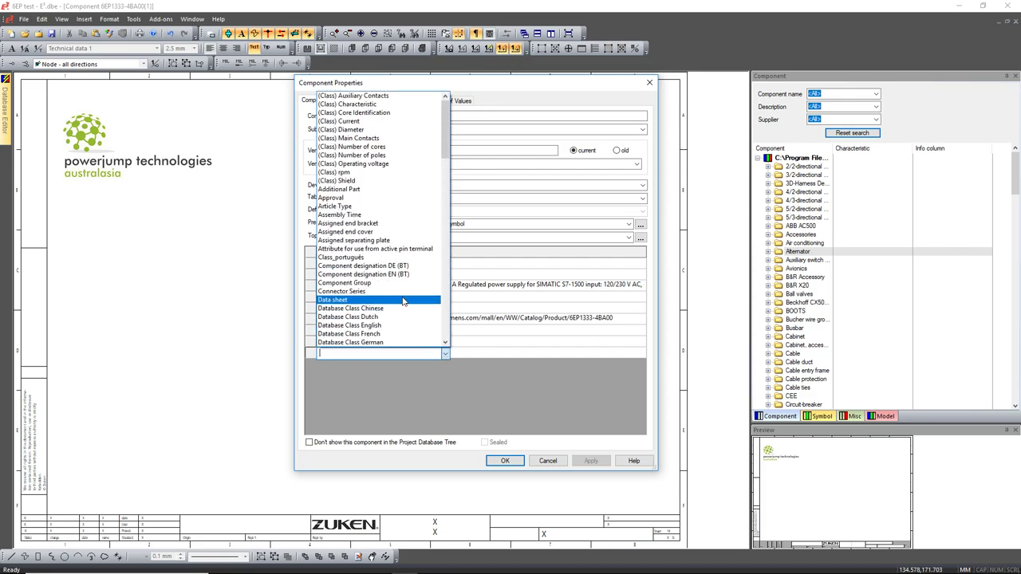
{"action": "scroll", "coordinate": [412, 317], "scroll_direction": "down", "scroll_amount": 13}
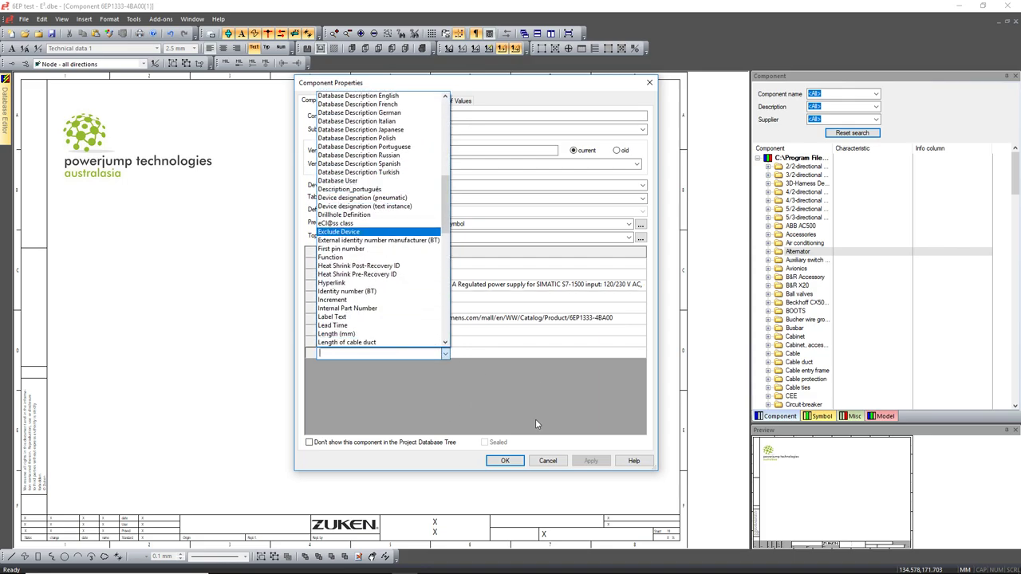
{"action": "left_click", "coordinate": [471, 376]}
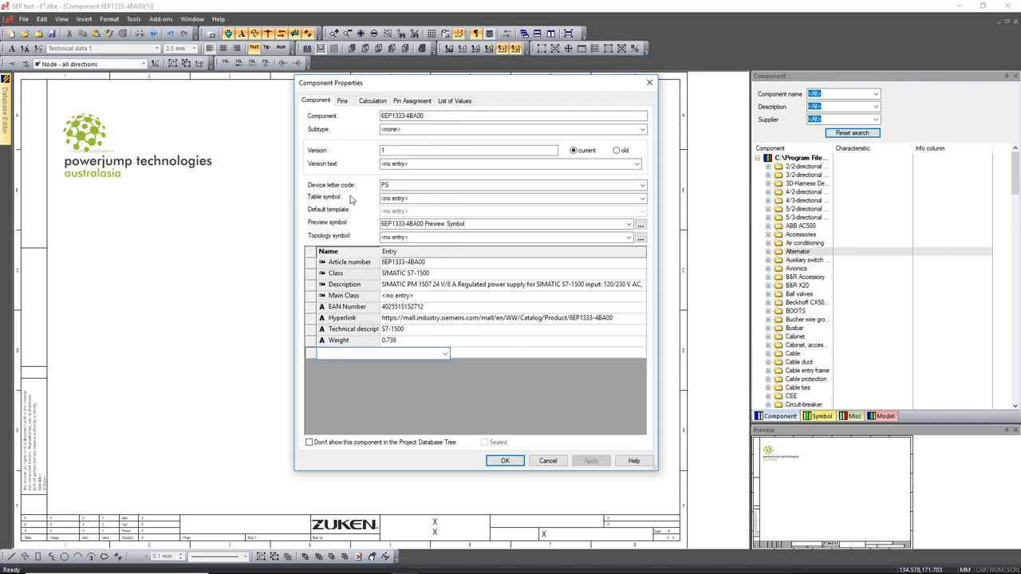
{"action": "left_click_drag", "start_coordinate": [503, 223], "coordinate": [297, 220]}
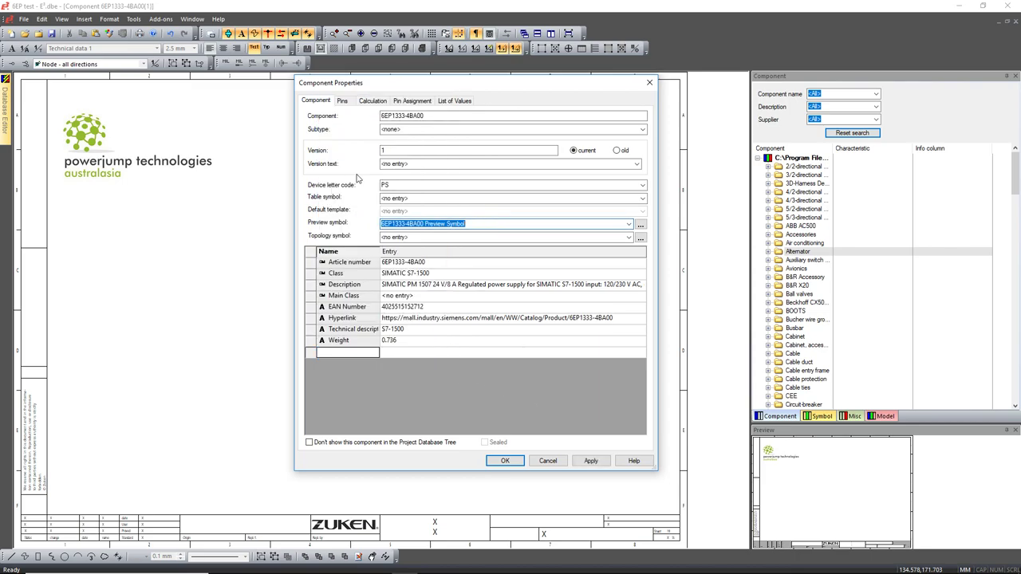
{"action": "left_click", "coordinate": [394, 184]}
- Review the component's pins, calculation, pin assignment and list of values settings, and close the properties
{"action": "left_click", "coordinate": [341, 101]}
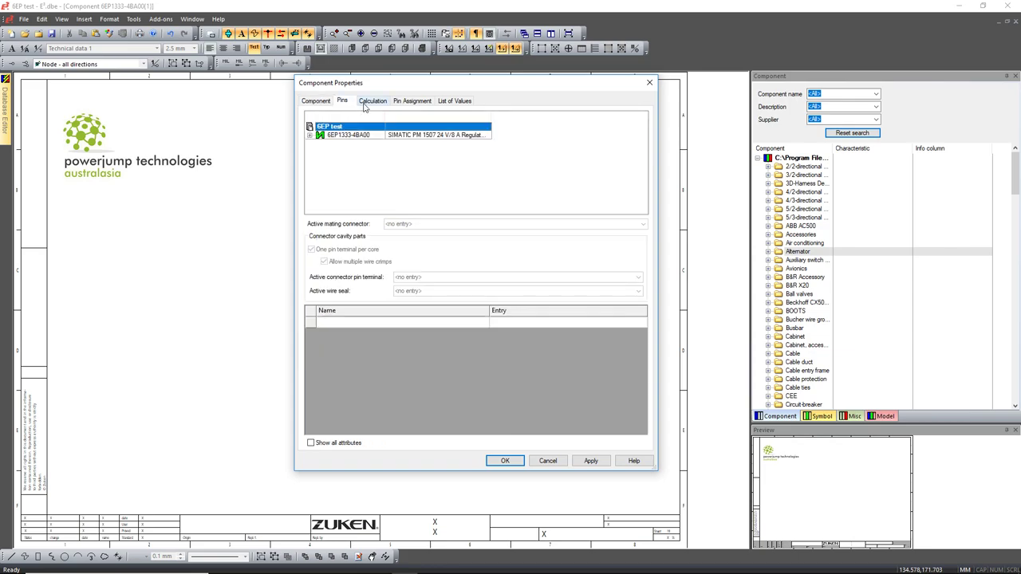
{"action": "left_click", "coordinate": [342, 134]}
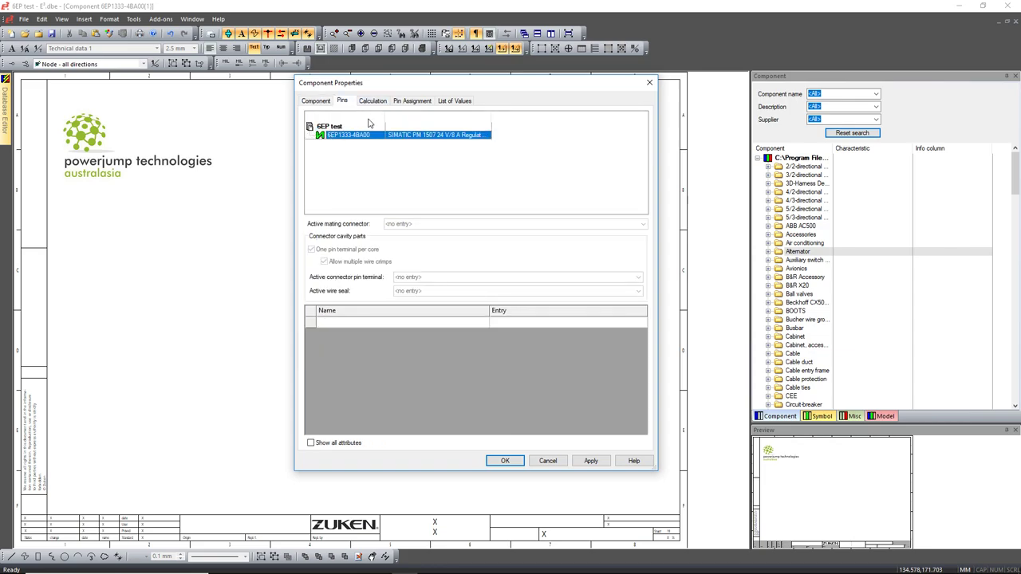
{"action": "left_click", "coordinate": [372, 101]}
{"action": "left_click", "coordinate": [405, 101]}
{"action": "left_click", "coordinate": [380, 101]}
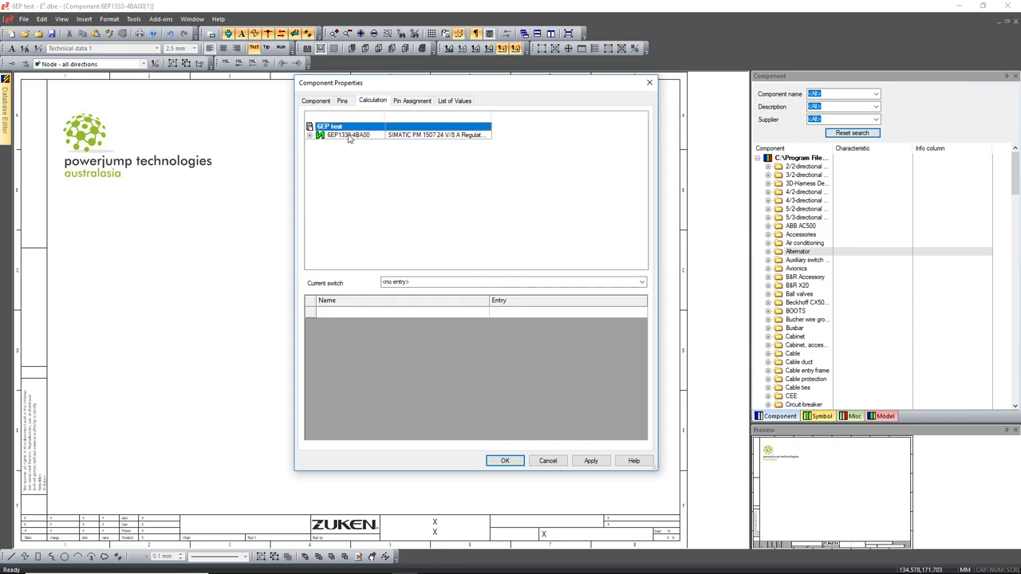
{"action": "left_click", "coordinate": [309, 137]}
{"action": "left_click", "coordinate": [405, 101]}
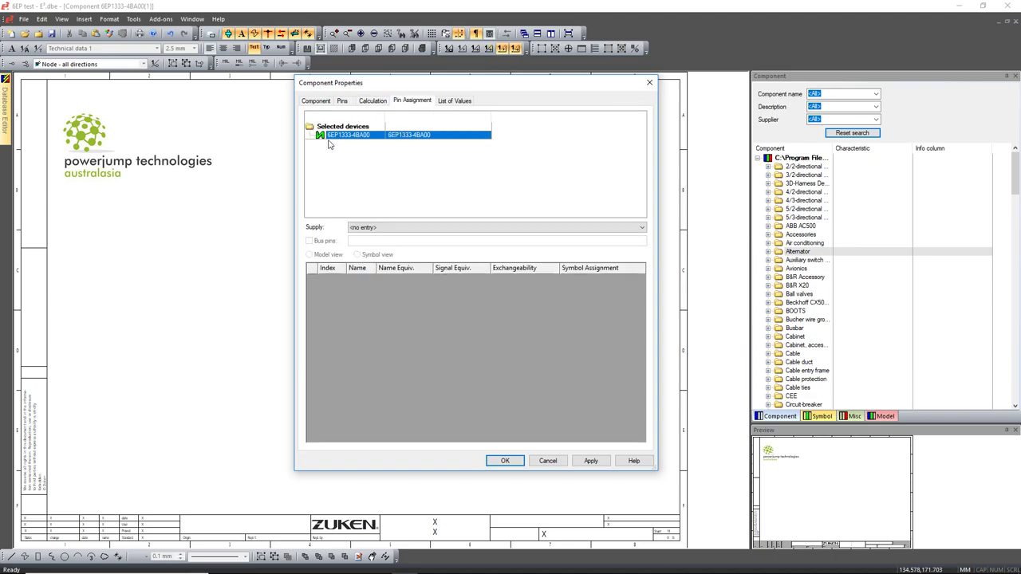
{"action": "left_click", "coordinate": [453, 100]}
{"action": "left_click", "coordinate": [318, 101]}
{"action": "left_click", "coordinate": [648, 83]}
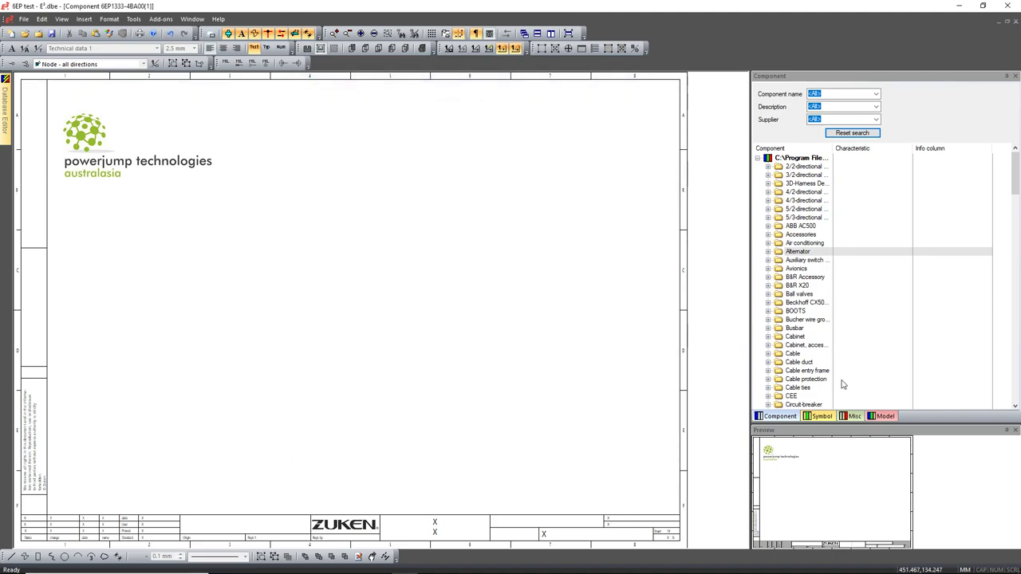
- Place the 6EP1333-4BA00 Main Schem symbol from Created Symbols on the component sheet below the company logo
{"action": "left_click", "coordinate": [822, 416]}
{"action": "left_click", "coordinate": [817, 354]}
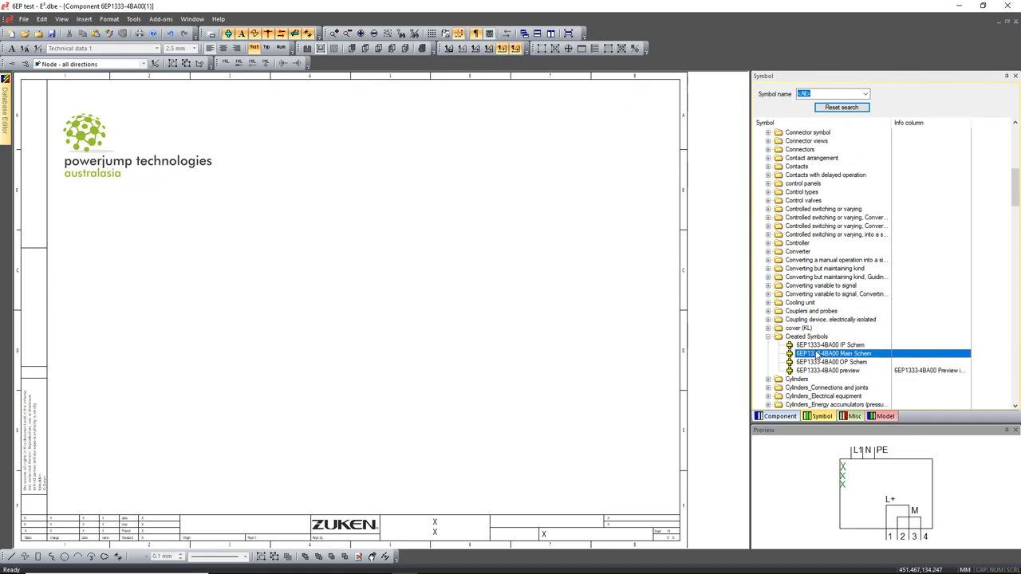
{"action": "left_click", "coordinate": [818, 346]}
{"action": "left_click_drag", "start_coordinate": [822, 353], "coordinate": [94, 246]}
{"action": "left_click", "coordinate": [99, 256]}
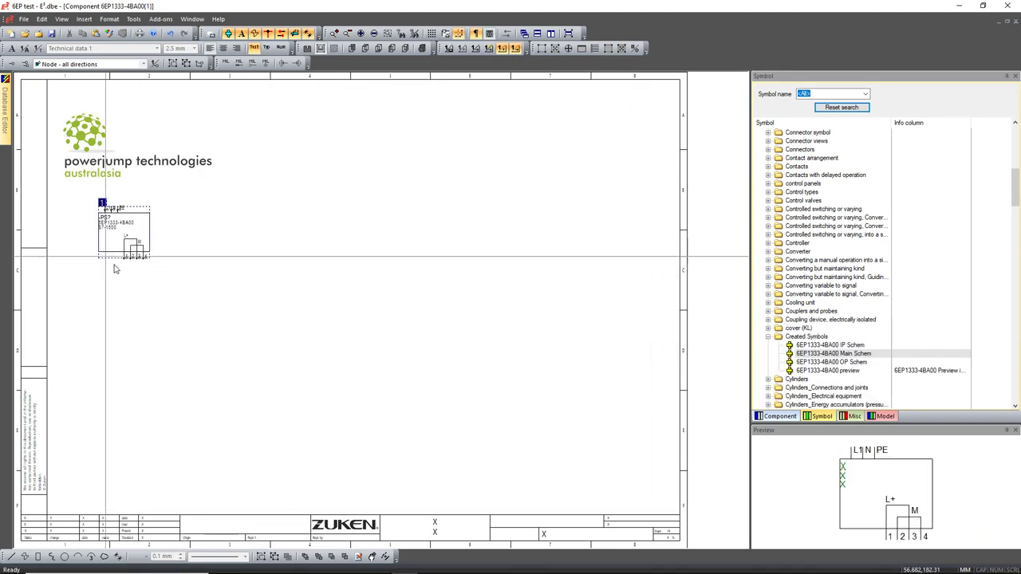
- Place the 6EP1333-4BA00 IP Schem symbol below the main symbol and the 6EP1333-4BA00 OP Schem symbol beneath it
{"action": "left_click", "coordinate": [829, 345]}
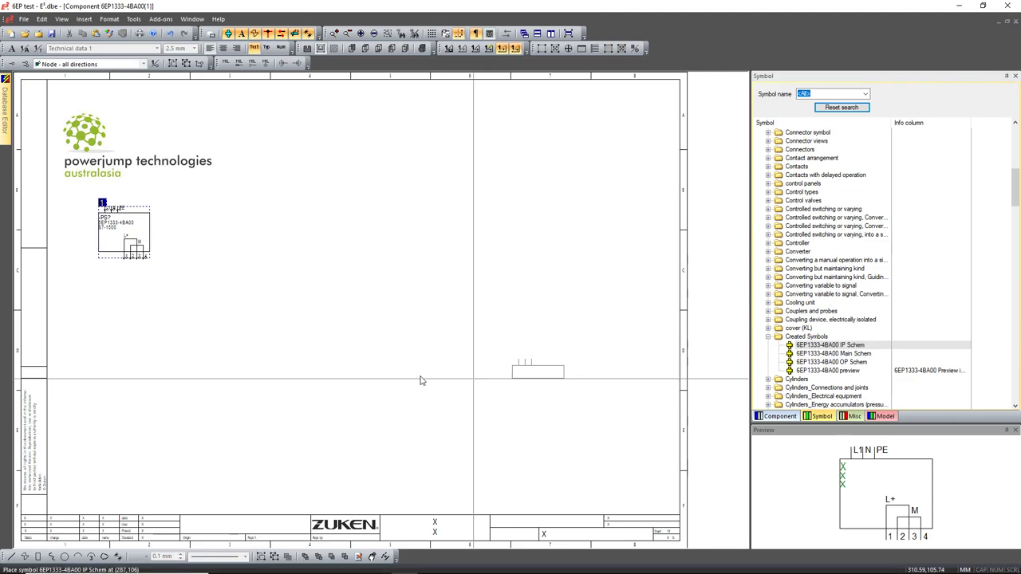
{"action": "left_click", "coordinate": [98, 305]}
{"action": "left_click", "coordinate": [832, 363]}
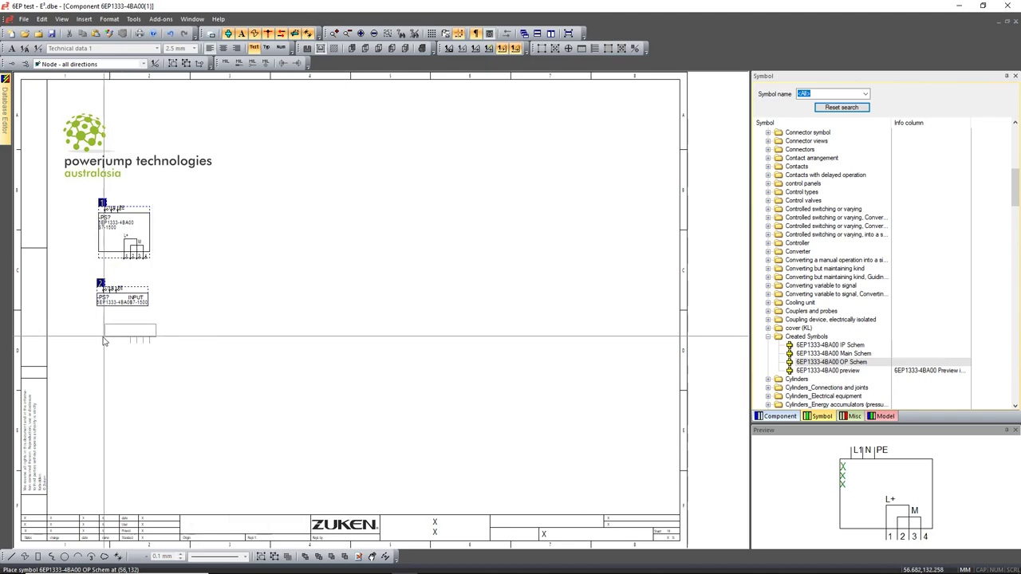
{"action": "left_click", "coordinate": [97, 345]}
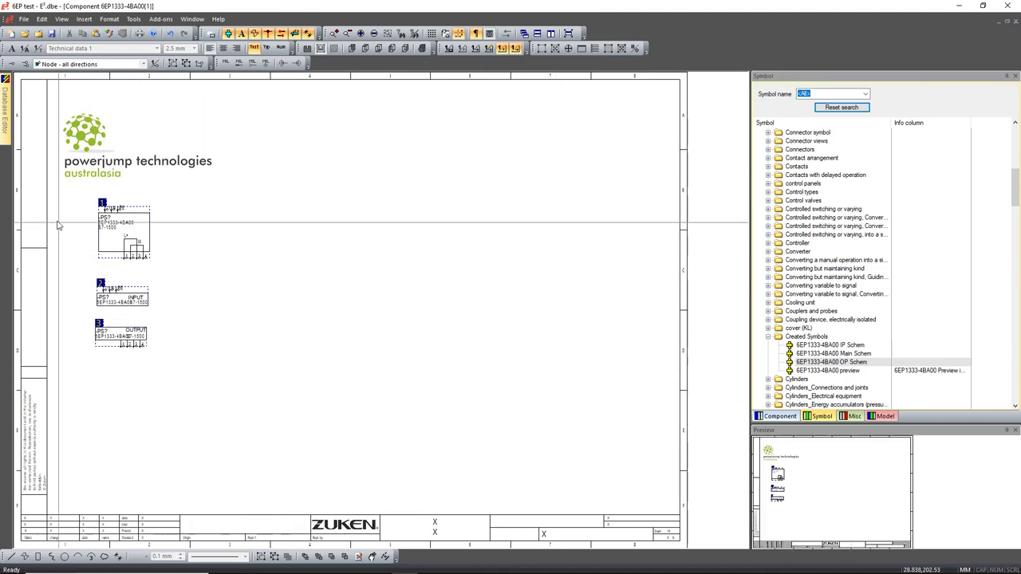
- Place the 6EP1333-4BA00 preview symbol on the component sheet beneath the output symbol
{"action": "middle_click_drag", "start_coordinate": [59, 181], "coordinate": [317, 437]}
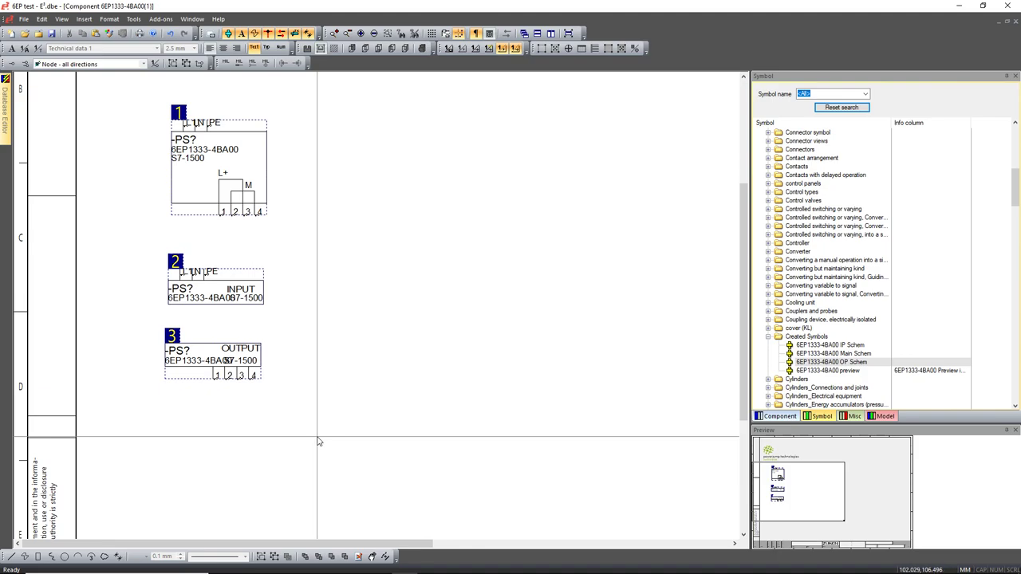
{"action": "left_click", "coordinate": [828, 371]}
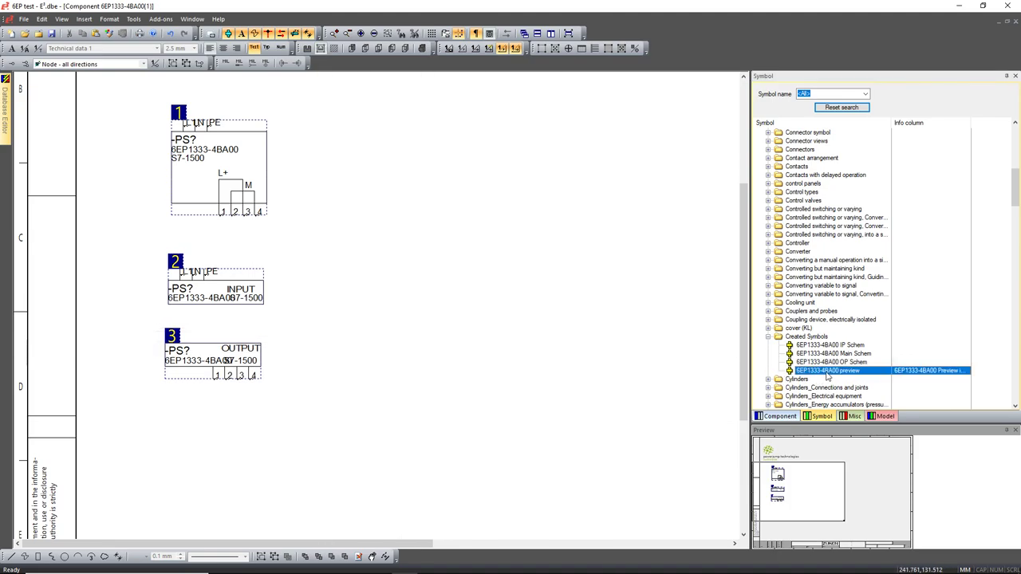
{"action": "left_click", "coordinate": [170, 522]}
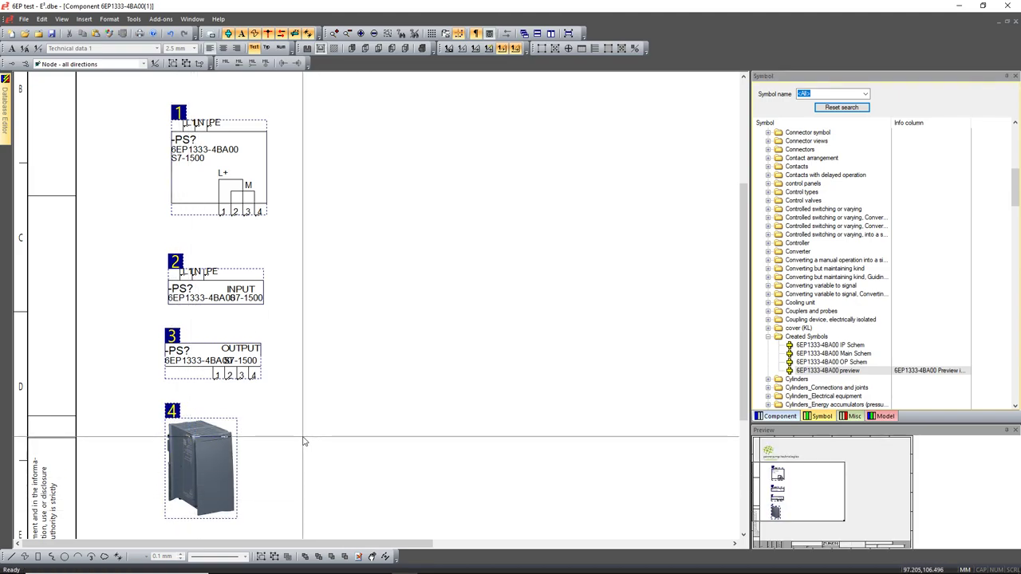
- Open the 6EP1333-4BA00 Main Schem symbol for editing from the Database Editor
{"action": "left_click_drag", "start_coordinate": [137, 106], "coordinate": [412, 264]}
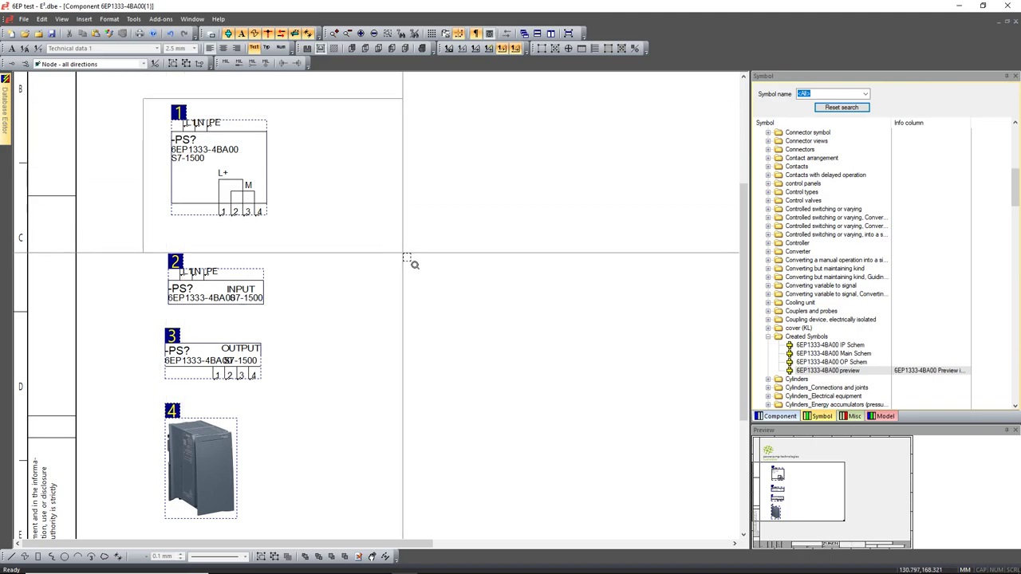
{"action": "key", "text": "Escape"}
{"action": "key", "text": "F4"}
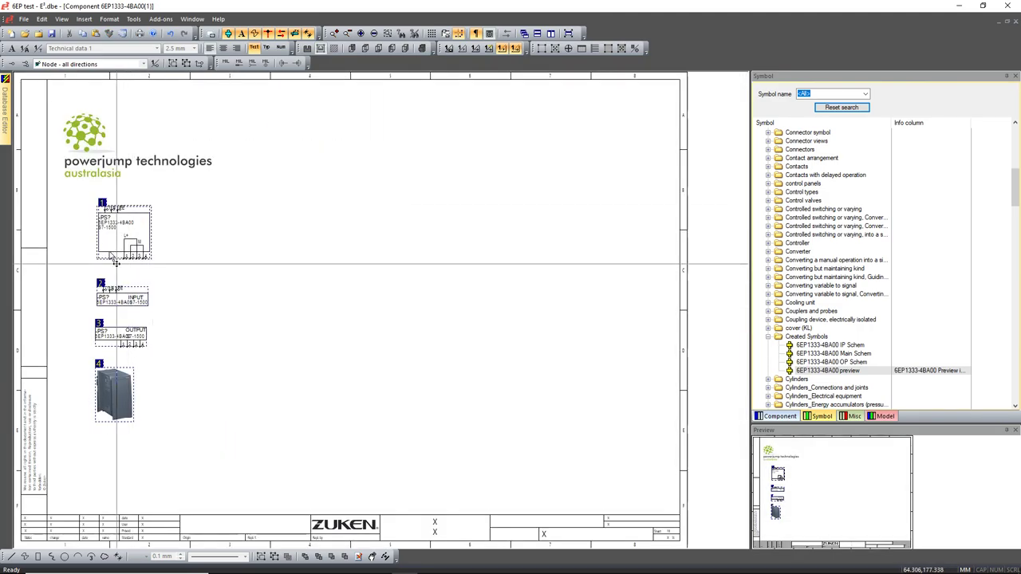
{"action": "mouse_move", "coordinate": [5, 133]}
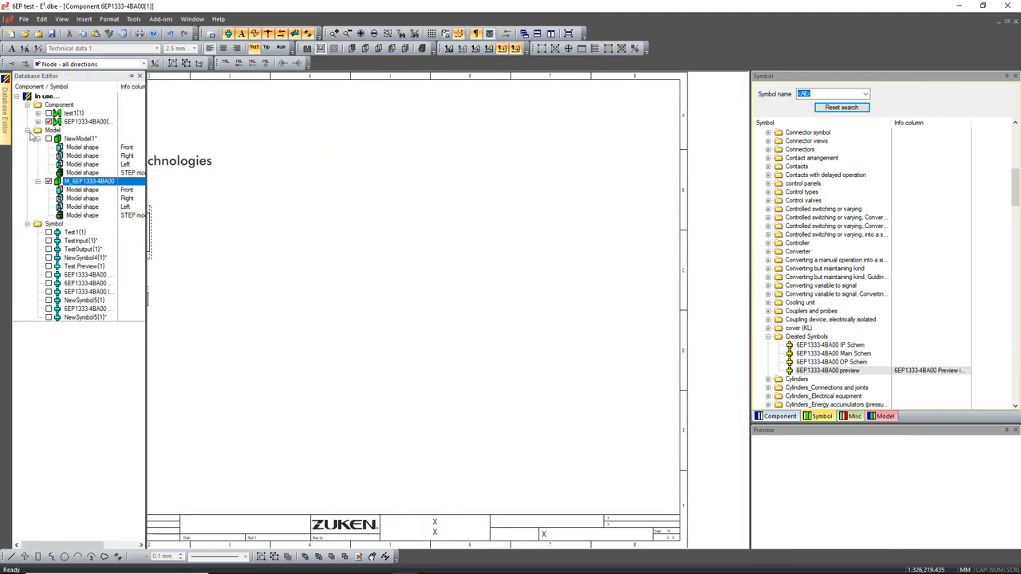
{"action": "double_click", "coordinate": [87, 283]}
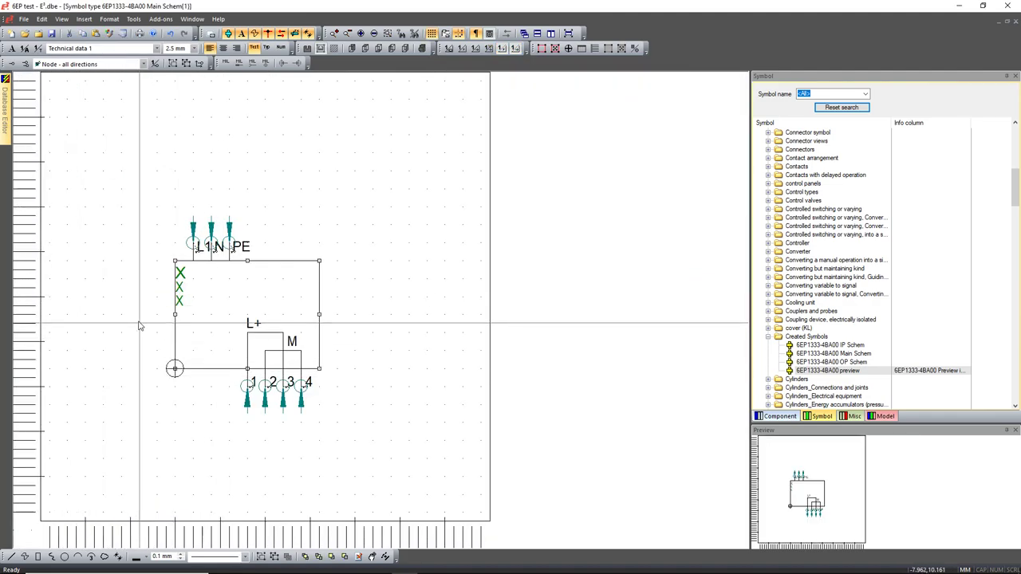
- Import the 6EP1333-4BA00 product image and place it inside the main symbol's outline, in the lower-left corner near the origin
{"action": "left_click", "coordinate": [25, 19]}
{"action": "mouse_move", "coordinate": [56, 109]}
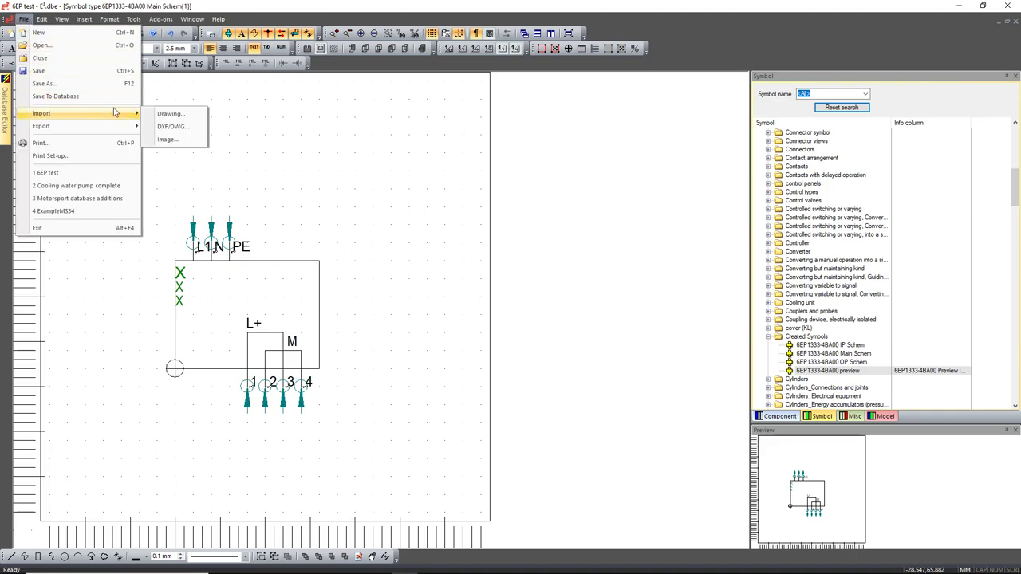
{"action": "left_click", "coordinate": [180, 134]}
{"action": "left_click", "coordinate": [499, 191]}
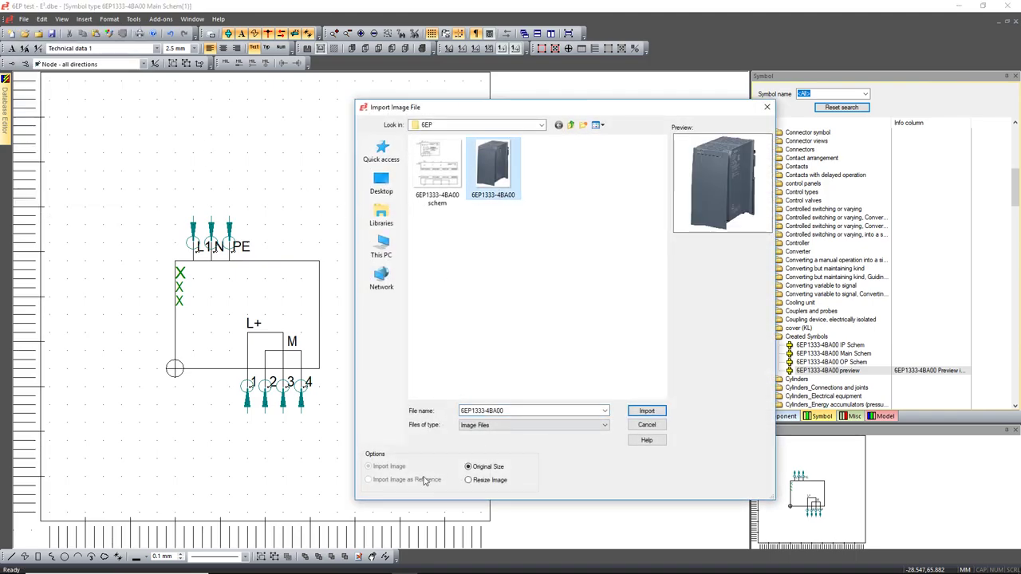
{"action": "left_click", "coordinate": [646, 411]}
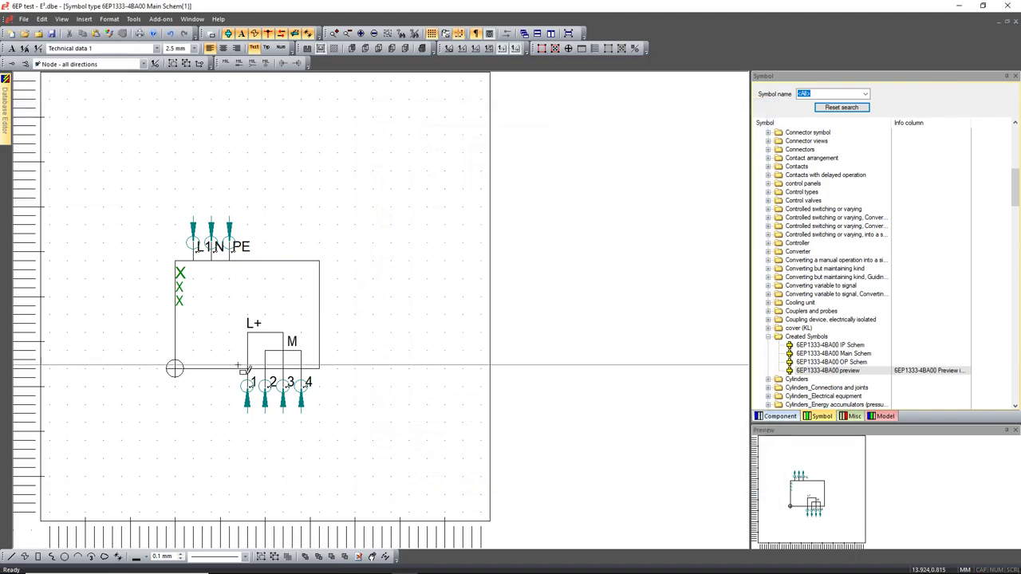
{"action": "left_click_drag", "start_coordinate": [193, 367], "coordinate": [181, 327]}
{"action": "left_click", "coordinate": [166, 339]}
{"action": "left_click", "coordinate": [196, 433]}
{"action": "middle_click_drag", "start_coordinate": [91, 209], "coordinate": [515, 485]}
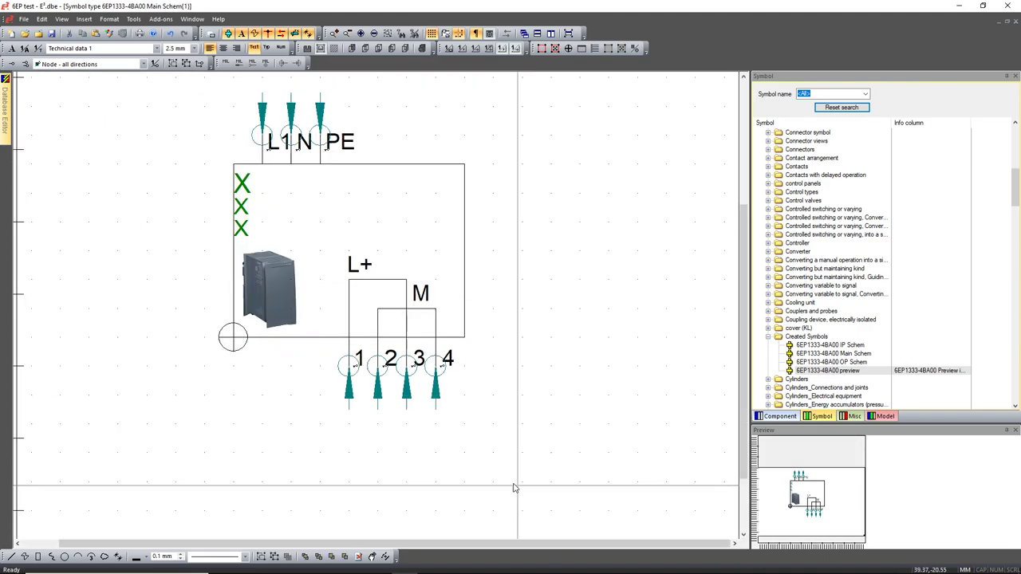
- Save the 6EP1333-4BA00 Main Schem symbol to the database
{"action": "right_click", "coordinate": [505, 218]}
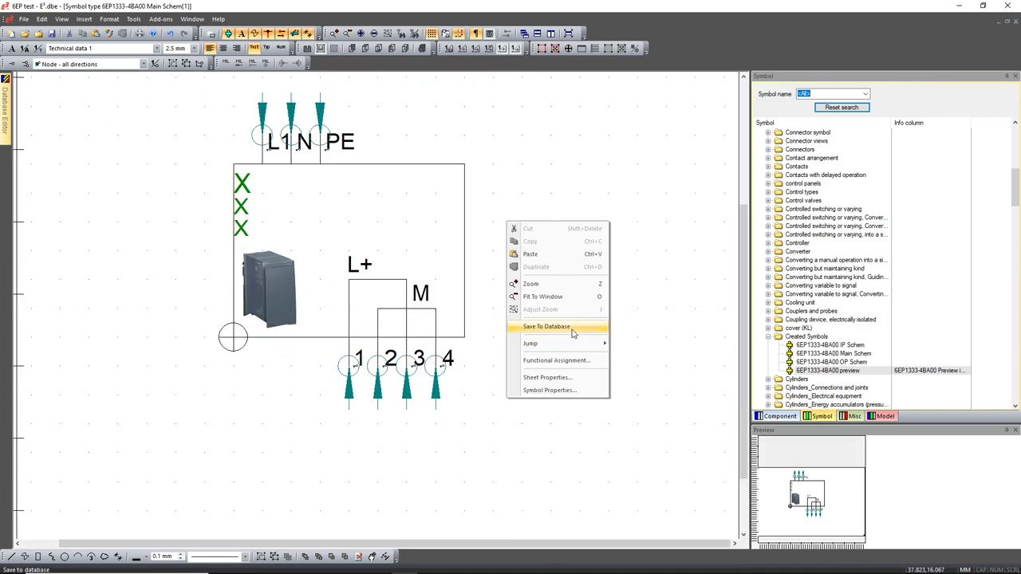
{"action": "left_click", "coordinate": [522, 327]}
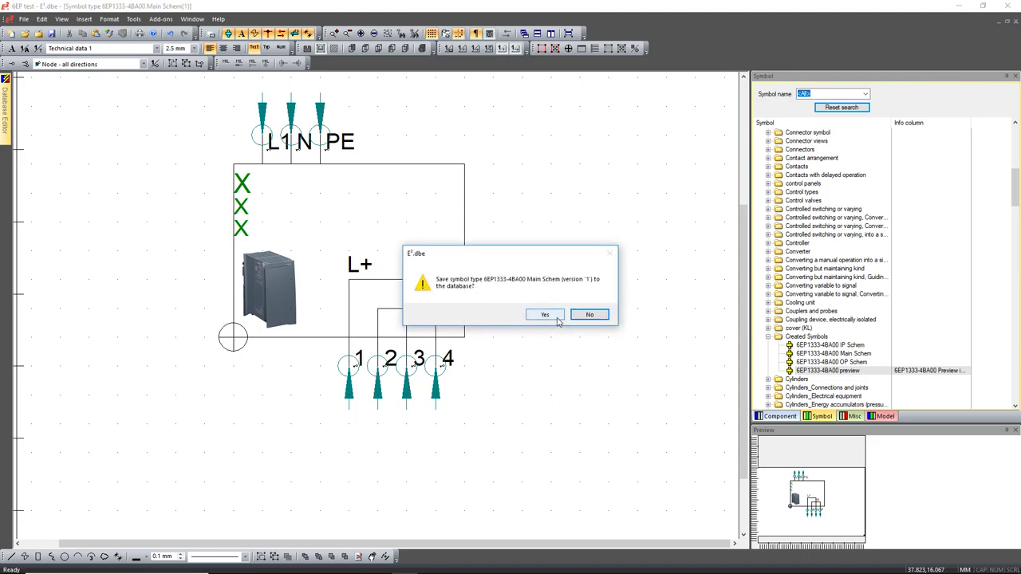
{"action": "left_click", "coordinate": [558, 318]}
{"action": "left_click", "coordinate": [556, 318]}
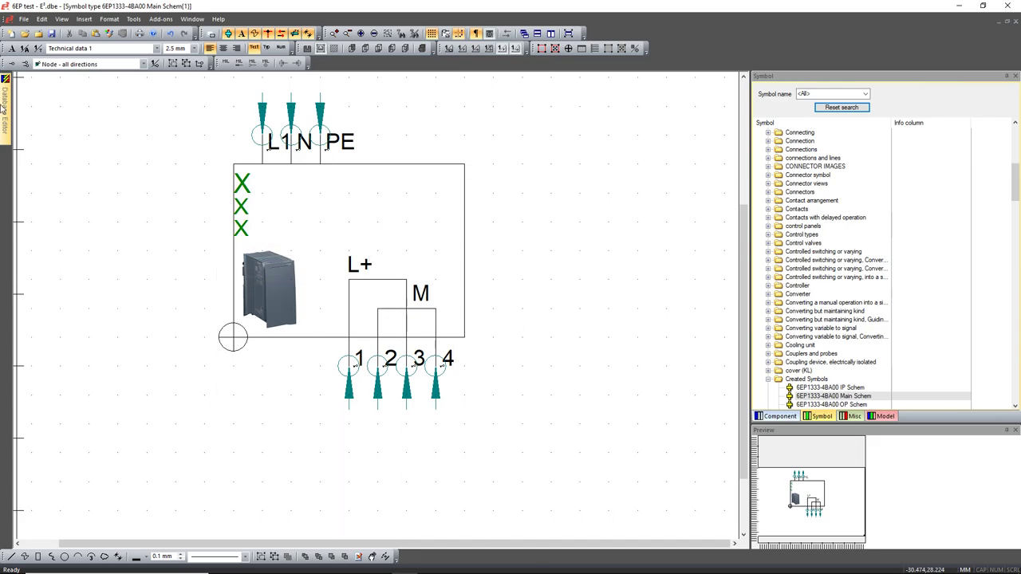
- Open the 6EP1333-4BA00 component sheet and check the main, input and output symbols placed on it
{"action": "mouse_move", "coordinate": [5, 104]}
{"action": "double_click", "coordinate": [79, 122]}
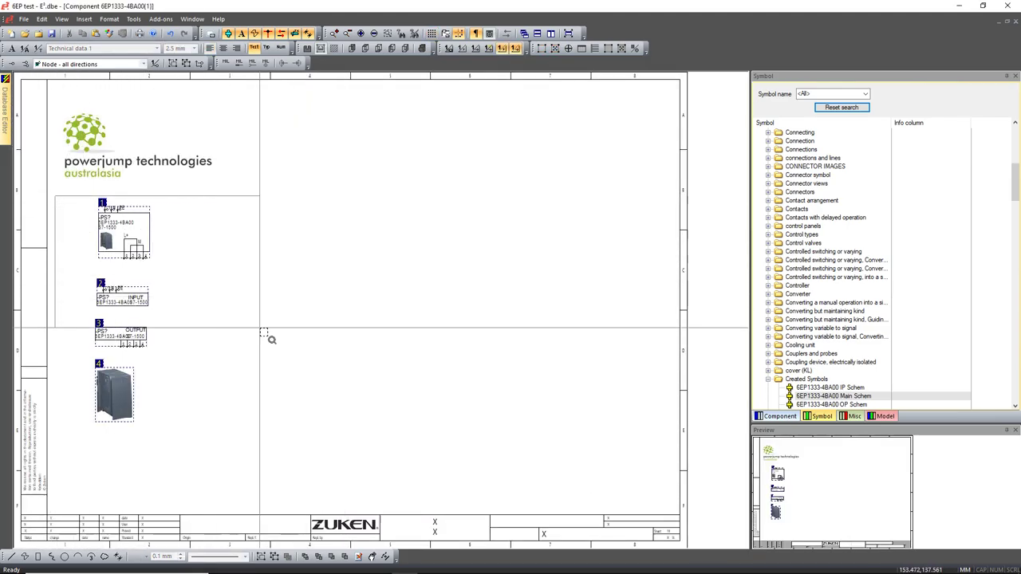
{"action": "scroll", "coordinate": [224, 251], "scroll_direction": "up", "scroll_amount": 5}
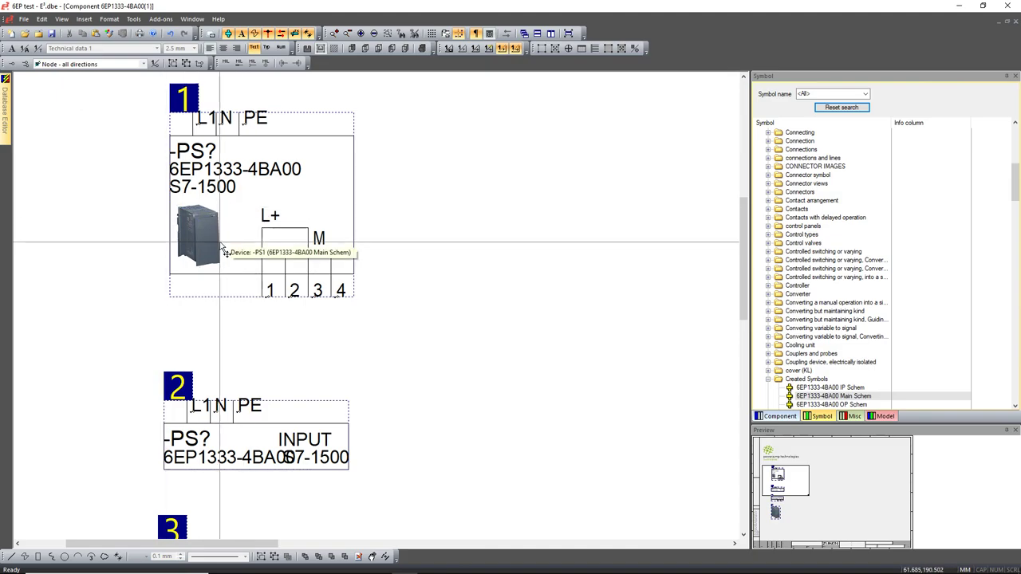
{"action": "scroll", "coordinate": [102, 333], "scroll_direction": "down", "scroll_amount": 3}
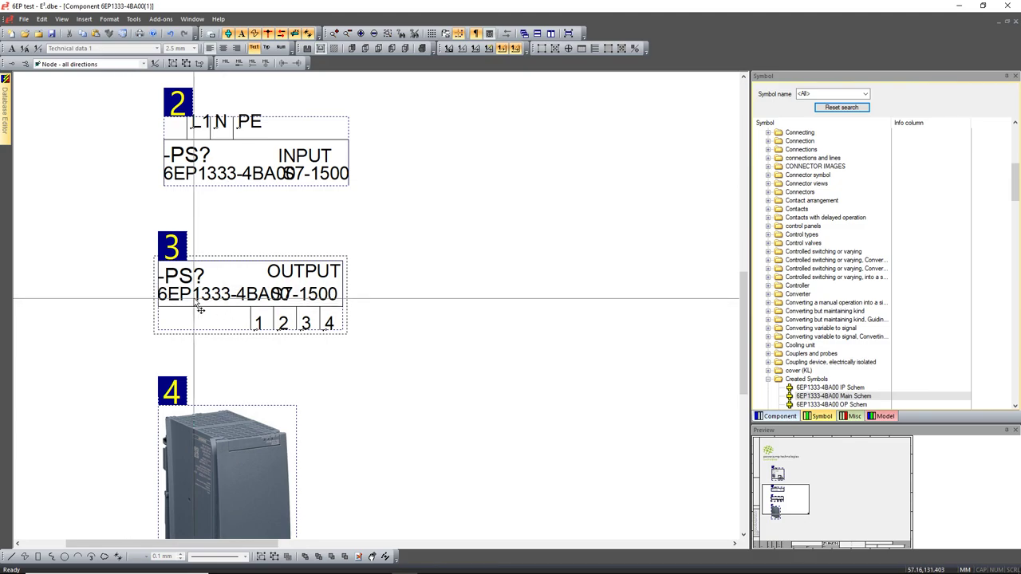
{"action": "scroll", "coordinate": [107, 271], "scroll_direction": "down", "scroll_amount": 3}
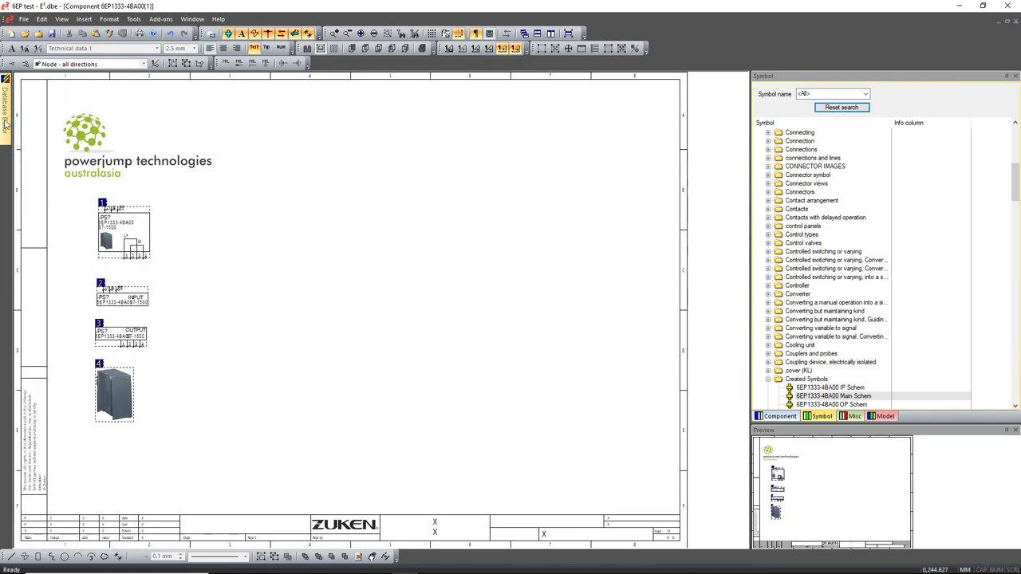
- Open the 6EP1333-4BA00 IP Schem symbol and set its component code text to size 2 mm with Narrow ratio
{"action": "mouse_move", "coordinate": [6, 126]}
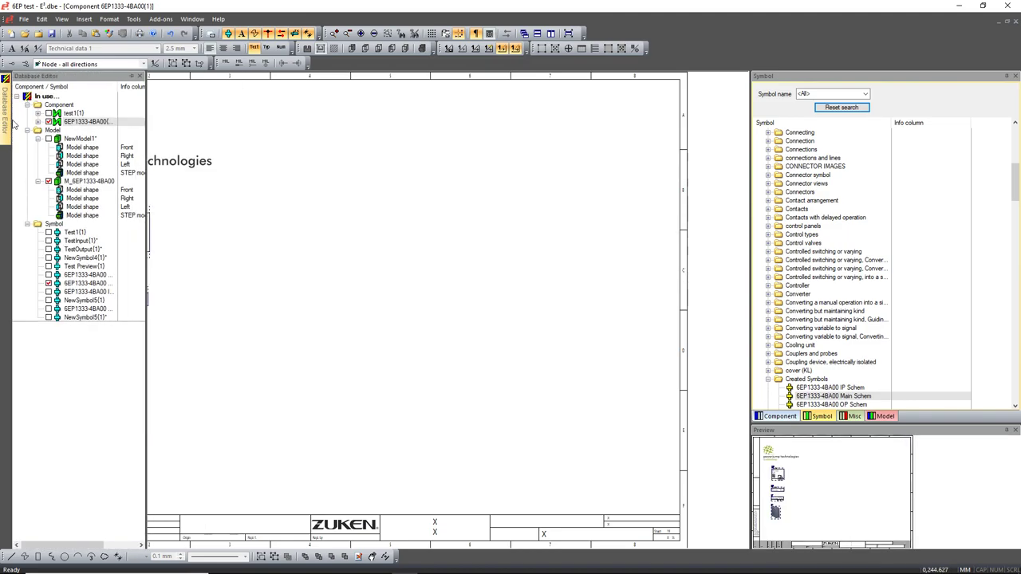
{"action": "double_click", "coordinate": [86, 292]}
{"action": "scroll", "coordinate": [226, 263], "scroll_direction": "up", "scroll_amount": 3}
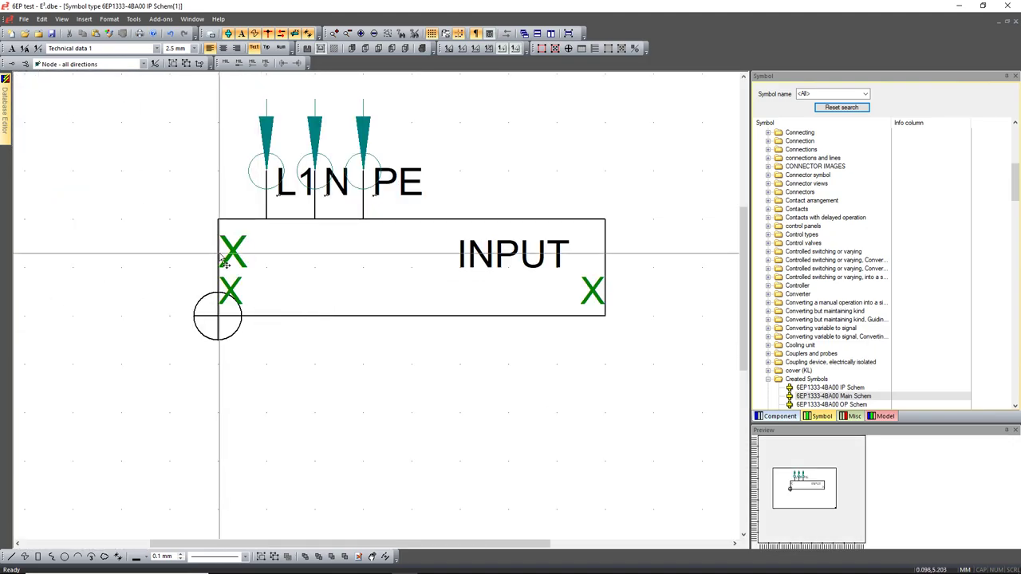
{"action": "double_click", "coordinate": [231, 291]}
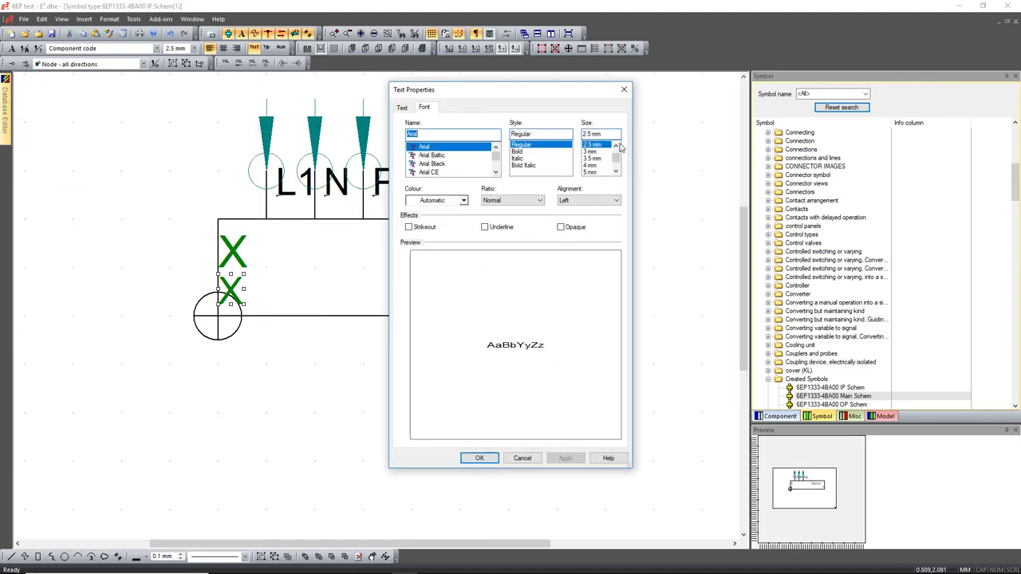
{"action": "left_click", "coordinate": [616, 146]}
{"action": "left_click", "coordinate": [590, 144]}
{"action": "left_click", "coordinate": [512, 200]}
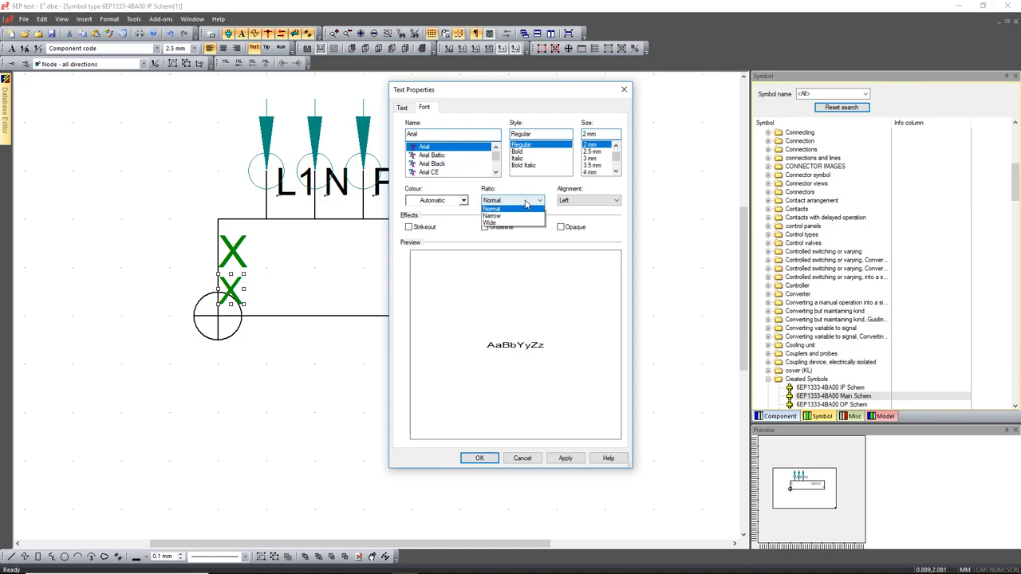
{"action": "left_click", "coordinate": [502, 217]}
{"action": "left_click", "coordinate": [565, 458]}
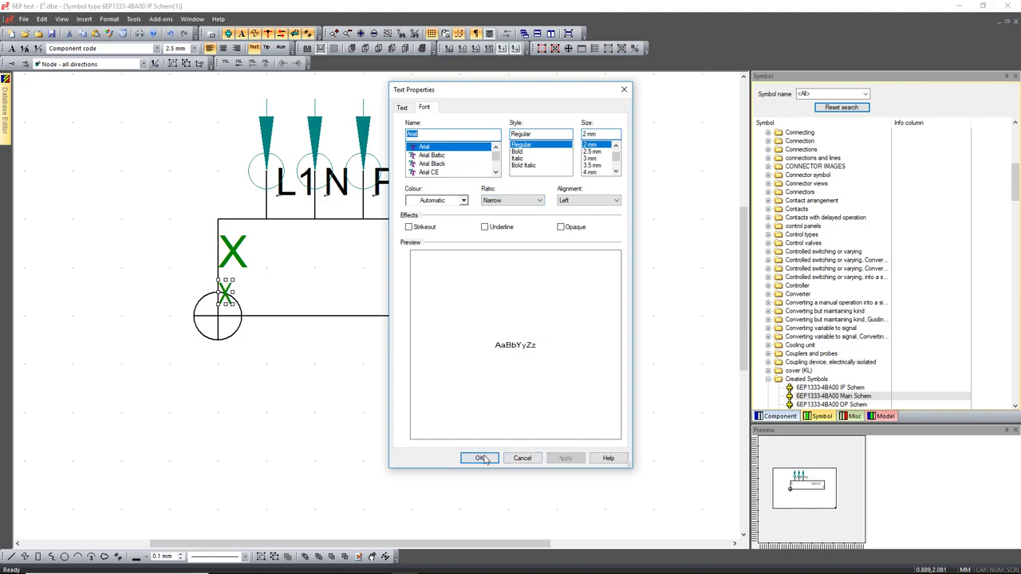
{"action": "left_click", "coordinate": [479, 457]}
- Save the 6EP1333-4BA00 IP Schem symbol with its resized component code text to the database
{"action": "right_click", "coordinate": [205, 353]}
{"action": "left_click", "coordinate": [241, 455]}
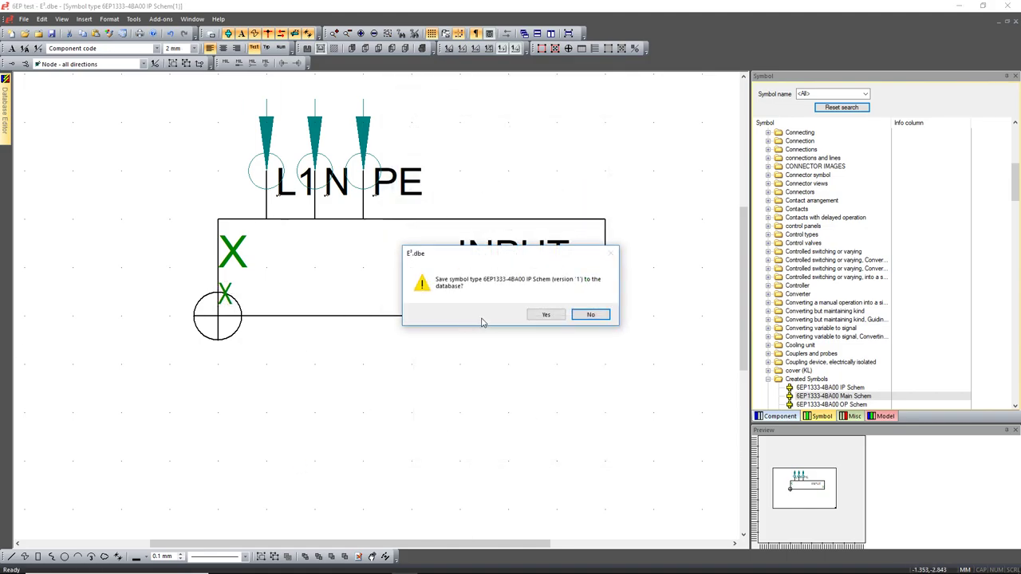
{"action": "left_click", "coordinate": [540, 315]}
{"action": "key", "text": "ctrl+s"}
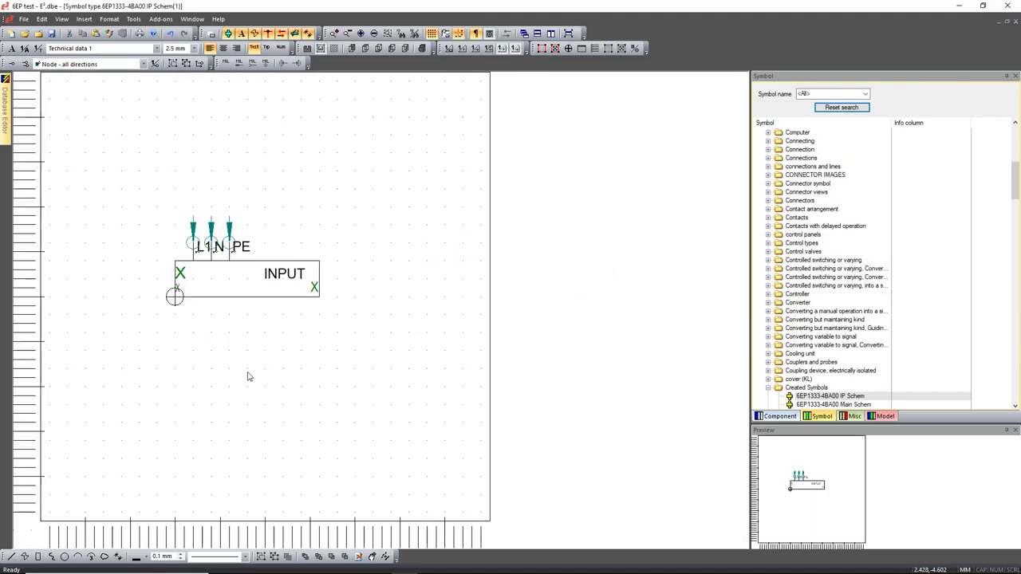
- Return to the 6EP1333-4BA00 component sheet and check the text layout of the input symbol
{"action": "mouse_move", "coordinate": [7, 130]}
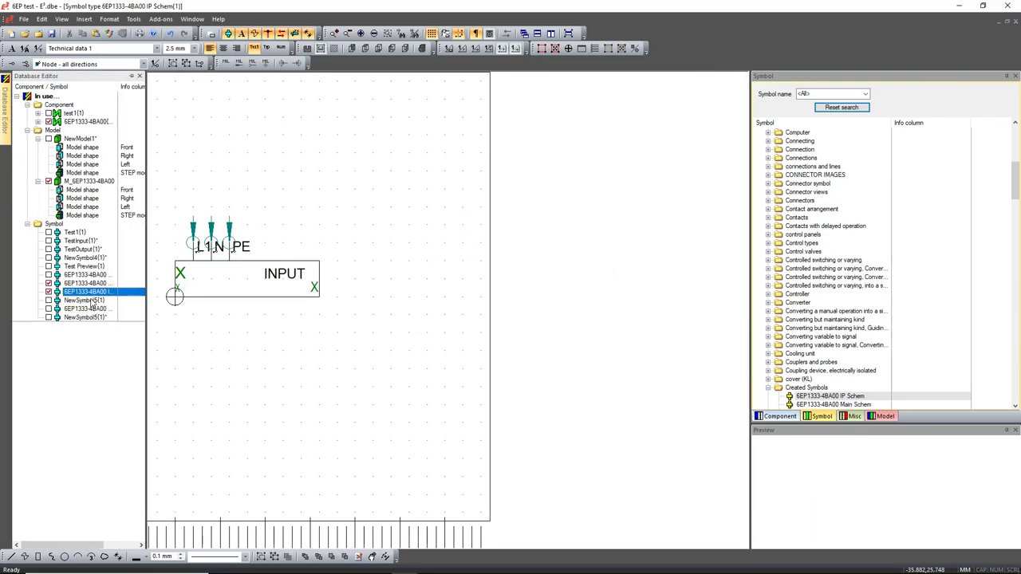
{"action": "double_click", "coordinate": [92, 126]}
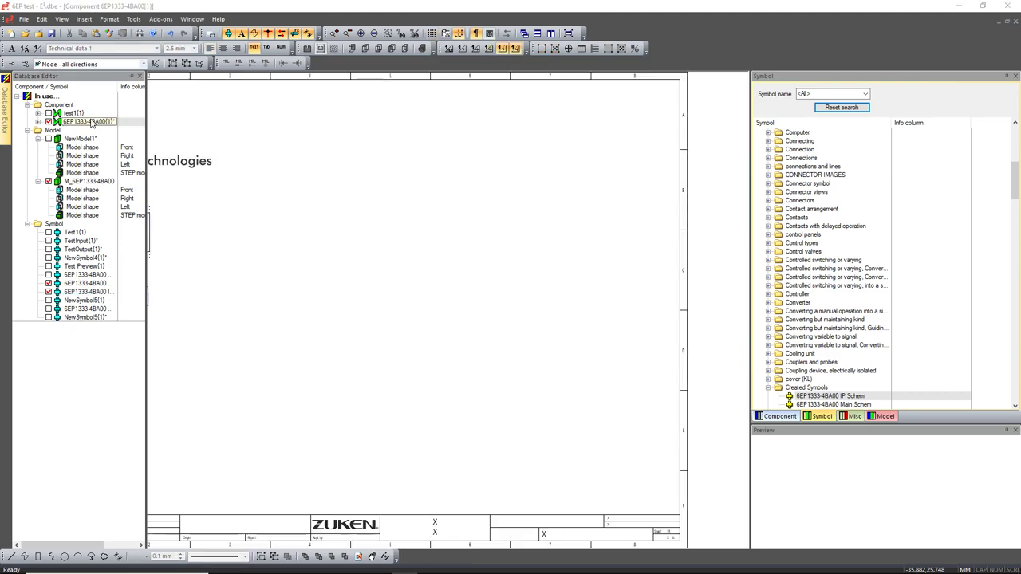
{"action": "scroll", "coordinate": [271, 410], "scroll_direction": "up", "scroll_amount": 3}
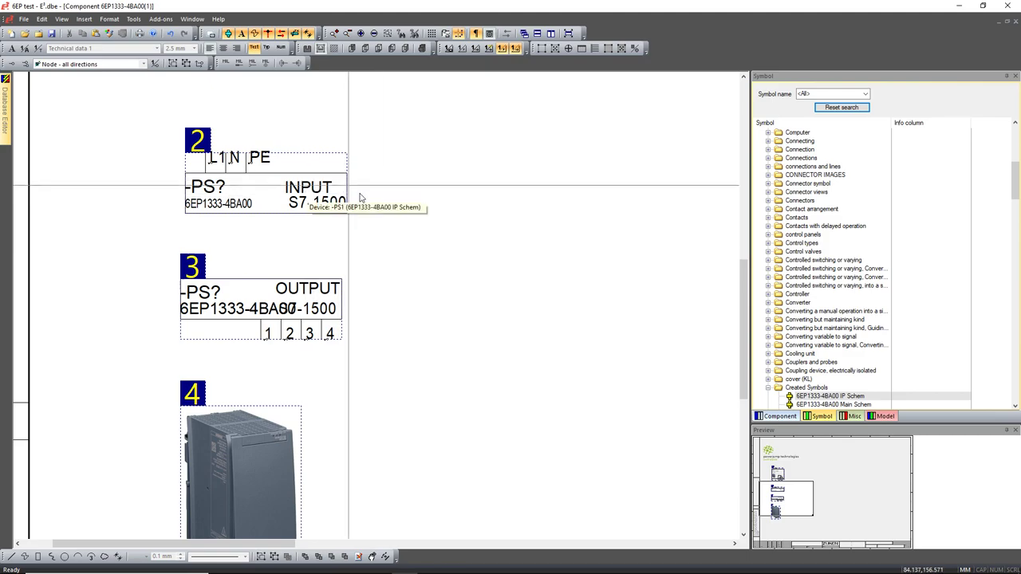
- Move the INPUT text in the 6EP1333-4BA00 IP Schem symbol closer to the outline's upper-right corner and save the symbol to the database
{"action": "mouse_move", "coordinate": [4, 103]}
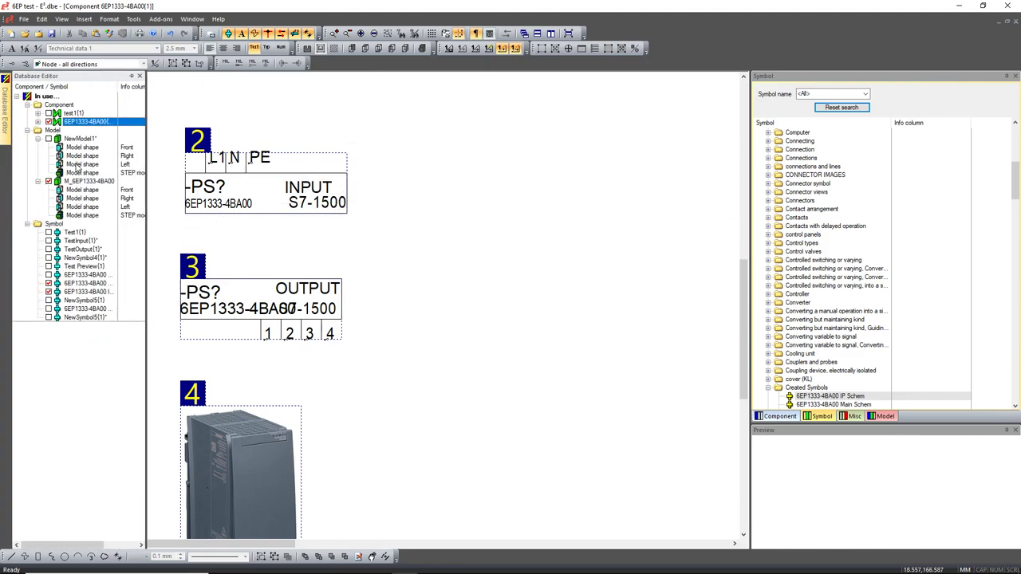
{"action": "double_click", "coordinate": [83, 291]}
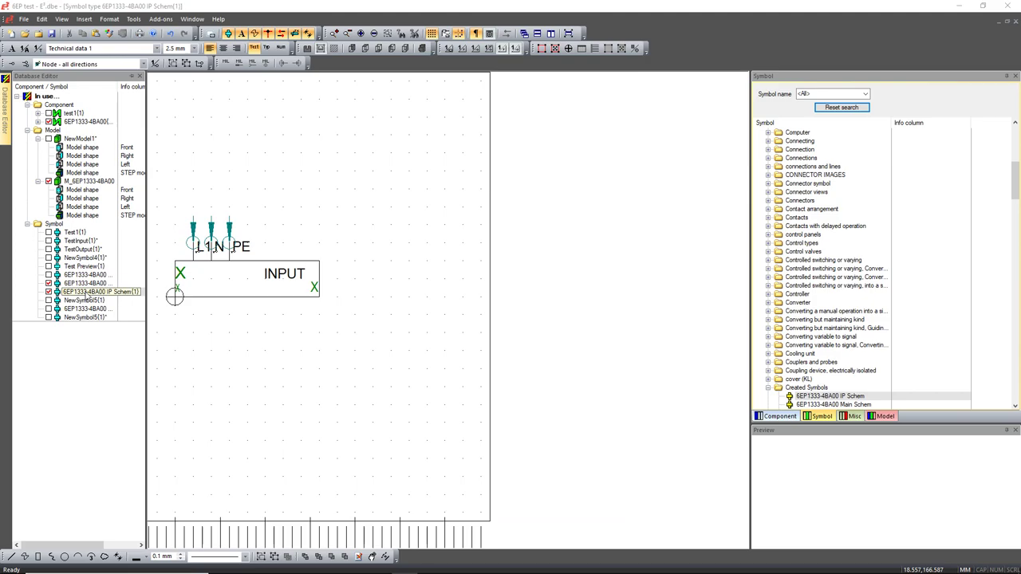
{"action": "left_click_drag", "start_coordinate": [405, 285], "coordinate": [428, 288]}
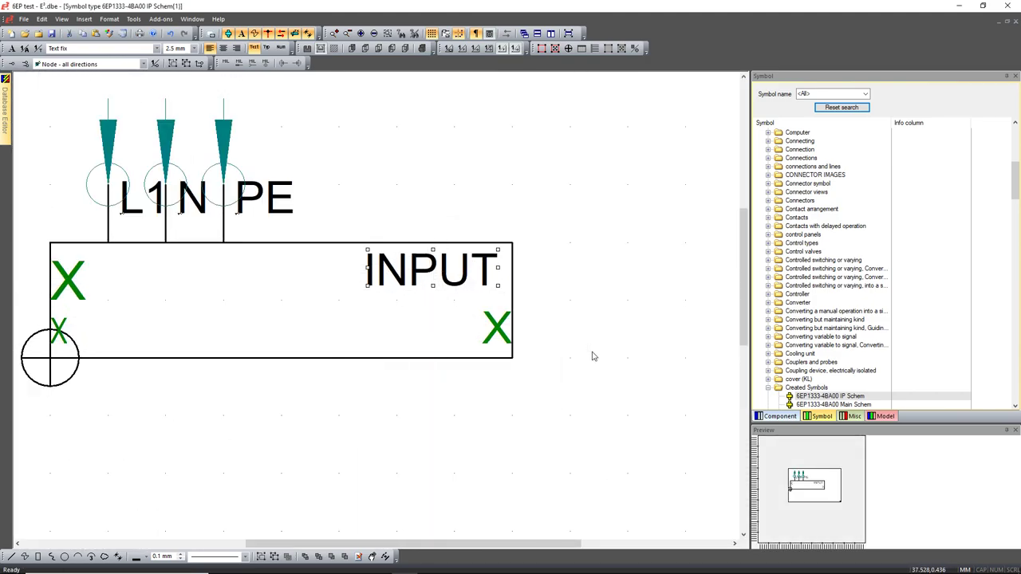
{"action": "right_click", "coordinate": [533, 242]}
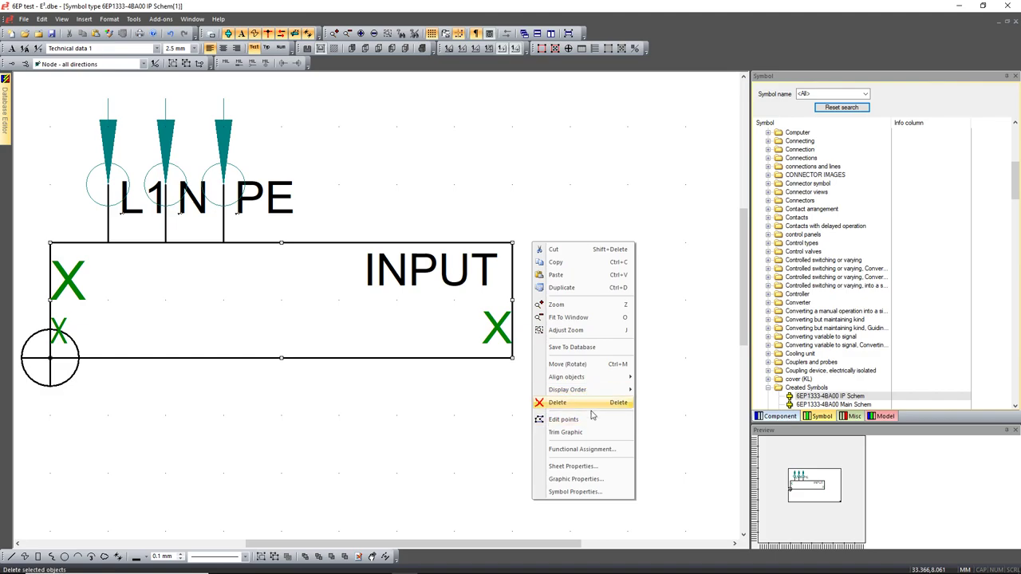
{"action": "left_click", "coordinate": [588, 351]}
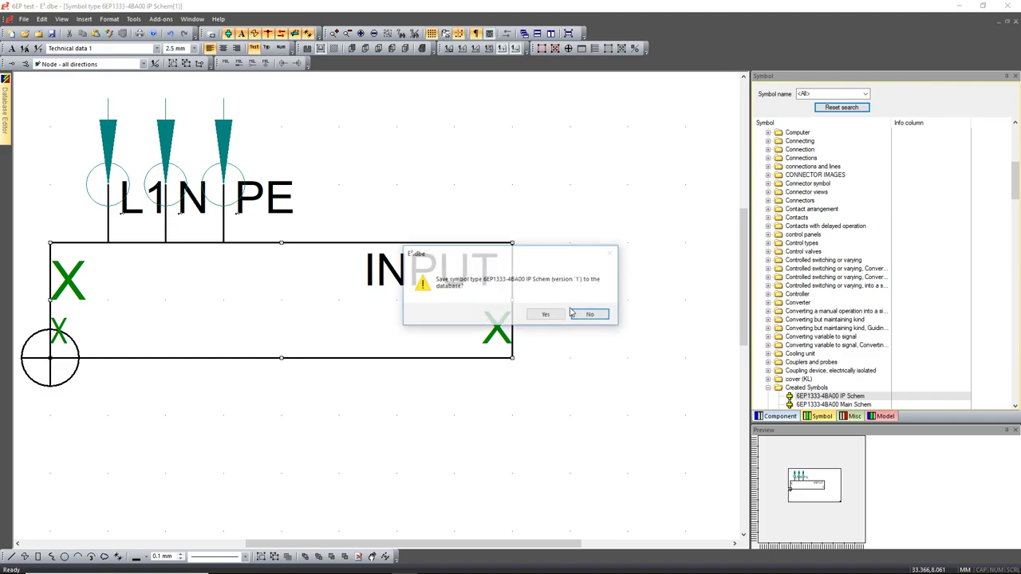
{"action": "left_click", "coordinate": [545, 316]}
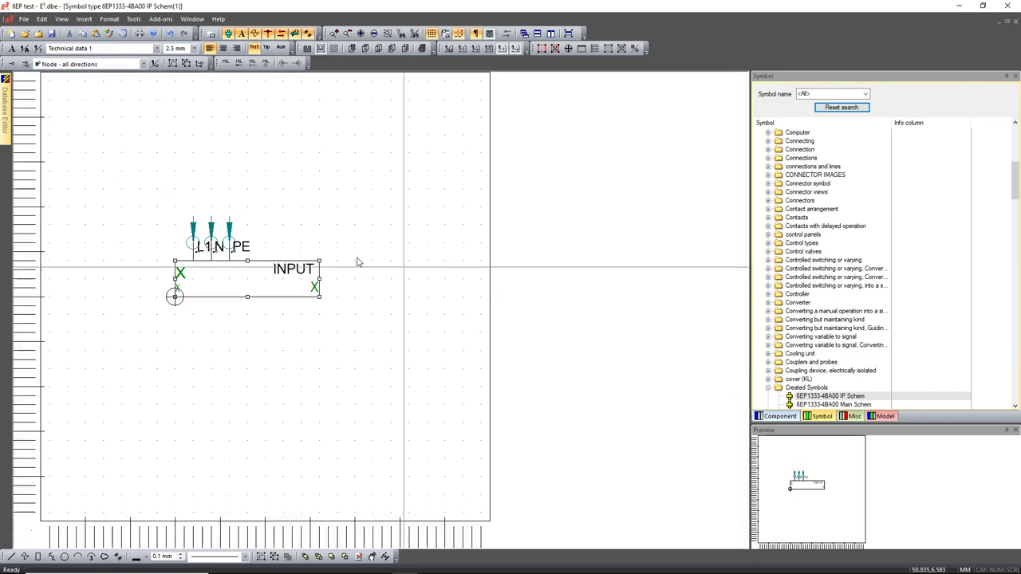
- Open the 6EP1333-4BA00 OP Schem symbol and edit the font size of its component code text, keeping Left alignment
{"action": "mouse_move", "coordinate": [10, 120]}
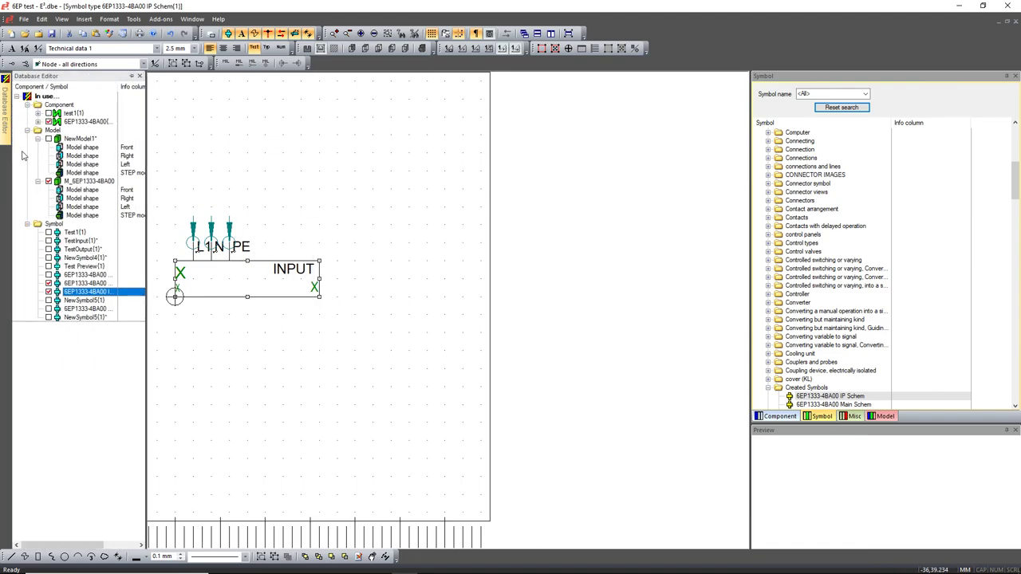
{"action": "left_click", "coordinate": [87, 291]}
{"action": "left_click", "coordinate": [92, 308]}
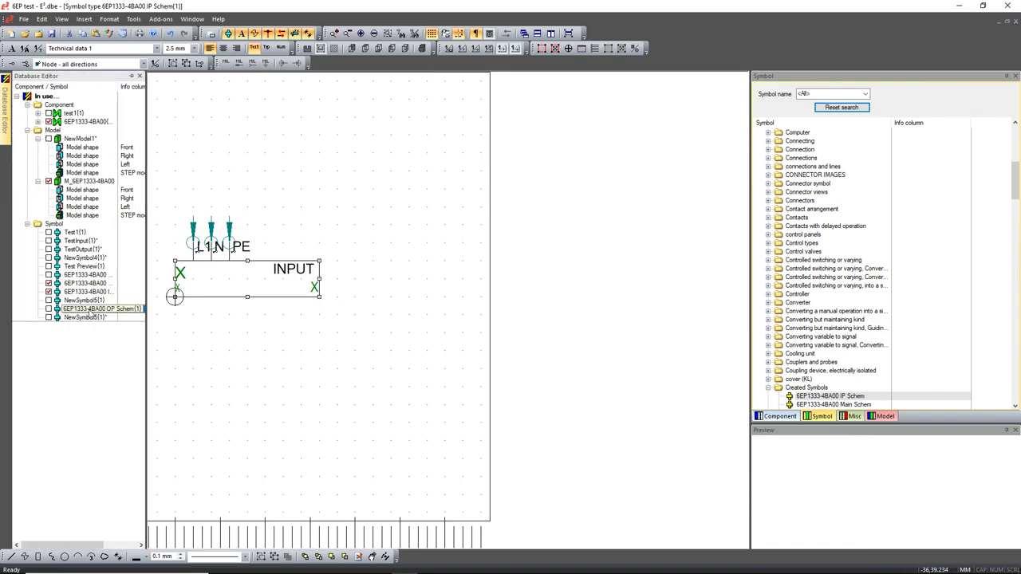
{"action": "double_click", "coordinate": [179, 305]}
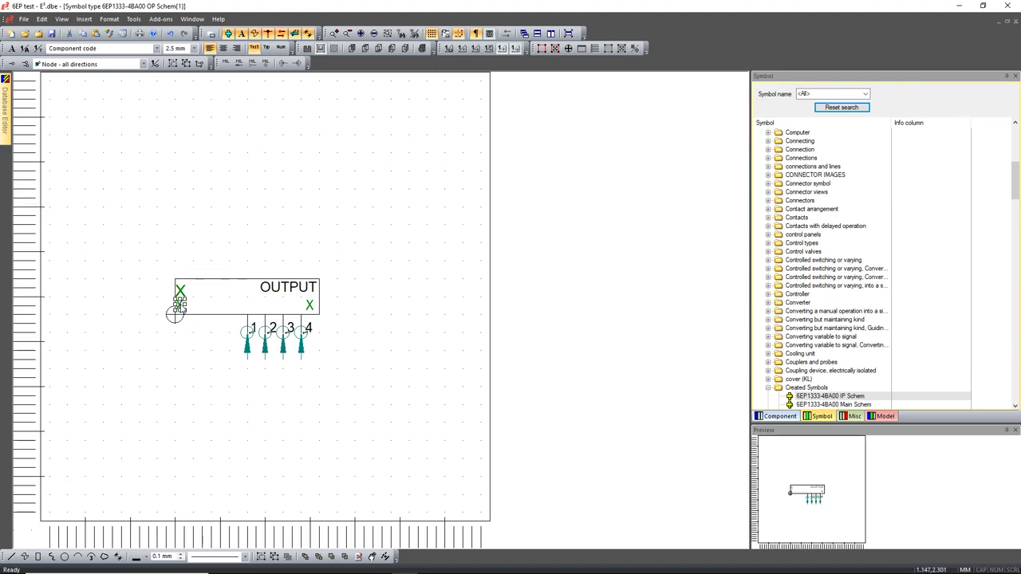
{"action": "left_click", "coordinate": [604, 201]}
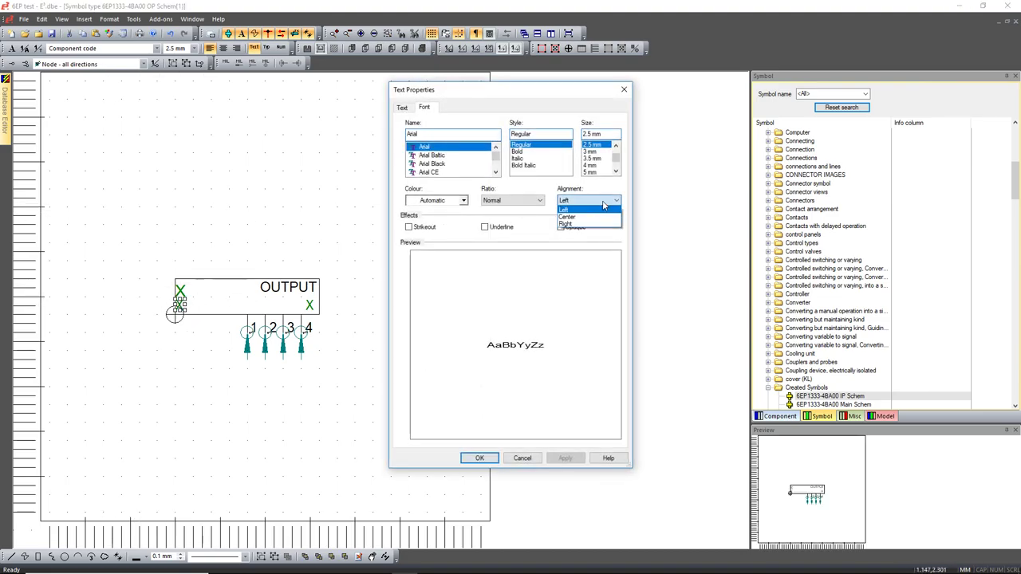
{"action": "left_click", "coordinate": [604, 207]}
{"action": "left_click", "coordinate": [616, 145]}
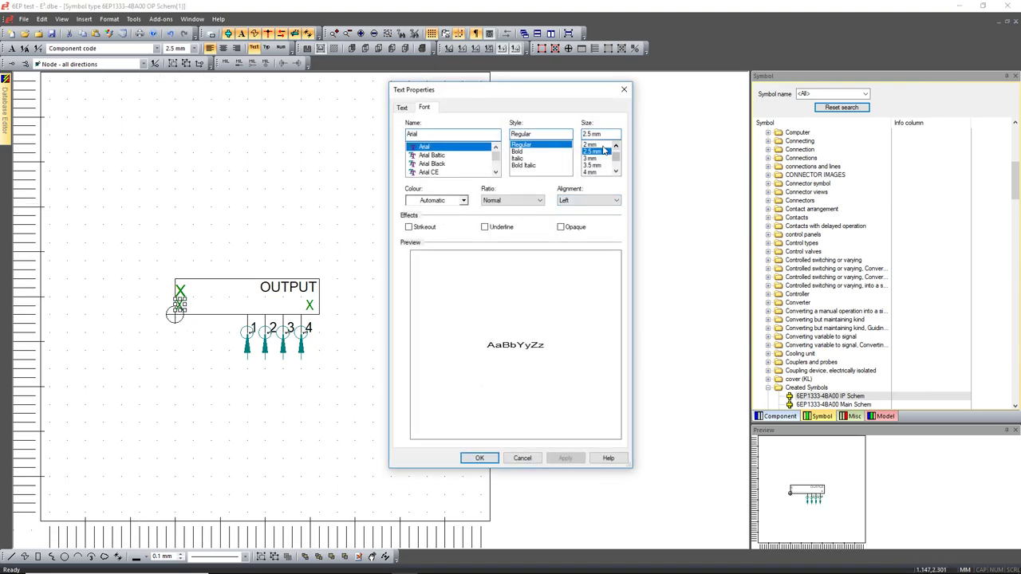
- Set the component code text in the OUTPUT symbol to 2 mm size with a Narrow ratio
{"action": "left_click", "coordinate": [590, 145]}
{"action": "left_click", "coordinate": [526, 201]}
{"action": "left_click", "coordinate": [516, 218]}
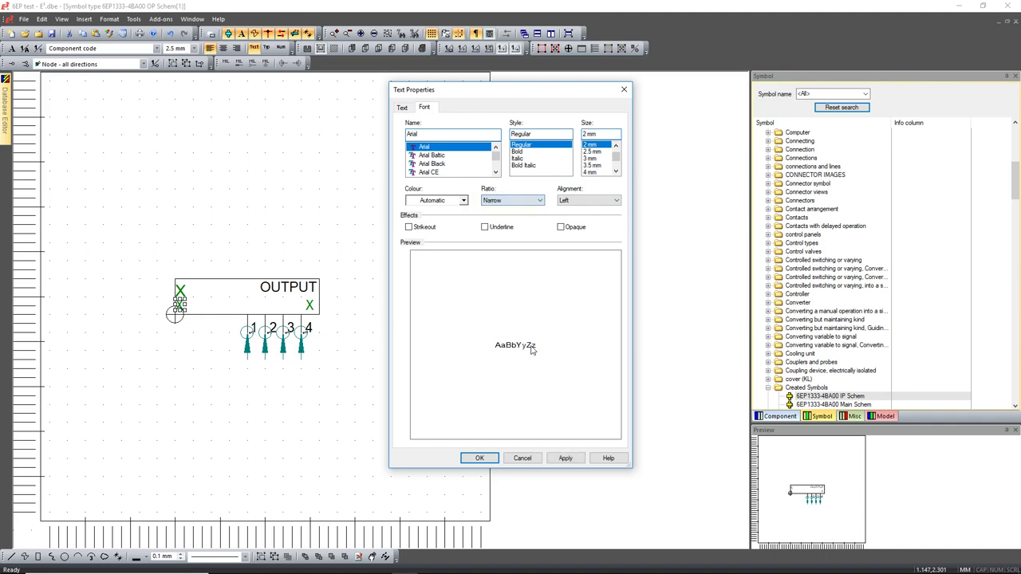
{"action": "left_click", "coordinate": [563, 458]}
{"action": "left_click", "coordinate": [479, 458]}
- Save the 6EP1333-4BA00 OP Schem symbol to the database
{"action": "right_click", "coordinate": [107, 219]}
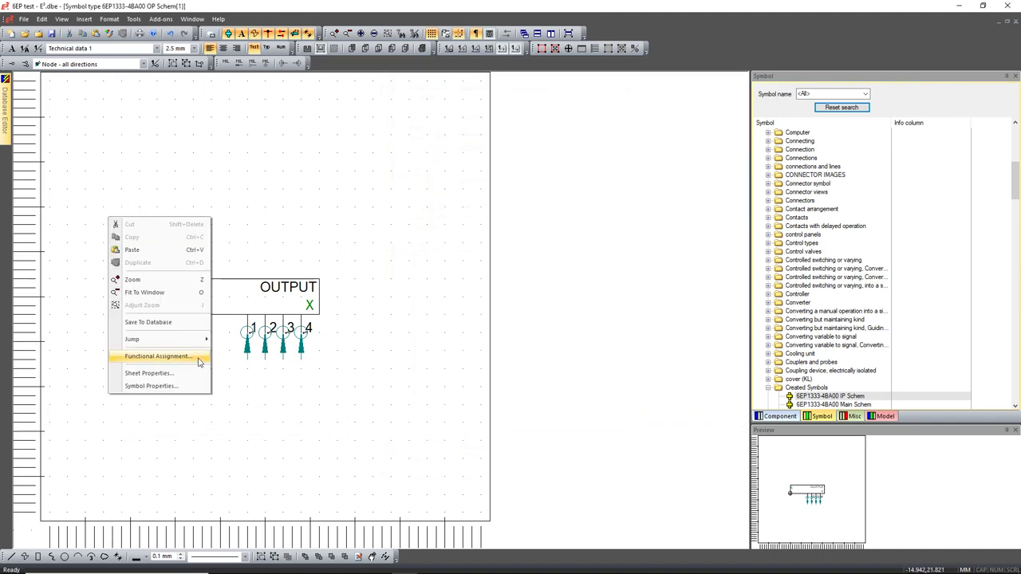
{"action": "left_click", "coordinate": [176, 323]}
{"action": "key", "text": "ctrl+F4"}
{"action": "left_click", "coordinate": [547, 314]}
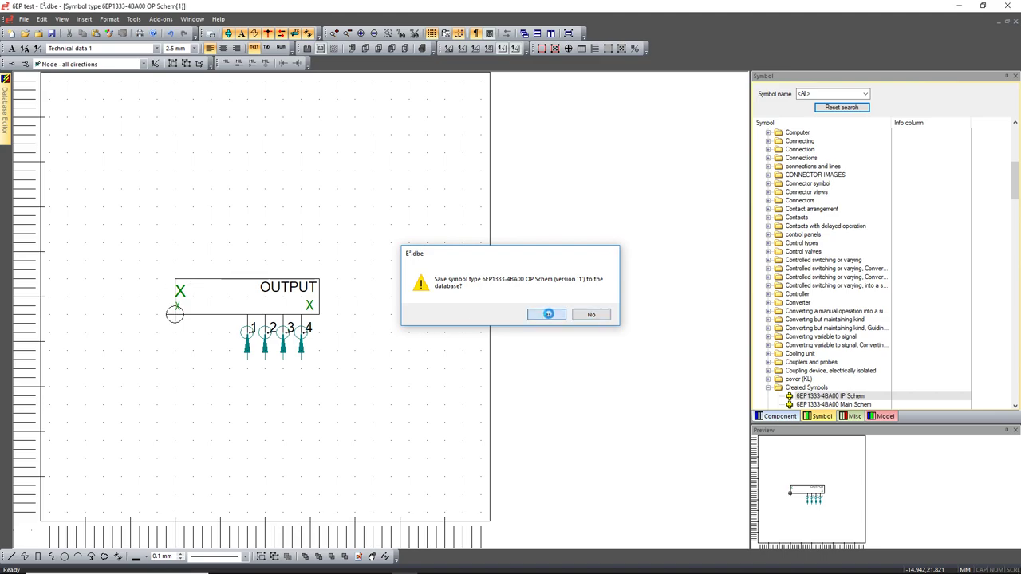
{"action": "left_click", "coordinate": [535, 312]}
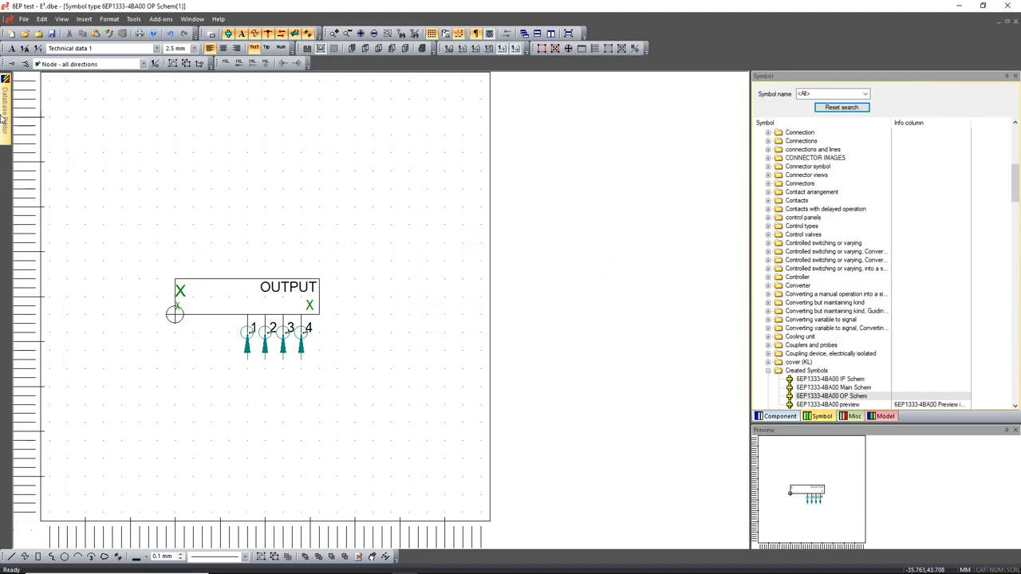
- Open the component 6EP1333-4BA00 from the database editor
{"action": "mouse_move", "coordinate": [4, 118]}
{"action": "double_click", "coordinate": [85, 122]}
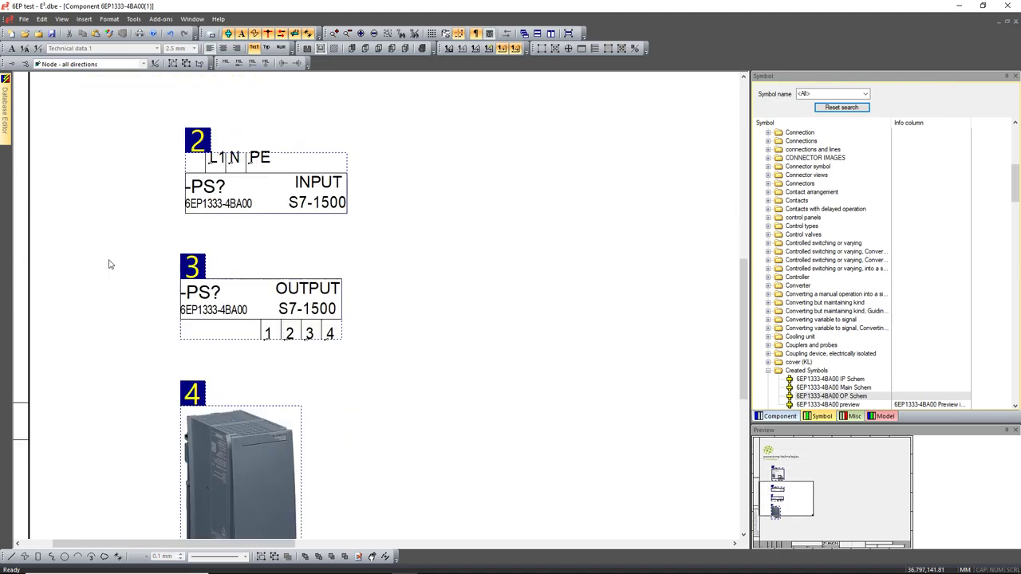
{"action": "scroll", "coordinate": [110, 264], "scroll_direction": "down", "scroll_amount": 3}
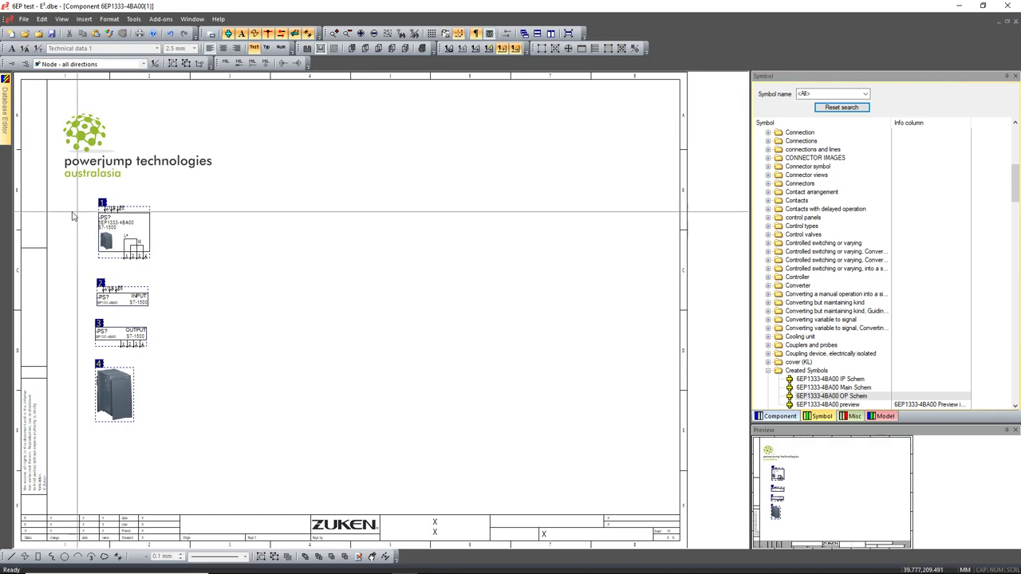
- Place the M_6EP1333-4BA00 model on the component sheet beside the symbols, at about (178, 92)
{"action": "left_click", "coordinate": [881, 416]}
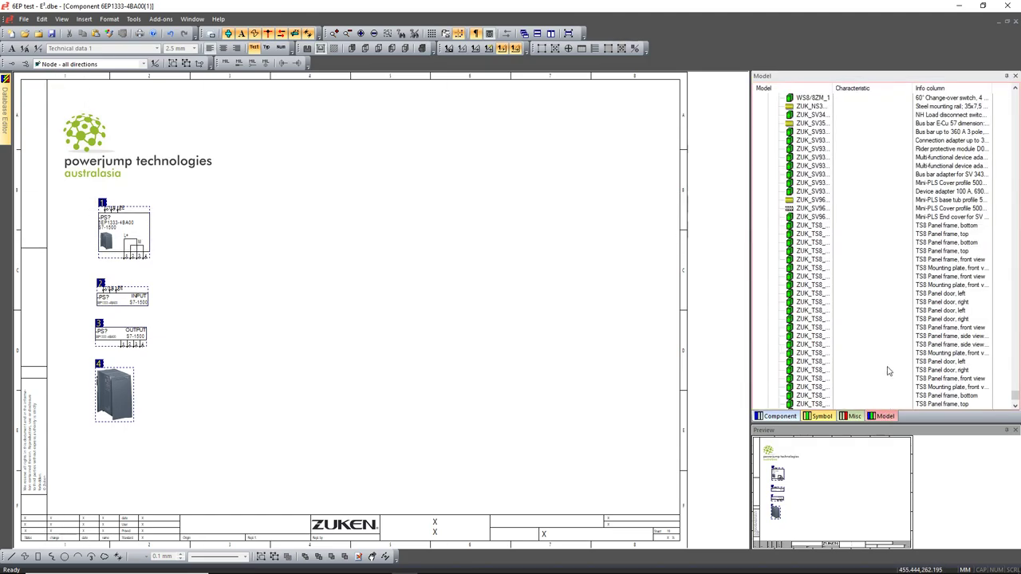
{"action": "scroll", "coordinate": [837, 238], "scroll_direction": "up", "scroll_amount": 1}
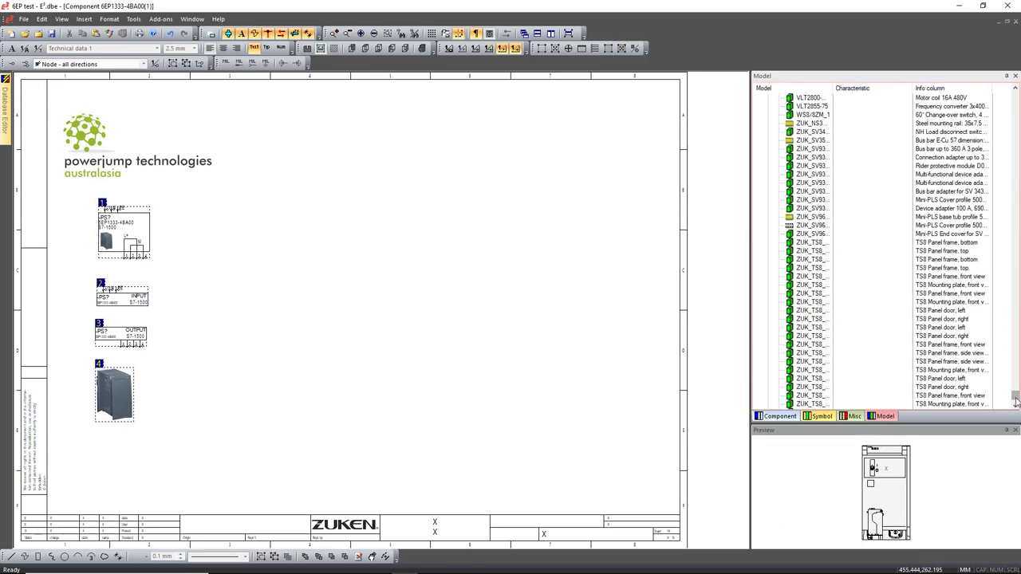
{"action": "left_click_drag", "start_coordinate": [1015, 393], "coordinate": [1015, 401]}
{"action": "left_click", "coordinate": [816, 396]}
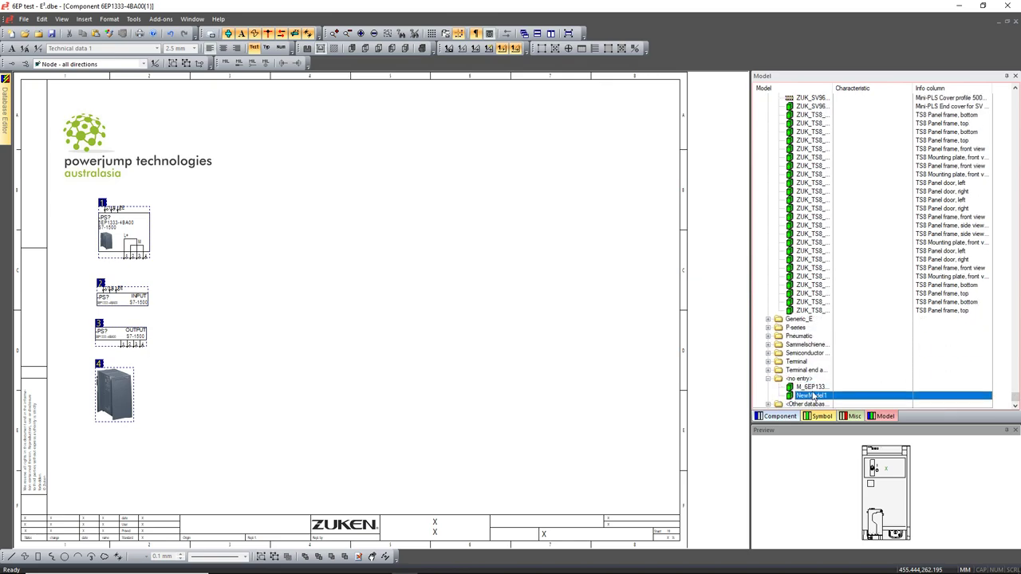
{"action": "left_click", "coordinate": [814, 387]}
{"action": "mouse_move", "coordinate": [814, 387]}
{"action": "left_mouse_down"}
{"action": "mouse_move", "coordinate": [582, 303]}
{"action": "mouse_move", "coordinate": [287, 282]}
{"action": "mouse_move", "coordinate": [288, 383]}
{"action": "left_mouse_up"}
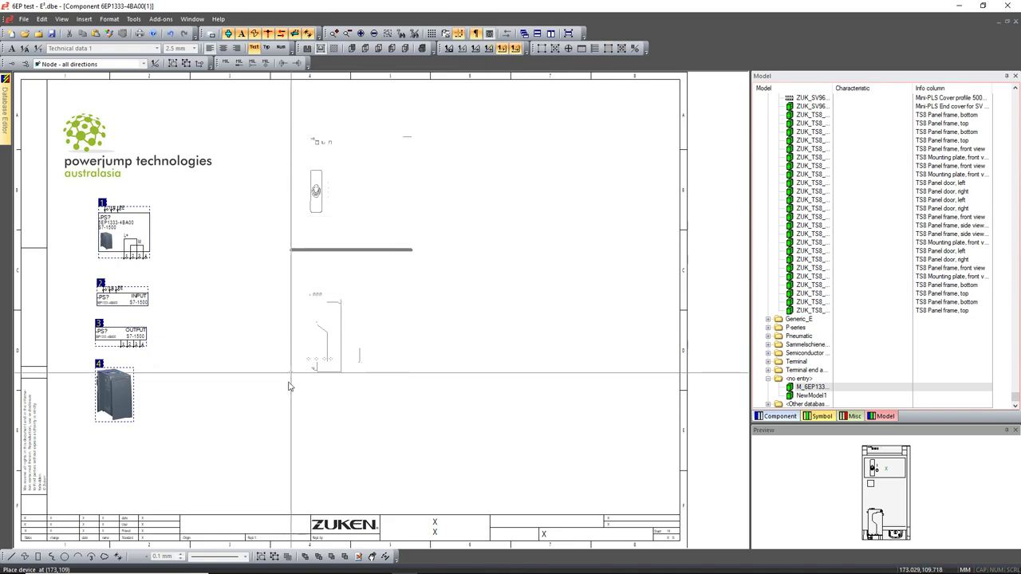
{"action": "mouse_move", "coordinate": [363, 275]}
{"action": "left_mouse_down"}
{"action": "mouse_move", "coordinate": [371, 282]}
{"action": "mouse_move", "coordinate": [185, 329]}
{"action": "mouse_move", "coordinate": [196, 292]}
{"action": "mouse_move", "coordinate": [359, 285]}
{"action": "left_mouse_up"}
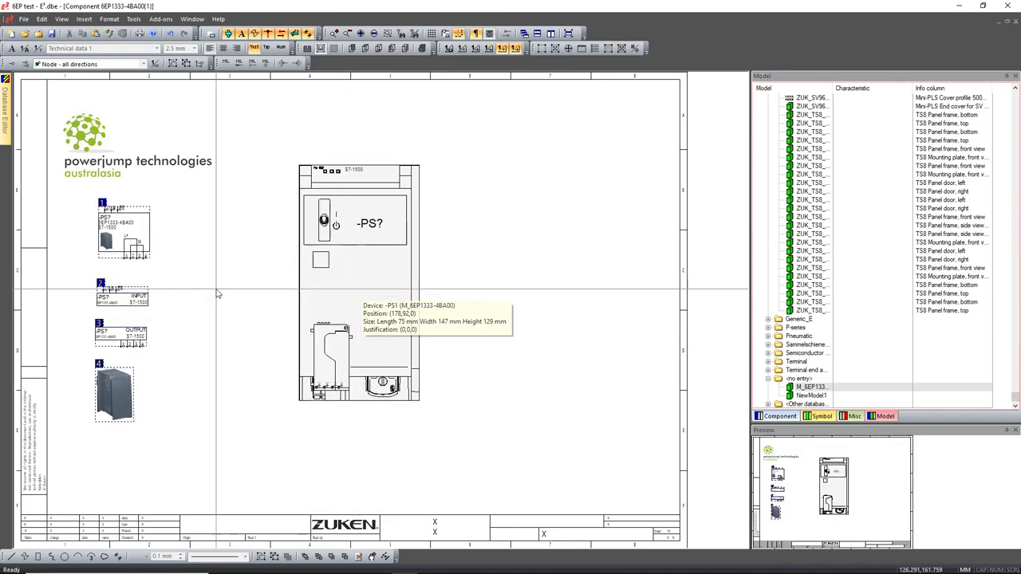
- Open the component's pin assignment and list the pins of the Main, IP and OP schematic symbols together
{"action": "middle_click_drag", "start_coordinate": [33, 164], "coordinate": [281, 455]}
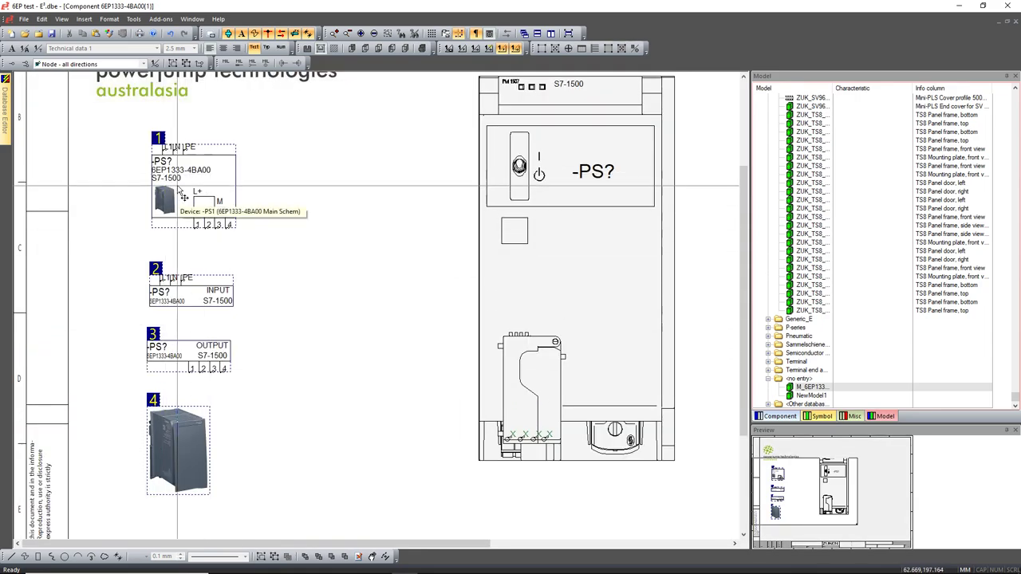
{"action": "right_click", "coordinate": [310, 182]}
{"action": "left_click", "coordinate": [375, 320]}
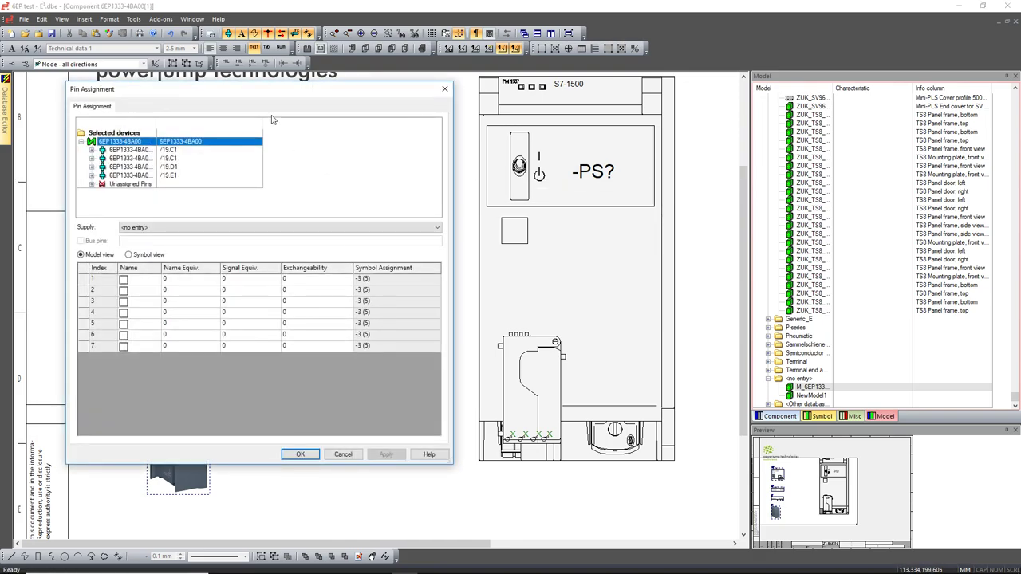
{"action": "left_click_drag", "start_coordinate": [273, 95], "coordinate": [548, 104]}
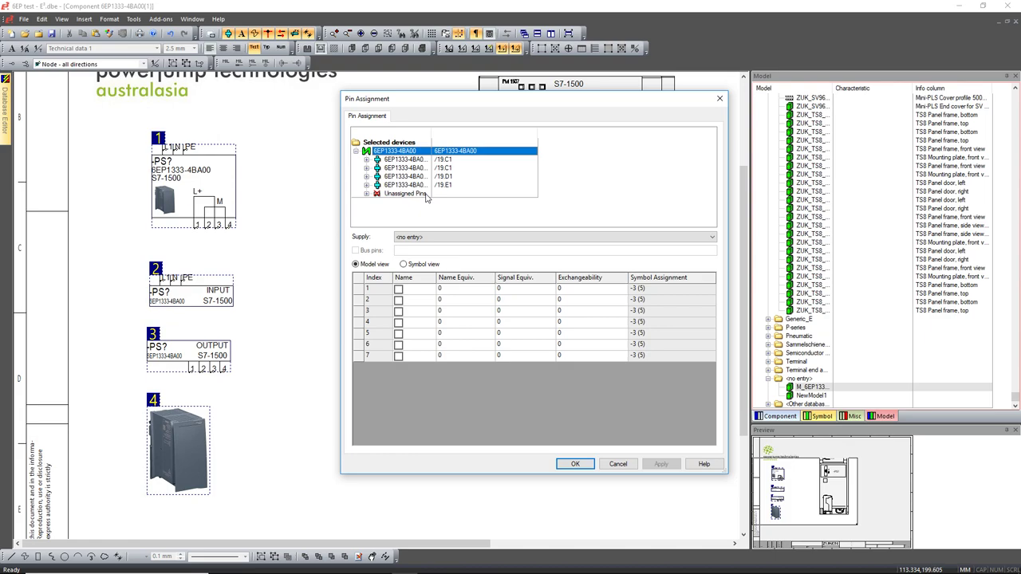
{"action": "left_click", "coordinate": [403, 160]}
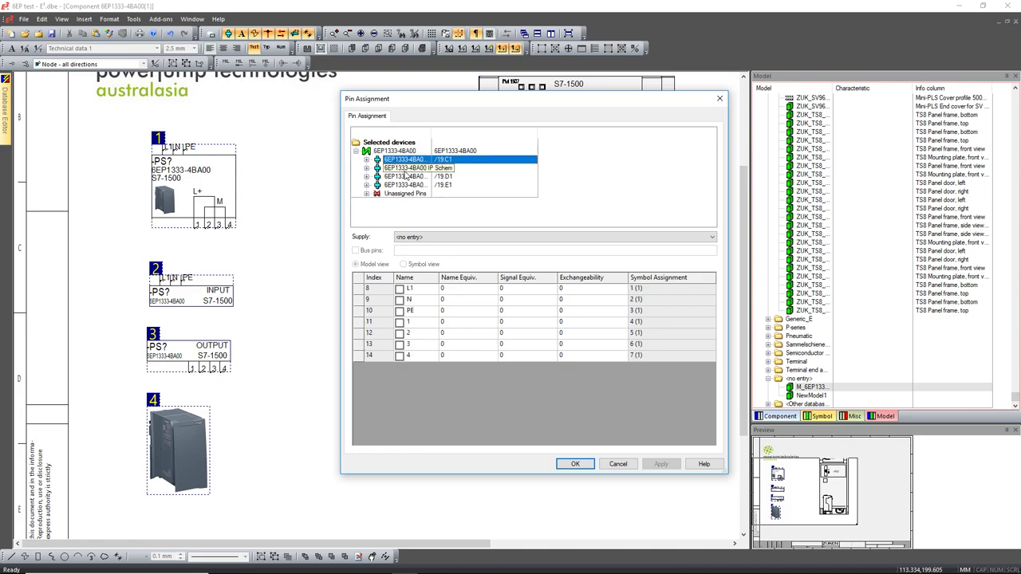
{"action": "left_click", "coordinate": [402, 169]}
{"action": "left_click", "coordinate": [407, 177]}
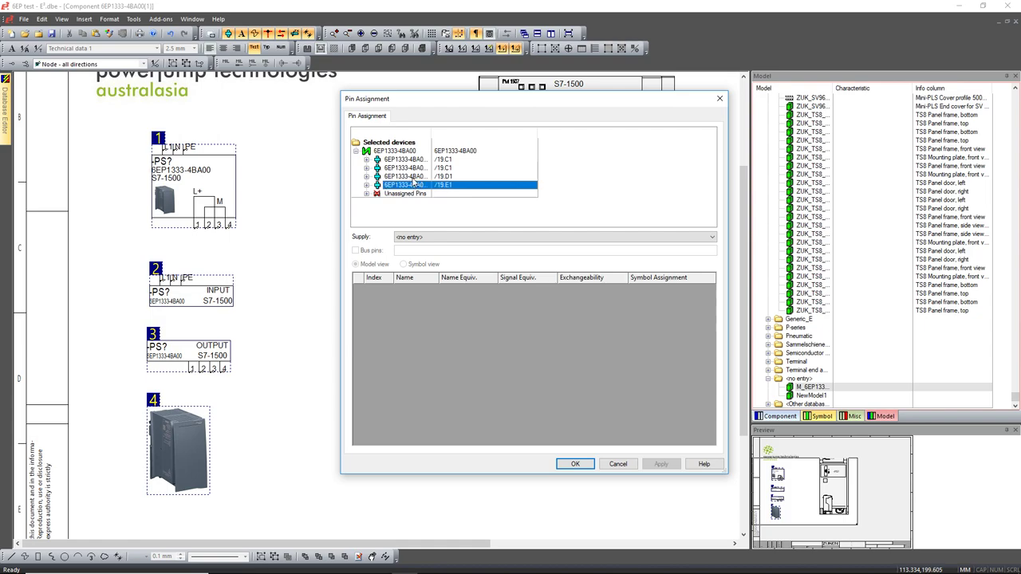
{"action": "left_click", "coordinate": [407, 162]}
{"action": "left_click", "coordinate": [406, 176], "text": "shift"}
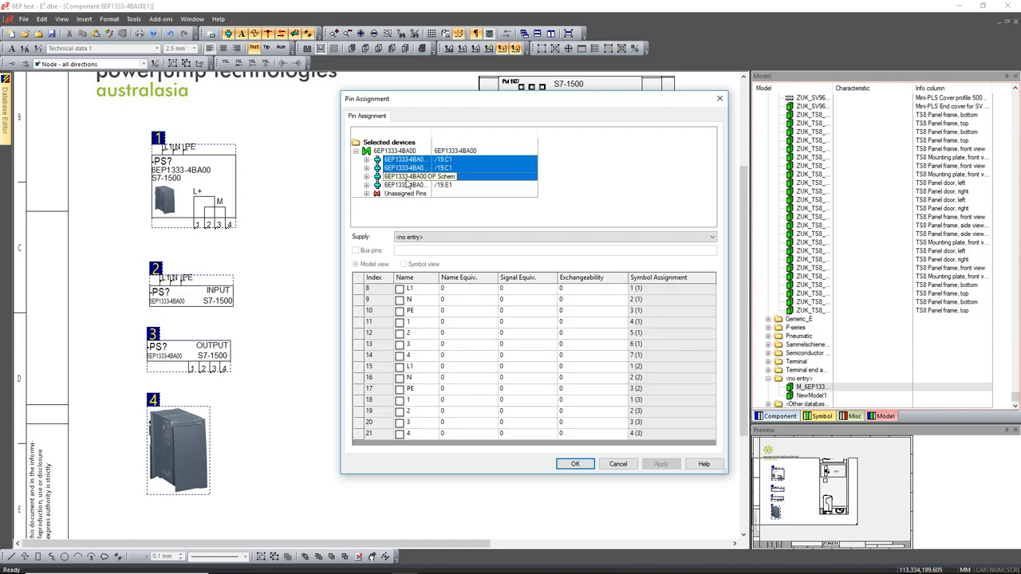
- Set the name equivalence, signal equivalence and exchangeability of pin L1 at index 8 to 11
{"action": "left_click", "coordinate": [477, 292]}
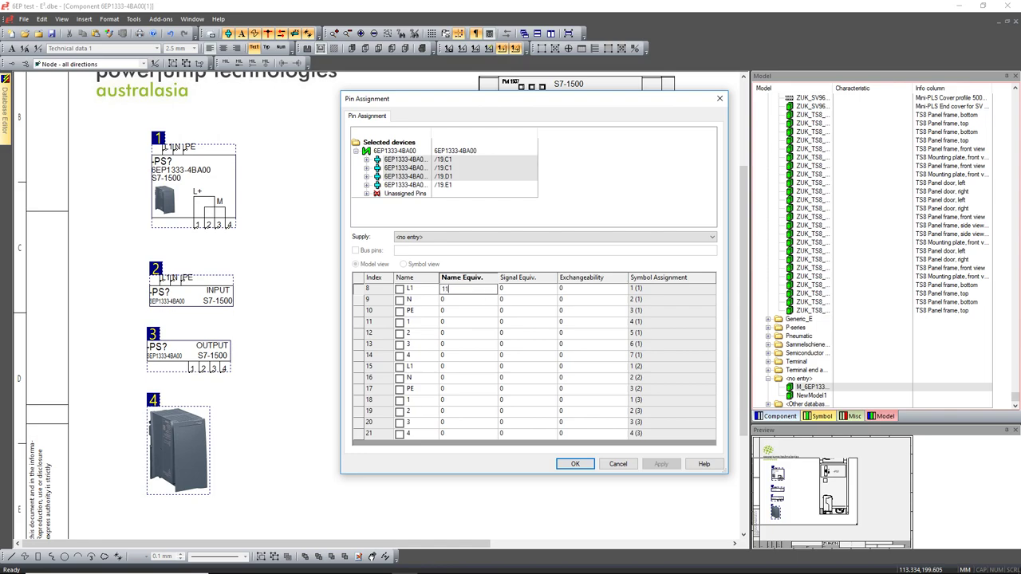
{"action": "key", "text": "Tab"}
{"action": "type", "text": "11"}
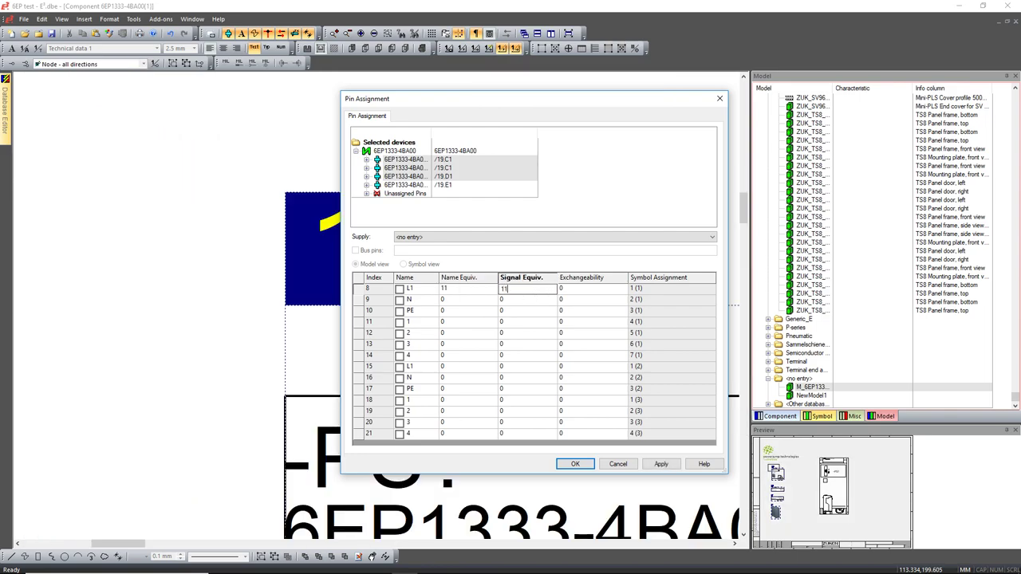
{"action": "key", "text": "Tab"}
{"action": "type", "text": "11"}
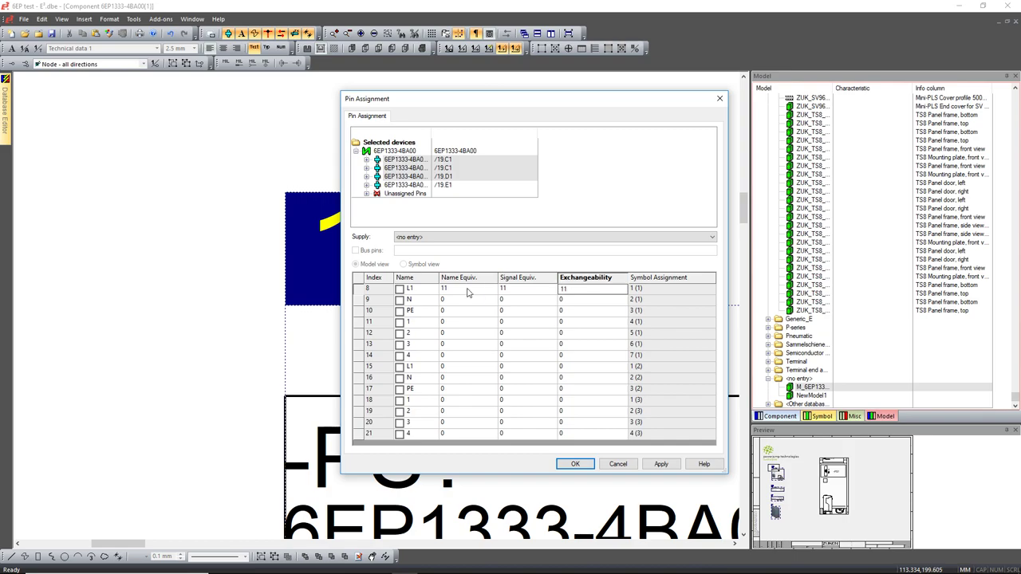
- Set the name equivalence, signal equivalence and exchangeability of pin L1 at index 15 to 11
{"action": "left_click", "coordinate": [466, 369]}
{"action": "type", "text": "11"}
{"action": "key", "text": "Tab"}
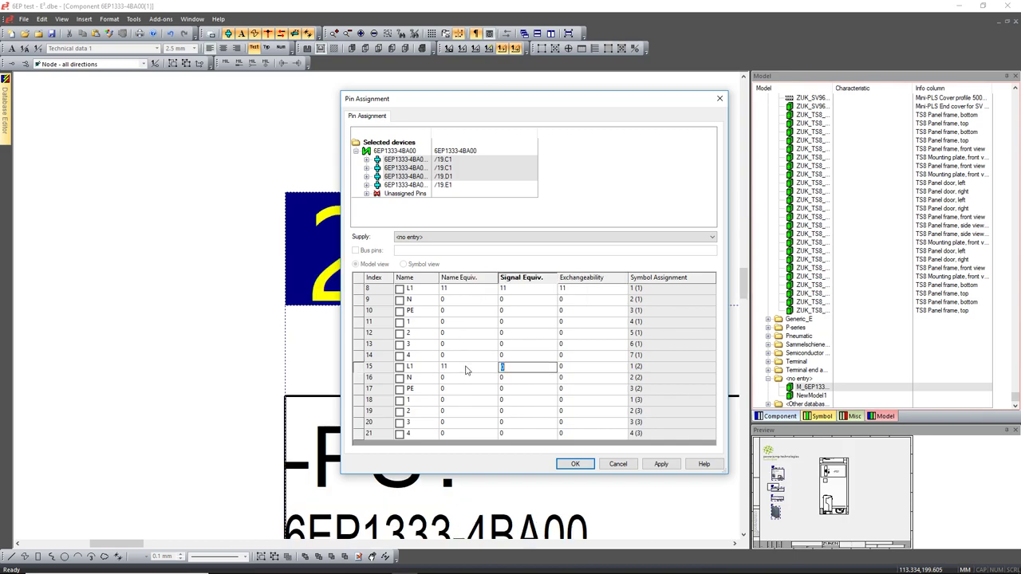
{"action": "type", "text": "11"}
{"action": "key", "text": "Tab"}
{"action": "type", "text": "11"}
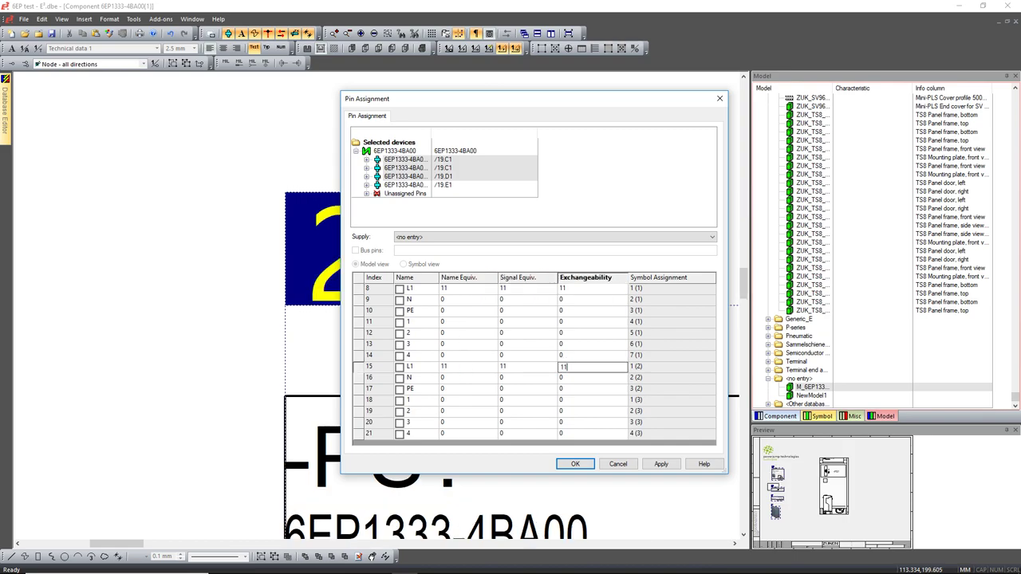
- Set the name equivalence, signal equivalence and exchangeability of pin N at index 9 to 12
{"action": "left_click", "coordinate": [452, 301]}
{"action": "type", "text": "12"}
{"action": "key", "text": "Tab"}
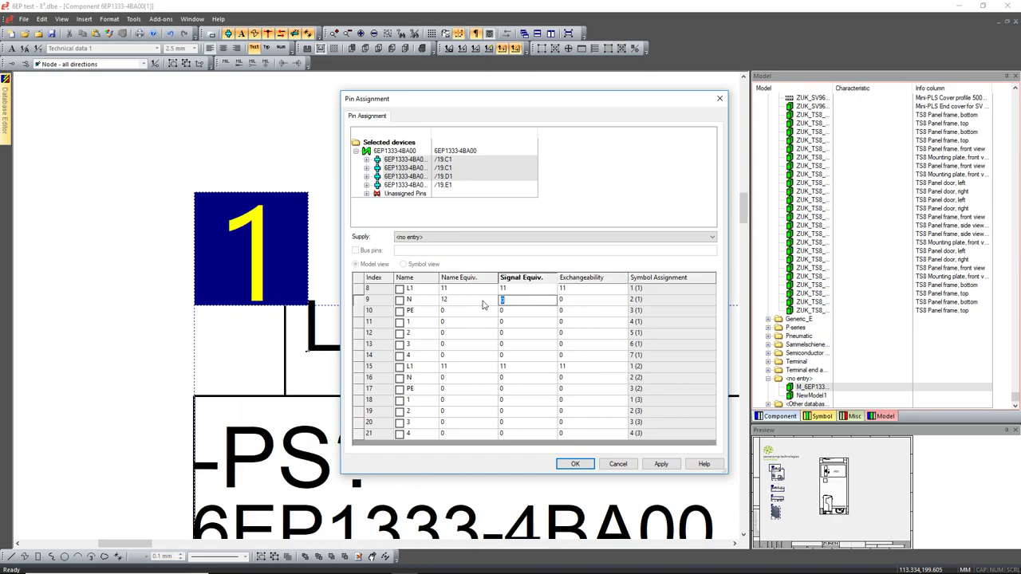
{"action": "type", "text": "12"}
{"action": "key", "text": "Tab"}
{"action": "type", "text": "12"}
- Set the name equivalence, signal equivalence and exchangeability of pin PE at index 10 to 13
{"action": "left_click", "coordinate": [466, 312]}
{"action": "type", "text": "1"}
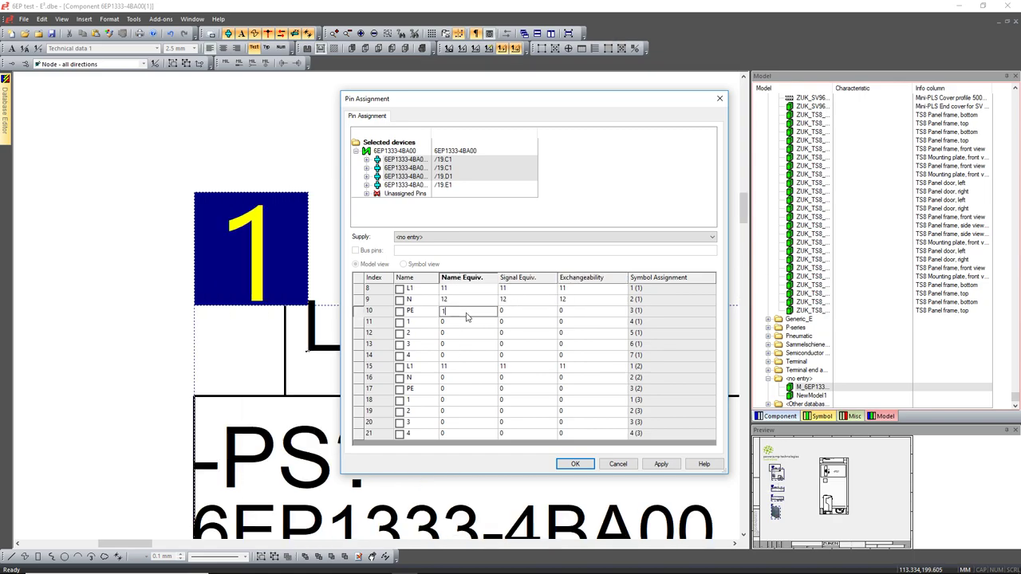
{"action": "type", "text": "3"}
{"action": "key", "text": "Tab"}
{"action": "type", "text": "13"}
{"action": "key", "text": "Tab"}
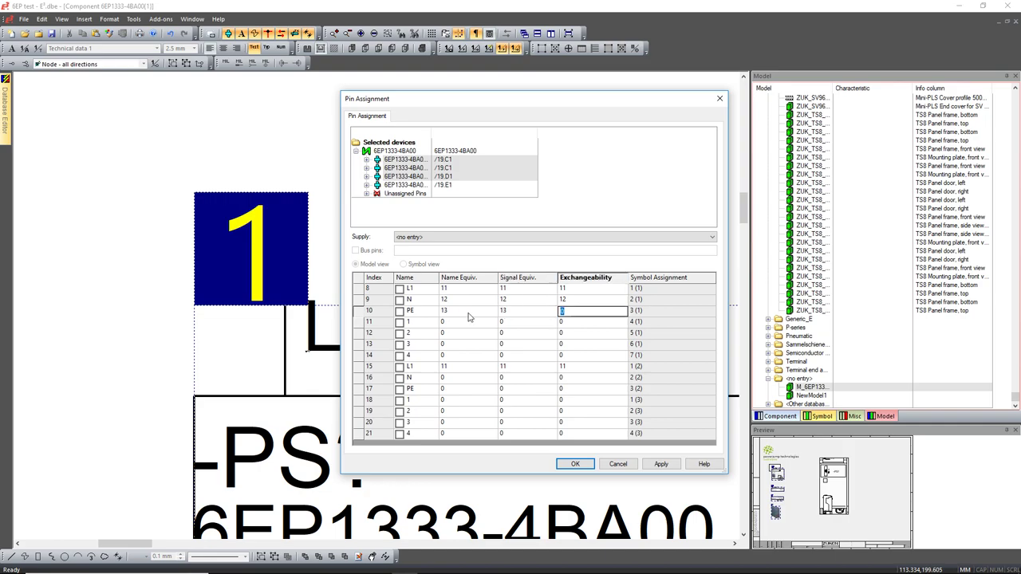
{"action": "type", "text": "13"}
- Set the name equivalence, signal equivalence and exchangeability of pin 1 at index 11 to 14
{"action": "left_click", "coordinate": [452, 324]}
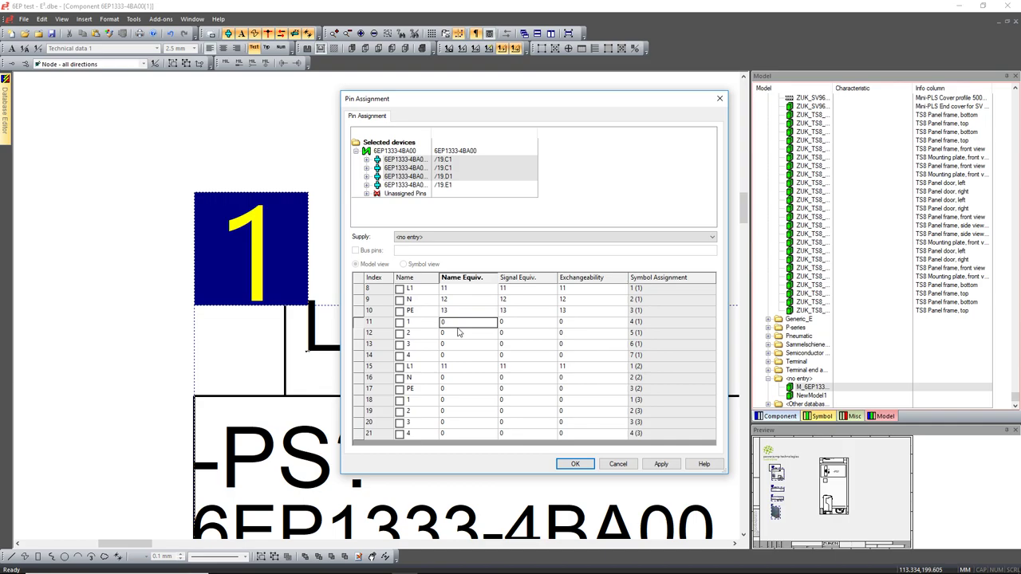
{"action": "type", "text": "14"}
{"action": "key", "text": "Tab"}
{"action": "type", "text": "1"}
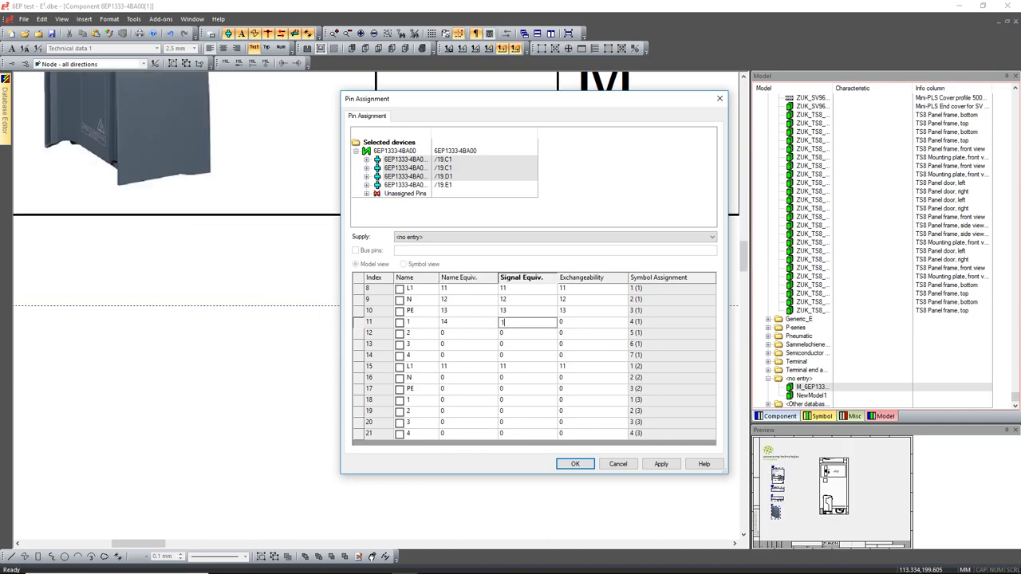
{"action": "type", "text": "4"}
{"action": "key", "text": "Tab"}
{"action": "type", "text": "1"}
{"action": "key", "text": "Tab"}
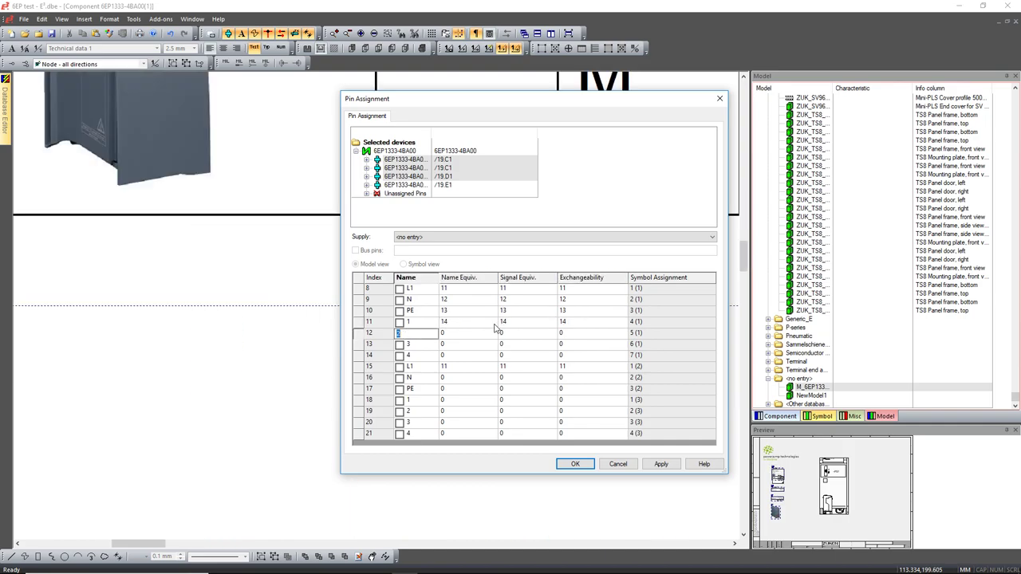
- Set the name equivalence, signal equivalence and exchangeability of pin 2 at index 12 to 15
{"action": "key", "text": "Tab"}
{"action": "type", "text": "15"}
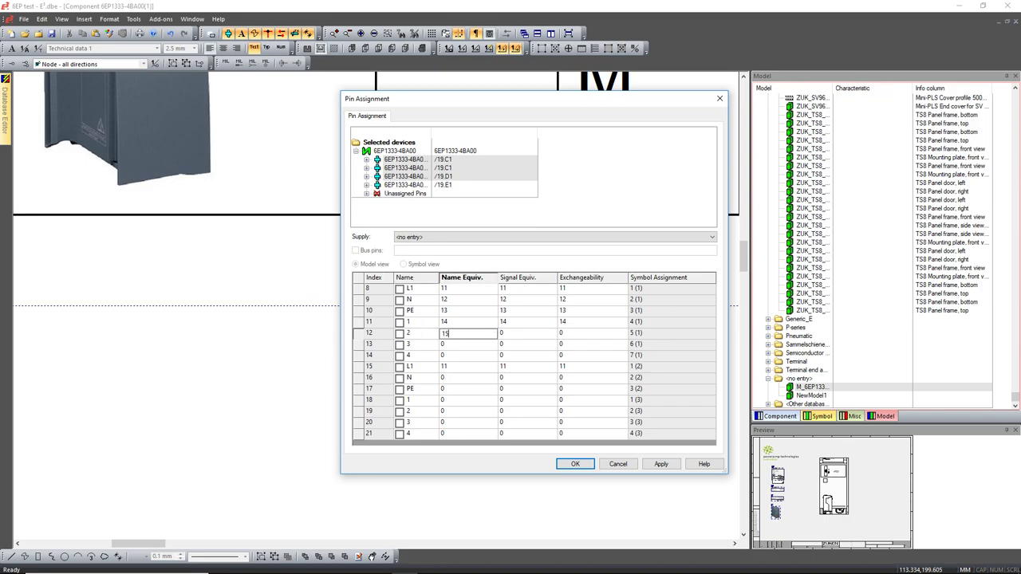
{"action": "key", "text": "Tab"}
{"action": "key", "text": "Tab"}
{"action": "type", "text": "15"}
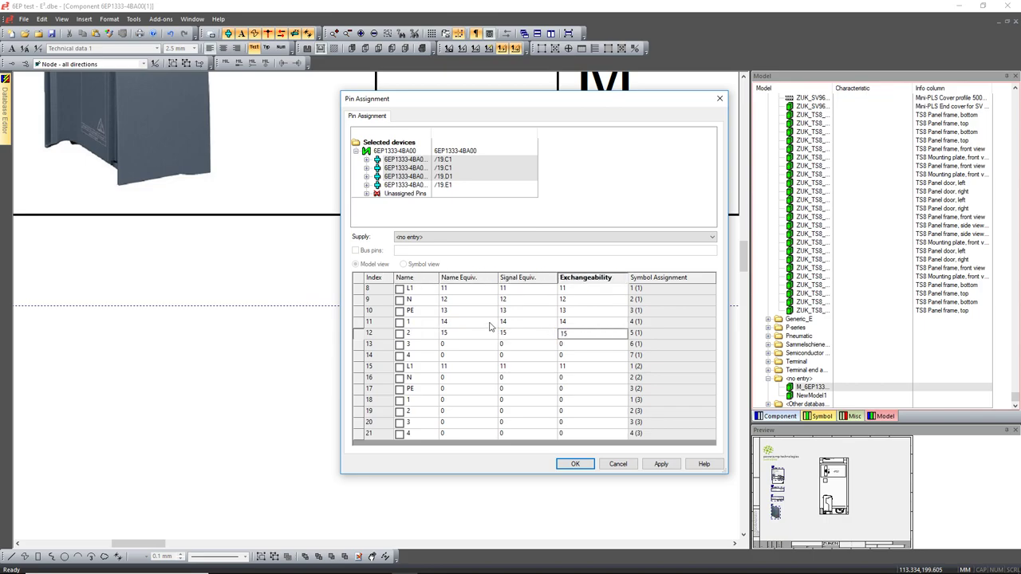
- Enable the name checkboxes for all pins from index 8 through 21
{"action": "left_click", "coordinate": [400, 290]}
{"action": "left_click", "coordinate": [399, 355]}
{"action": "left_click", "coordinate": [399, 367]}
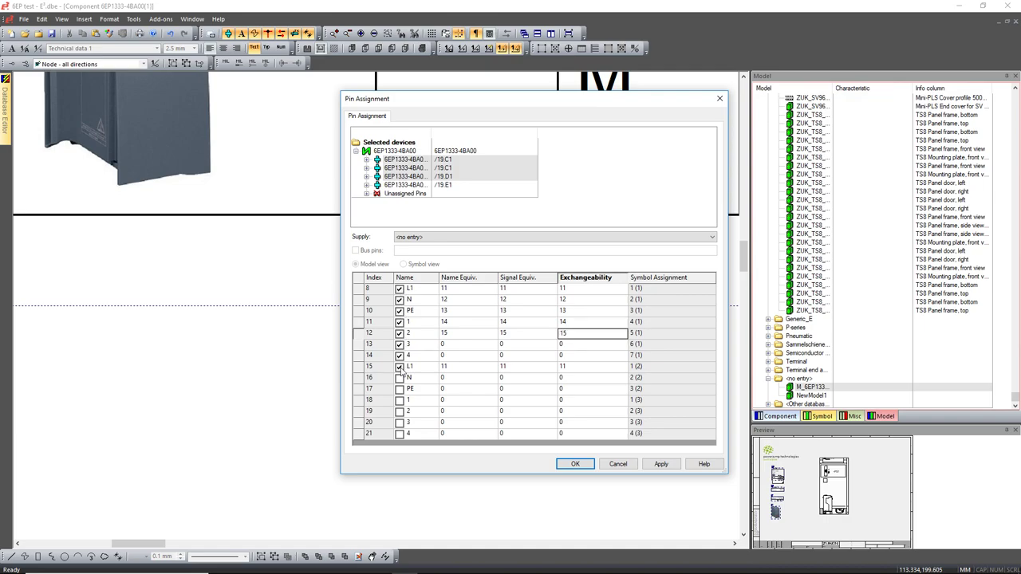
{"action": "left_click", "coordinate": [399, 422]}
{"action": "left_click", "coordinate": [400, 433]}
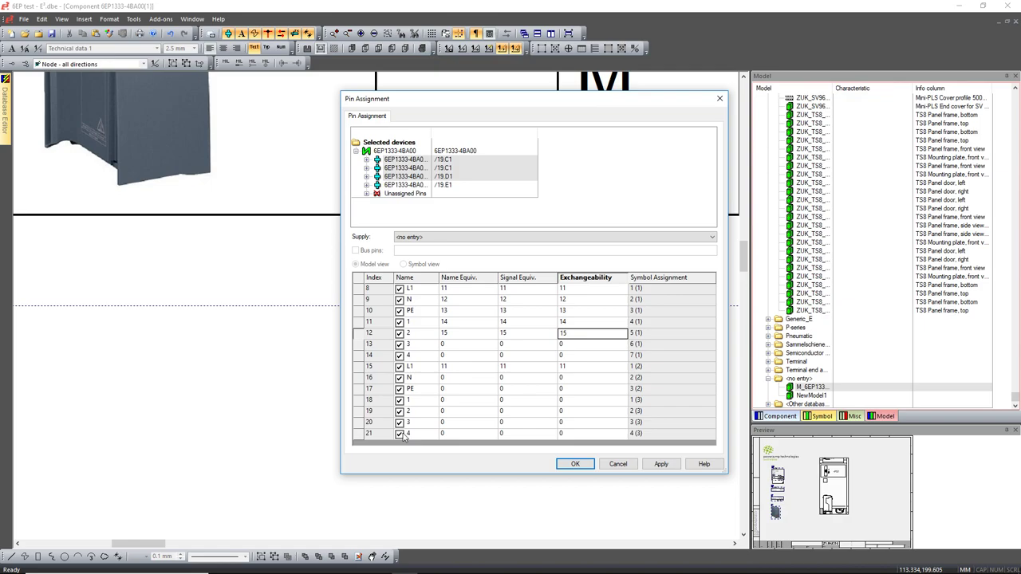
- Set pin 3 at index 13 to name equivalence 16, signal equivalence 14 and exchangeability 16
{"action": "left_click", "coordinate": [478, 347]}
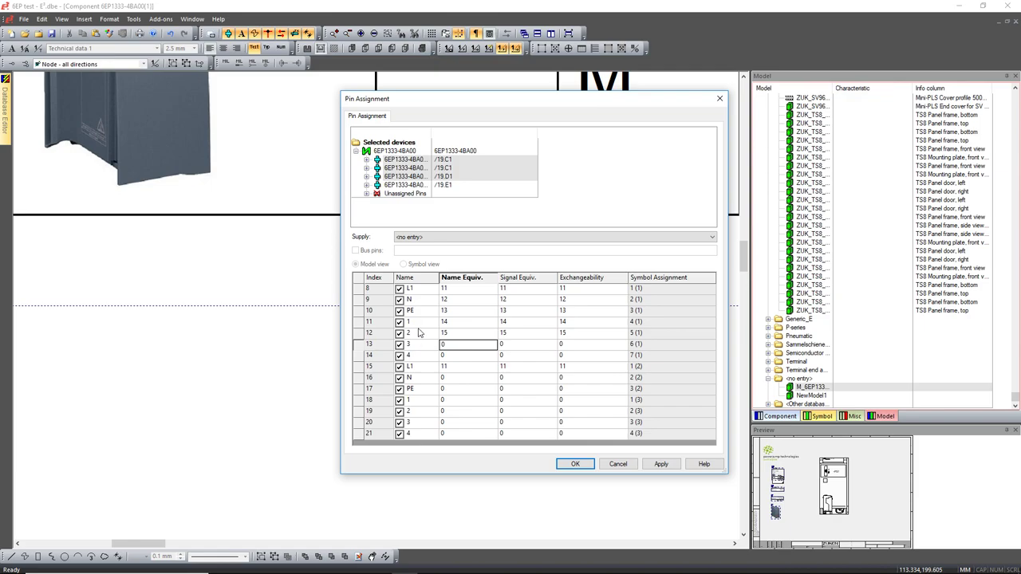
{"action": "type", "text": "16"}
{"action": "key", "text": "Tab"}
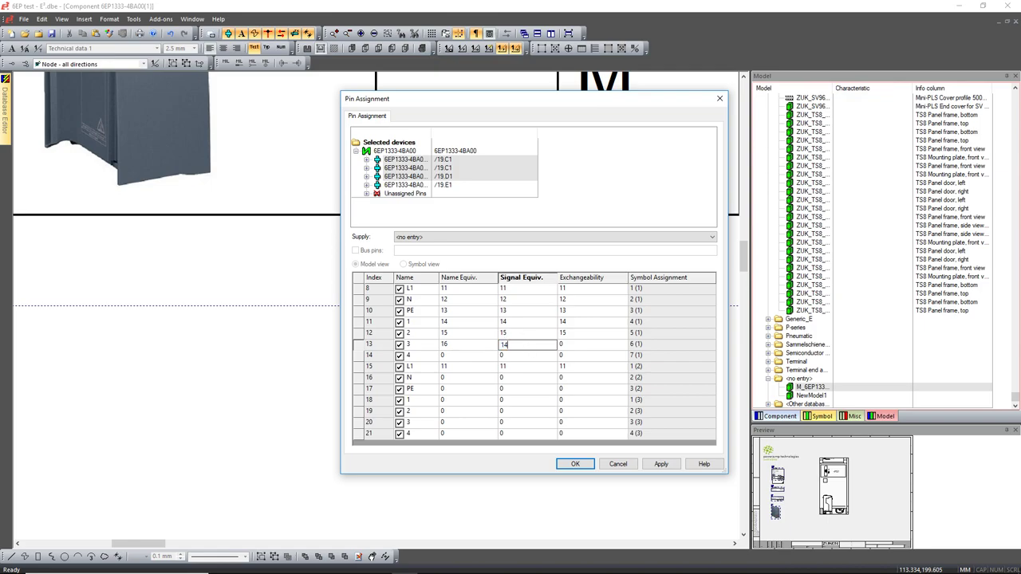
{"action": "key", "text": "Tab"}
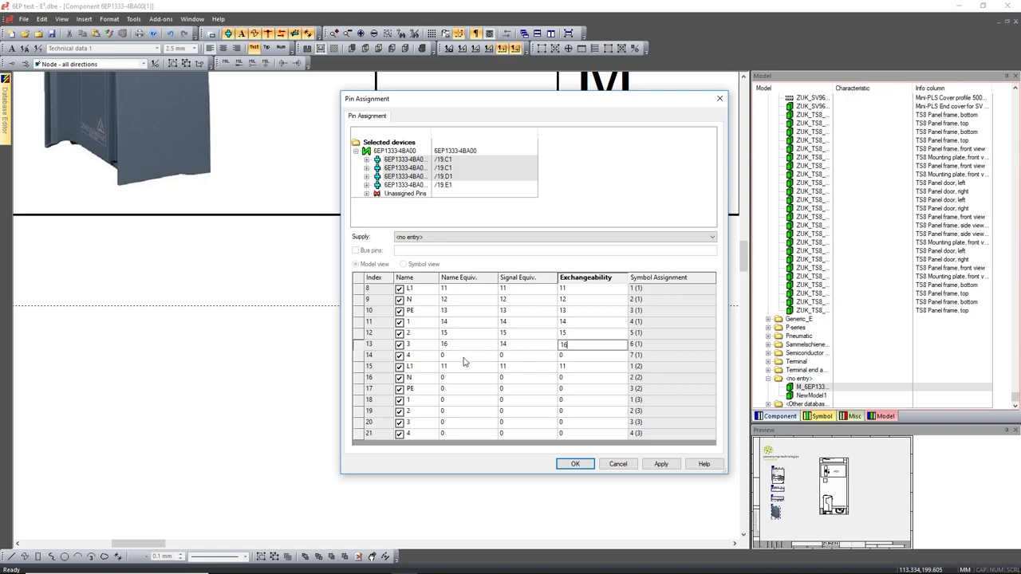
- Set pin 4 at index 14 to name equivalence 17, signal equivalence 15 and exchangeability 17
{"action": "key", "text": "Tab"}
{"action": "type", "text": "17"}
{"action": "key", "text": "Tab"}
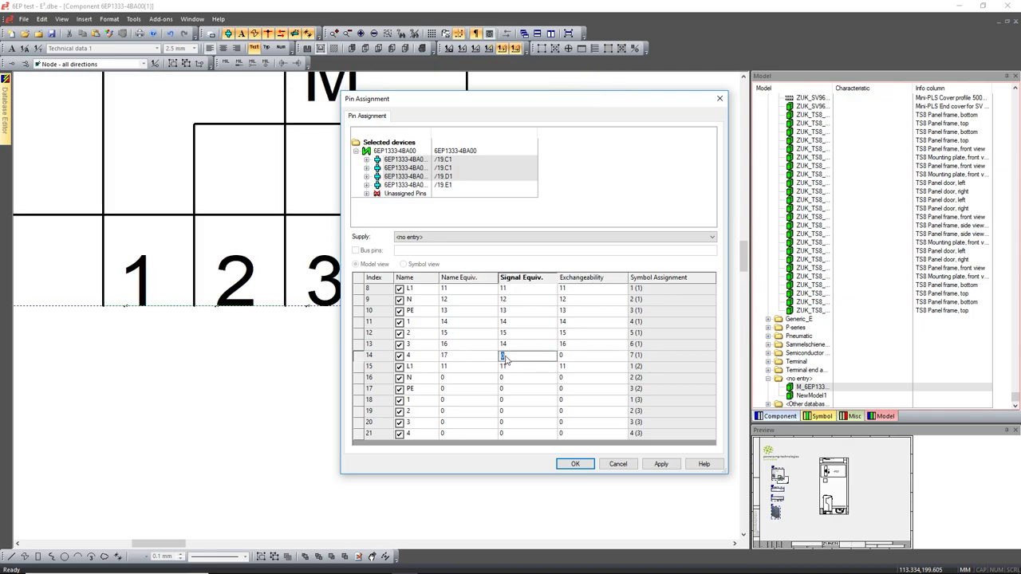
{"action": "type", "text": "15"}
{"action": "key", "text": "Tab"}
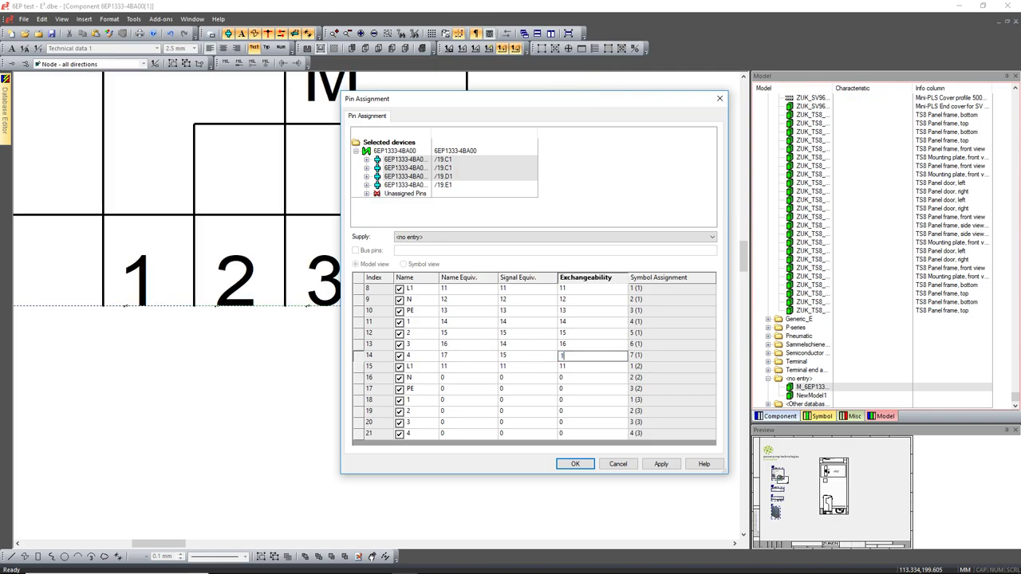
{"action": "type", "text": "17"}
- Set the name equivalence, signal equivalence and exchangeability of pin N at index 16 to 12
{"action": "left_click", "coordinate": [455, 378]}
{"action": "type", "text": "12"}
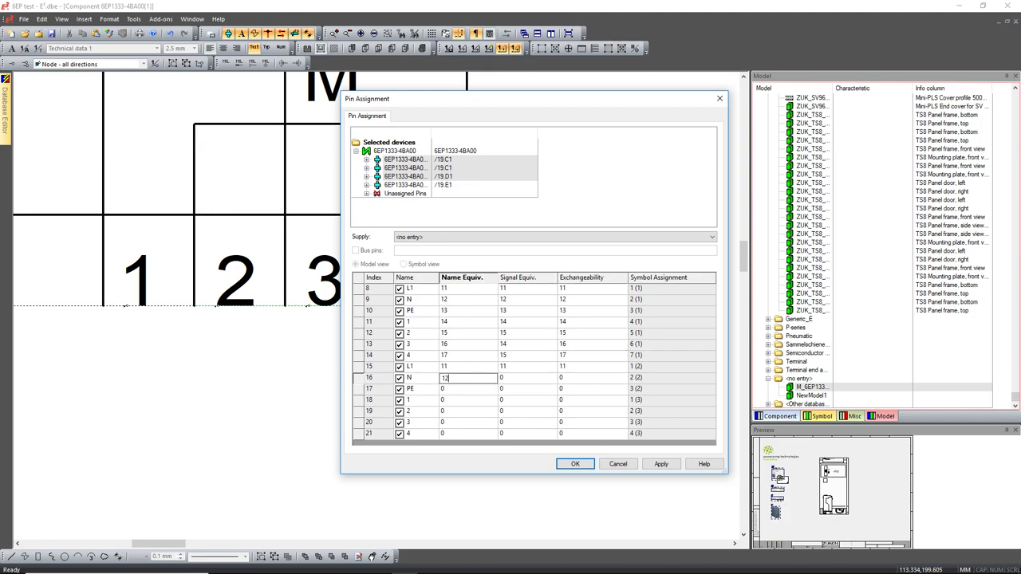
{"action": "key", "text": "Tab"}
{"action": "type", "text": "12"}
{"action": "key", "text": "Tab"}
{"action": "type", "text": "12"}
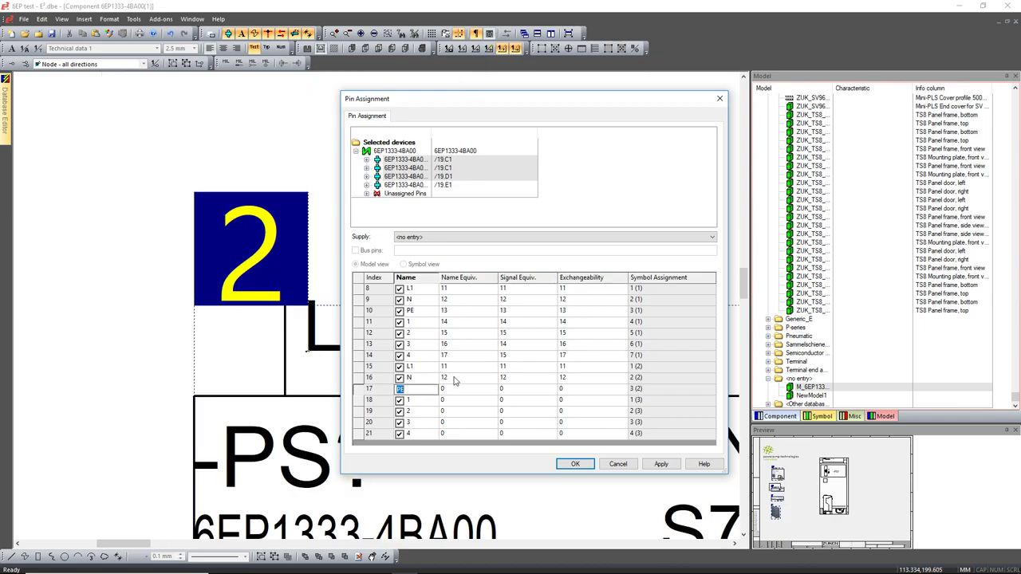
- Set the name equivalence, signal equivalence and exchangeability of pin PE at index 17 to 13
{"action": "key", "text": "Tab"}
{"action": "type", "text": "13"}
{"action": "key", "text": "Tab"}
{"action": "type", "text": "13"}
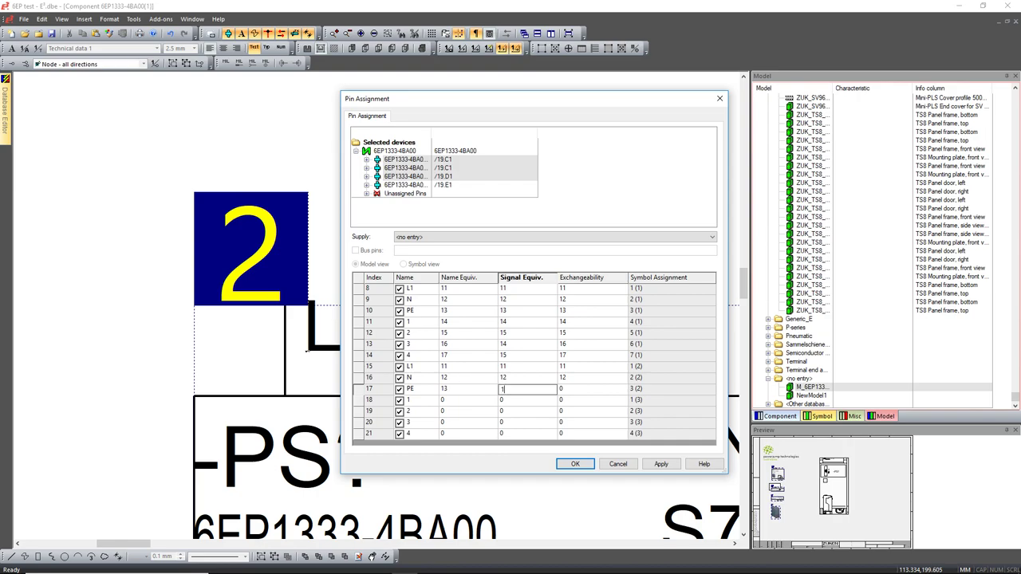
{"action": "key", "text": "Tab"}
{"action": "type", "text": "13"}
- Set the name equivalence, signal equivalence and exchangeability of pin 1 at index 18 to 14
{"action": "key", "text": "Tab"}
{"action": "type", "text": "1"}
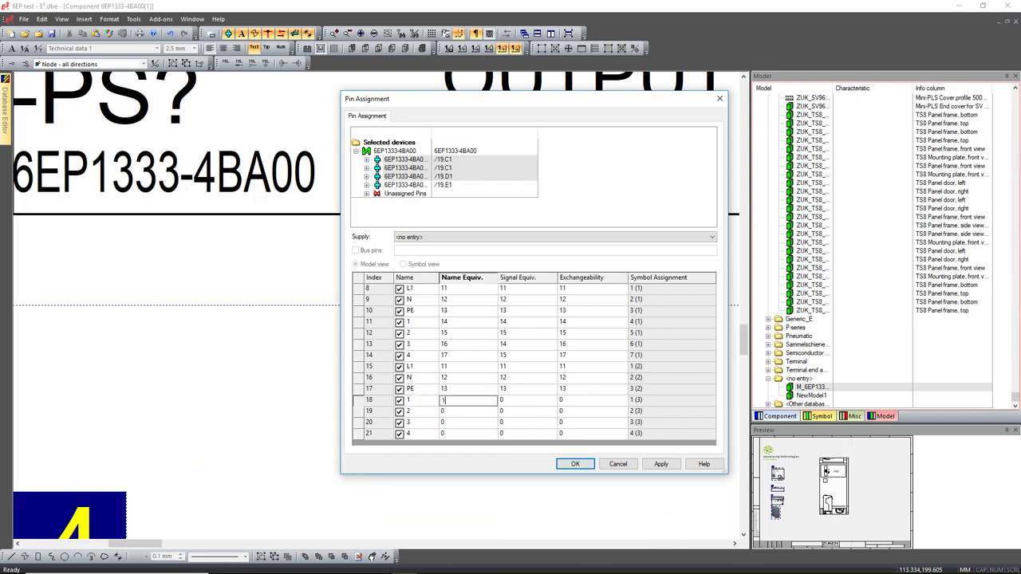
{"action": "type", "text": "4"}
{"action": "key", "text": "Tab"}
{"action": "type", "text": "14"}
{"action": "key", "text": "Tab"}
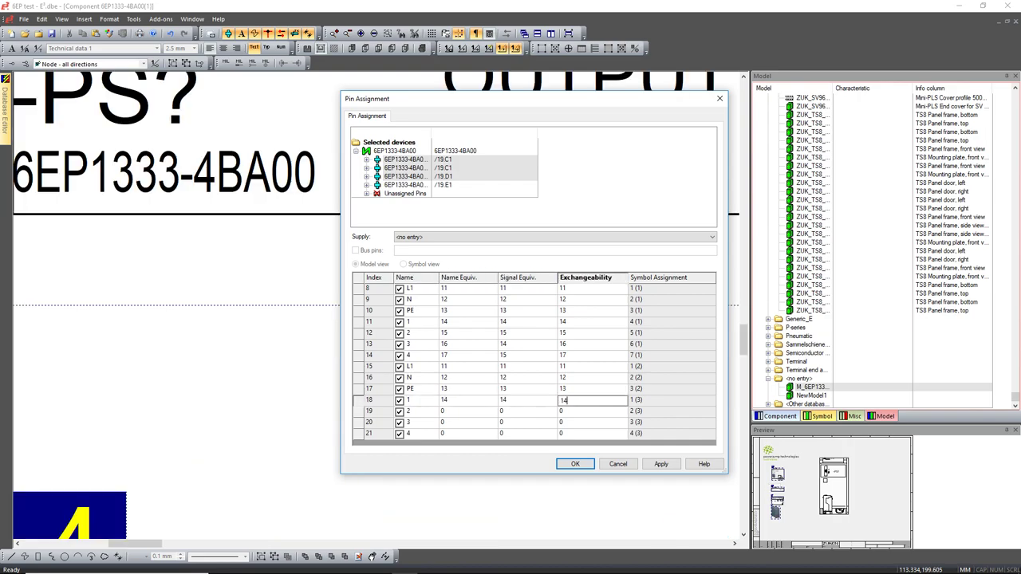
{"action": "type", "text": "14"}
- Set the name equivalence, signal equivalence and exchangeability of pin 2 at index 19 to 15
{"action": "key", "text": "Tab"}
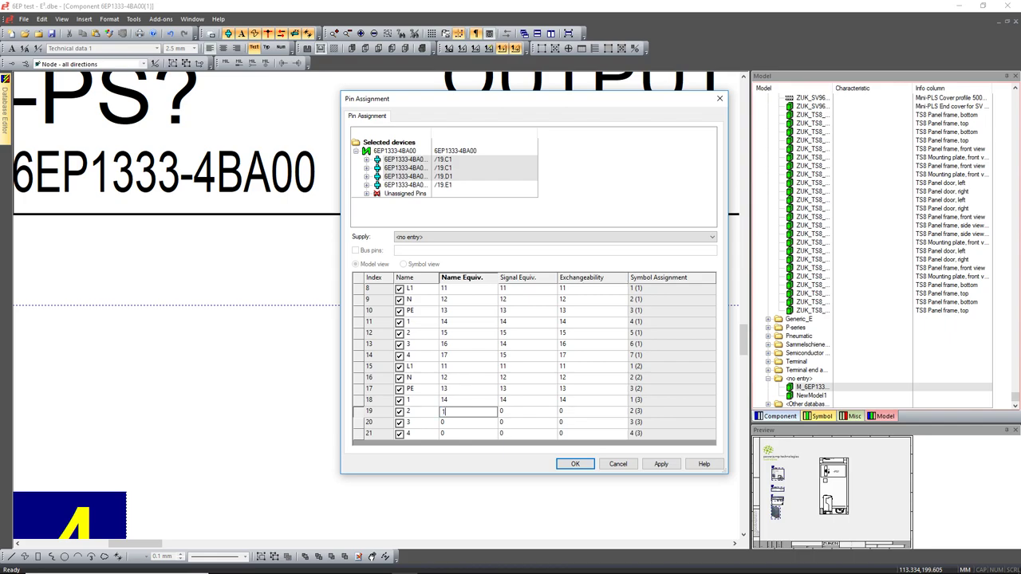
{"action": "type", "text": "15"}
{"action": "key", "text": "Tab"}
{"action": "type", "text": "15"}
{"action": "key", "text": "Tab"}
{"action": "type", "text": "15"}
- Set pin 3 at index 20 to name equivalence 16, signal equivalence 14 and exchangeability 16
{"action": "key", "text": "Tab"}
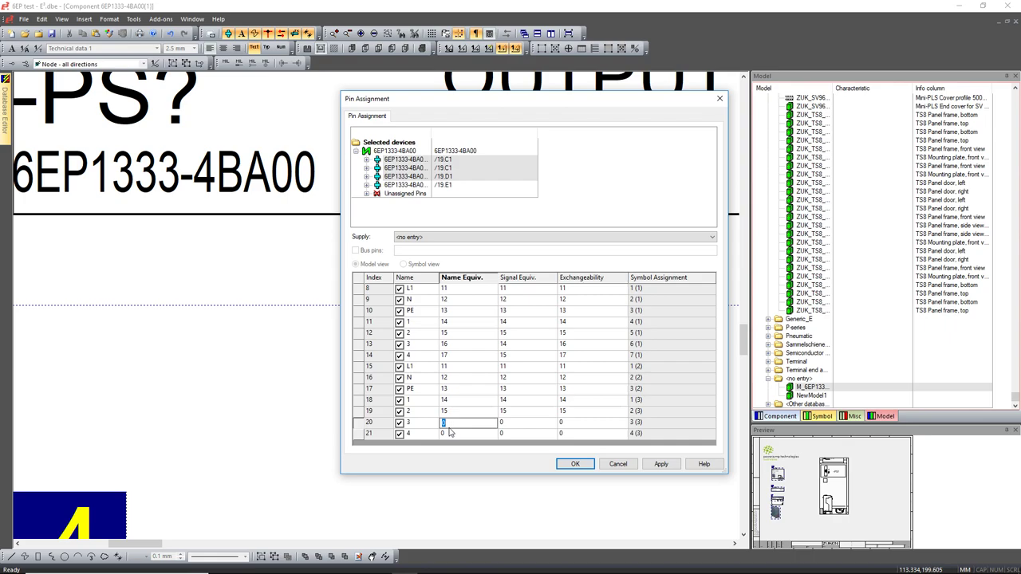
{"action": "key", "text": "Tab"}
{"action": "type", "text": "1"}
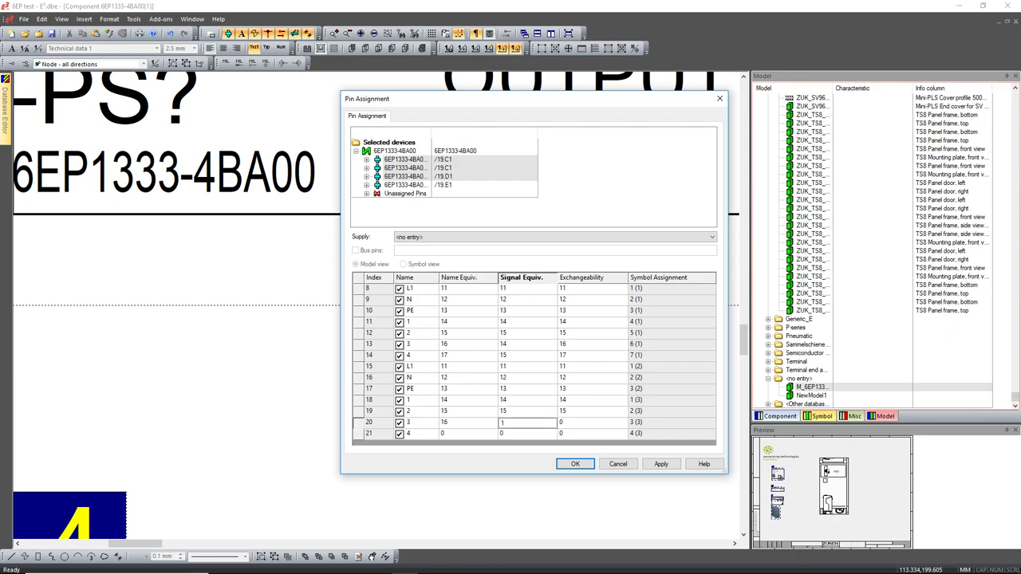
{"action": "type", "text": "4"}
{"action": "key", "text": "Tab"}
{"action": "type", "text": "16"}
- Set pin 4 at index 21 to name equivalence 17, signal equivalence 15 and exchangeability 17, and apply the pin assignment
{"action": "left_click", "coordinate": [445, 433]}
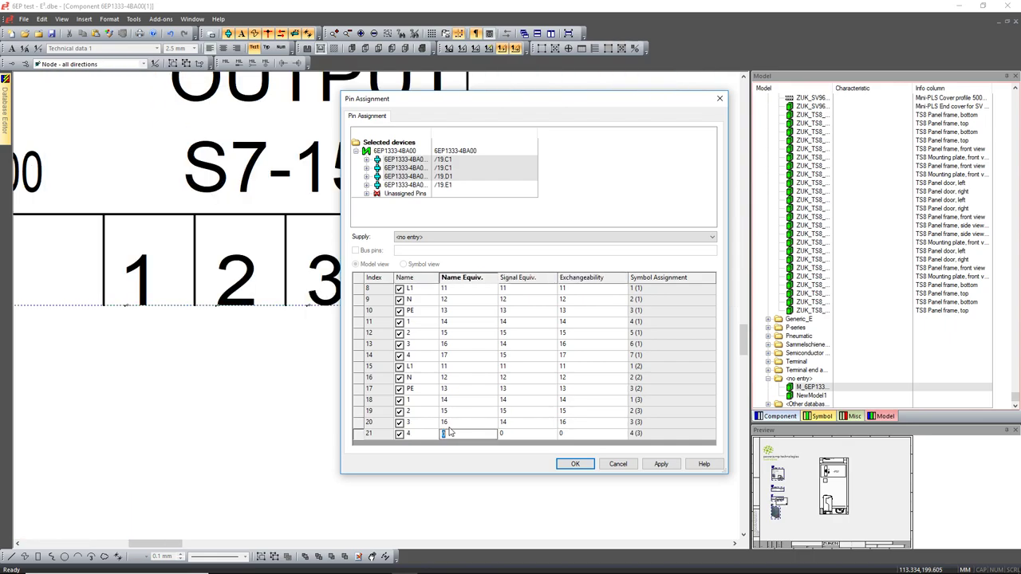
{"action": "key", "text": "Tab"}
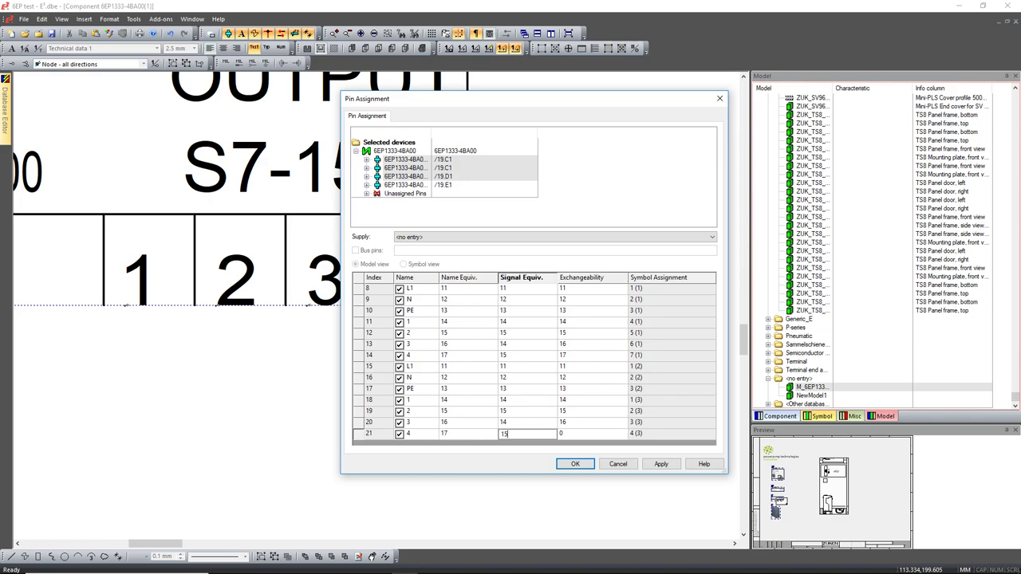
{"action": "key", "text": "Tab"}
{"action": "type", "text": "17"}
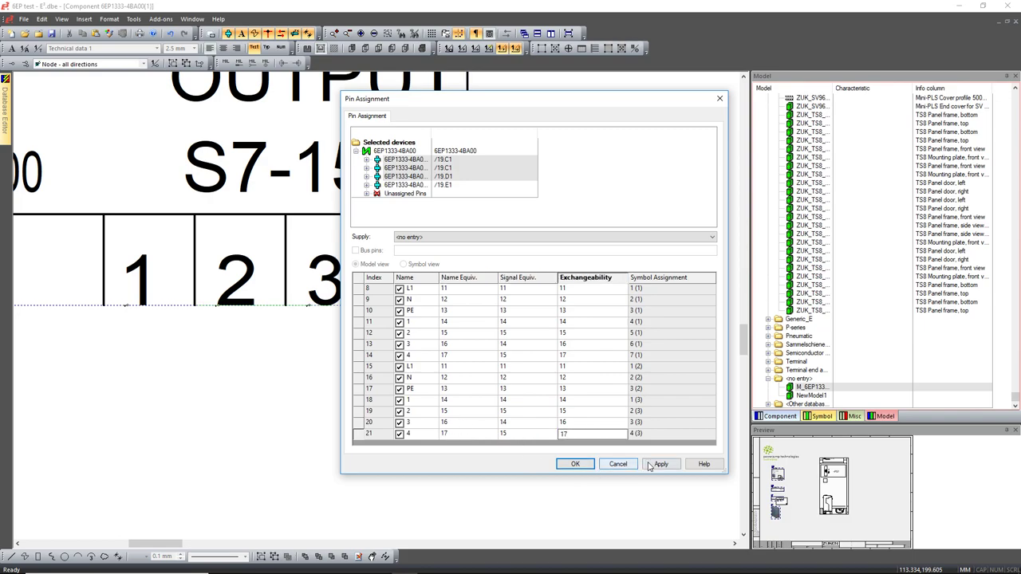
{"action": "left_click", "coordinate": [661, 464]}
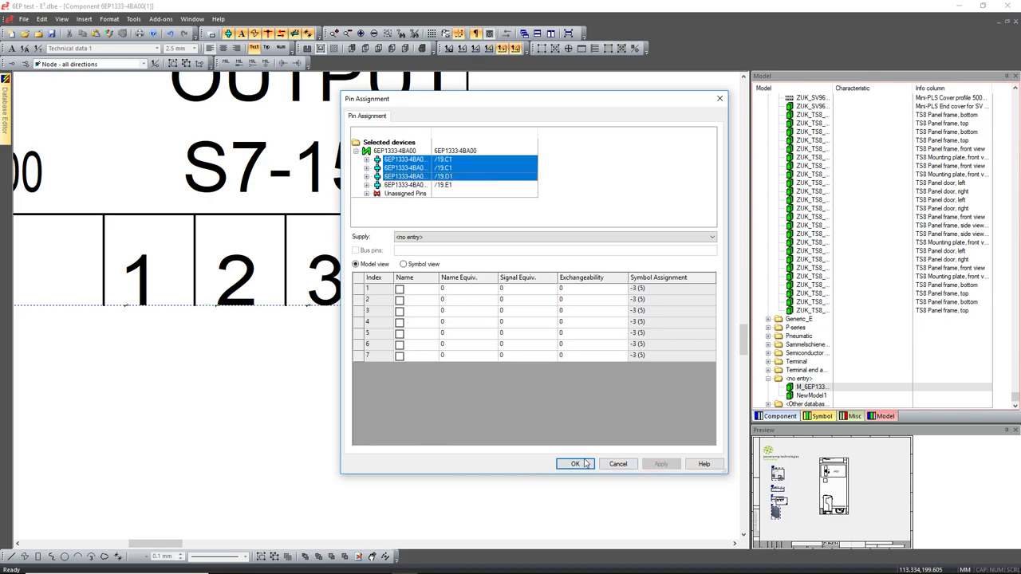
{"action": "left_click", "coordinate": [580, 464]}
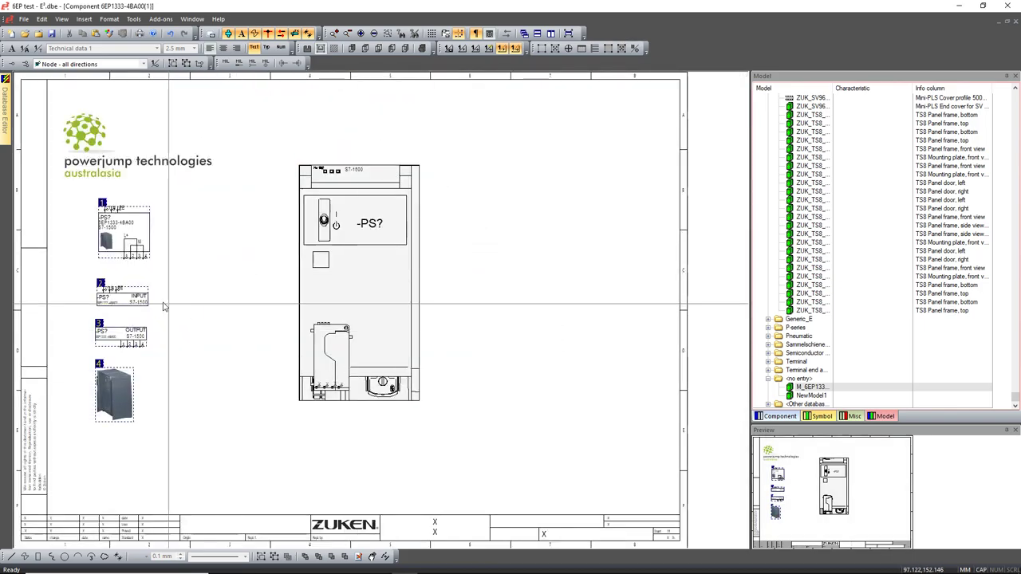
- Examine the numbered output pins and the L+ and M links on the component's main, input and output symbols
{"action": "scroll", "coordinate": [111, 347], "scroll_direction": "up", "scroll_amount": 6}
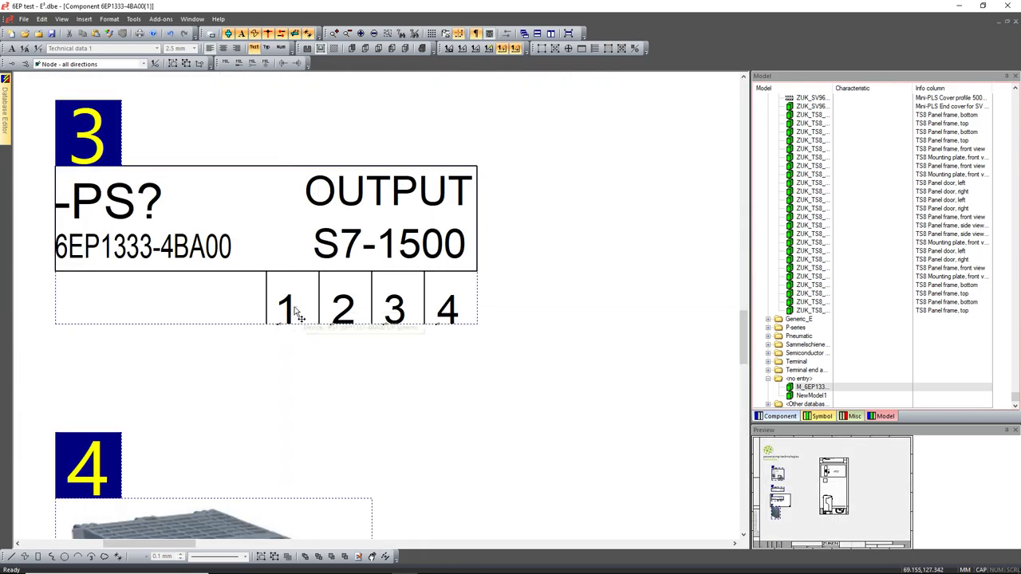
{"action": "scroll", "coordinate": [351, 317], "scroll_direction": "up", "scroll_amount": 7}
{"action": "scroll", "coordinate": [351, 323], "scroll_direction": "down", "scroll_amount": 2}
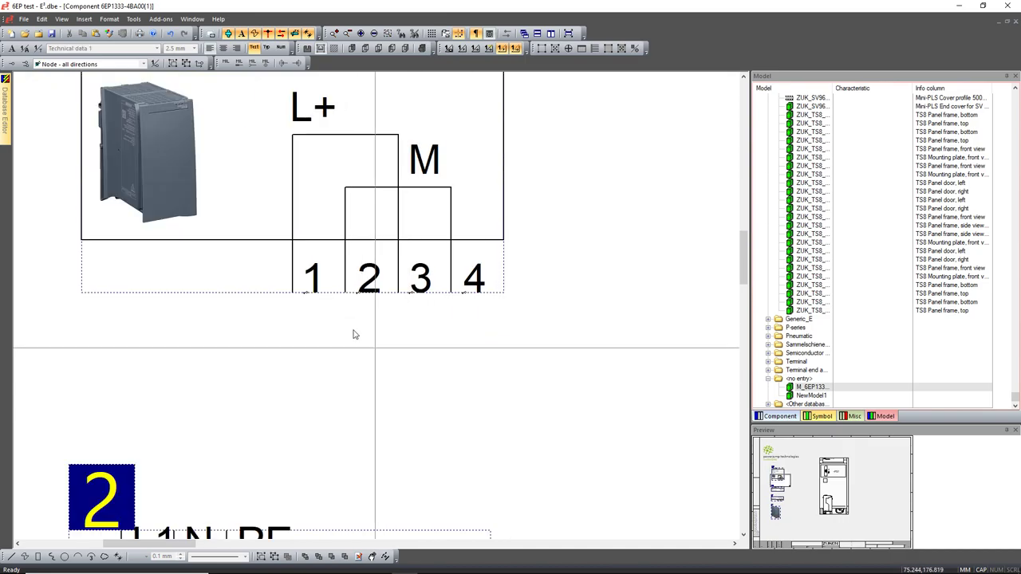
{"action": "left_click", "coordinate": [390, 289]}
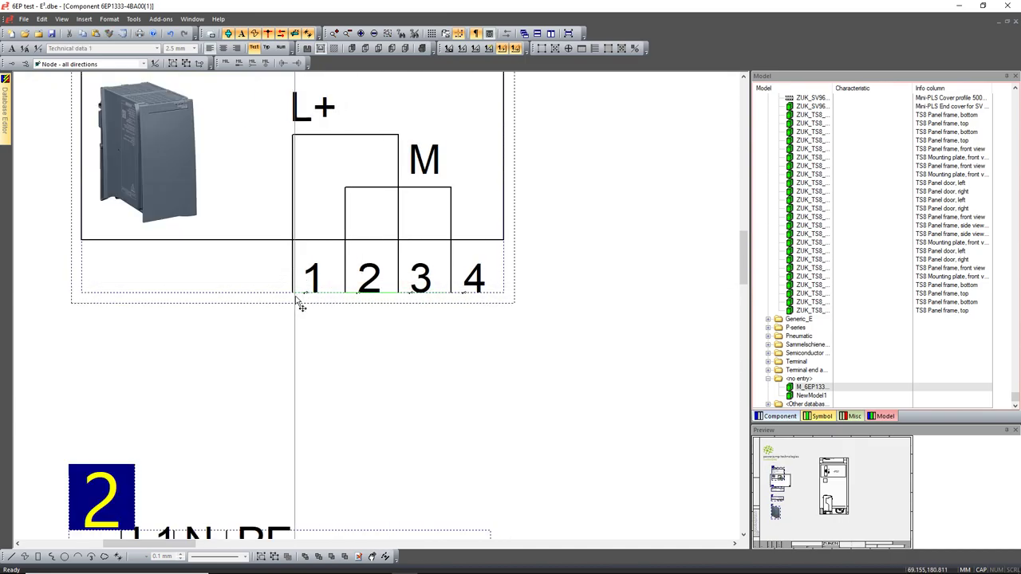
{"action": "middle_click_drag", "start_coordinate": [259, 239], "coordinate": [587, 382]}
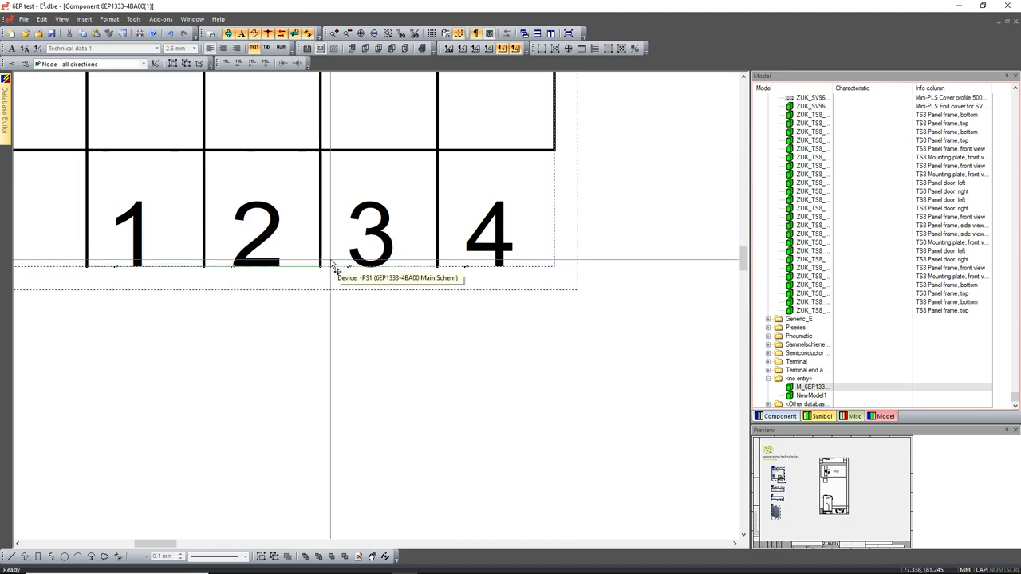
{"action": "scroll", "coordinate": [369, 297], "scroll_direction": "up", "scroll_amount": 2}
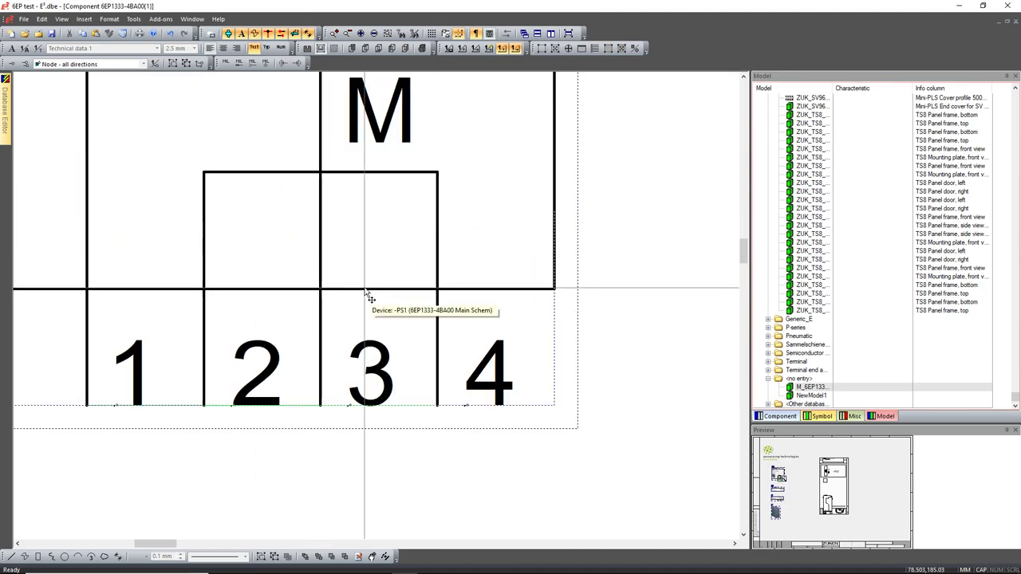
{"action": "scroll", "coordinate": [367, 294], "scroll_direction": "down", "scroll_amount": 4, "text": "ctrl"}
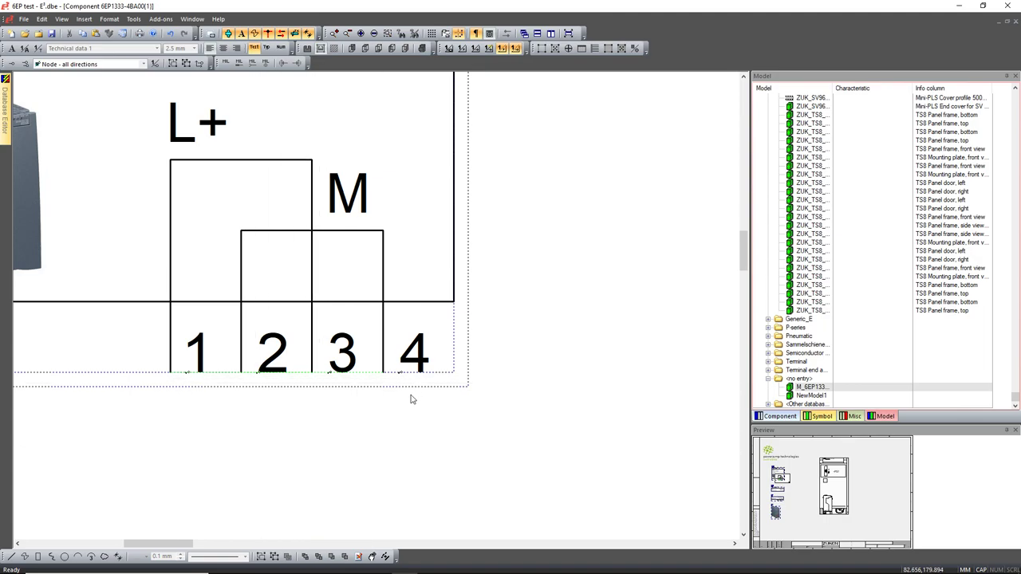
{"action": "scroll", "coordinate": [346, 383], "scroll_direction": "up", "scroll_amount": 6}
{"action": "key", "text": "z"}
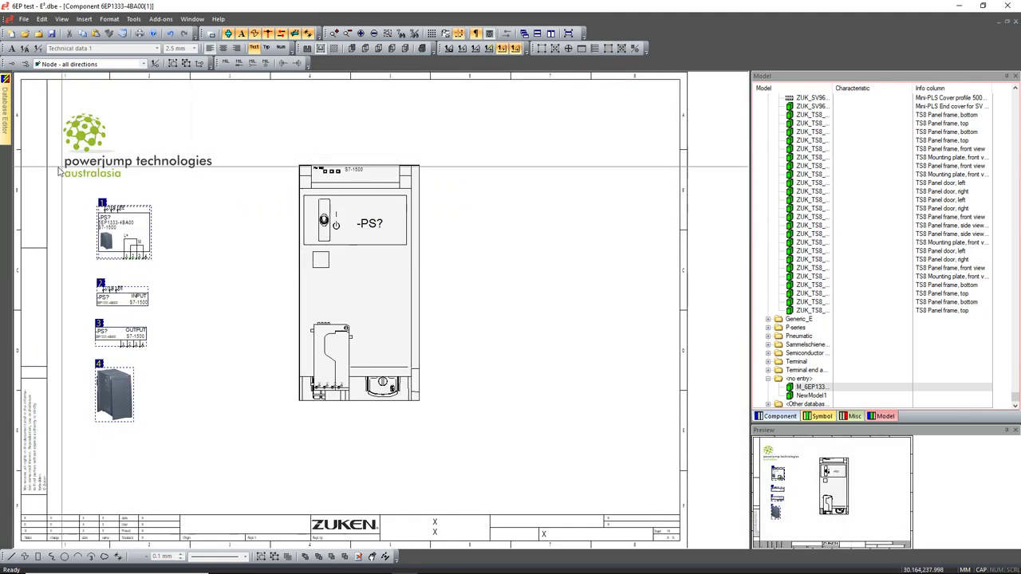
{"action": "left_click_drag", "start_coordinate": [128, 168], "coordinate": [302, 431]}
{"action": "left_click_drag", "start_coordinate": [120, 117], "coordinate": [196, 181]}
{"action": "scroll", "coordinate": [425, 441], "scroll_direction": "up", "scroll_amount": 1}
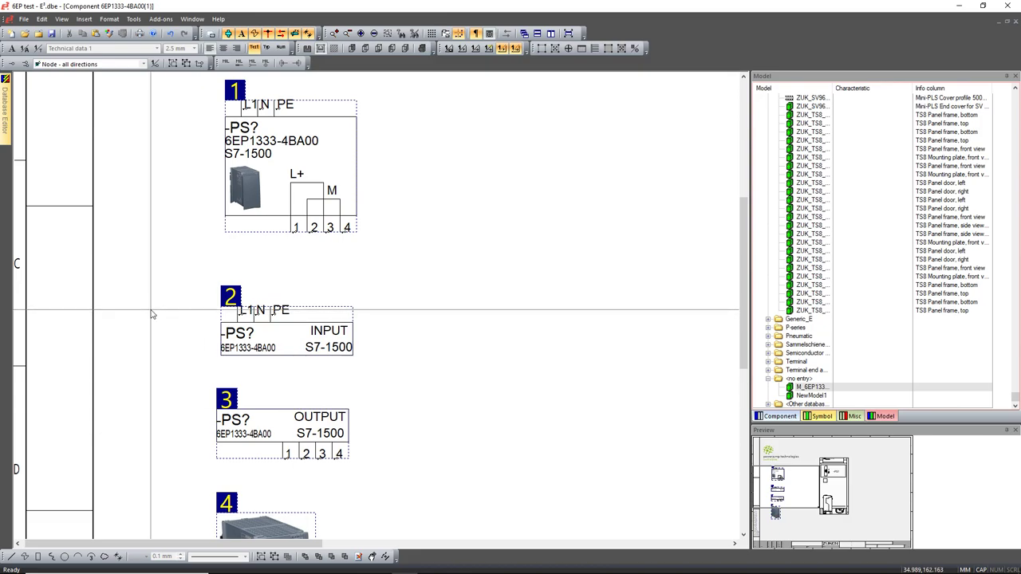
{"action": "scroll", "coordinate": [151, 313], "scroll_direction": "down", "scroll_amount": 3}
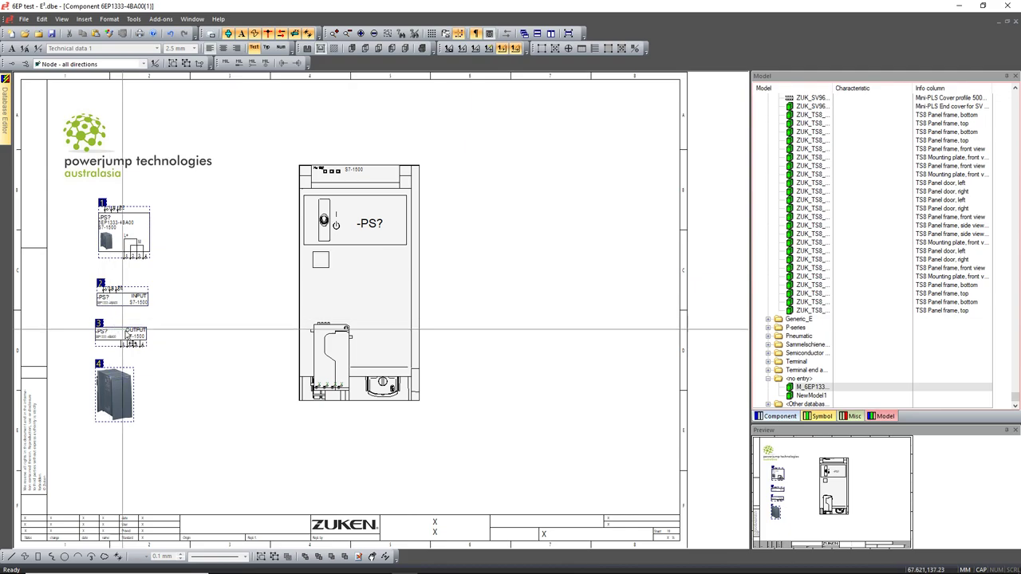
- Move the front-view model slightly up and to the left on the component sheet
{"action": "left_click", "coordinate": [386, 349]}
{"action": "left_click_drag", "start_coordinate": [385, 344], "coordinate": [371, 333]}
{"action": "left_click", "coordinate": [456, 414]}
- Inspect the terminal connector on the placed model and open the model M_6EP1333-4BA00 for editing at that connector
{"action": "middle_click_drag", "start_coordinate": [252, 285], "coordinate": [481, 445]}
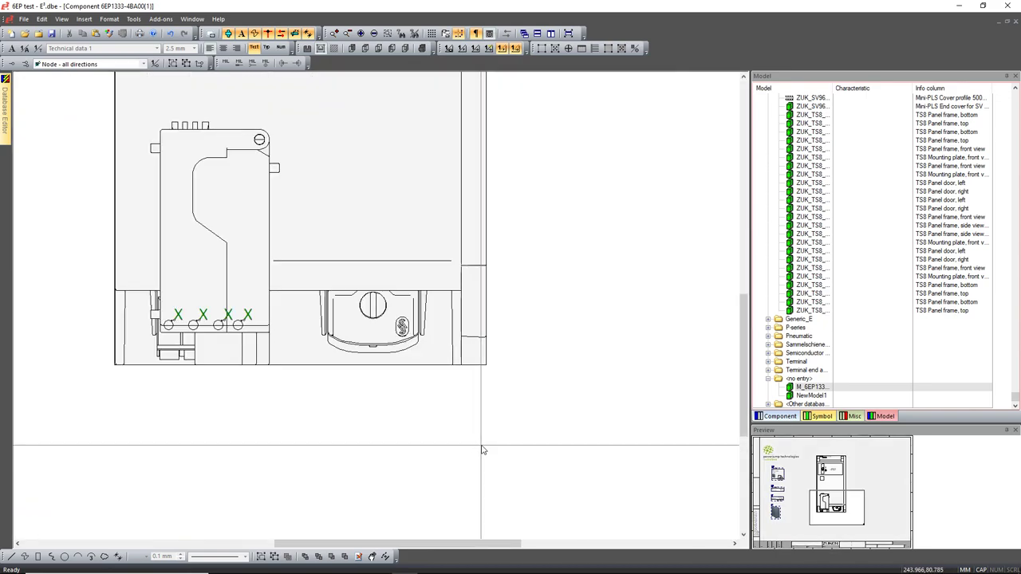
{"action": "left_click", "coordinate": [310, 230]}
{"action": "scroll", "coordinate": [194, 266], "scroll_direction": "down", "scroll_amount": 3}
{"action": "middle_click_drag", "start_coordinate": [189, 241], "coordinate": [500, 445]}
{"action": "mouse_move", "coordinate": [320, 287]}
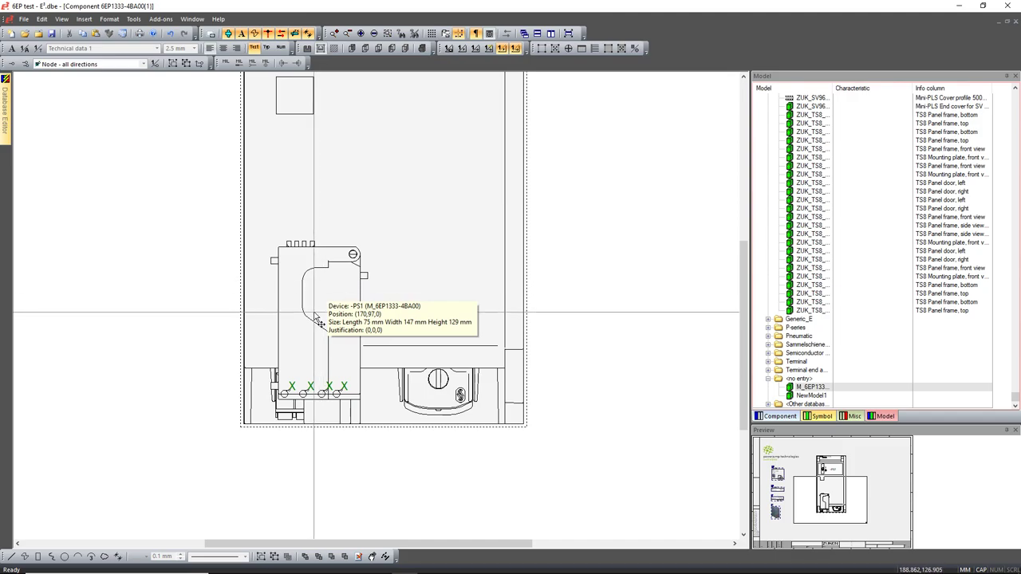
{"action": "scroll", "coordinate": [176, 294], "scroll_direction": "down", "scroll_amount": 3}
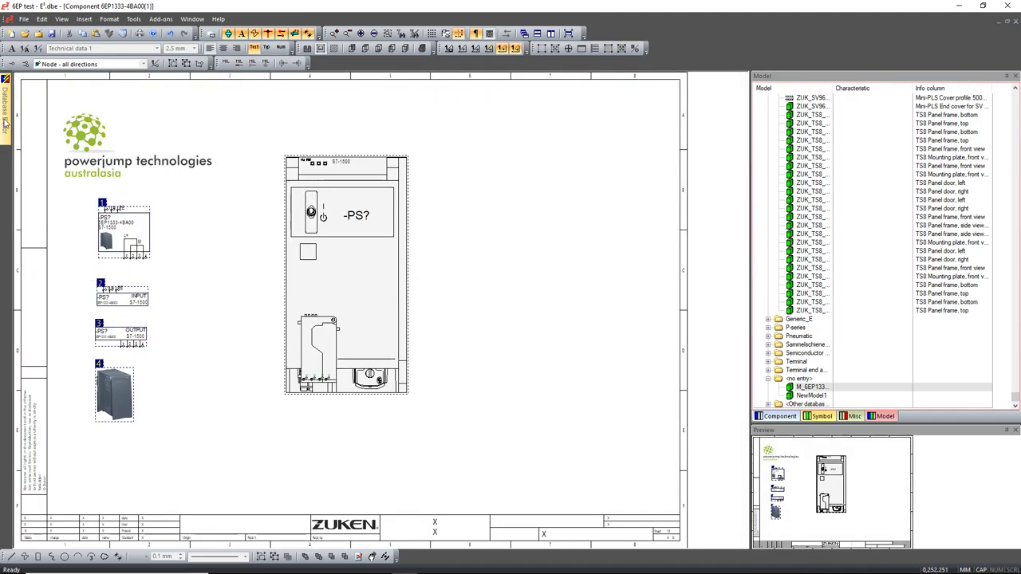
{"action": "mouse_move", "coordinate": [7, 129]}
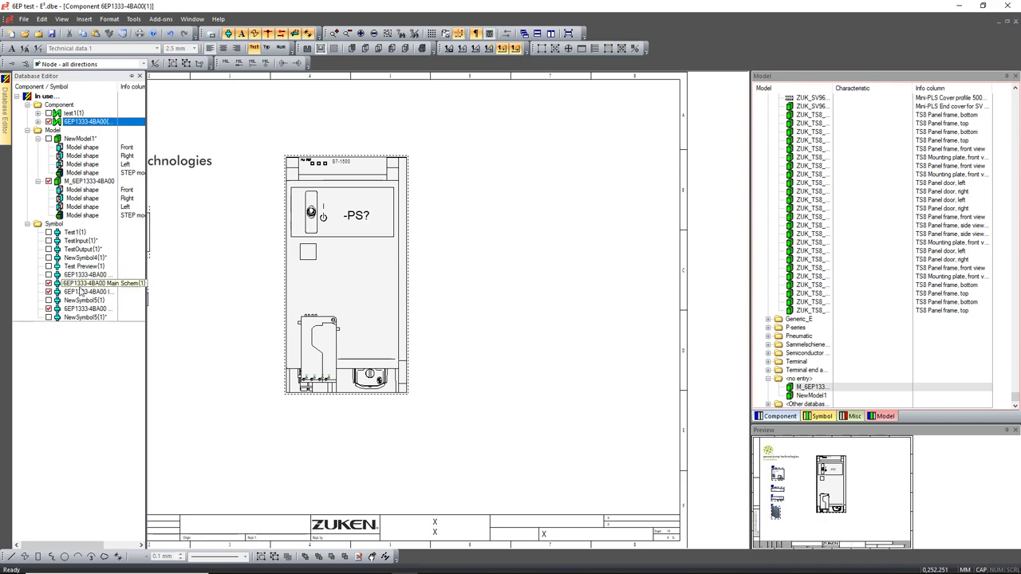
{"action": "double_click", "coordinate": [84, 183]}
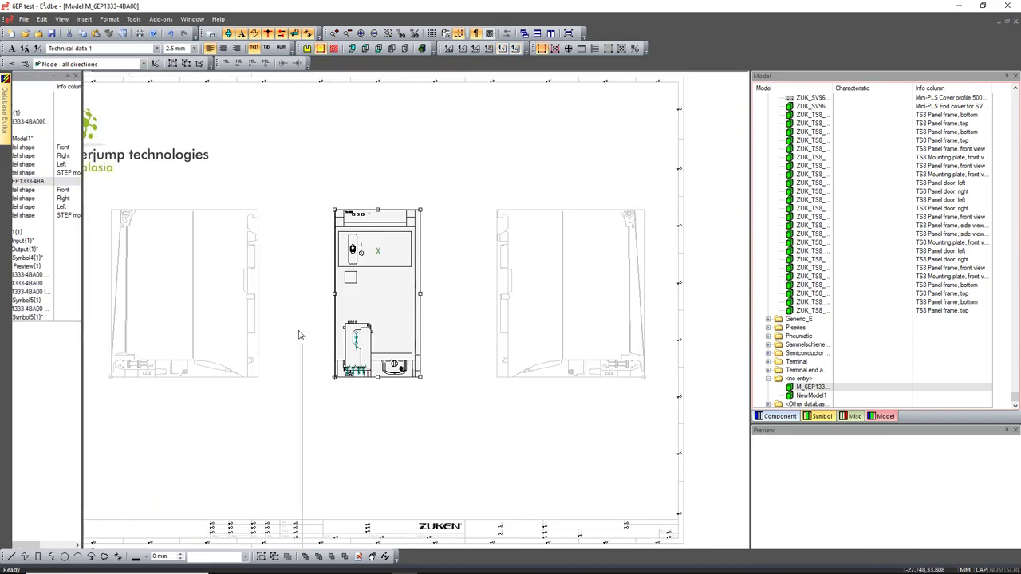
{"action": "scroll", "coordinate": [331, 364], "scroll_direction": "up", "scroll_amount": 3}
{"action": "scroll", "coordinate": [334, 221], "scroll_direction": "up", "scroll_amount": 3}
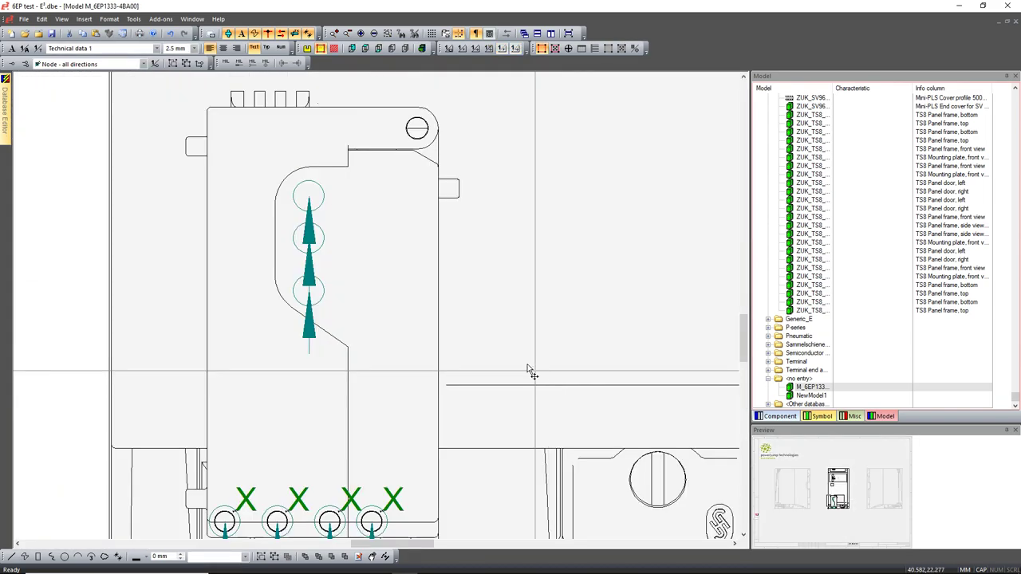
- Draw a small circle centred on each of the three vertically stacked pins in the front-view connector, inside their pin outlines
{"action": "left_click", "coordinate": [315, 213]}
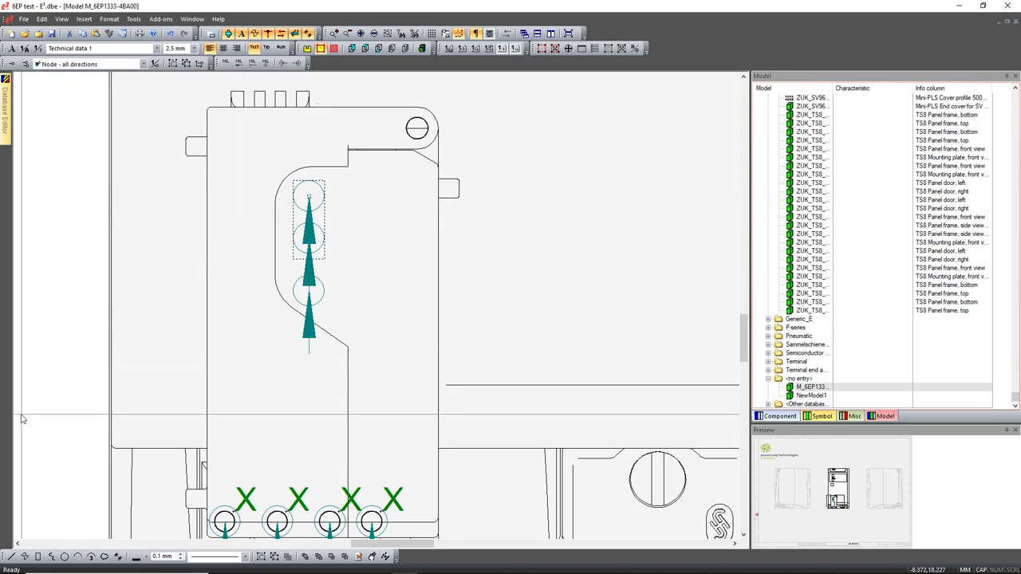
{"action": "left_click", "coordinate": [65, 556]}
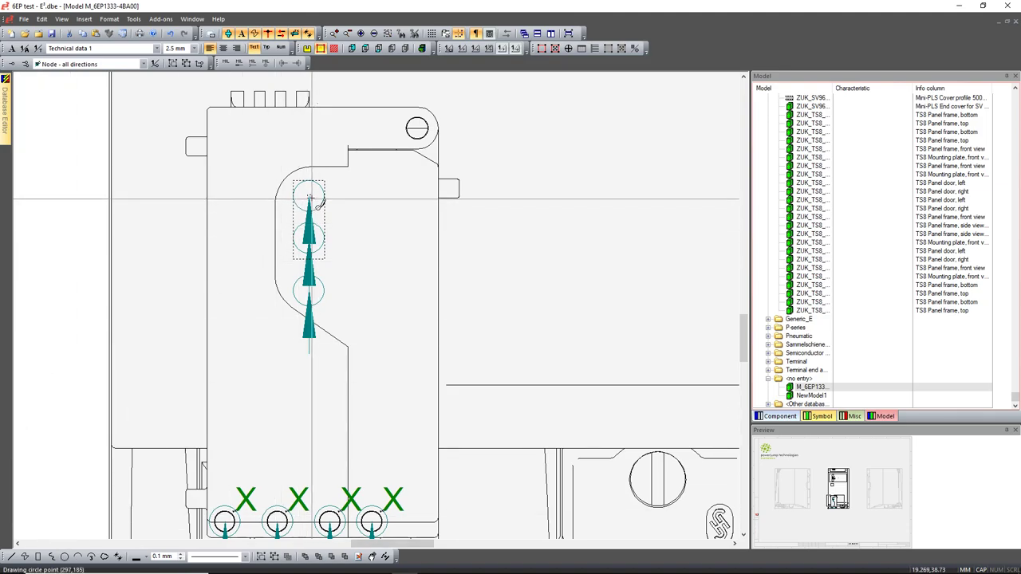
{"action": "left_click_drag", "start_coordinate": [308, 196], "coordinate": [317, 189]}
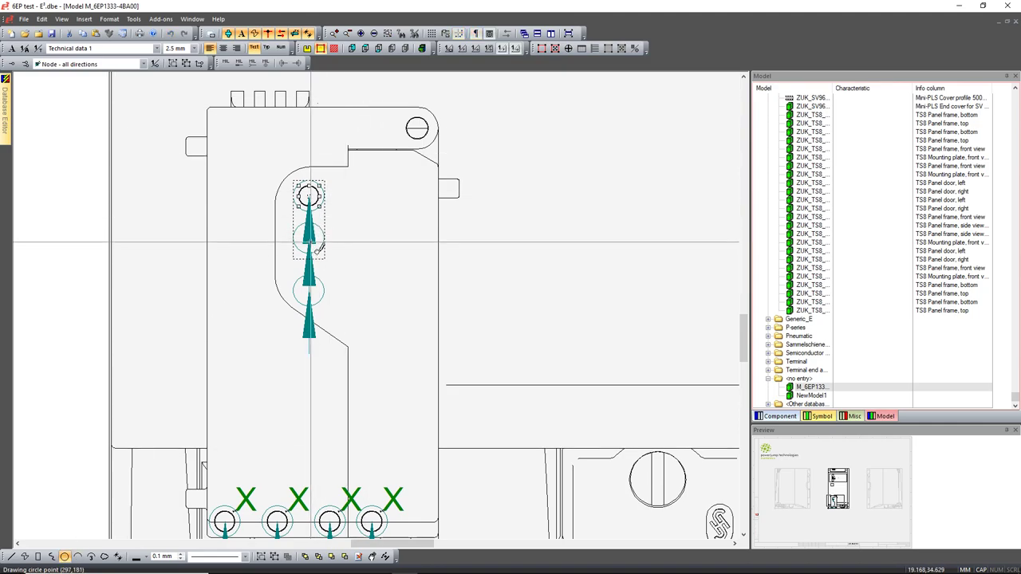
{"action": "left_click_drag", "start_coordinate": [309, 237], "coordinate": [313, 233]}
{"action": "left_click", "coordinate": [309, 289]}
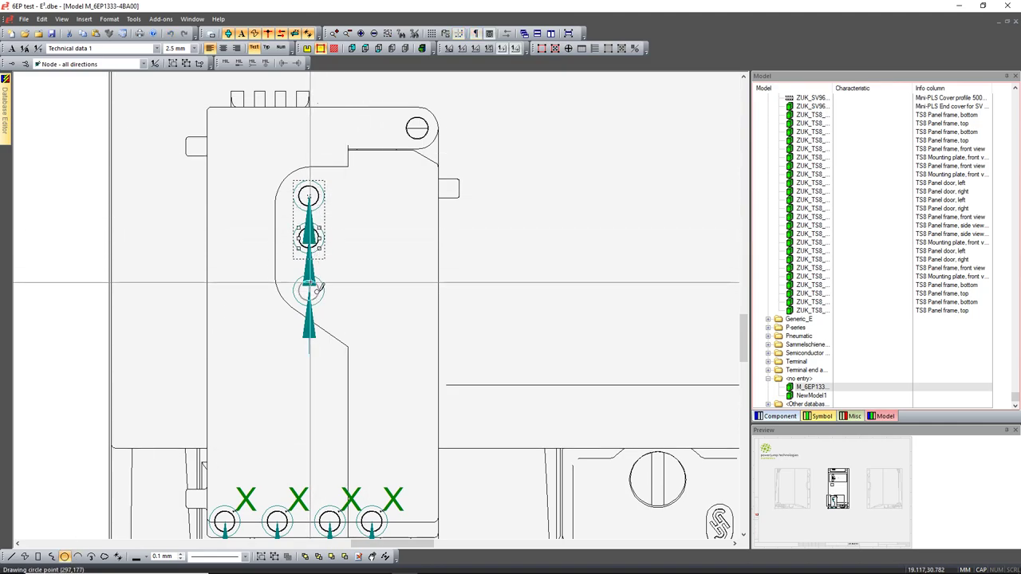
{"action": "left_click", "coordinate": [317, 290]}
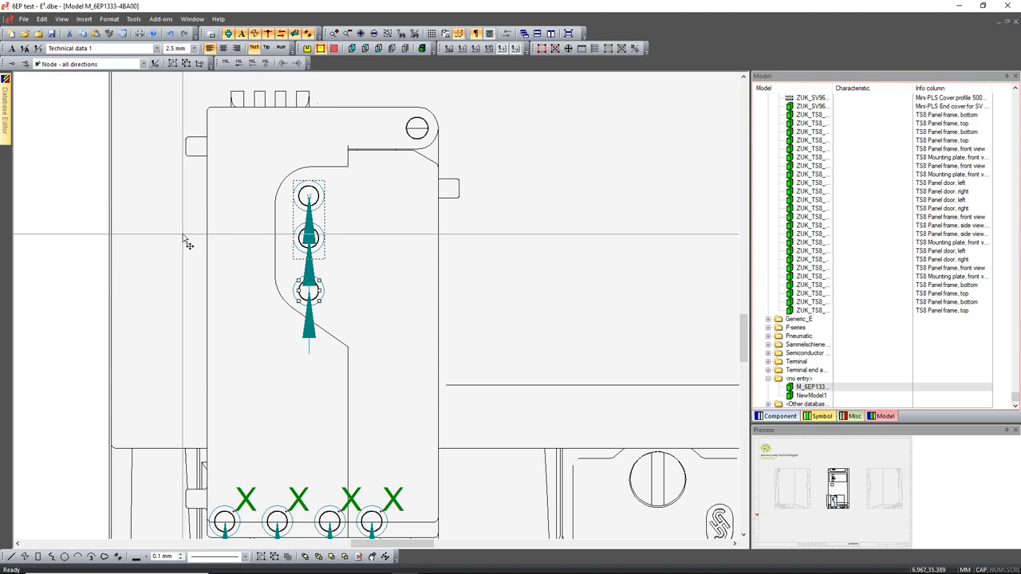
- Save the edited model M_6EP1333-4BA00 to the database
{"action": "key", "text": "o"}
{"action": "right_click", "coordinate": [299, 232]}
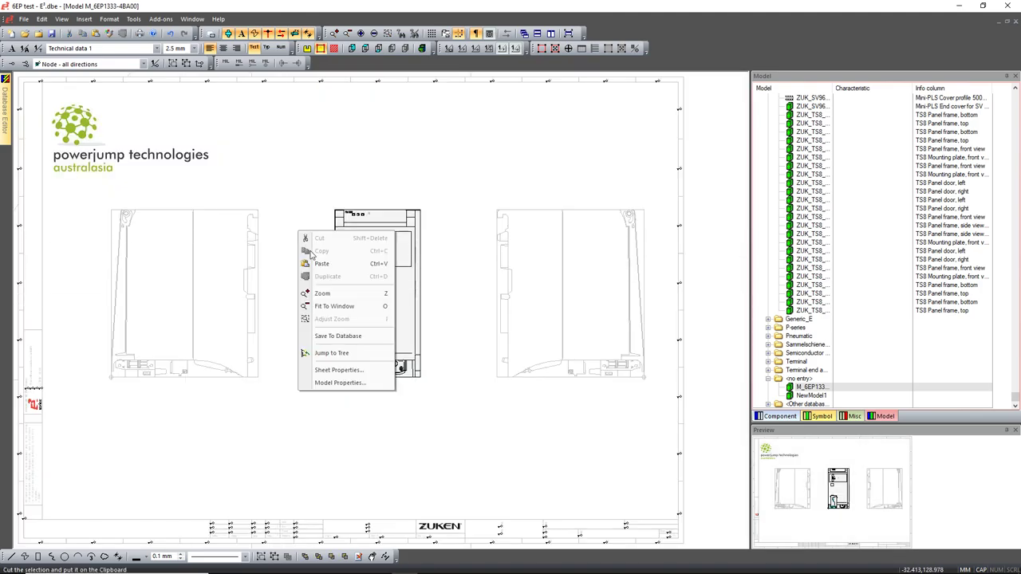
{"action": "left_click", "coordinate": [355, 337]}
{"action": "left_click", "coordinate": [534, 315]}
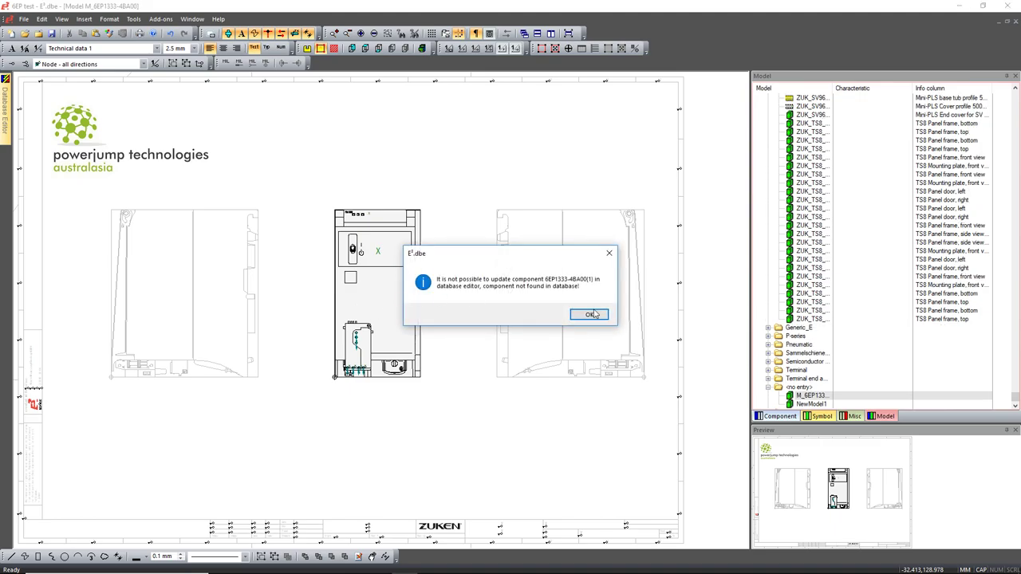
{"action": "left_click", "coordinate": [589, 316]}
- Open the component 6EP1333-4BA00 and shift its front-view model slightly to the right on the sheet
{"action": "mouse_move", "coordinate": [5, 122]}
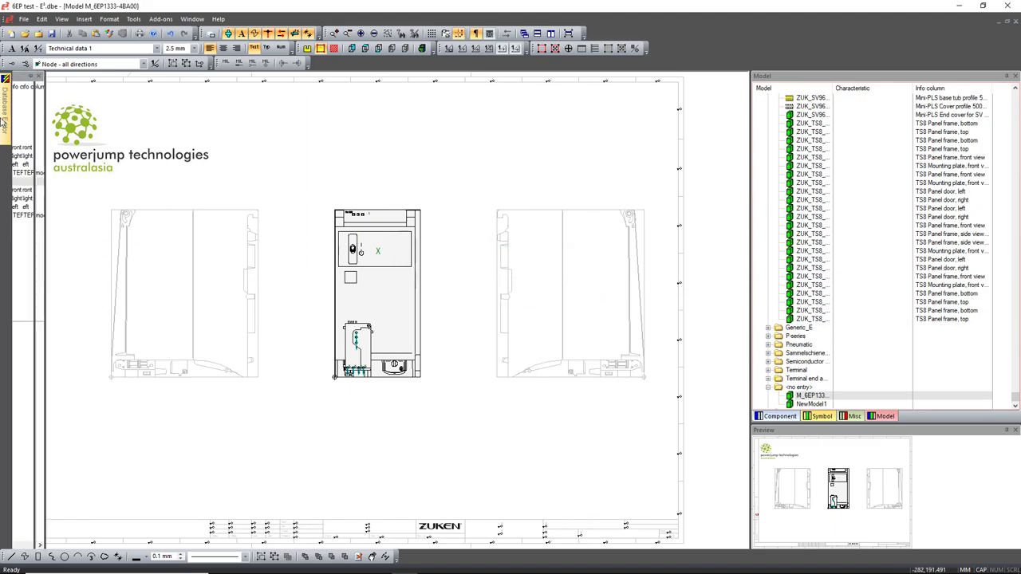
{"action": "double_click", "coordinate": [80, 121]}
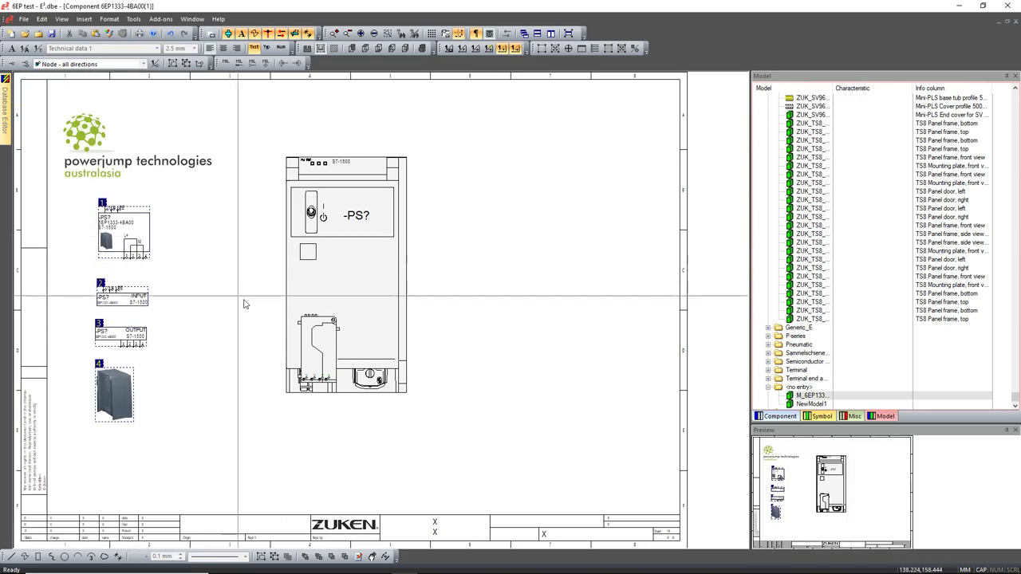
{"action": "left_click_drag", "start_coordinate": [375, 335], "coordinate": [208, 340]}
{"action": "key", "text": "Escape"}
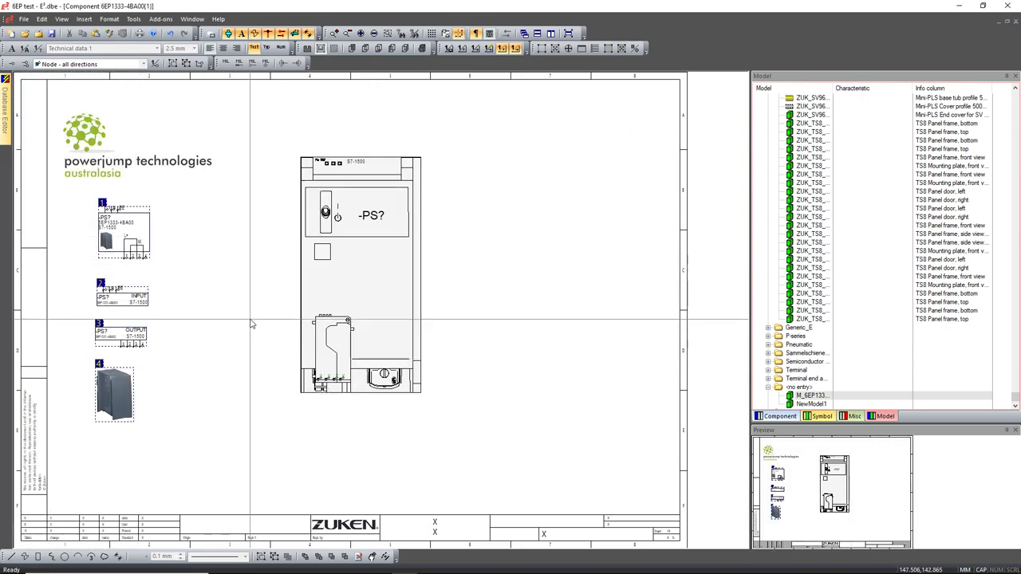
- Reopen the model M_6EP1333-4BA00 and save it to the database again
{"action": "mouse_move", "coordinate": [4, 132]}
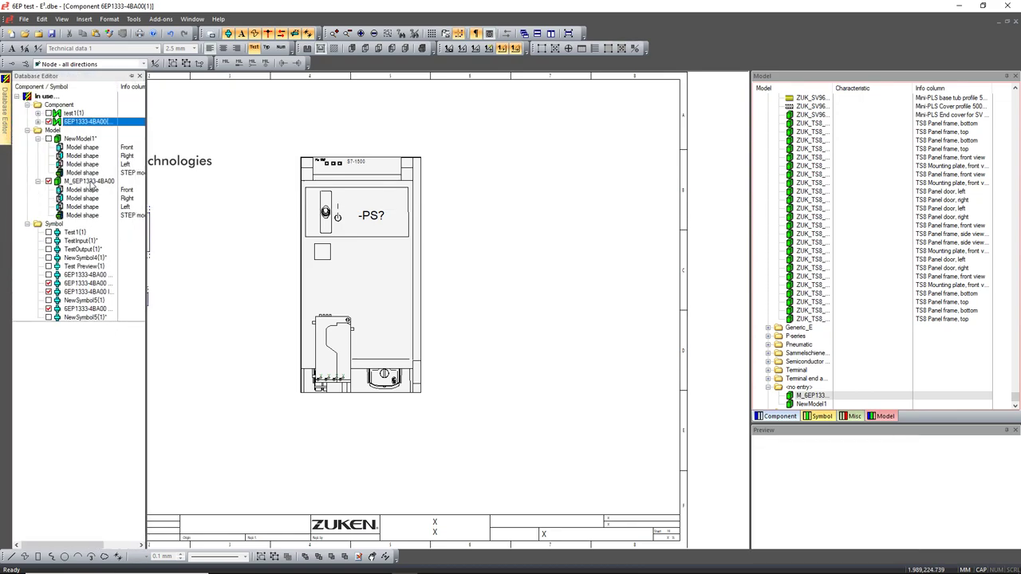
{"action": "double_click", "coordinate": [89, 182]}
{"action": "right_click", "coordinate": [295, 320]}
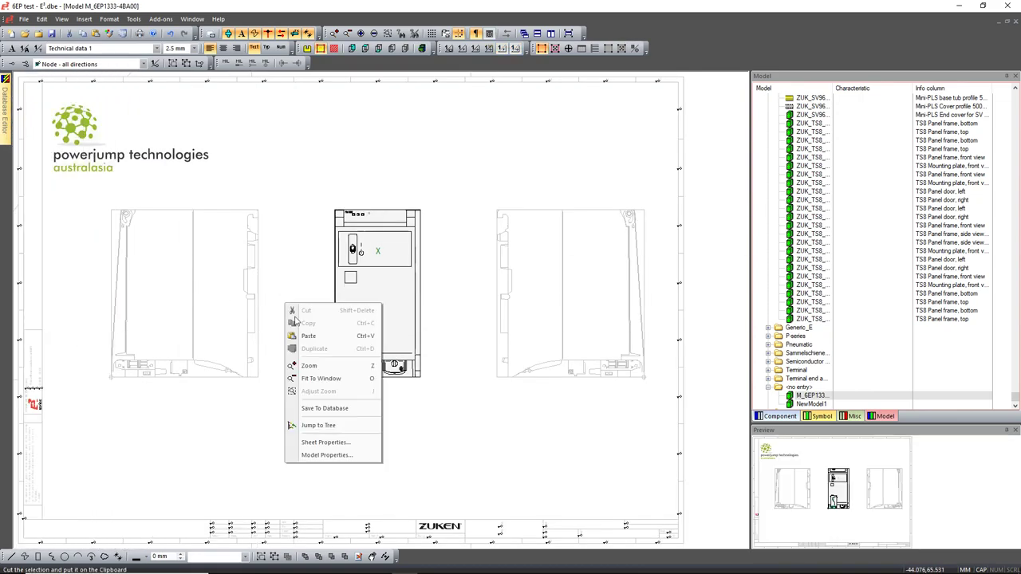
{"action": "left_click", "coordinate": [325, 408]}
{"action": "left_click", "coordinate": [543, 313]}
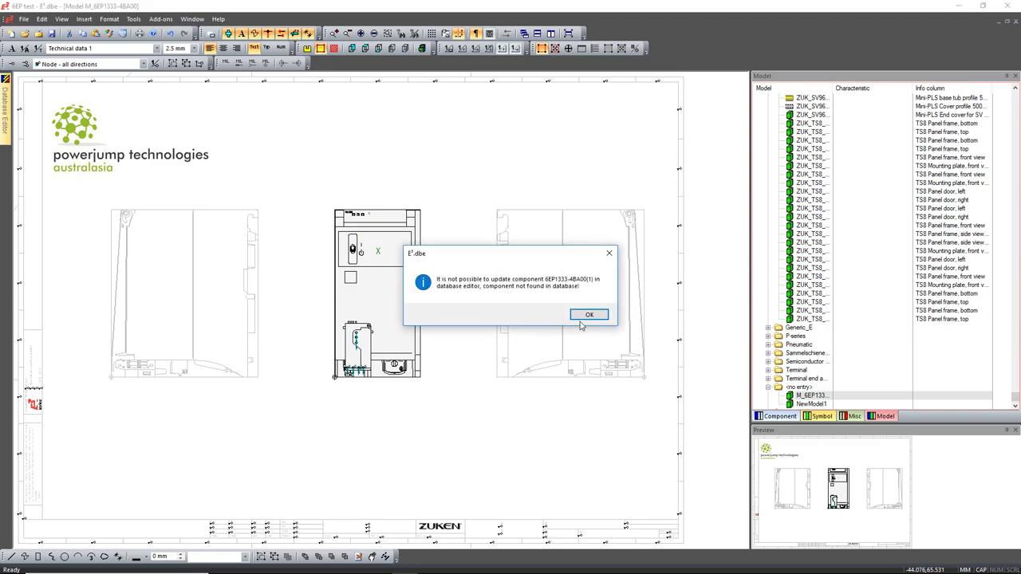
{"action": "left_click", "coordinate": [589, 315]}
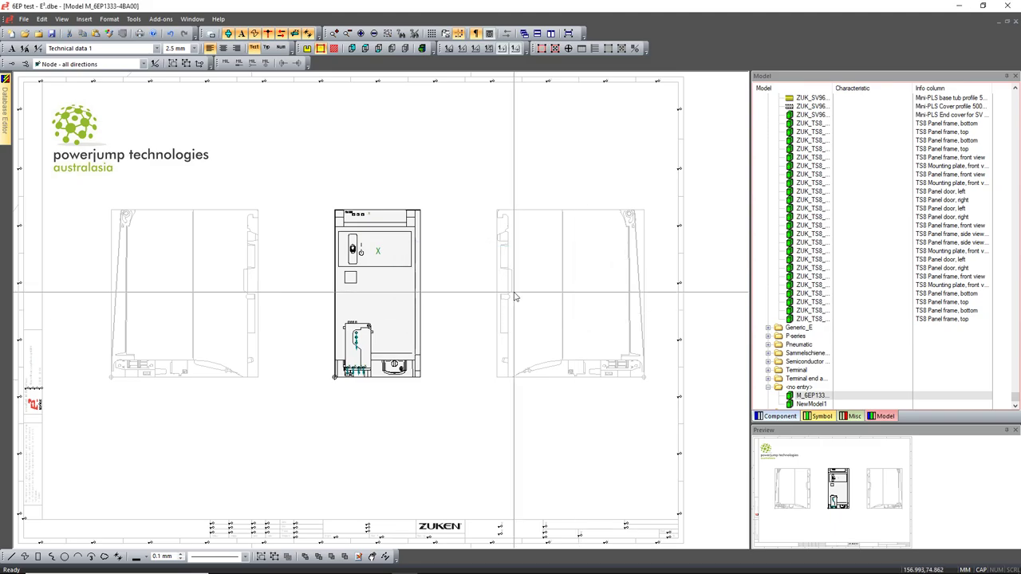
- Open the component 6EP1333-4BA00 and save it to the database despite its unnamed pins
{"action": "mouse_move", "coordinate": [6, 106]}
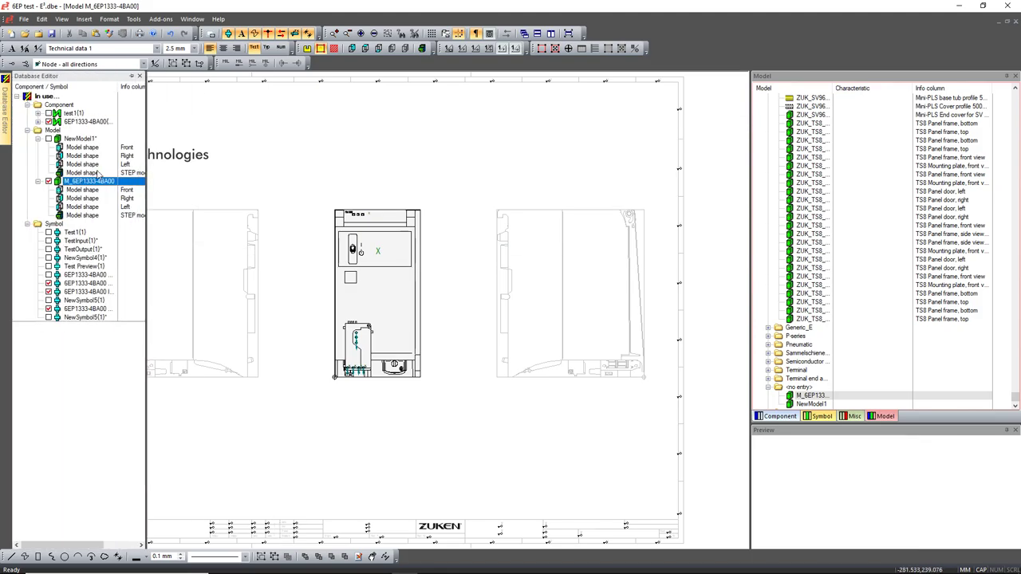
{"action": "double_click", "coordinate": [80, 121]}
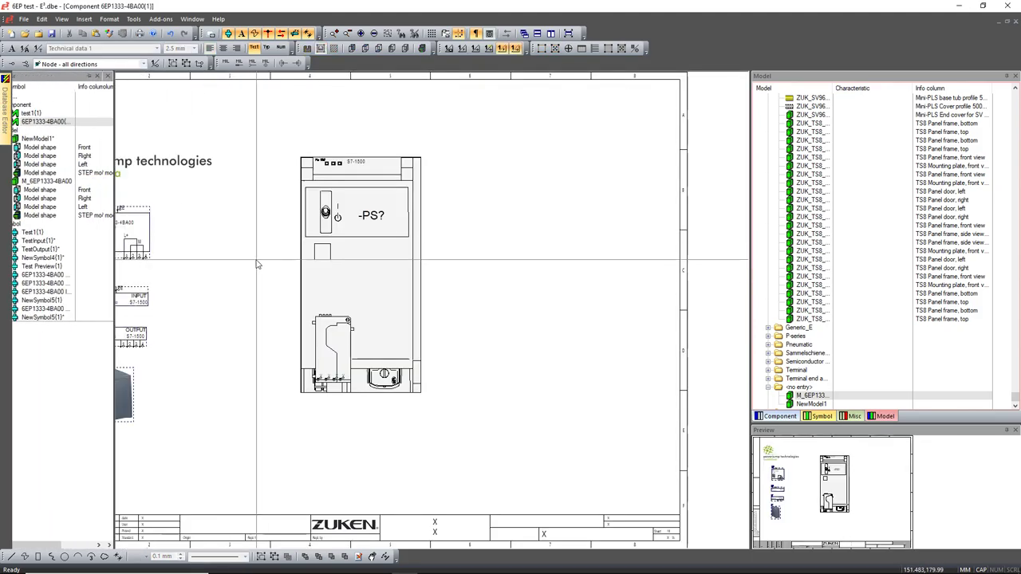
{"action": "right_click", "coordinate": [220, 254]}
{"action": "left_click", "coordinate": [273, 359]}
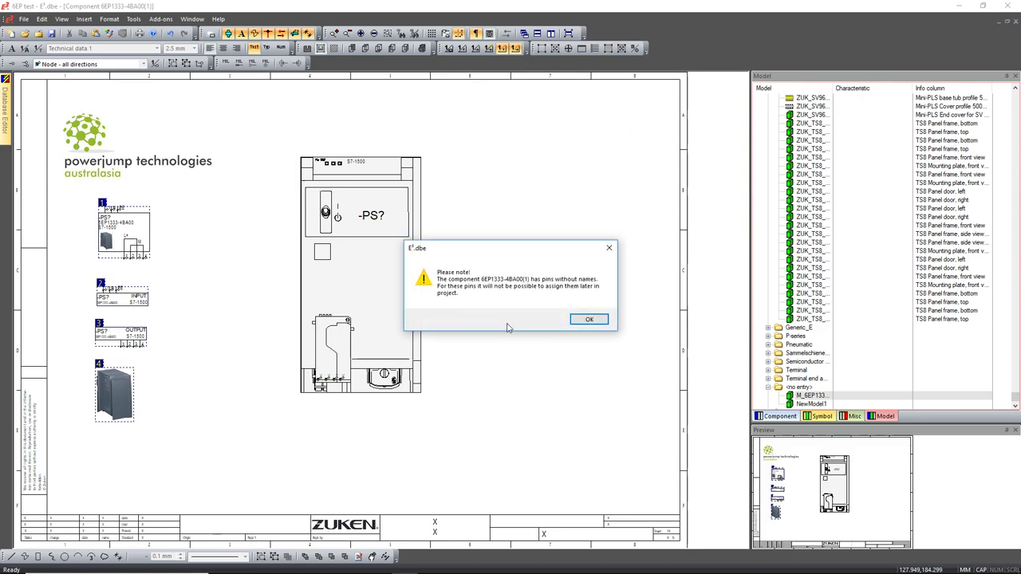
{"action": "left_click", "coordinate": [587, 319]}
{"action": "left_click", "coordinate": [551, 316]}
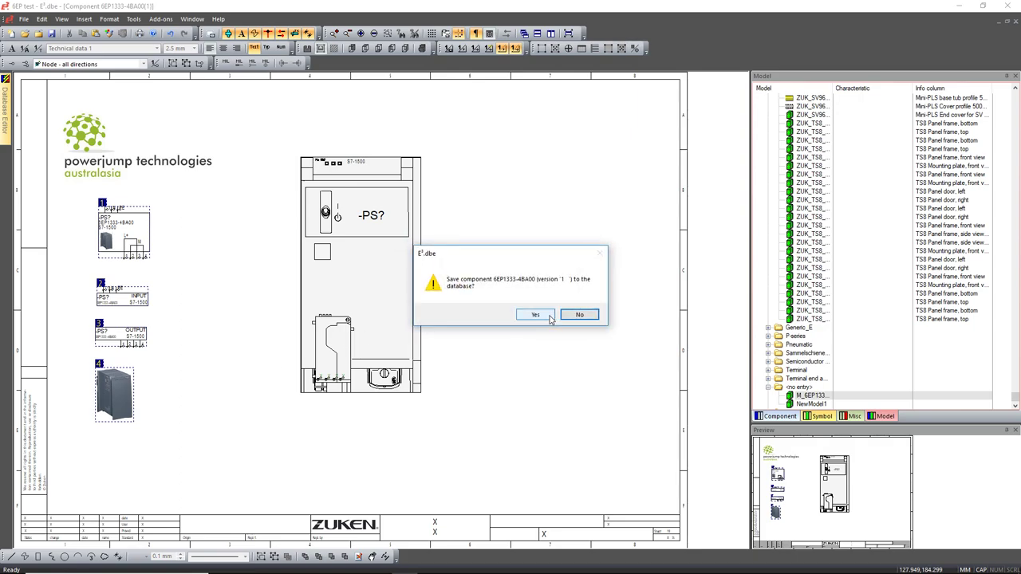
{"action": "left_click", "coordinate": [541, 318]}
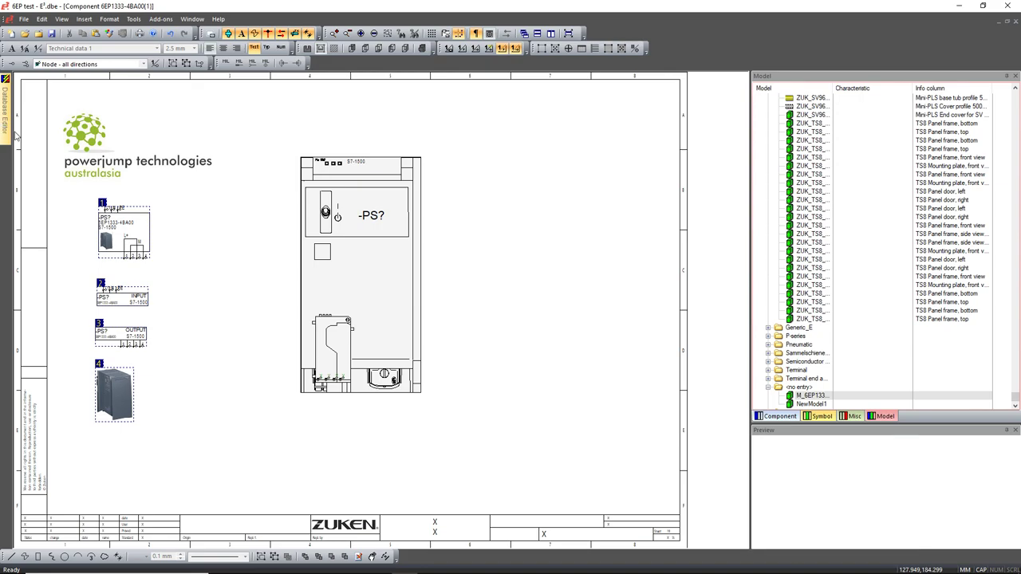
- Return to the model M_6EP1333-4BA00 and save it to the database to update the component that uses it
{"action": "mouse_move", "coordinate": [7, 126]}
{"action": "double_click", "coordinate": [84, 181]}
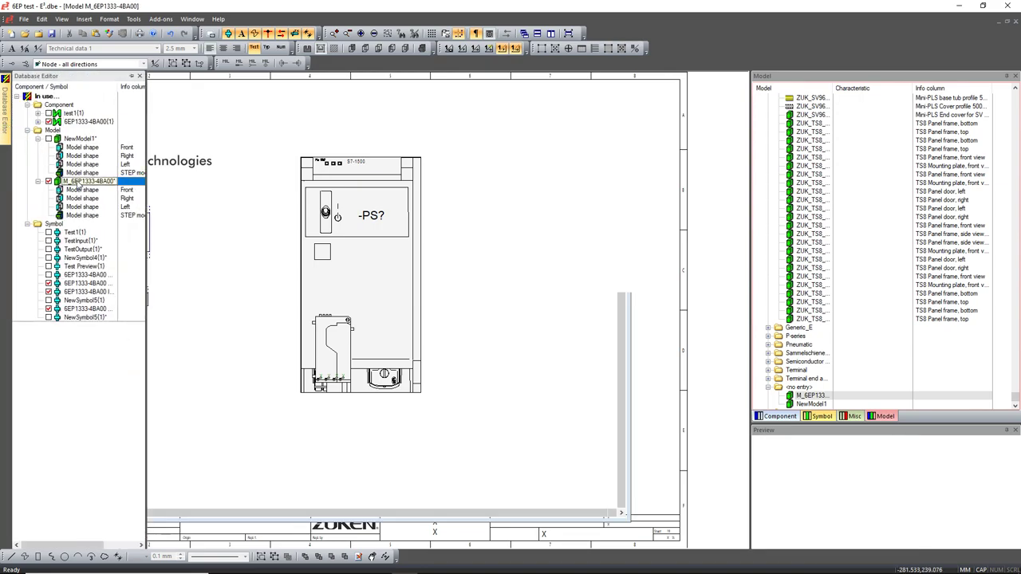
{"action": "right_click", "coordinate": [277, 282]}
{"action": "left_click", "coordinate": [335, 385]}
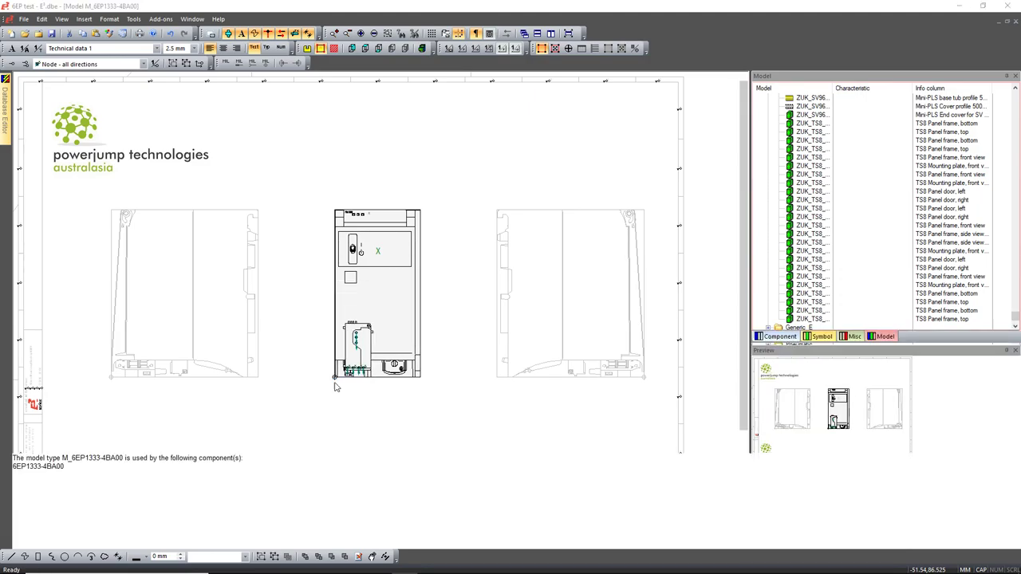
{"action": "left_click", "coordinate": [537, 330]}
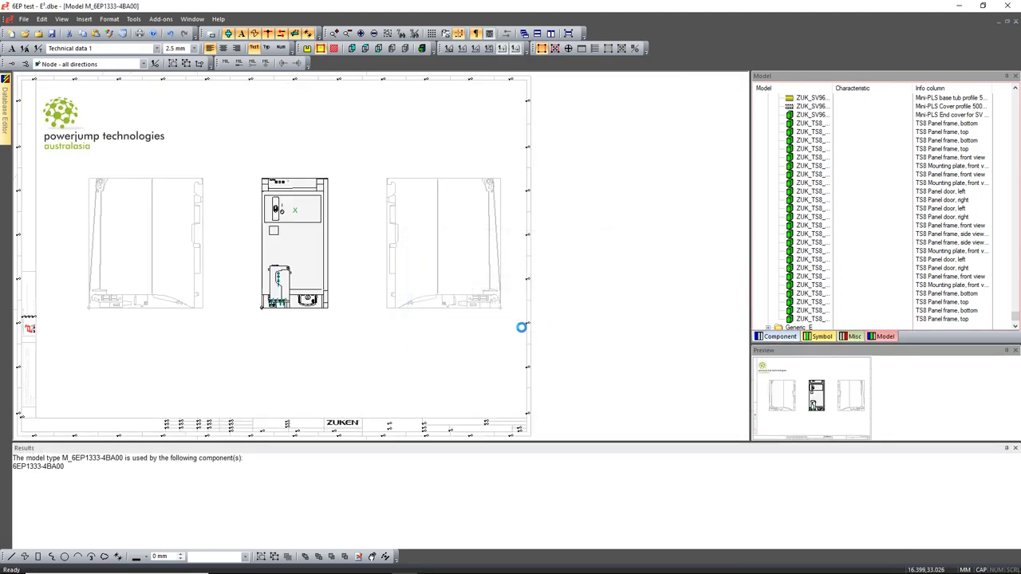
{"action": "left_click", "coordinate": [512, 314]}
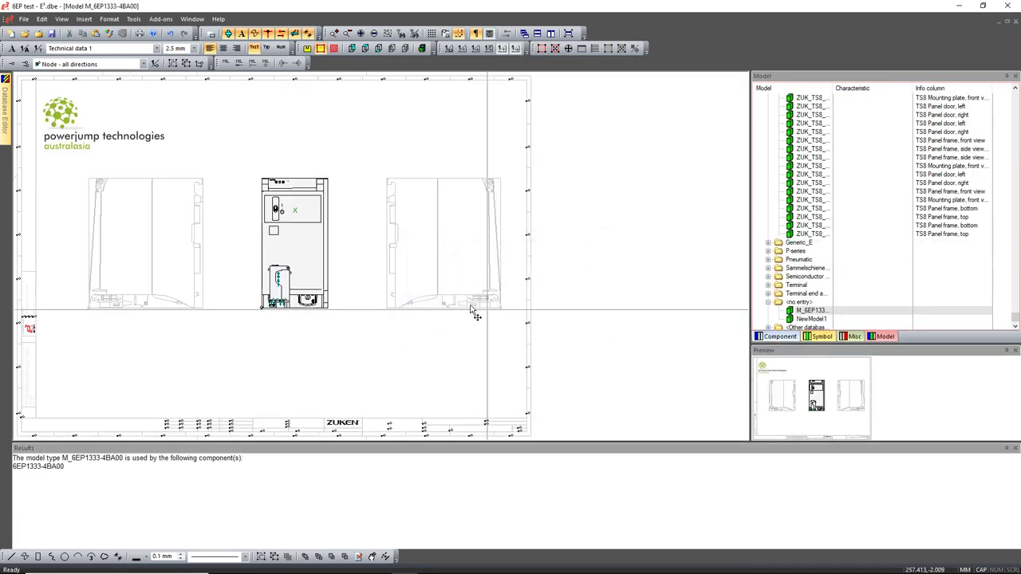
- Open the component 6EP1333-4BA00 and examine the stacked pin circles and pin number texts on the placed model's terminal connector
{"action": "left_click", "coordinate": [6, 114]}
{"action": "double_click", "coordinate": [73, 123]}
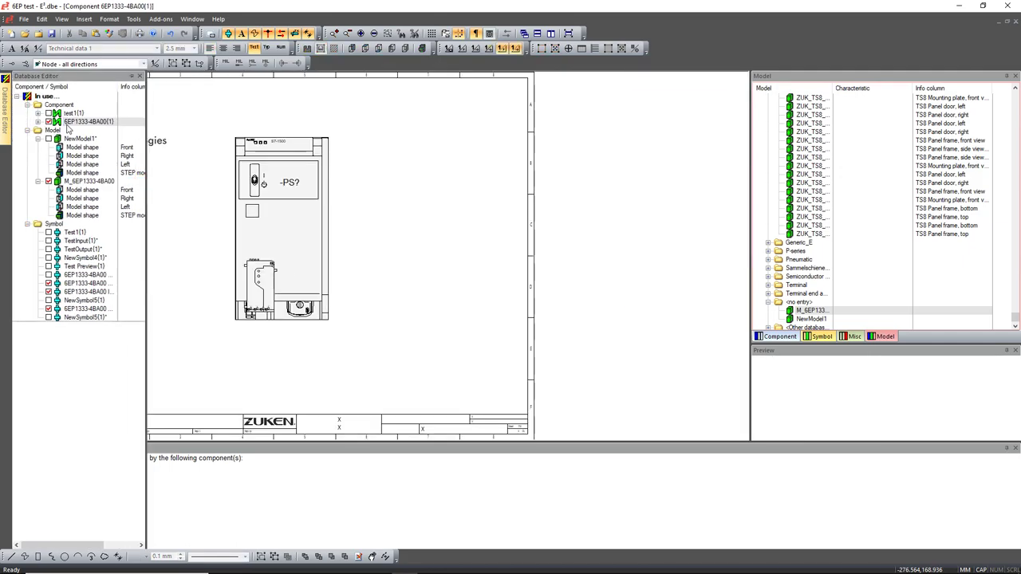
{"action": "middle_click_drag", "start_coordinate": [198, 220], "coordinate": [388, 365]}
{"action": "middle_click_drag", "start_coordinate": [204, 164], "coordinate": [274, 221]}
{"action": "scroll", "coordinate": [282, 229], "scroll_direction": "up", "scroll_amount": 2}
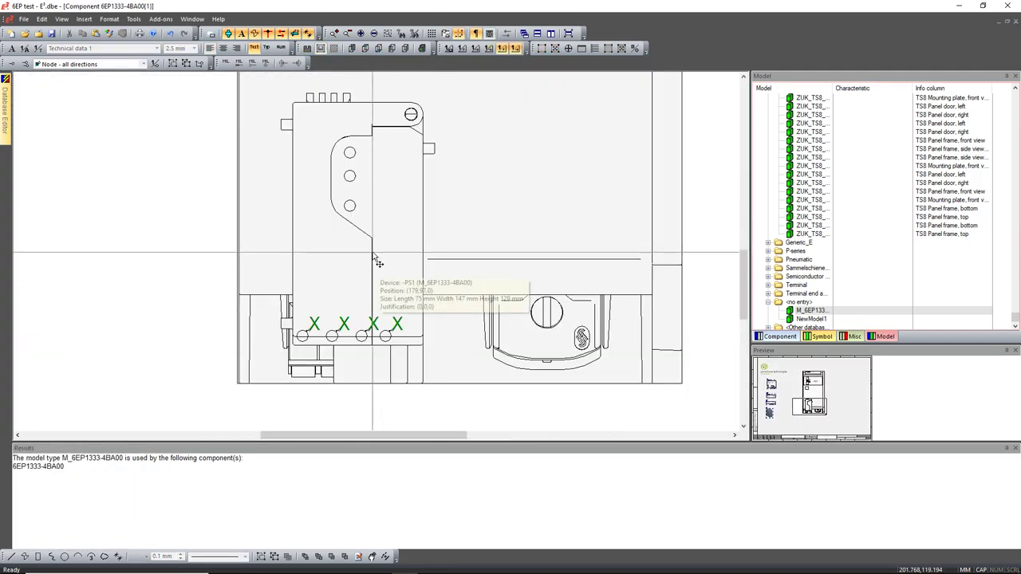
{"action": "left_click", "coordinate": [314, 323]}
{"action": "left_click", "coordinate": [344, 325]}
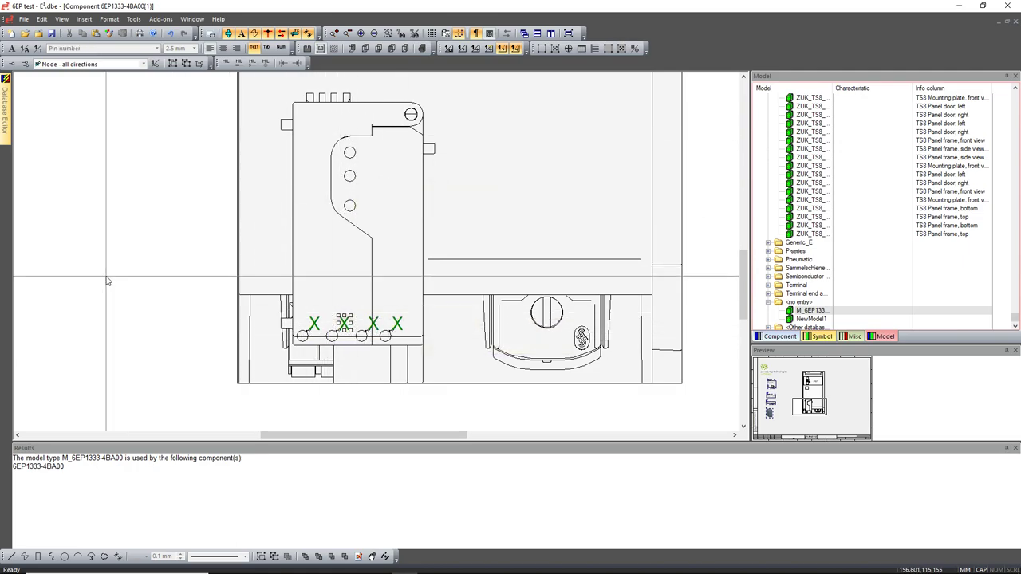
{"action": "left_click", "coordinate": [133, 265]}
{"action": "scroll", "coordinate": [134, 265], "scroll_direction": "down", "scroll_amount": 5}
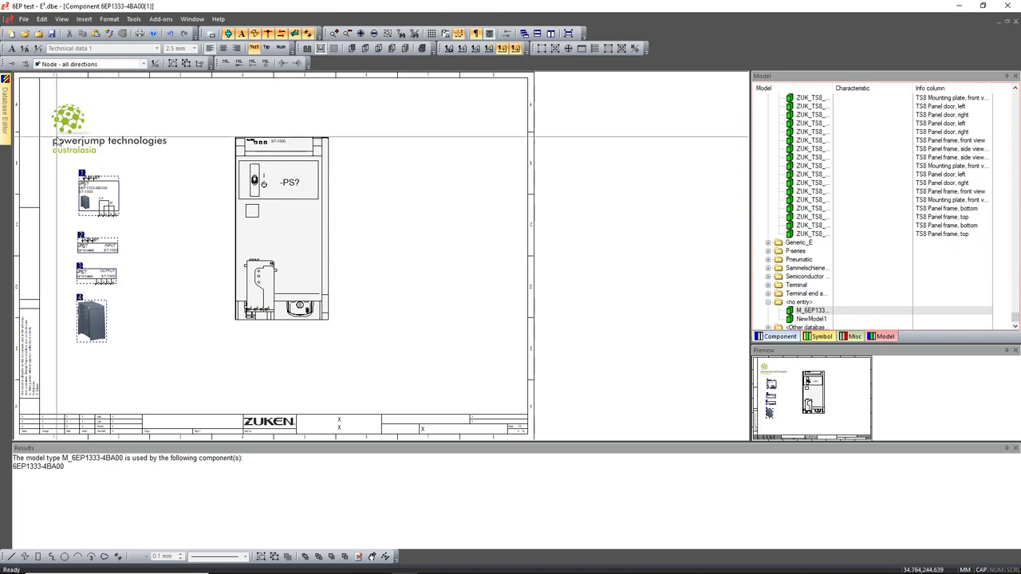
{"action": "scroll", "coordinate": [134, 265], "scroll_direction": "up", "scroll_amount": 2}
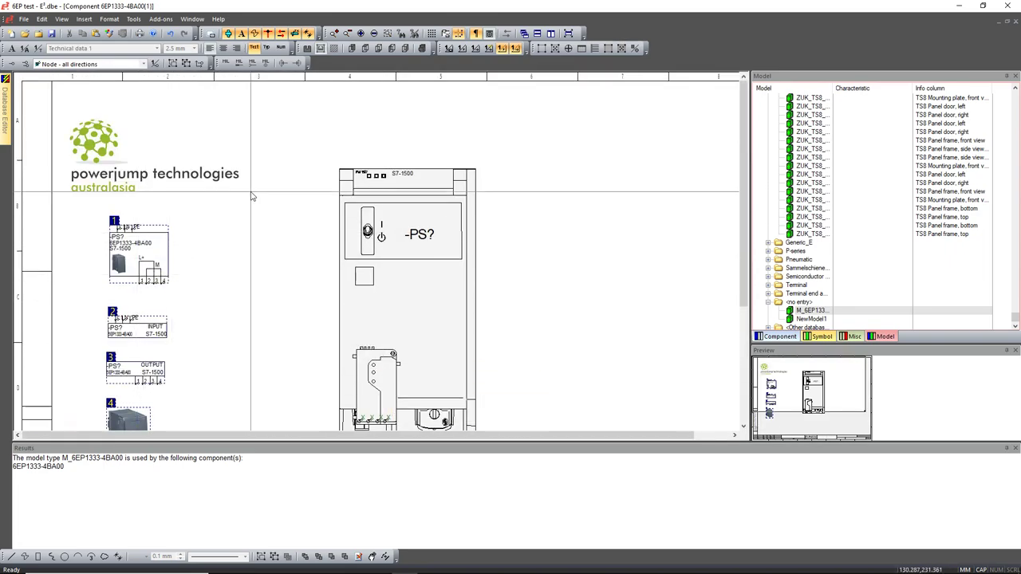
{"action": "scroll", "coordinate": [250, 193], "scroll_direction": "down", "scroll_amount": 3}
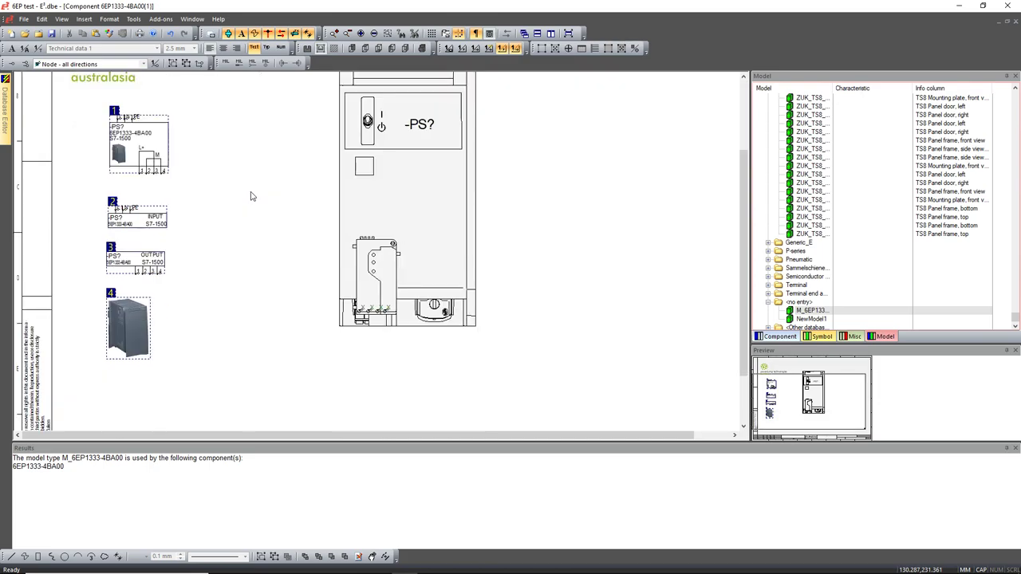
- Assign the L1 pin of the main symbol to the uppermost of the three stacked pins on the placed model
{"action": "left_click", "coordinate": [467, 54]}
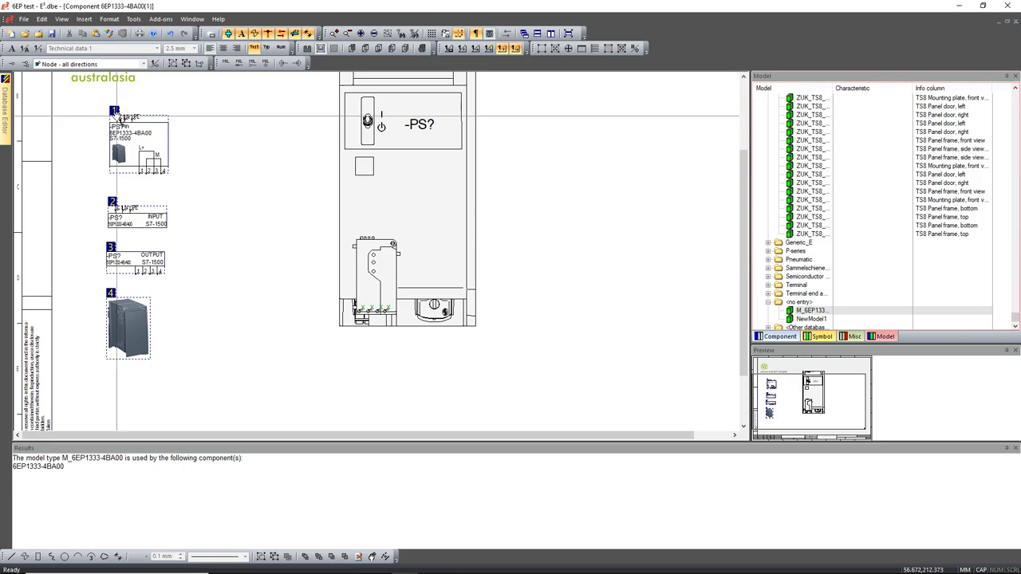
{"action": "scroll", "coordinate": [189, 158], "scroll_direction": "up", "scroll_amount": 3}
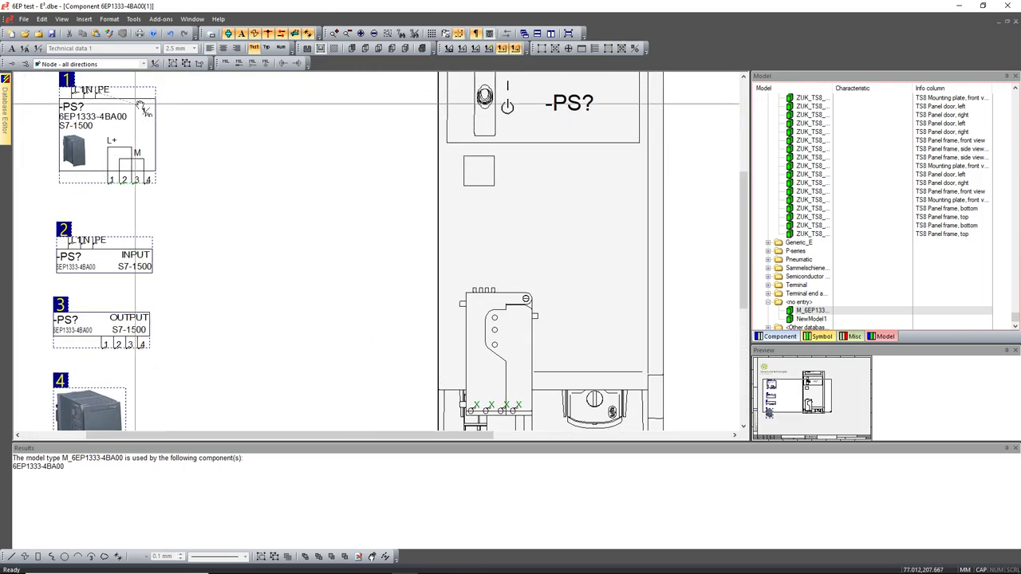
{"action": "left_click", "coordinate": [495, 320]}
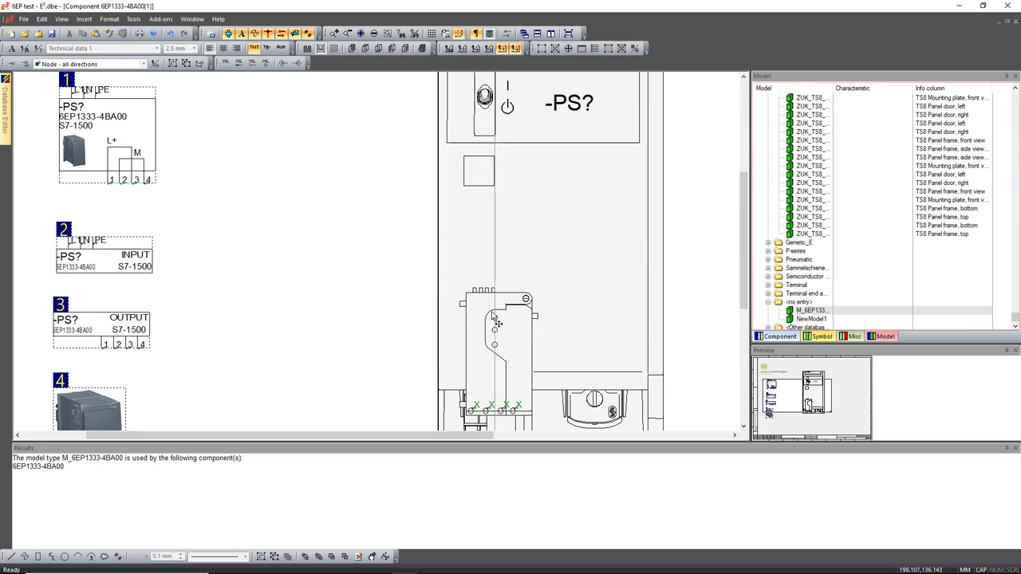
{"action": "left_click", "coordinate": [517, 48]}
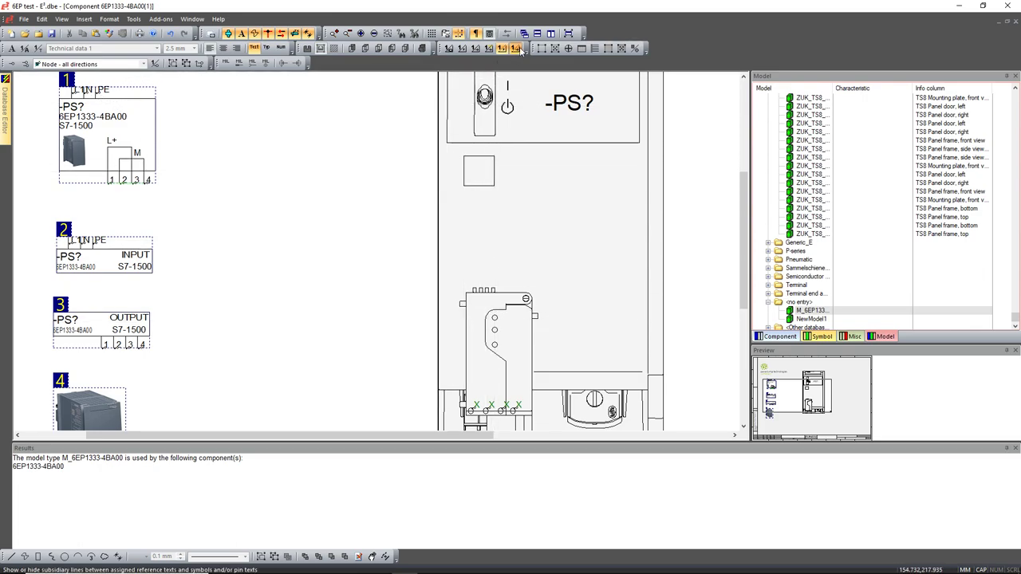
{"action": "left_click", "coordinate": [461, 51]}
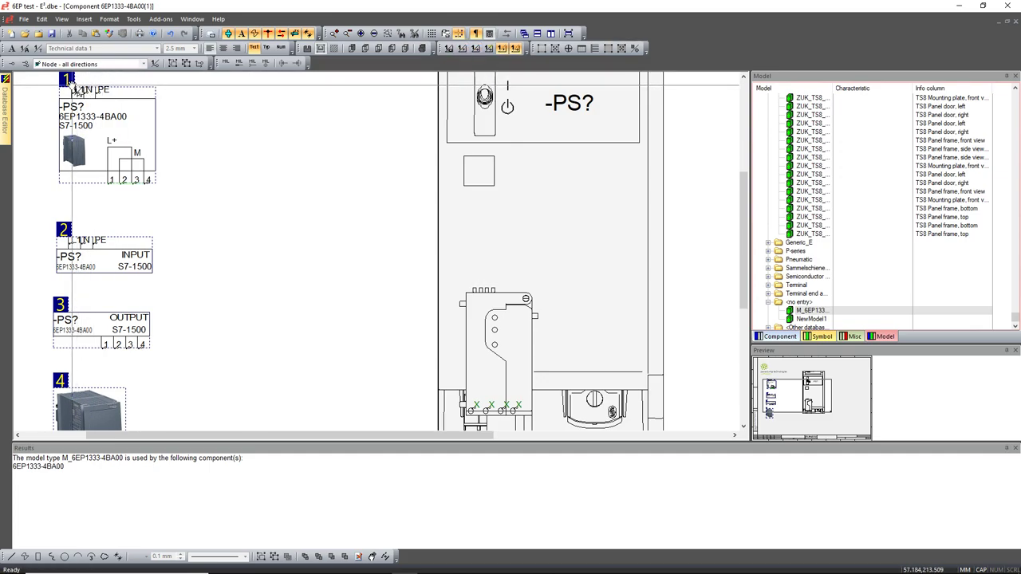
{"action": "left_click", "coordinate": [71, 84]}
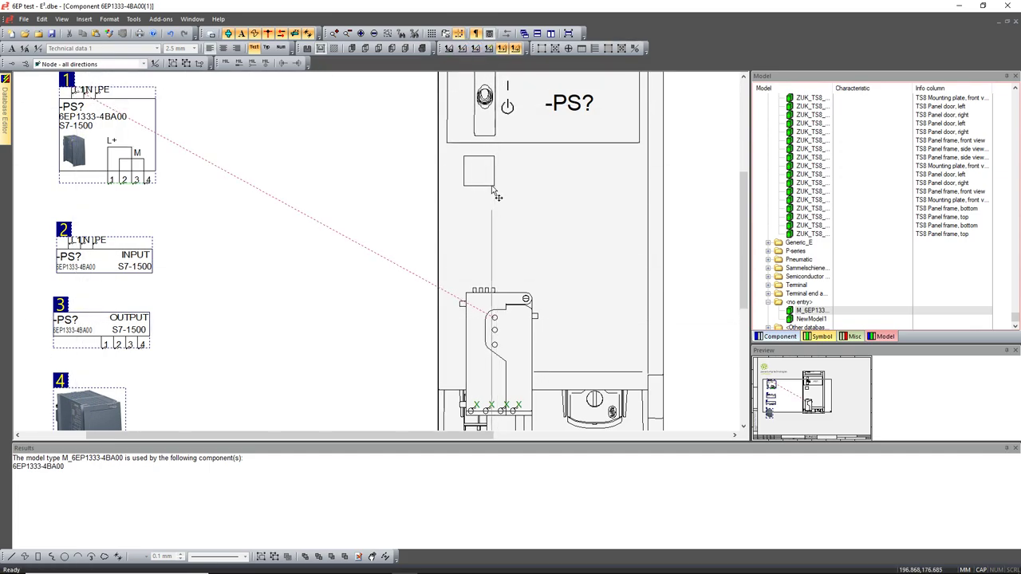
- Assign the main symbol's N and PE pins to the middle and lowest of the three stacked pins on the placed model
{"action": "left_click", "coordinate": [462, 50]}
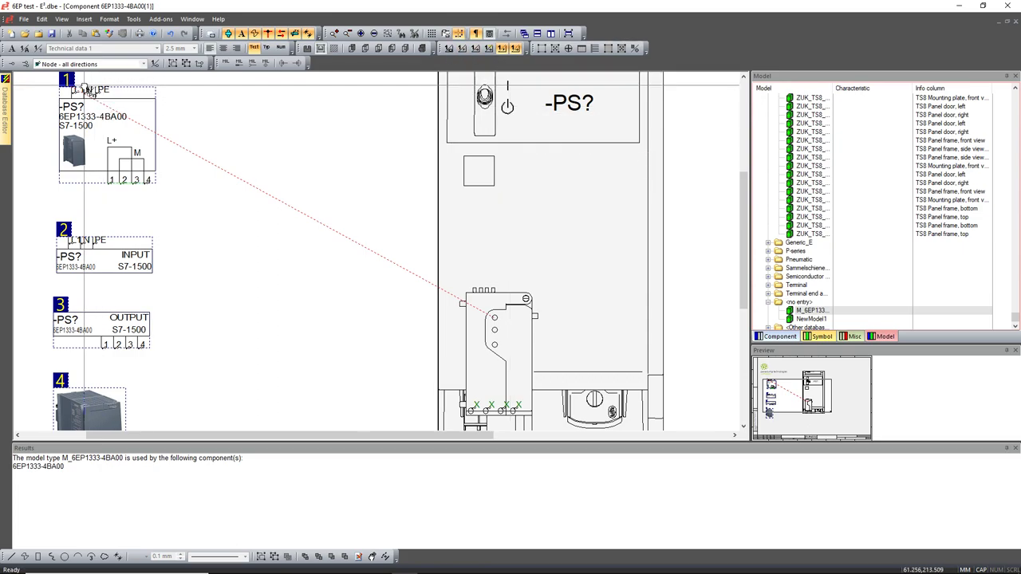
{"action": "left_click", "coordinate": [96, 91]}
{"action": "left_click", "coordinate": [494, 365]}
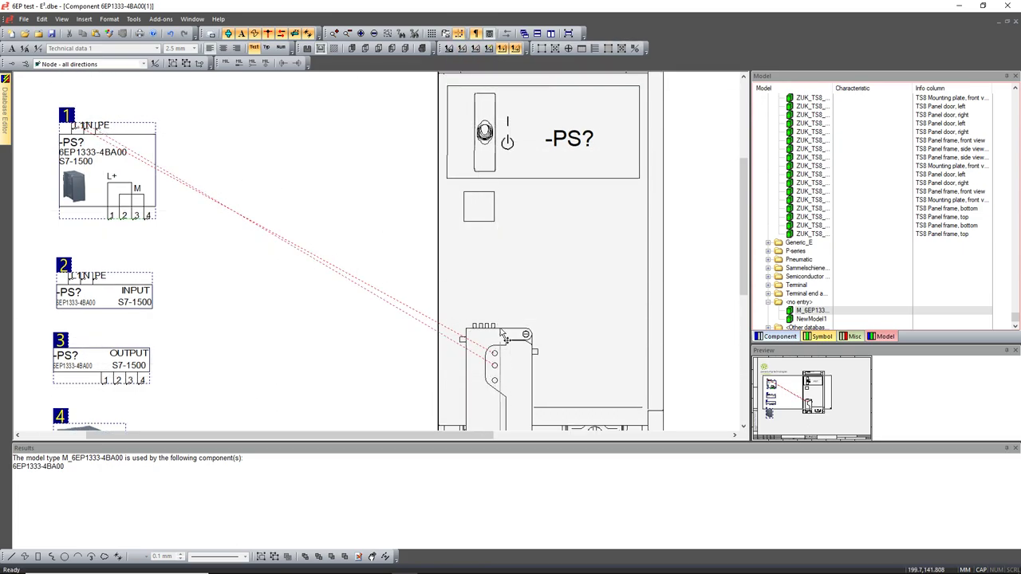
{"action": "left_click", "coordinate": [463, 51]}
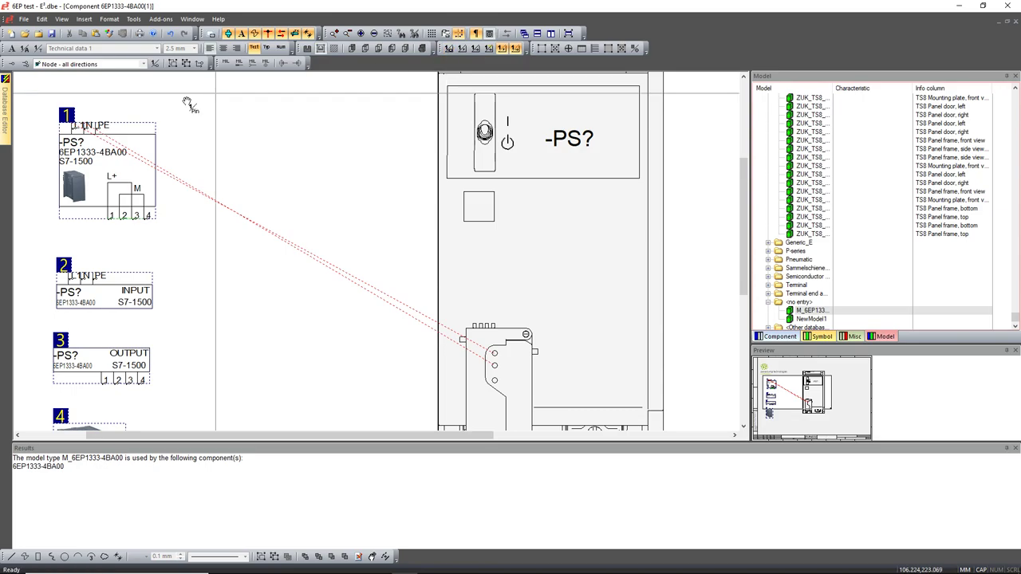
{"action": "left_click", "coordinate": [96, 122]}
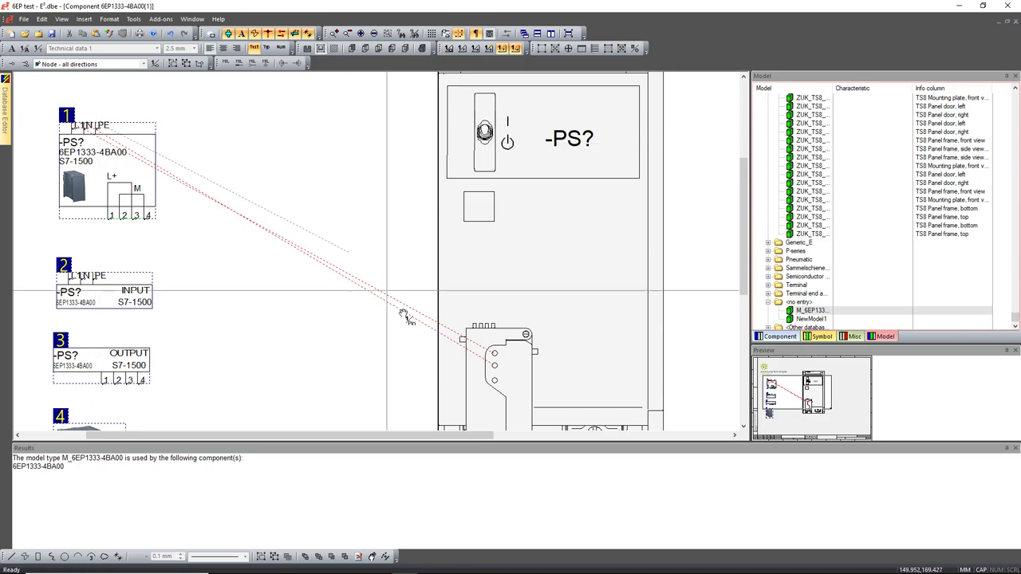
{"action": "left_click", "coordinate": [495, 383]}
{"action": "scroll", "coordinate": [494, 335], "scroll_direction": "down", "scroll_amount": 3}
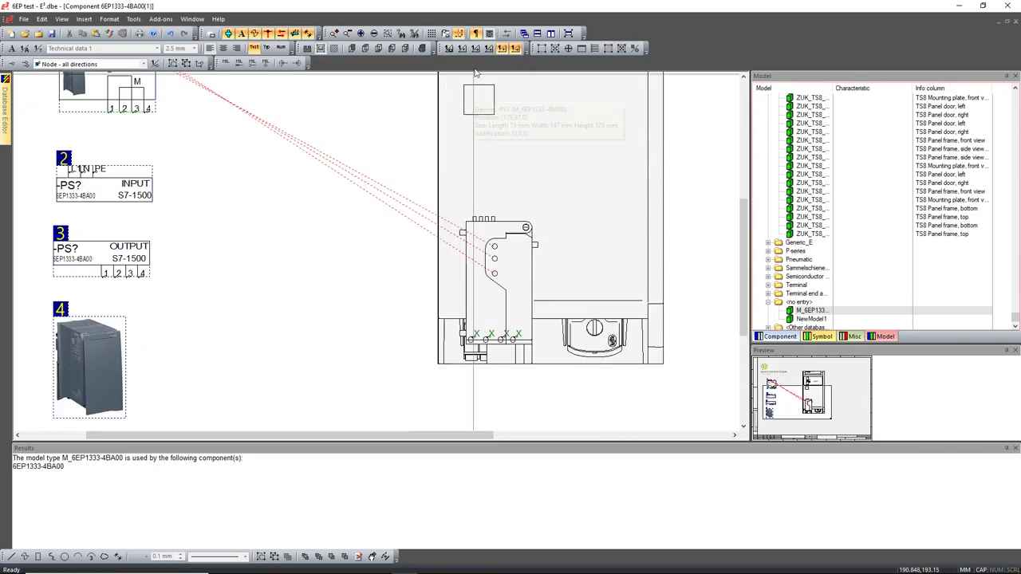
- Assign the main symbol's output pins 1, 2, 3 and 4 to the four pins along the placed model's lower edge
{"action": "left_click", "coordinate": [145, 109]}
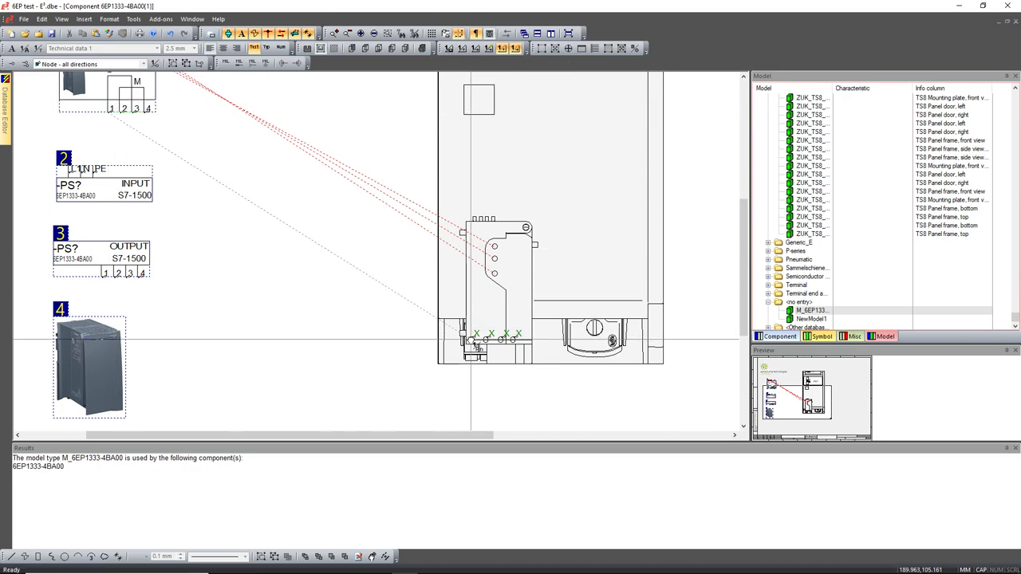
{"action": "left_click", "coordinate": [471, 335]}
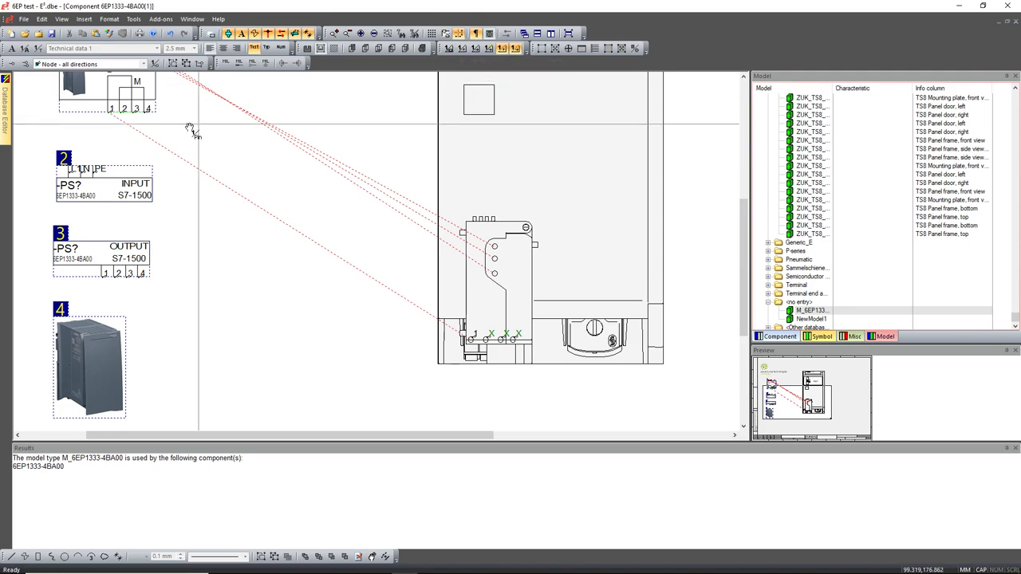
{"action": "left_click", "coordinate": [119, 109]}
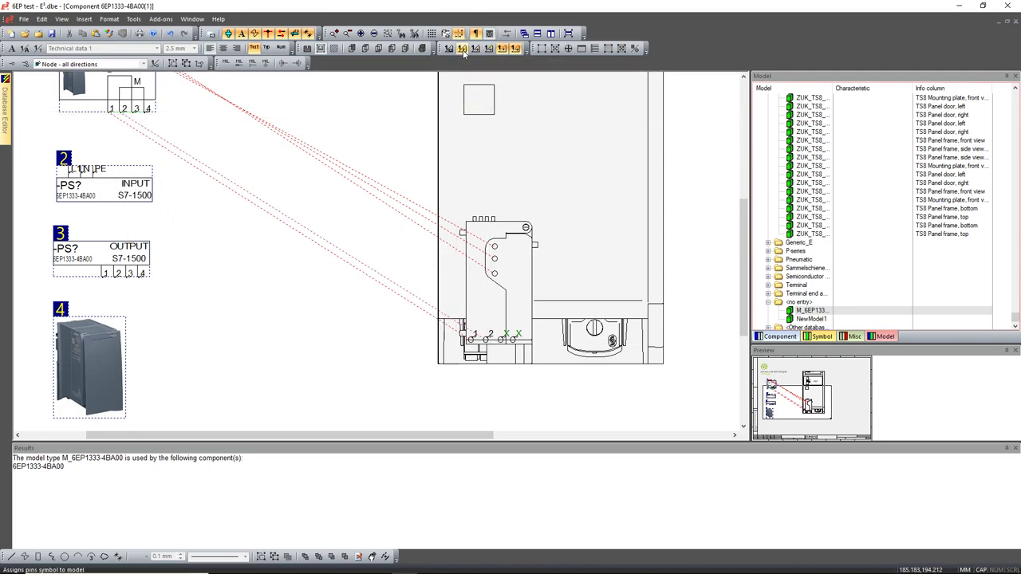
{"action": "left_click", "coordinate": [131, 112]}
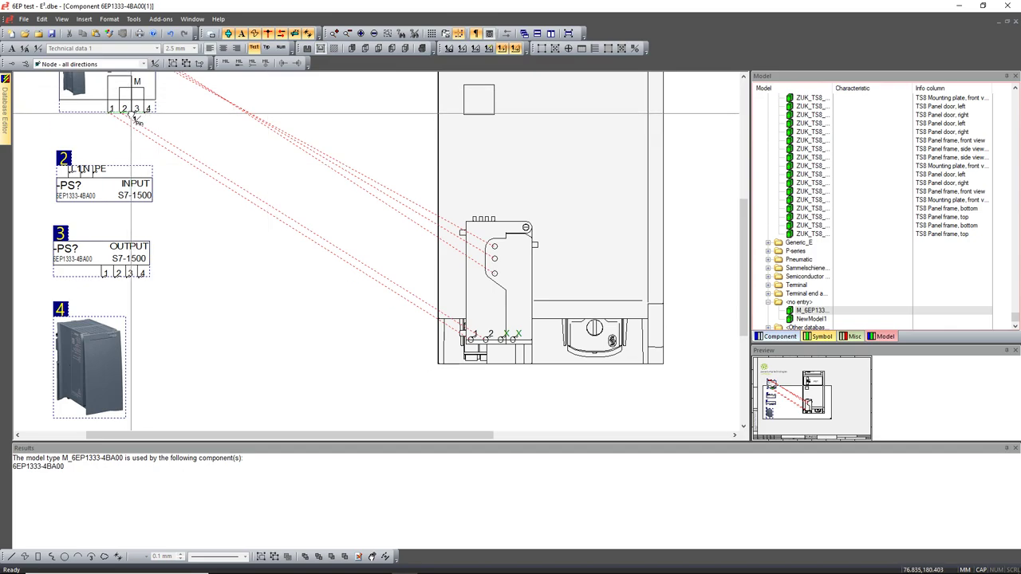
{"action": "left_click", "coordinate": [504, 340]}
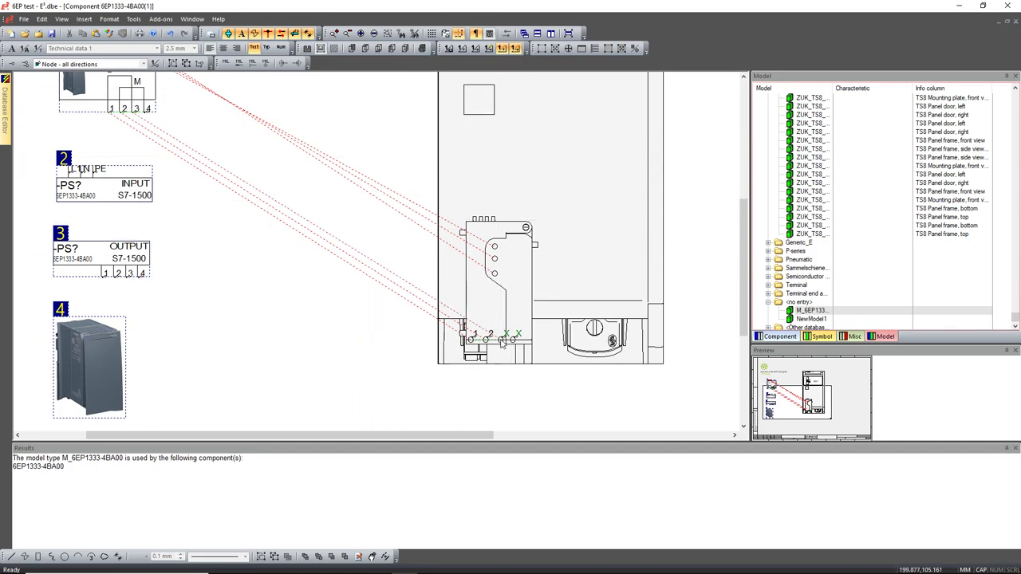
{"action": "left_click", "coordinate": [460, 49]}
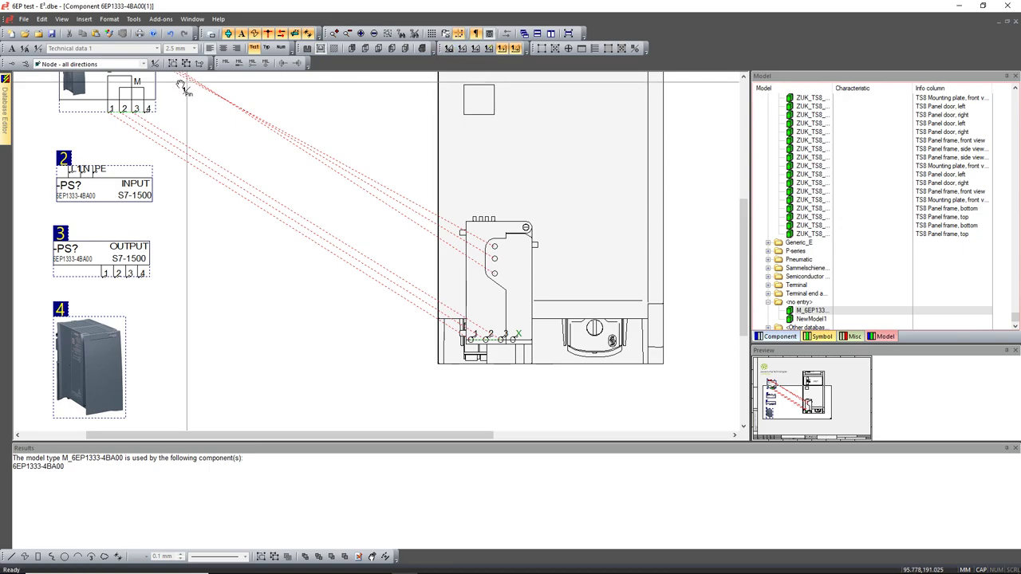
{"action": "left_click", "coordinate": [142, 112]}
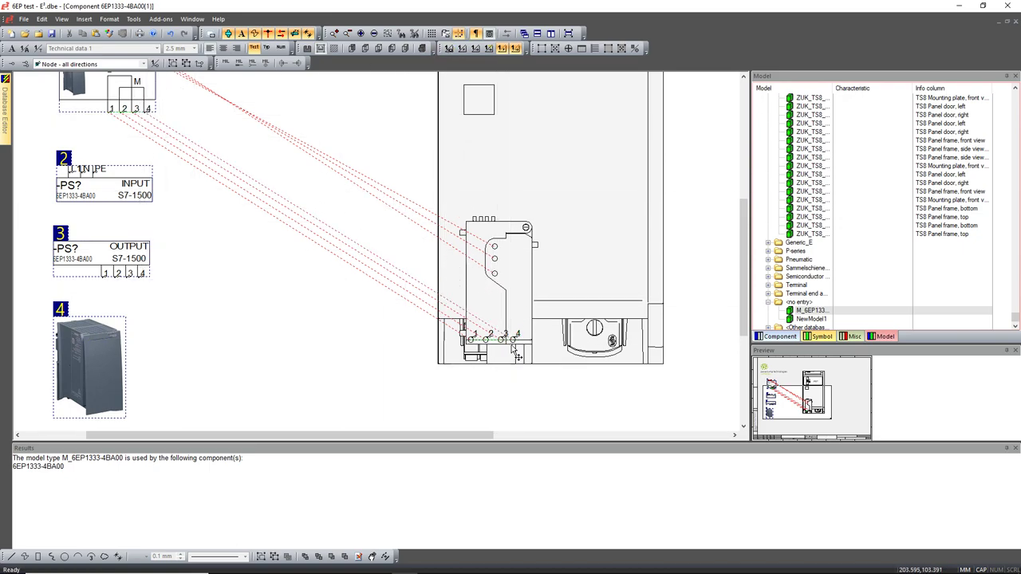
- Hide the results output and move the placed model closer to the four symbols, with its lower edge level with the fourth symbol
{"action": "scroll", "coordinate": [369, 300], "scroll_direction": "up", "scroll_amount": 3}
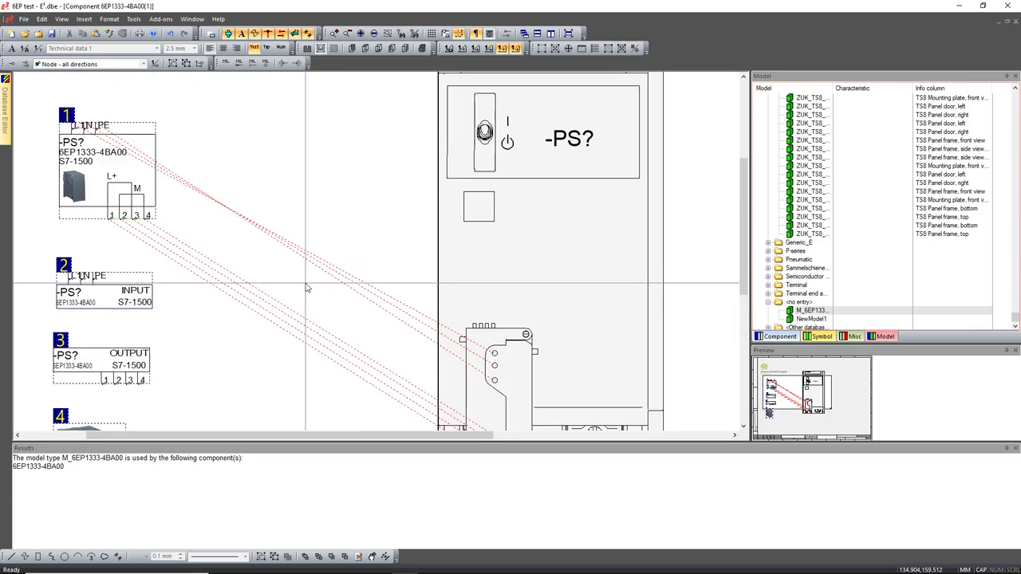
{"action": "scroll", "coordinate": [307, 288], "scroll_direction": "left", "scroll_amount": 3}
{"action": "left_click_drag", "start_coordinate": [685, 276], "coordinate": [520, 221]}
{"action": "scroll", "coordinate": [474, 280], "scroll_direction": "down", "scroll_amount": 1, "text": "ctrl"}
{"action": "scroll", "coordinate": [413, 258], "scroll_direction": "down", "scroll_amount": 1, "text": "ctrl"}
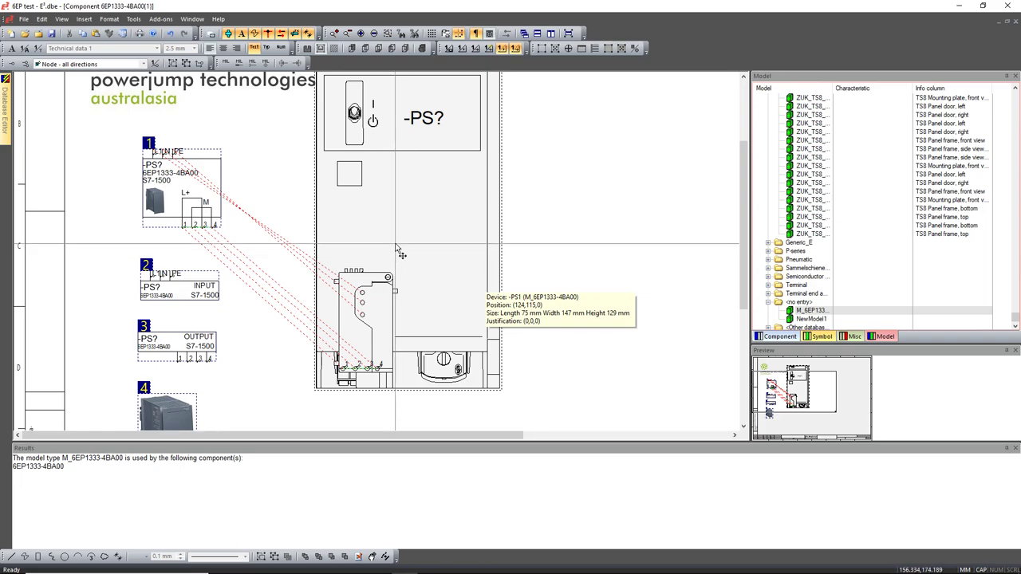
{"action": "left_click_drag", "start_coordinate": [396, 244], "coordinate": [390, 267]}
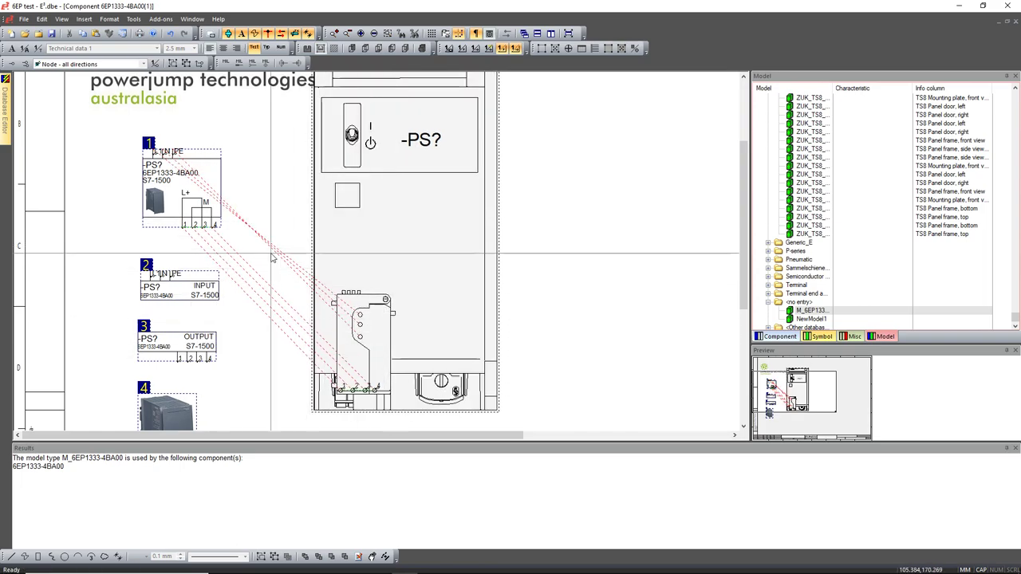
{"action": "left_click", "coordinate": [1016, 449]}
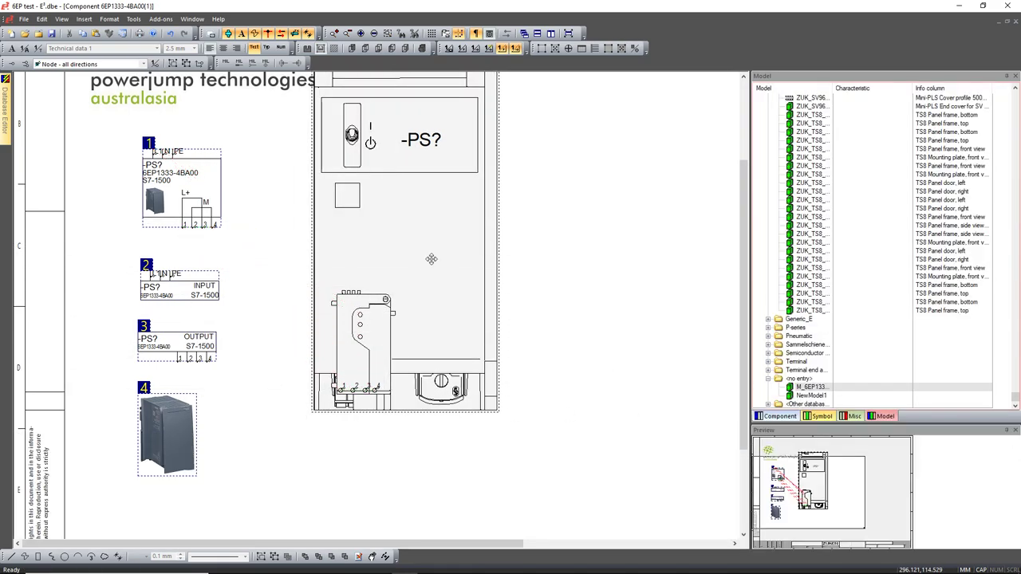
{"action": "left_click_drag", "start_coordinate": [430, 258], "coordinate": [437, 300]}
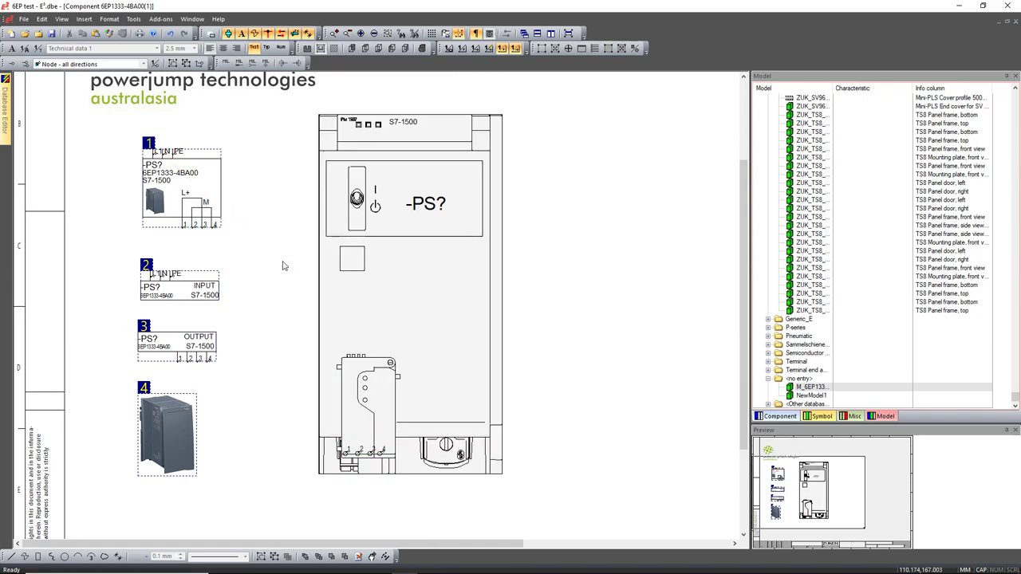
- Assign the INPUT symbol's L1, N and PE pins to the three stacked pins on the placed model
{"action": "left_click", "coordinate": [463, 49]}
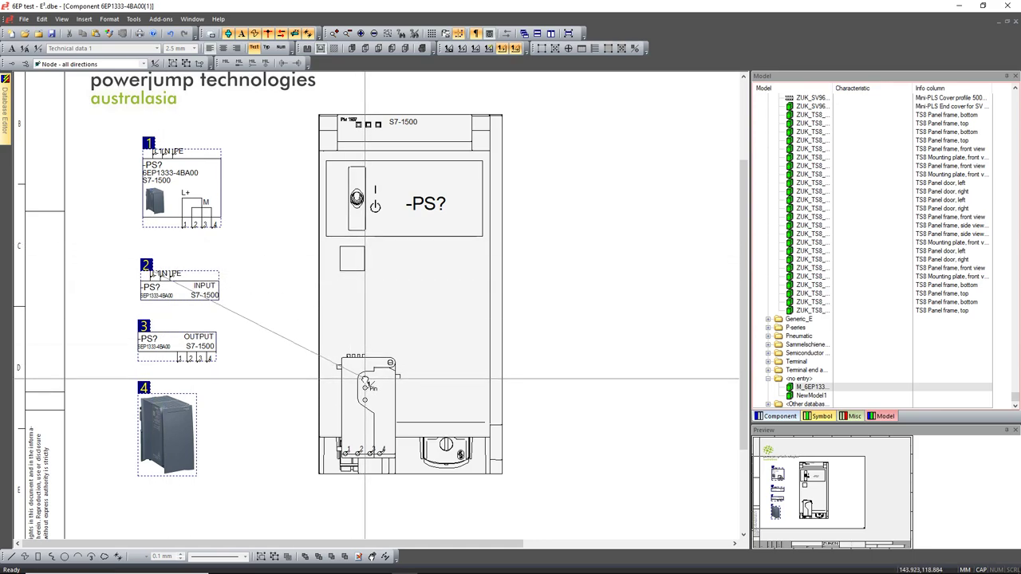
{"action": "left_click", "coordinate": [343, 362]}
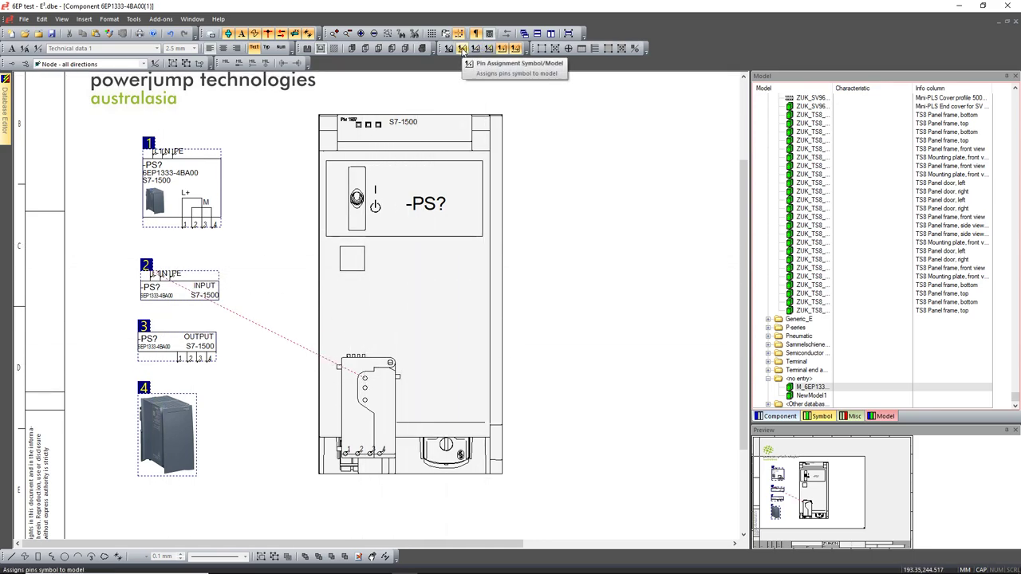
{"action": "left_click_drag", "start_coordinate": [159, 273], "coordinate": [365, 387]}
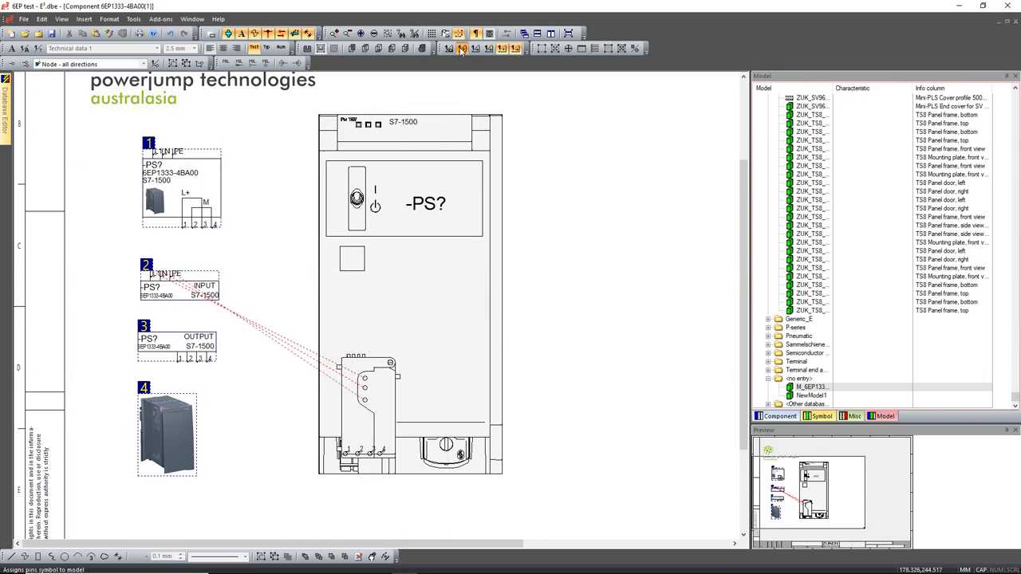
- Assign the OUTPUT symbol's pins 1, 2, 3 and 4 to the four pins along the placed model's lower edge
{"action": "left_click_drag", "start_coordinate": [178, 361], "coordinate": [346, 456]}
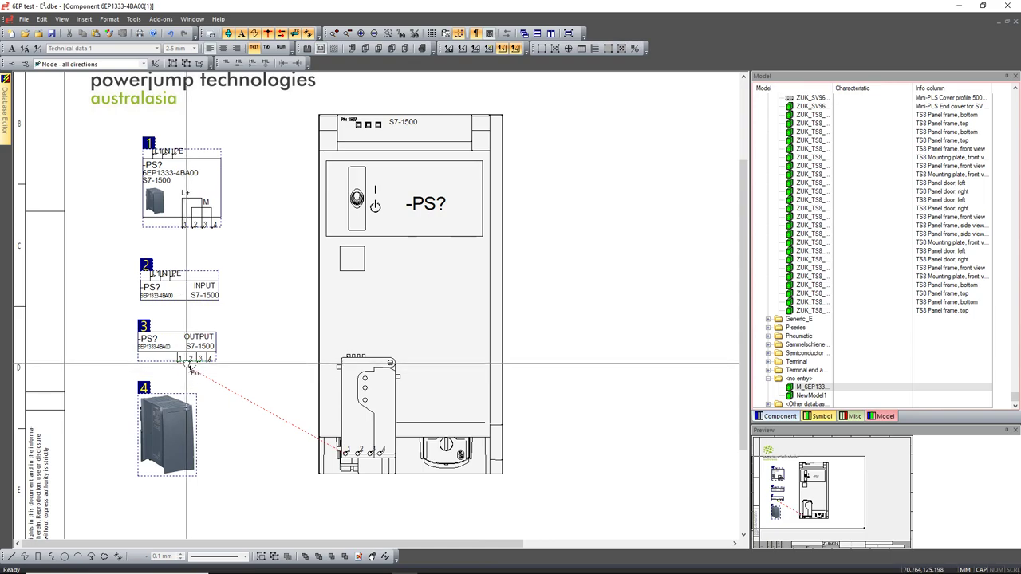
{"action": "left_click_drag", "start_coordinate": [188, 362], "coordinate": [357, 456]}
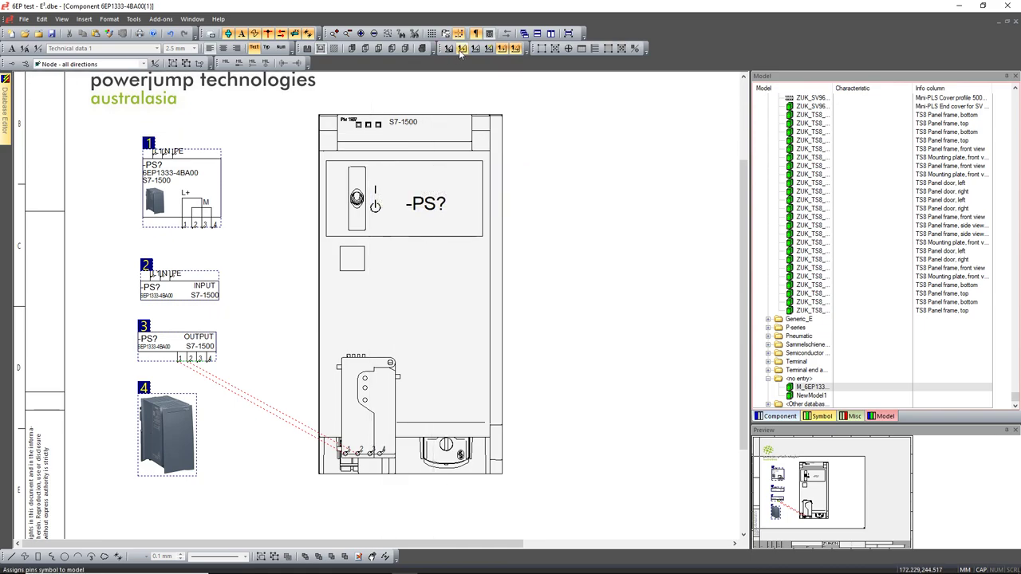
{"action": "left_click", "coordinate": [196, 368]}
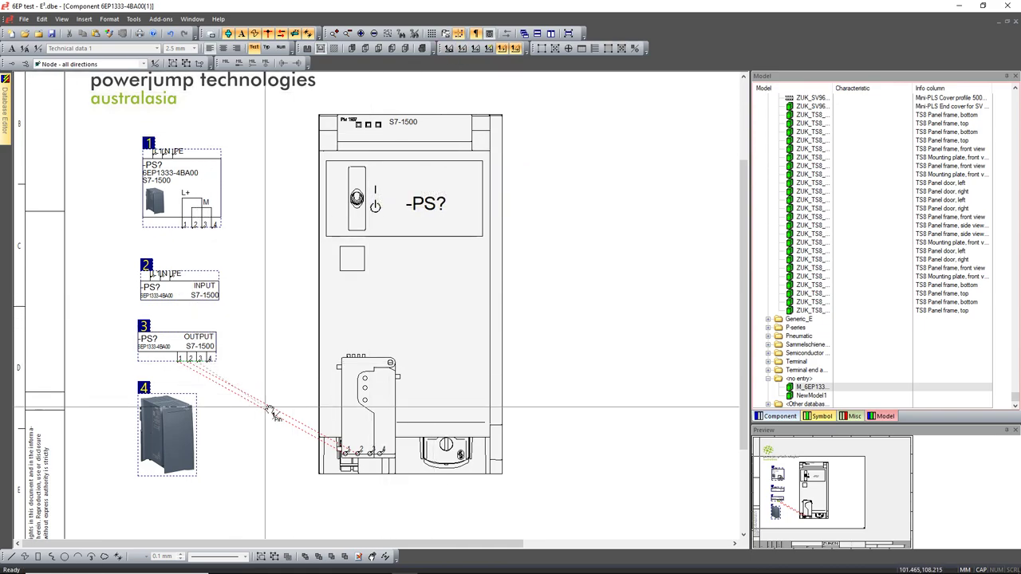
{"action": "left_click", "coordinate": [370, 454]}
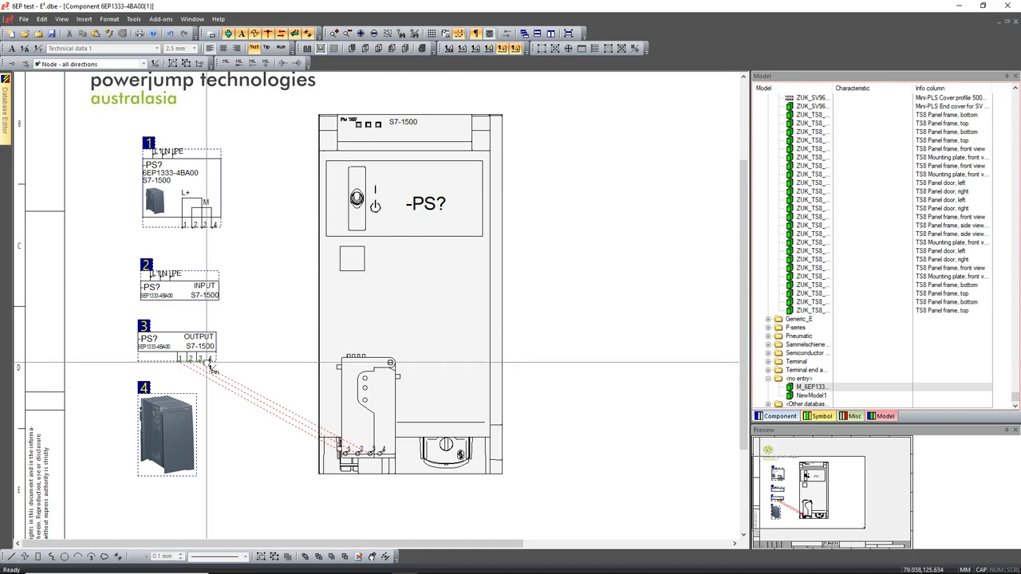
{"action": "left_click", "coordinate": [380, 455]}
- Shift the placed model slightly up and away from the symbols, and save the component 6EP1333-4BA00 to the database
{"action": "left_click_drag", "start_coordinate": [419, 303], "coordinate": [453, 251]}
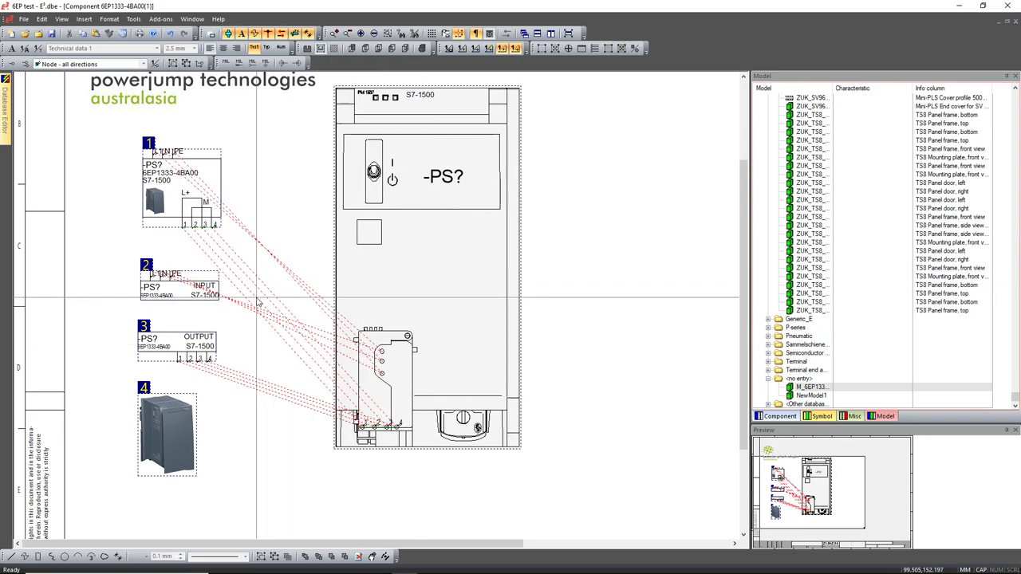
{"action": "scroll", "coordinate": [257, 301], "scroll_direction": "down", "scroll_amount": 4}
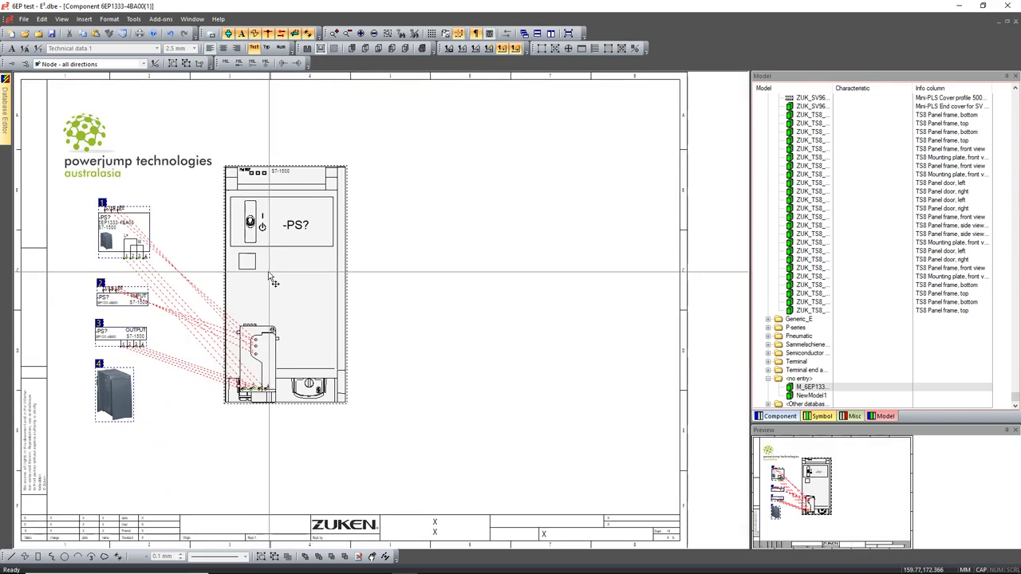
{"action": "right_click", "coordinate": [182, 245]}
{"action": "left_click", "coordinate": [263, 349]}
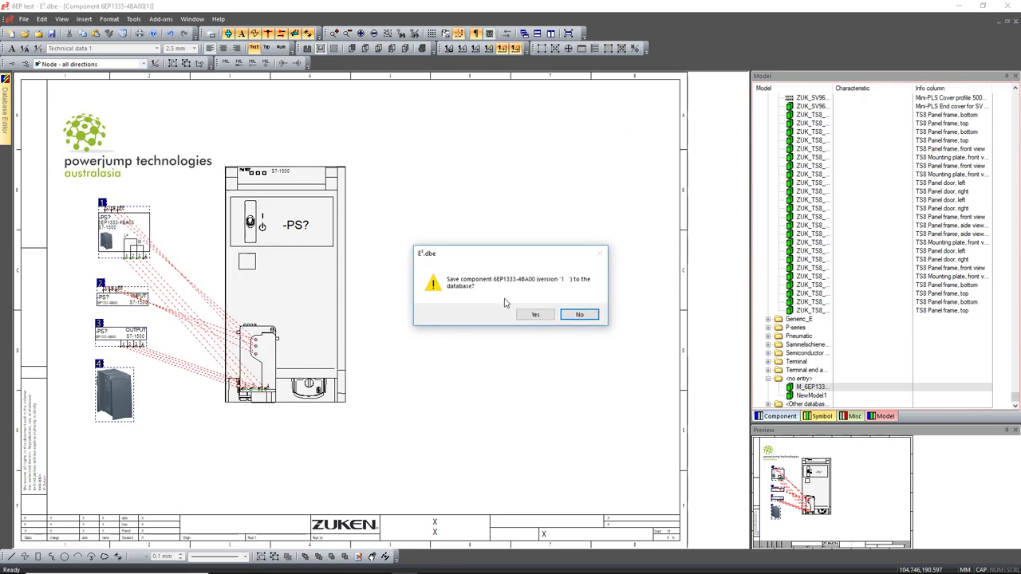
{"action": "left_click", "coordinate": [535, 319]}
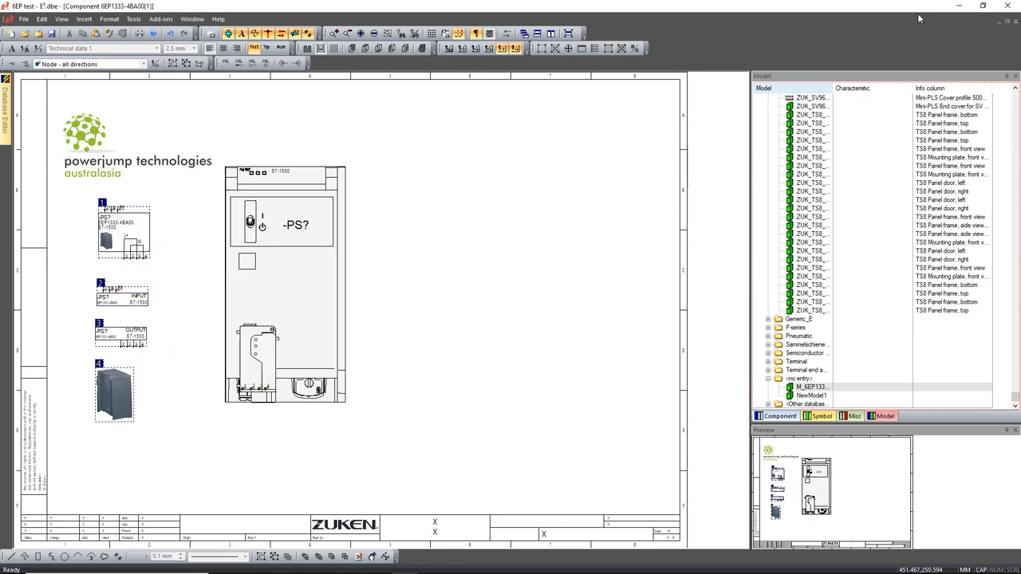
- Switch to the untitled E³.cable project and delete all the test symbols and connections on sheet 1
{"action": "left_click", "coordinate": [958, 6]}
{"action": "left_click", "coordinate": [351, 564]}
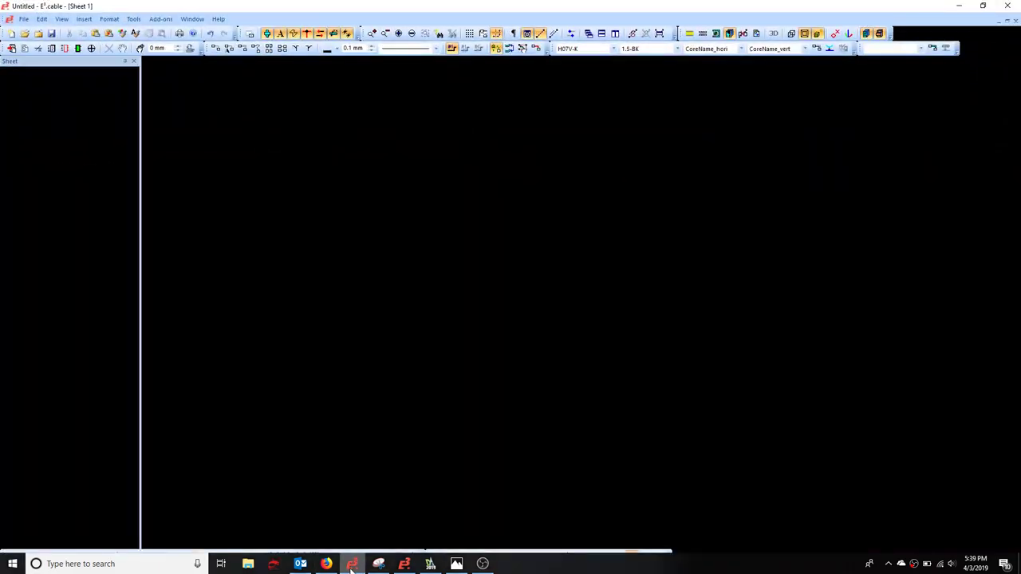
{"action": "left_click", "coordinate": [351, 565]}
{"action": "left_click", "coordinate": [349, 565]}
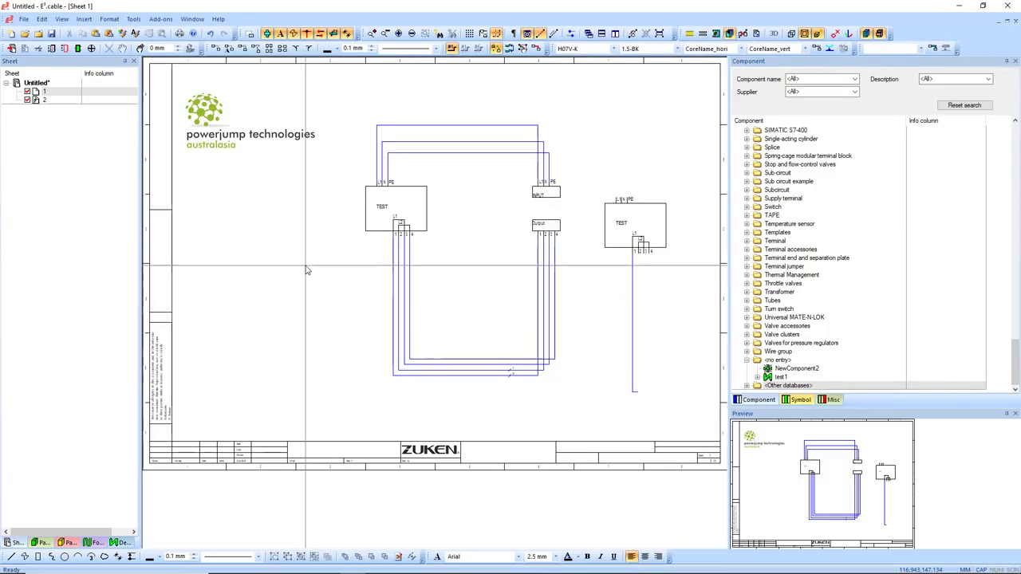
{"action": "key", "text": "ctrl+a"}
{"action": "key", "text": "Delete"}
- Open sheet 2 and delete all its panel contents, including the automatically generated cores
{"action": "double_click", "coordinate": [45, 99]}
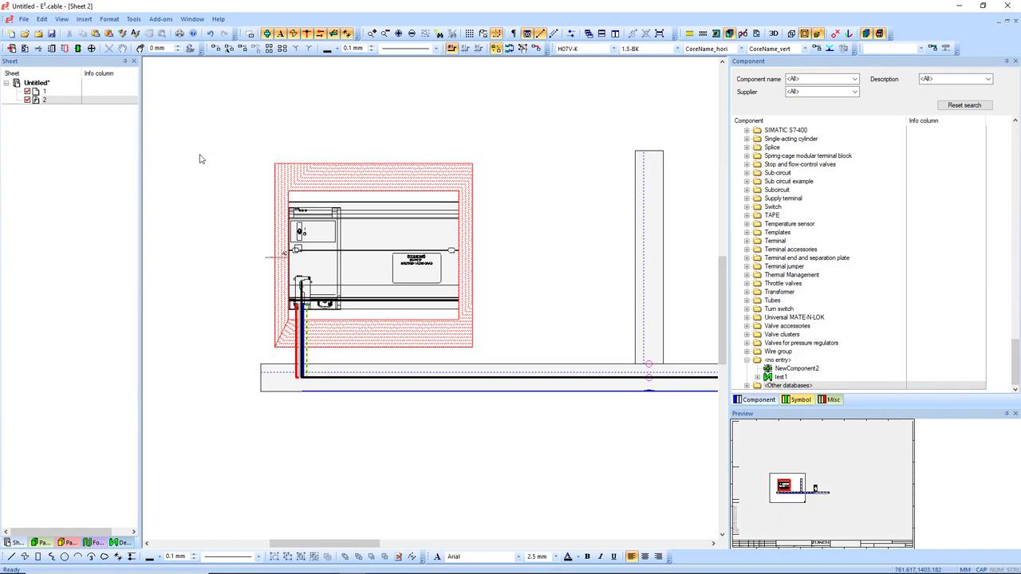
{"action": "key", "text": "ctrl+a"}
{"action": "key", "text": "Delete"}
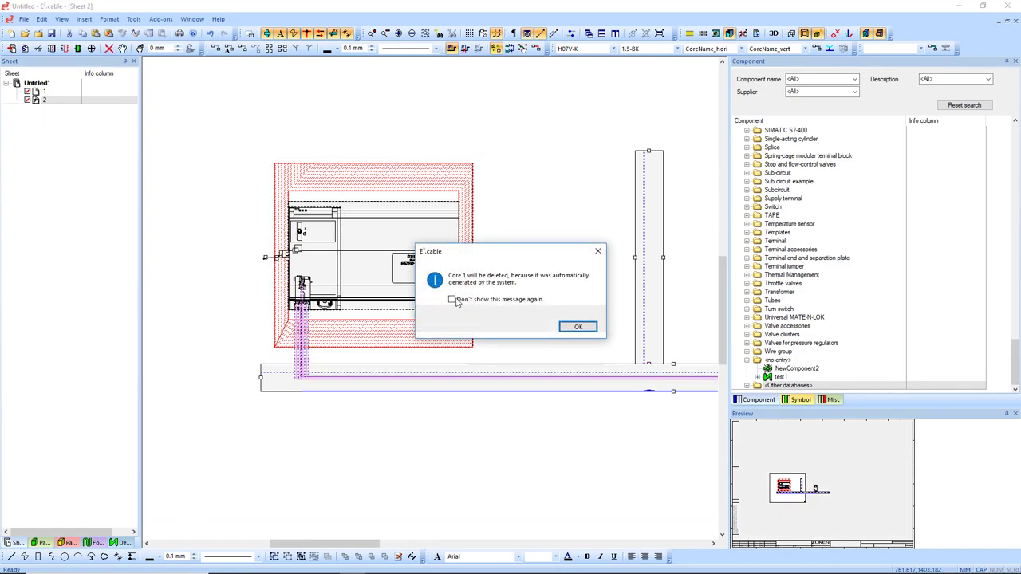
{"action": "left_click", "coordinate": [577, 328]}
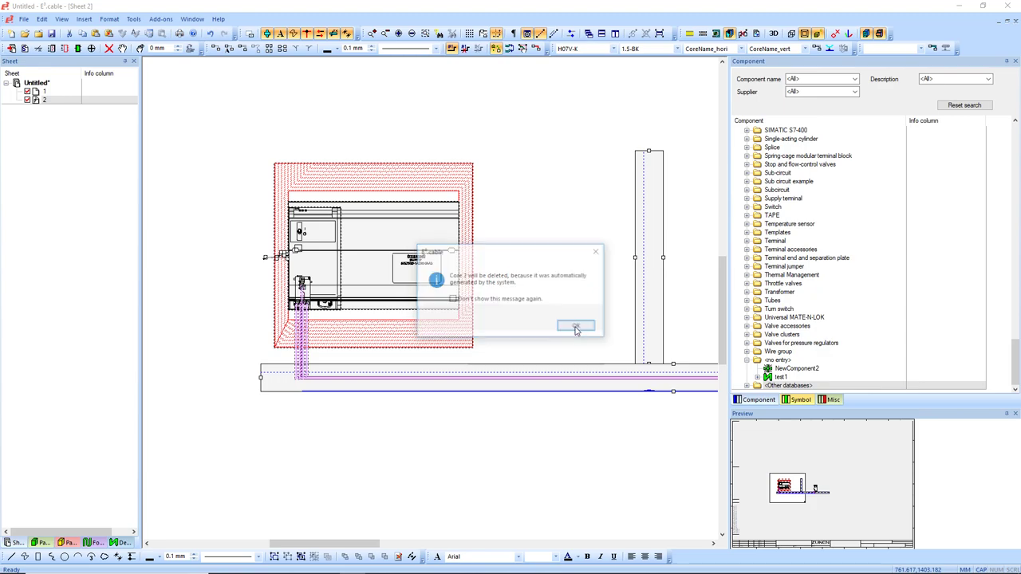
{"action": "left_click", "coordinate": [571, 329]}
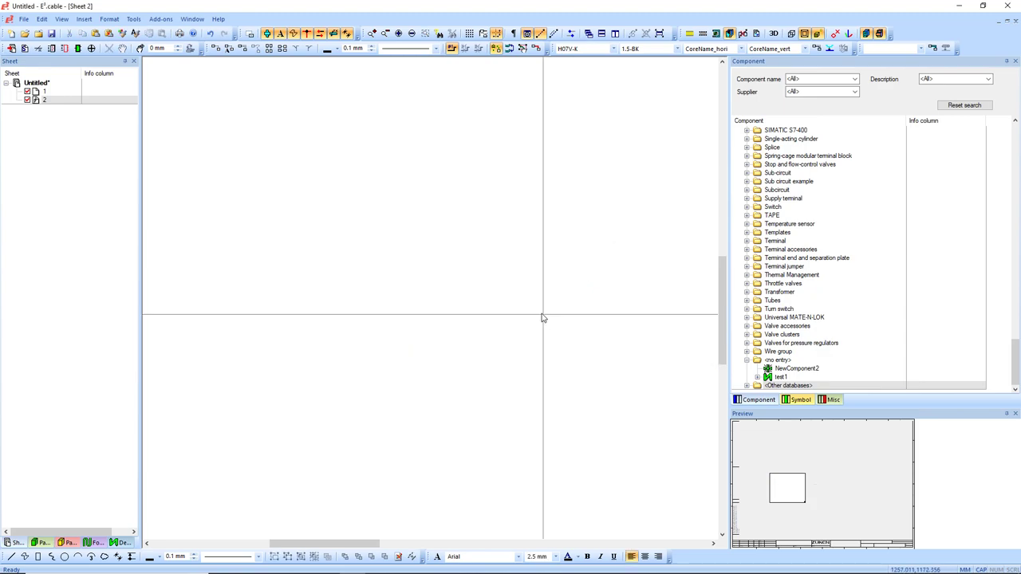
- Return to sheet 1 and purge the project's unused objects with the default selection
{"action": "double_click", "coordinate": [57, 92]}
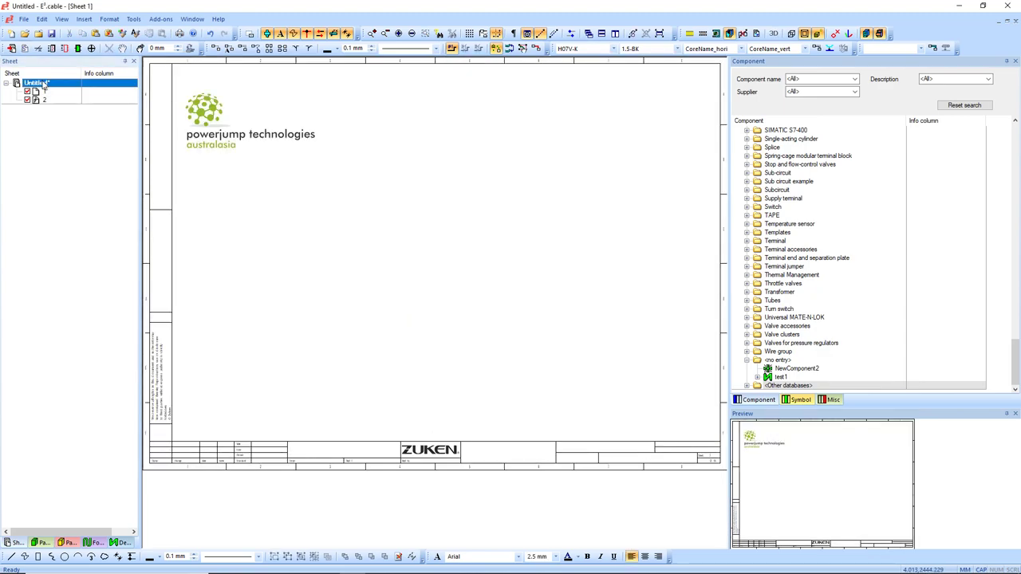
{"action": "right_click", "coordinate": [42, 82]}
{"action": "left_click", "coordinate": [102, 130]}
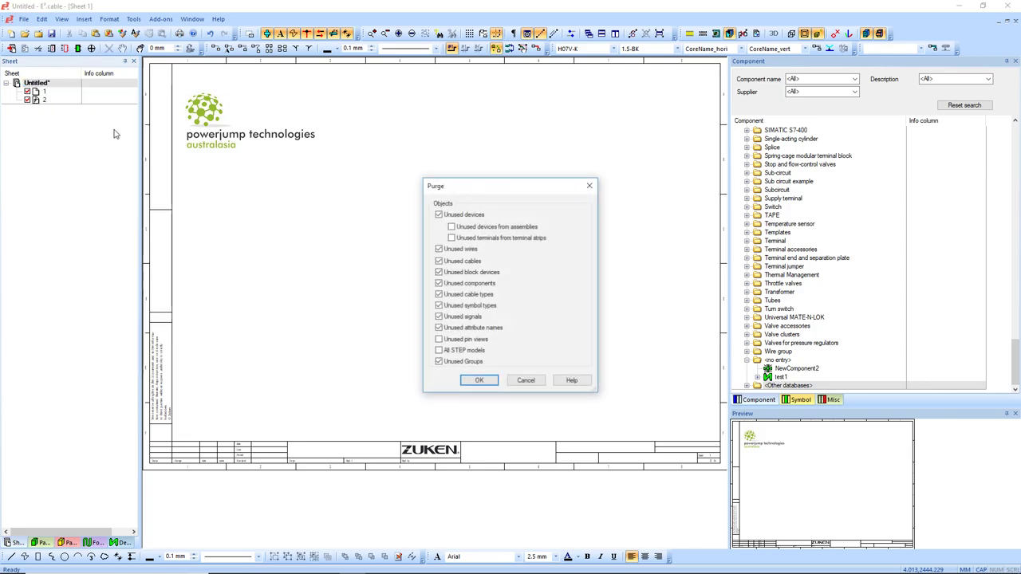
{"action": "left_click", "coordinate": [483, 381]}
- Find the SIMATIC S7-1500 folder in the component database and expand it to list its components
{"action": "left_click", "coordinate": [749, 402]}
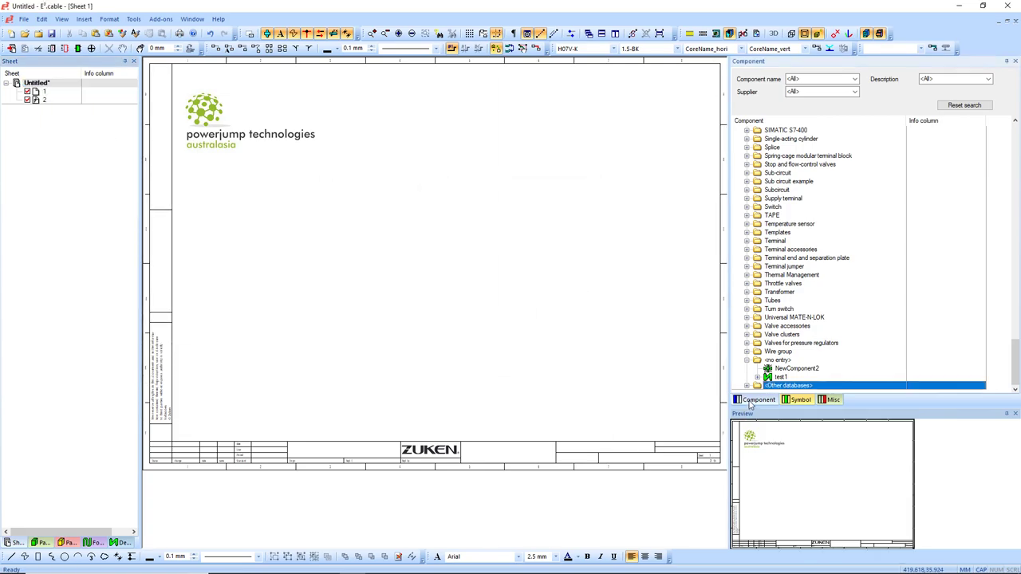
{"action": "scroll", "coordinate": [794, 332], "scroll_direction": "up", "scroll_amount": 20}
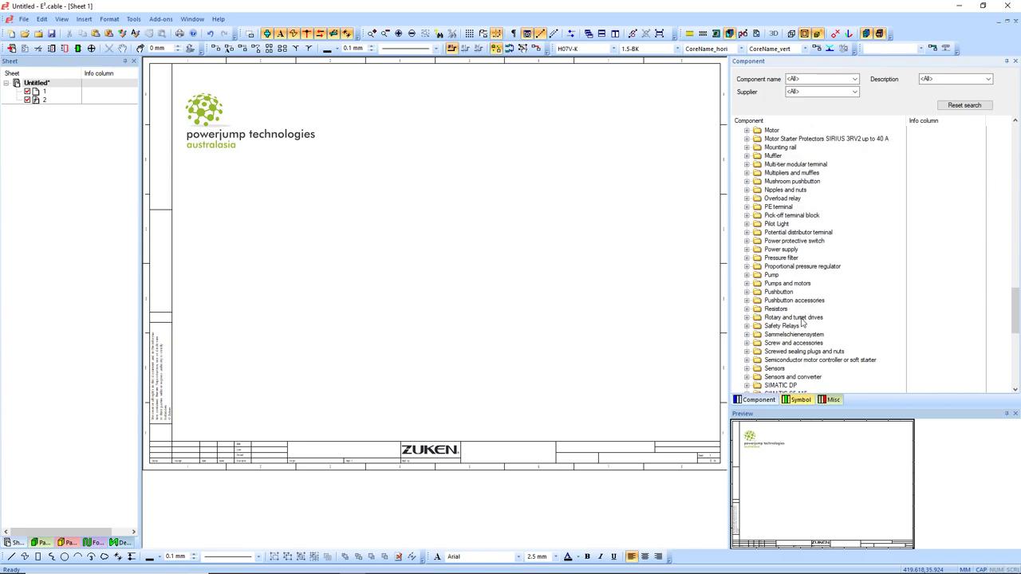
{"action": "scroll", "coordinate": [801, 311], "scroll_direction": "up", "scroll_amount": 4}
{"action": "left_click", "coordinate": [800, 302]}
{"action": "key", "text": "s"}
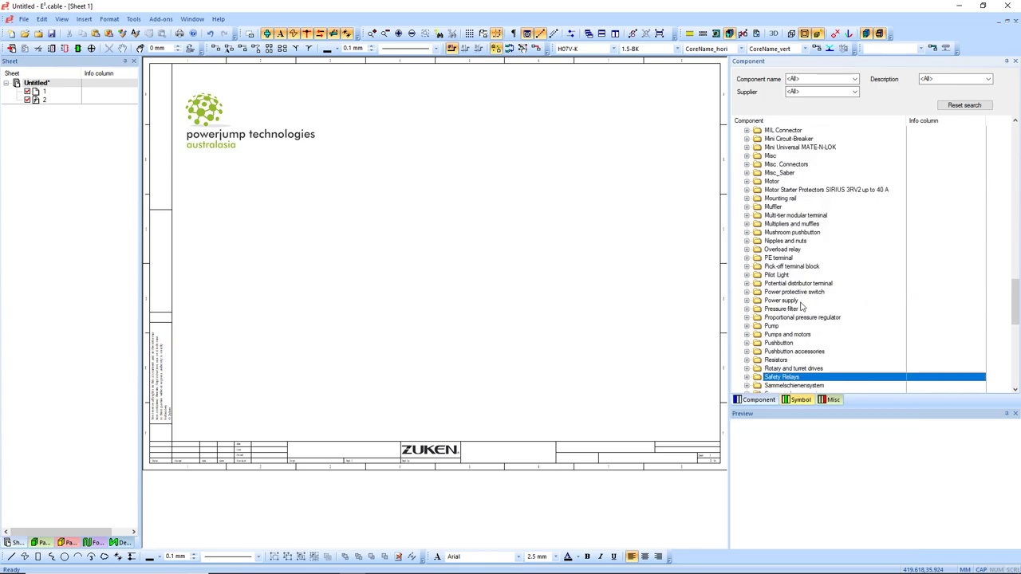
{"action": "scroll", "coordinate": [801, 306], "scroll_direction": "down", "scroll_amount": 4}
{"action": "scroll", "coordinate": [800, 310], "scroll_direction": "down", "scroll_amount": 1}
{"action": "double_click", "coordinate": [786, 336]}
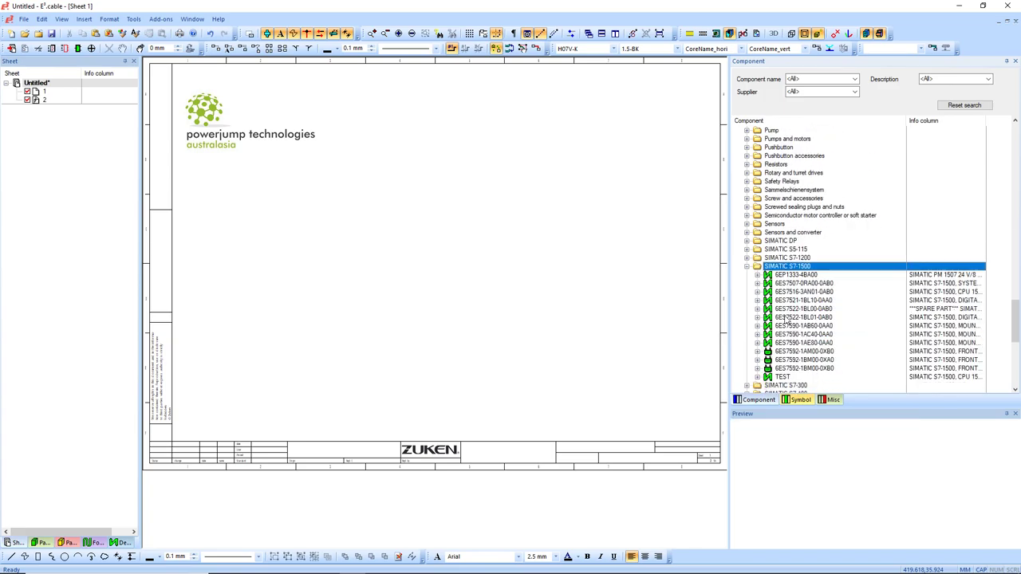
- Preview component 6EP1333-4BA00 in the cable project, then check its preview symbol entry in the component properties of the 6EP test project
{"action": "scroll", "coordinate": [786, 320], "scroll_direction": "down", "scroll_amount": 1}
{"action": "left_click", "coordinate": [782, 241]}
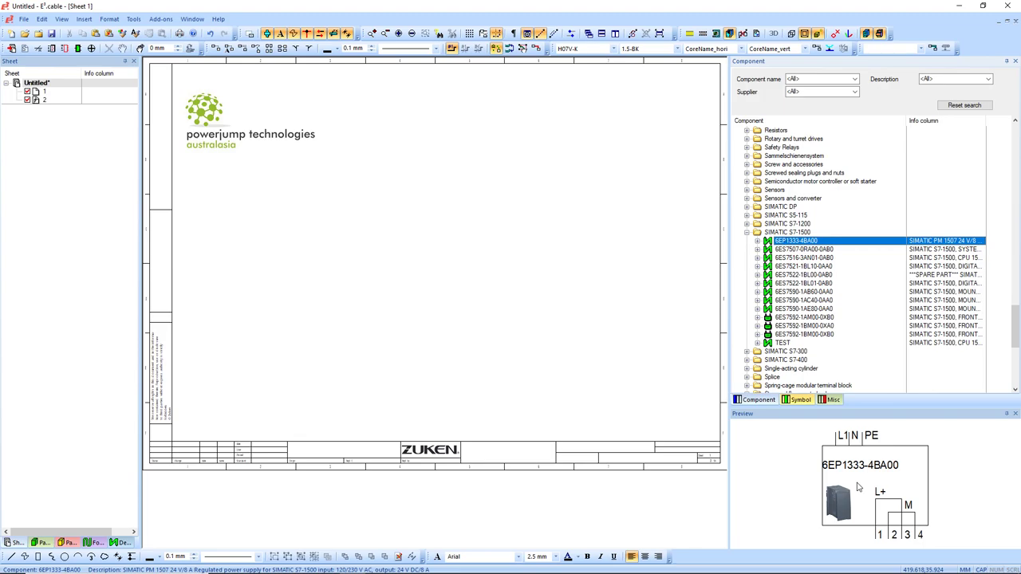
{"action": "mouse_move", "coordinate": [477, 566]}
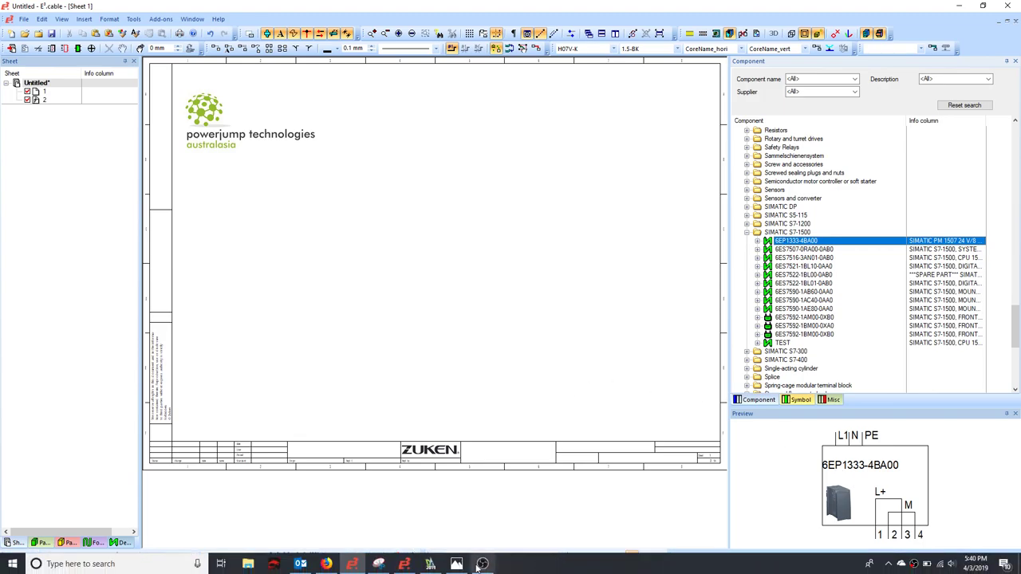
{"action": "left_click", "coordinate": [429, 564]}
{"action": "right_click", "coordinate": [394, 251]}
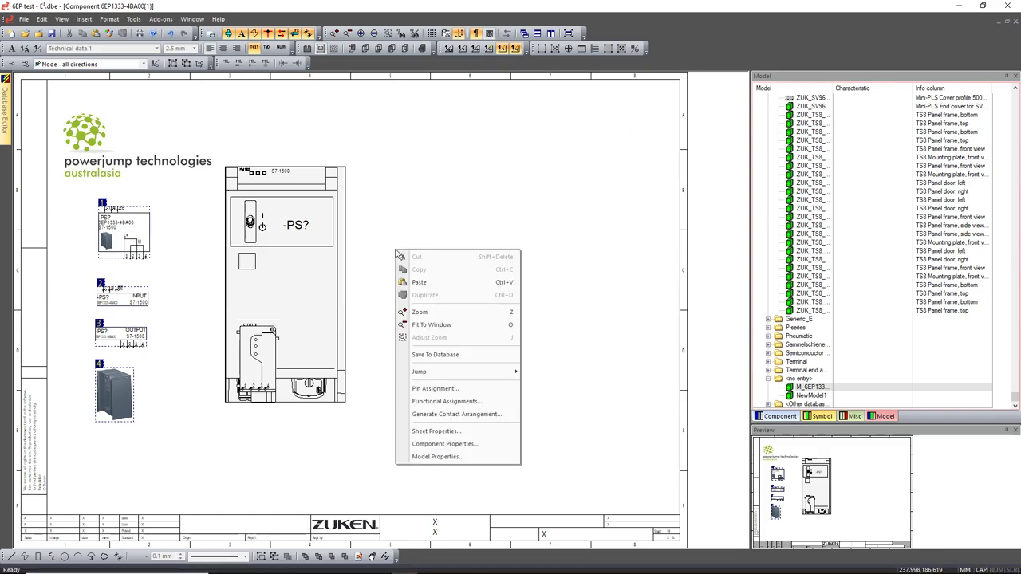
{"action": "left_click", "coordinate": [459, 447]}
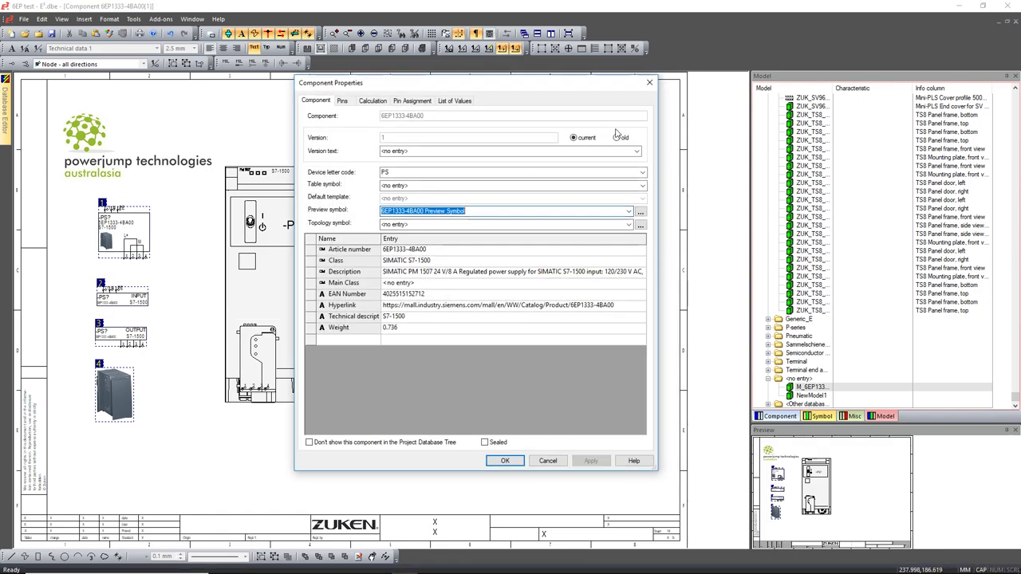
{"action": "left_click", "coordinate": [652, 81]}
- Find the 6EP1333-4BA00 preview symbol among the database editor's symbols and open it to check its name and graphic
{"action": "mouse_move", "coordinate": [6, 100]}
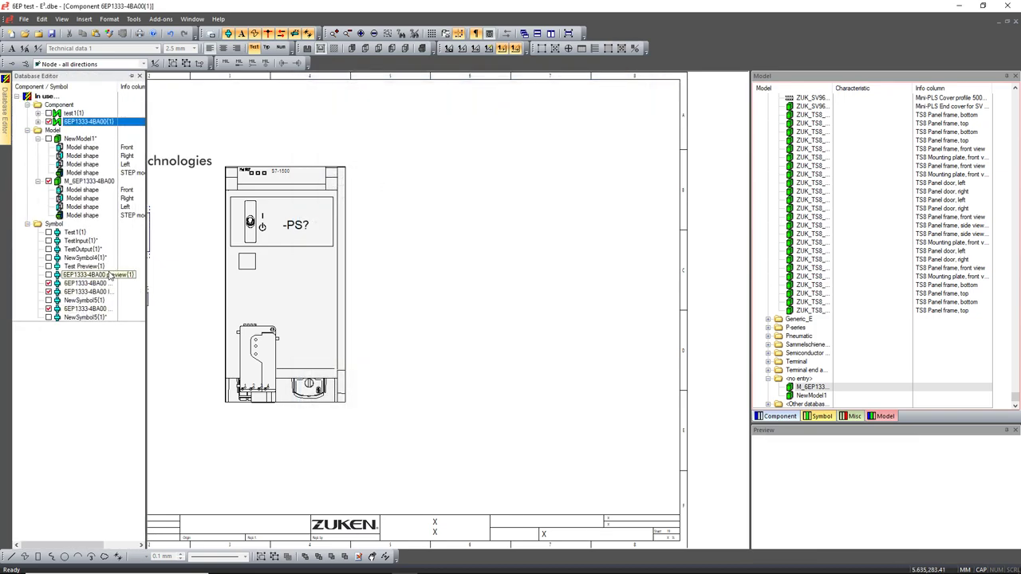
{"action": "left_click_drag", "start_coordinate": [145, 269], "coordinate": [162, 270]}
{"action": "left_click", "coordinate": [90, 308]}
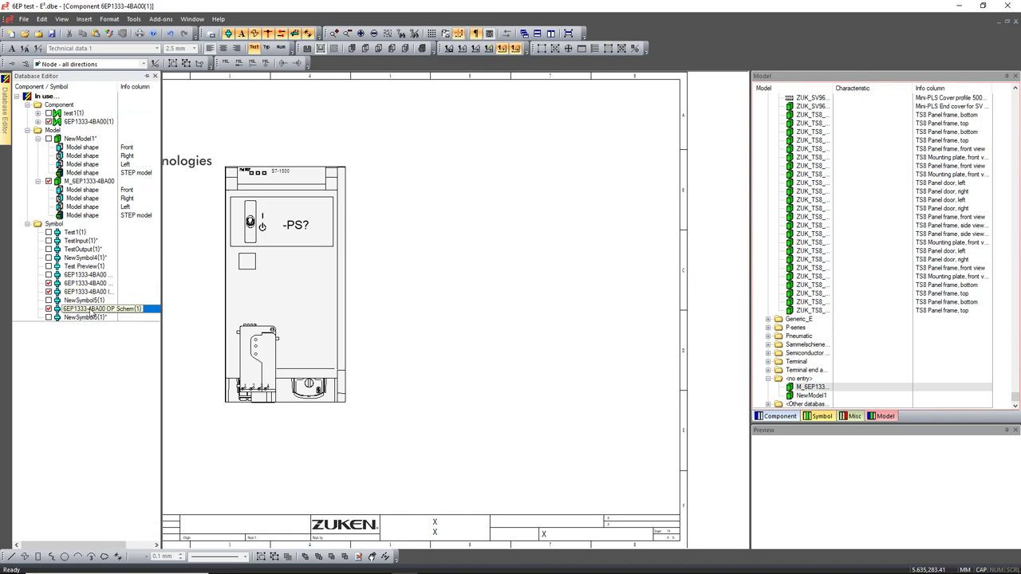
{"action": "left_click", "coordinate": [84, 269]}
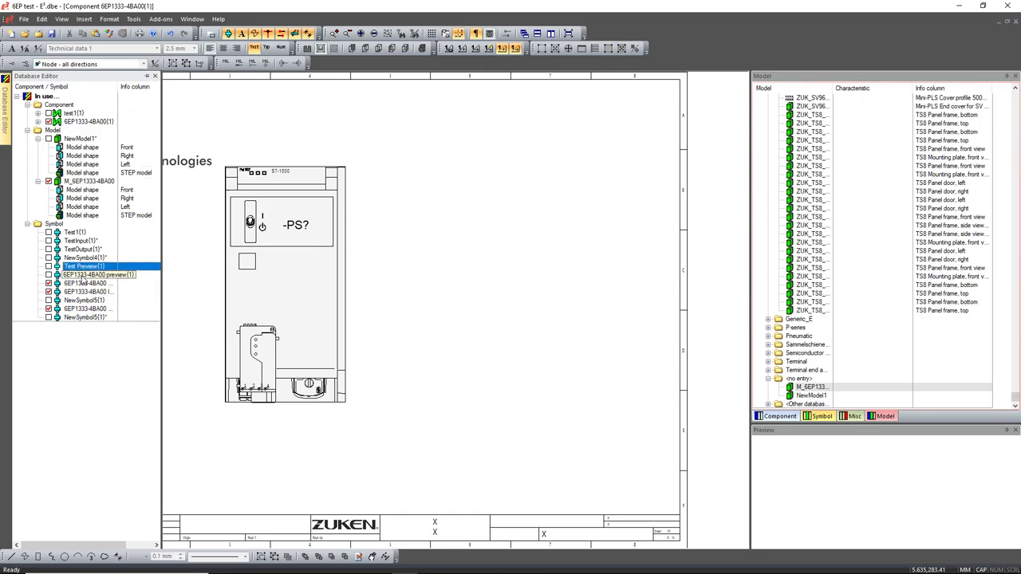
{"action": "left_click", "coordinate": [83, 276]}
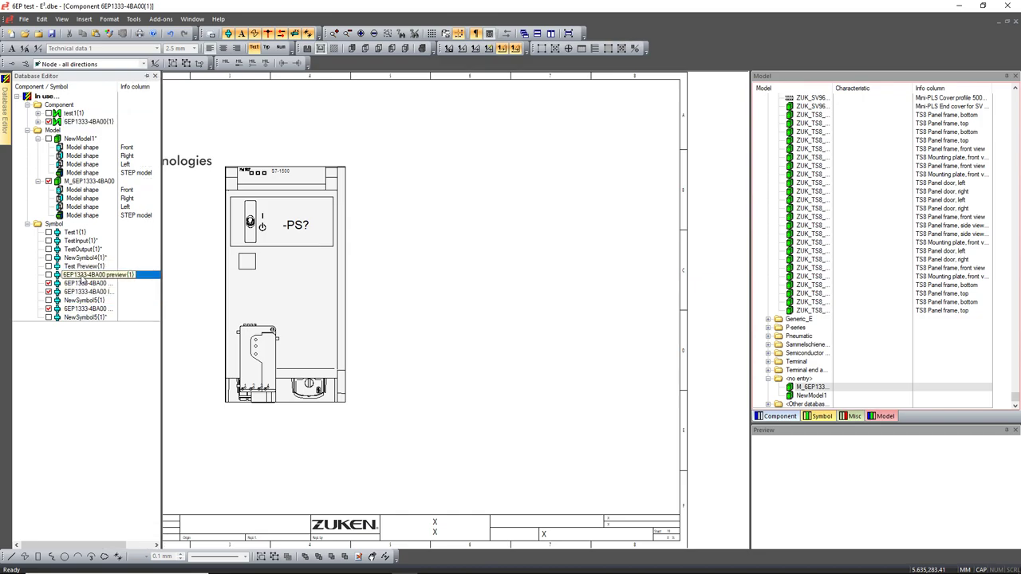
{"action": "double_click", "coordinate": [83, 277]}
{"action": "right_click", "coordinate": [83, 277]}
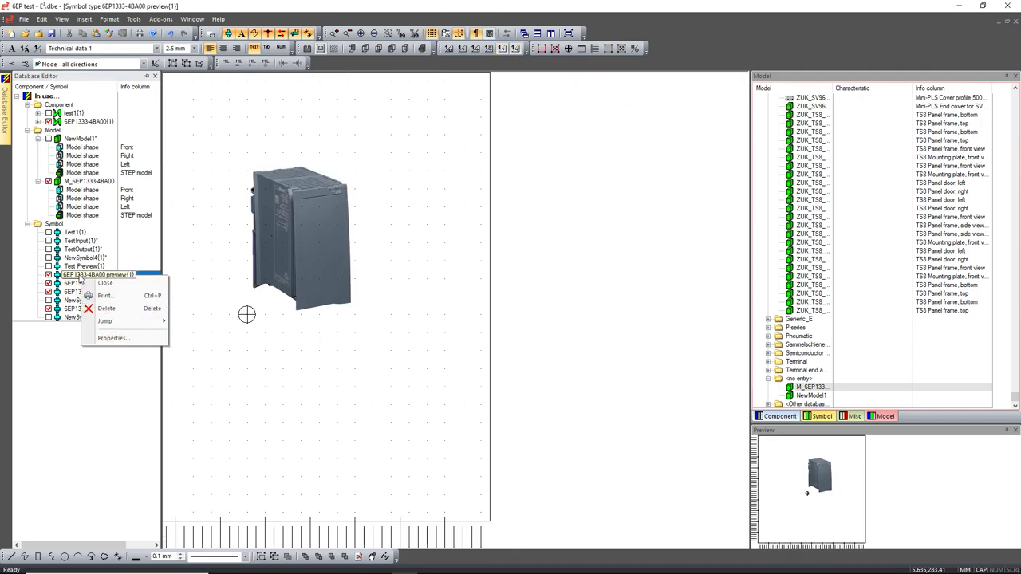
{"action": "left_click", "coordinate": [184, 305]}
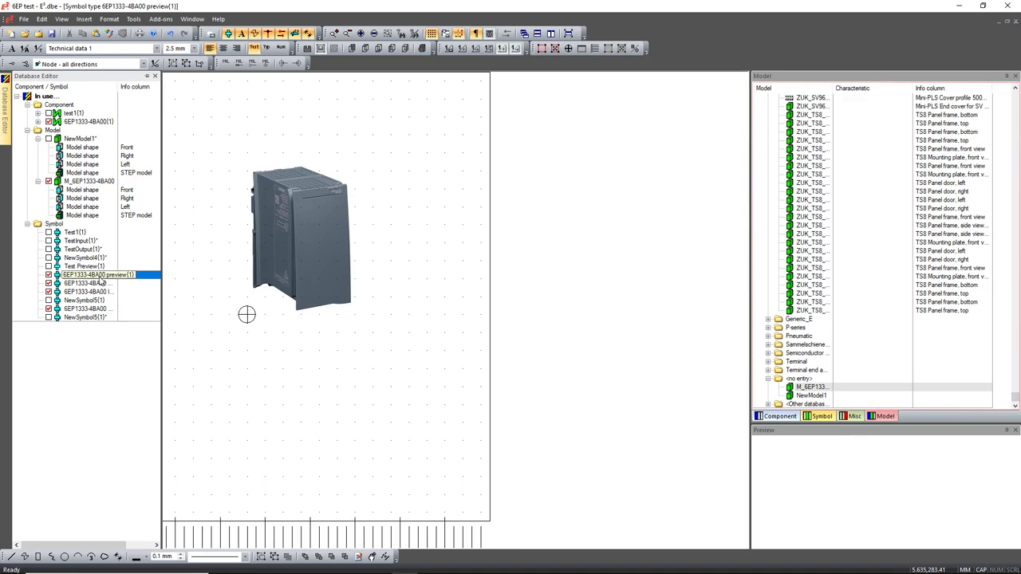
- Reopen the 6EP1333-4BA00 component and set its preview symbol to "6EP1333-4BA00 Preview"
{"action": "double_click", "coordinate": [88, 123]}
{"action": "right_click", "coordinate": [519, 330]}
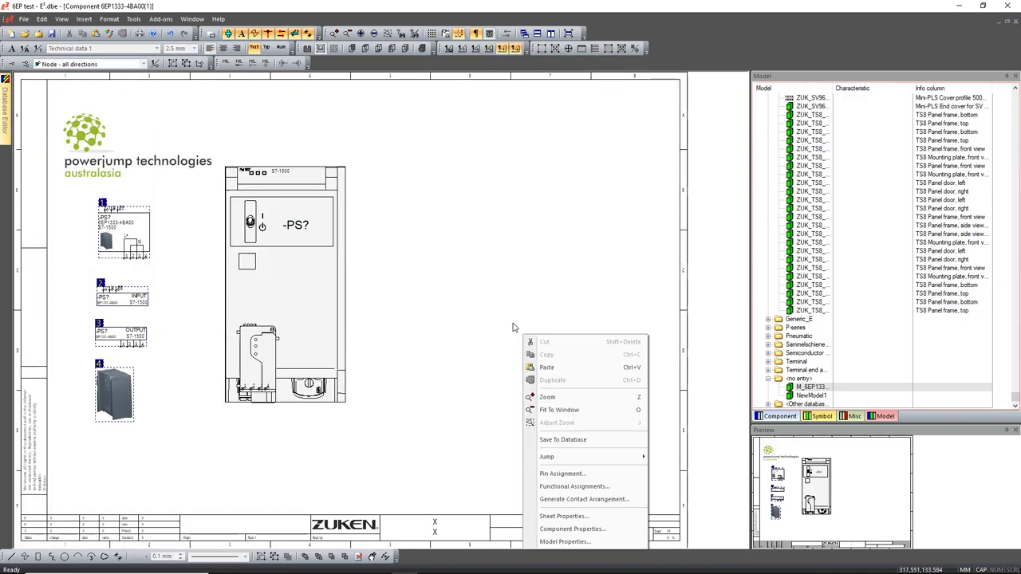
{"action": "left_click", "coordinate": [579, 529]}
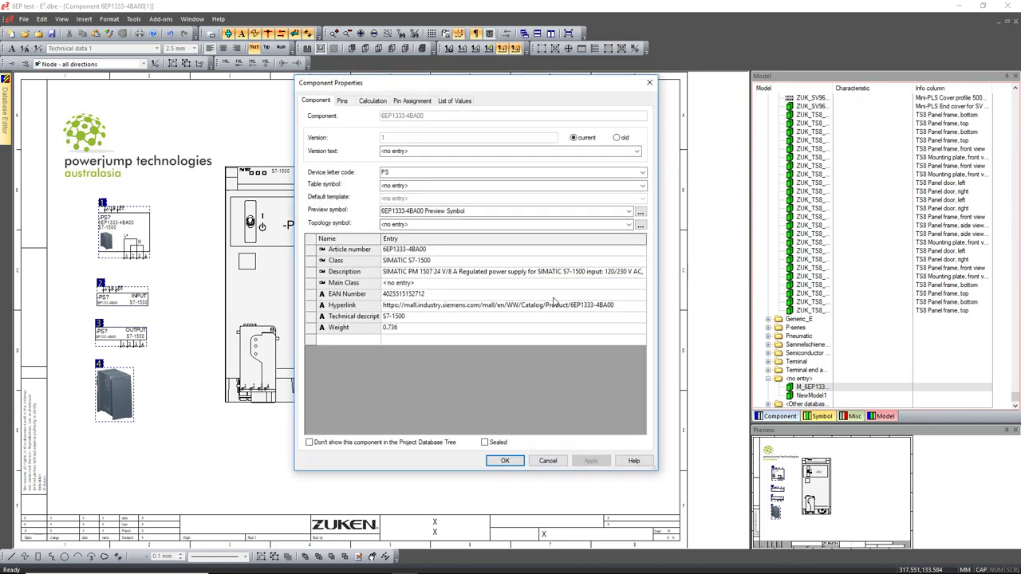
{"action": "left_click", "coordinate": [477, 211]}
{"action": "left_click", "coordinate": [484, 212]}
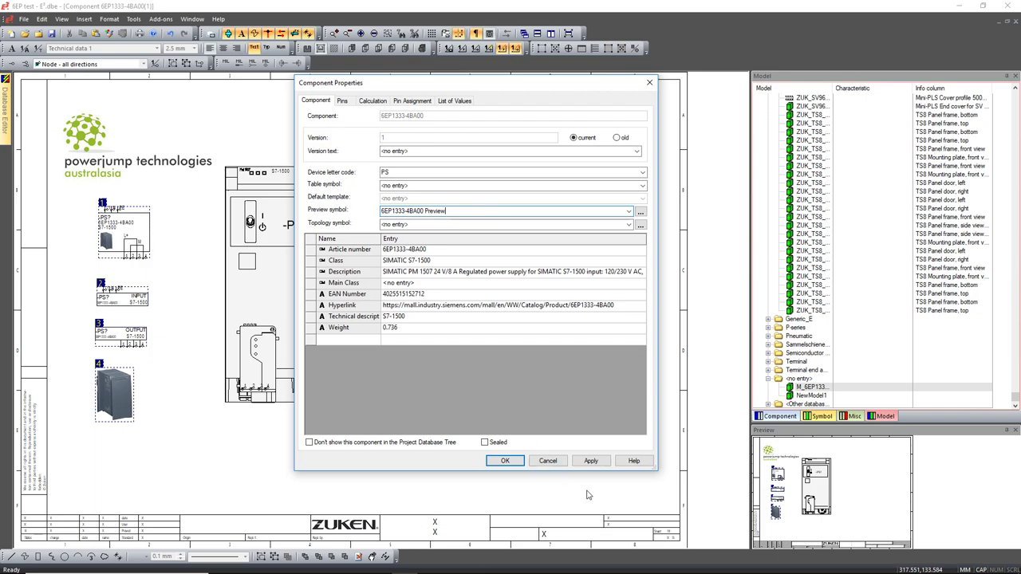
{"action": "left_click", "coordinate": [505, 460]}
- Save the 6EP1333-4BA00 component to the database
{"action": "right_click", "coordinate": [422, 340]}
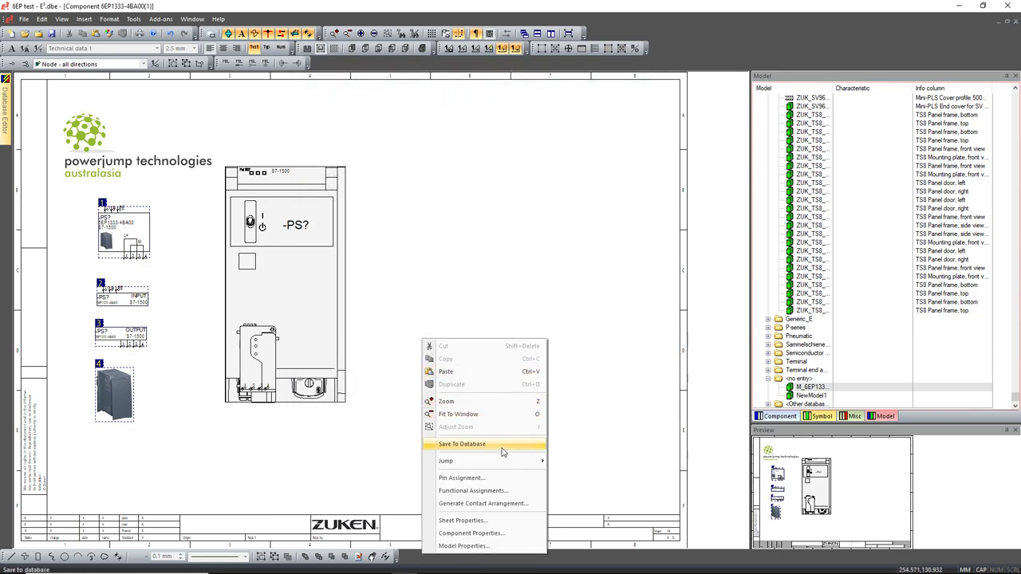
{"action": "left_click", "coordinate": [502, 447]}
{"action": "left_click", "coordinate": [542, 316]}
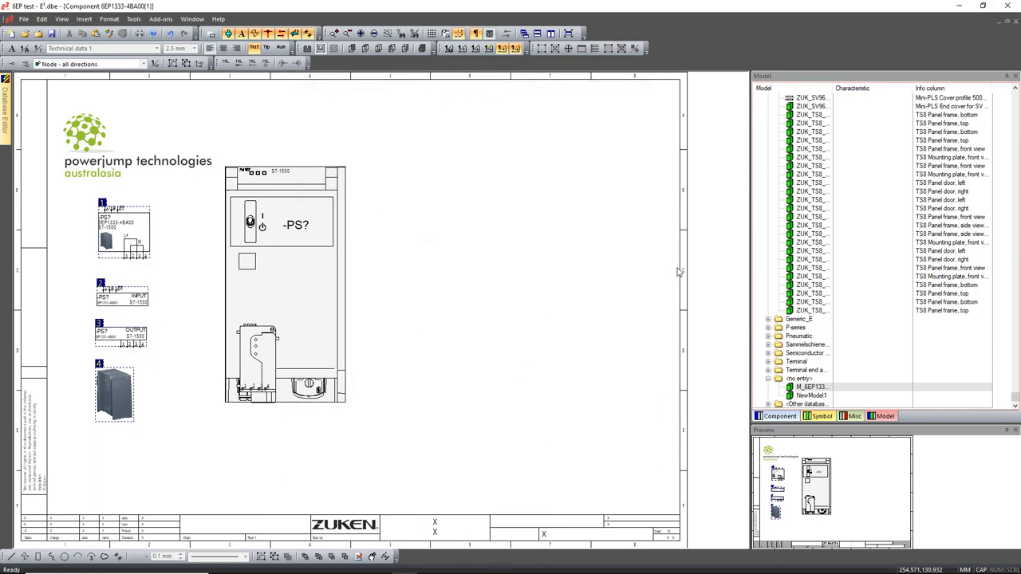
- Return to the untitled E³.cable project and try to update component 6EP1333-4BA00 in the project
{"action": "left_click", "coordinate": [960, 6]}
{"action": "right_click", "coordinate": [796, 242]}
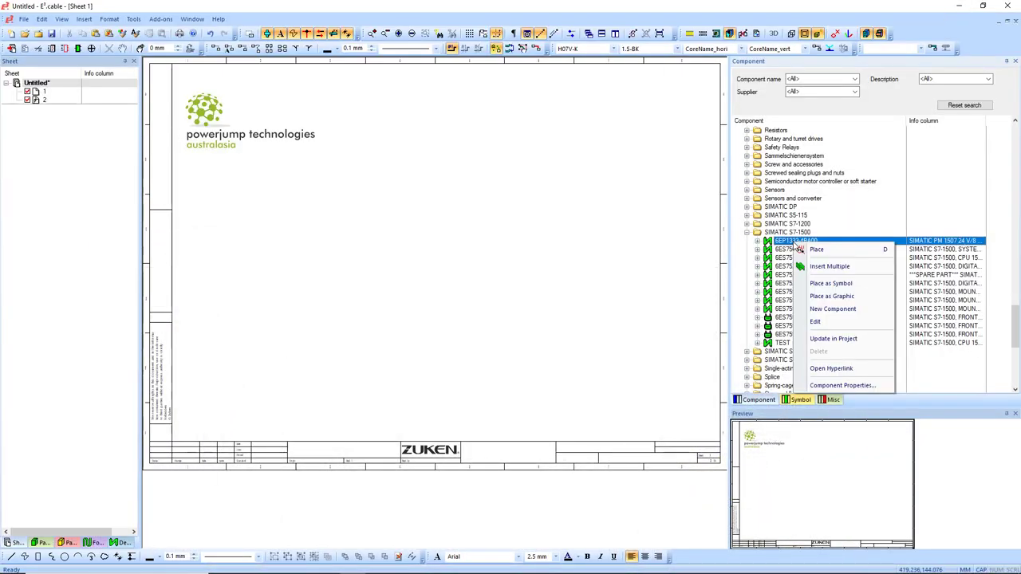
{"action": "left_click", "coordinate": [831, 338]}
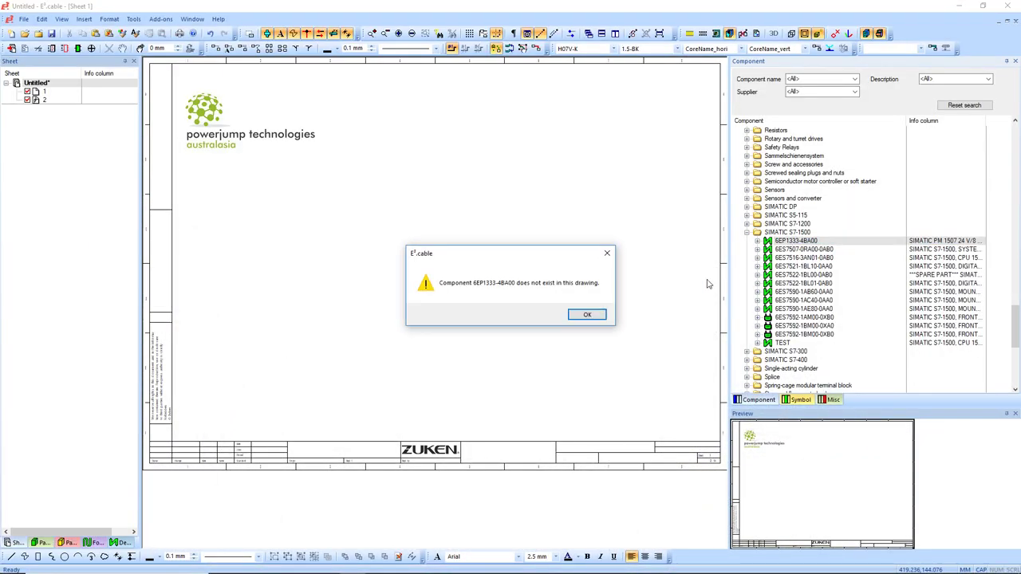
{"action": "left_click", "coordinate": [586, 314]}
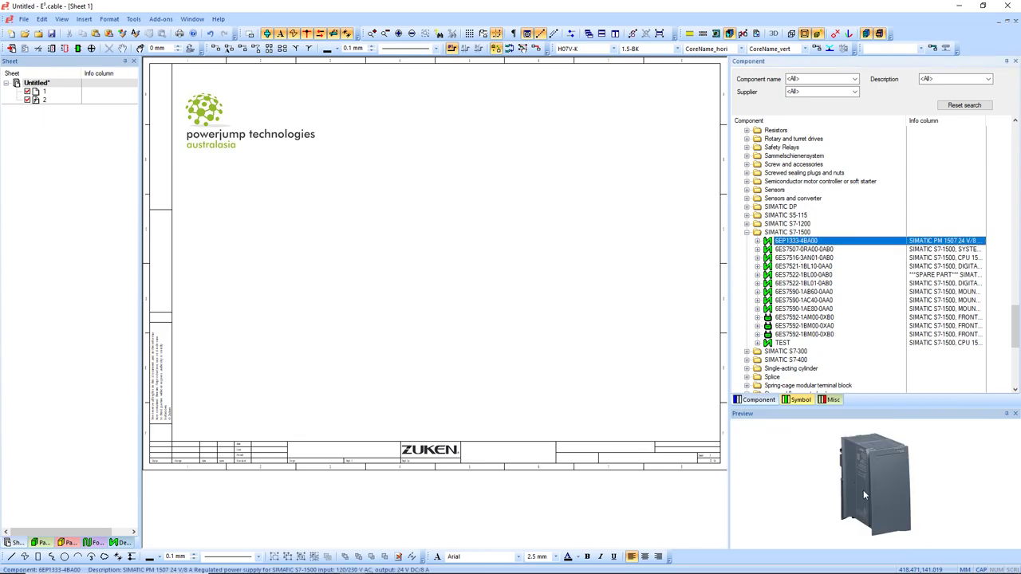
- Compare the preview images of several SIMATIC S7-1500 components, including TEST and 6ES7507-0RA00-0AB0, with that of 6EP1333-4BA00
{"action": "left_click", "coordinate": [800, 250]}
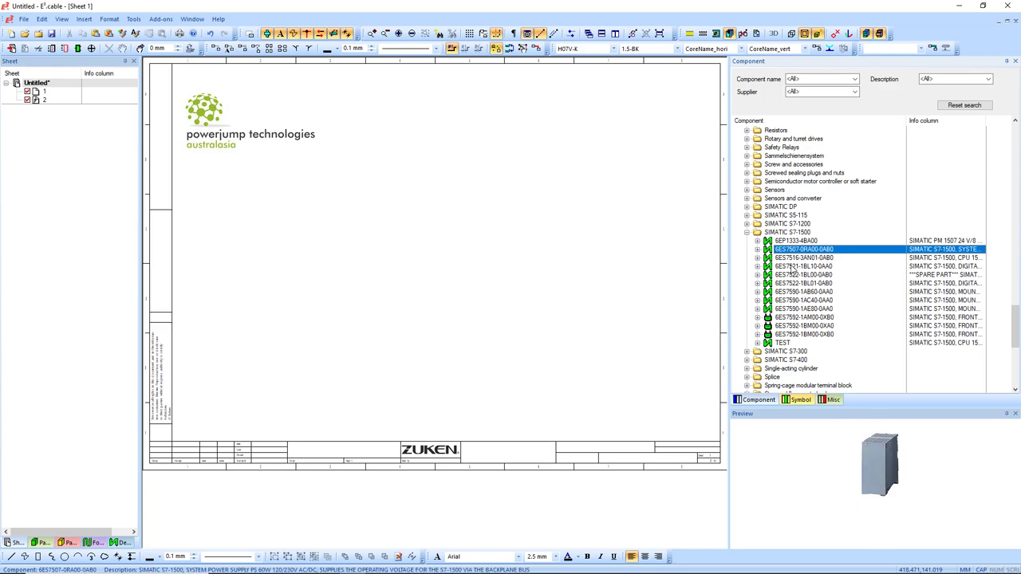
{"action": "left_click", "coordinate": [793, 267]}
{"action": "left_click", "coordinate": [795, 275]}
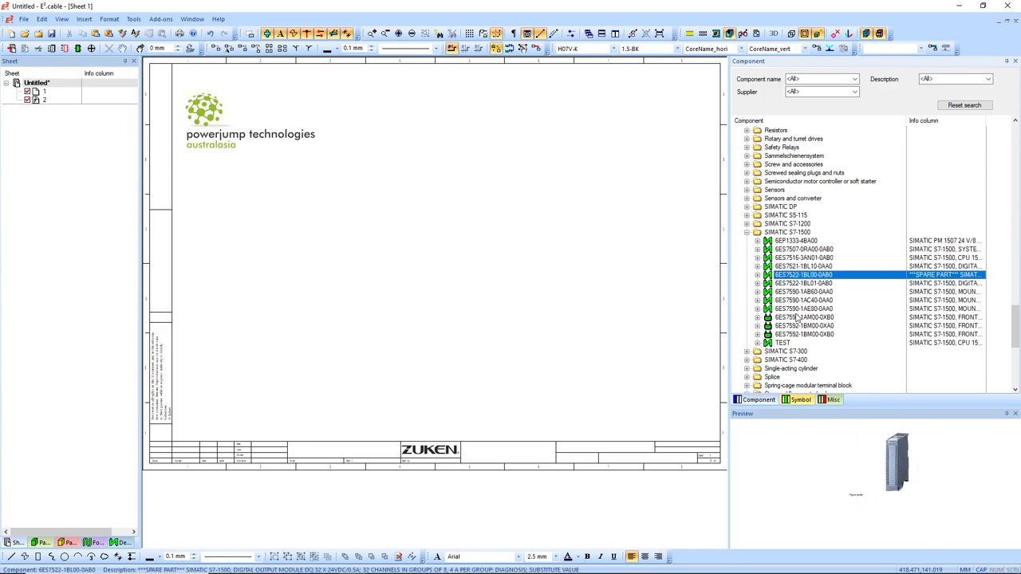
{"action": "left_click", "coordinate": [795, 317]}
{"action": "left_click", "coordinate": [786, 343]}
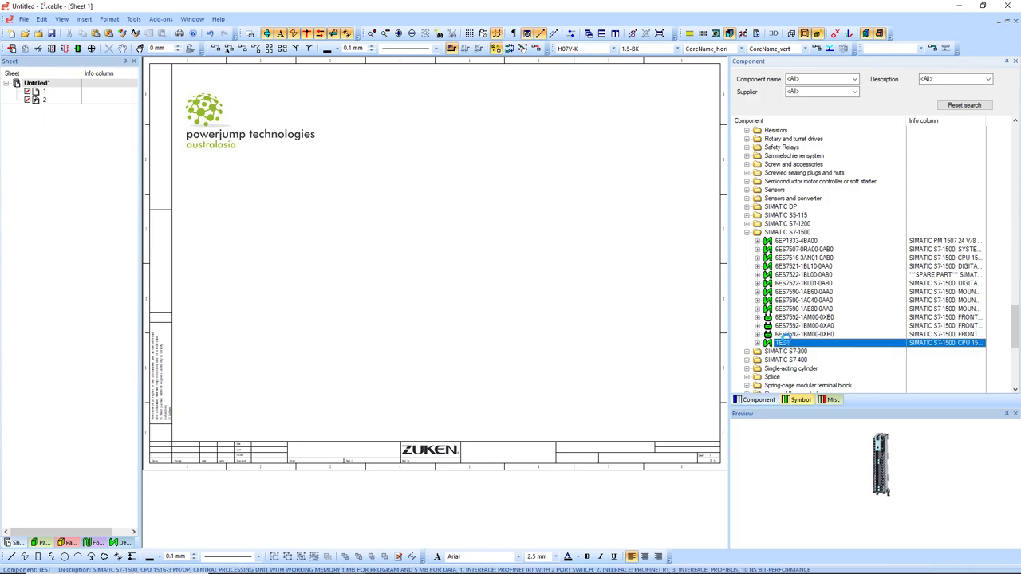
{"action": "left_click", "coordinate": [799, 250]}
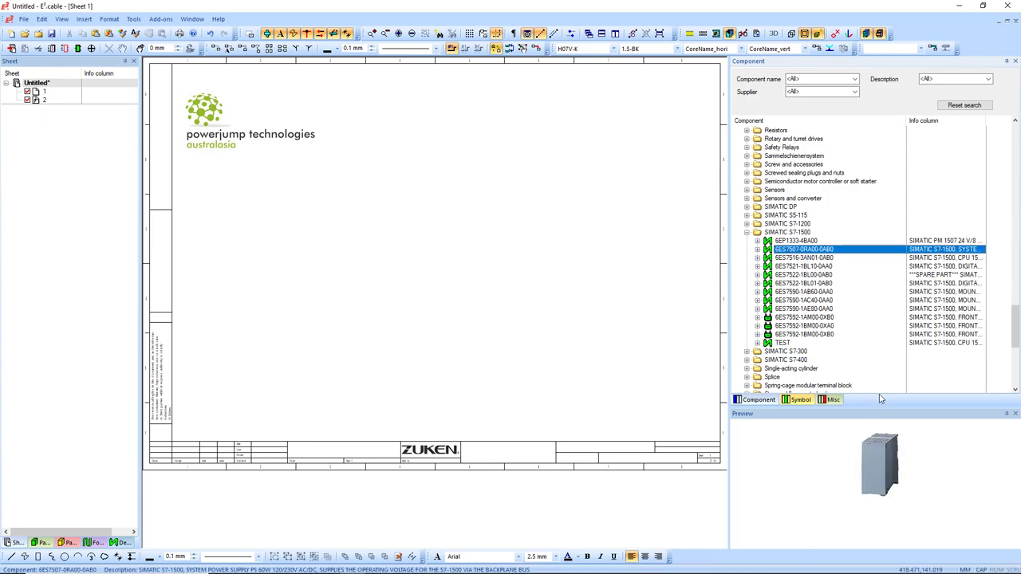
{"action": "left_click", "coordinate": [798, 241]}
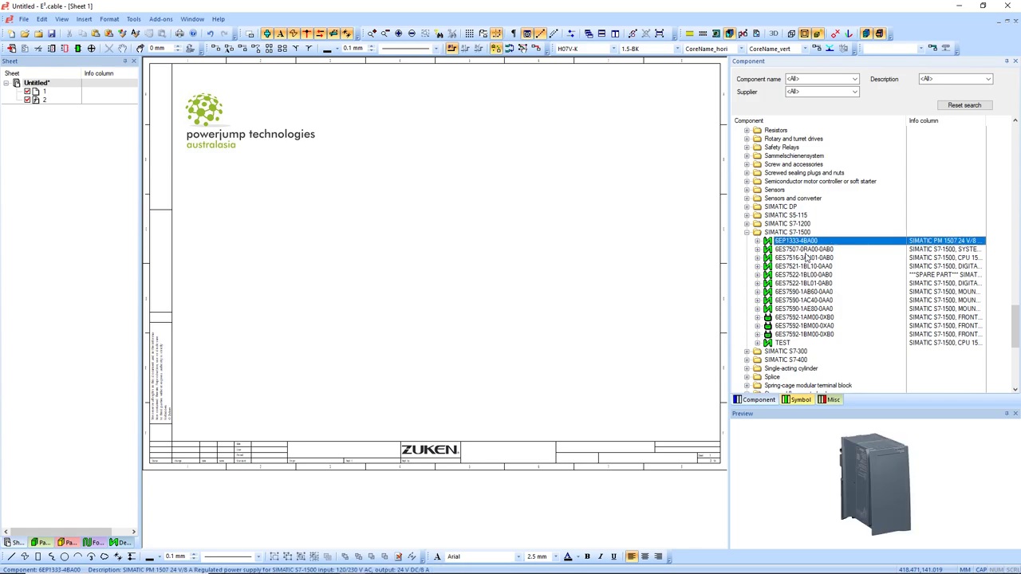
- Place component 6EP1333-4BA00 below the company logo on sheet 1 and shift its symbol slightly upward
{"action": "left_click_drag", "start_coordinate": [796, 241], "coordinate": [276, 269]}
{"action": "middle_click_drag", "start_coordinate": [226, 171], "coordinate": [551, 380]}
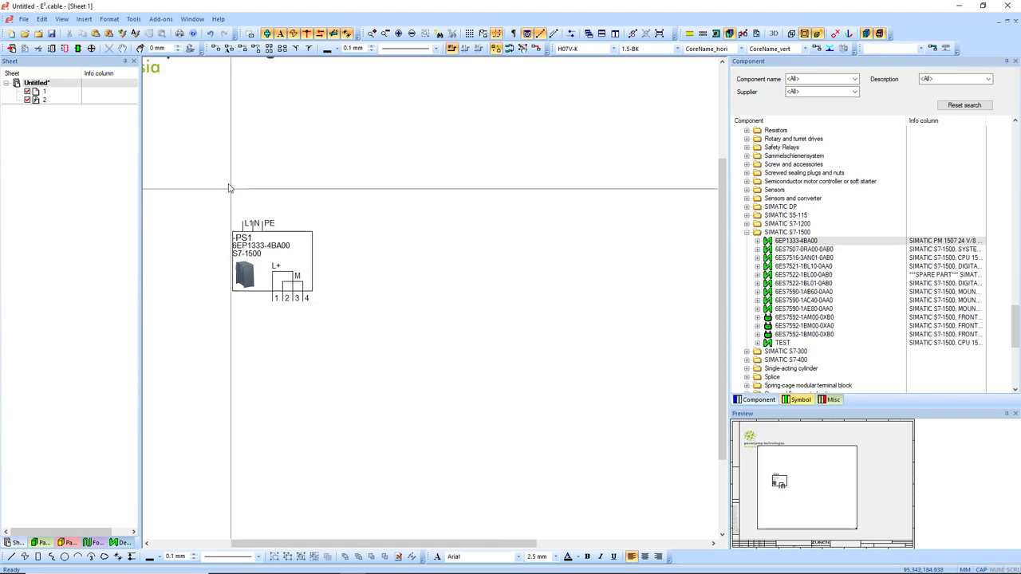
{"action": "scroll", "coordinate": [263, 269], "scroll_direction": "up", "scroll_amount": 2}
{"action": "scroll", "coordinate": [474, 399], "scroll_direction": "down", "scroll_amount": 4}
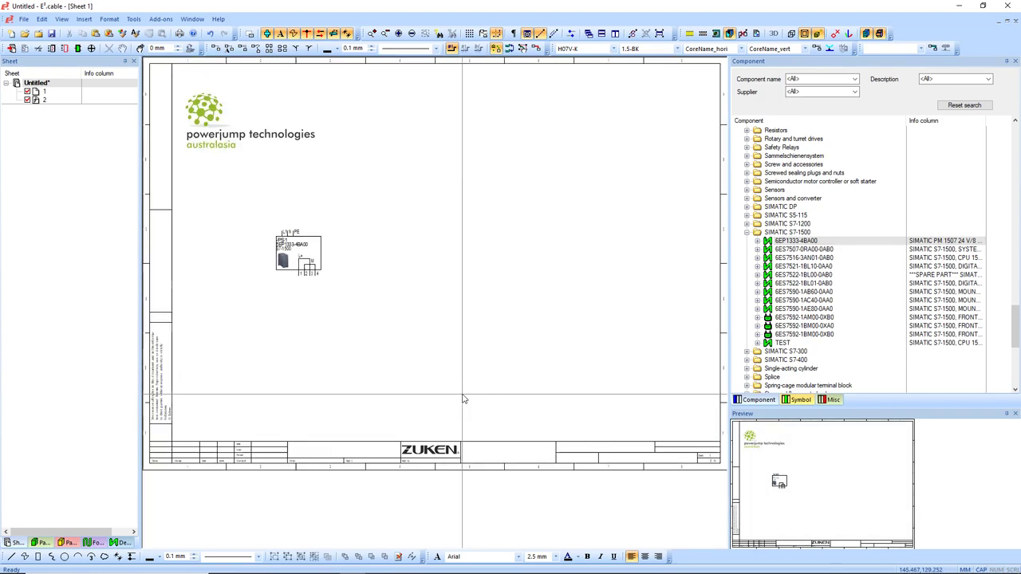
{"action": "scroll", "coordinate": [273, 239], "scroll_direction": "up", "scroll_amount": 2}
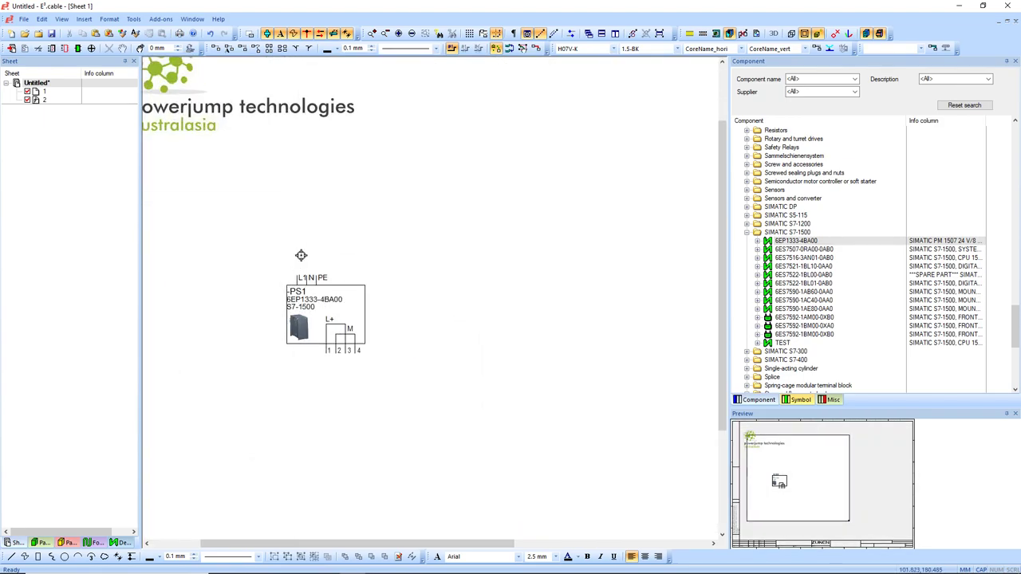
{"action": "left_click_drag", "start_coordinate": [336, 318], "coordinate": [339, 308]}
{"action": "left_click", "coordinate": [280, 373]}
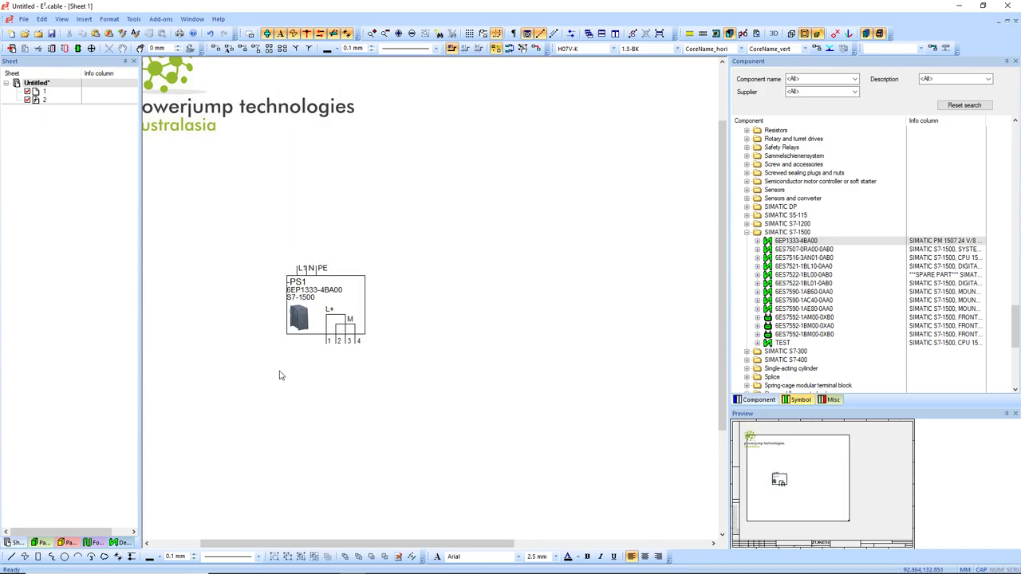
- Expand component 6EP1333-4BA00 and place its IP Schem symbol on sheet 1, to the right of the main symbol
{"action": "left_click", "coordinate": [758, 242]}
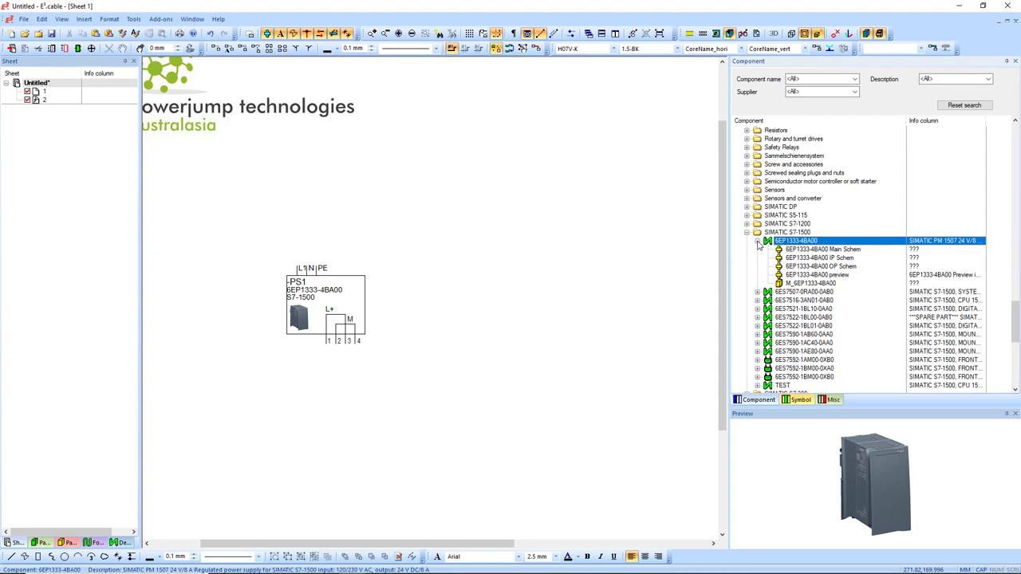
{"action": "left_click", "coordinate": [814, 259]}
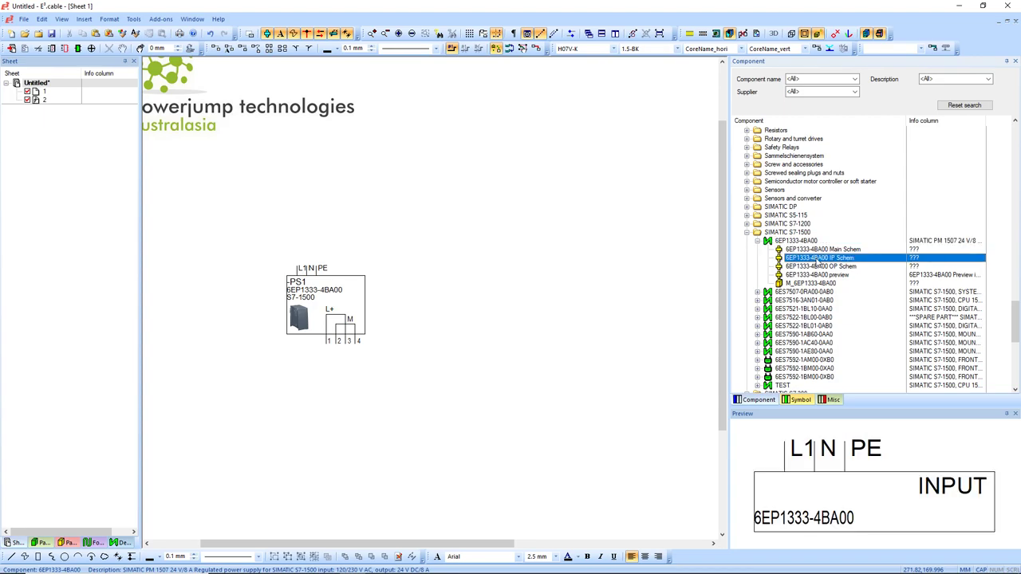
{"action": "left_click_drag", "start_coordinate": [815, 258], "coordinate": [519, 254]}
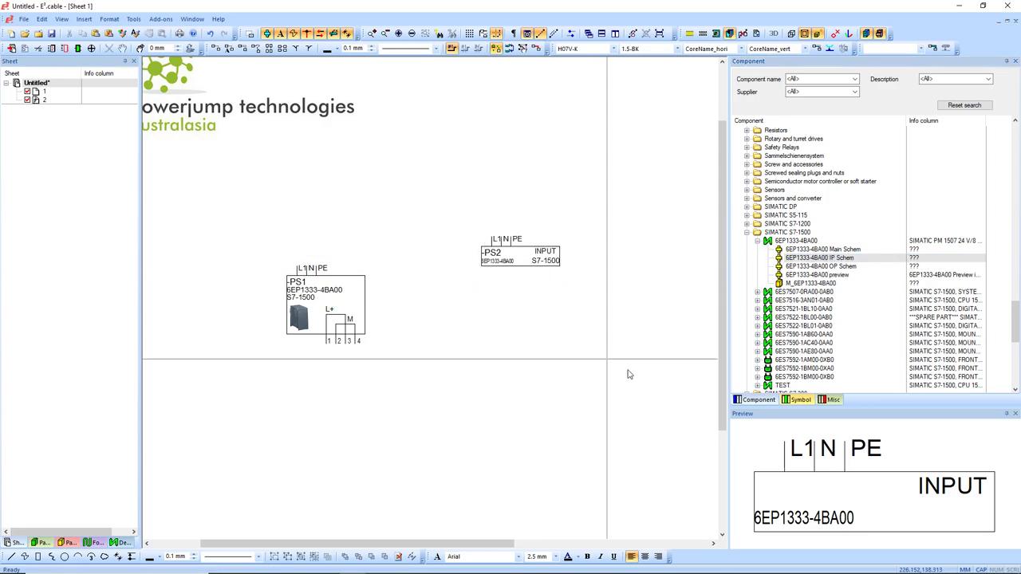
{"action": "middle_click_drag", "start_coordinate": [224, 183], "coordinate": [642, 416]}
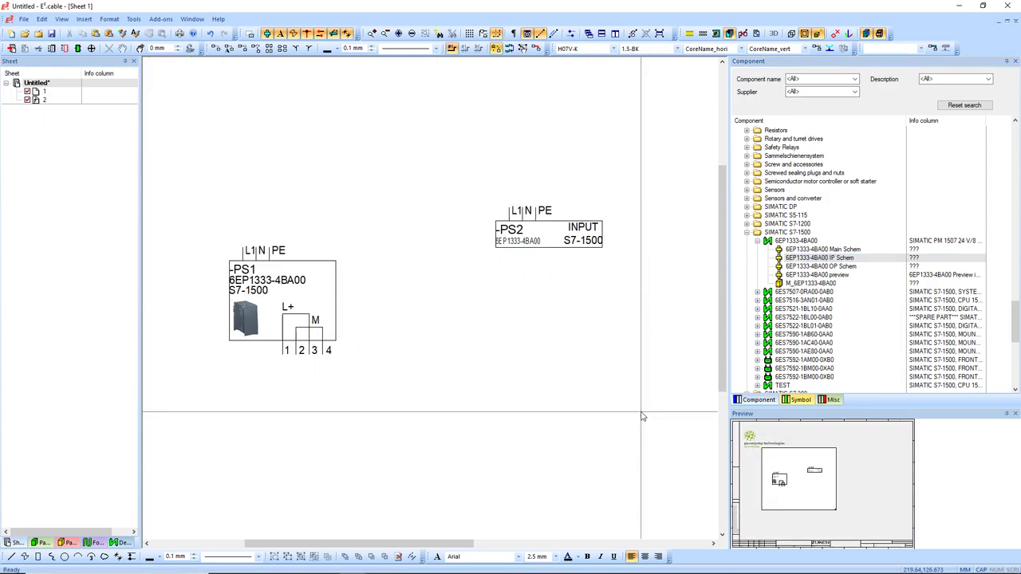
{"action": "left_click", "coordinate": [549, 232]}
{"action": "left_click", "coordinate": [364, 303]}
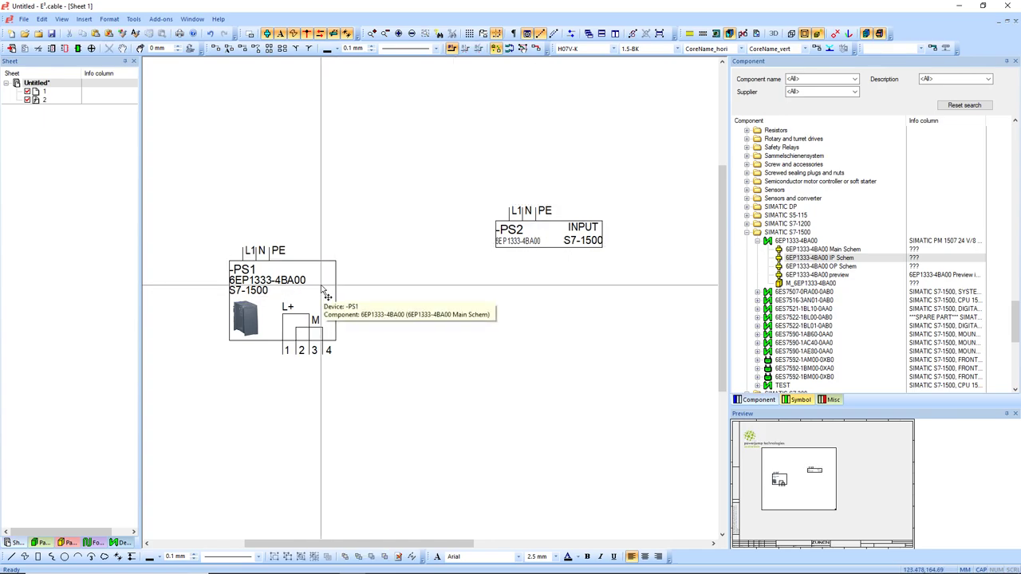
- Expand device -PS2 in the project's device list and place its output schematic symbol directly below its input symbol on sheet 1
{"action": "left_click", "coordinate": [118, 543]}
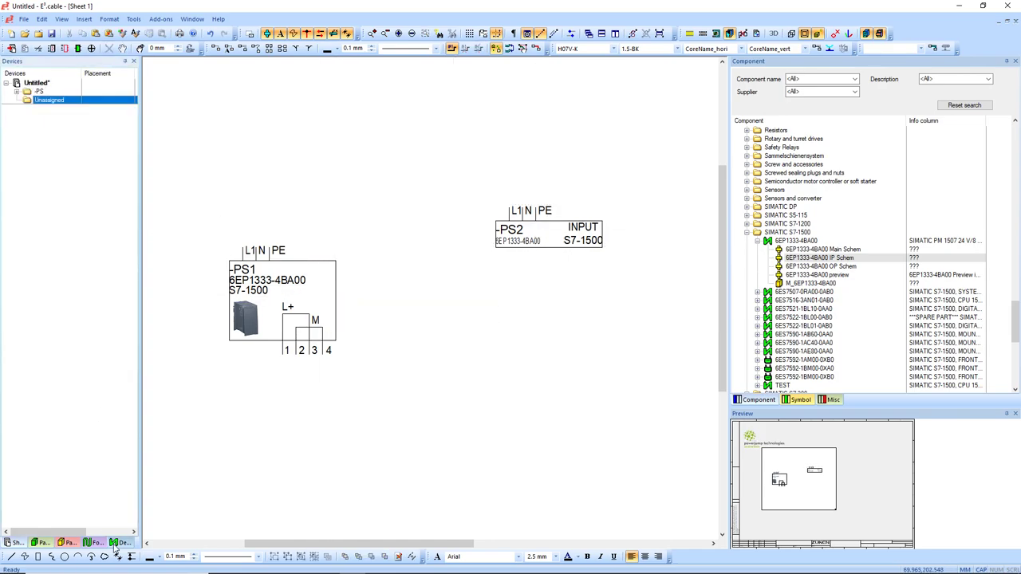
{"action": "left_click", "coordinate": [17, 92]}
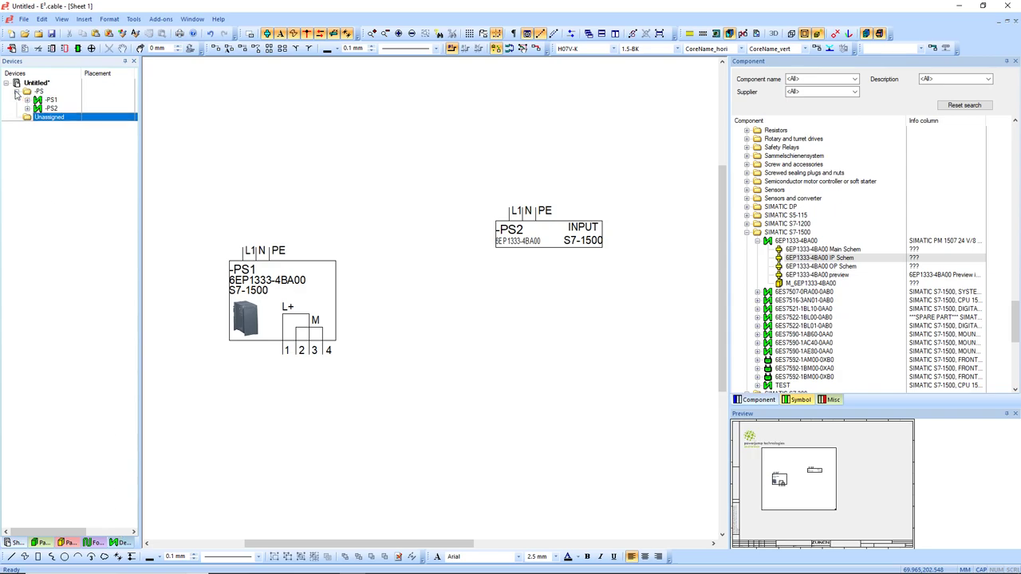
{"action": "left_click", "coordinate": [51, 100]}
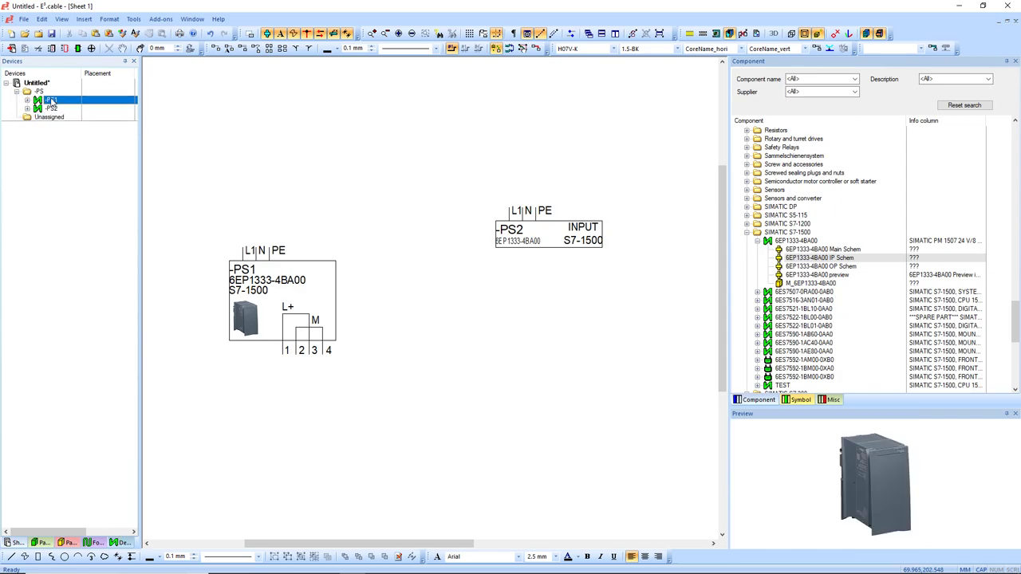
{"action": "left_click", "coordinate": [51, 108]}
{"action": "left_click", "coordinate": [29, 110]}
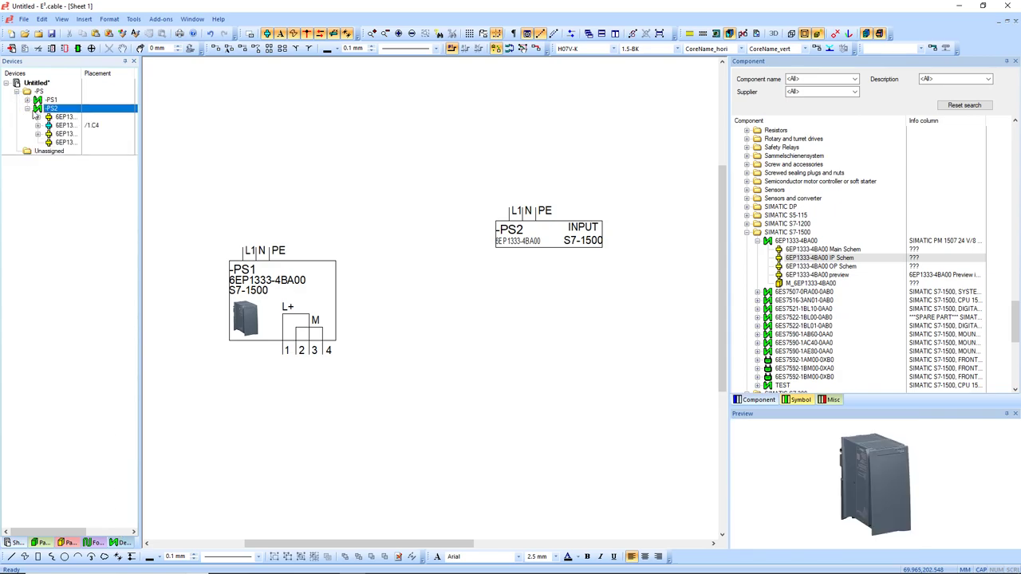
{"action": "left_click", "coordinate": [62, 134]}
{"action": "left_click_drag", "start_coordinate": [63, 134], "coordinate": [503, 287]}
{"action": "scroll", "coordinate": [478, 376], "scroll_direction": "down", "scroll_amount": 3}
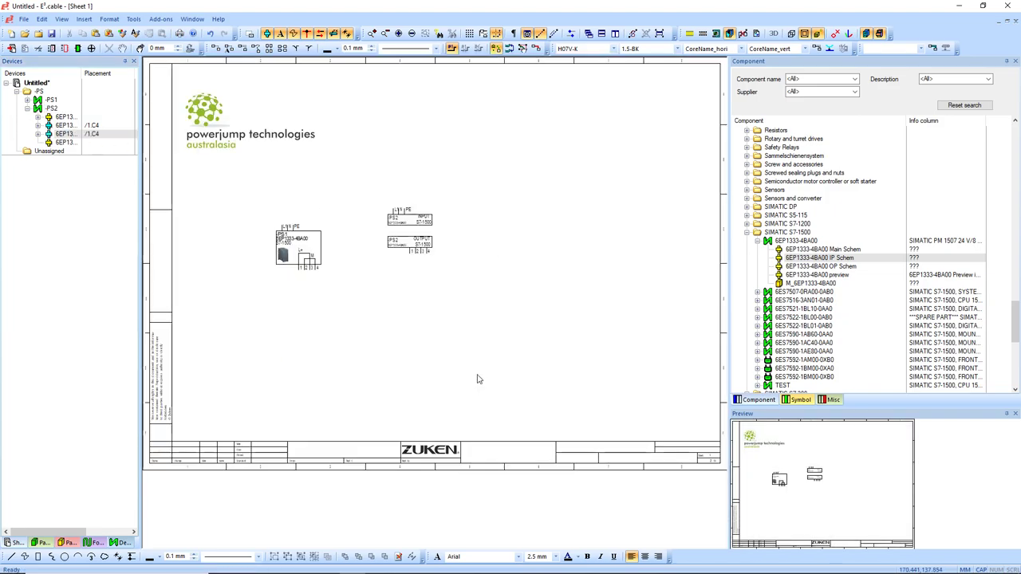
- Try placing and shifting -PS2's preview symbol beside its input and output symbols, and delete it from the sheet
{"action": "left_click_drag", "start_coordinate": [63, 143], "coordinate": [481, 255]}
{"action": "middle_click_drag", "start_coordinate": [309, 164], "coordinate": [622, 353]}
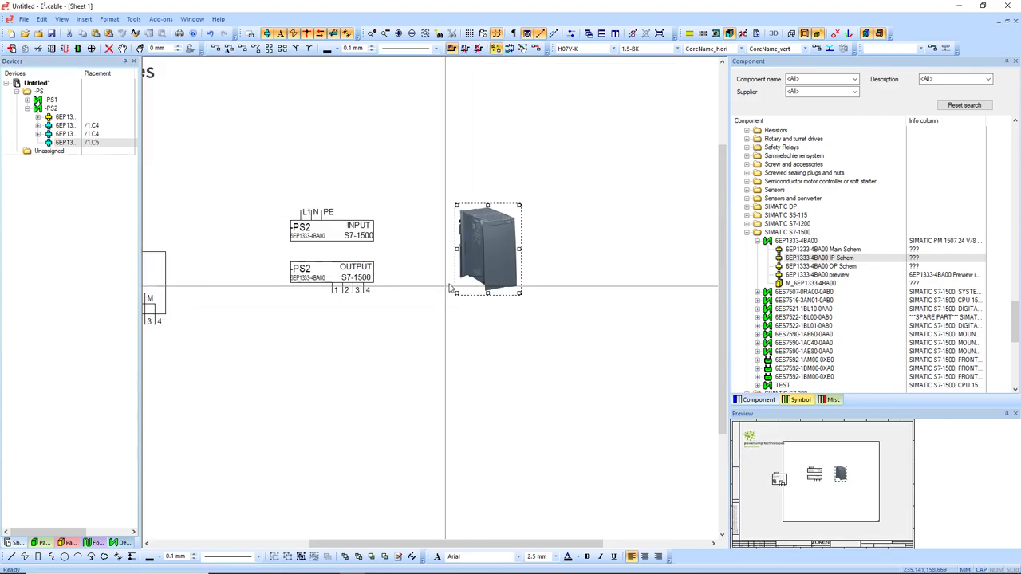
{"action": "left_click_drag", "start_coordinate": [505, 223], "coordinate": [551, 210]}
{"action": "key", "text": "ctrl+z"}
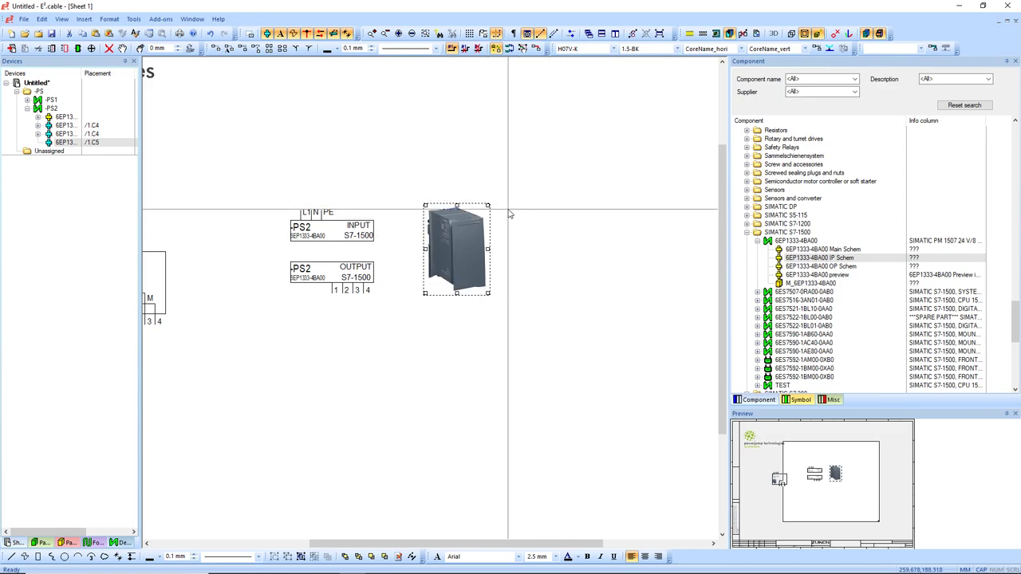
{"action": "left_click", "coordinate": [409, 187]}
{"action": "left_click", "coordinate": [455, 243]}
{"action": "key", "text": "Delete"}
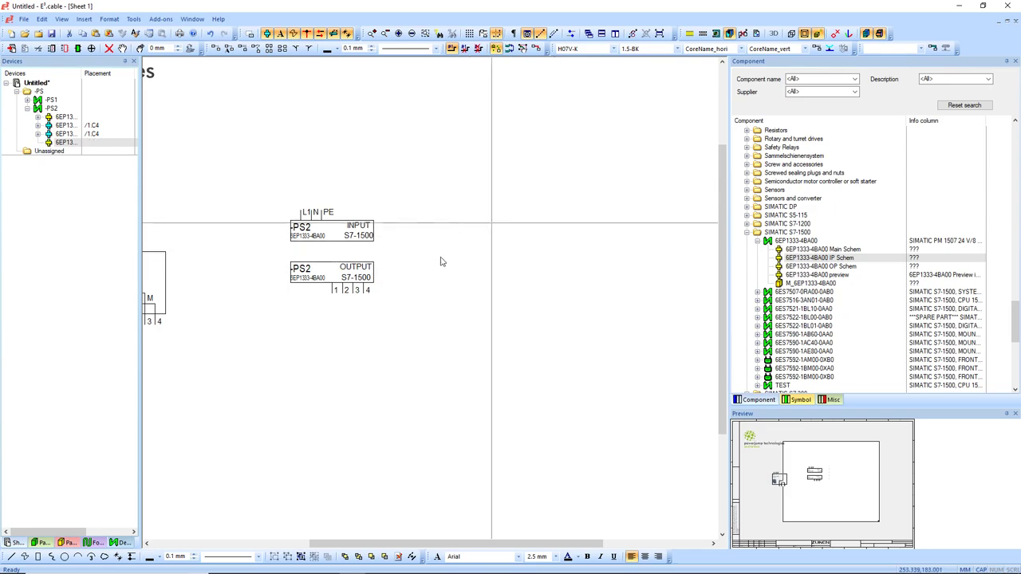
- Rename device -PS2 as A1
{"action": "middle_click_drag", "start_coordinate": [440, 257], "coordinate": [403, 216]}
{"action": "middle_click_drag", "start_coordinate": [265, 190], "coordinate": [561, 350]}
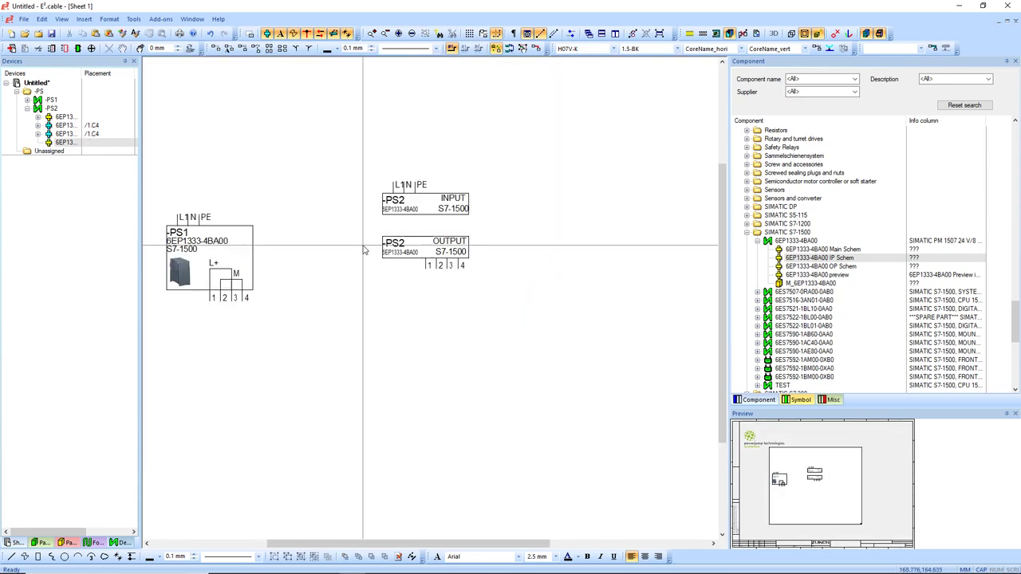
{"action": "scroll", "coordinate": [363, 246], "scroll_direction": "down", "scroll_amount": 1}
{"action": "middle_click_drag", "start_coordinate": [171, 154], "coordinate": [539, 365]}
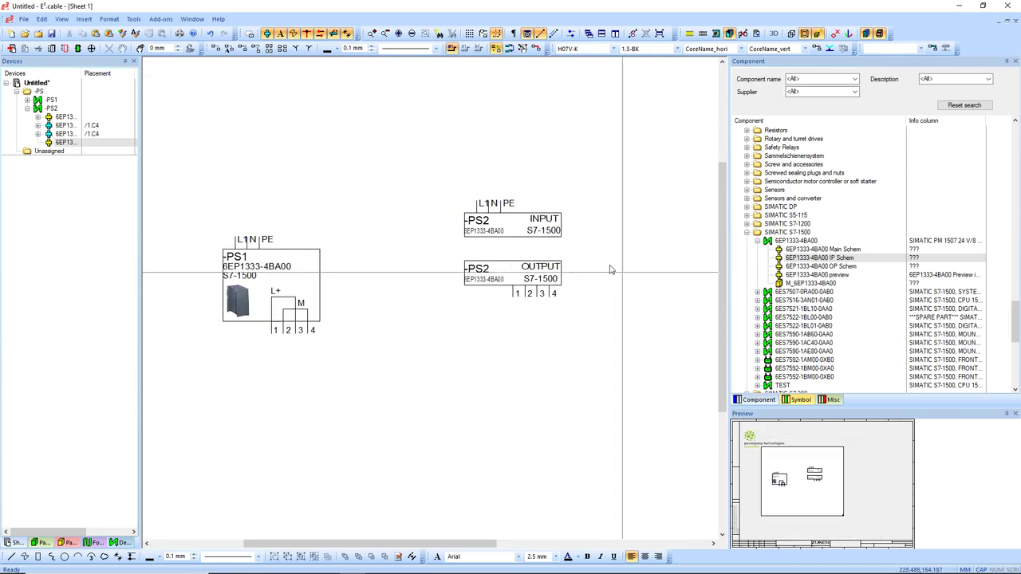
{"action": "left_click", "coordinate": [50, 108]}
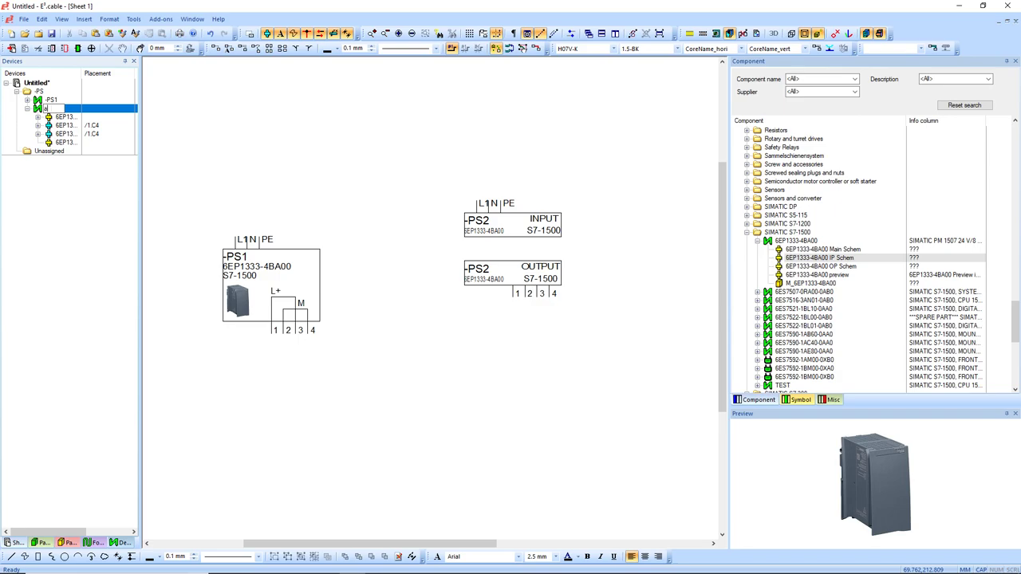
{"action": "key", "text": "Return"}
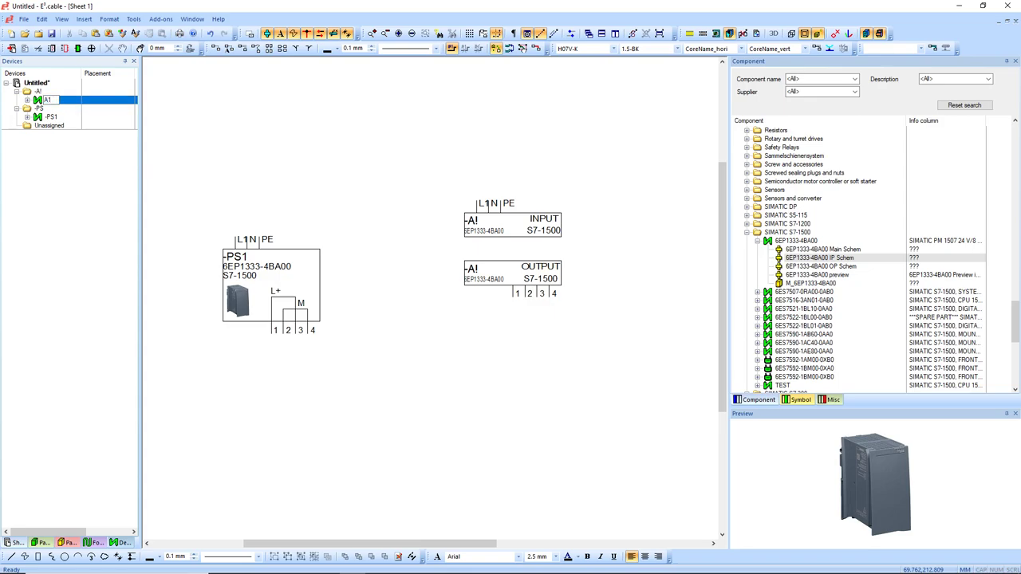
{"action": "left_click", "coordinate": [435, 253]}
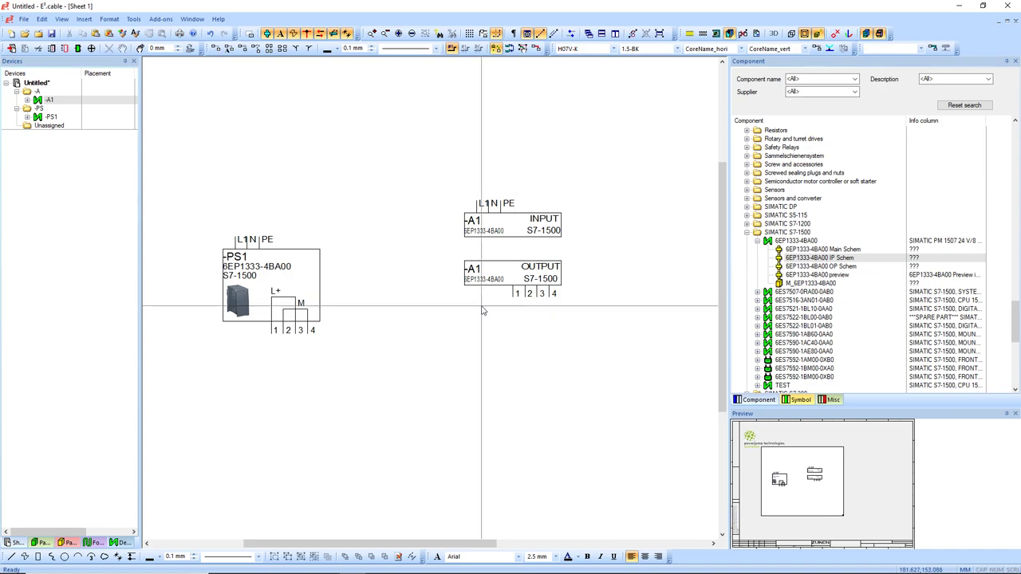
- Shift the -PS1 main symbol slightly upward on sheet 1
{"action": "middle_click_drag", "start_coordinate": [388, 155], "coordinate": [619, 323]}
{"action": "left_click_drag", "start_coordinate": [610, 319], "coordinate": [611, 319]}
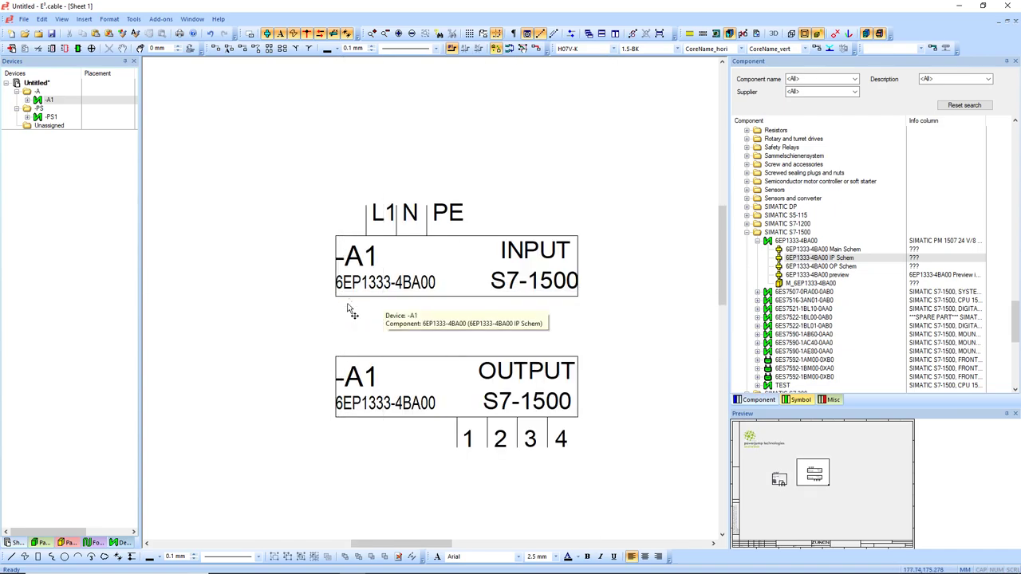
{"action": "middle_click", "coordinate": [321, 318]}
{"action": "left_click_drag", "start_coordinate": [247, 182], "coordinate": [562, 359]}
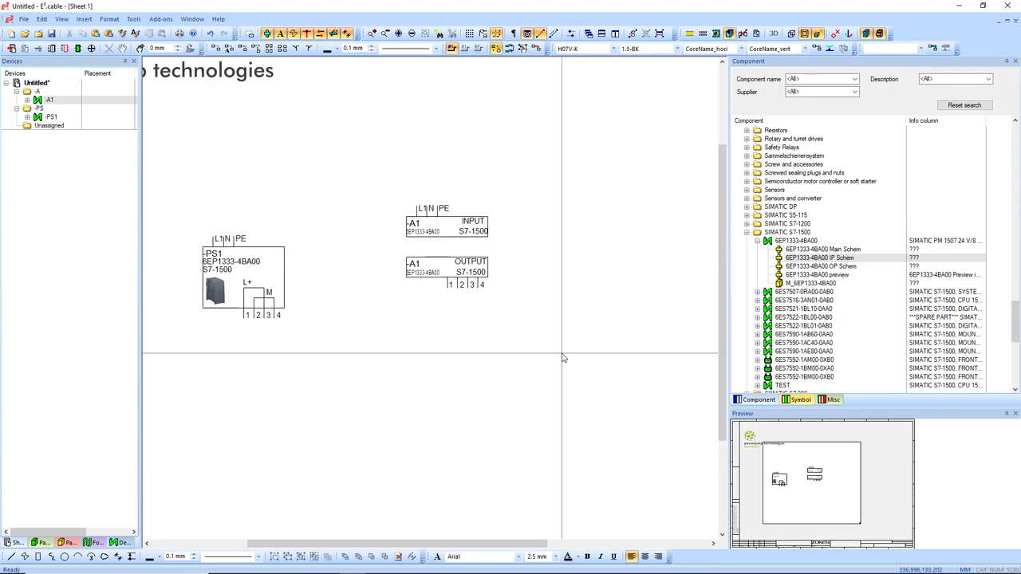
{"action": "left_click_drag", "start_coordinate": [275, 266], "coordinate": [273, 247]}
{"action": "left_click_drag", "start_coordinate": [201, 170], "coordinate": [538, 357]}
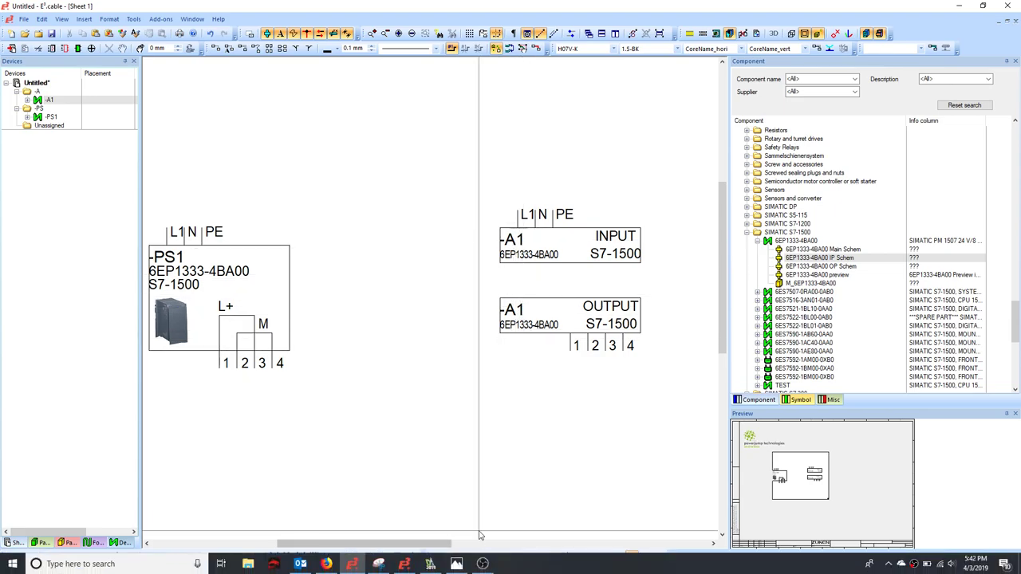
- Switch to E³.dbe, open symbol 6EP1333-4BA00 IP Schem and shift its device designation and component name texts slightly right, inside the outline
{"action": "left_click", "coordinate": [404, 564]}
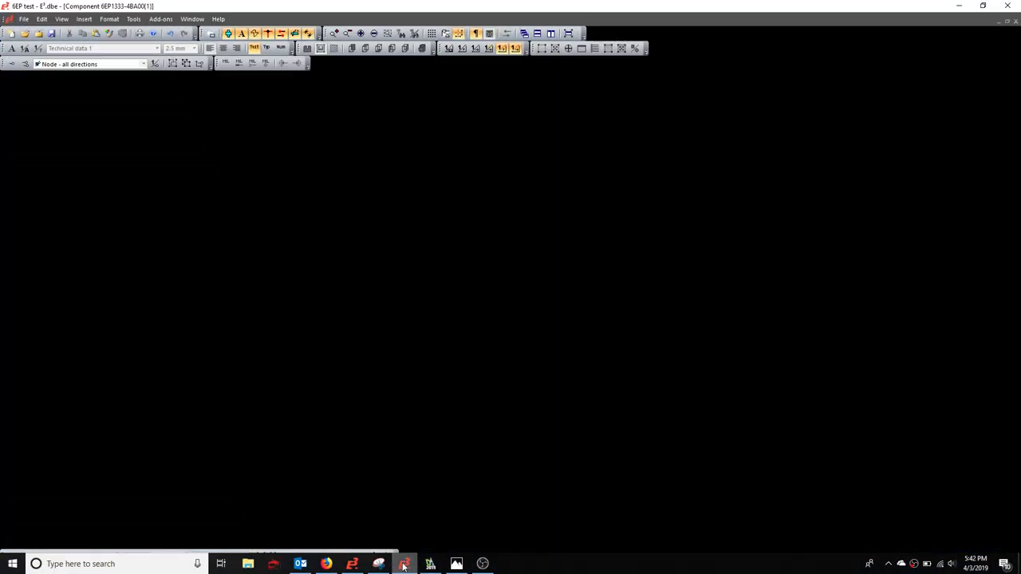
{"action": "left_click", "coordinate": [4, 115]}
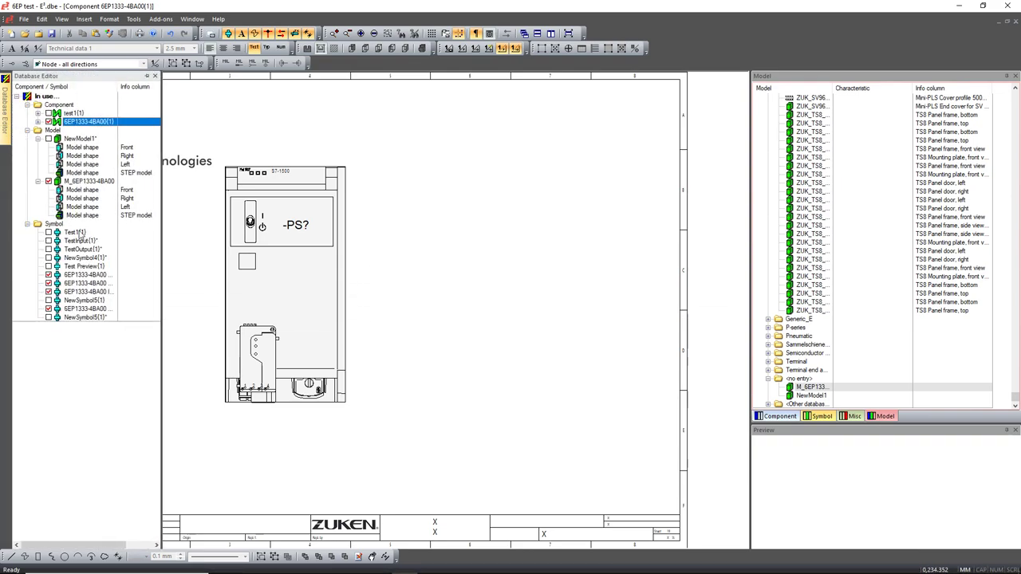
{"action": "double_click", "coordinate": [85, 293]}
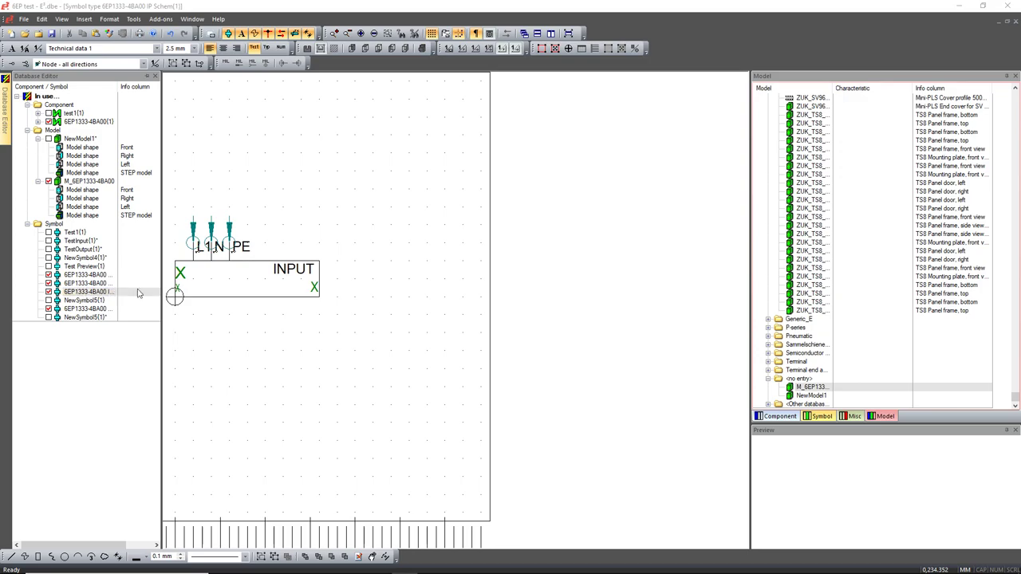
{"action": "middle_click_drag", "start_coordinate": [143, 224], "coordinate": [296, 406]}
{"action": "left_click", "coordinate": [287, 205]}
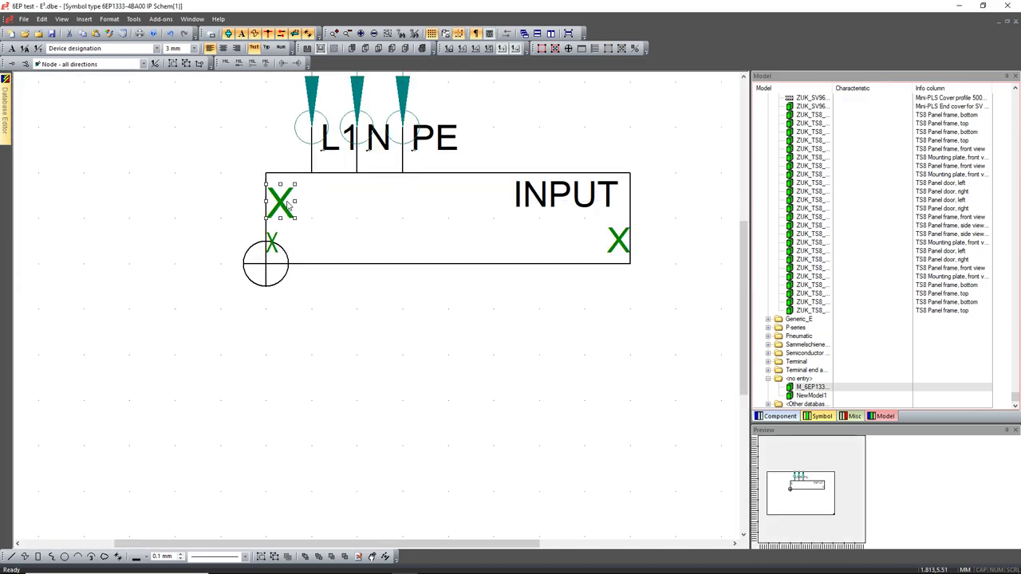
{"action": "left_click", "coordinate": [272, 242], "text": "ctrl"}
{"action": "mouse_move", "coordinate": [280, 202]}
{"action": "left_mouse_down"}
{"action": "mouse_move", "coordinate": [270, 217]}
{"action": "mouse_move", "coordinate": [282, 219]}
{"action": "left_mouse_up"}
- Save the 6EP1333-4BA00 IP Schem symbol to the database and accept updating it in the database project
{"action": "right_click", "coordinate": [222, 220]}
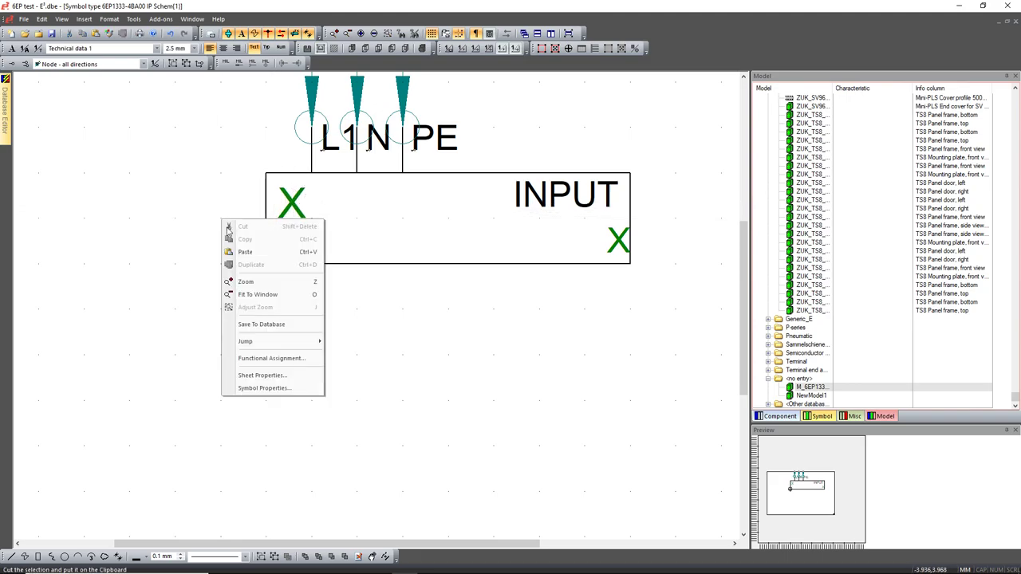
{"action": "left_click", "coordinate": [261, 325]}
{"action": "left_click", "coordinate": [539, 329]}
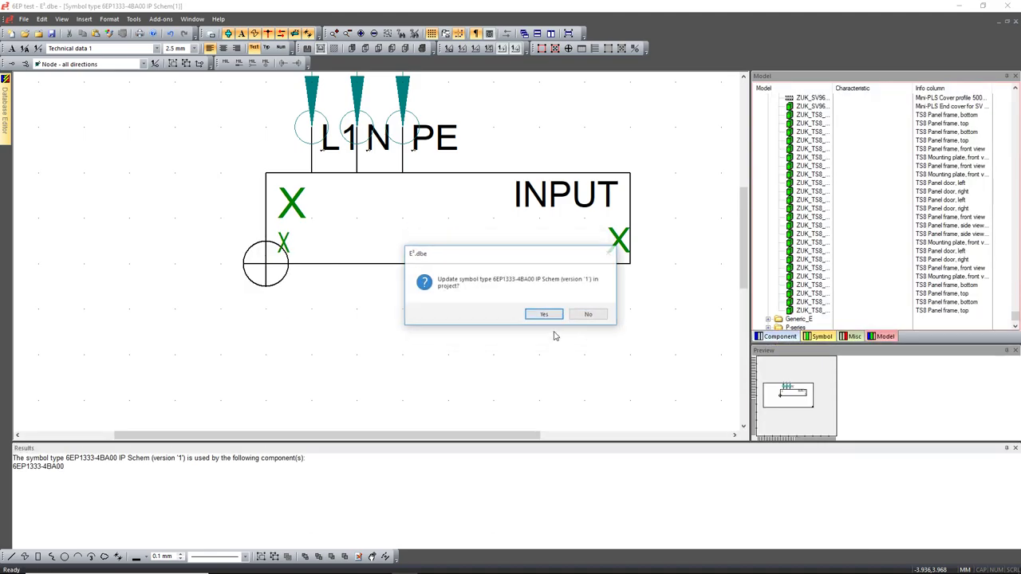
{"action": "left_click", "coordinate": [548, 315]}
- Return to the E³.cable project and update the 6EP1333-4BA00 IP Schem symbol there
{"action": "left_click", "coordinate": [962, 5]}
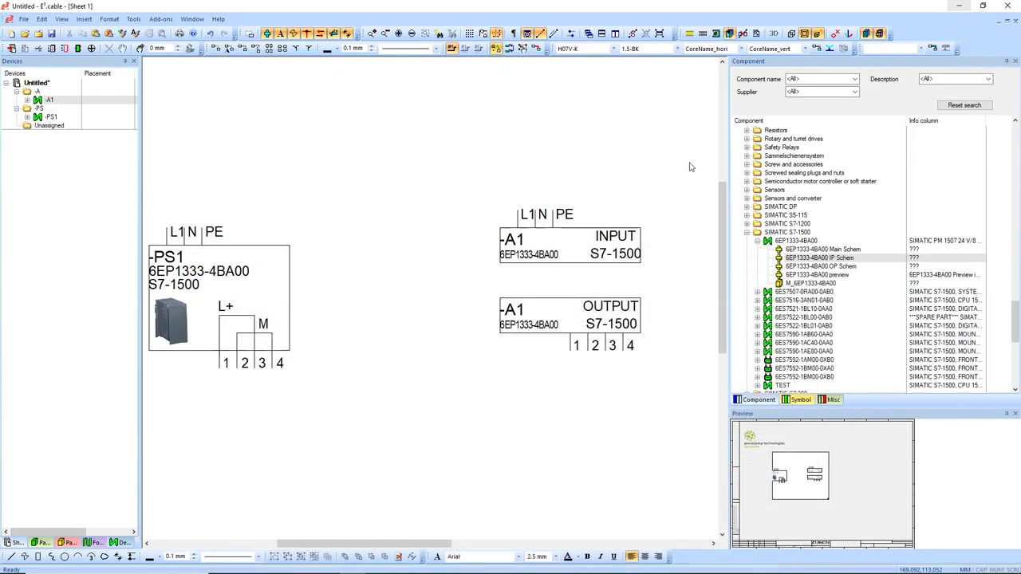
{"action": "right_click", "coordinate": [806, 258]}
{"action": "left_click", "coordinate": [837, 338]}
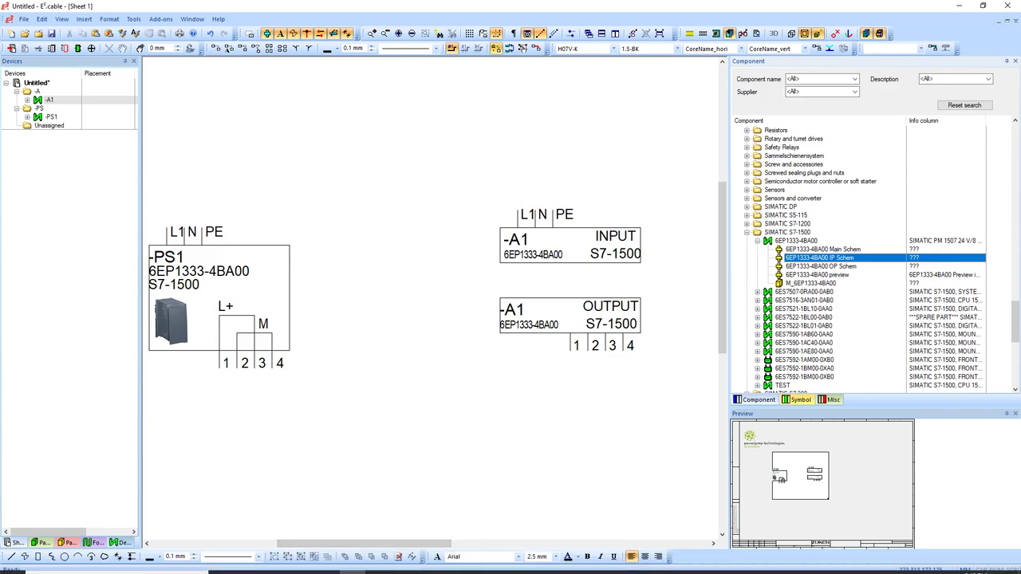
- Switch to E³.dbe, open symbol 6EP1333-4BA00 OP Schem and shift its device designation and component name texts slightly right, inside the outline
{"action": "left_click", "coordinate": [405, 563]}
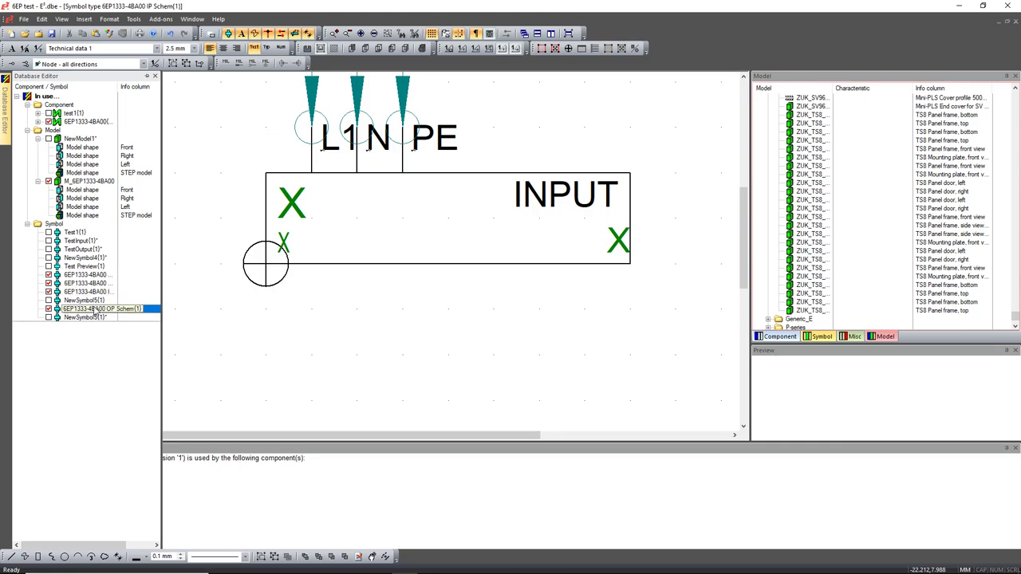
{"action": "double_click", "coordinate": [94, 309]}
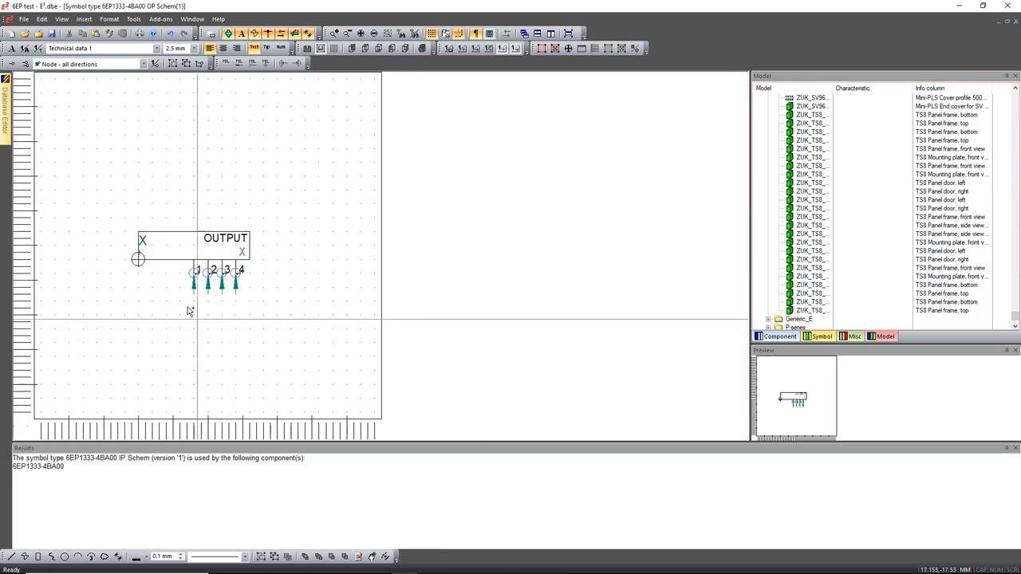
{"action": "middle_click_drag", "start_coordinate": [86, 196], "coordinate": [381, 353]}
{"action": "left_click", "coordinate": [191, 178]}
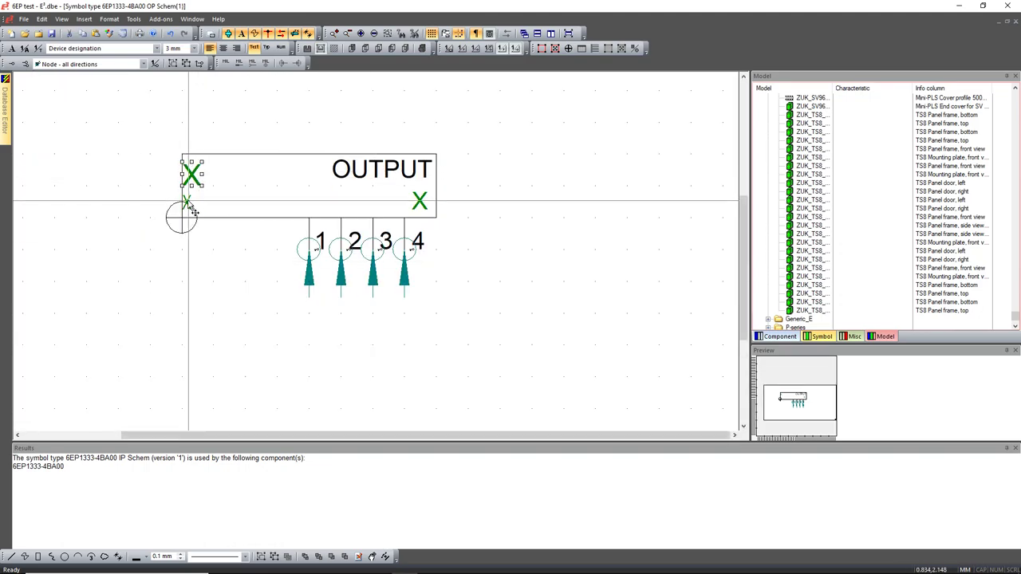
{"action": "left_click", "coordinate": [187, 203], "text": "ctrl"}
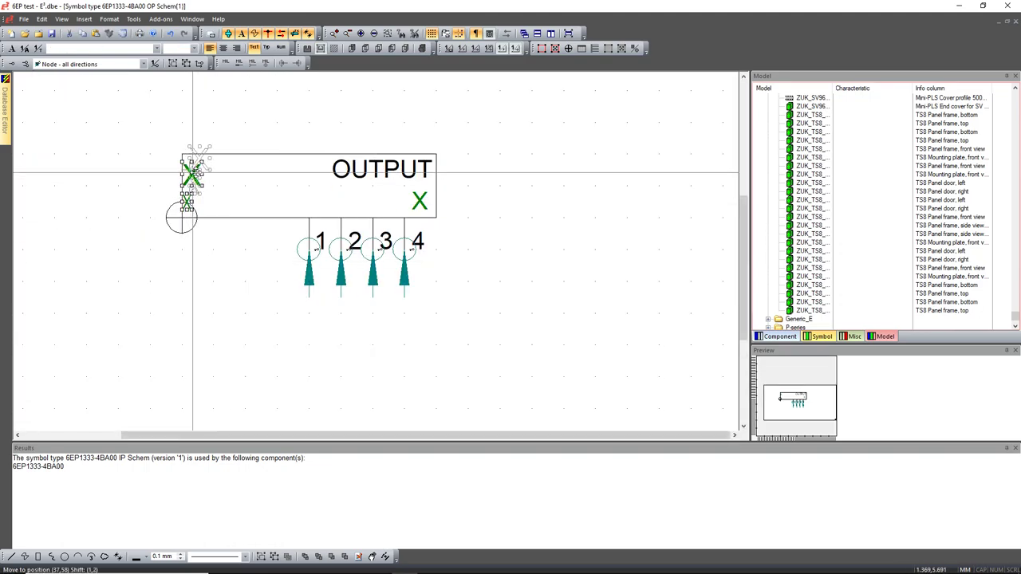
{"action": "left_click_drag", "start_coordinate": [193, 172], "coordinate": [188, 189]}
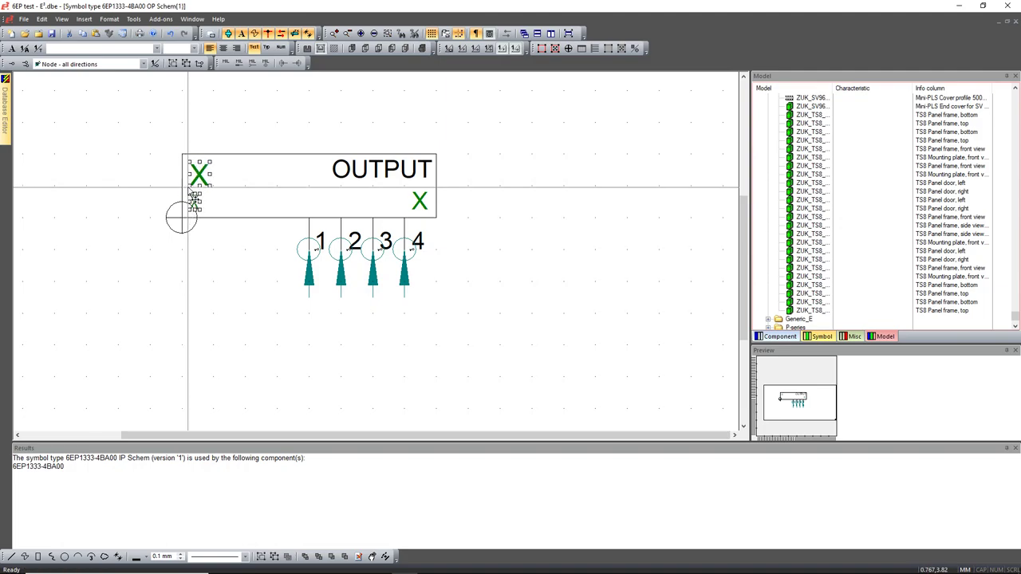
- Save the 6EP1333-4BA00 OP Schem symbol to the database and accept updating it in the database project
{"action": "right_click", "coordinate": [248, 280]}
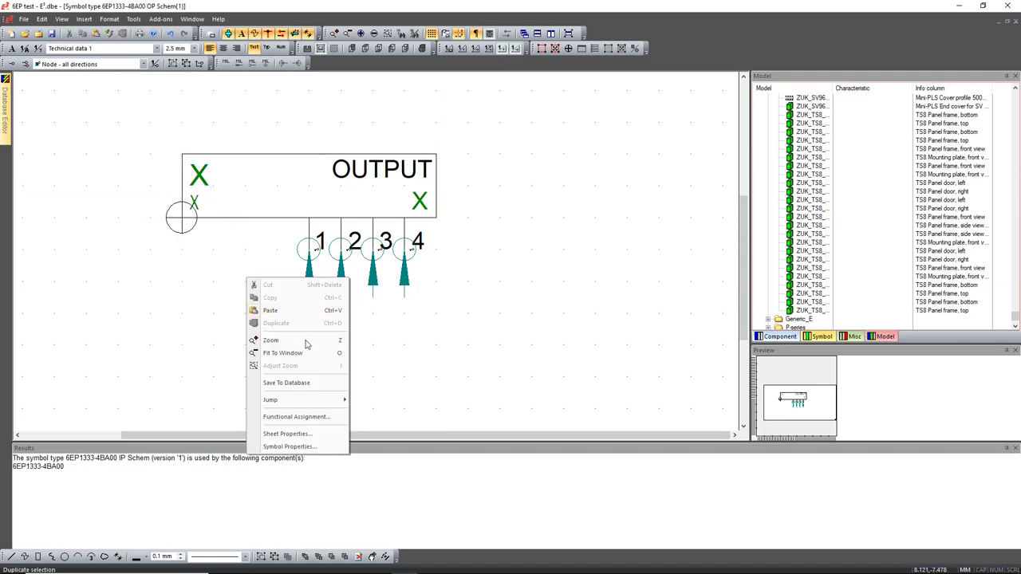
{"action": "left_click", "coordinate": [315, 384]}
{"action": "left_click", "coordinate": [536, 331]}
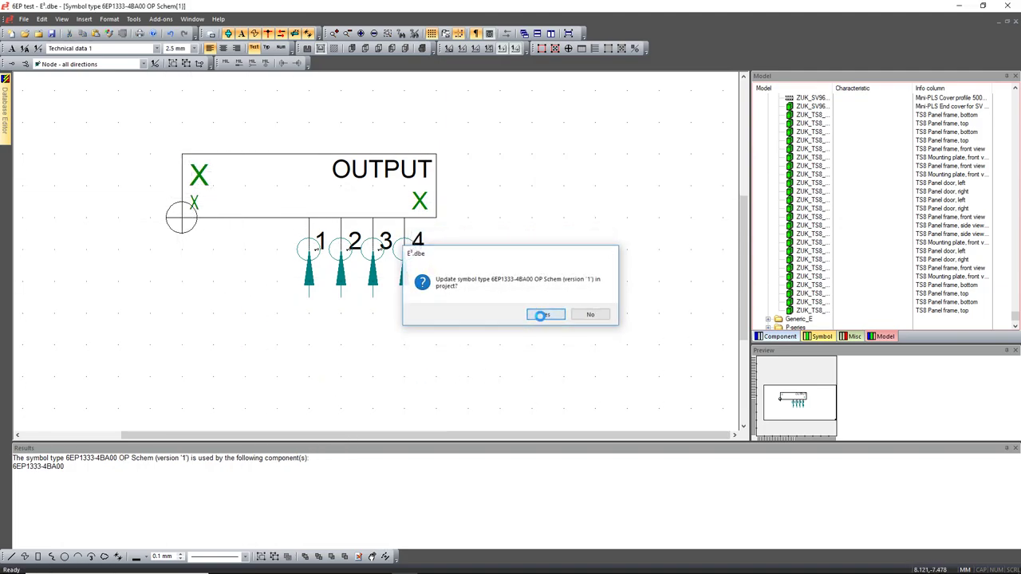
{"action": "left_click", "coordinate": [539, 315]}
- Return to the E³.cable project and update the 6EP1333-4BA00 OP Schem symbol there
{"action": "left_click", "coordinate": [958, 5]}
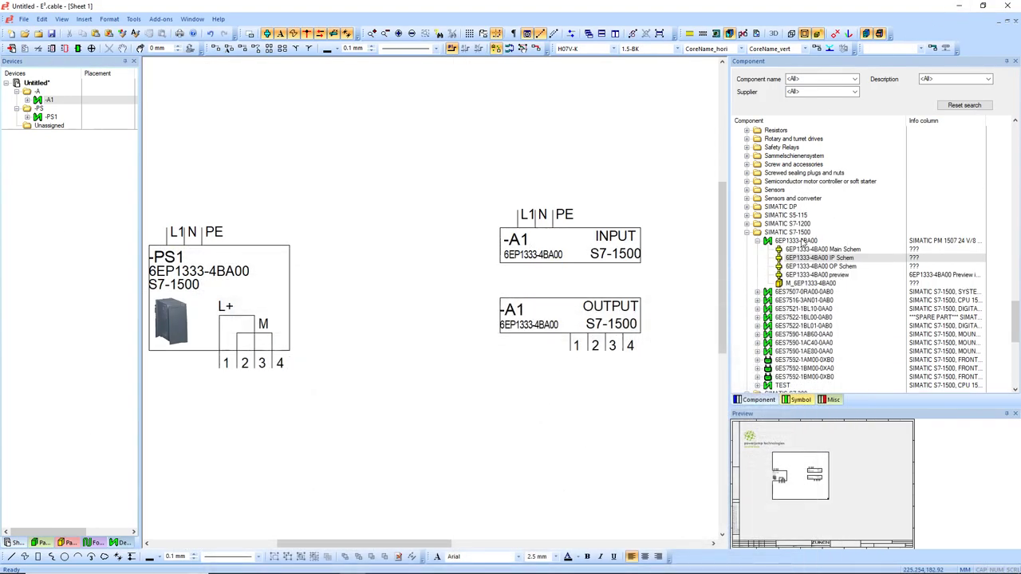
{"action": "right_click", "coordinate": [821, 271]}
{"action": "left_click", "coordinate": [838, 346]}
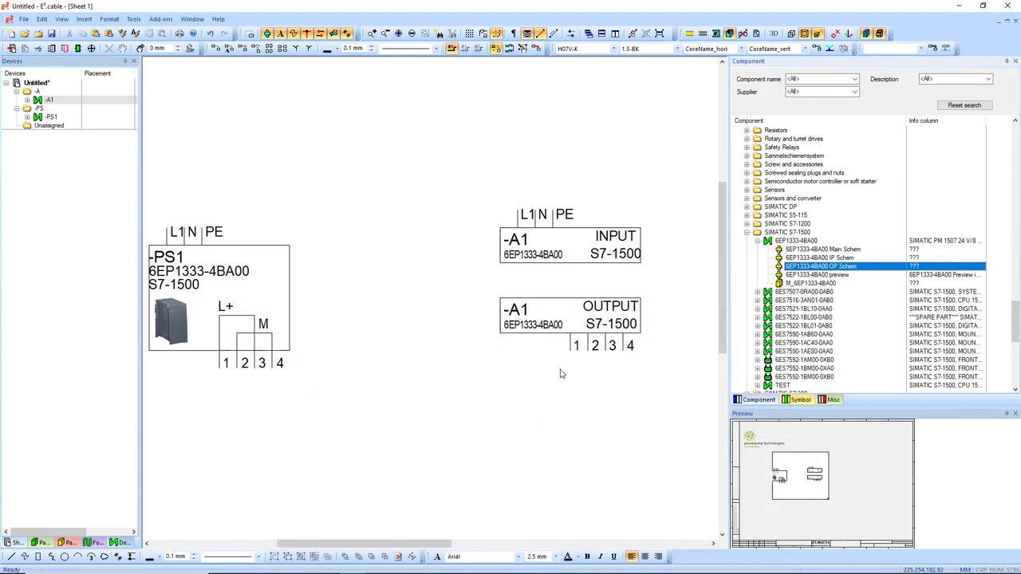
- Move the -PS1 main symbol slightly up and left, aligning its upper edge with the -A1 input symbol
{"action": "scroll", "coordinate": [463, 344], "scroll_direction": "down", "scroll_amount": 2}
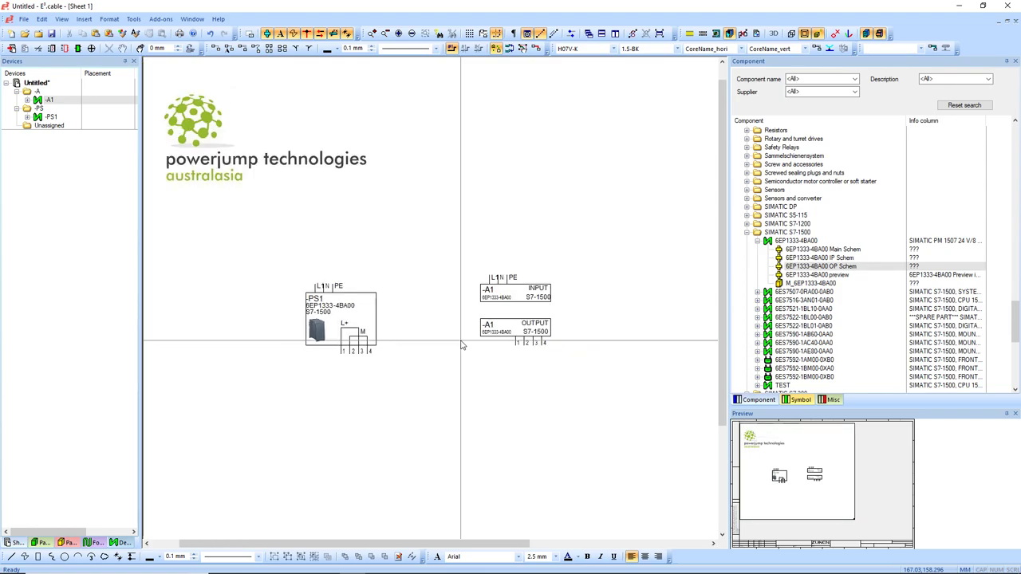
{"action": "left_click", "coordinate": [352, 309]}
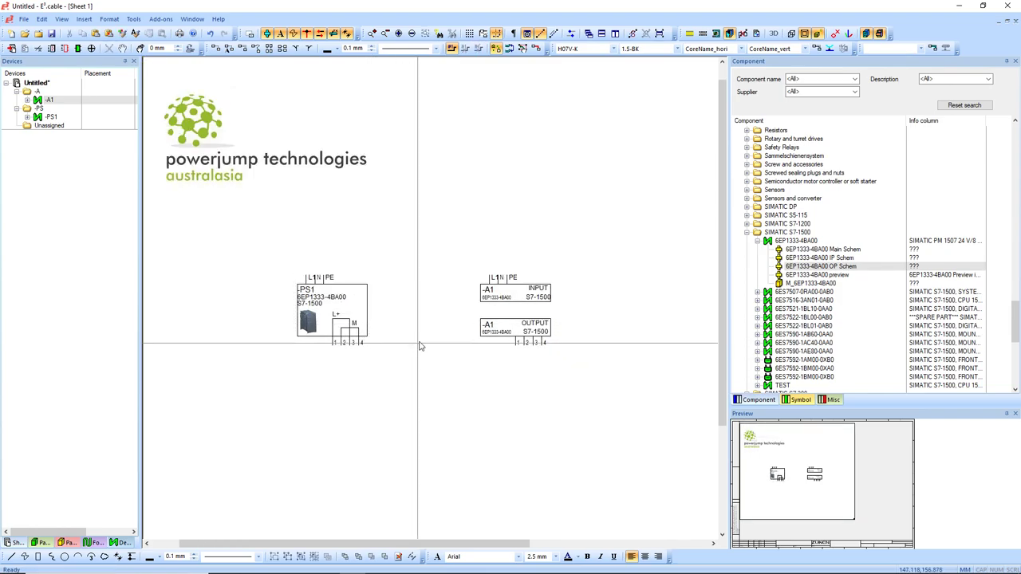
- Place the -PS1 device's 6EP1333-4BA00 IP Schem symbol on the sheet, beside the -PS1 main symbol
{"action": "left_click", "coordinate": [339, 300]}
{"action": "left_click", "coordinate": [27, 100]}
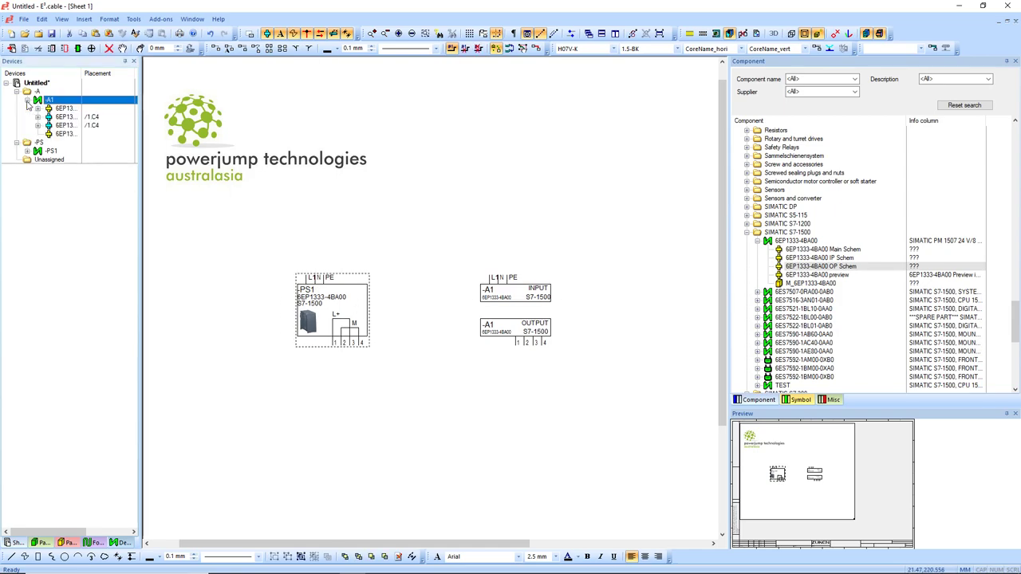
{"action": "left_click", "coordinate": [27, 151]}
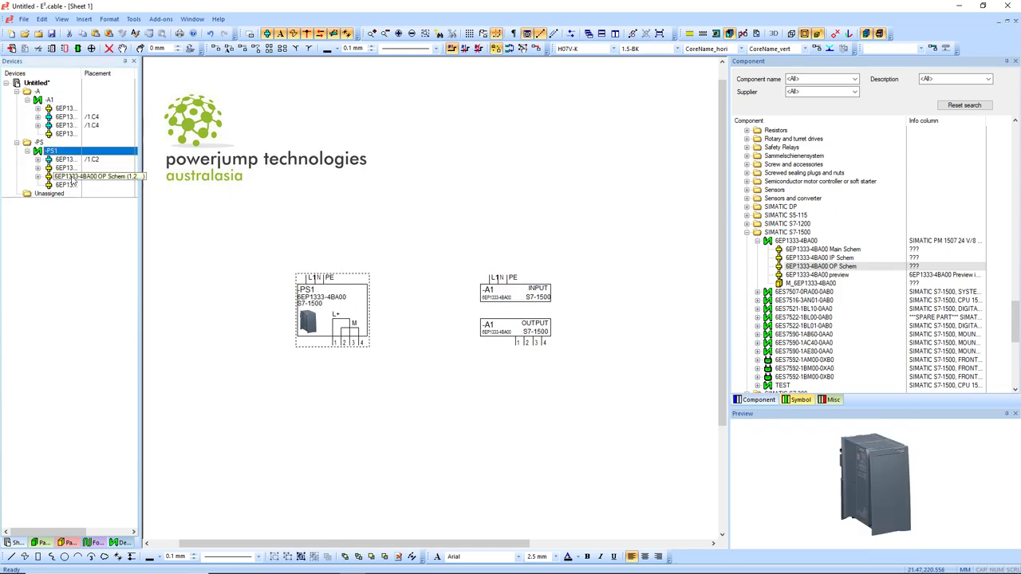
{"action": "left_click_drag", "start_coordinate": [70, 169], "coordinate": [174, 308]}
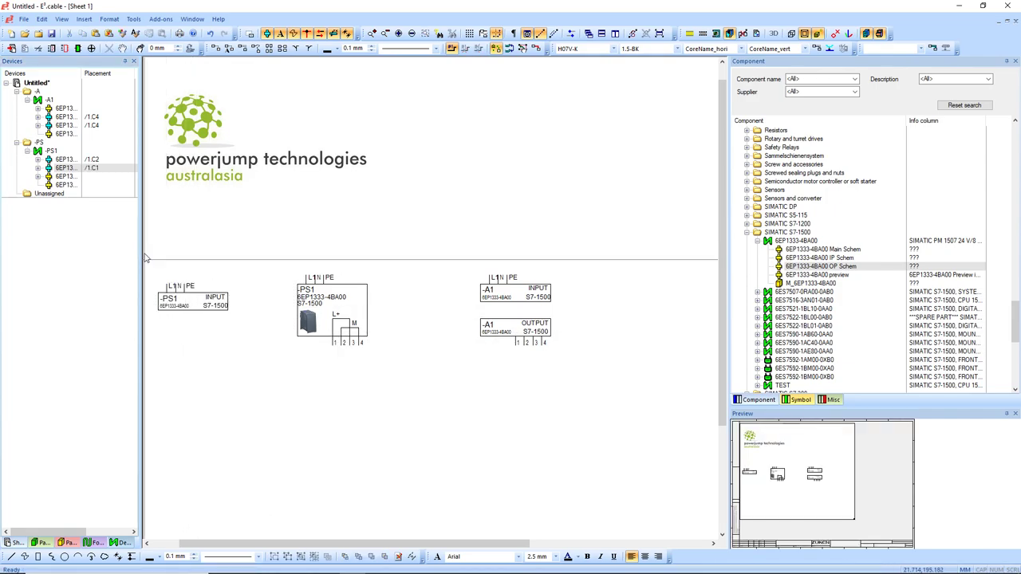
- Draw a connection from L1 of the -PS1 main symbol over to L1 of the -A1 input symbol
{"action": "middle_click_drag", "start_coordinate": [148, 240], "coordinate": [484, 448]}
{"action": "left_click_drag", "start_coordinate": [488, 453], "coordinate": [488, 453]}
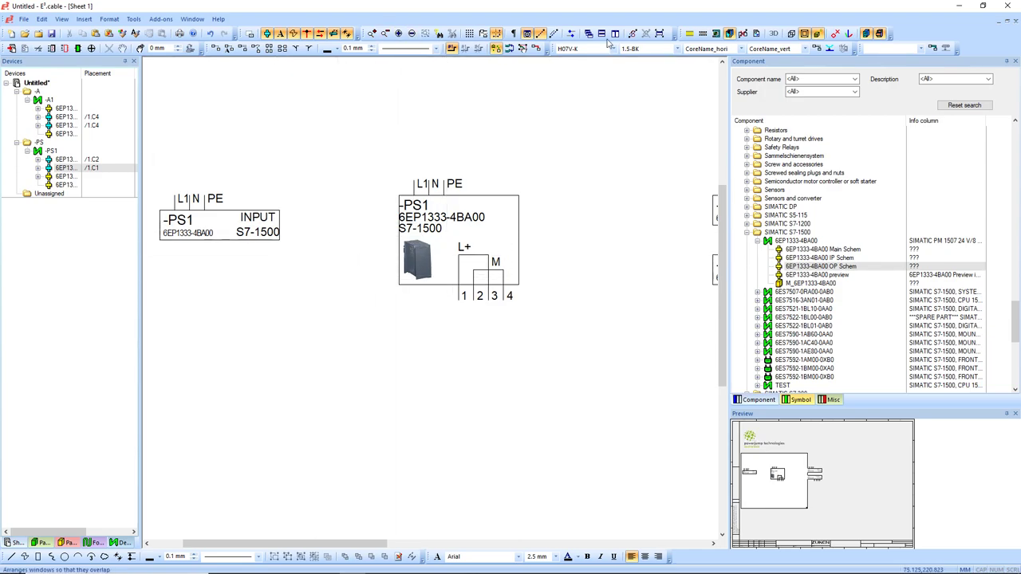
{"action": "left_click", "coordinate": [829, 50]}
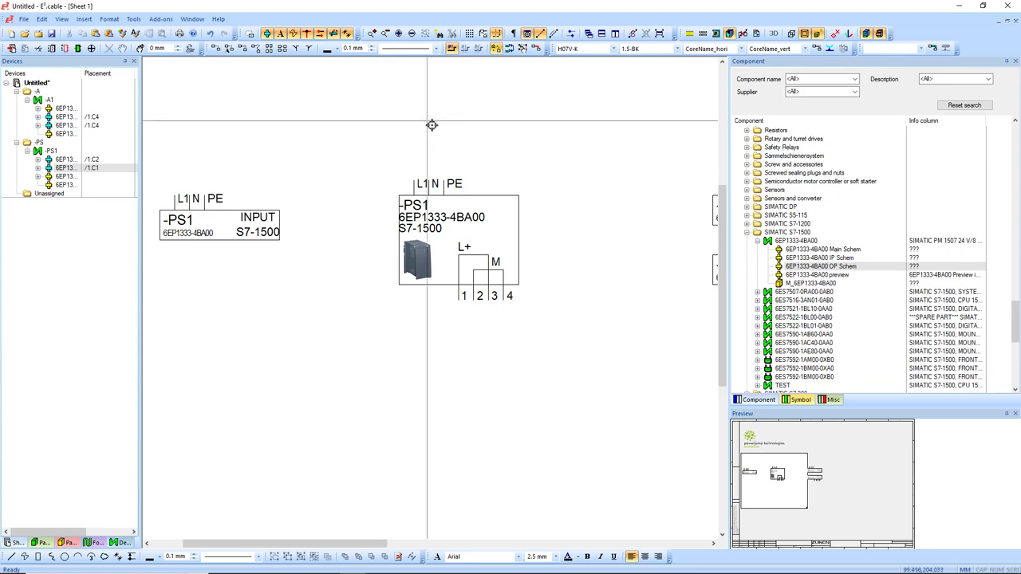
{"action": "left_click", "coordinate": [417, 176]}
{"action": "scroll", "coordinate": [431, 132], "scroll_direction": "right", "scroll_amount": 2, "text": "shift"}
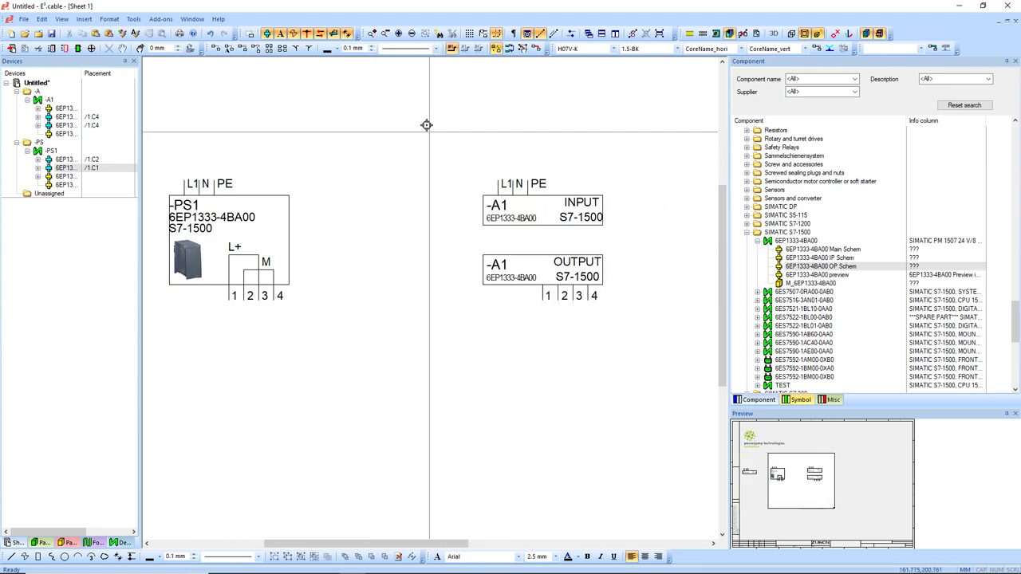
{"action": "left_click", "coordinate": [497, 182]}
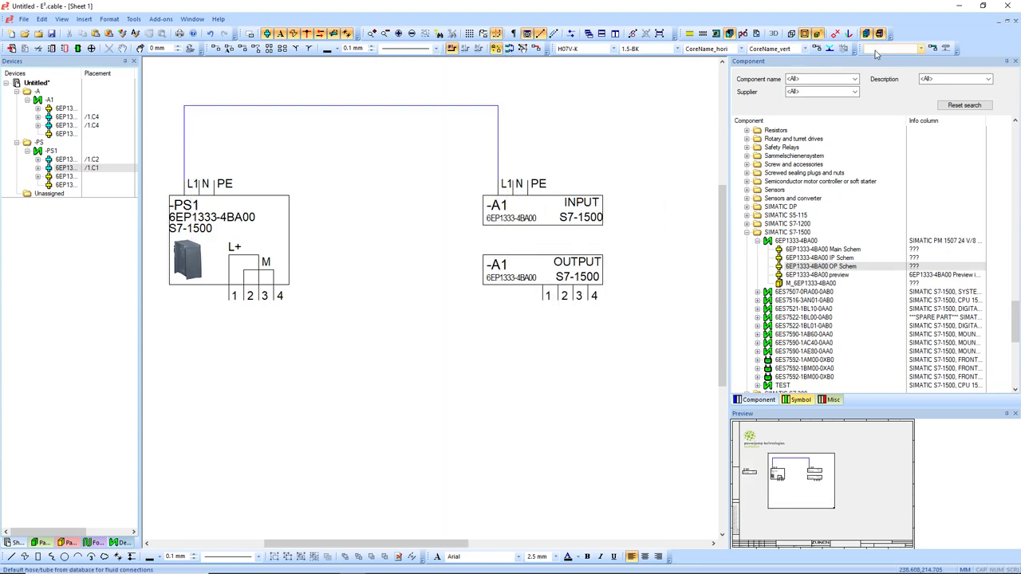
- Insert an H07V-K 1.5-BK wire into the L1 connection between -PS1 and -A1
{"action": "left_click", "coordinate": [819, 50]}
{"action": "left_click", "coordinate": [389, 106]}
{"action": "scroll", "coordinate": [383, 190], "scroll_direction": "down", "scroll_amount": 1}
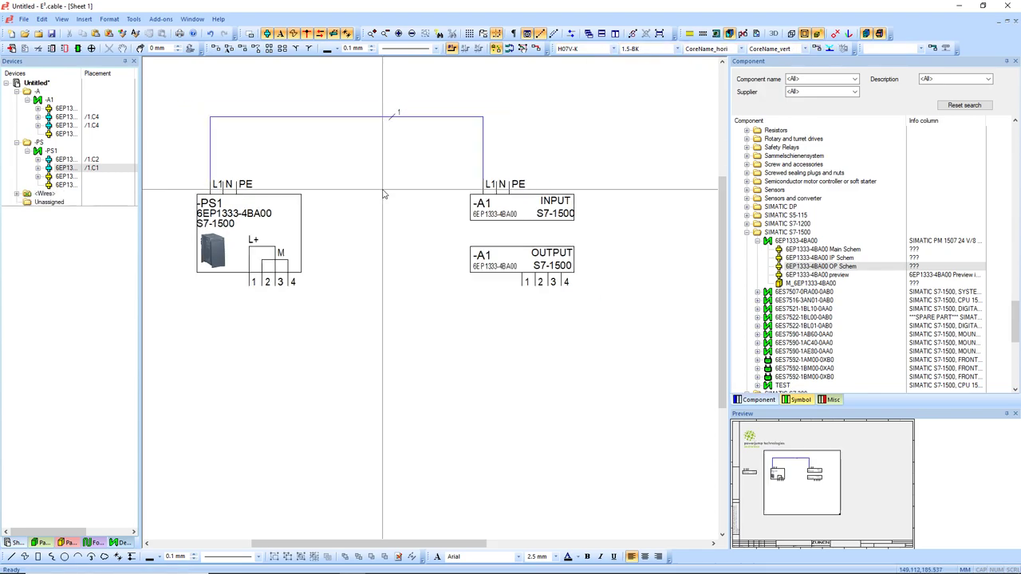
- Draw a connection from L1 of the -PS1 input symbol and try to insert a default wire into it
{"action": "scroll", "coordinate": [383, 194], "scroll_direction": "down", "scroll_amount": 2}
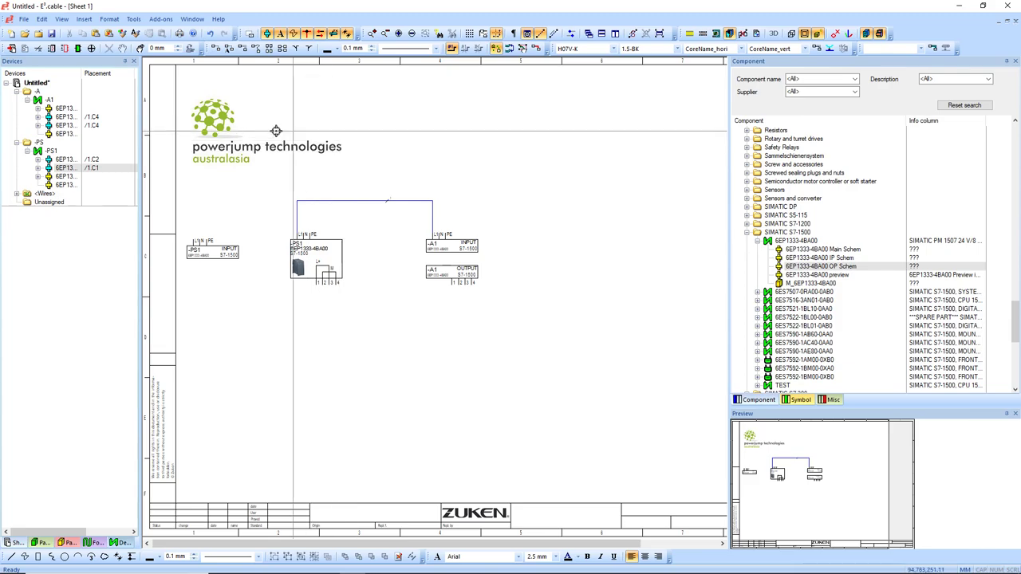
{"action": "left_click", "coordinate": [192, 241]}
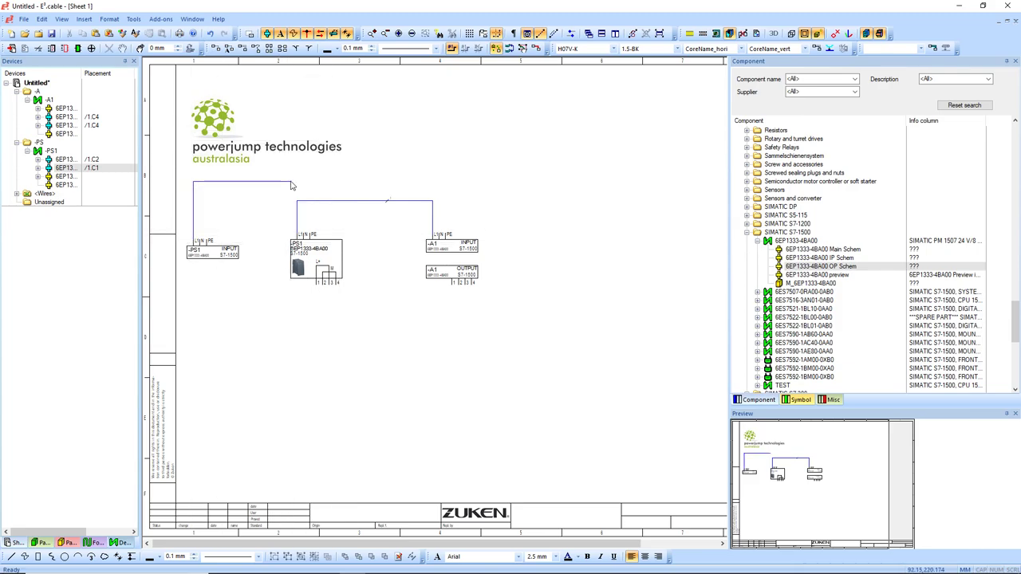
{"action": "key", "text": "z"}
{"action": "left_click_drag", "start_coordinate": [157, 150], "coordinate": [437, 336]}
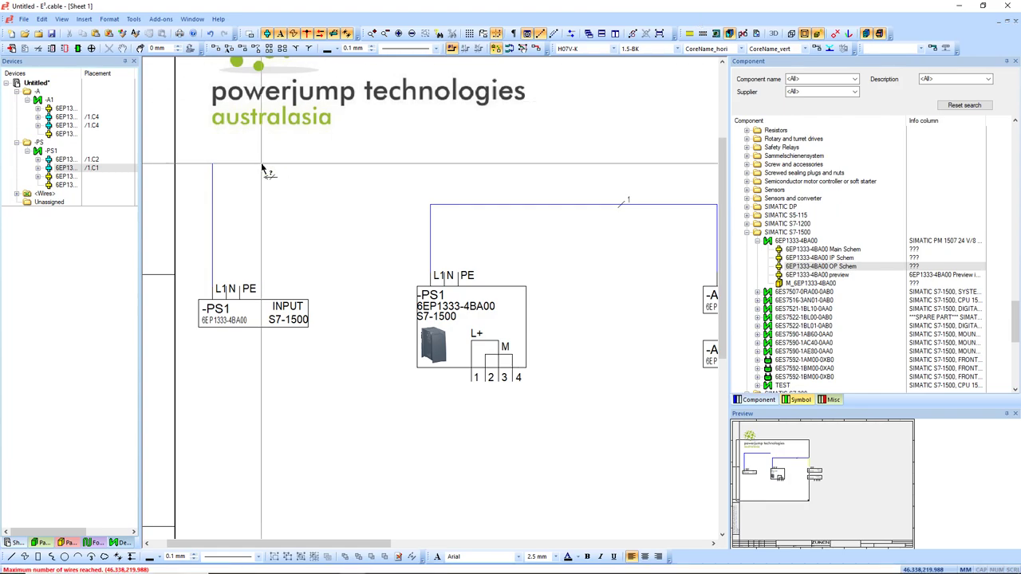
{"action": "left_click", "coordinate": [433, 281]}
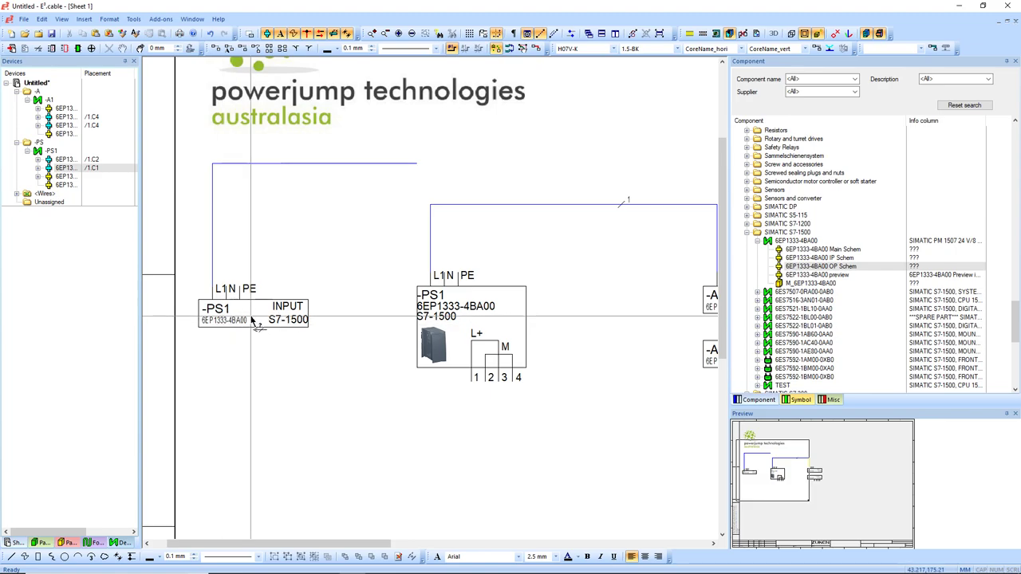
{"action": "left_click", "coordinate": [213, 216]}
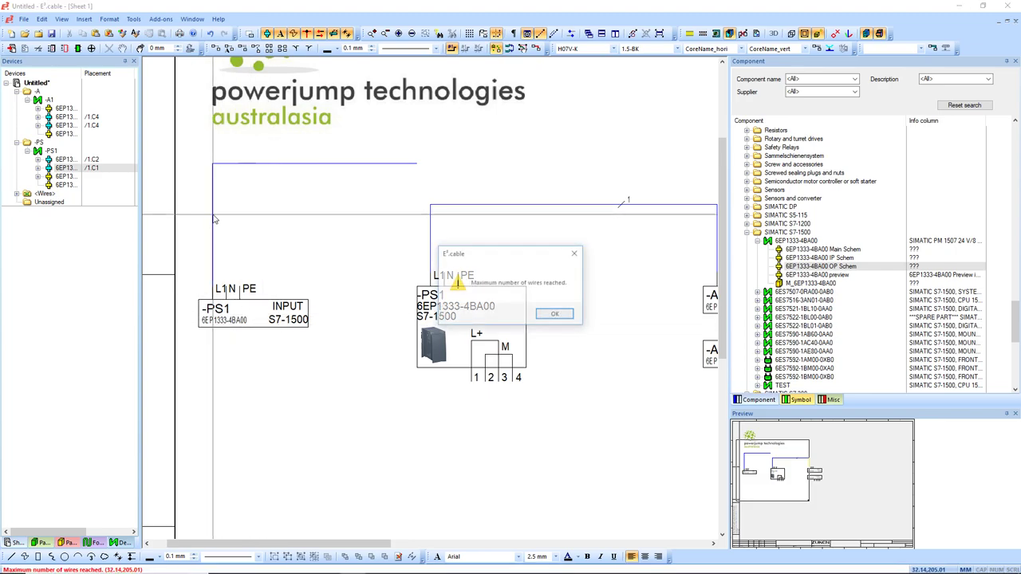
- Delete the -PS1 input symbol together with its open L1 connection
{"action": "left_click", "coordinate": [575, 254]}
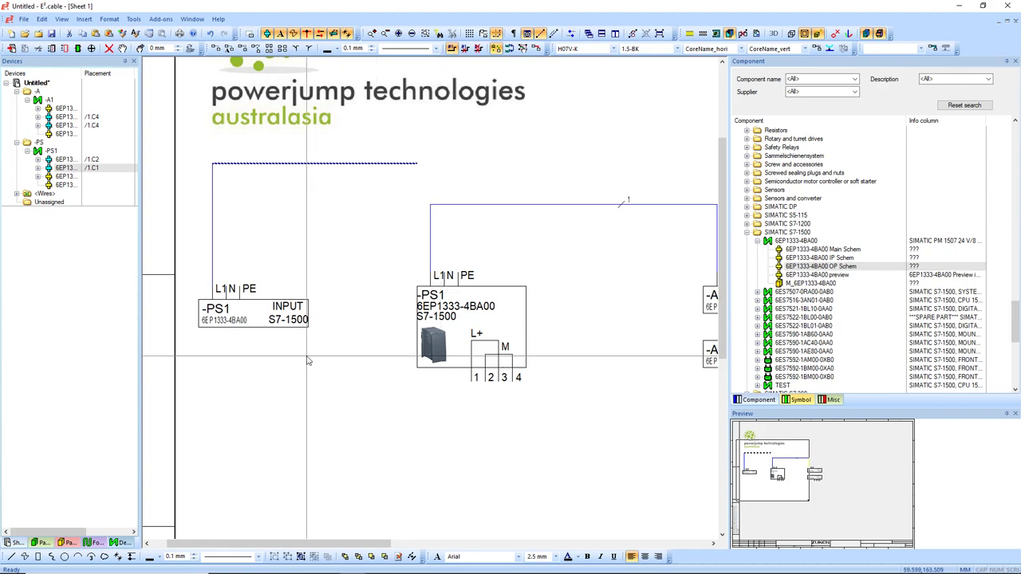
{"action": "key", "text": "Delete"}
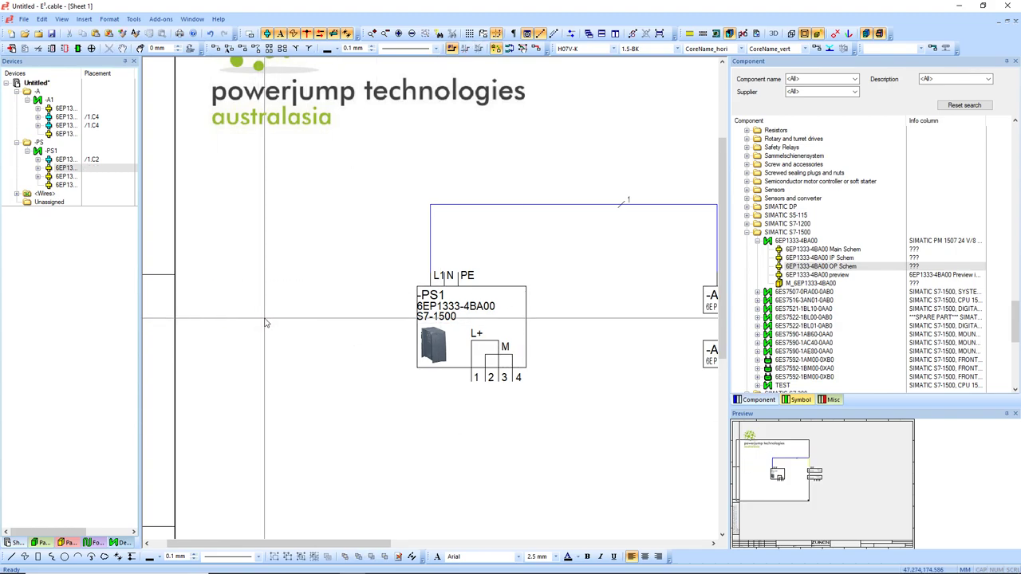
- Draw four parallel connections from terminals 1 to 4 of the -PS1 main symbol to terminals 1 to 4 of the -A1 output symbol
{"action": "scroll", "coordinate": [340, 404], "scroll_direction": "left", "scroll_amount": 1}
{"action": "scroll", "coordinate": [340, 403], "scroll_direction": "right", "scroll_amount": 2}
{"action": "scroll", "coordinate": [341, 403], "scroll_direction": "down", "scroll_amount": 2}
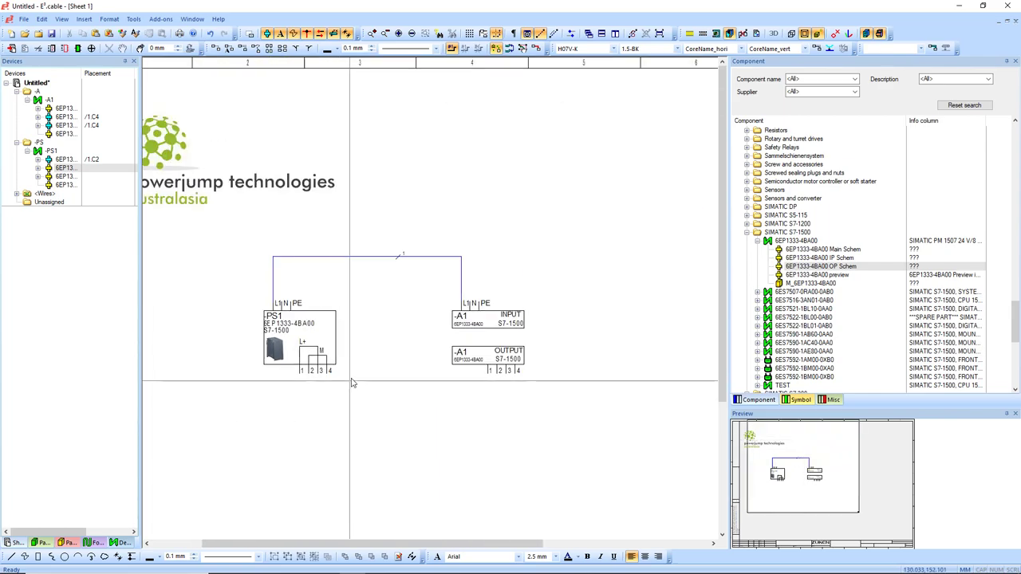
{"action": "scroll", "coordinate": [356, 380], "scroll_direction": "up", "scroll_amount": 2}
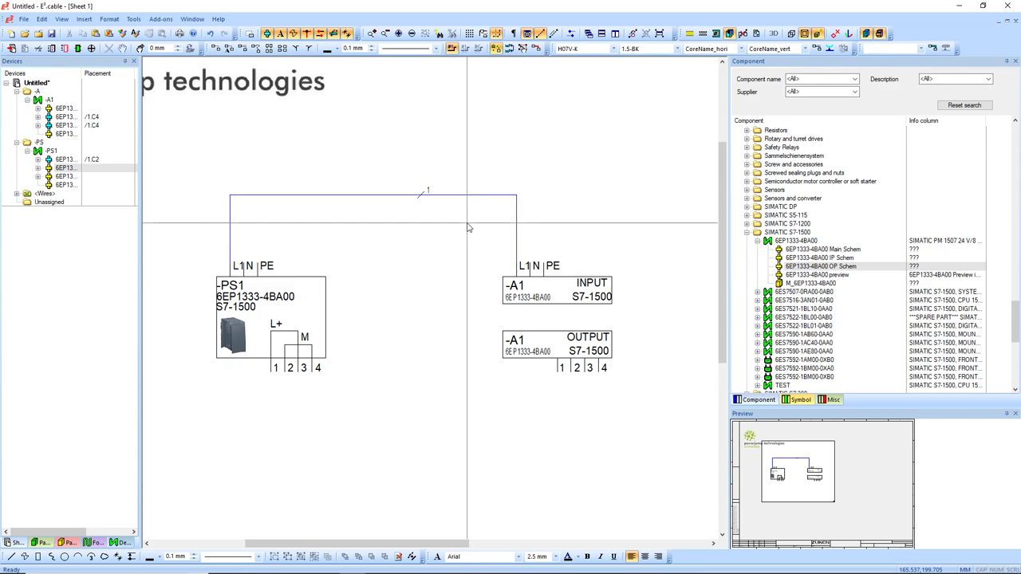
{"action": "left_click", "coordinate": [245, 52]}
{"action": "left_click_drag", "start_coordinate": [252, 365], "coordinate": [397, 407]}
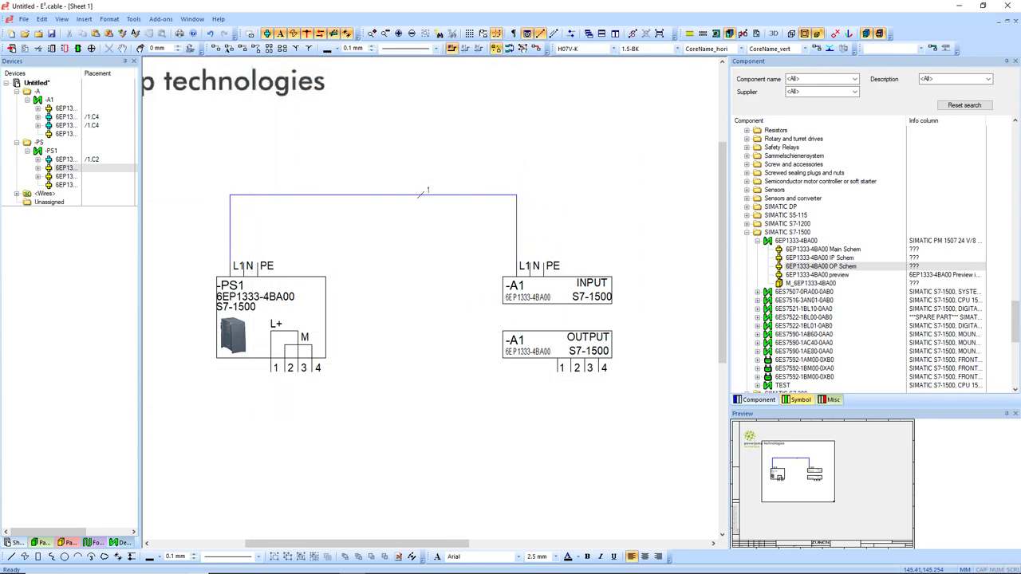
{"action": "double_click", "coordinate": [305, 509]}
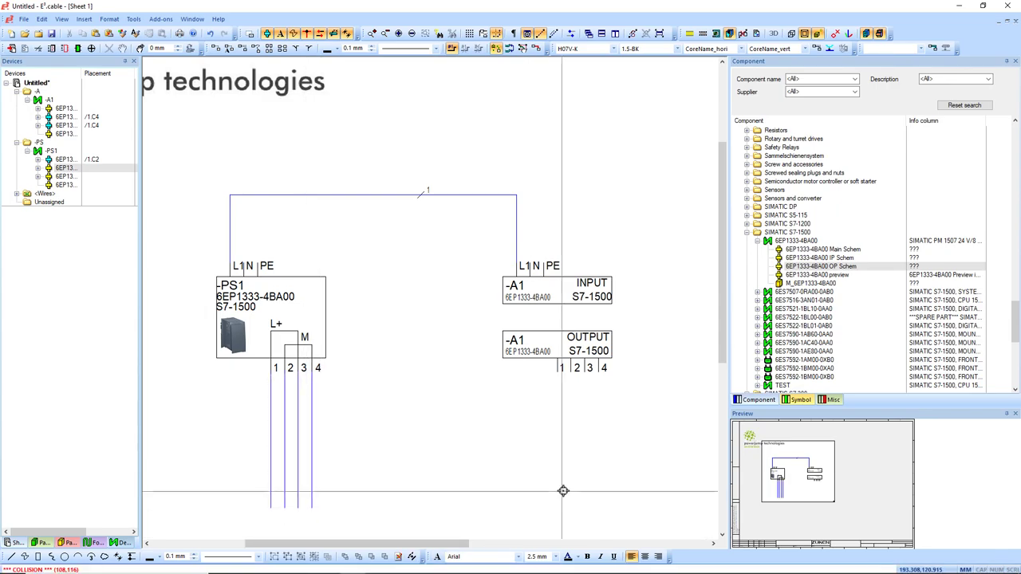
{"action": "scroll", "coordinate": [567, 506], "scroll_direction": "down", "scroll_amount": 3}
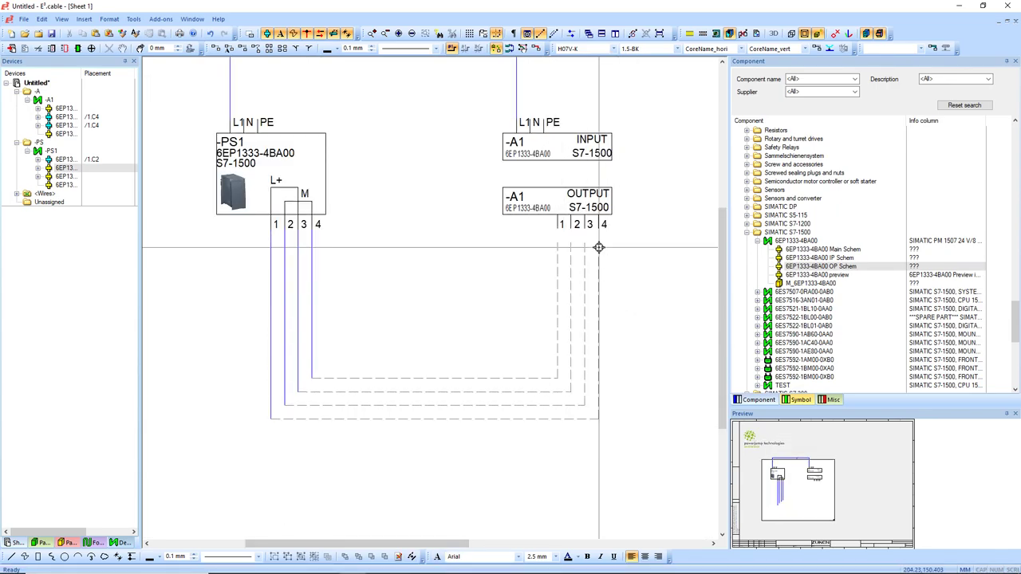
{"action": "left_click", "coordinate": [557, 233]}
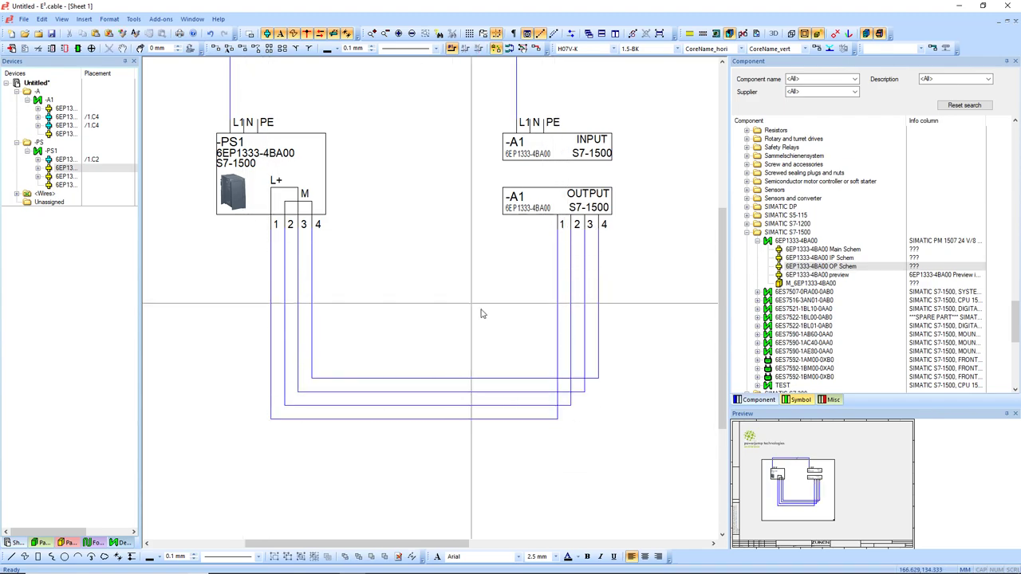
- Insert an H07V-K 1.5-RD wire into the connection between terminals 4 and a 1.5-GY wire into the connection between terminals 3
{"action": "left_click", "coordinate": [677, 49]}
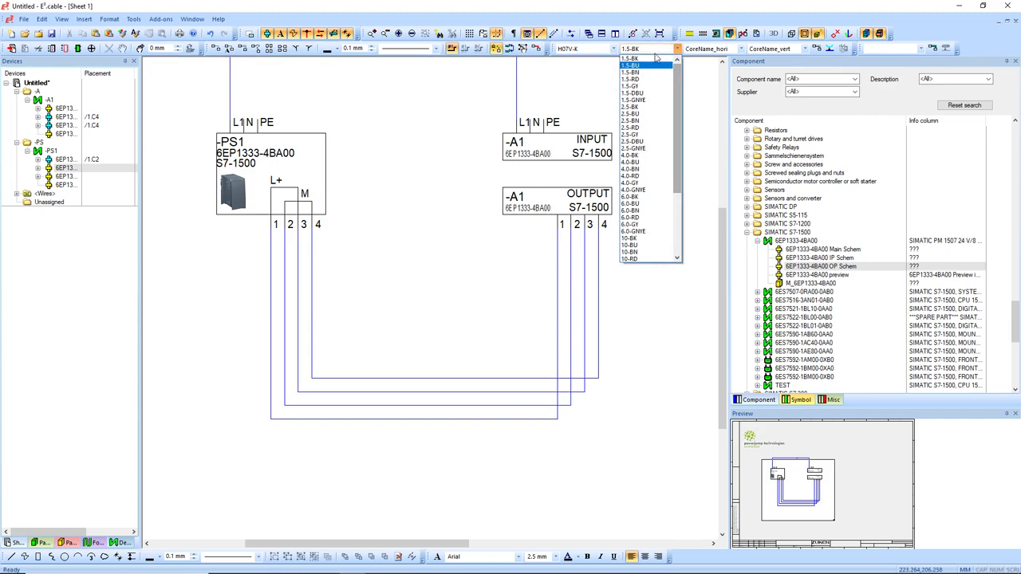
{"action": "left_click", "coordinate": [650, 80]}
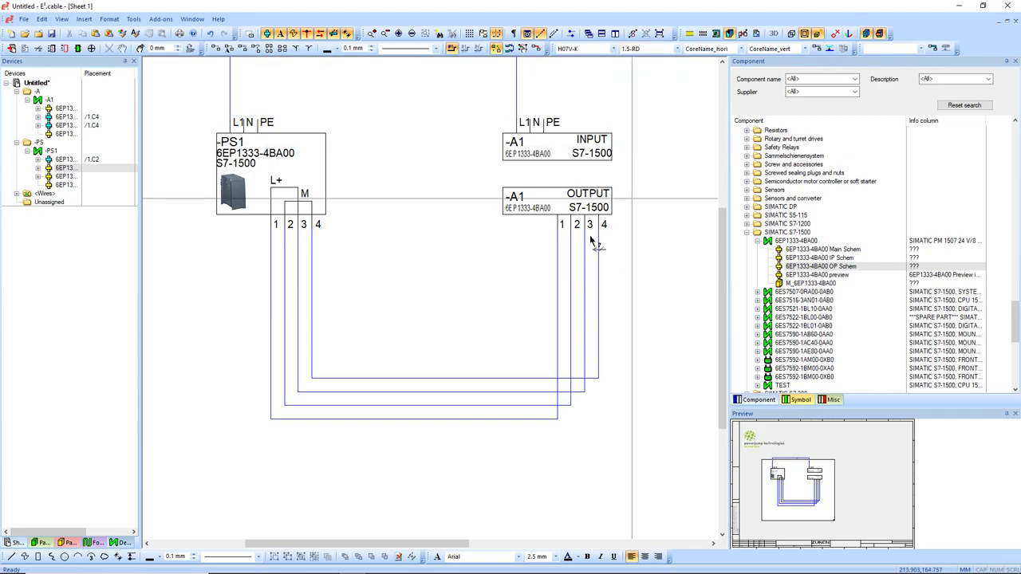
{"action": "left_click", "coordinate": [463, 378]}
{"action": "left_click", "coordinate": [678, 49]}
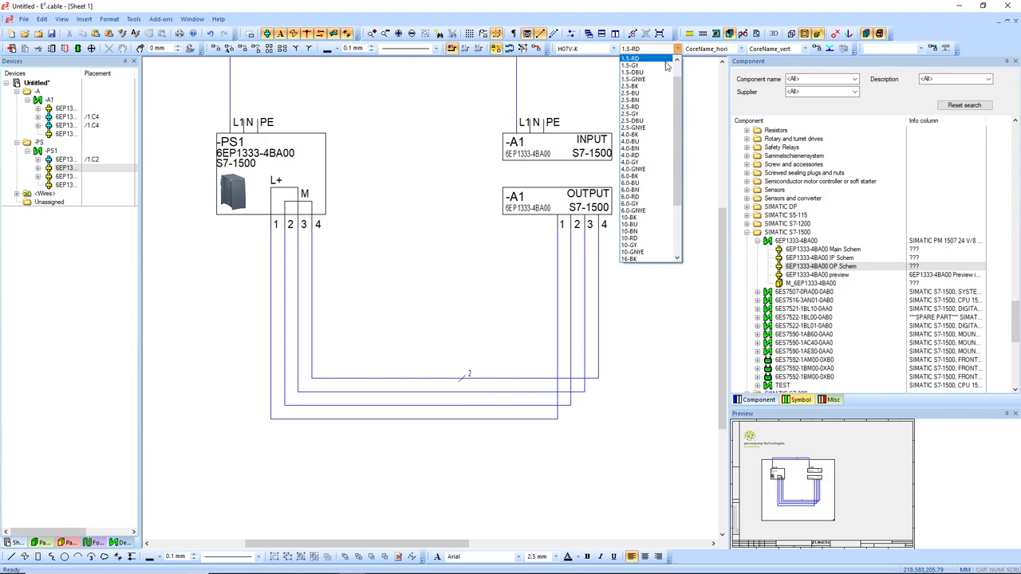
{"action": "left_click", "coordinate": [654, 67]}
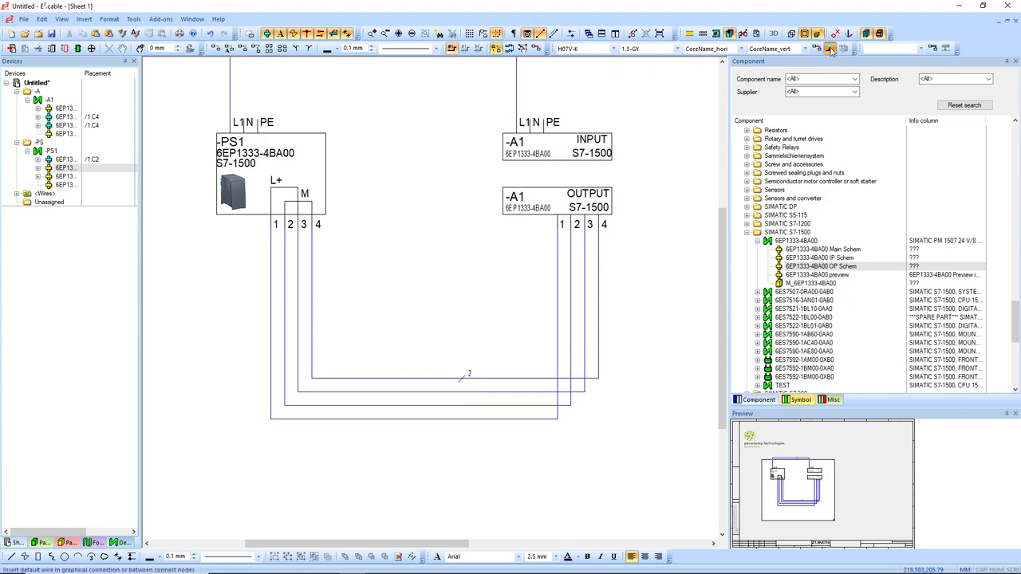
{"action": "left_click", "coordinate": [463, 389]}
- Insert an H07V-K 1.5-BU wire into the connection between terminals 2 and a 1.5-BK wire into the connection between terminals 1
{"action": "left_click", "coordinate": [735, 50]}
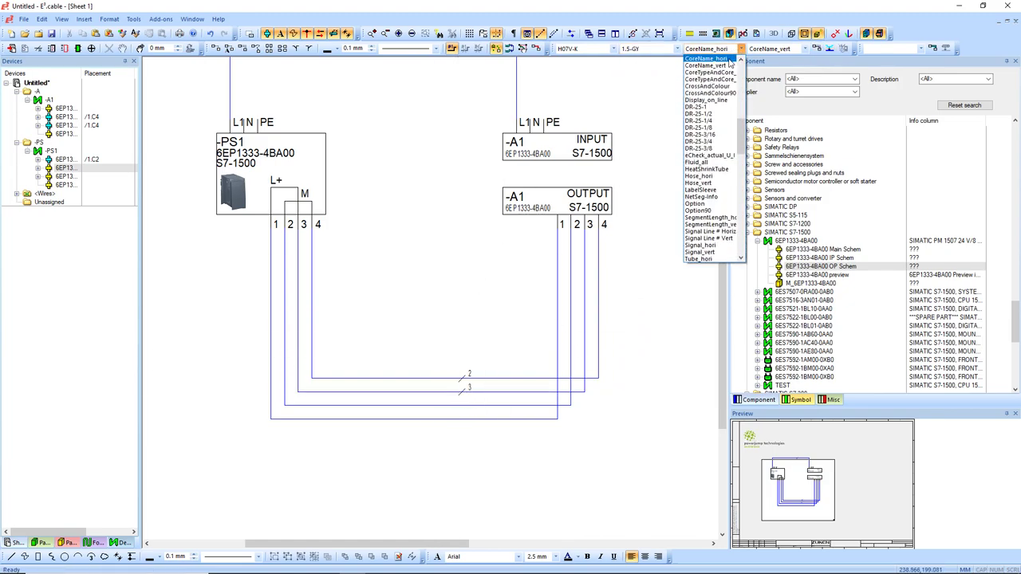
{"action": "left_click", "coordinate": [722, 72]}
{"action": "left_click", "coordinate": [677, 49]}
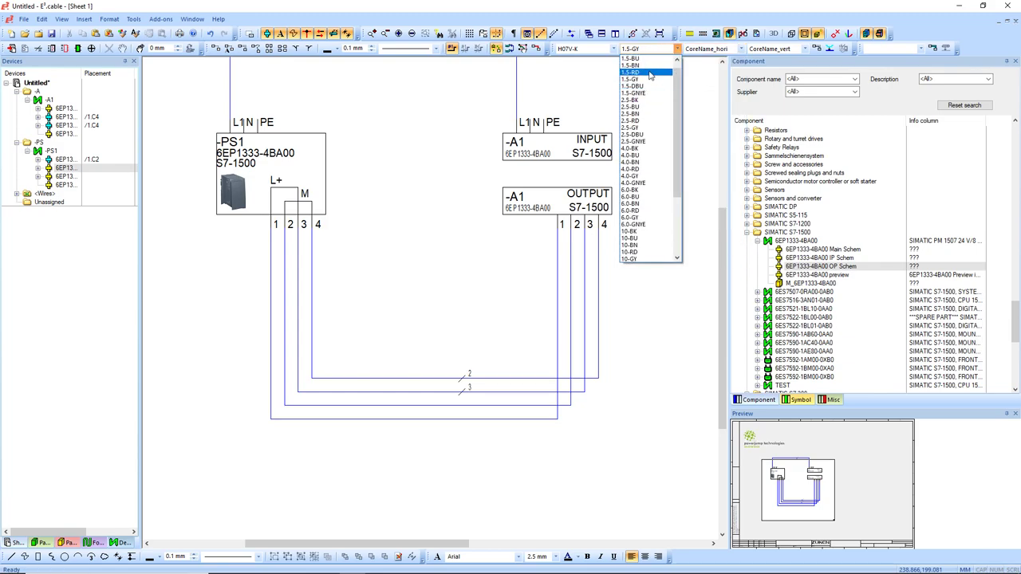
{"action": "left_click", "coordinate": [644, 60]}
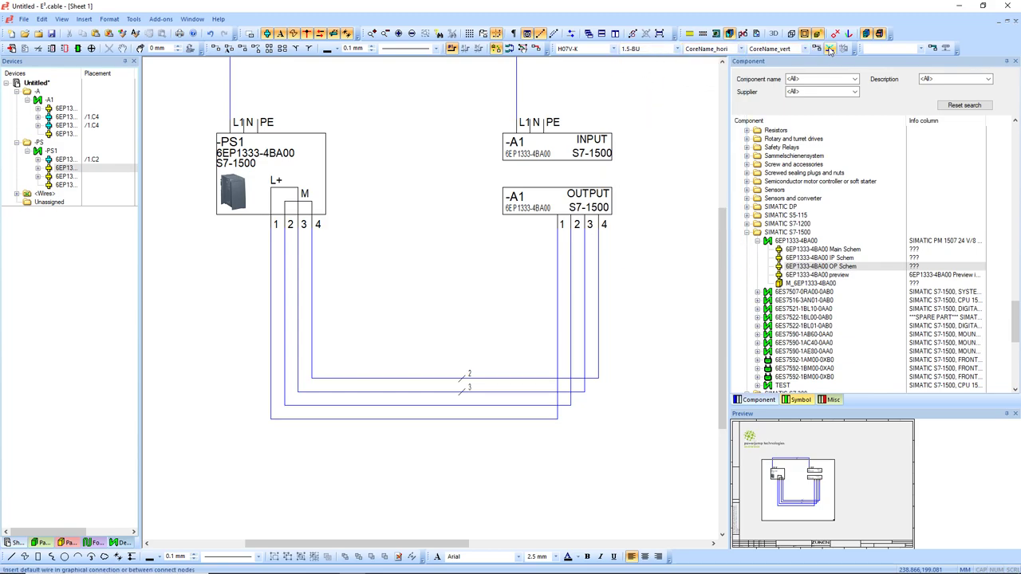
{"action": "left_click", "coordinate": [464, 402]}
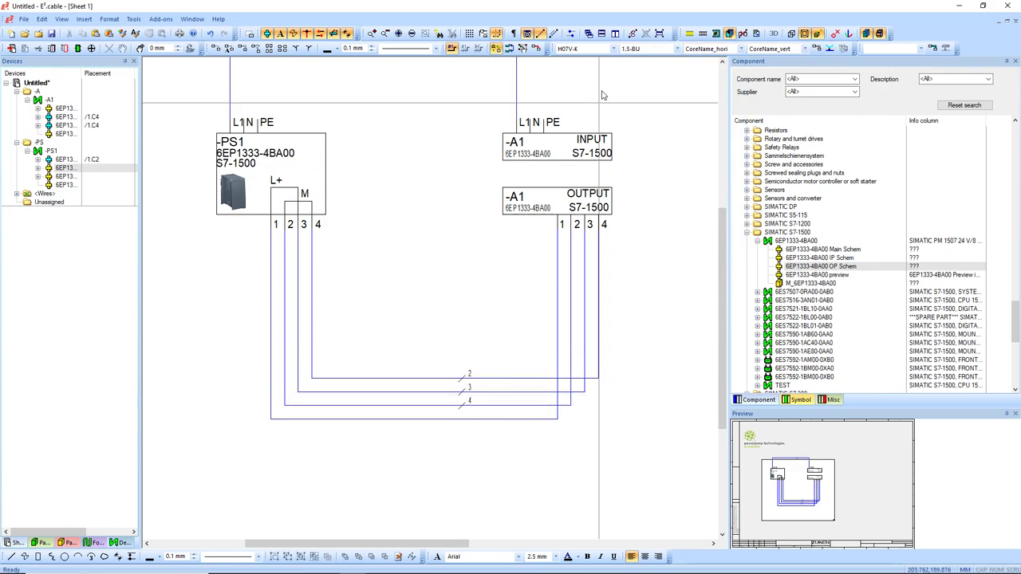
{"action": "left_click", "coordinate": [677, 50]}
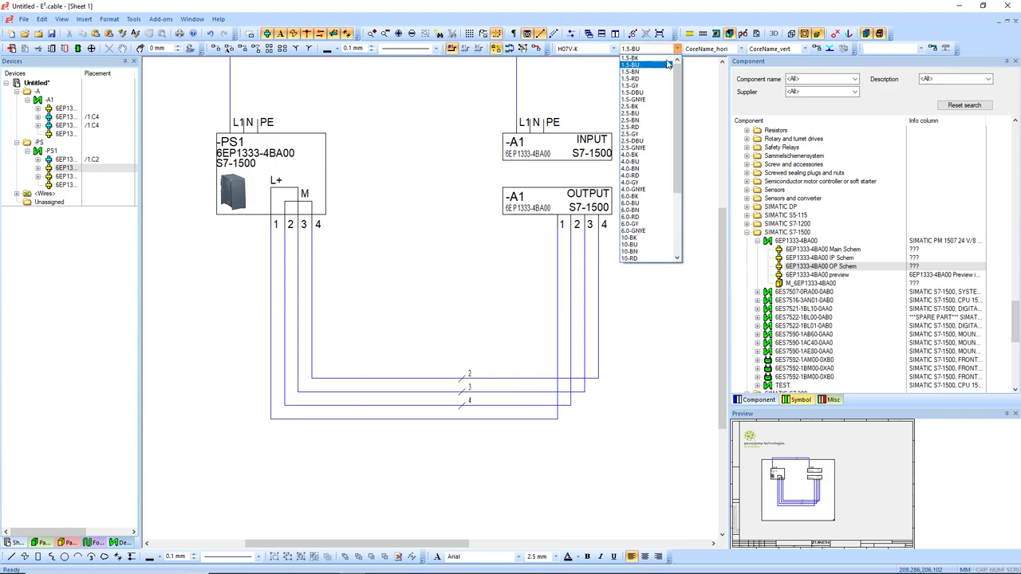
{"action": "left_click", "coordinate": [645, 59]}
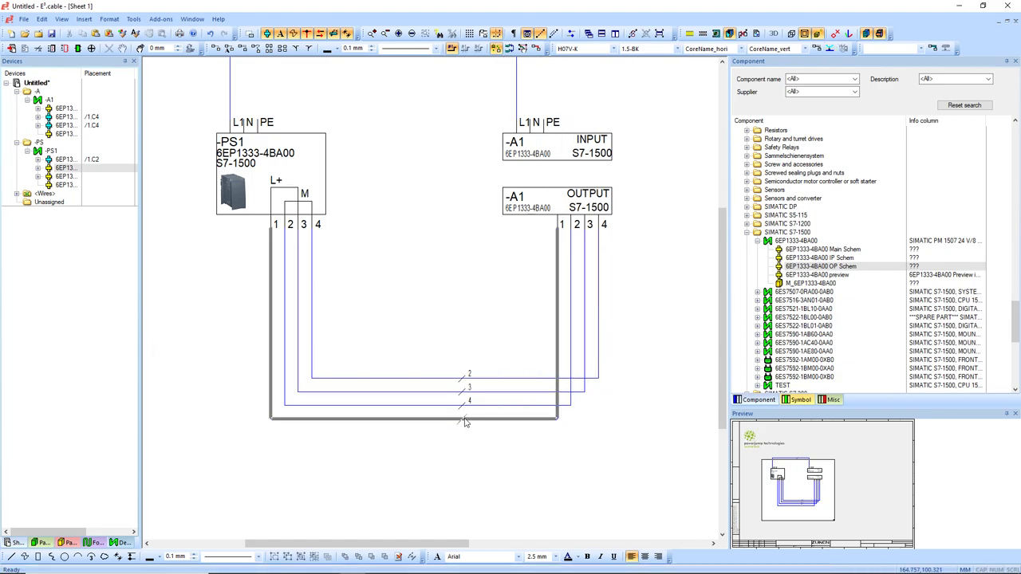
- Draw parallel connections from N and PE of the -PS1 main symbol to N and PE of the -A1 input symbol
{"action": "scroll", "coordinate": [433, 305], "scroll_direction": "up", "scroll_amount": 5}
{"action": "scroll", "coordinate": [433, 305], "scroll_direction": "down", "scroll_amount": 2}
{"action": "scroll", "coordinate": [433, 305], "scroll_direction": "down", "scroll_amount": 3, "text": "ctrl"}
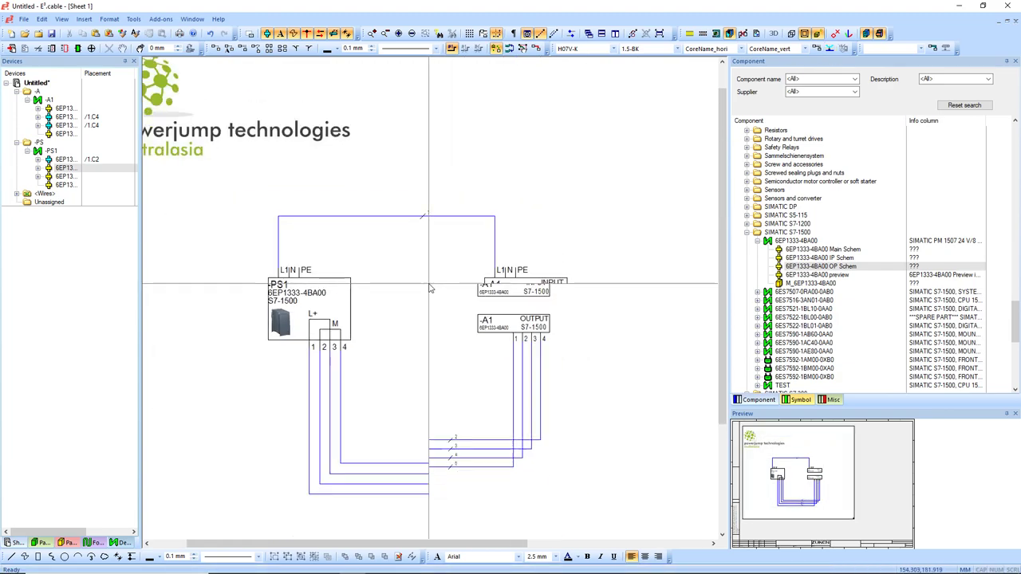
{"action": "scroll", "coordinate": [408, 198], "scroll_direction": "up", "scroll_amount": 1, "text": "ctrl"}
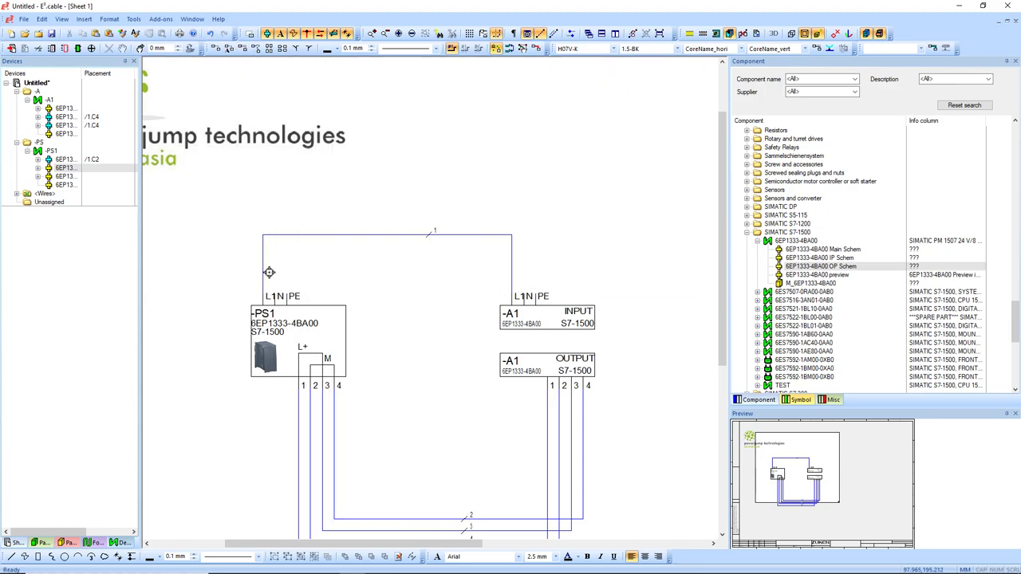
{"action": "left_click_drag", "start_coordinate": [269, 272], "coordinate": [526, 287]}
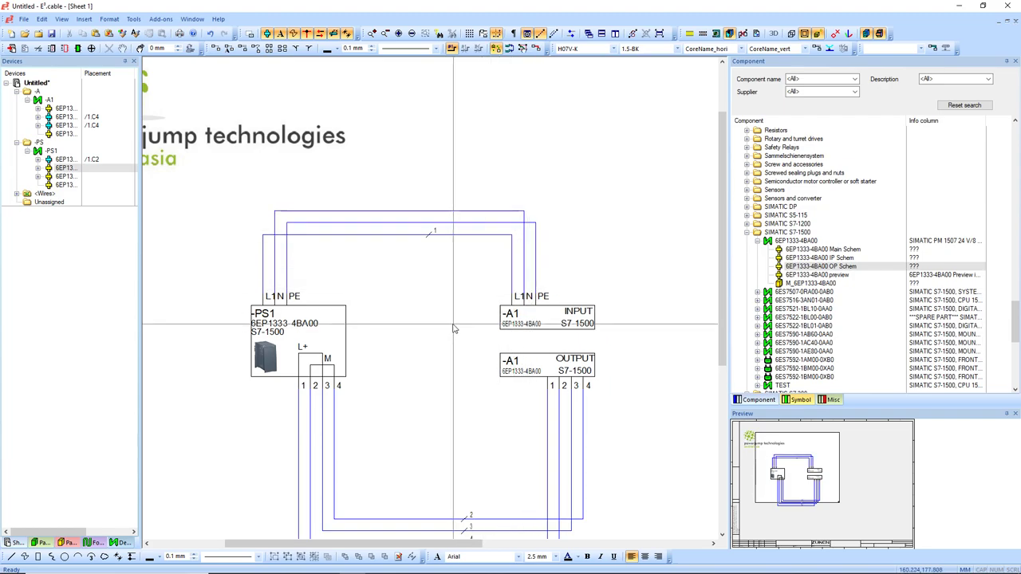
{"action": "scroll", "coordinate": [375, 279], "scroll_direction": "down", "scroll_amount": 3}
{"action": "middle_click", "coordinate": [375, 277]}
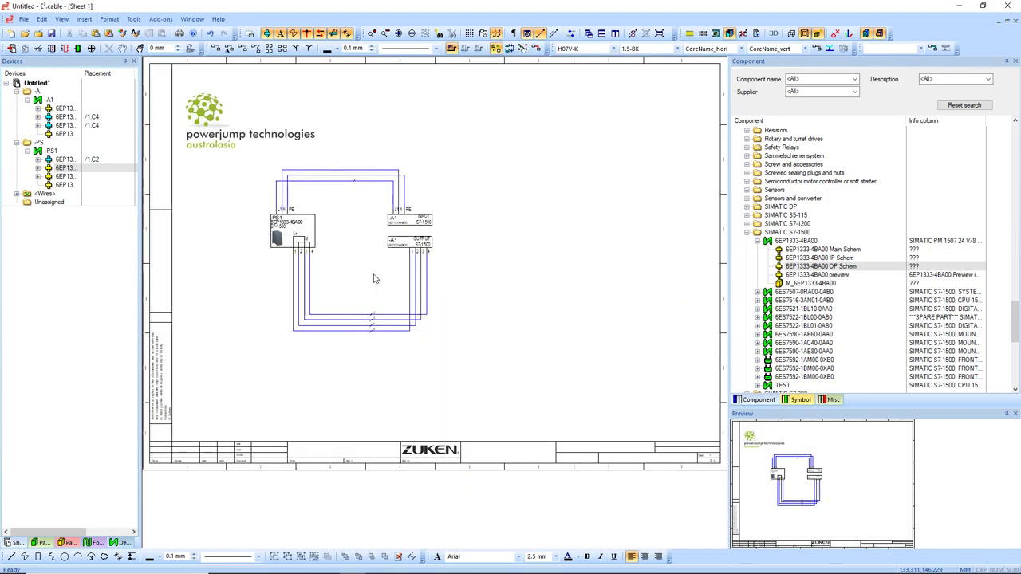
- Display the project's sheet list
{"action": "middle_click_drag", "start_coordinate": [232, 144], "coordinate": [556, 404]}
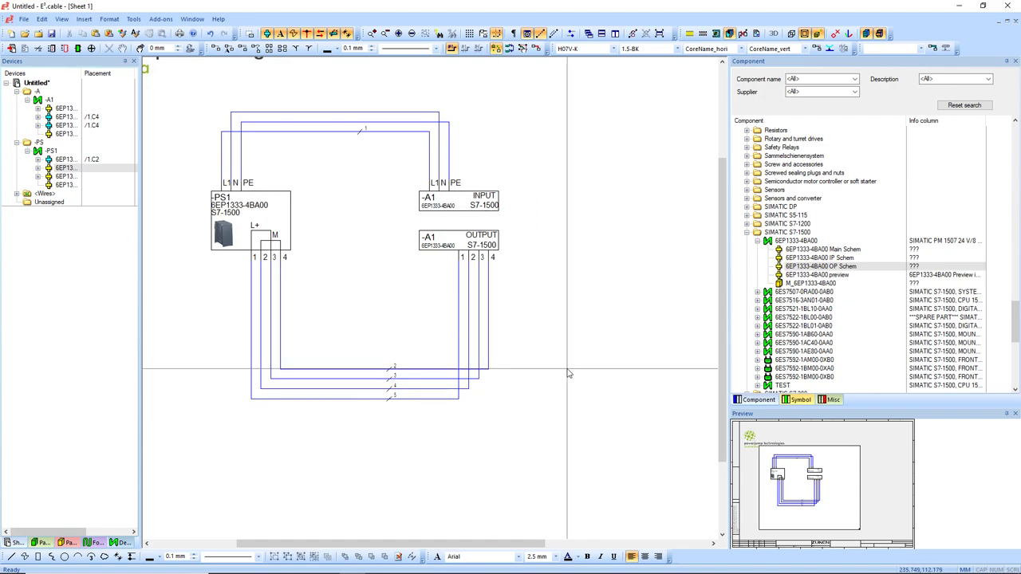
{"action": "scroll", "coordinate": [529, 353], "scroll_direction": "down", "scroll_amount": 2, "text": "ctrl"}
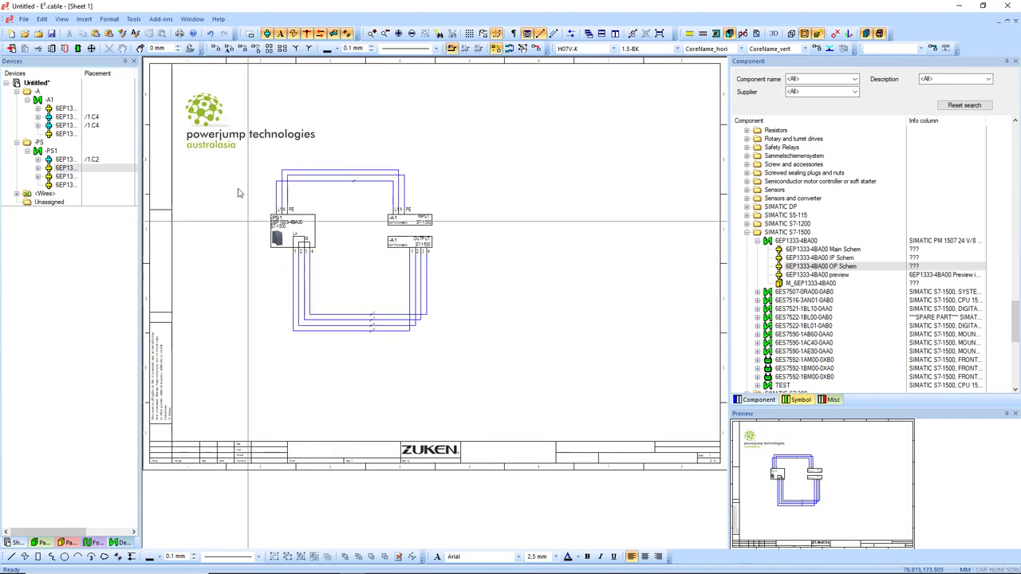
{"action": "scroll", "coordinate": [476, 378], "scroll_direction": "up", "scroll_amount": 3, "text": "ctrl"}
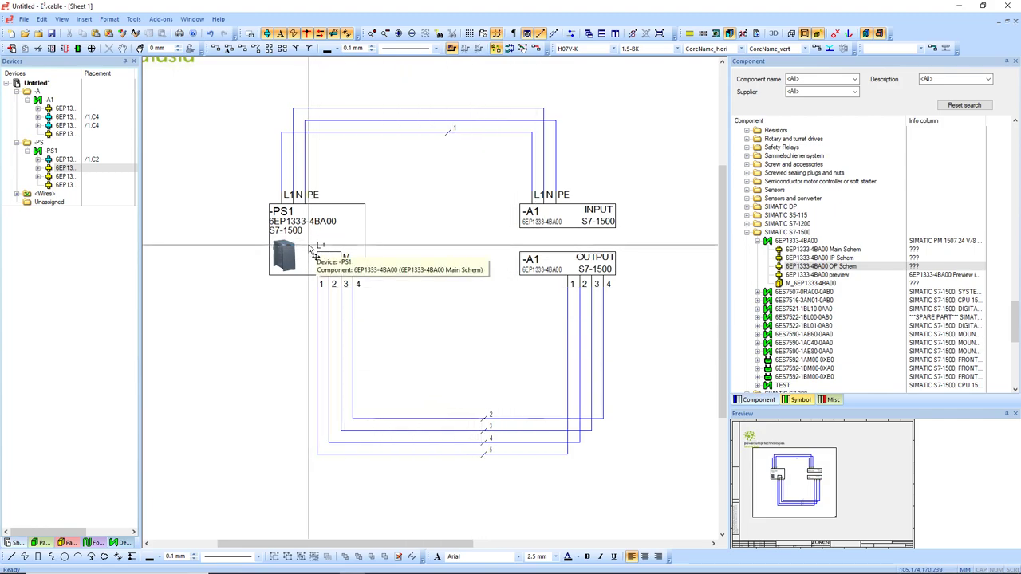
{"action": "left_click", "coordinate": [11, 543]}
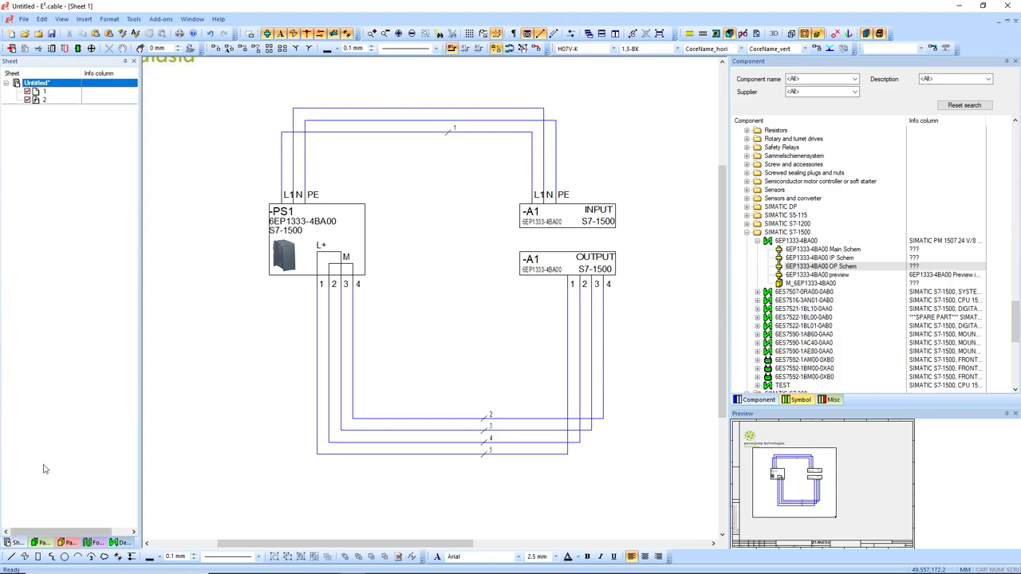
{"action": "left_click", "coordinate": [12, 48]}
{"action": "left_click", "coordinate": [489, 277]}
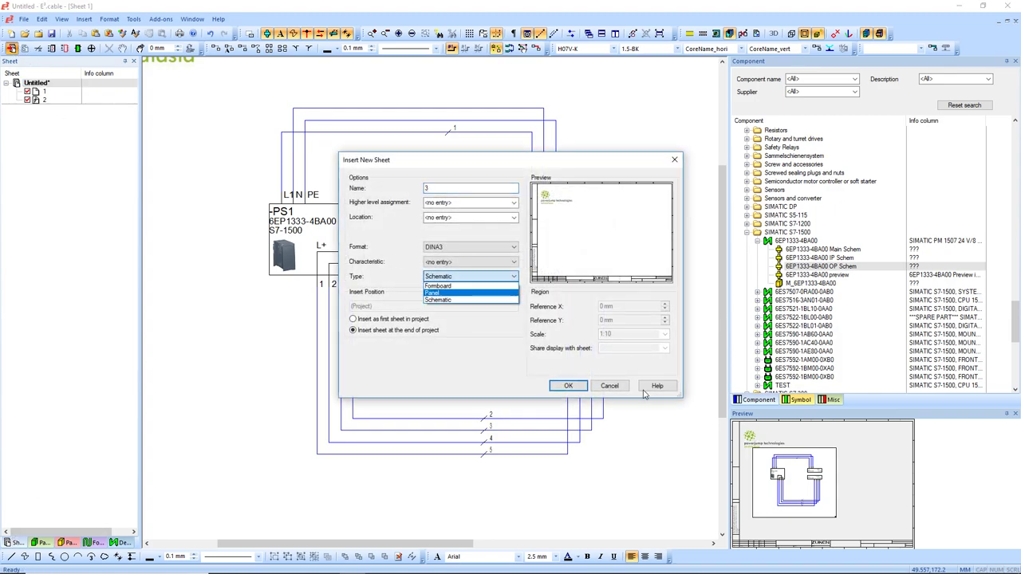
{"action": "left_click", "coordinate": [615, 388]}
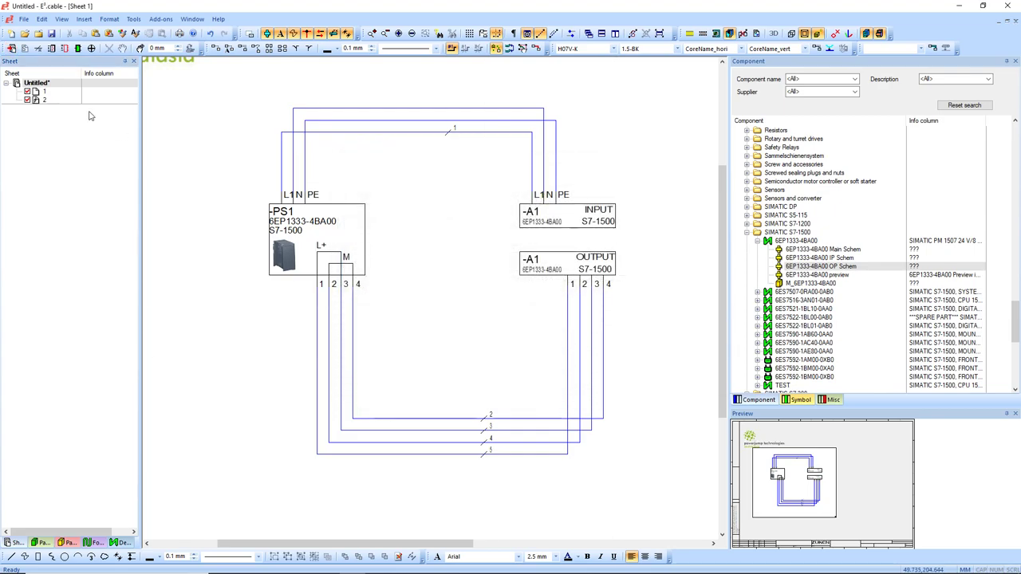
- Open sheet 2 and list the panel devices that have not been placed
{"action": "double_click", "coordinate": [51, 100]}
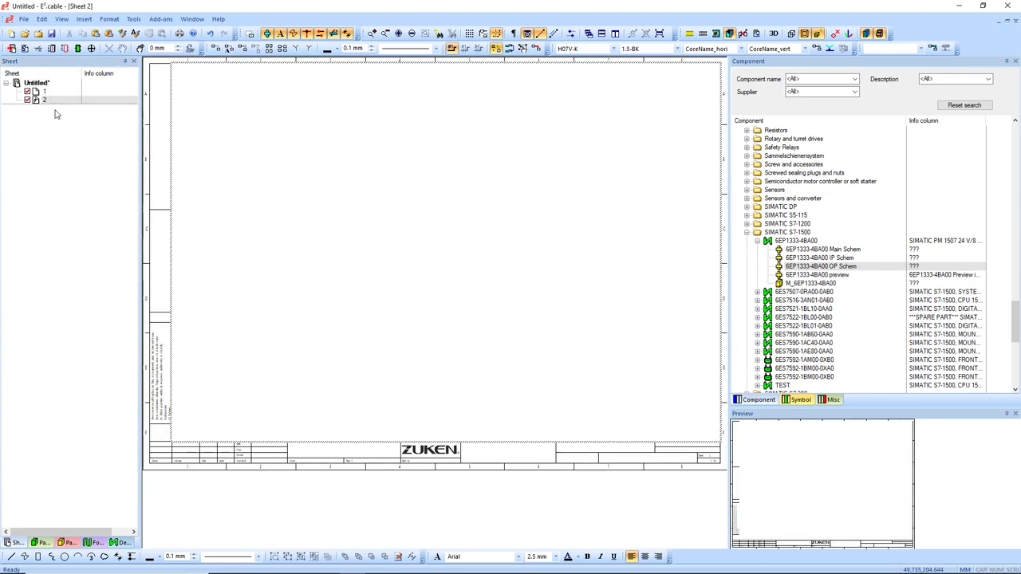
{"action": "left_click", "coordinate": [67, 543]}
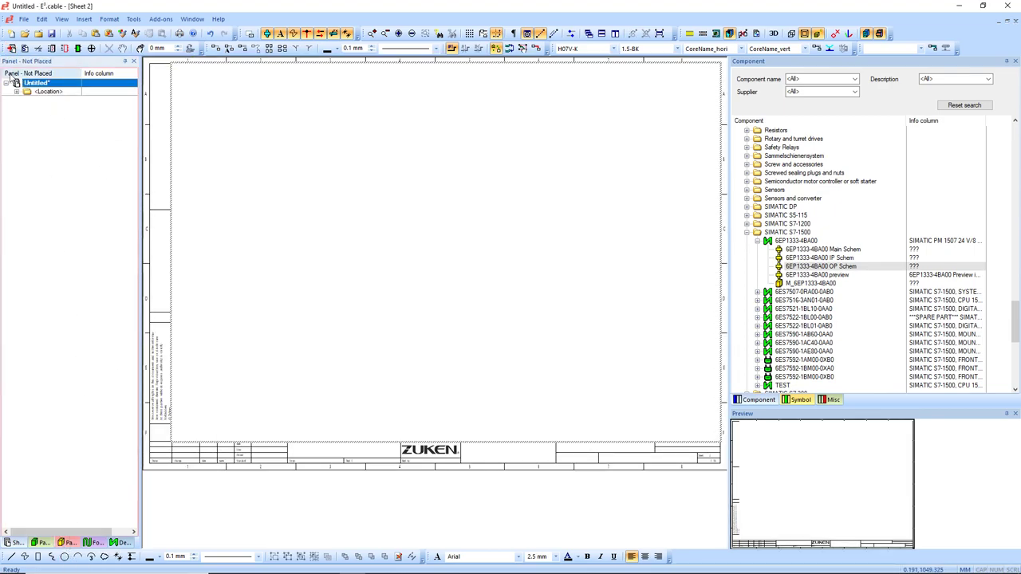
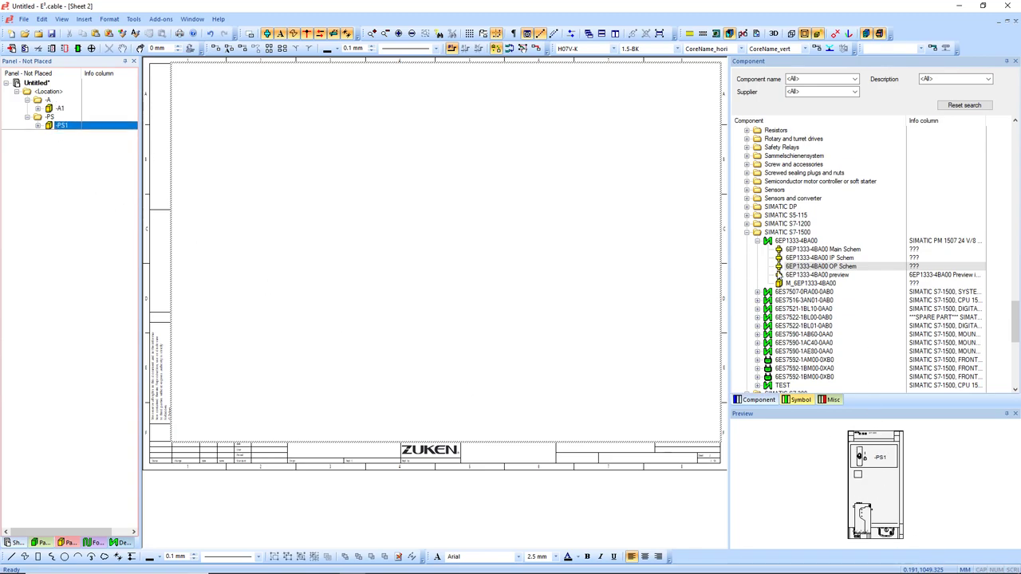
- Place the SIMATIC S7-1500 mounting rail 6ES7590-1AC40-0AA0 on panel sheet 2
{"action": "left_click", "coordinate": [804, 317]}
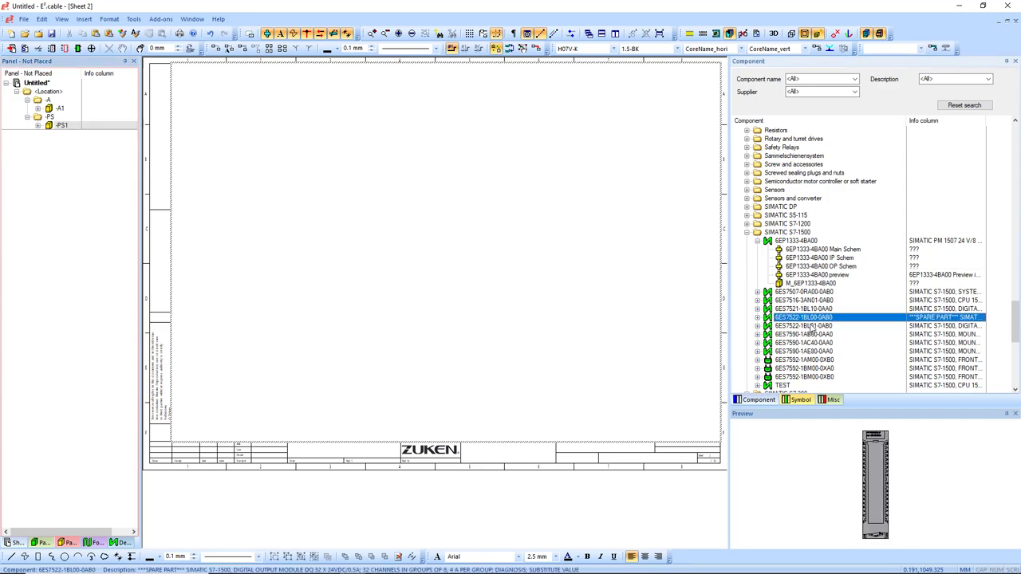
{"action": "left_click", "coordinate": [807, 326]}
{"action": "left_click", "coordinate": [812, 334]}
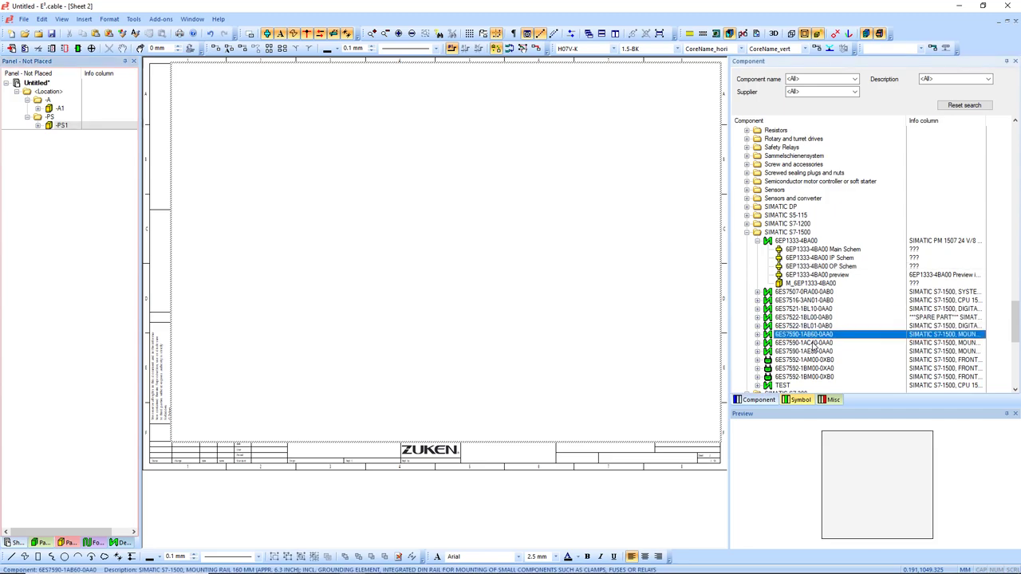
{"action": "left_click", "coordinate": [814, 342]}
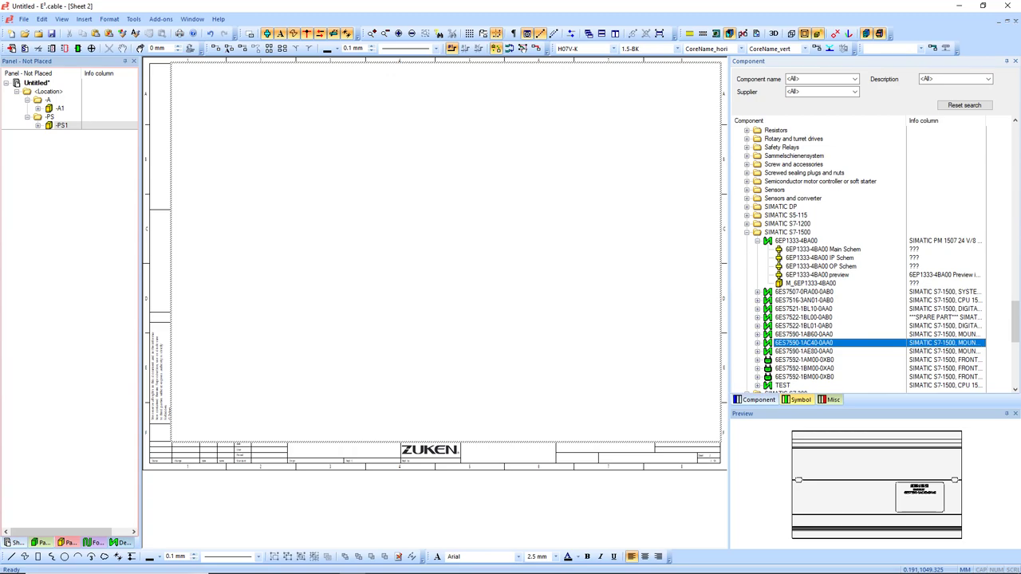
{"action": "left_click_drag", "start_coordinate": [812, 343], "coordinate": [343, 233]}
{"action": "middle_click_drag", "start_coordinate": [277, 152], "coordinate": [535, 329]}
{"action": "middle_click_drag", "start_coordinate": [194, 158], "coordinate": [538, 377]}
{"action": "middle_click_drag", "start_coordinate": [224, 180], "coordinate": [581, 397]}
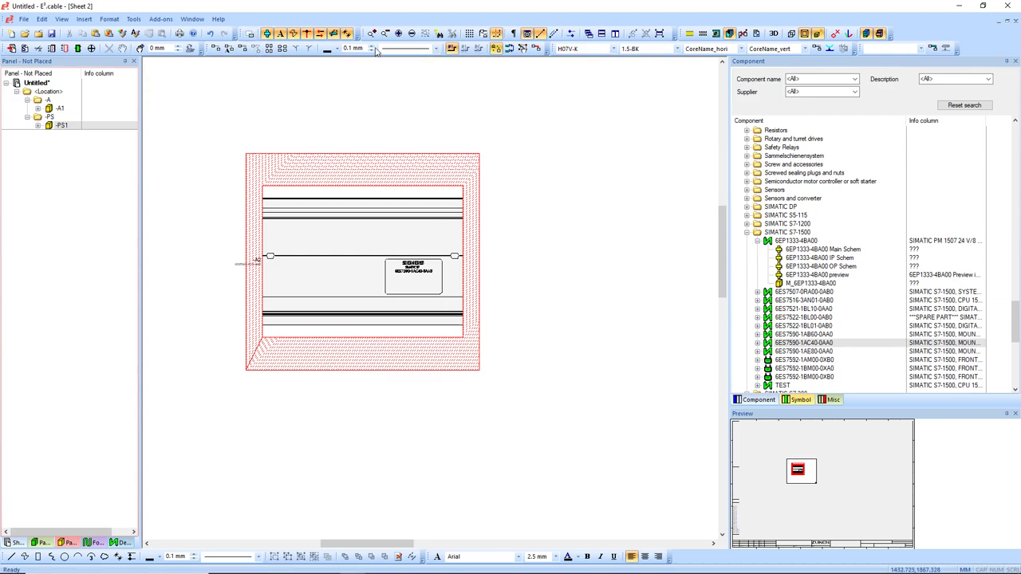
- Insert a 40 mm by 40 mm cable duct about 590 mm long beneath the mounting rail, and shift the rail slightly to the right
{"action": "left_click", "coordinate": [703, 34]}
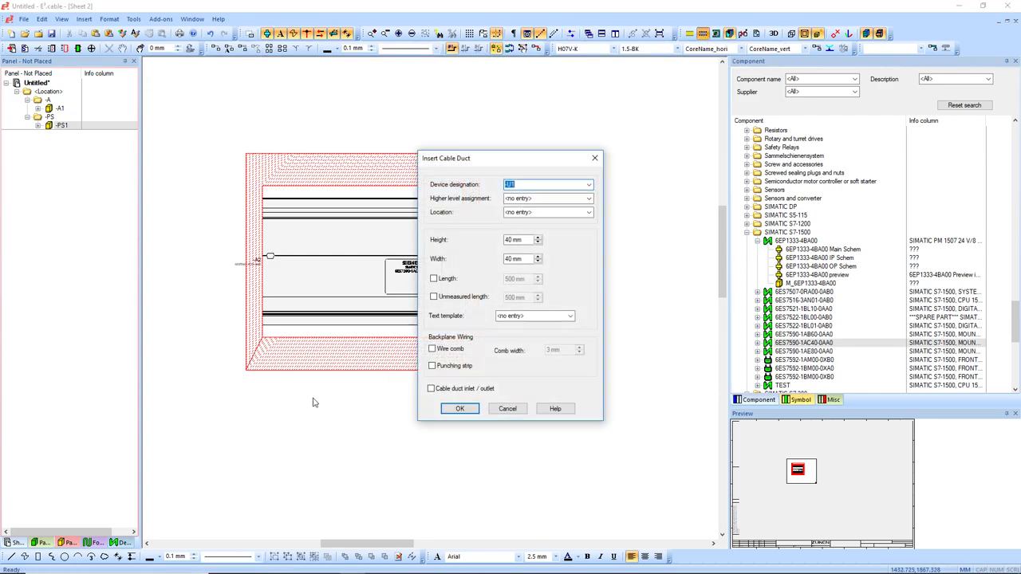
{"action": "left_click", "coordinate": [459, 409]}
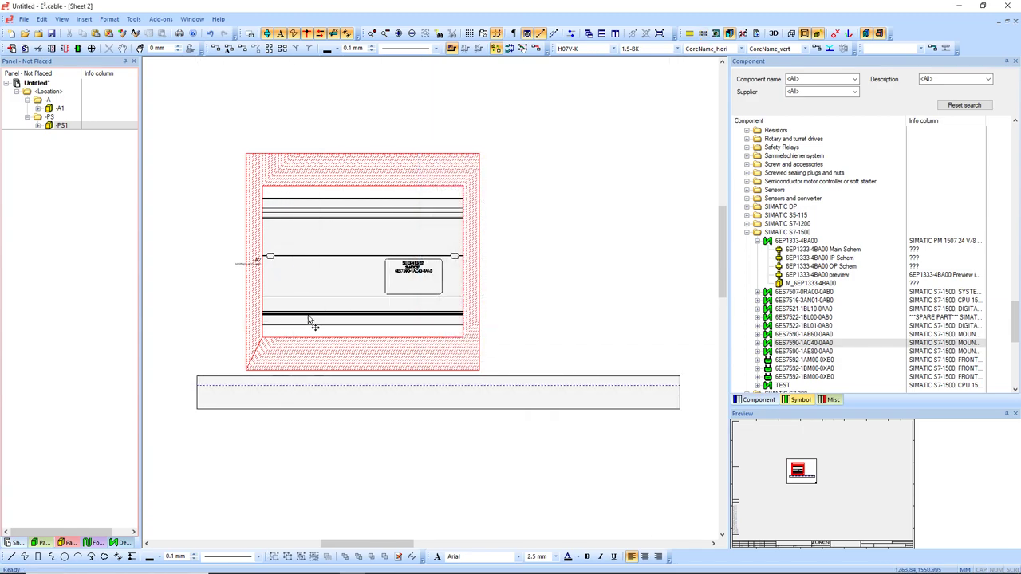
{"action": "left_click_drag", "start_coordinate": [309, 317], "coordinate": [318, 316]}
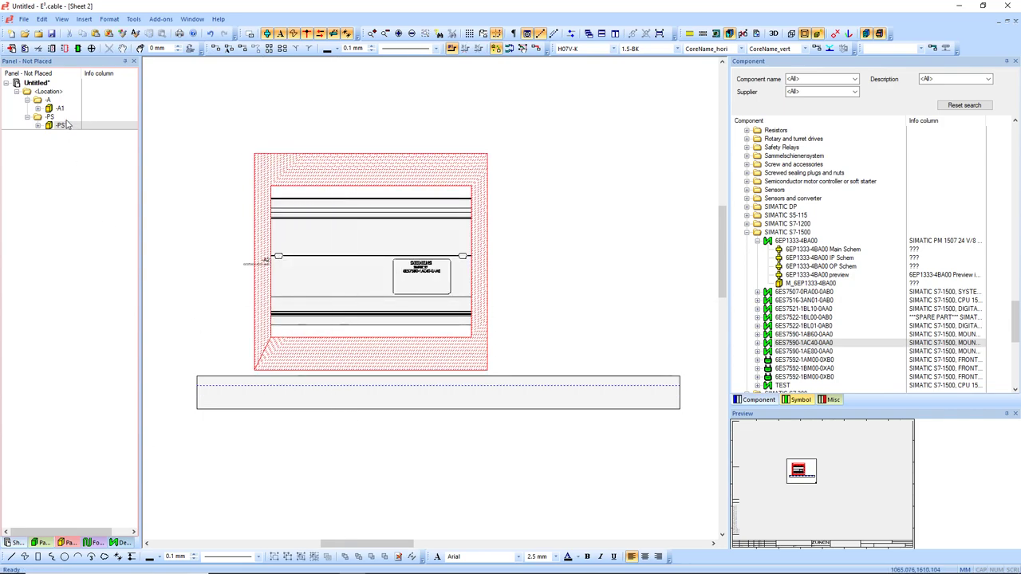
- Mount device -A1 at the left end and device -PS1 at the right end of the mounting rail
{"action": "left_click_drag", "start_coordinate": [60, 110], "coordinate": [177, 333]}
{"action": "left_click_drag", "start_coordinate": [254, 330], "coordinate": [289, 334]}
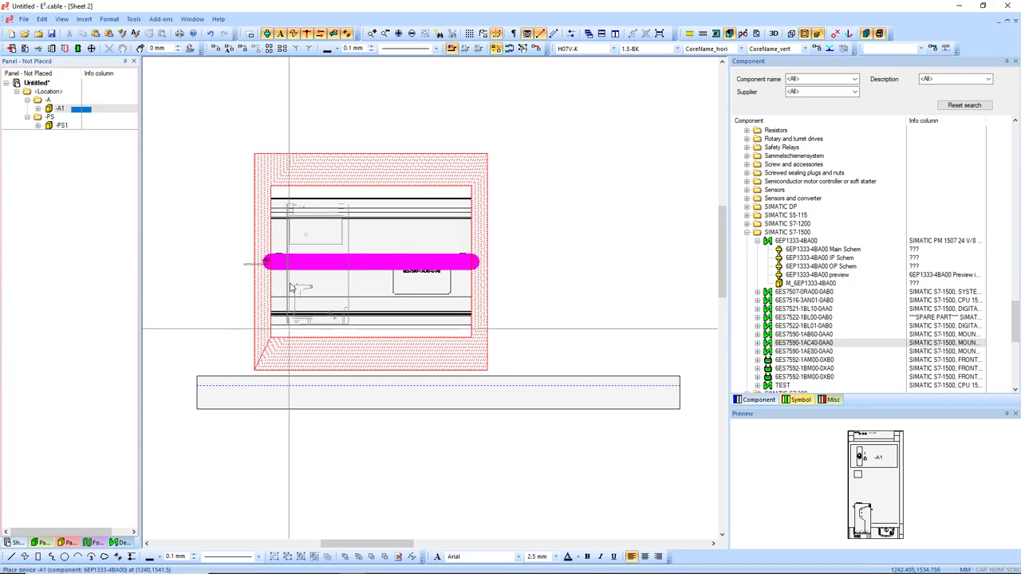
{"action": "left_click_drag", "start_coordinate": [291, 287], "coordinate": [274, 303]}
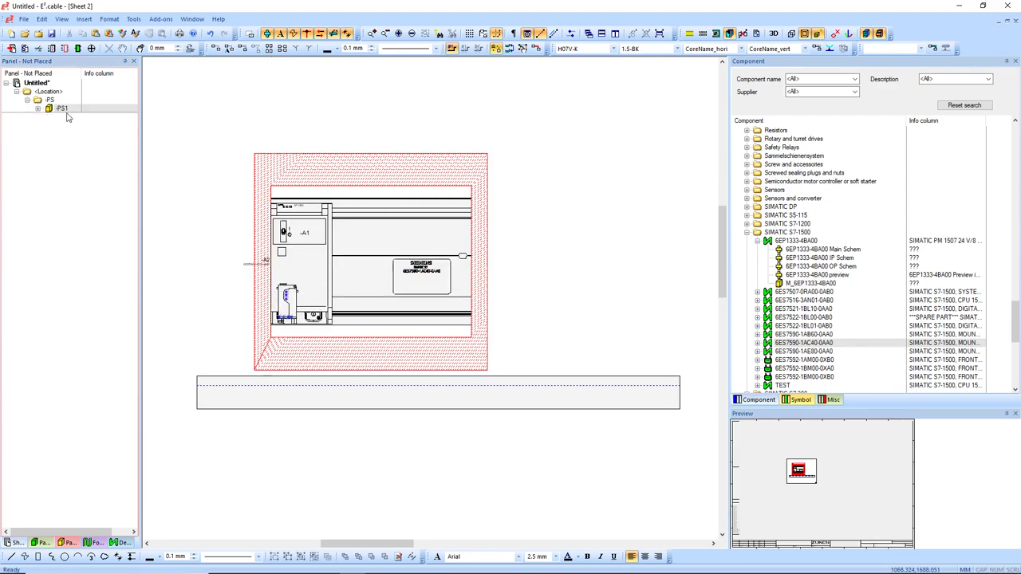
{"action": "left_click_drag", "start_coordinate": [64, 110], "coordinate": [412, 313]}
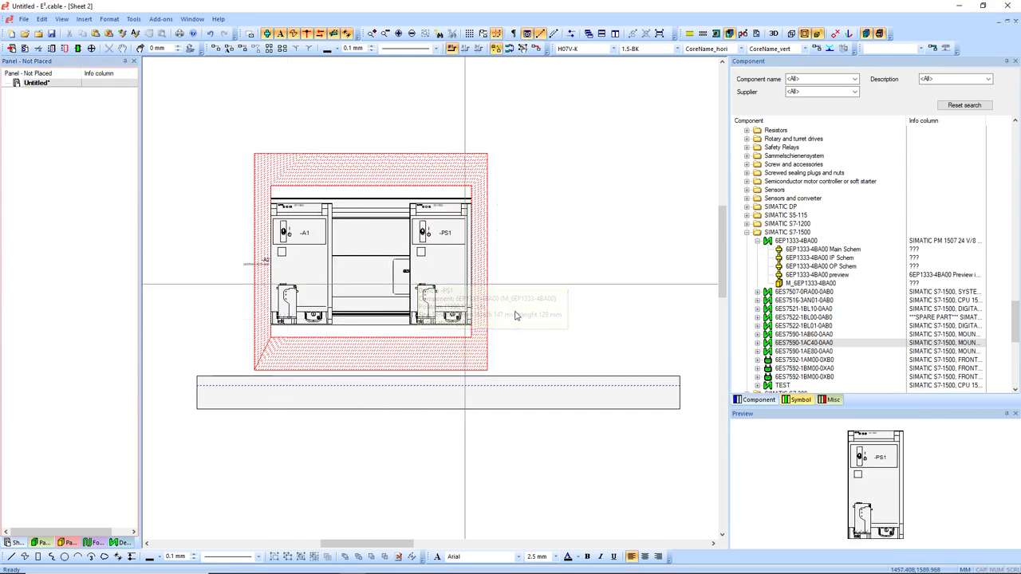
- Move the cable duct slightly up towards the mounting rail's lower clearance area
{"action": "left_click_drag", "start_coordinate": [383, 275], "coordinate": [324, 294]}
{"action": "scroll", "coordinate": [583, 451], "scroll_direction": "up", "scroll_amount": 3}
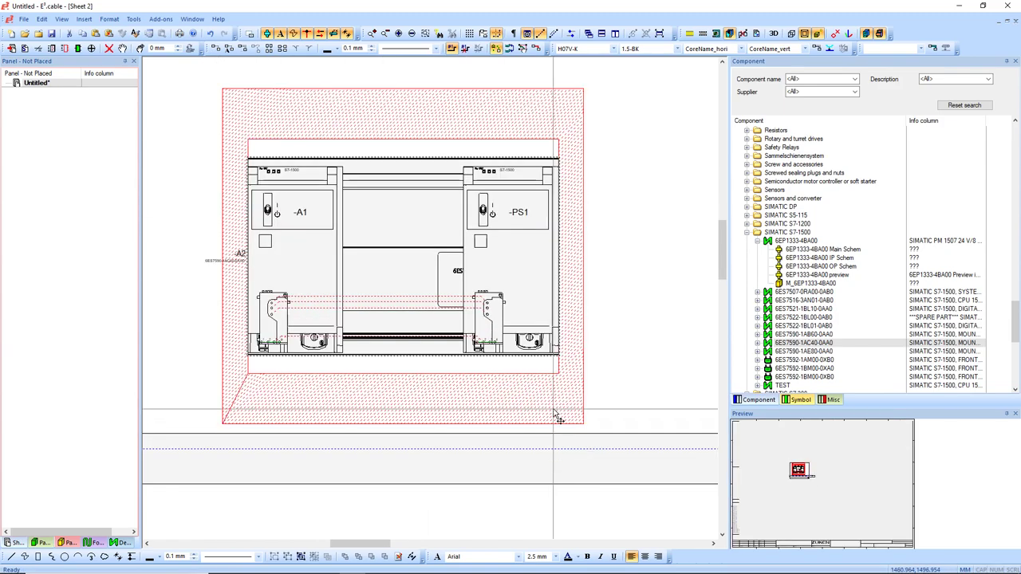
{"action": "left_click", "coordinate": [517, 460]}
{"action": "left_click_drag", "start_coordinate": [517, 460], "coordinate": [533, 438]}
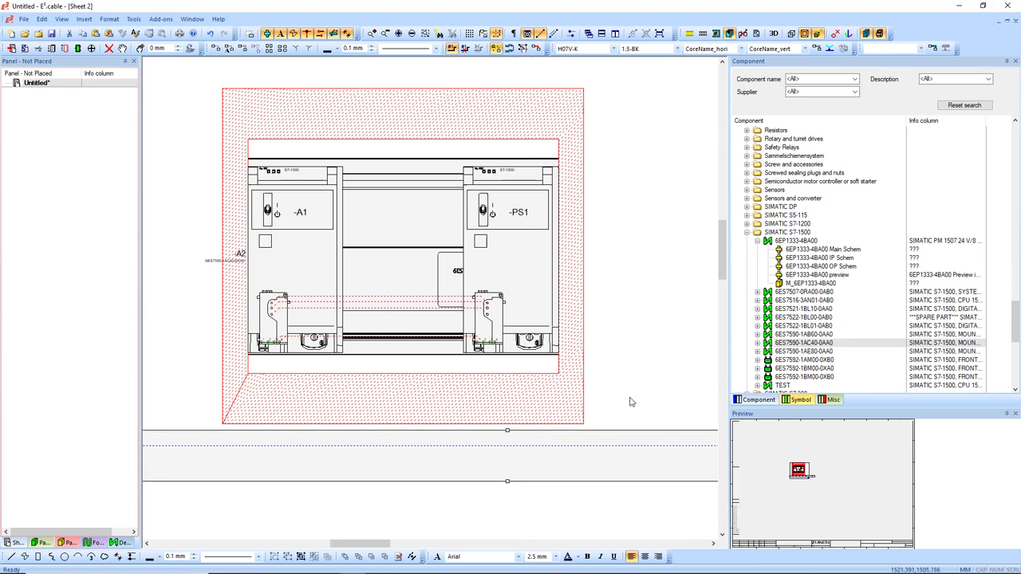
- Try to move the cable duct flush against the lower edge of the mounting rail's clearance area
{"action": "scroll", "coordinate": [624, 391], "scroll_direction": "down", "scroll_amount": 3}
{"action": "left_click_drag", "start_coordinate": [462, 312], "coordinate": [464, 306]}
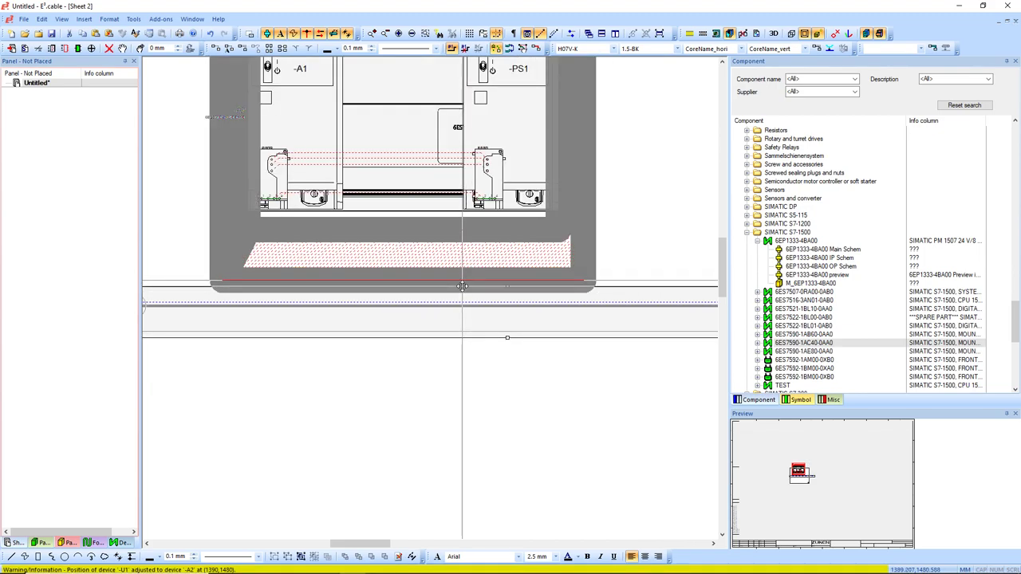
{"action": "left_click", "coordinate": [465, 280]}
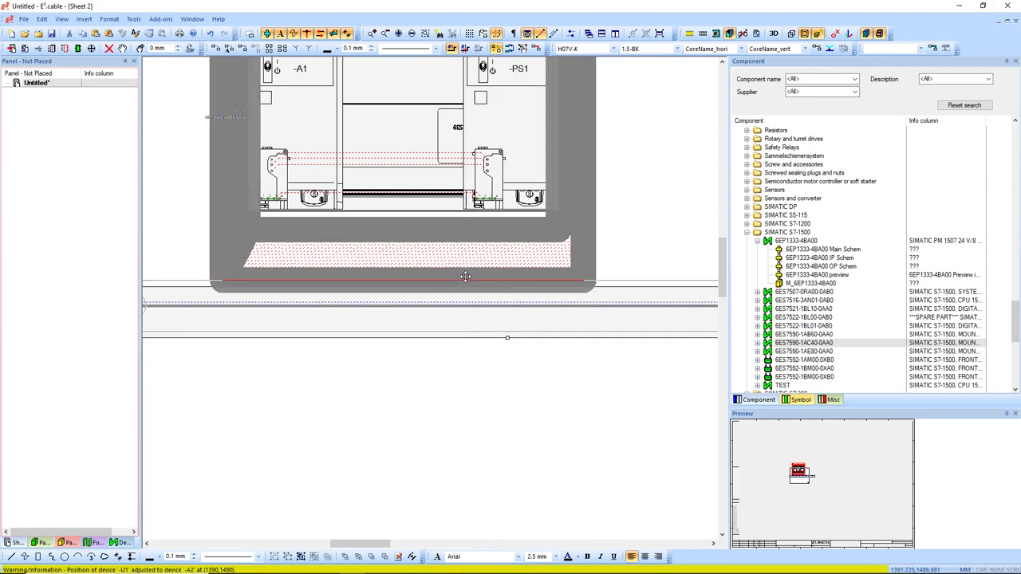
{"action": "left_click_drag", "start_coordinate": [465, 276], "coordinate": [470, 333]}
{"action": "key", "text": "Escape"}
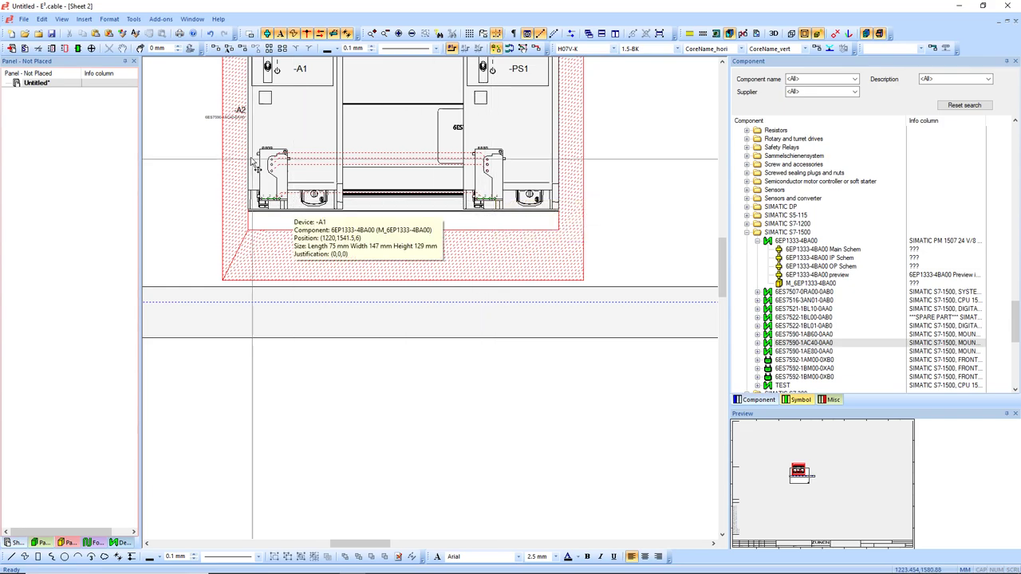
- Select everything on the panel sheet and route the connections between -A1 and -PS1 through the cable duct
{"action": "scroll", "coordinate": [302, 365], "scroll_direction": "up", "scroll_amount": 3}
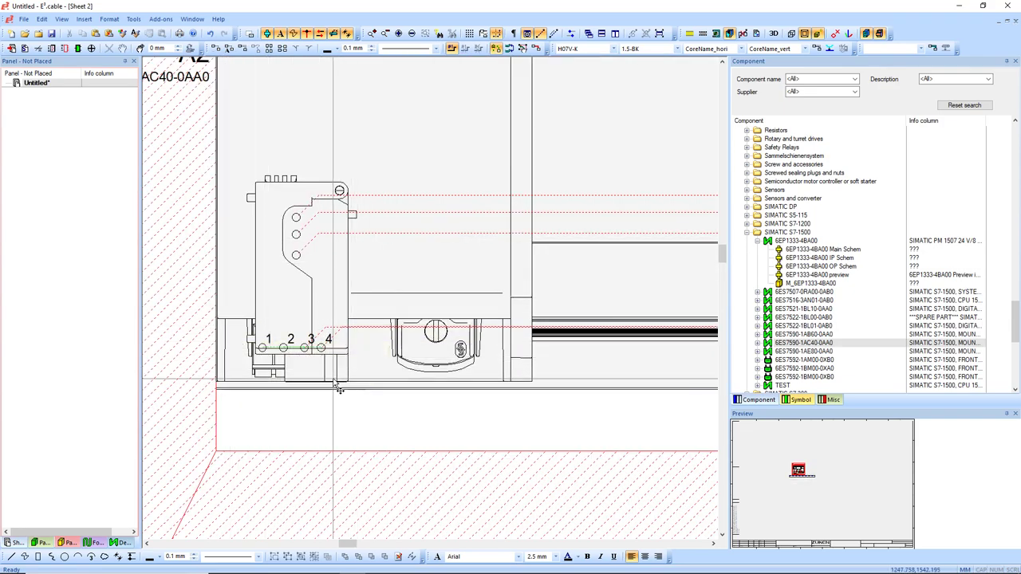
{"action": "scroll", "coordinate": [340, 377], "scroll_direction": "down", "scroll_amount": 3}
{"action": "middle_click_drag", "start_coordinate": [478, 324], "coordinate": [496, 335]}
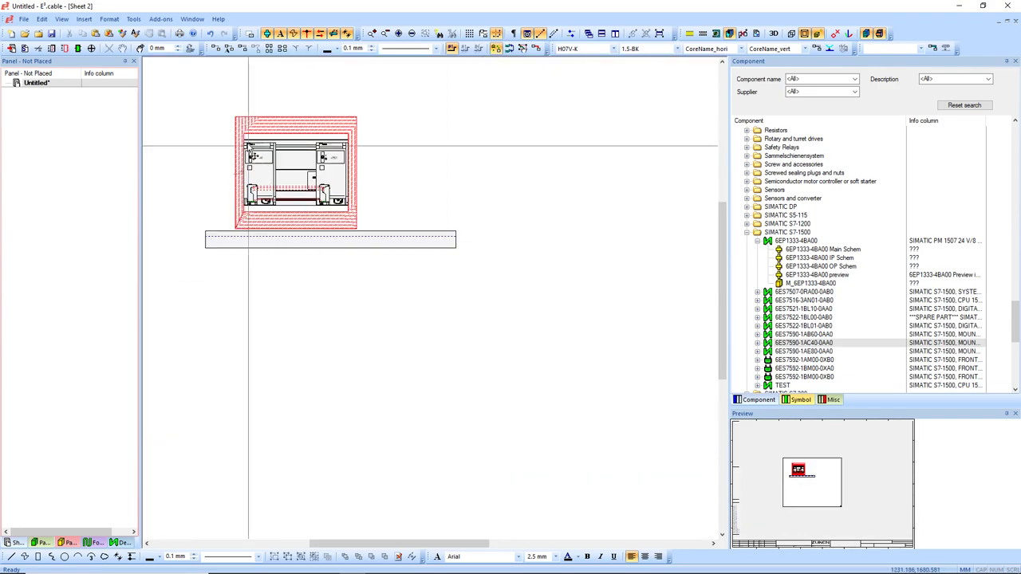
{"action": "middle_click_drag", "start_coordinate": [207, 116], "coordinate": [489, 295]}
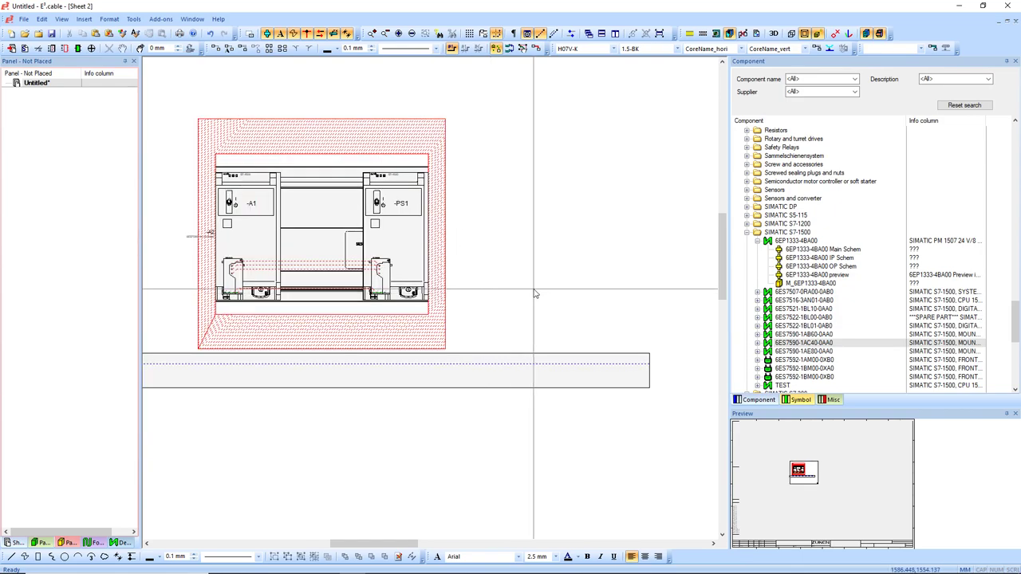
{"action": "key", "text": "ctrl+a"}
{"action": "right_click", "coordinate": [406, 221]}
{"action": "left_click", "coordinate": [452, 224]}
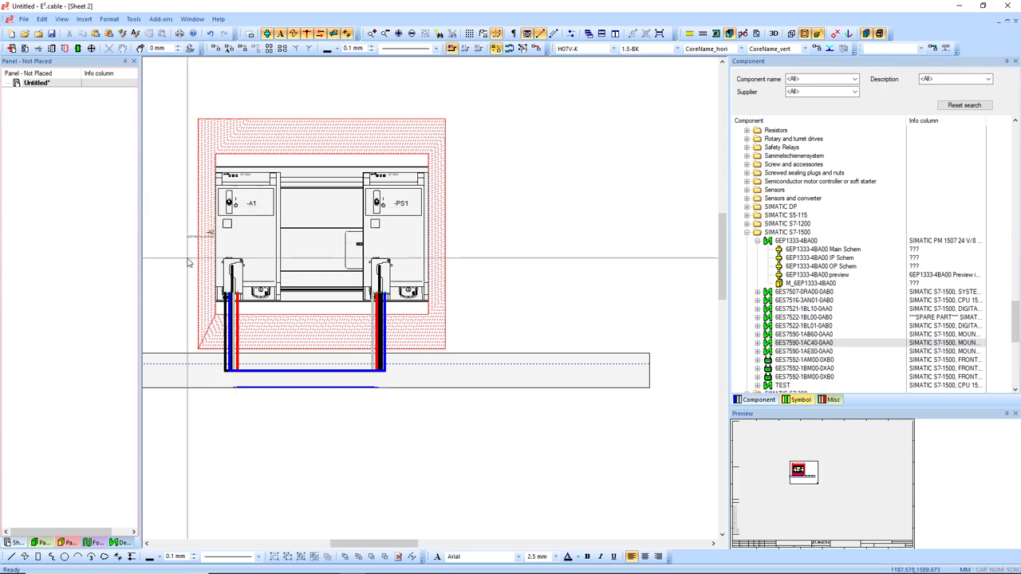
- Examine the routed wires between the terminals of -A1 and -PS1, highlighting individual wires along their path through the cable duct
{"action": "middle_click_drag", "start_coordinate": [184, 258], "coordinate": [499, 469]}
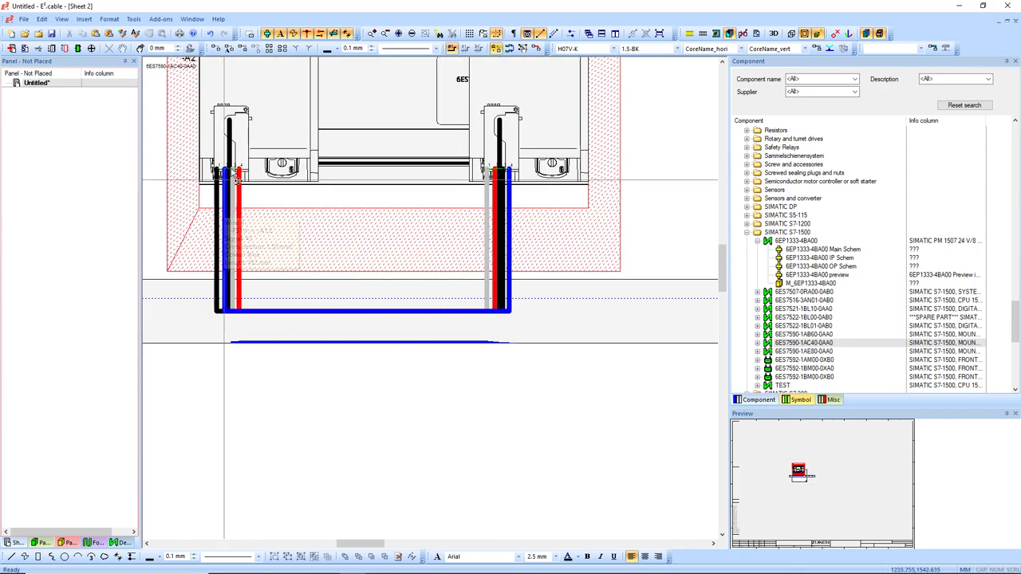
{"action": "mouse_move", "coordinate": [237, 209]}
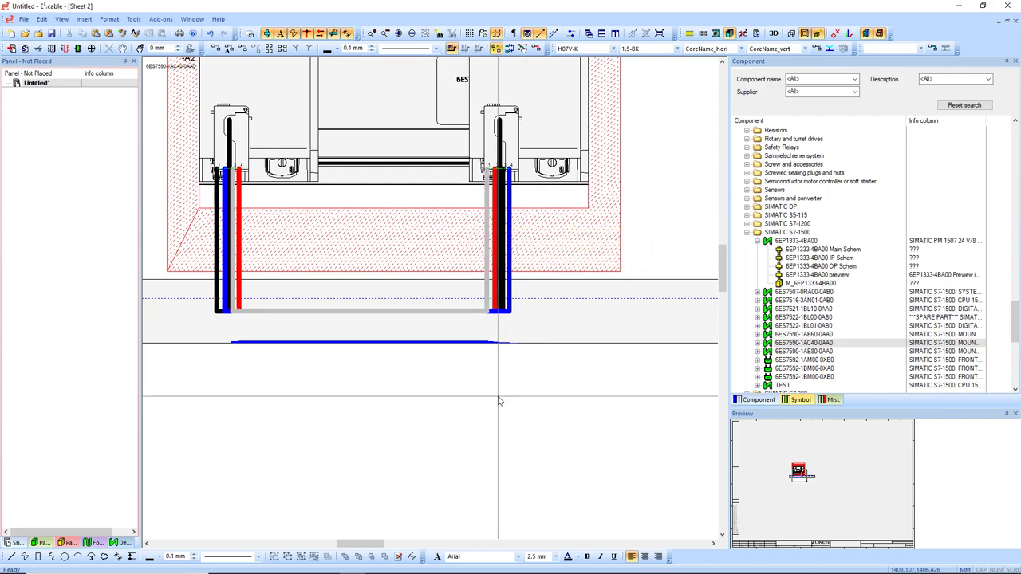
{"action": "mouse_move", "coordinate": [246, 277]}
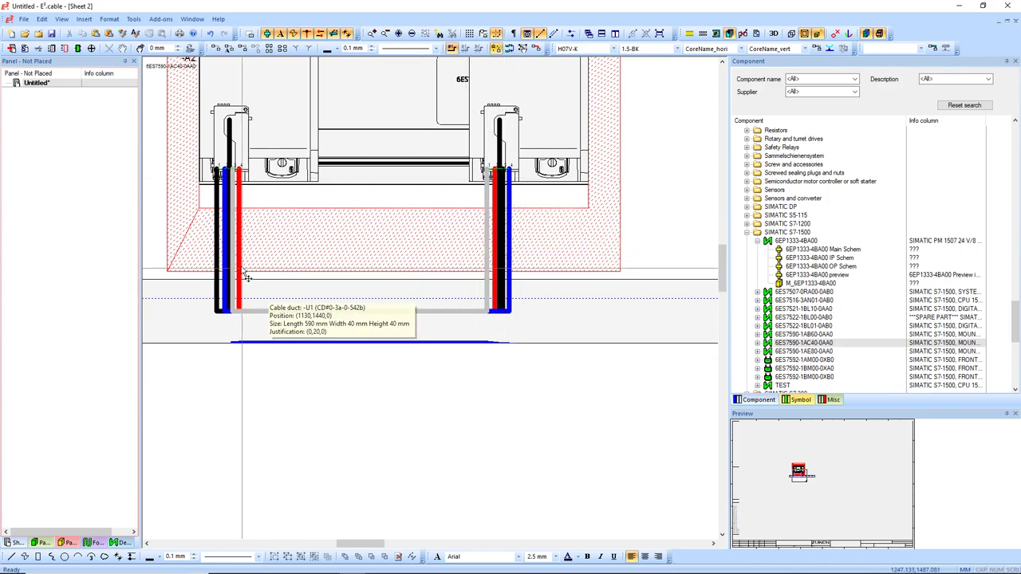
{"action": "left_click", "coordinate": [223, 233]}
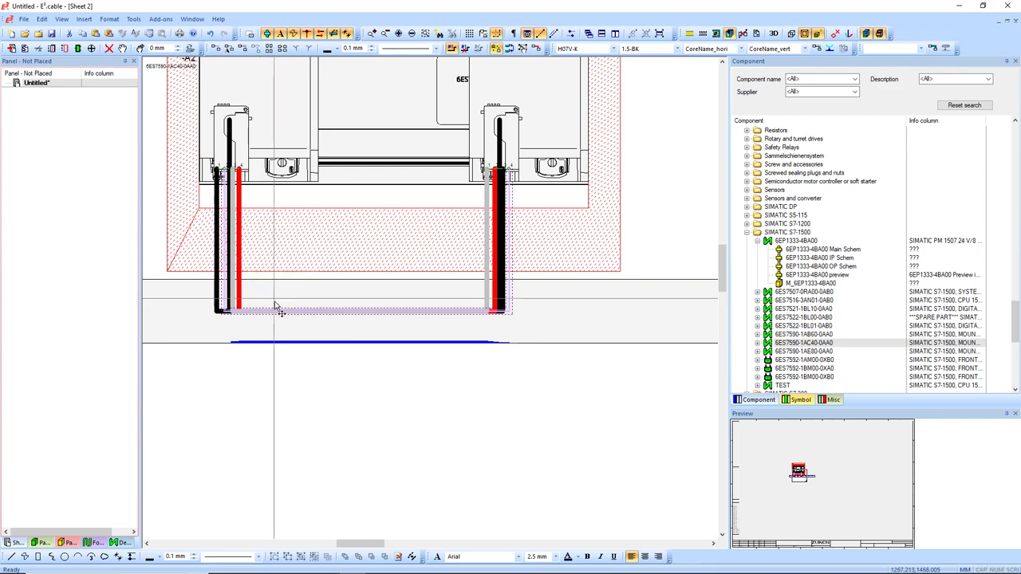
{"action": "left_click", "coordinate": [296, 437]}
{"action": "left_click", "coordinate": [216, 267]}
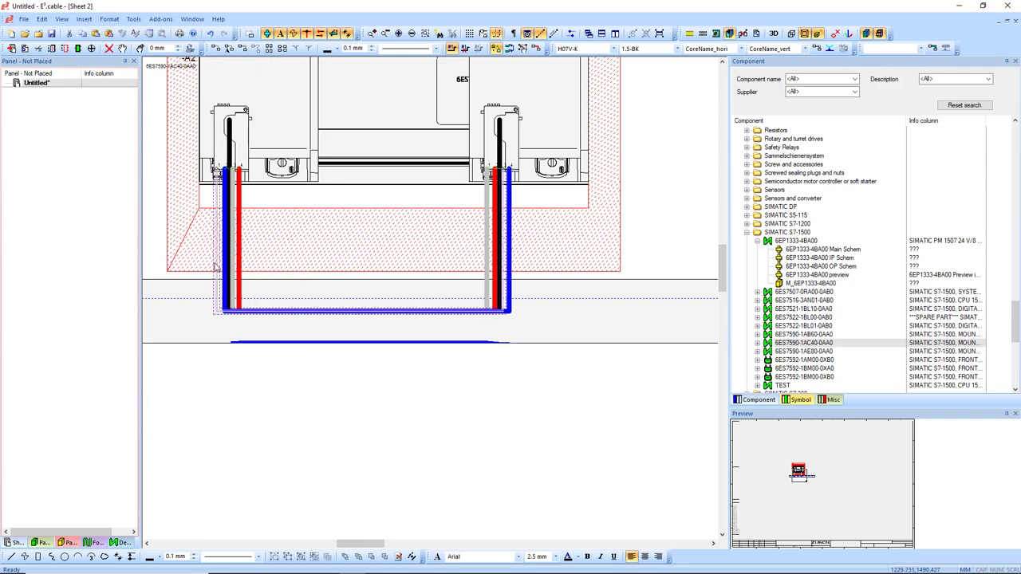
{"action": "left_click", "coordinate": [292, 412]}
{"action": "middle_click", "coordinate": [291, 414]}
{"action": "middle_click_drag", "start_coordinate": [254, 140], "coordinate": [502, 340]}
{"action": "middle_click_drag", "start_coordinate": [324, 215], "coordinate": [591, 423]}
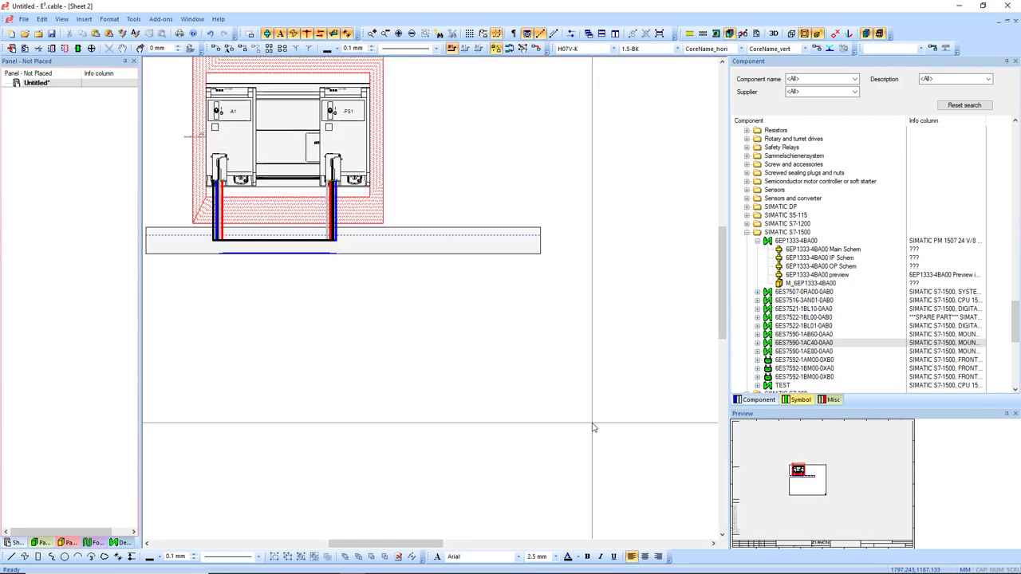
{"action": "scroll", "coordinate": [235, 206], "scroll_direction": "up", "scroll_amount": 2}
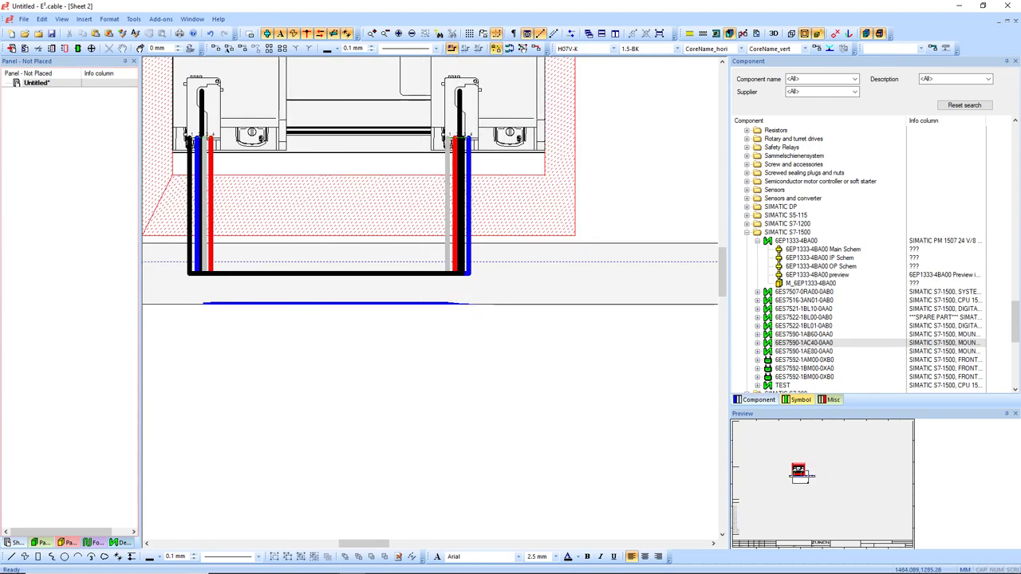
- Switch the panel sheet to 3D and bring the mounted modules and cable duct into close view
{"action": "left_click_drag", "start_coordinate": [350, 544], "coordinate": [336, 544]}
{"action": "scroll", "coordinate": [336, 520], "scroll_direction": "up", "scroll_amount": 2}
{"action": "scroll", "coordinate": [270, 382], "scroll_direction": "down", "scroll_amount": 1}
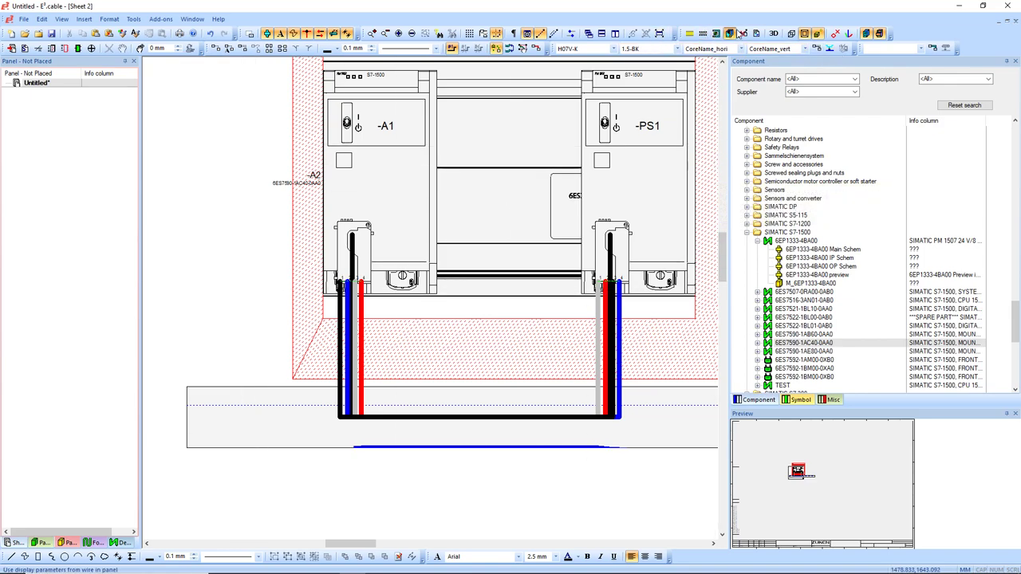
{"action": "left_click", "coordinate": [773, 33]}
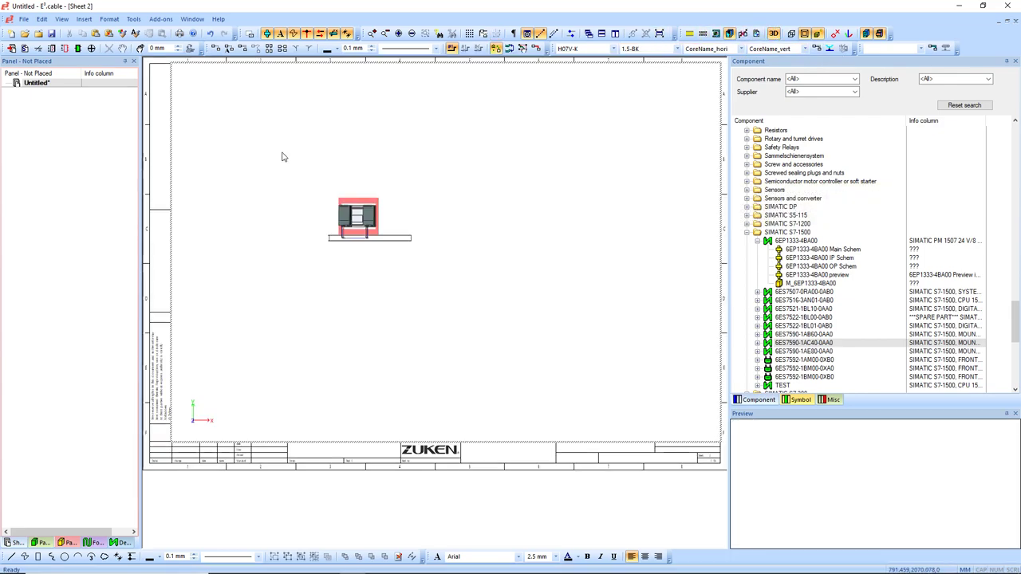
{"action": "middle_click_drag", "start_coordinate": [282, 153], "coordinate": [533, 339]}
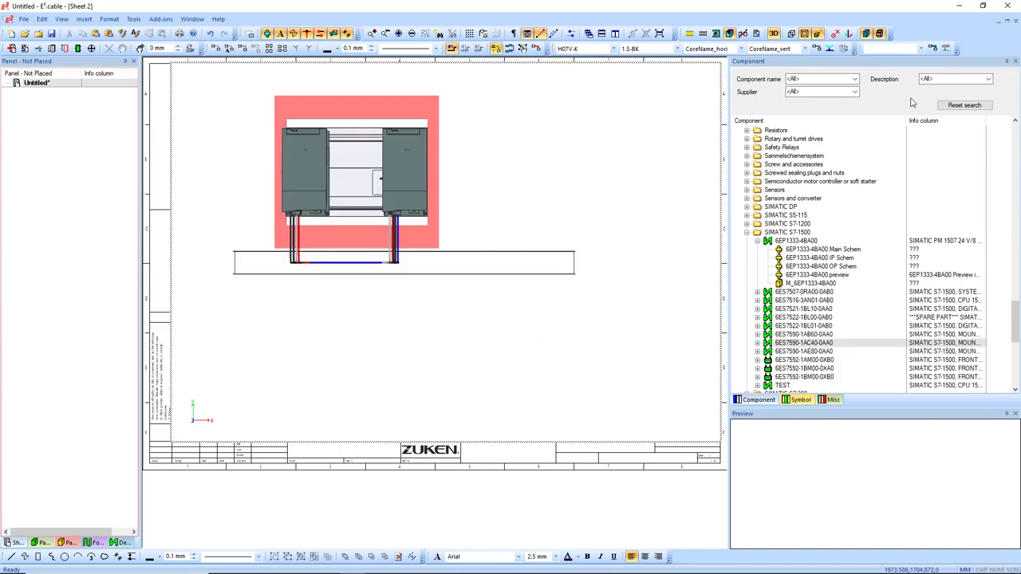
- Compare the modules in 3D with the 3D model and 2D graphic displays switched off, and restore both displays
{"action": "left_click", "coordinate": [880, 35]}
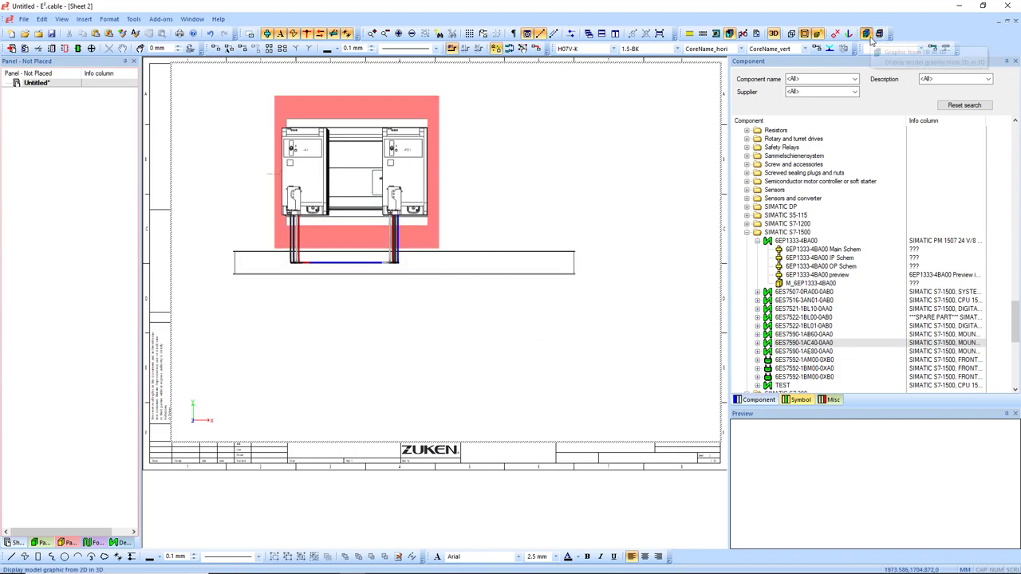
{"action": "left_click", "coordinate": [866, 34]}
{"action": "middle_click_drag", "start_coordinate": [194, 227], "coordinate": [226, 212]}
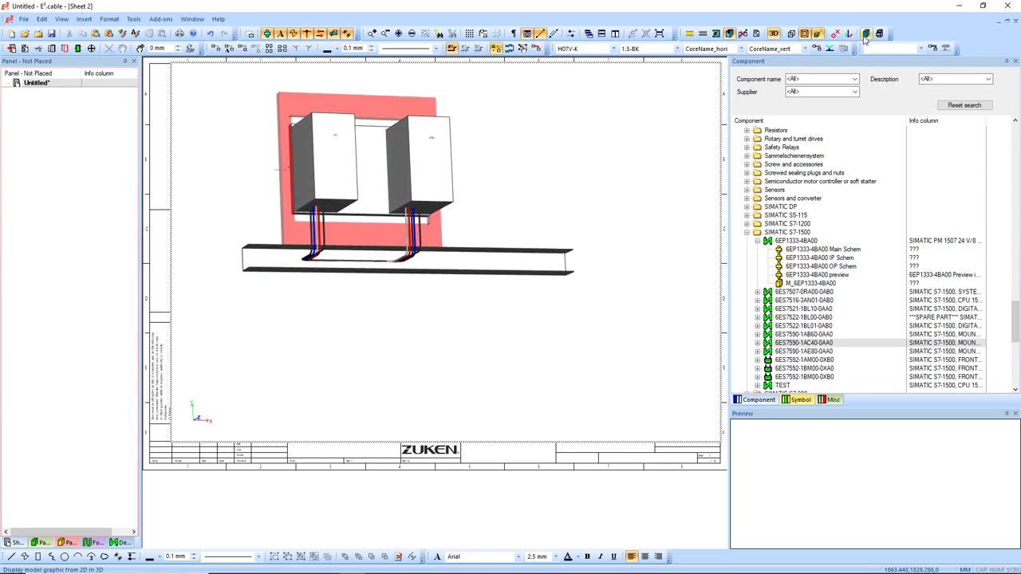
{"action": "middle_click_drag", "start_coordinate": [273, 183], "coordinate": [346, 383]}
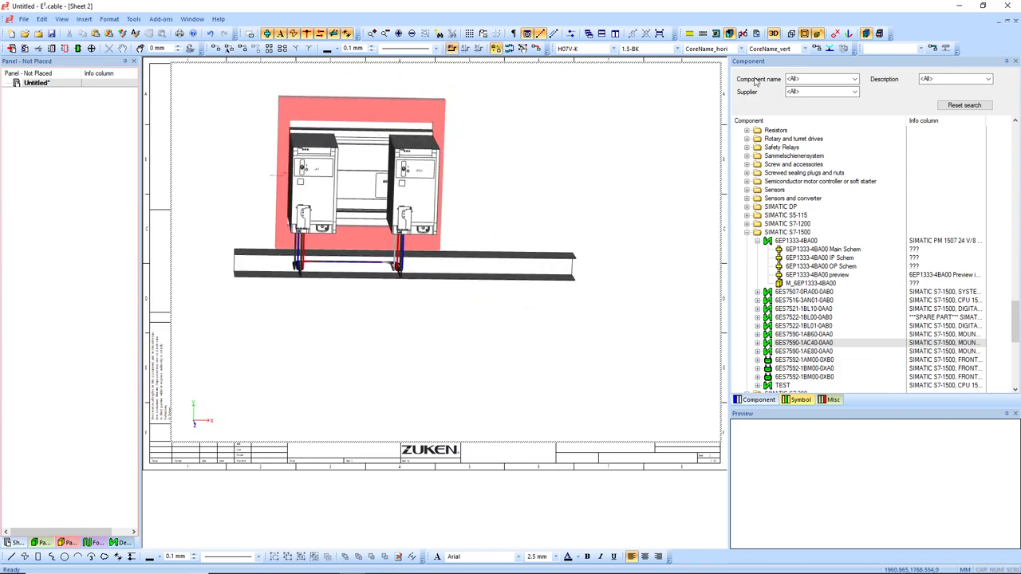
{"action": "left_click", "coordinate": [879, 36]}
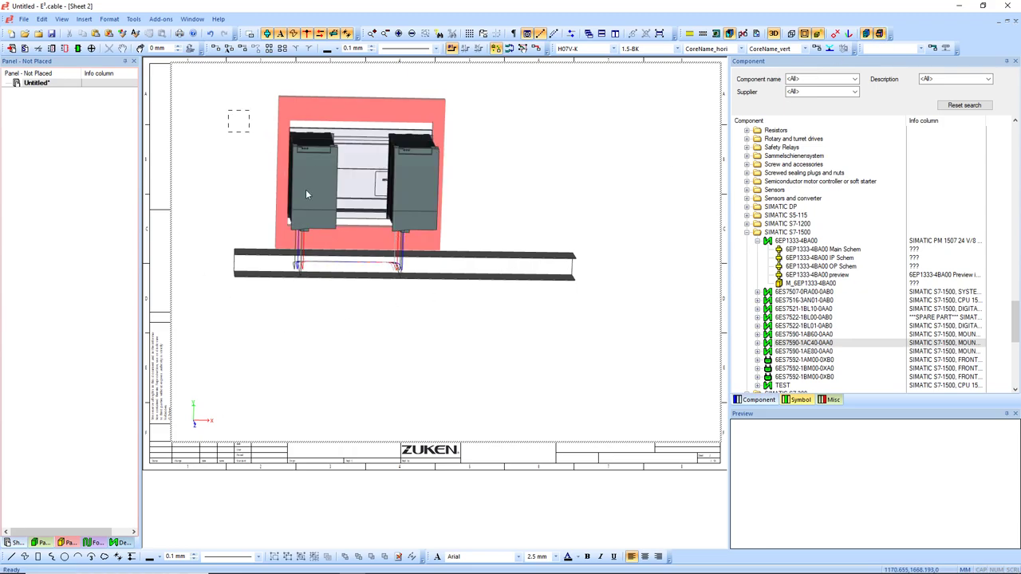
- Examine in 3D how the routed wires leave the terminals of -A1 and run down to the cable duct
{"action": "middle_click_drag", "start_coordinate": [308, 194], "coordinate": [415, 365]}
{"action": "scroll", "coordinate": [325, 158], "scroll_direction": "up", "scroll_amount": 2}
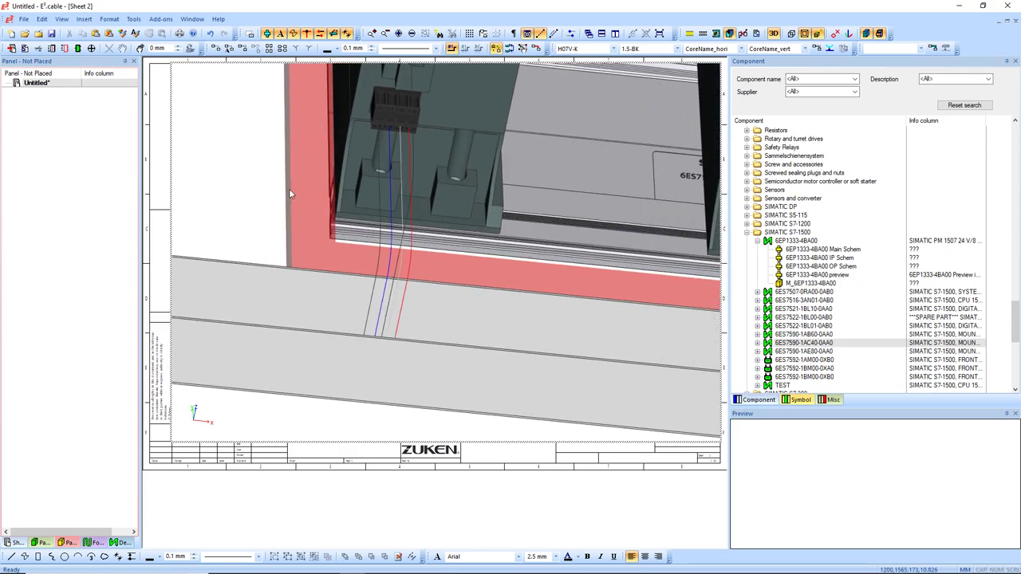
{"action": "scroll", "coordinate": [331, 288], "scroll_direction": "up", "scroll_amount": 2}
{"action": "middle_click_drag", "start_coordinate": [289, 188], "coordinate": [337, 200]}
{"action": "scroll", "coordinate": [322, 288], "scroll_direction": "up", "scroll_amount": 2}
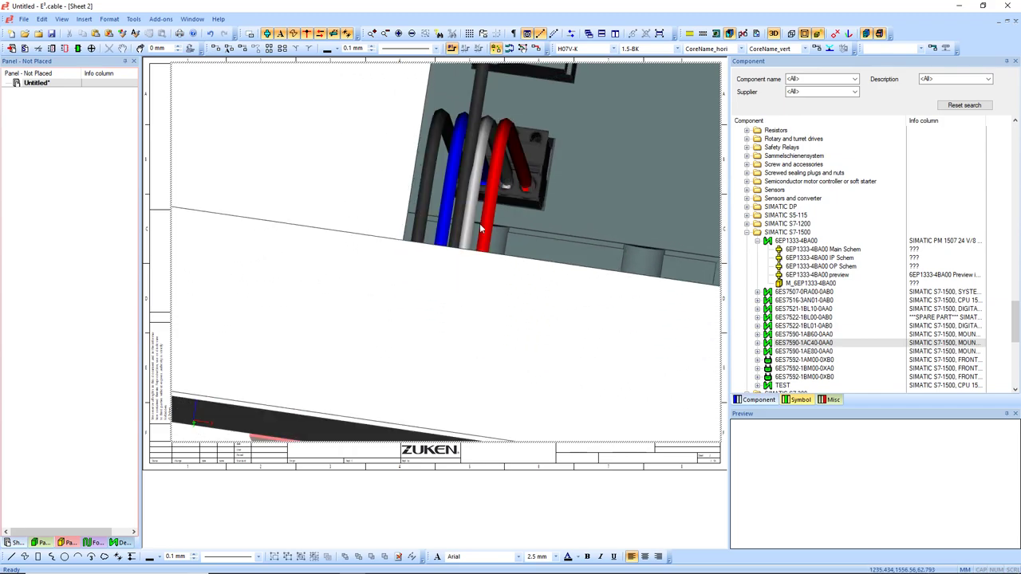
- Examine from the side how module -A1 sits on mounting rail -A2 in the 3D view
{"action": "middle_click_drag", "start_coordinate": [479, 229], "coordinate": [444, 333]}
{"action": "scroll", "coordinate": [423, 169], "scroll_direction": "down", "scroll_amount": 3}
{"action": "scroll", "coordinate": [279, 225], "scroll_direction": "up", "scroll_amount": 3}
{"action": "left_click", "coordinate": [456, 333]}
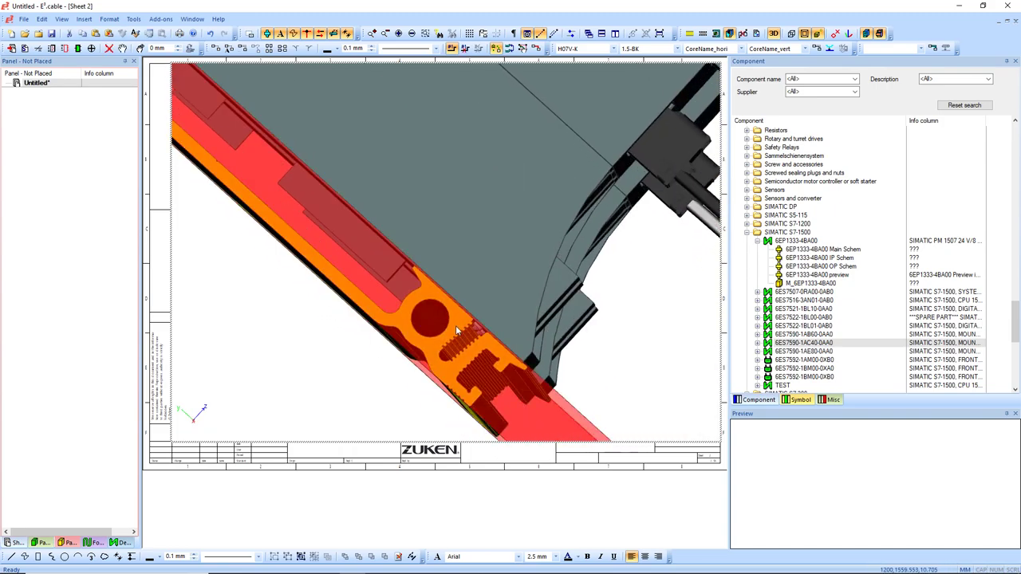
{"action": "scroll", "coordinate": [478, 351], "scroll_direction": "up", "scroll_amount": 2}
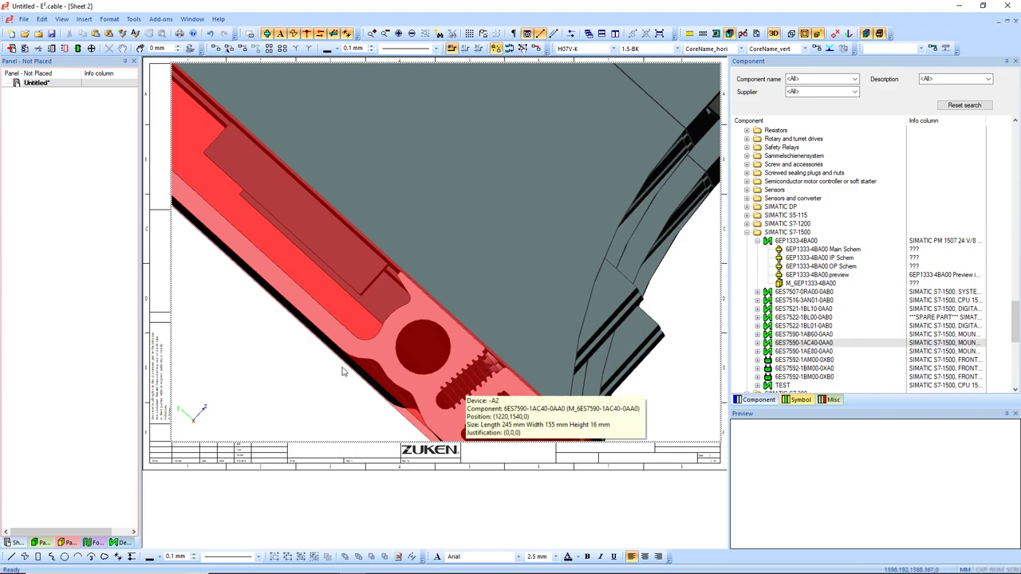
{"action": "scroll", "coordinate": [344, 372], "scroll_direction": "down", "scroll_amount": 2}
{"action": "middle_click_drag", "start_coordinate": [332, 308], "coordinate": [312, 267]}
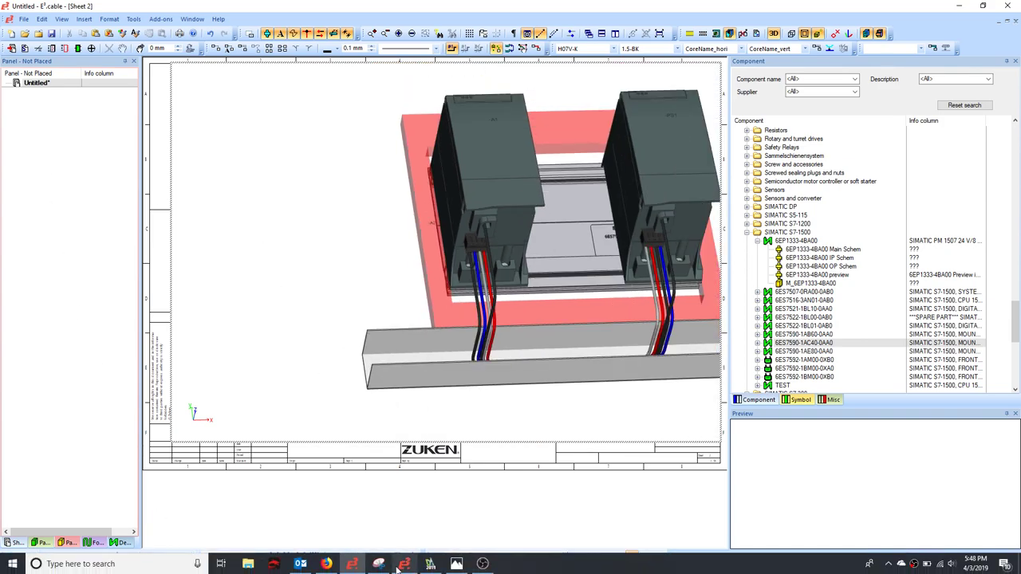
- Switch to the E³.dbe database editor and set the slot-line Y justification of model M_6EP1333-4BA00 to 78 mm
{"action": "left_click", "coordinate": [403, 564]}
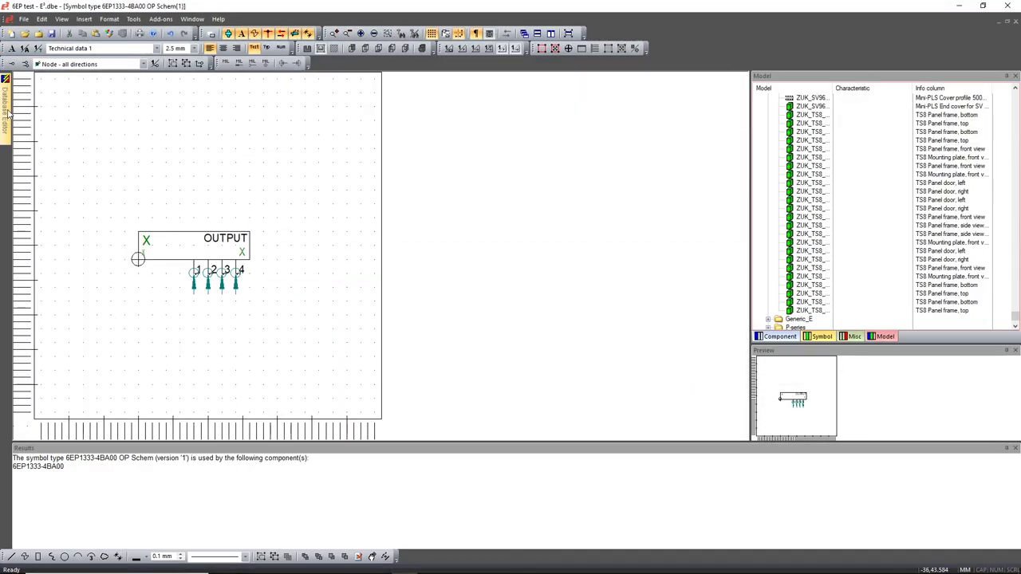
{"action": "mouse_move", "coordinate": [6, 116]}
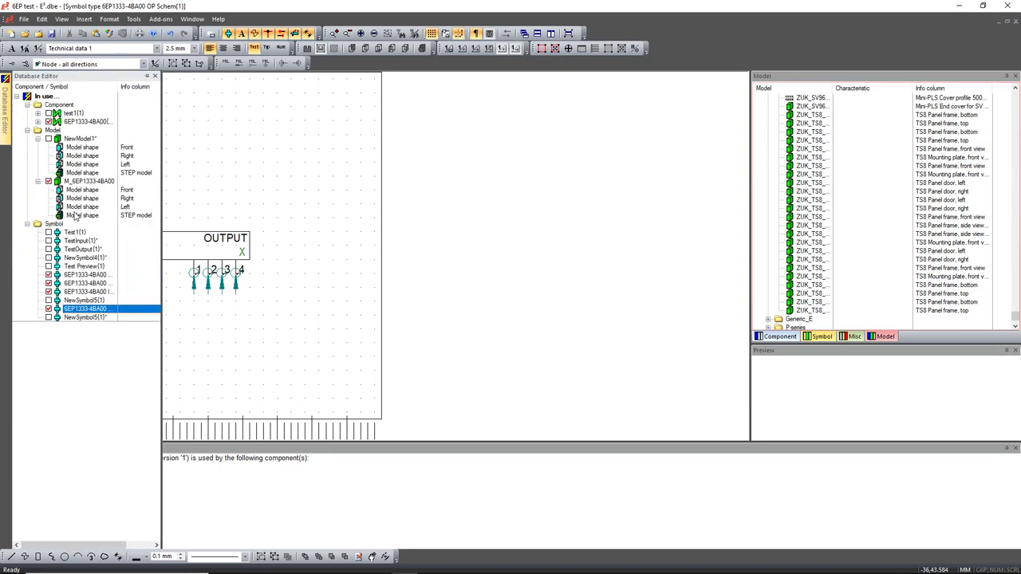
{"action": "double_click", "coordinate": [83, 183]}
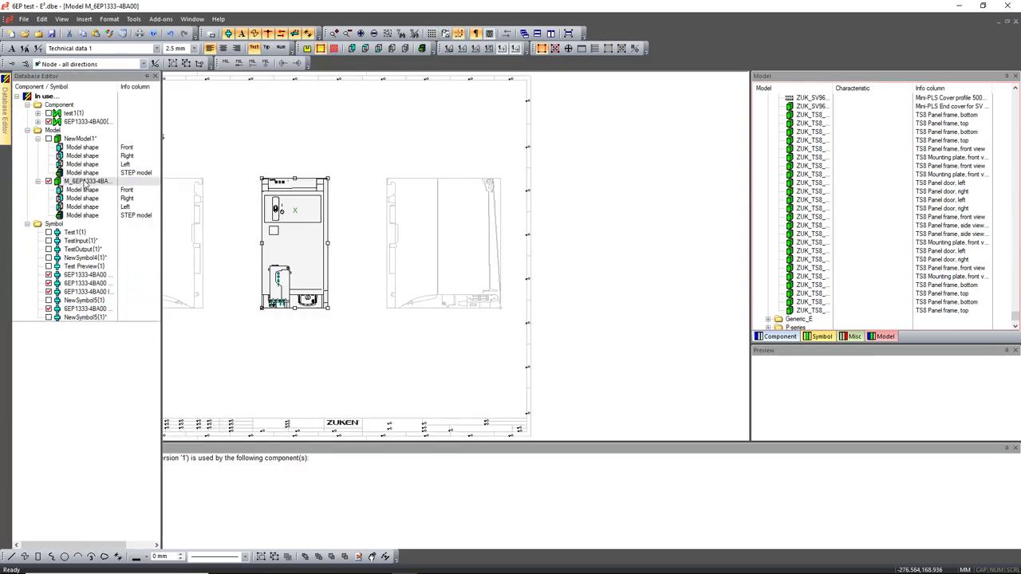
{"action": "right_click", "coordinate": [230, 326]}
{"action": "left_click", "coordinate": [271, 476]}
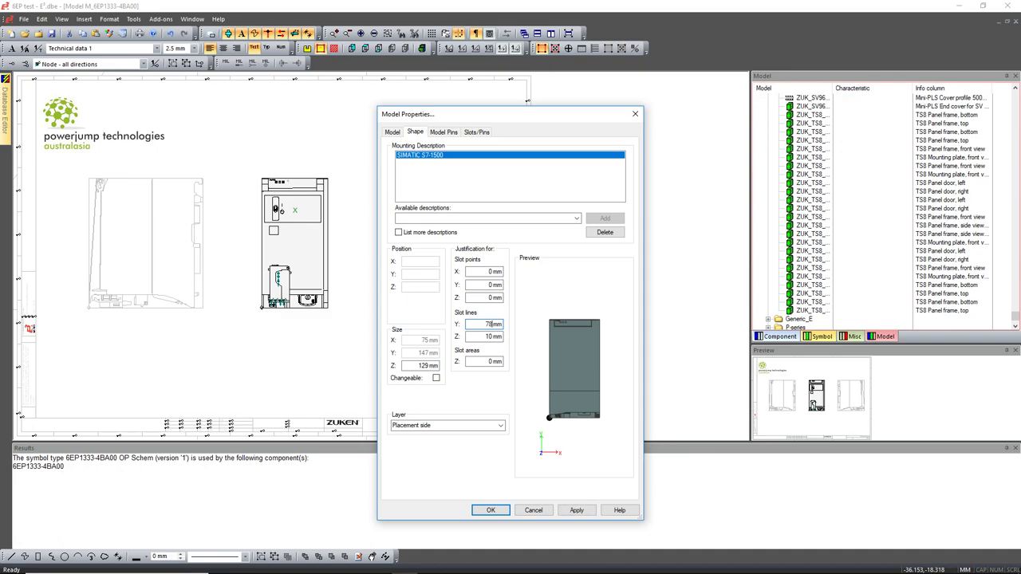
{"action": "left_click", "coordinate": [572, 510]}
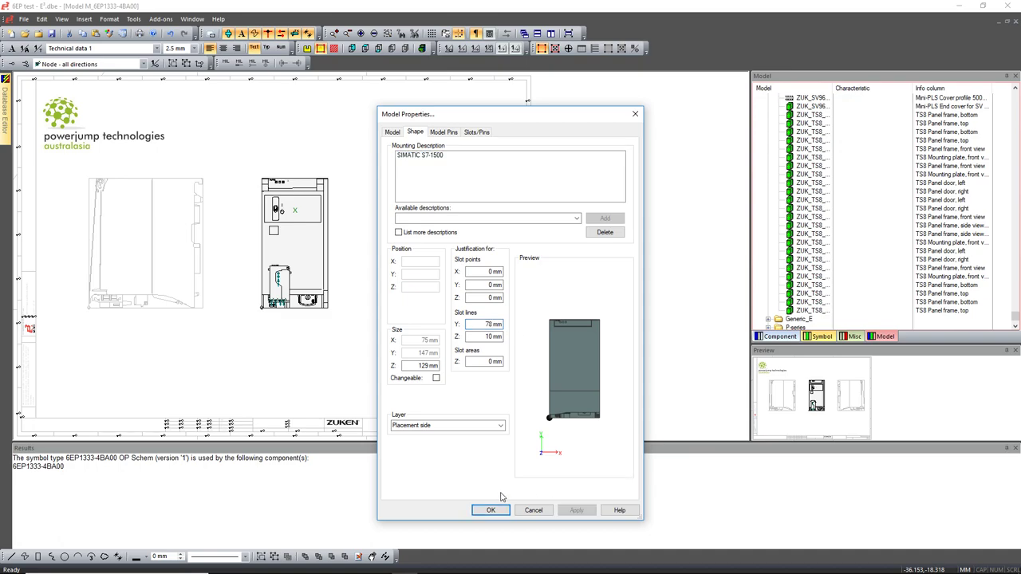
{"action": "left_click", "coordinate": [491, 510]}
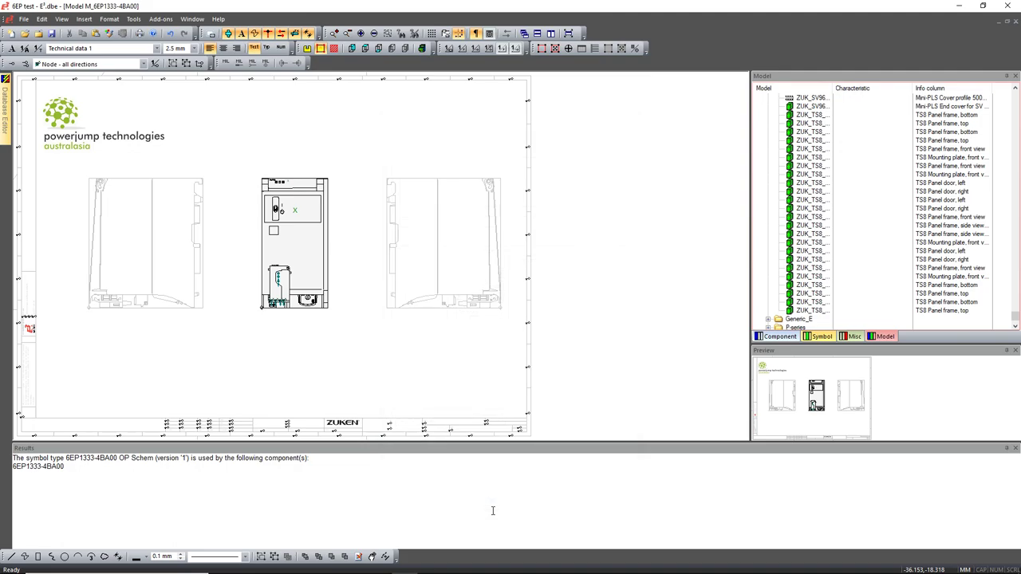
- Set the Z-position of the model's last four CageClamp general pins to 64 mm
{"action": "right_click", "coordinate": [244, 367]}
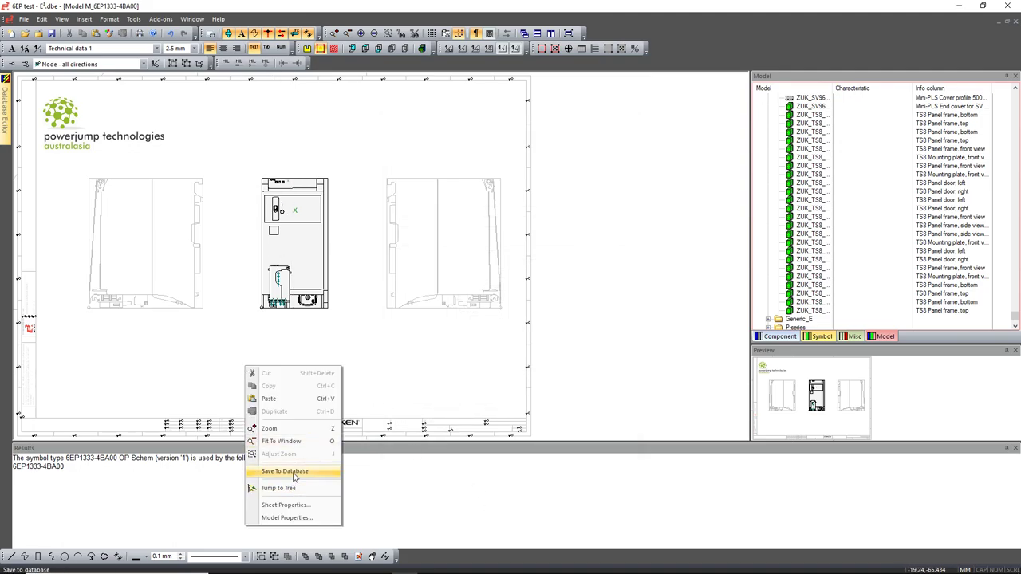
{"action": "left_click", "coordinate": [287, 518]}
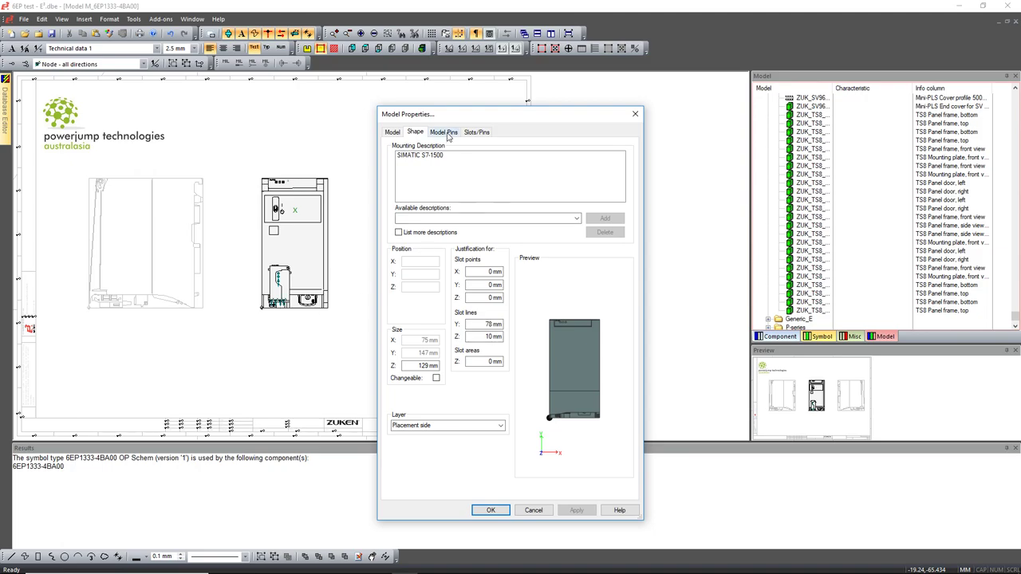
{"action": "left_click", "coordinate": [475, 131]}
{"action": "scroll", "coordinate": [420, 195], "scroll_direction": "down", "scroll_amount": 2}
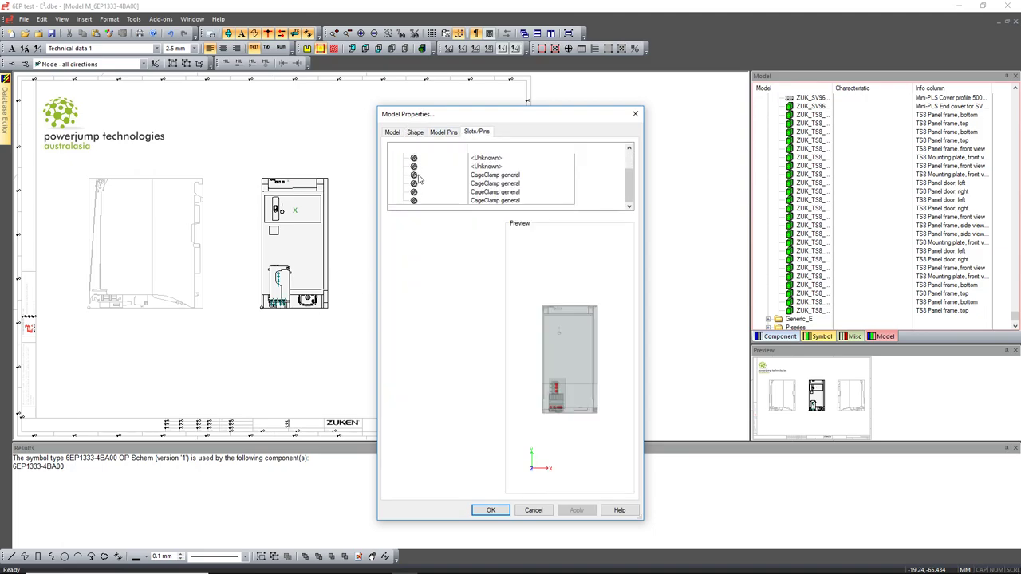
{"action": "left_click", "coordinate": [418, 176]}
{"action": "left_click", "coordinate": [422, 200], "text": "shift"}
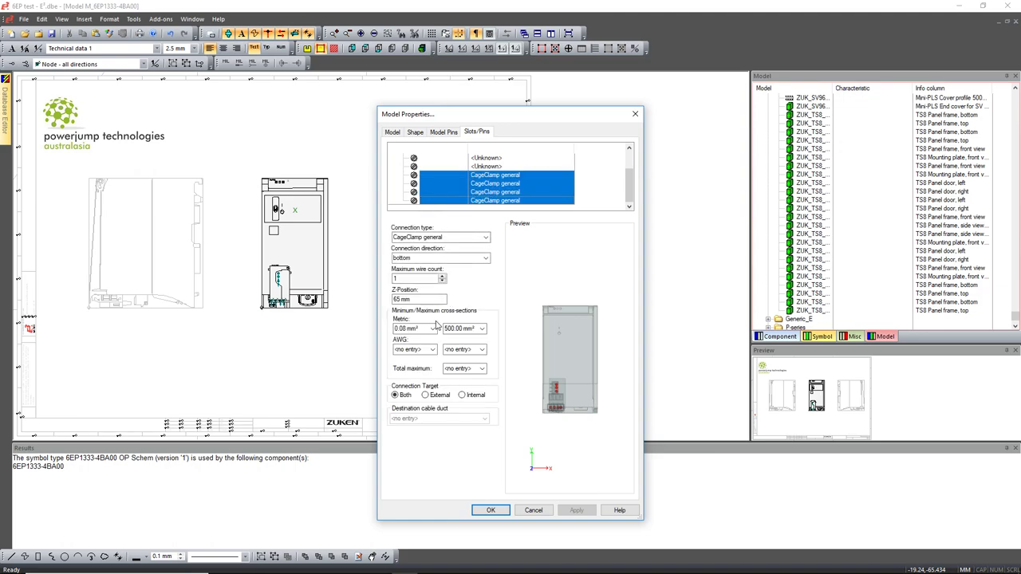
{"action": "left_click", "coordinate": [400, 299]}
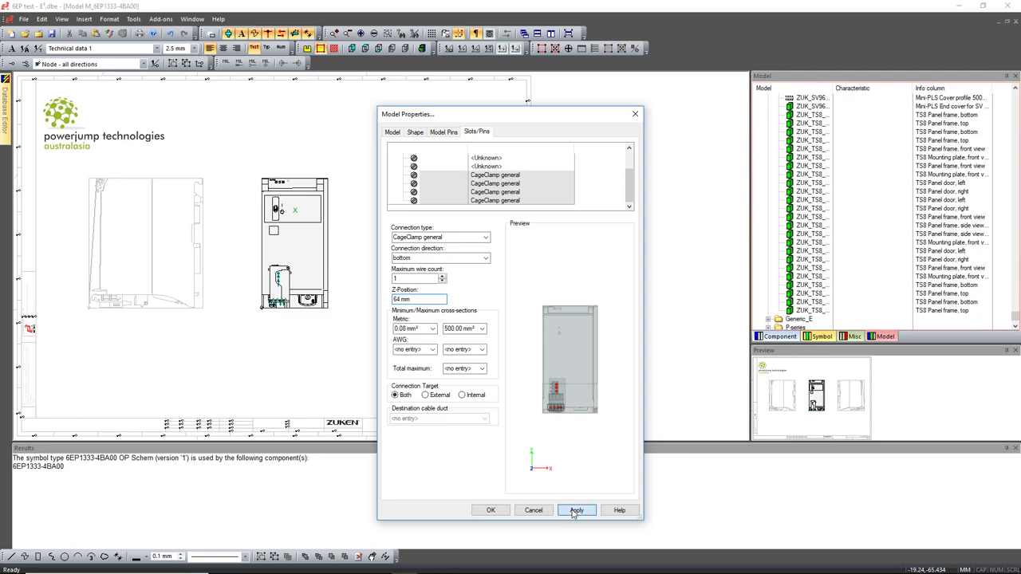
{"action": "left_click", "coordinate": [574, 511]}
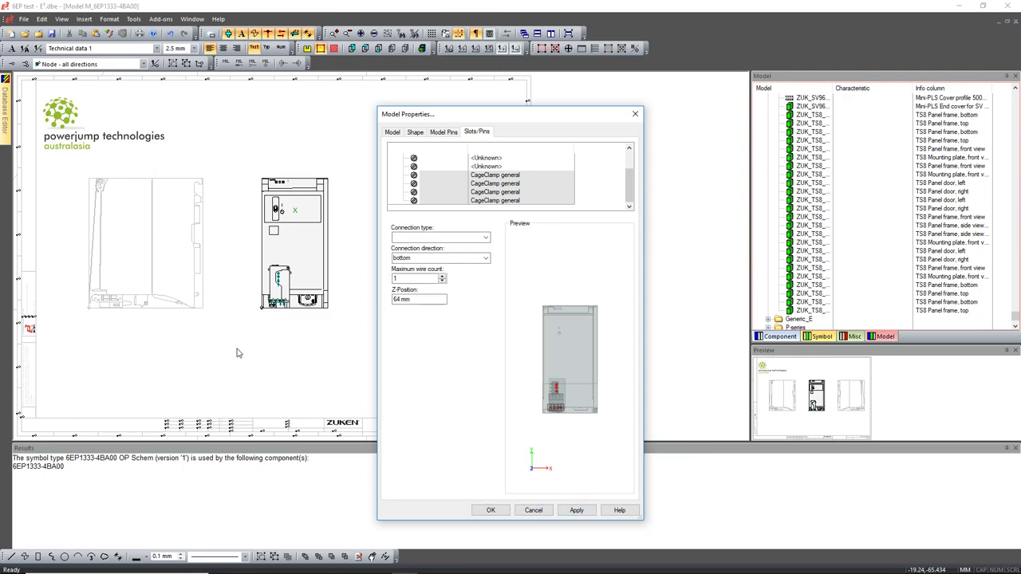
{"action": "key", "text": "Return"}
- Try to save the changed model M_6EP1333-4BA00 to the database and update its component
{"action": "right_click", "coordinate": [241, 324]}
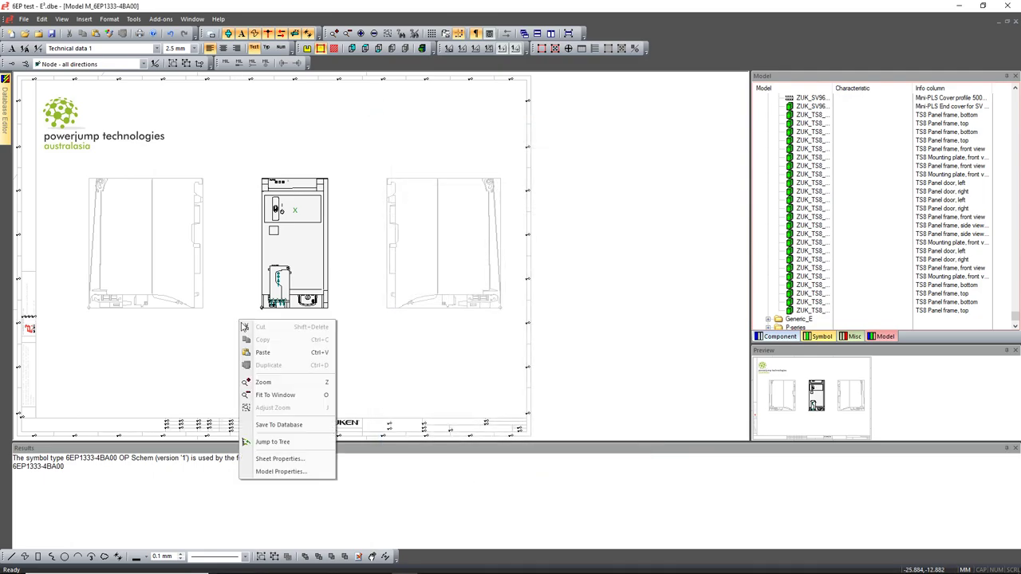
{"action": "left_click", "coordinate": [283, 425]}
{"action": "left_click", "coordinate": [528, 325]}
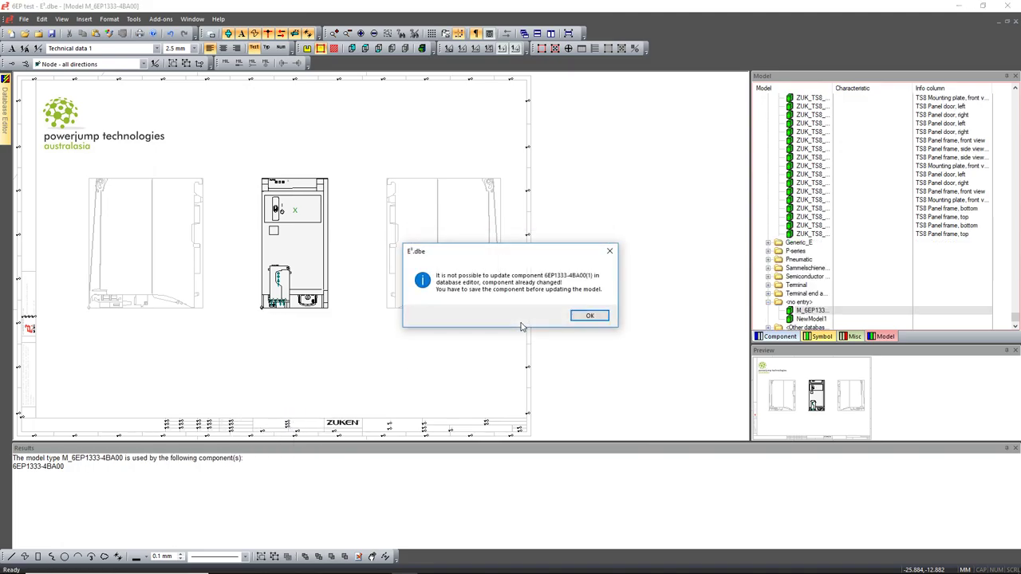
{"action": "left_click", "coordinate": [586, 317]}
- Open component 6EP1333-4BA00 and save it to the database
{"action": "mouse_move", "coordinate": [6, 110]}
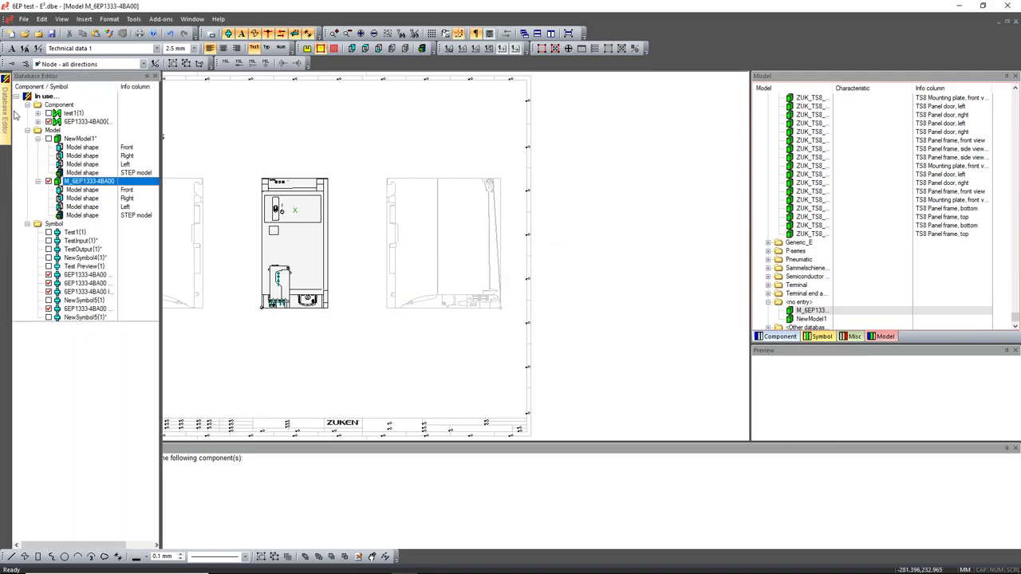
{"action": "double_click", "coordinate": [79, 122]}
{"action": "right_click", "coordinate": [384, 169]}
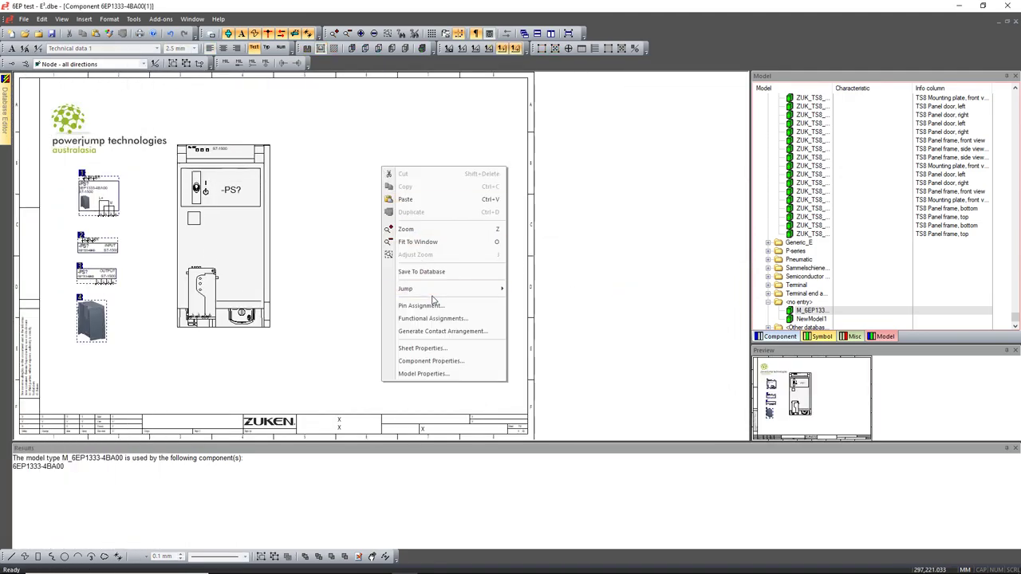
{"action": "left_click", "coordinate": [421, 271]}
{"action": "left_click", "coordinate": [524, 317]}
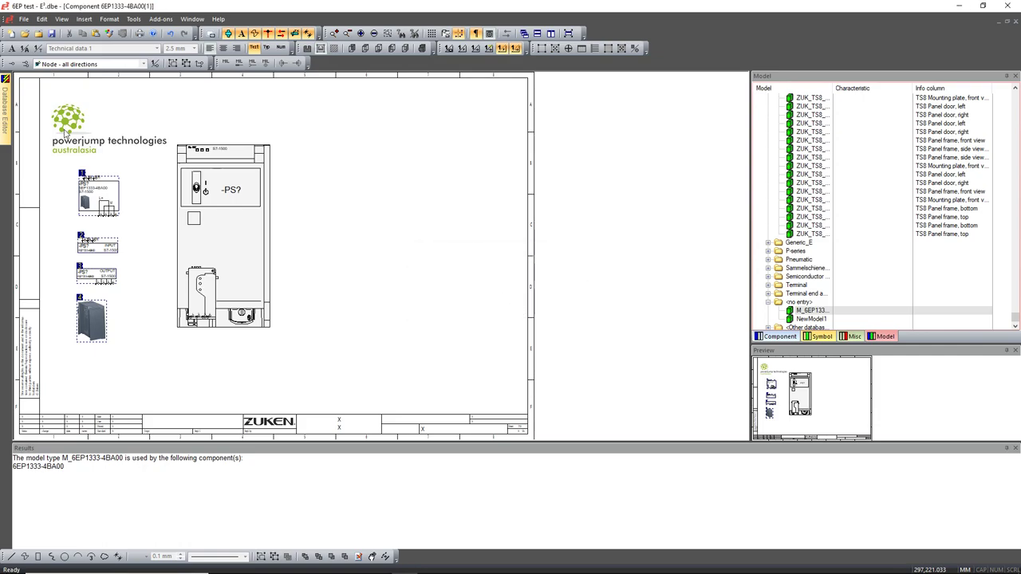
- Reopen model M_6EP1333-4BA00 and save it to the database, including its component update
{"action": "mouse_move", "coordinate": [5, 118]}
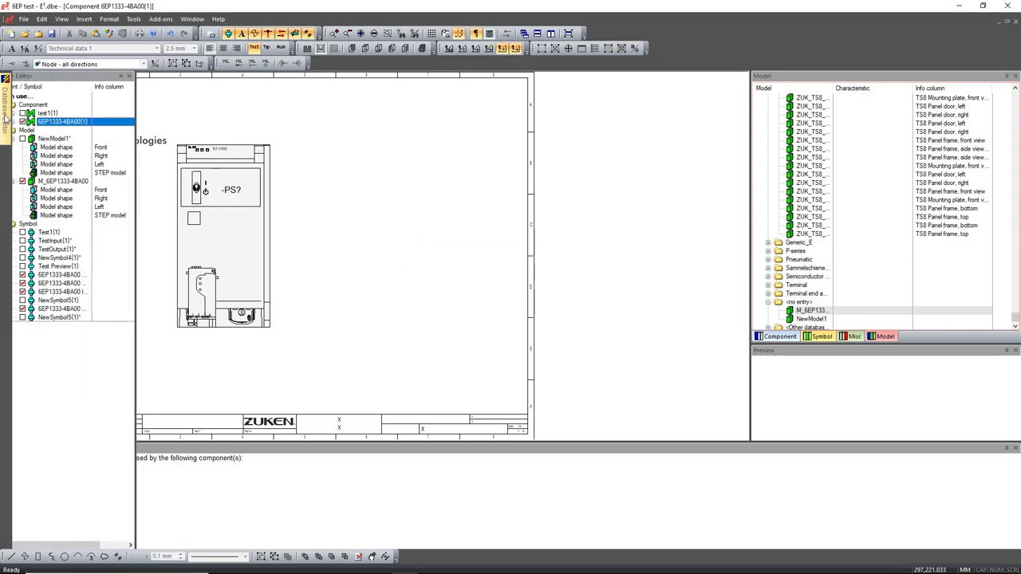
{"action": "double_click", "coordinate": [81, 183]}
{"action": "right_click", "coordinate": [390, 166]}
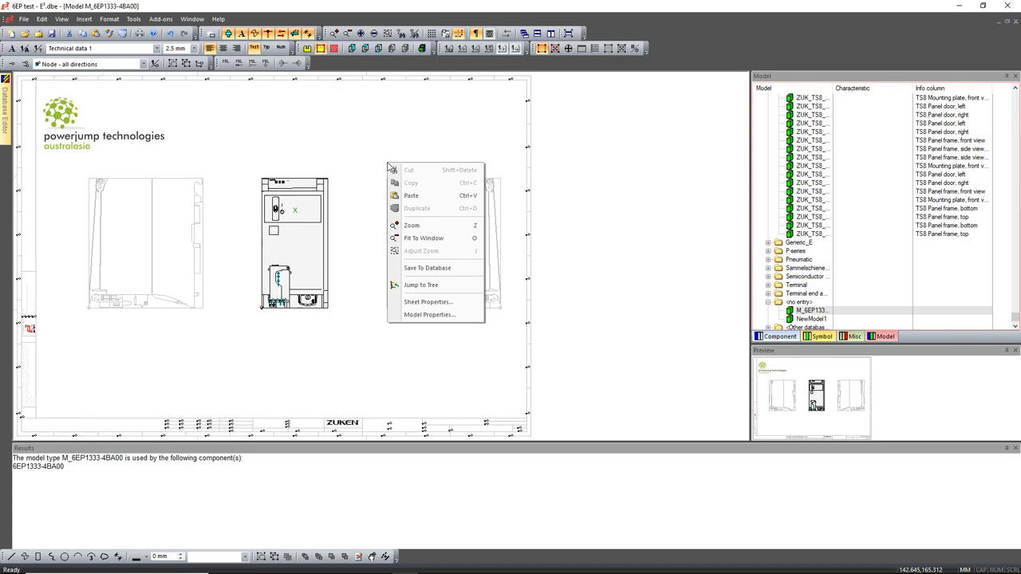
{"action": "left_click", "coordinate": [435, 269]}
{"action": "left_click", "coordinate": [539, 330]}
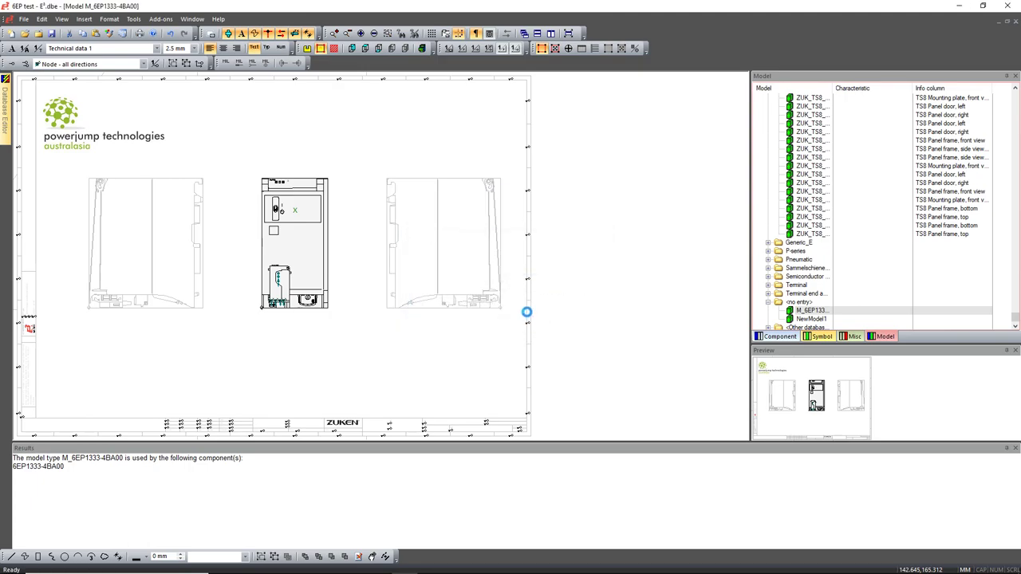
{"action": "left_click", "coordinate": [516, 315]}
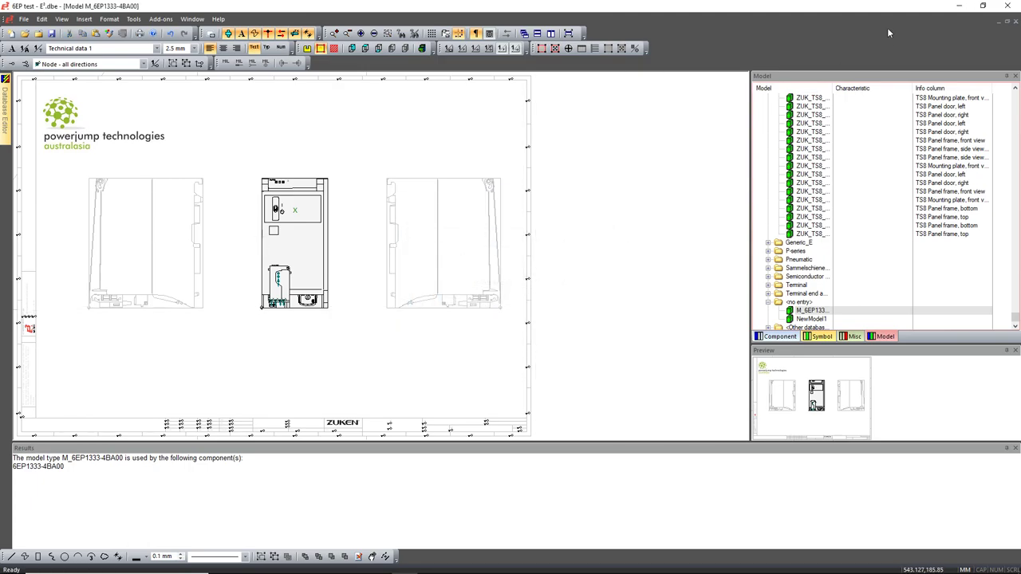
- Return to the E³.cable project and update model M_6EP1333-4BA00 from the database
{"action": "left_click", "coordinate": [960, 6]}
{"action": "middle_click_drag", "start_coordinate": [333, 286], "coordinate": [338, 212]}
{"action": "middle_click_drag", "start_coordinate": [358, 154], "coordinate": [590, 265]}
{"action": "left_click", "coordinate": [805, 283]}
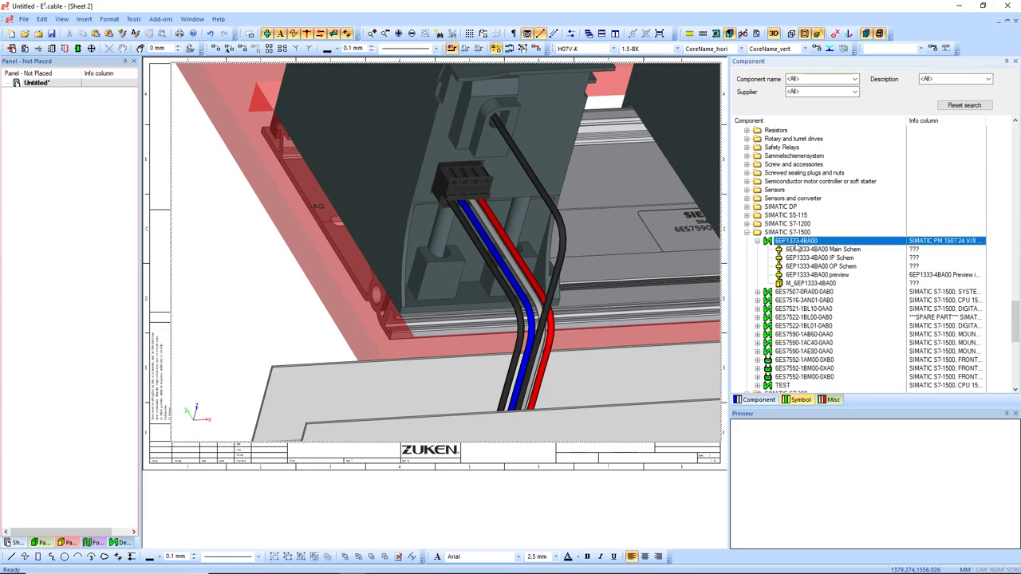
{"action": "right_click", "coordinate": [808, 285]}
{"action": "left_click", "coordinate": [852, 339]}
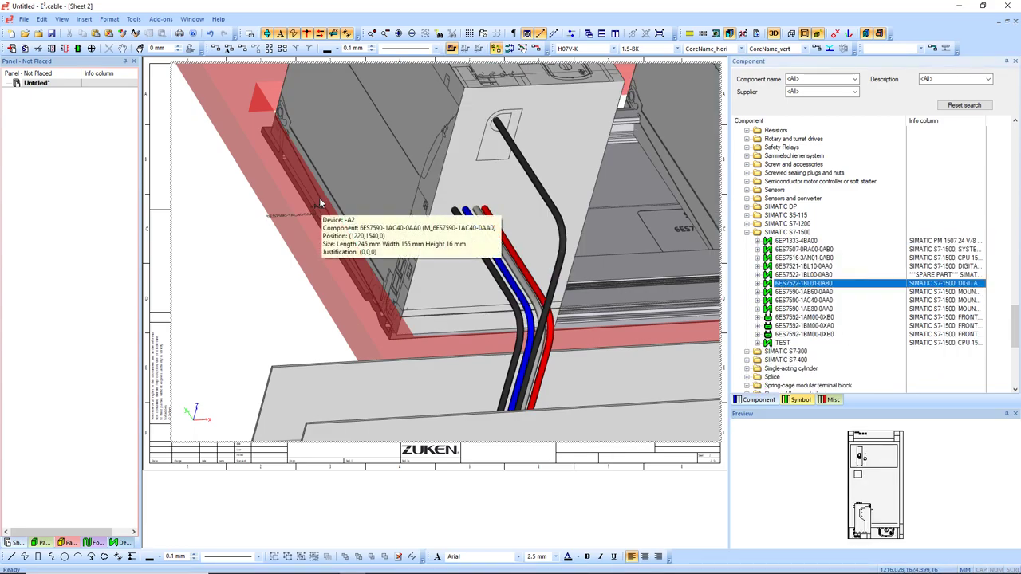
- Switch the 3D view to the detailed model shapes and examine how the power supply sits on the mounting rail from the side
{"action": "left_click", "coordinate": [878, 34]}
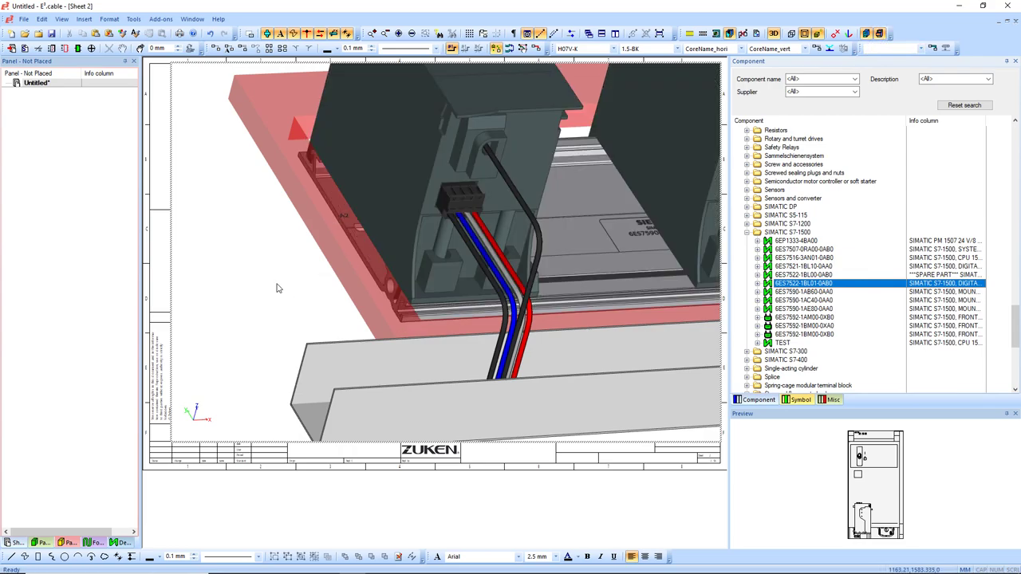
{"action": "middle_click_drag", "start_coordinate": [278, 288], "coordinate": [391, 283]}
{"action": "scroll", "coordinate": [218, 153], "scroll_direction": "up", "scroll_amount": 3}
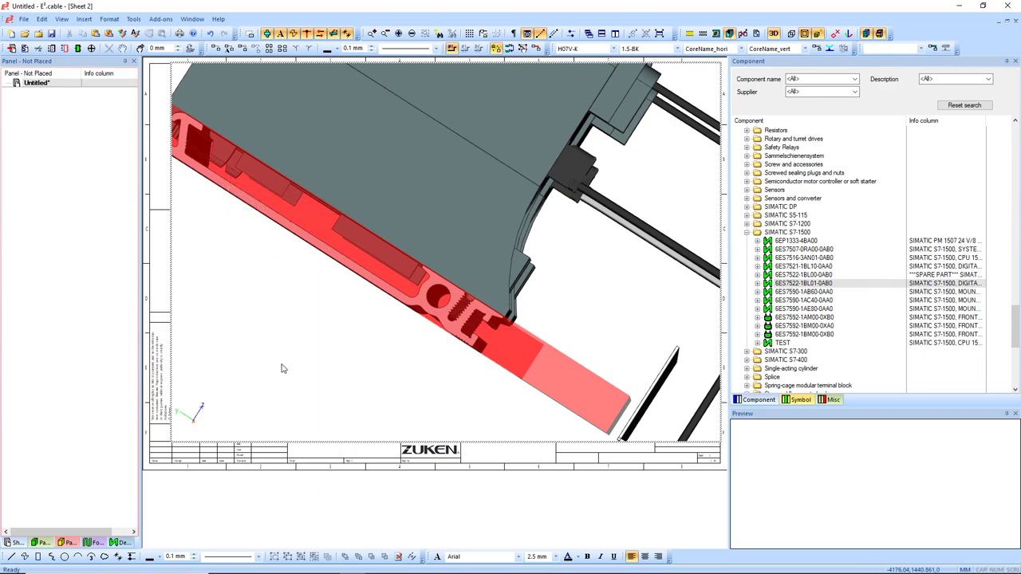
{"action": "middle_click_drag", "start_coordinate": [283, 369], "coordinate": [472, 305]}
{"action": "scroll", "coordinate": [523, 388], "scroll_direction": "up", "scroll_amount": 3}
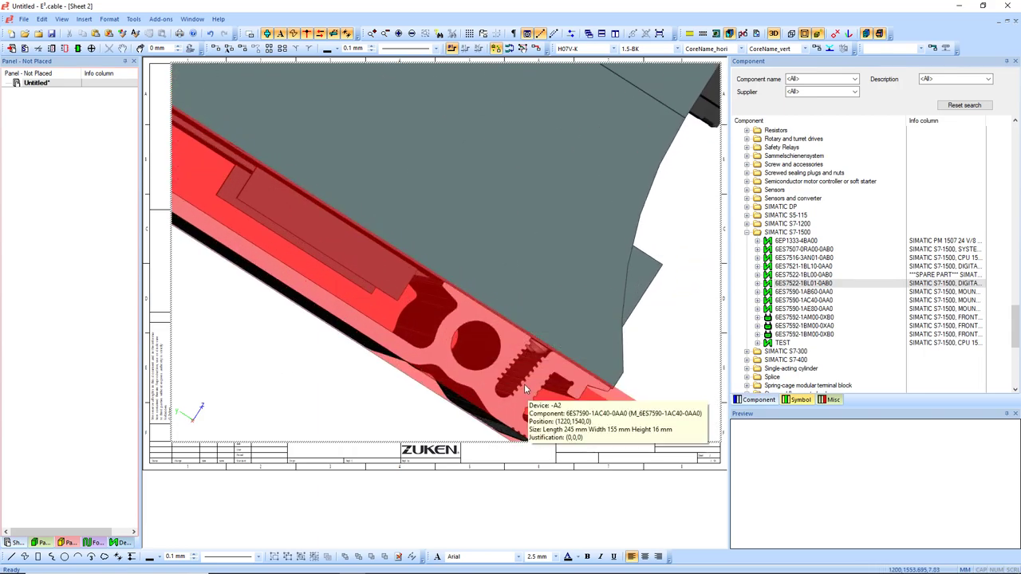
{"action": "mouse_move", "coordinate": [524, 386]}
{"action": "middle_mouse_down"}
{"action": "mouse_move", "coordinate": [469, 314]}
{"action": "mouse_move", "coordinate": [479, 329]}
{"action": "middle_mouse_up"}
{"action": "left_click", "coordinate": [479, 329]}
{"action": "middle_click_drag", "start_coordinate": [257, 265], "coordinate": [606, 390]}
{"action": "mouse_move", "coordinate": [275, 302]}
{"action": "middle_mouse_down"}
{"action": "mouse_move", "coordinate": [401, 374]}
{"action": "mouse_move", "coordinate": [417, 401]}
{"action": "middle_mouse_up"}
{"action": "scroll", "coordinate": [380, 319], "scroll_direction": "down", "scroll_amount": 5}
{"action": "middle_click_drag", "start_coordinate": [434, 350], "coordinate": [311, 311]}
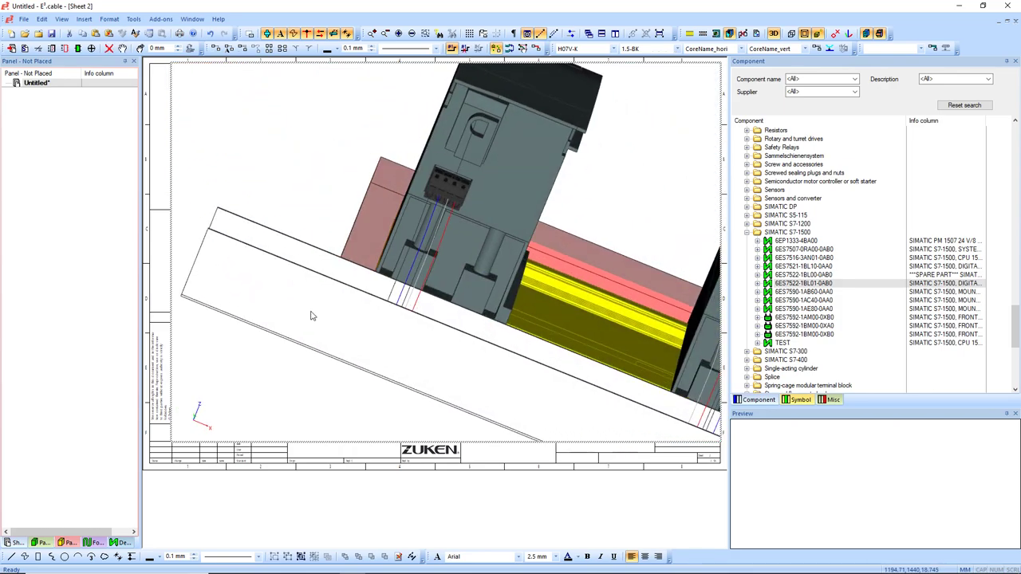
- Examine how the wires enter the power supply's terminal plug and run into the cable duct in 3D
{"action": "scroll", "coordinate": [433, 200], "scroll_direction": "up", "scroll_amount": 3}
{"action": "middle_click_drag", "start_coordinate": [433, 199], "coordinate": [472, 231]}
{"action": "scroll", "coordinate": [578, 211], "scroll_direction": "up", "scroll_amount": 3}
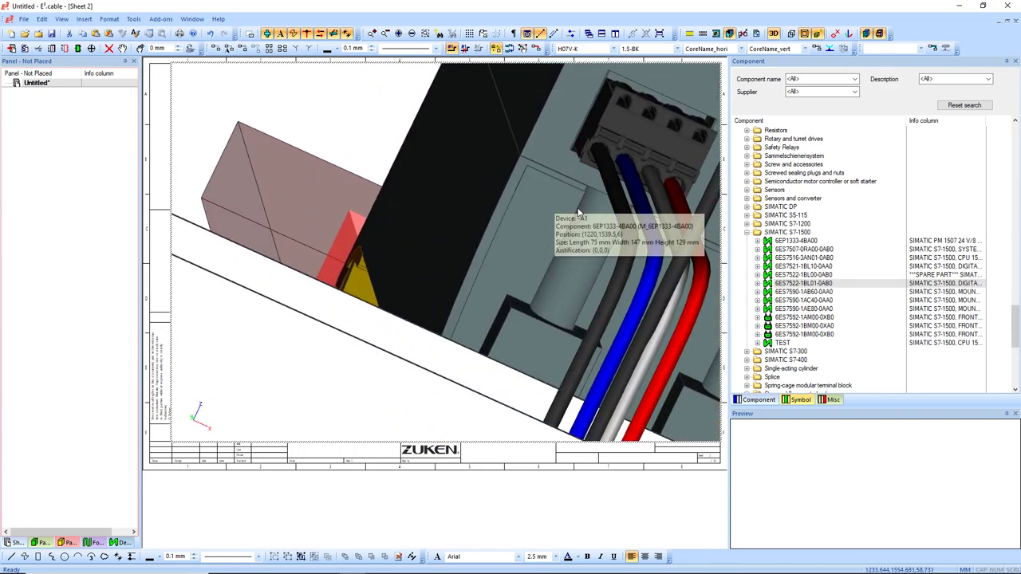
{"action": "left_click_drag", "start_coordinate": [577, 213], "coordinate": [415, 237]}
{"action": "middle_click_drag", "start_coordinate": [411, 142], "coordinate": [434, 154]}
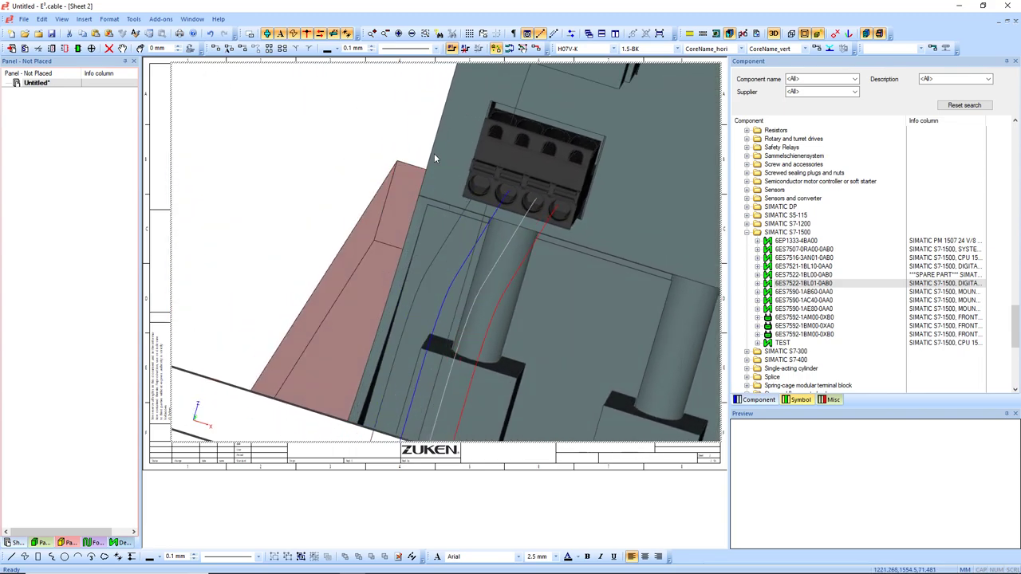
{"action": "scroll", "coordinate": [577, 217], "scroll_direction": "down", "scroll_amount": 3}
{"action": "left_click_drag", "start_coordinate": [556, 280], "coordinate": [333, 299]}
{"action": "middle_click_drag", "start_coordinate": [334, 298], "coordinate": [323, 261]}
{"action": "left_click_drag", "start_coordinate": [323, 260], "coordinate": [446, 227]}
{"action": "middle_click_drag", "start_coordinate": [446, 227], "coordinate": [412, 223]}
{"action": "scroll", "coordinate": [411, 223], "scroll_direction": "down", "scroll_amount": 1}
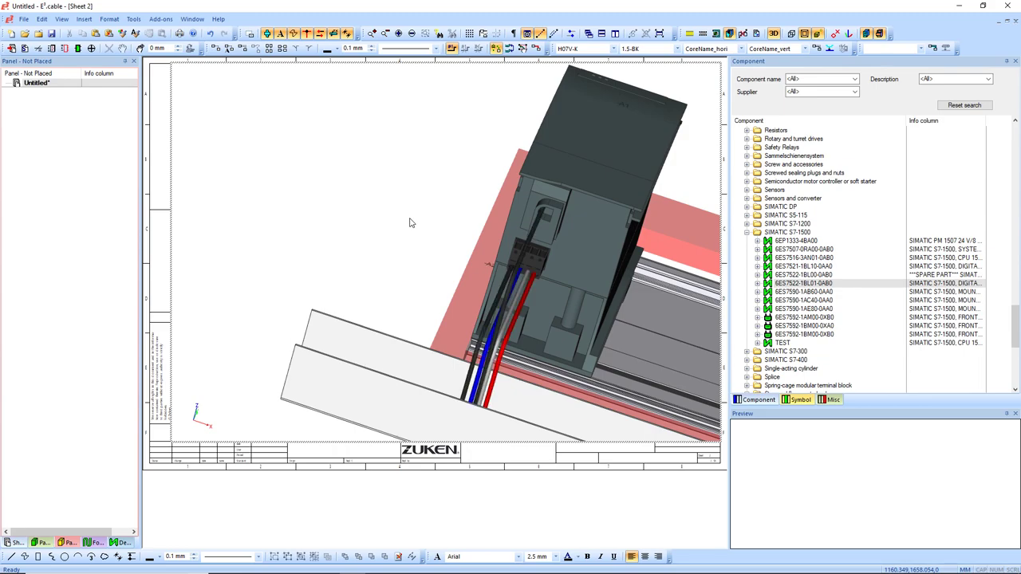
{"action": "left_click_drag", "start_coordinate": [409, 223], "coordinate": [399, 238]}
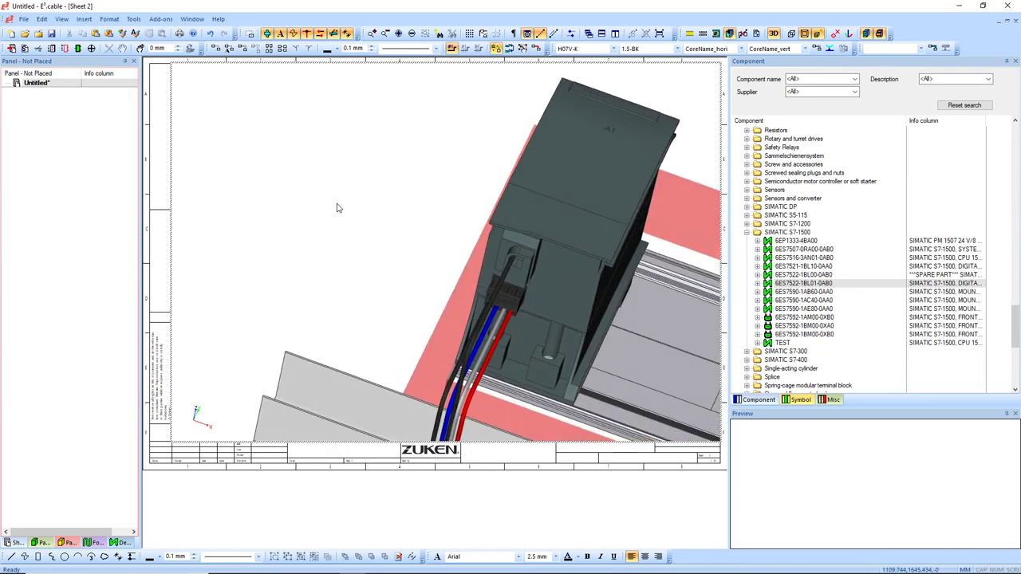
- Jump from panel device -A1 to its schematic symbol and review the component attributes and hyperlink in its device properties
{"action": "right_click", "coordinate": [598, 191]}
{"action": "mouse_move", "coordinate": [651, 396]}
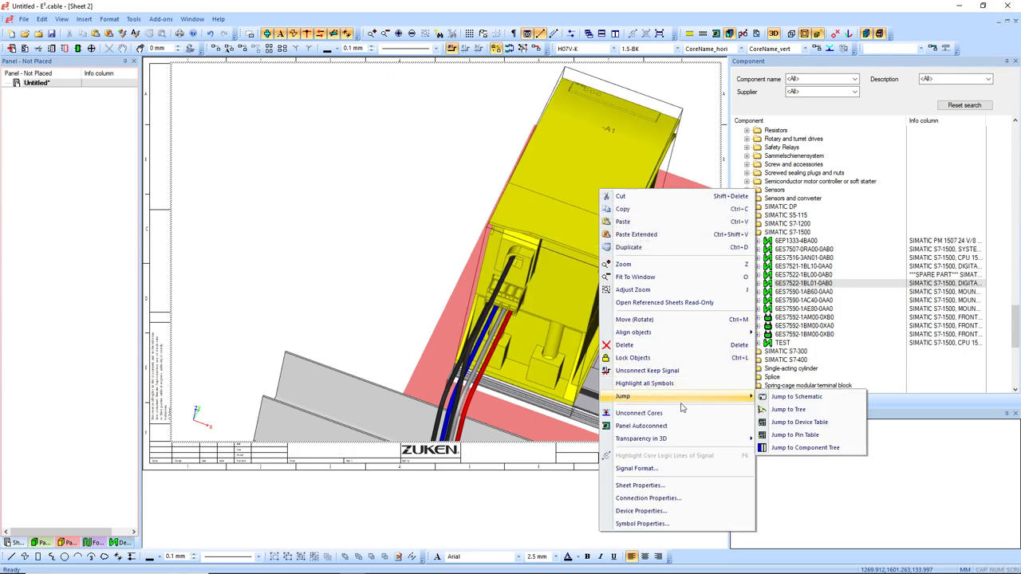
{"action": "left_click", "coordinate": [790, 397]}
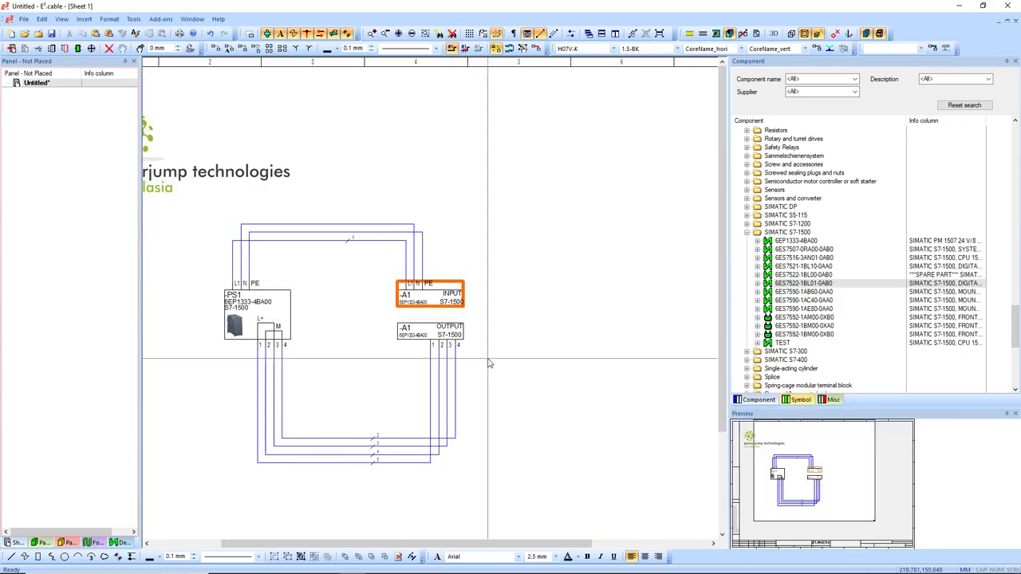
{"action": "right_click", "coordinate": [432, 321]}
{"action": "left_click", "coordinate": [475, 402]}
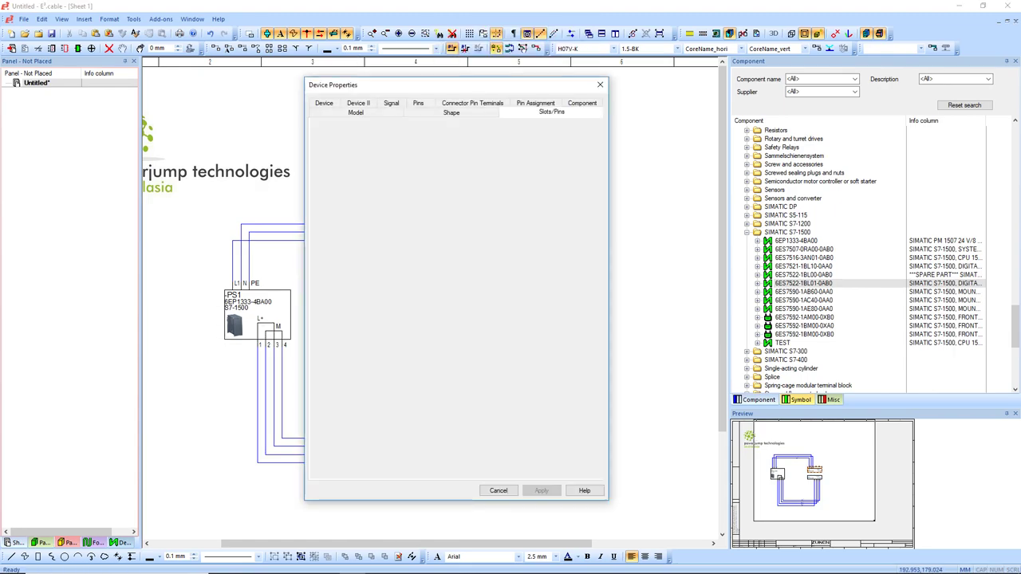
{"action": "left_click_drag", "start_coordinate": [548, 358], "coordinate": [524, 320]}
{"action": "left_click", "coordinate": [582, 105]}
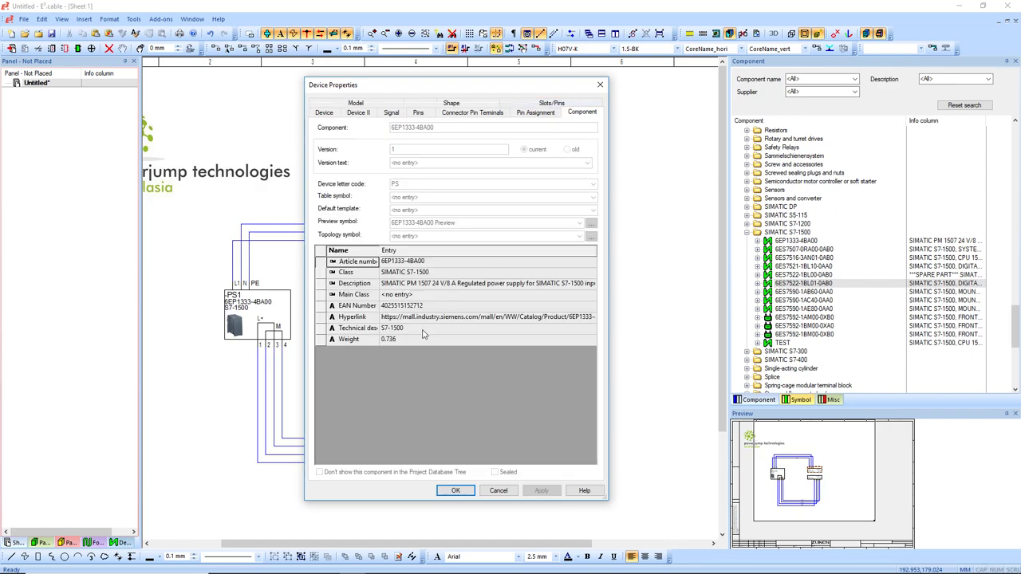
{"action": "left_click", "coordinate": [425, 317]}
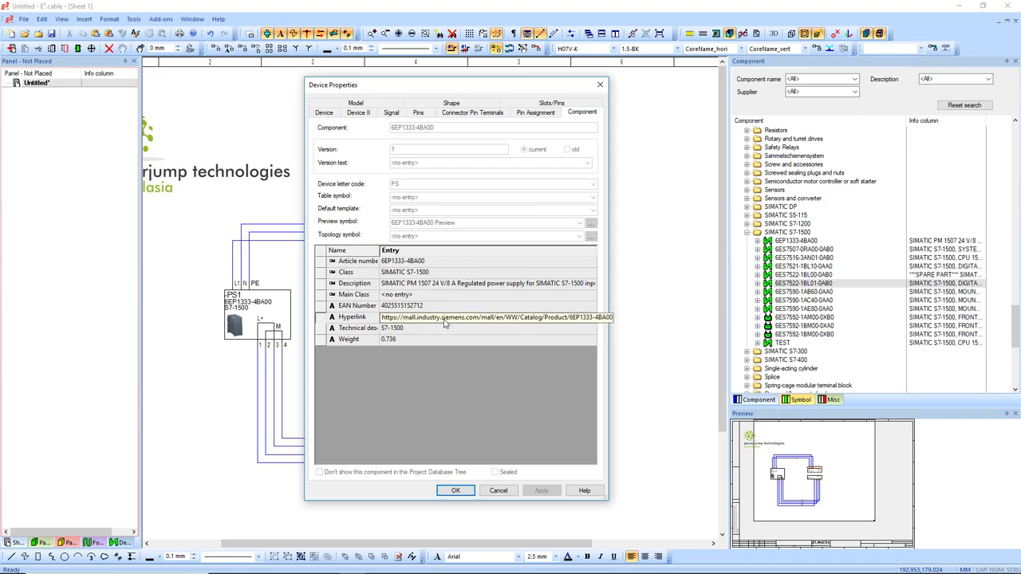
- Display device -A1's Hyperlink attribute on the schematic and look at the properties of the hyperlink text
{"action": "left_click", "coordinate": [324, 114]}
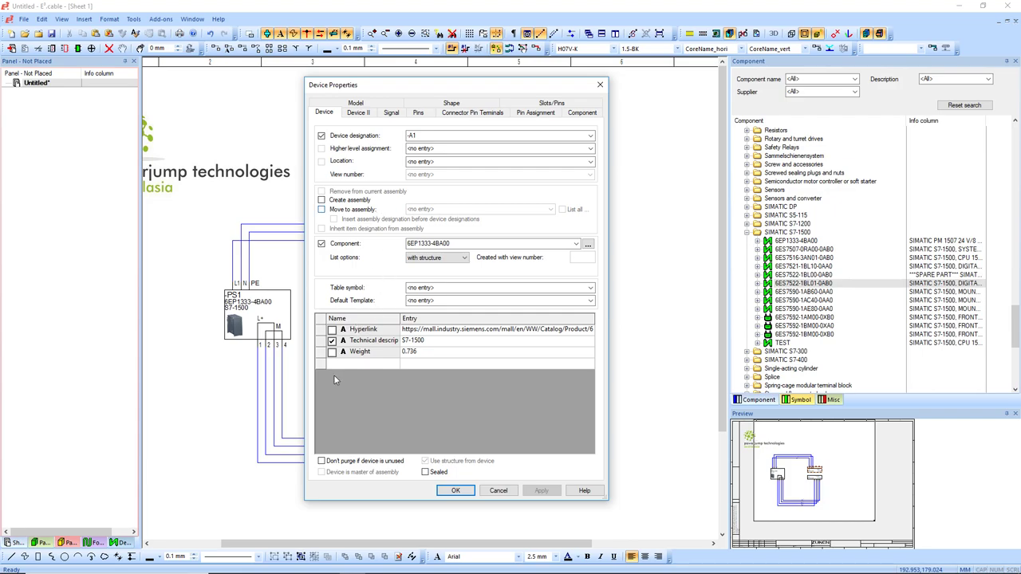
{"action": "left_click", "coordinate": [332, 329]}
{"action": "key", "text": "Return"}
{"action": "double_click", "coordinate": [598, 304]}
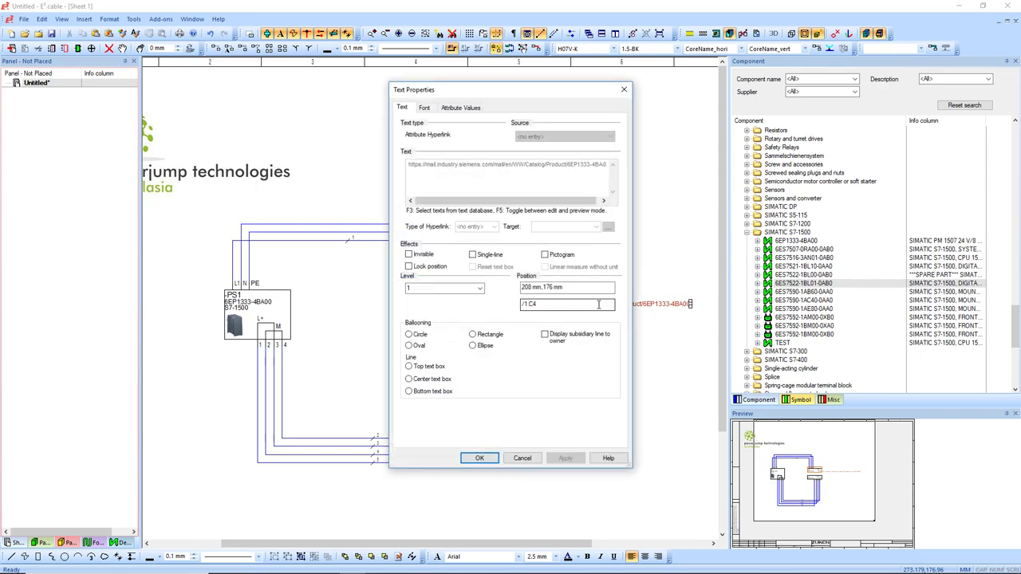
{"action": "left_click", "coordinate": [623, 91]}
- Open the hyperlink to the Siemens product page in the browser, close that page and return to the schematic
{"action": "right_click", "coordinate": [588, 304]}
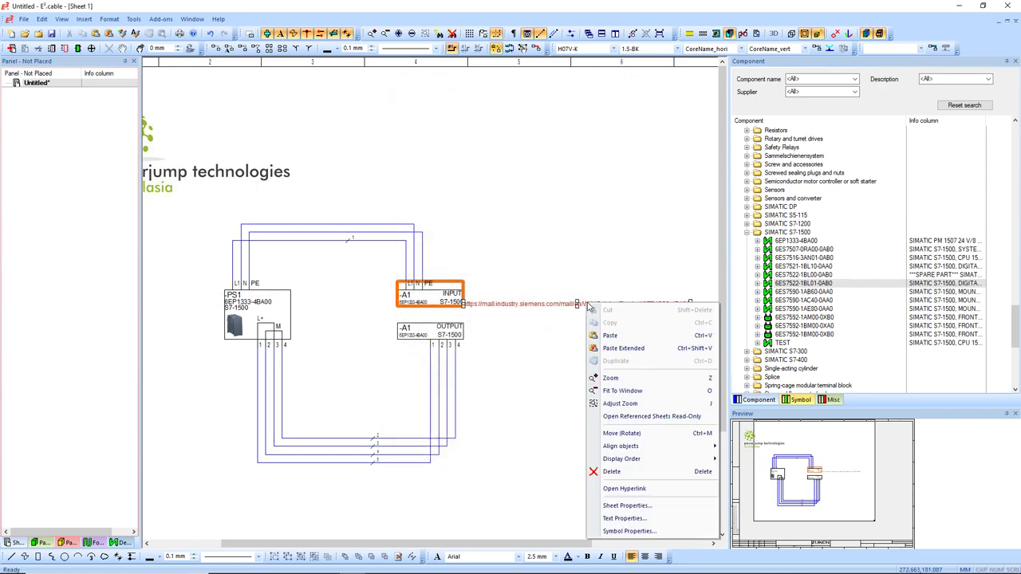
{"action": "left_click", "coordinate": [625, 488]}
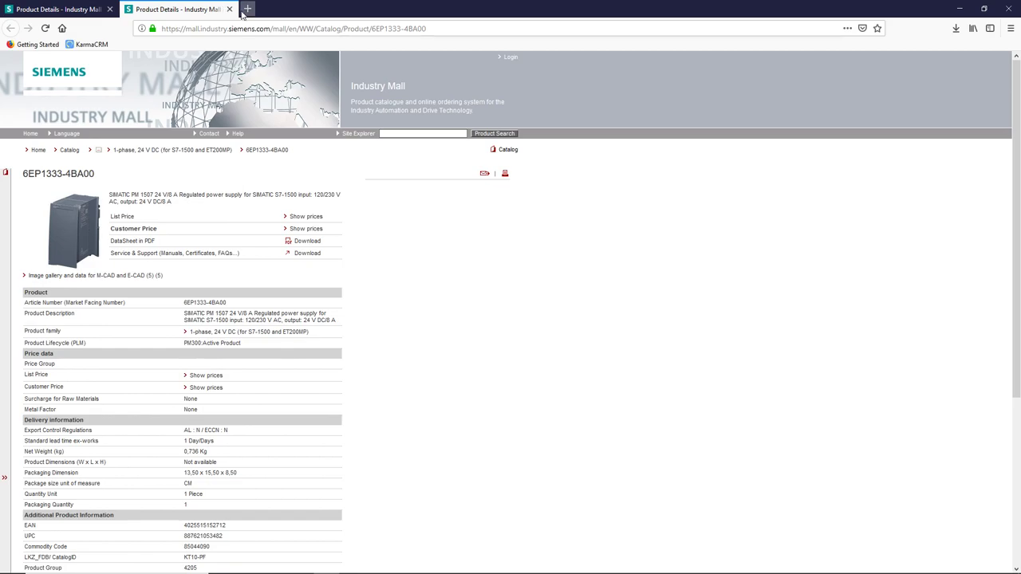
{"action": "left_click", "coordinate": [229, 8]}
{"action": "left_click", "coordinate": [959, 8]}
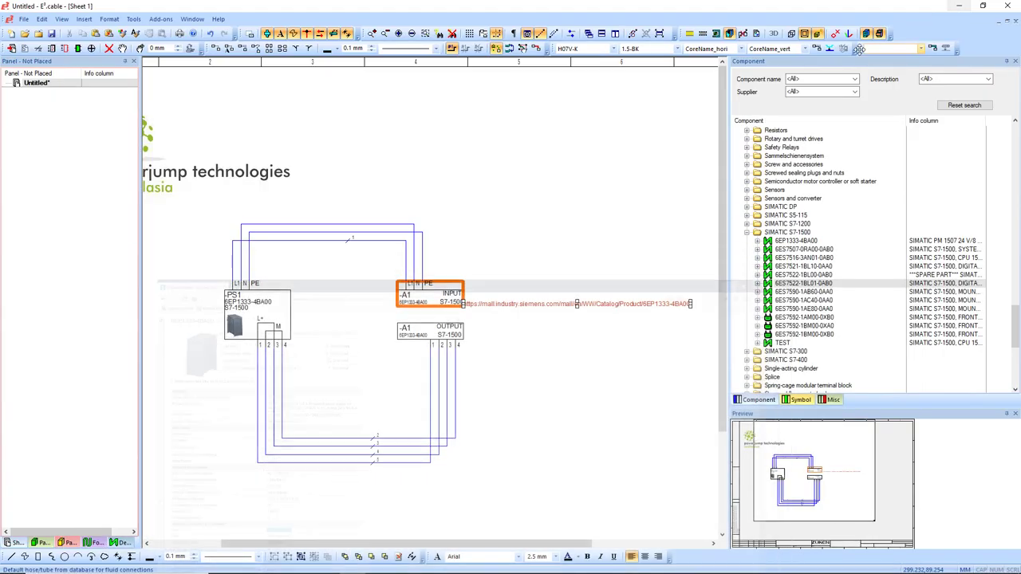
- Hide the Hyperlink attribute of device -A1 on the schematic through its device properties
{"action": "right_click", "coordinate": [513, 307]}
{"action": "left_click", "coordinate": [429, 312]}
{"action": "right_click", "coordinate": [431, 303]}
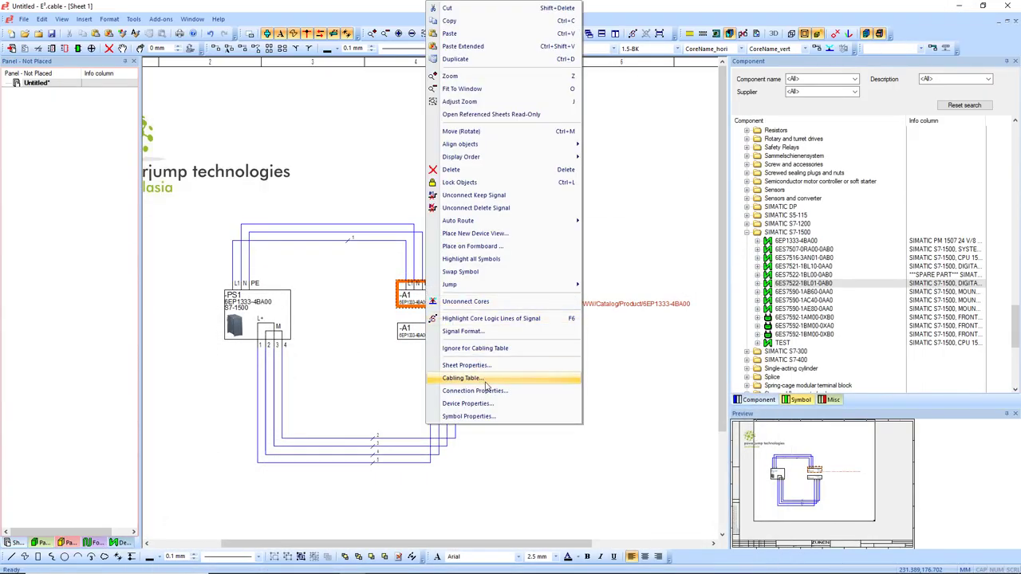
{"action": "left_click", "coordinate": [490, 404]}
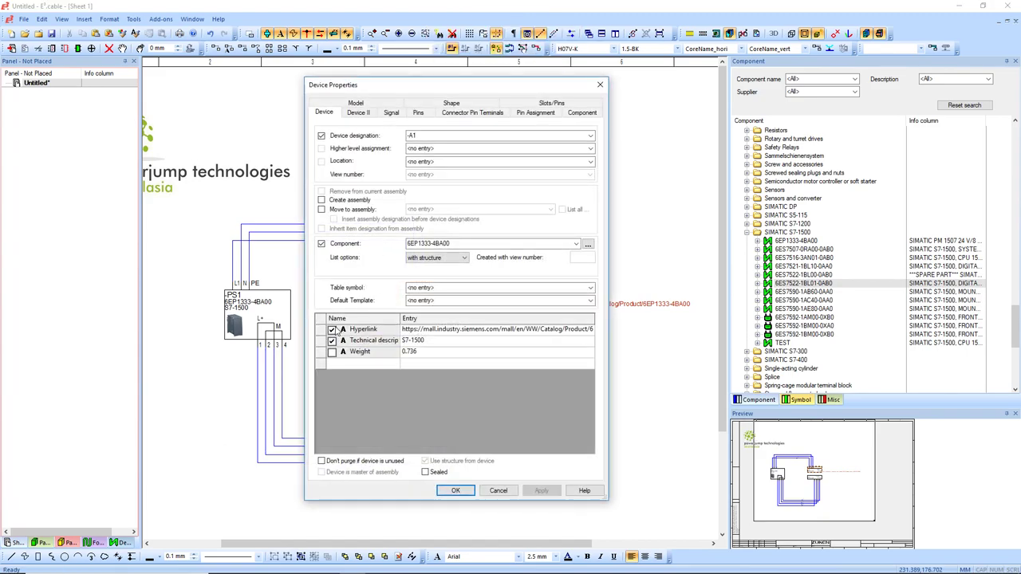
{"action": "left_click", "coordinate": [332, 329]}
{"action": "left_click", "coordinate": [481, 492]}
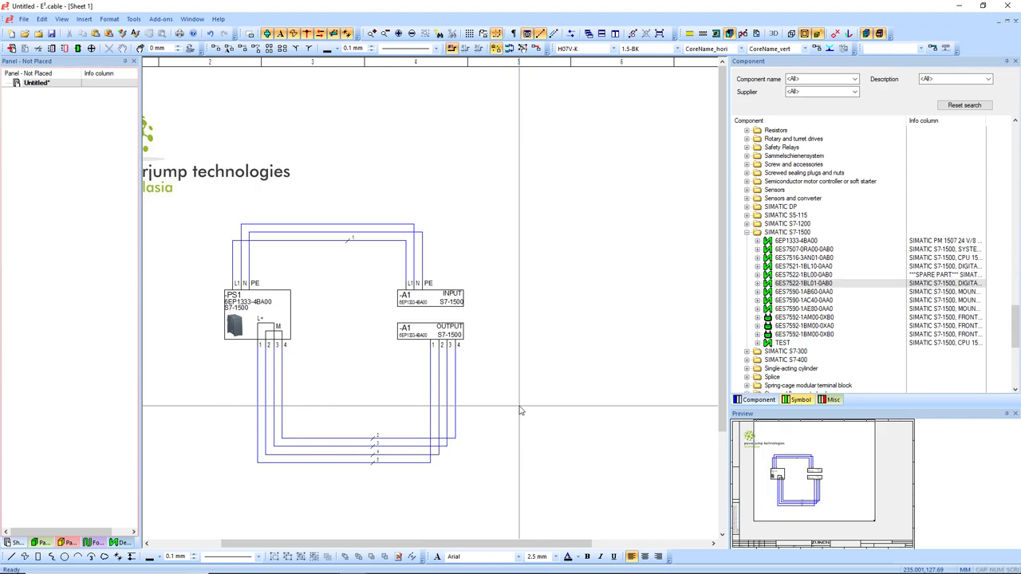
- Place component 6EP1333-4BA00 in a free area of Sheet 1, with its IP Schem and OP Schem symbols placed individually below
{"action": "scroll", "coordinate": [271, 312], "scroll_direction": "up", "scroll_amount": 2}
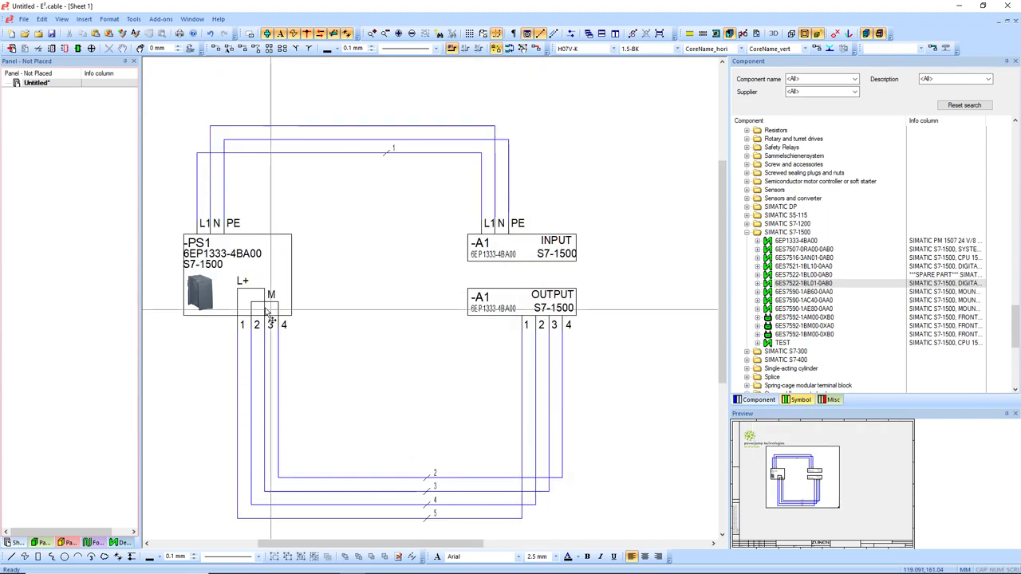
{"action": "left_click", "coordinate": [263, 287]}
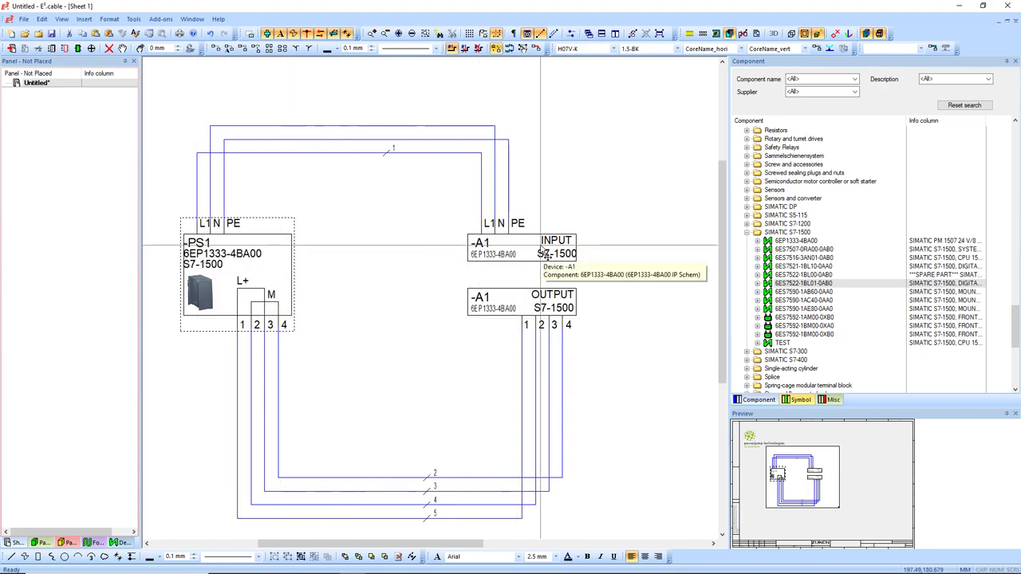
{"action": "scroll", "coordinate": [285, 287], "scroll_direction": "down", "scroll_amount": 3}
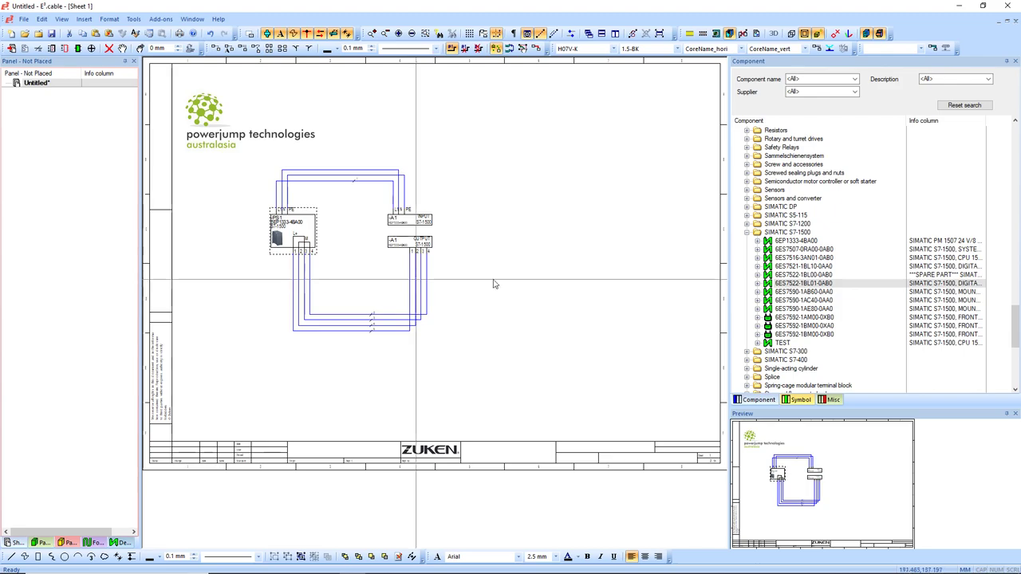
{"action": "left_click_drag", "start_coordinate": [795, 241], "coordinate": [638, 226]}
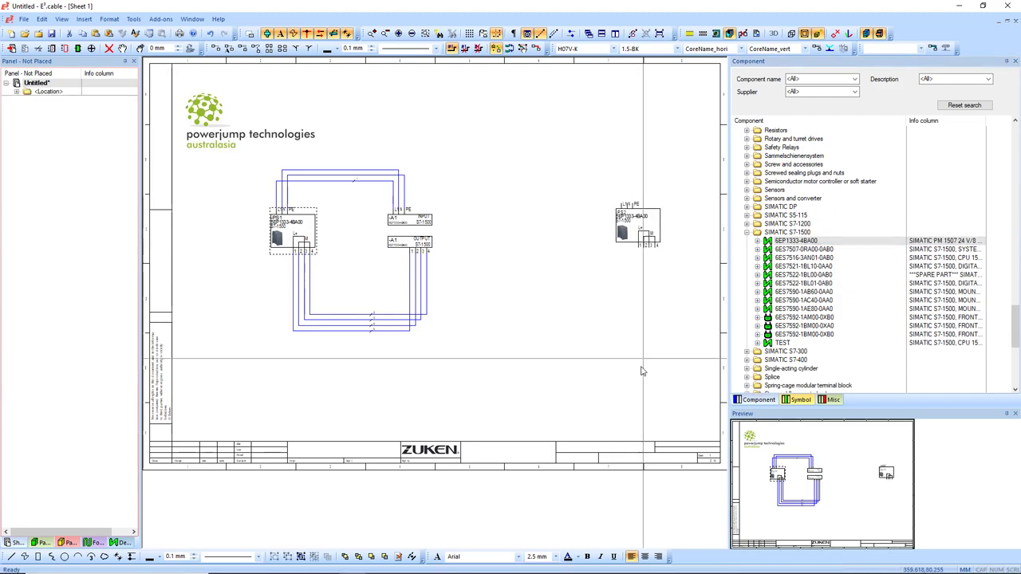
{"action": "left_click", "coordinate": [758, 241]}
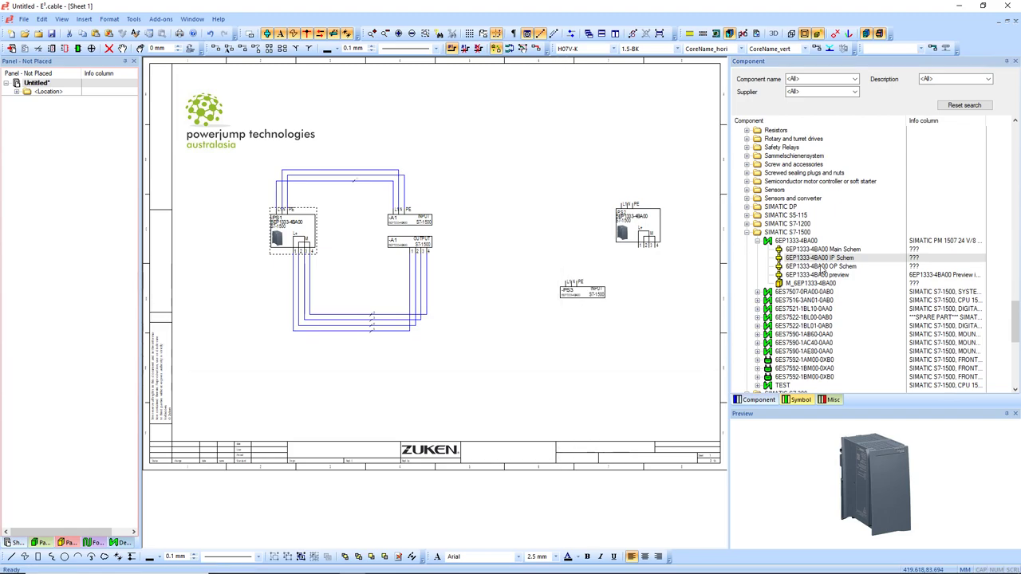
{"action": "left_click_drag", "start_coordinate": [820, 266], "coordinate": [560, 326]}
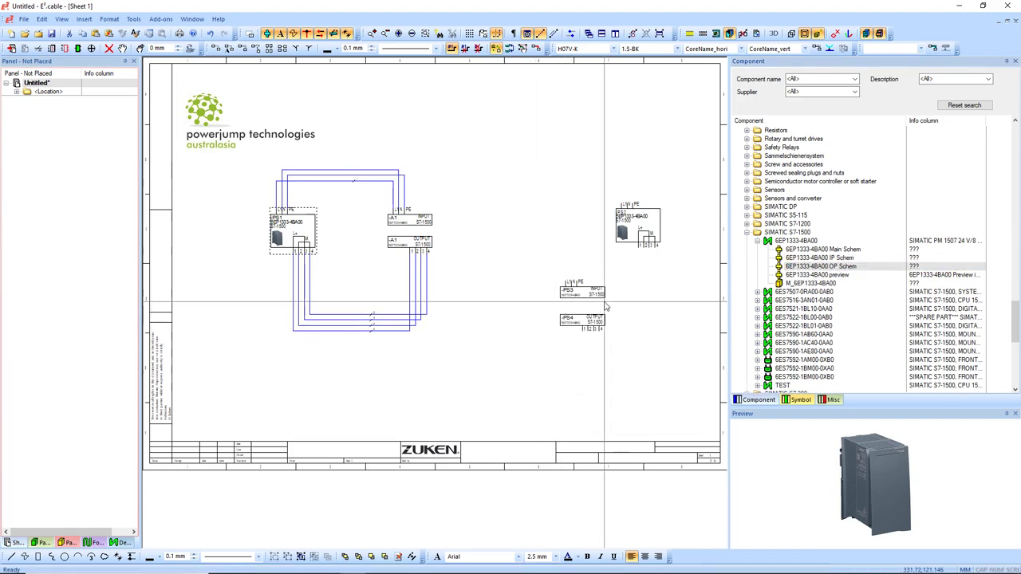
- Delete OUTPUT symbol -PS4 and place the unplaced OP Schem symbol of device -PS3 below its INPUT symbol
{"action": "middle_click_drag", "start_coordinate": [537, 176], "coordinate": [673, 360]}
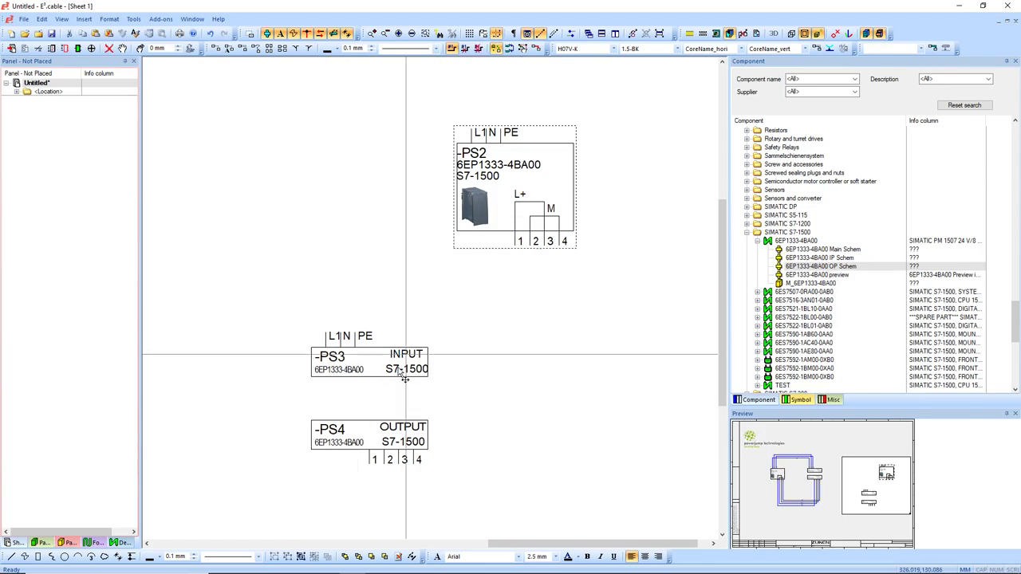
{"action": "left_click", "coordinate": [380, 422]}
{"action": "key", "text": "Delete"}
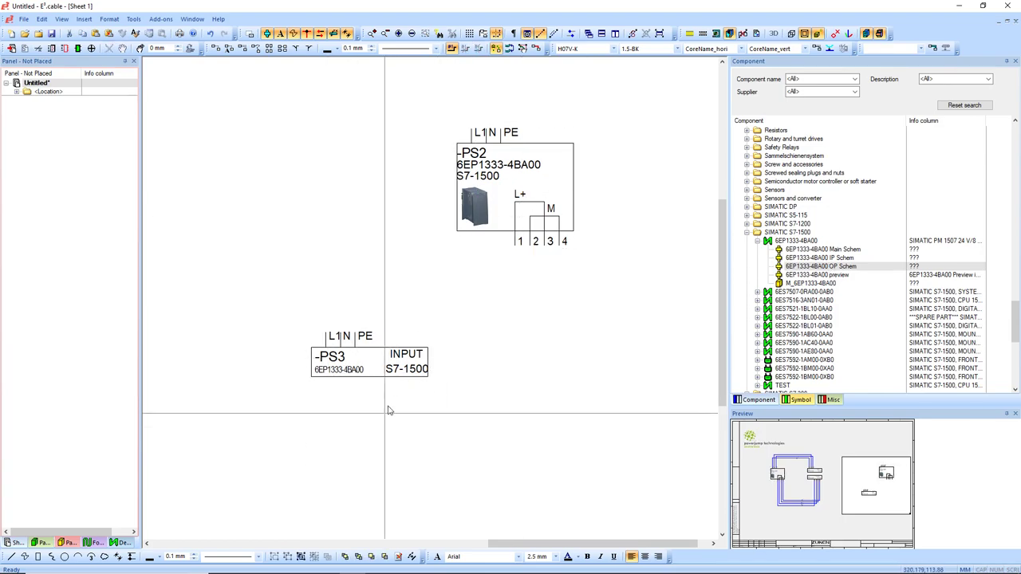
{"action": "left_click", "coordinate": [381, 373]}
{"action": "left_click", "coordinate": [121, 542]}
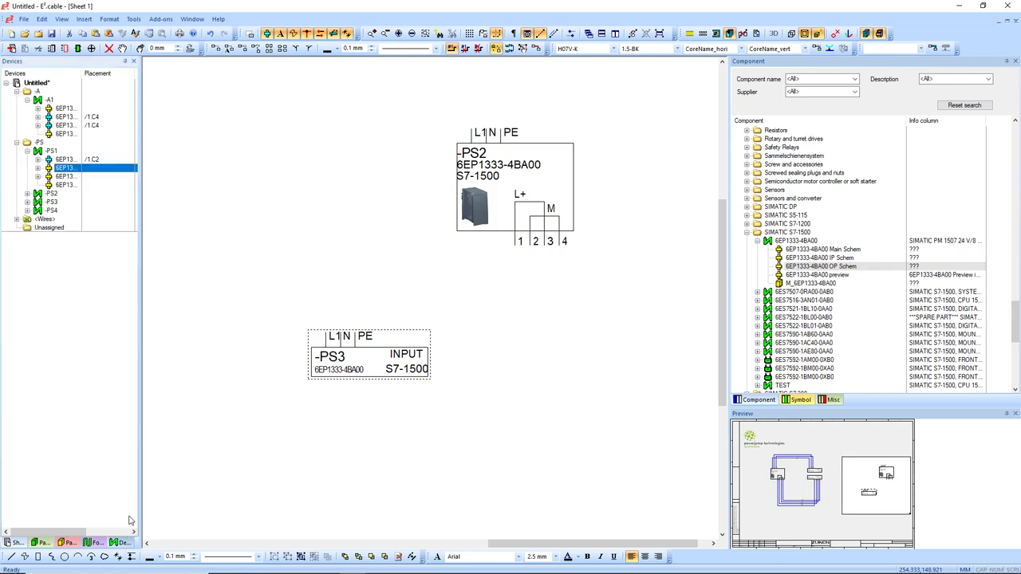
{"action": "double_click", "coordinate": [51, 202]}
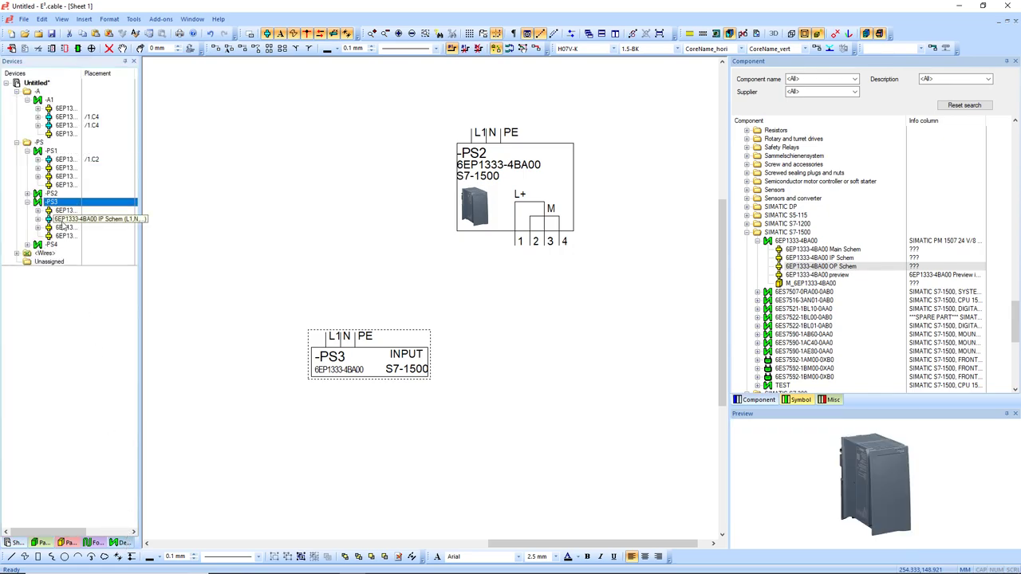
{"action": "left_click_drag", "start_coordinate": [65, 229], "coordinate": [313, 434]}
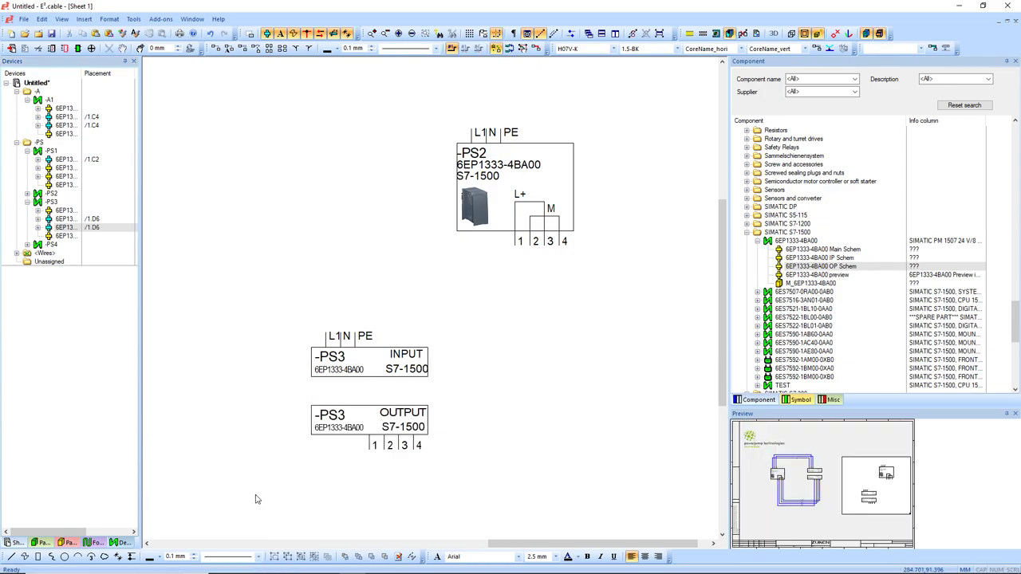
- Preview the Main, IP and OP schematic symbols of component 6EP1333-4BA00 and check their info column descriptions
{"action": "left_click", "coordinate": [59, 239]}
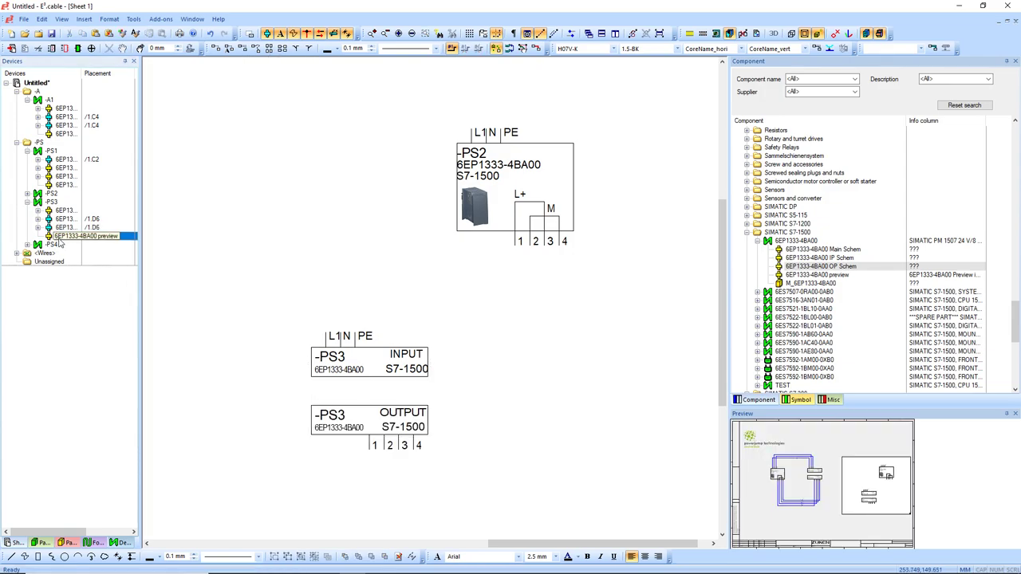
{"action": "left_click", "coordinate": [820, 267]}
{"action": "left_click", "coordinate": [823, 258]}
{"action": "left_click", "coordinate": [822, 250]}
{"action": "left_click", "coordinate": [823, 258]}
{"action": "left_click", "coordinate": [825, 267]}
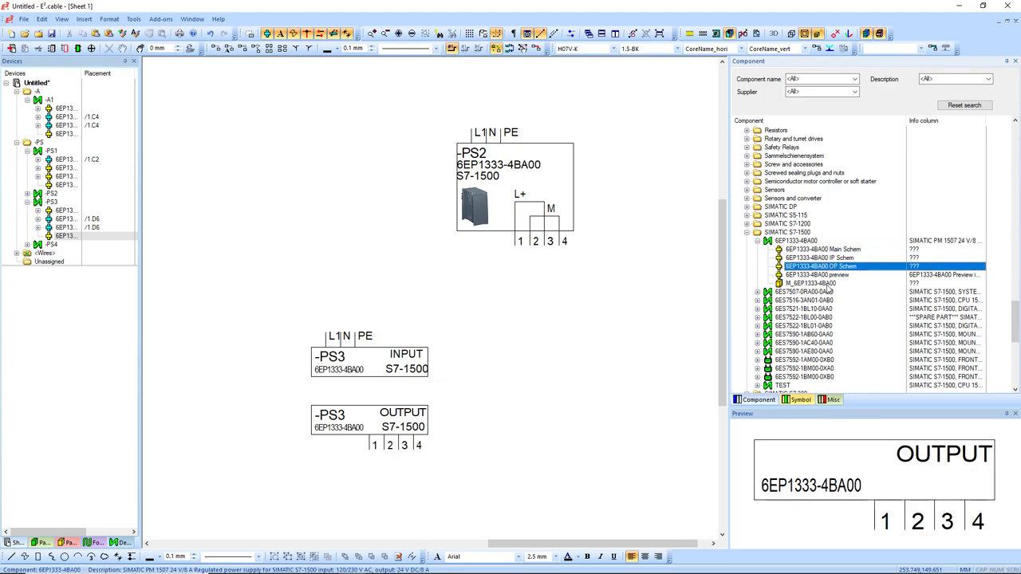
{"action": "left_click", "coordinate": [929, 249]}
{"action": "left_click", "coordinate": [926, 259]}
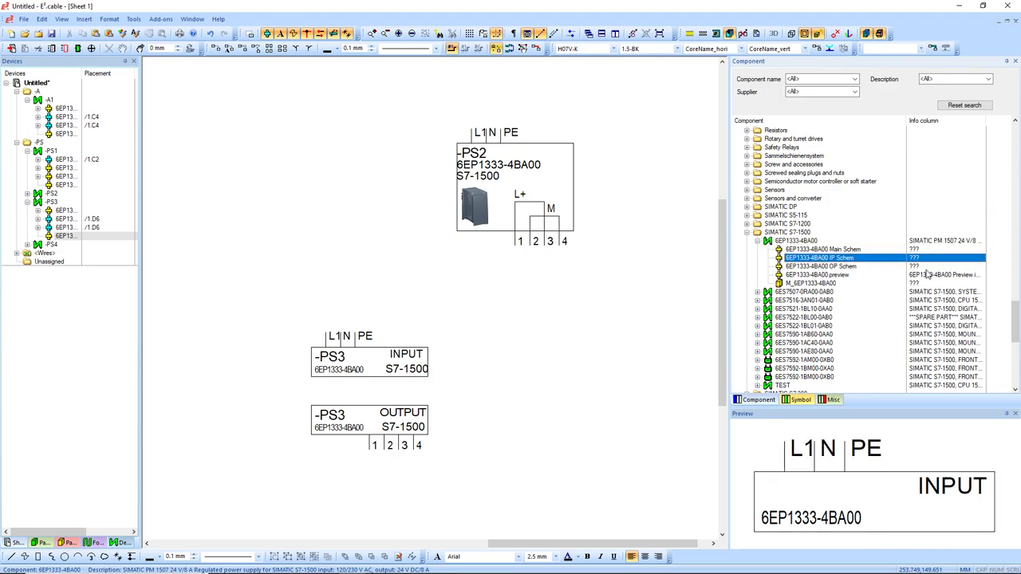
- Preview the OP Schem symbol and the preview symbol of component 6EP1333-4BA00
{"action": "left_click", "coordinate": [927, 266]}
{"action": "left_click", "coordinate": [926, 274]}
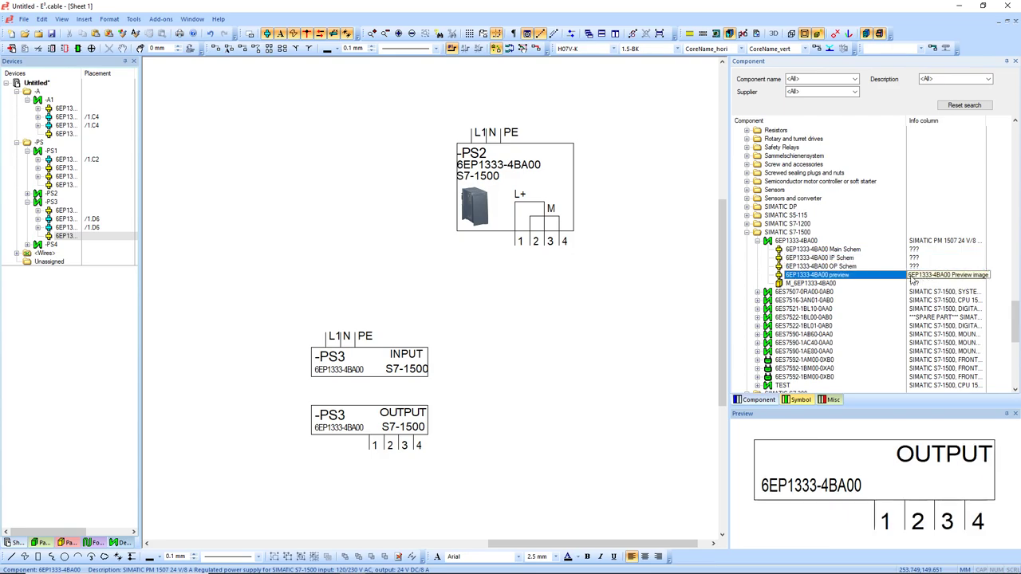
- Delete the -PS2 symbol and the -PS3 INPUT and OUTPUT symbols from Sheet 1
{"action": "left_click", "coordinate": [562, 407]}
{"action": "scroll", "coordinate": [562, 407], "scroll_direction": "down", "scroll_amount": 3}
{"action": "left_click_drag", "start_coordinate": [531, 165], "coordinate": [566, 279]}
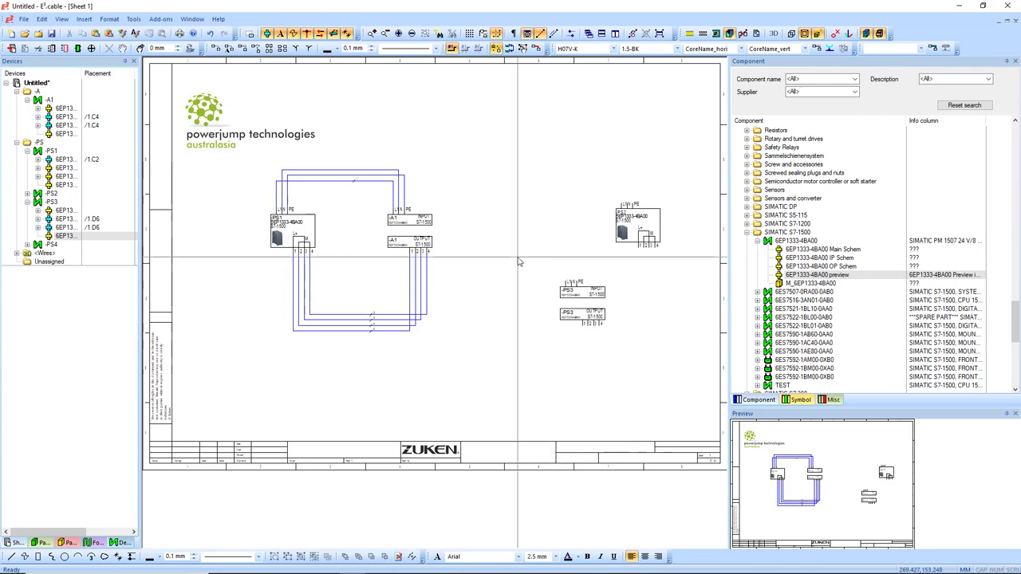
{"action": "scroll", "coordinate": [574, 304], "scroll_direction": "up", "scroll_amount": 5}
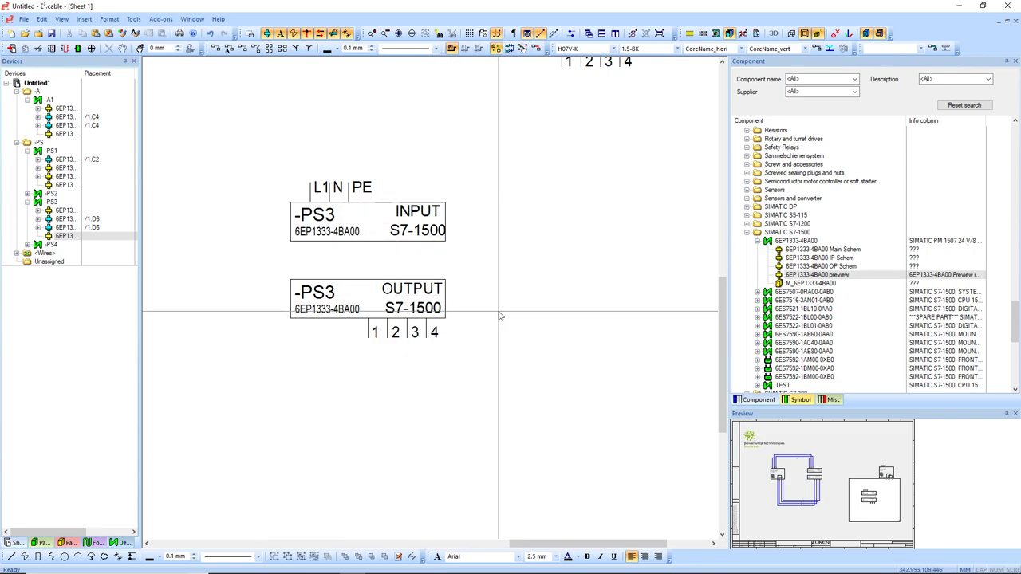
{"action": "scroll", "coordinate": [500, 317], "scroll_direction": "down", "scroll_amount": 3}
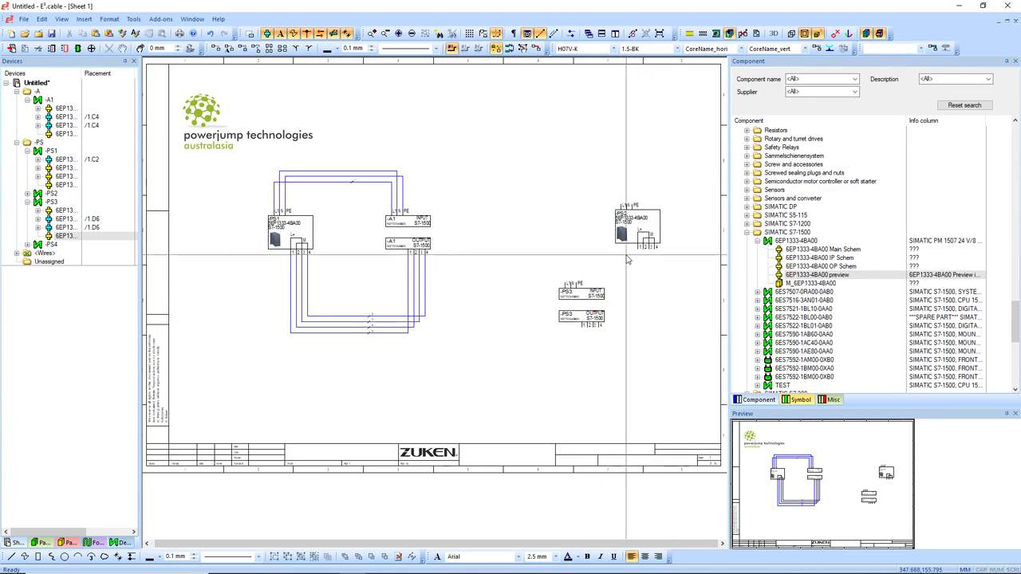
{"action": "scroll", "coordinate": [528, 251], "scroll_direction": "down", "scroll_amount": 1}
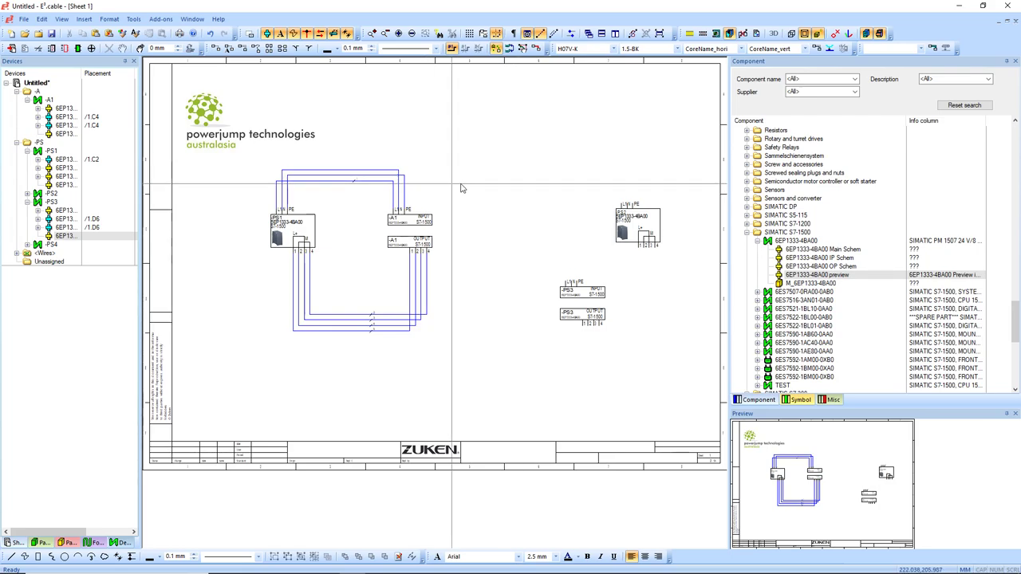
{"action": "left_click_drag", "start_coordinate": [513, 171], "coordinate": [703, 408]}
{"action": "key", "text": "Delete"}
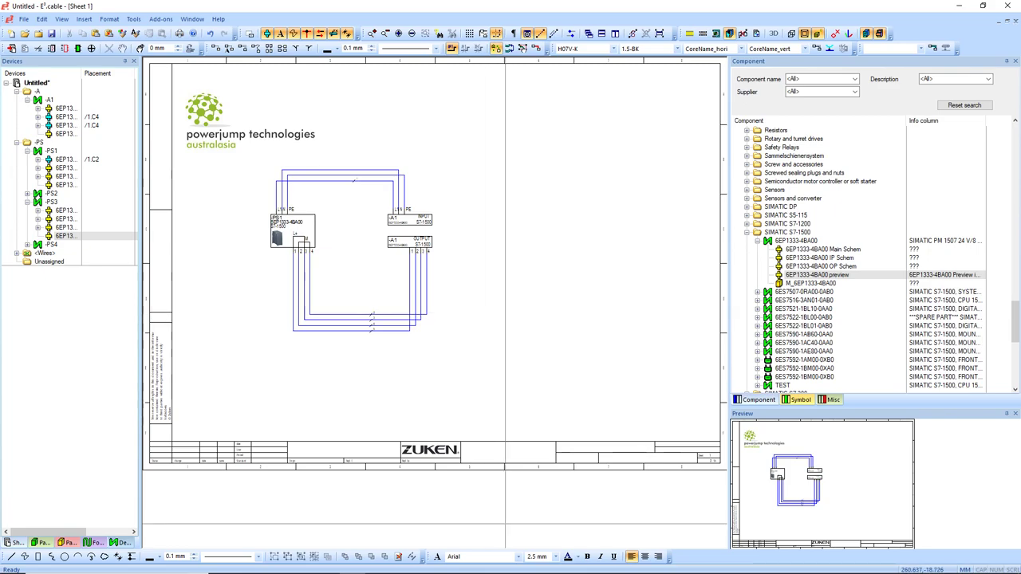
- Switch to the 6EP test project in E³.dbe and keep its Database Editor tree permanently displayed
{"action": "mouse_move", "coordinate": [468, 564]}
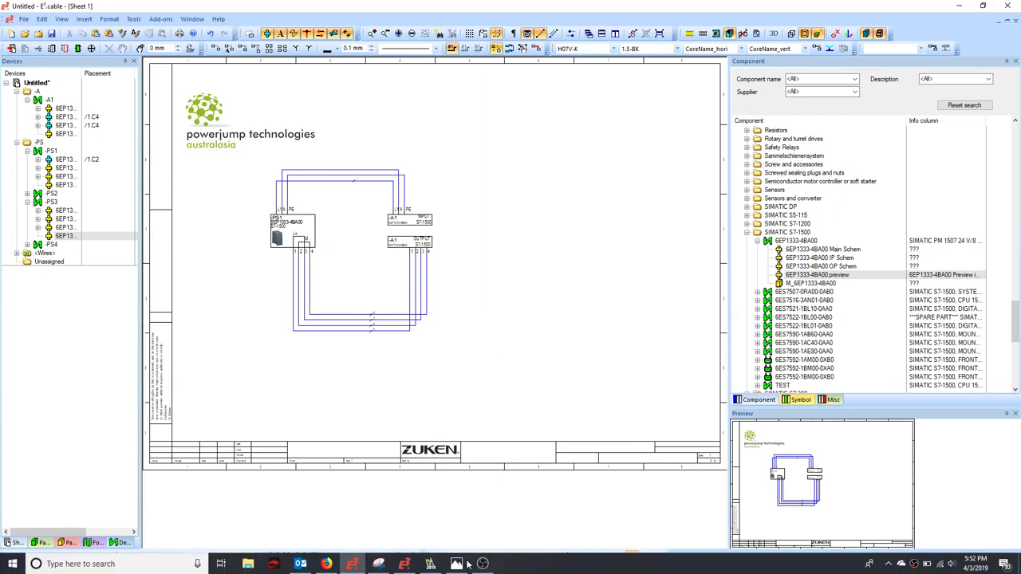
{"action": "left_click", "coordinate": [404, 565]}
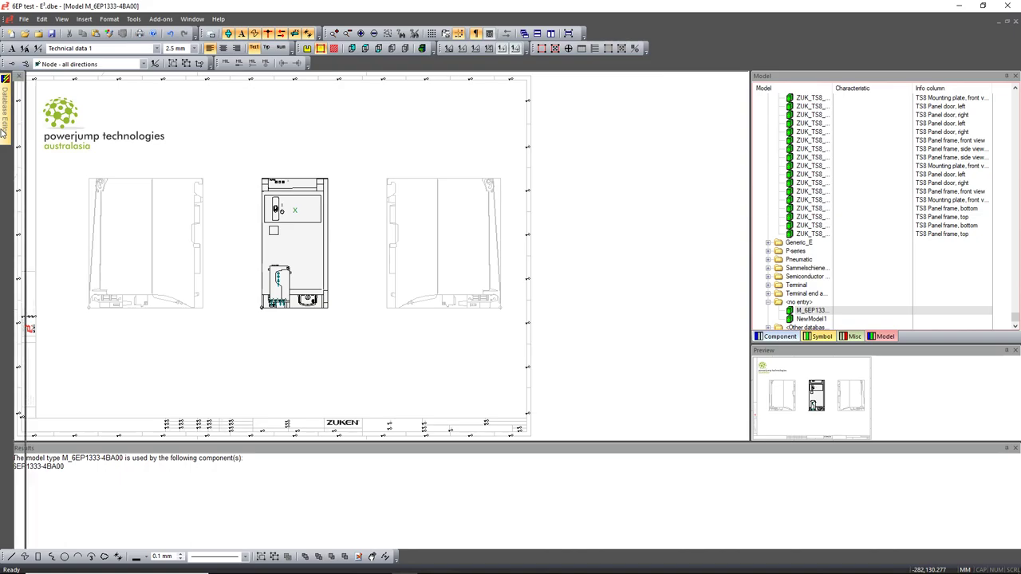
{"action": "mouse_move", "coordinate": [4, 133]}
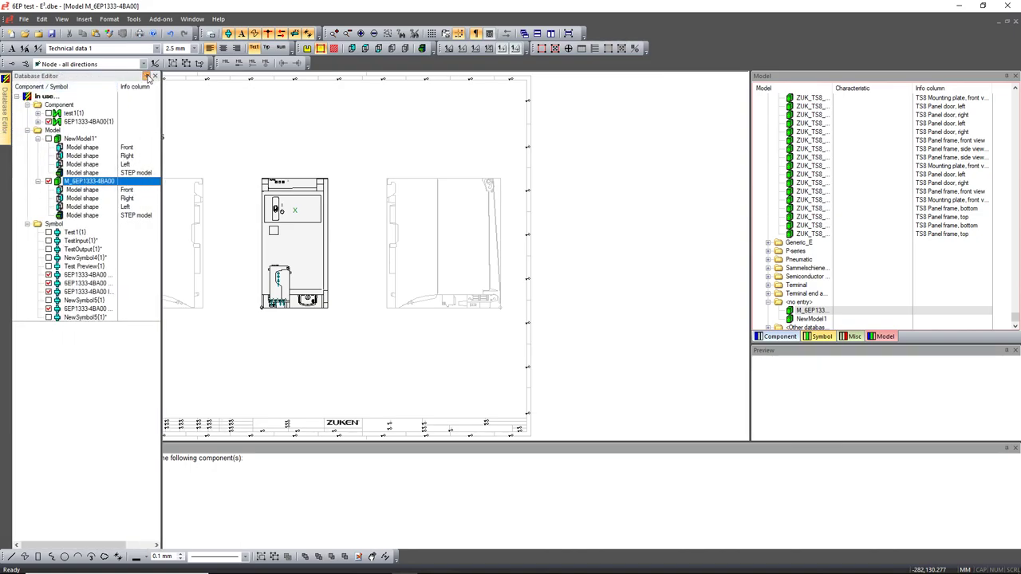
{"action": "left_click", "coordinate": [147, 76]}
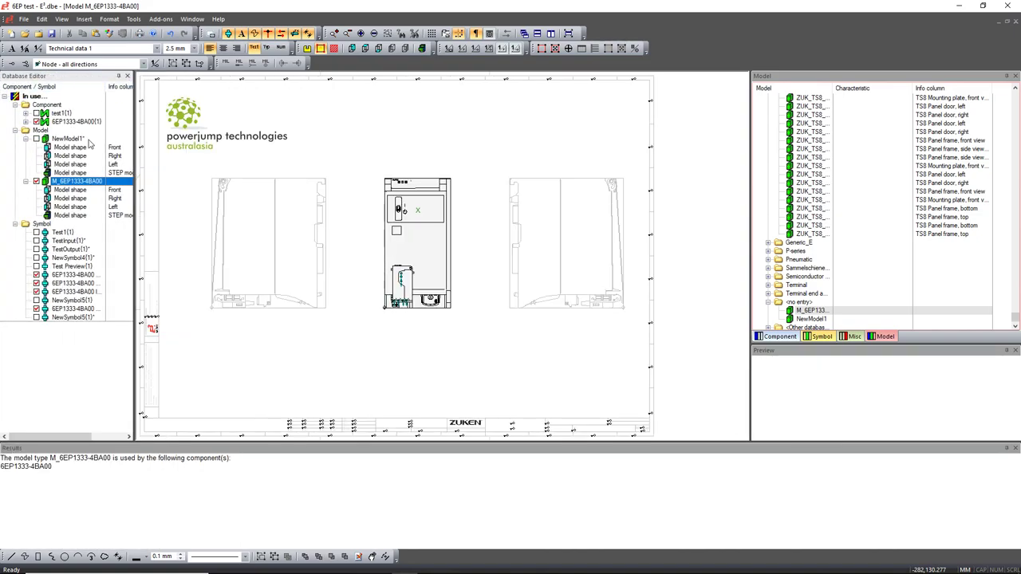
- Open the OP, IP and Main Schem symbols of 6EP1333-4BA00, then save Main Schem to the database and update it in the project
{"action": "double_click", "coordinate": [66, 309]}
{"action": "double_click", "coordinate": [66, 292]}
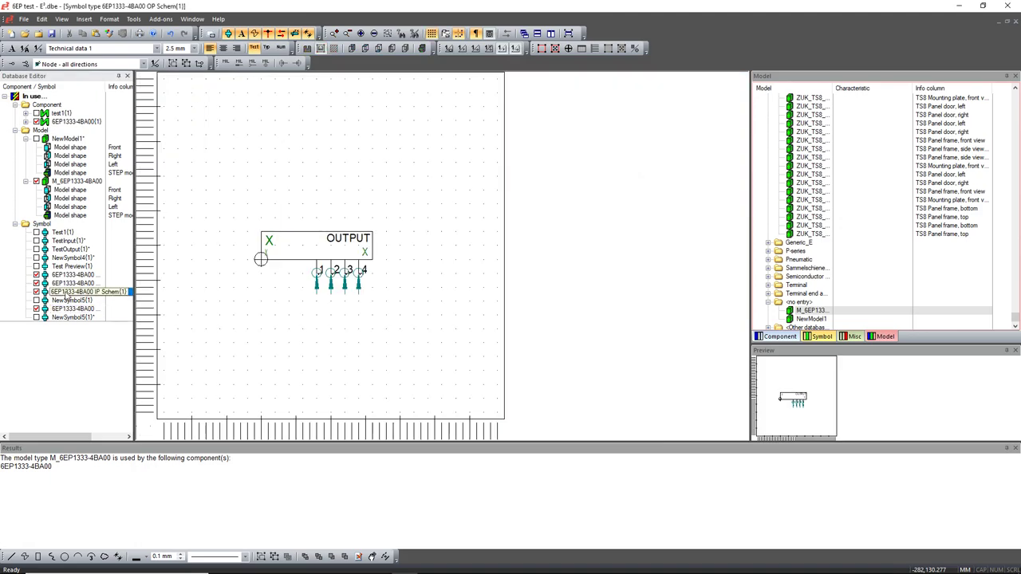
{"action": "double_click", "coordinate": [66, 283]}
{"action": "right_click", "coordinate": [212, 231]}
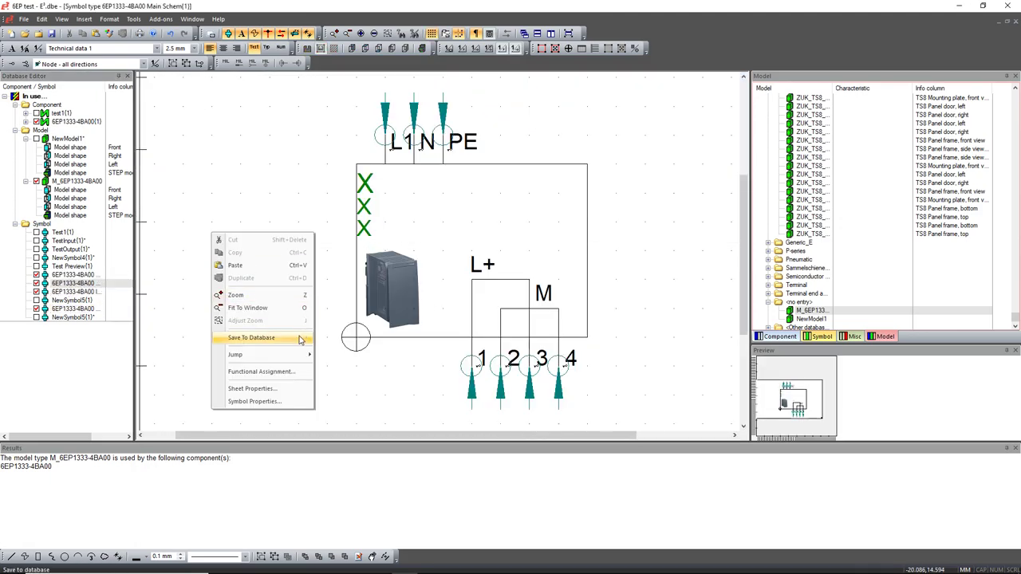
{"action": "left_click", "coordinate": [267, 335]}
{"action": "left_click", "coordinate": [540, 329]}
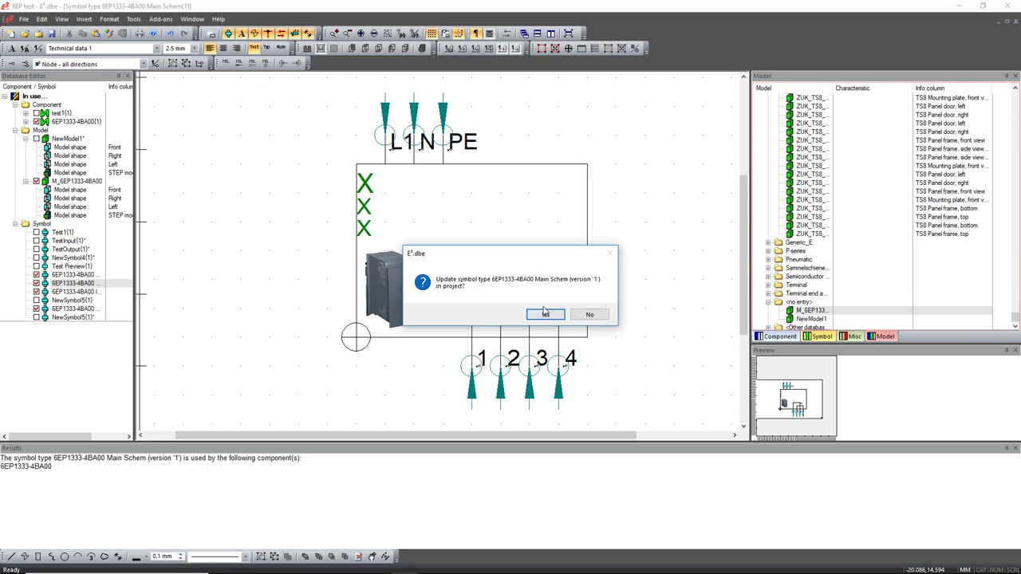
{"action": "left_click", "coordinate": [543, 312]}
- Open model M_6EP1333-4BA00 and save it to the database
{"action": "double_click", "coordinate": [74, 182]}
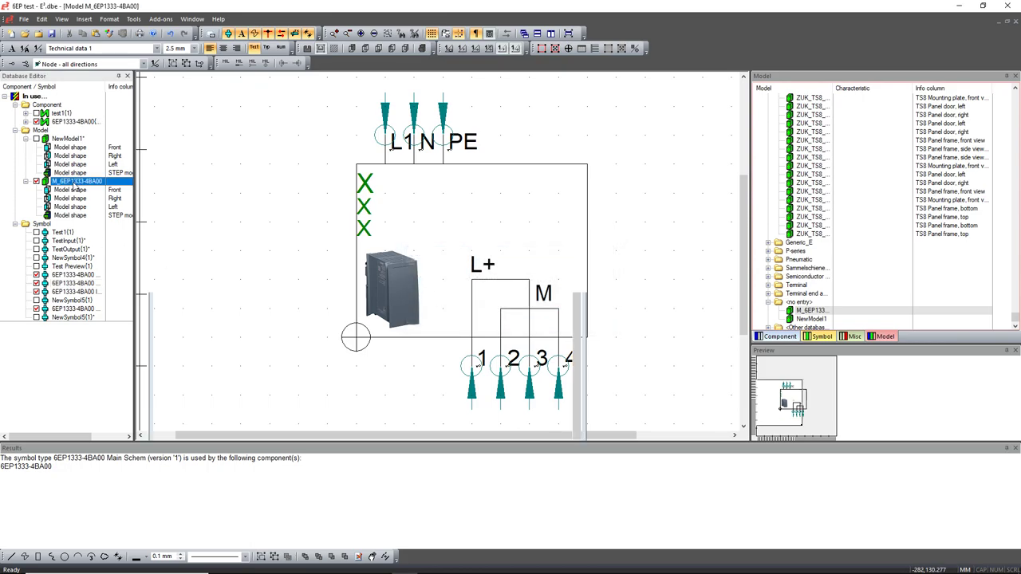
{"action": "right_click", "coordinate": [187, 227]}
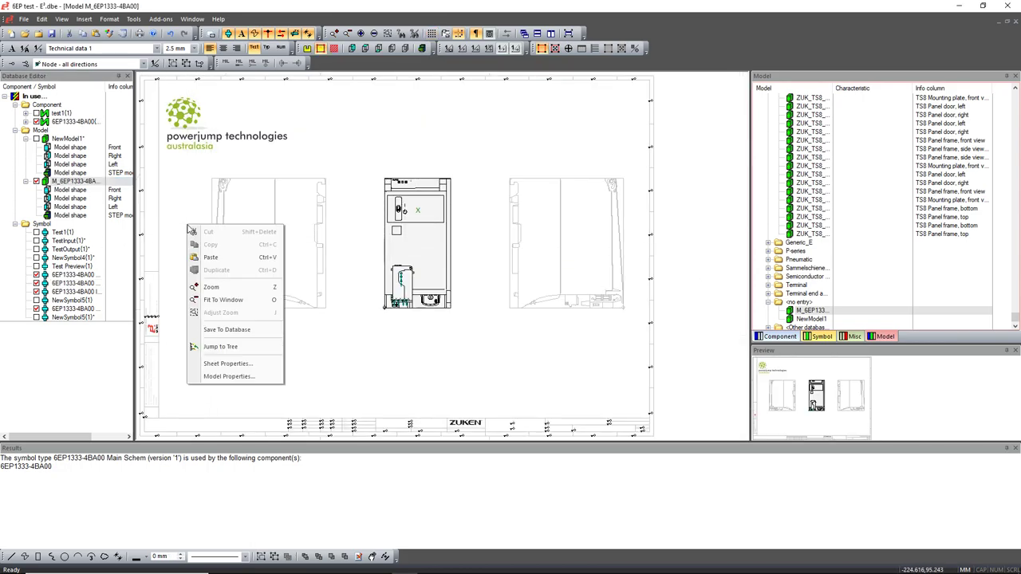
{"action": "left_click", "coordinate": [251, 328]}
{"action": "left_click", "coordinate": [542, 330]}
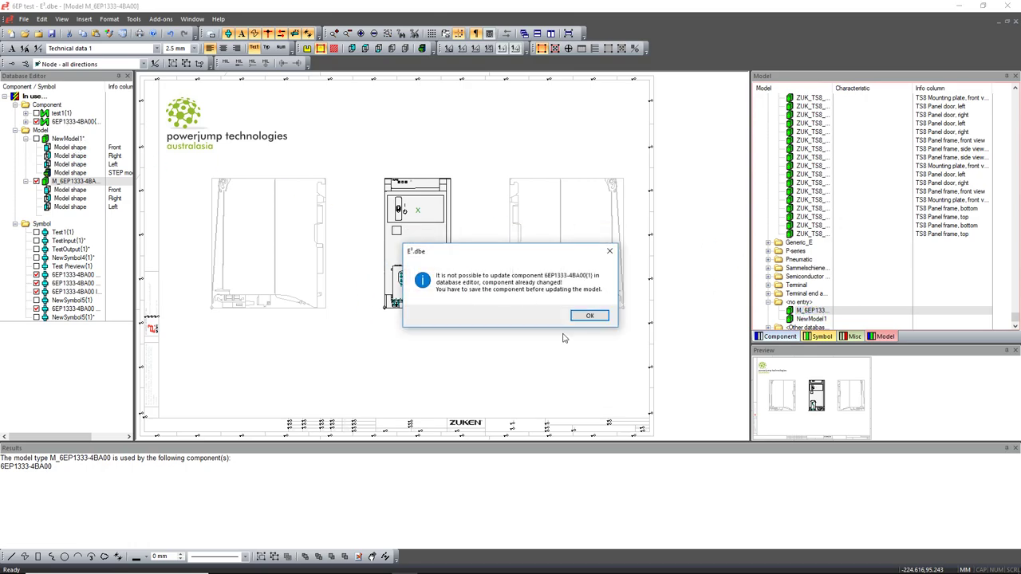
{"action": "left_click", "coordinate": [589, 316]}
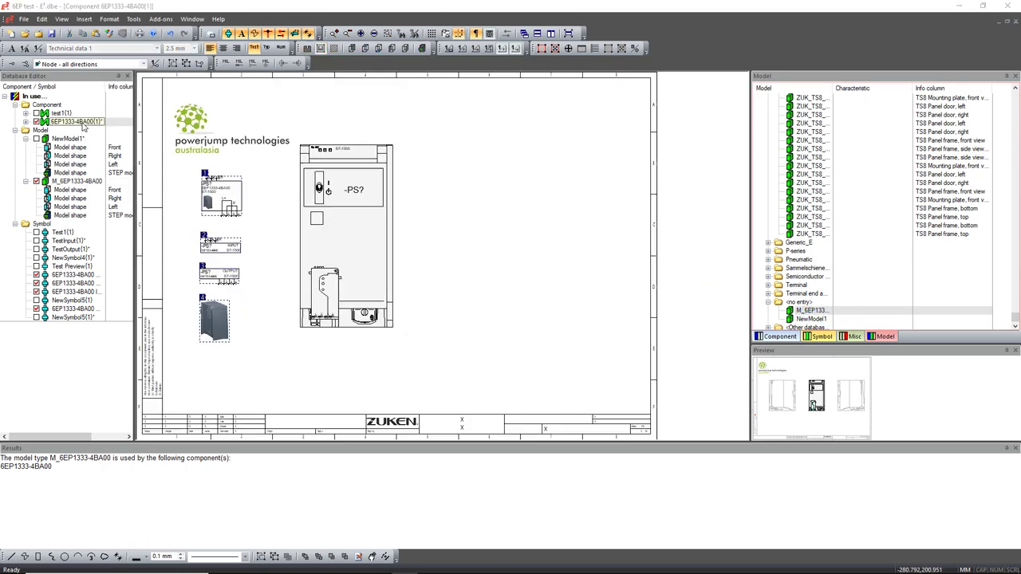
- Open component 6EP1333-4BA00 and save its version 1 to the database
{"action": "right_click", "coordinate": [469, 285]}
{"action": "left_click", "coordinate": [527, 391]}
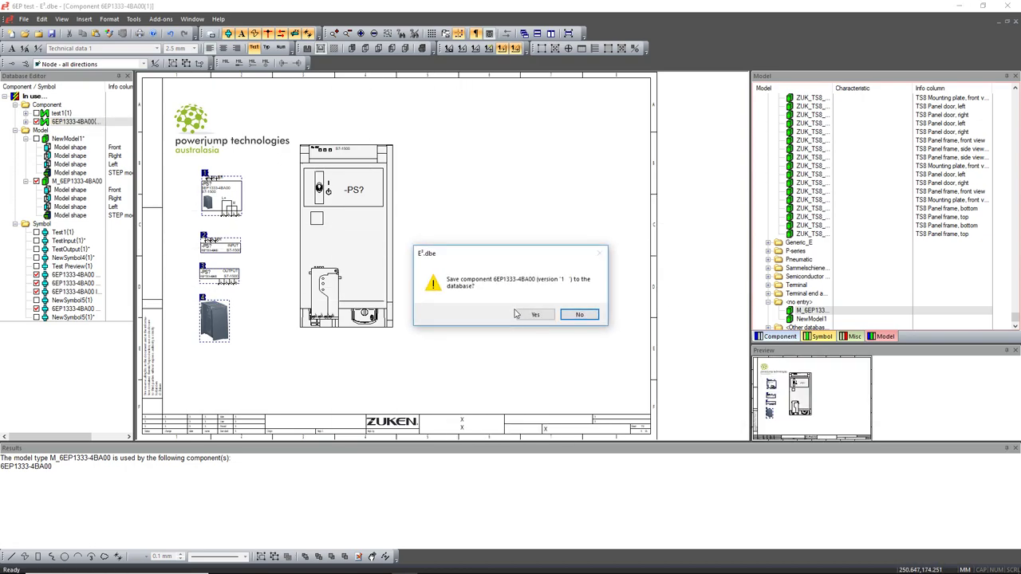
{"action": "left_click", "coordinate": [529, 314]}
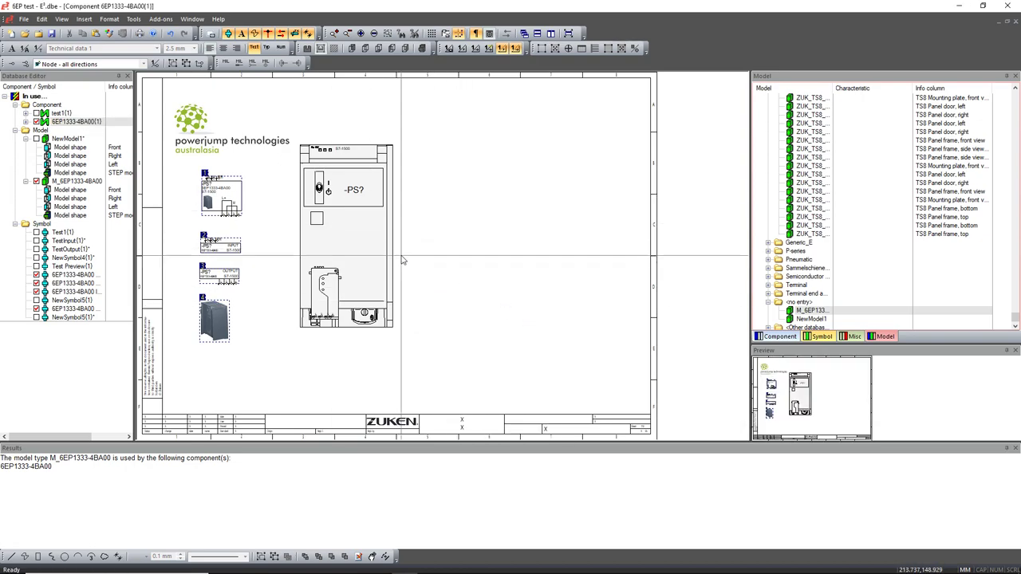